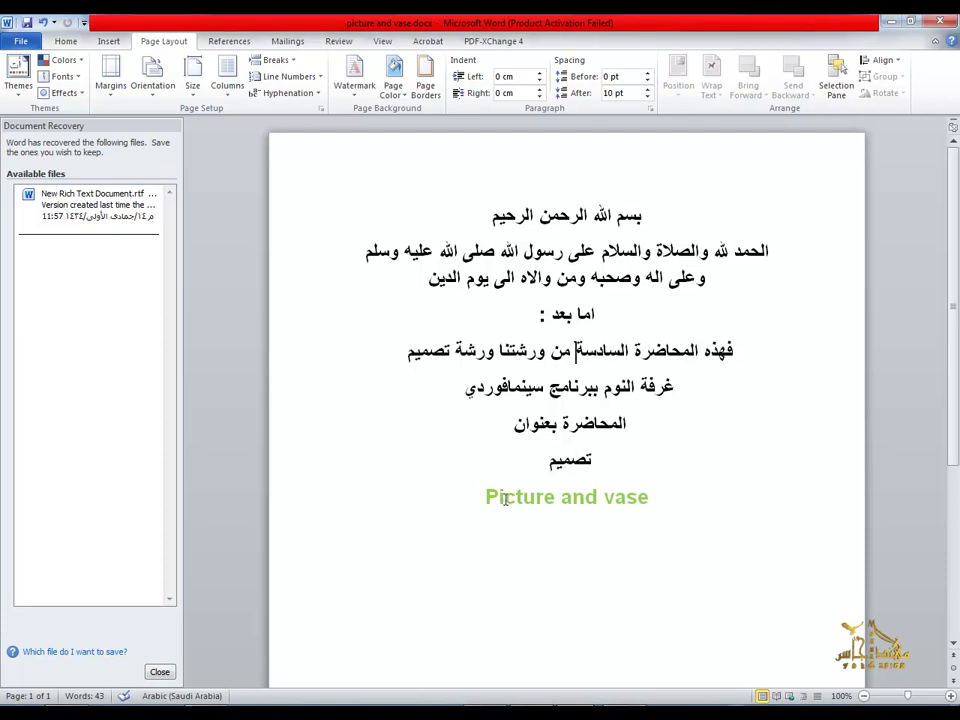
Step: Minimize the 'Picture and vase' Word document to reveal Cinema 4D's wall_0002.c4d bedroom scene
left_click(890, 21)
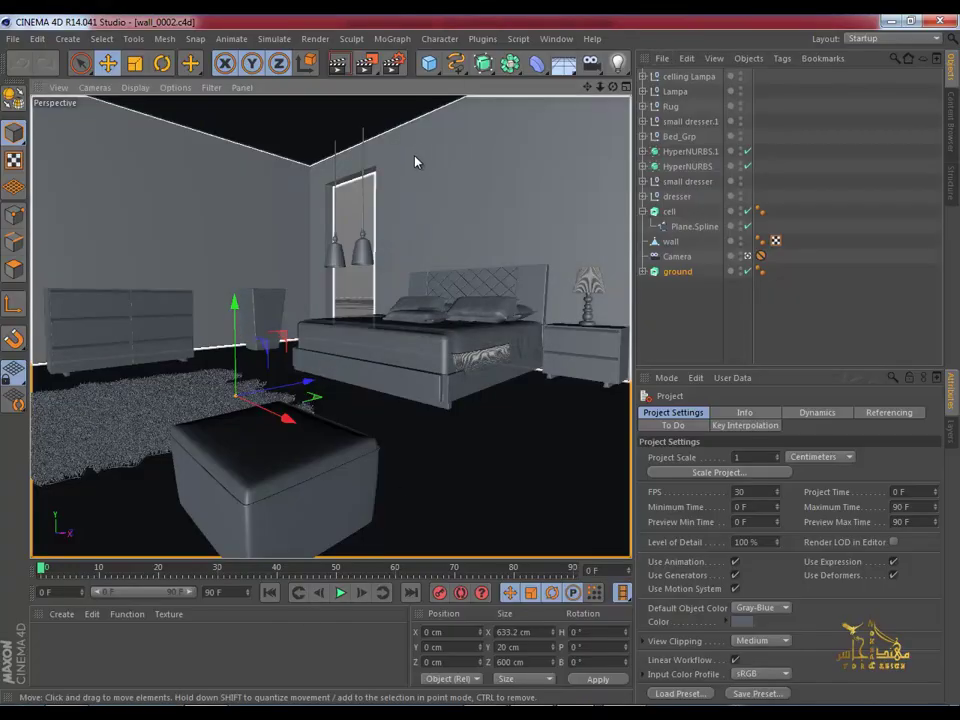
Step: Open the Stella_Bedroom reference JPG from the room photos folder in Picture Viewer
left_click(13, 38)
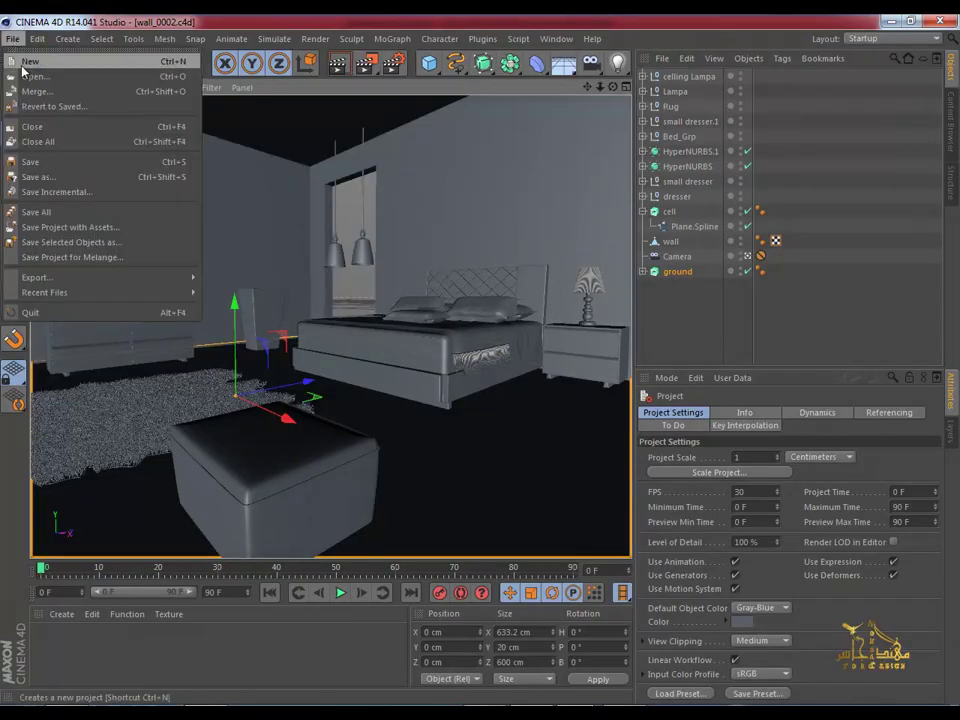
left_click(26, 74)
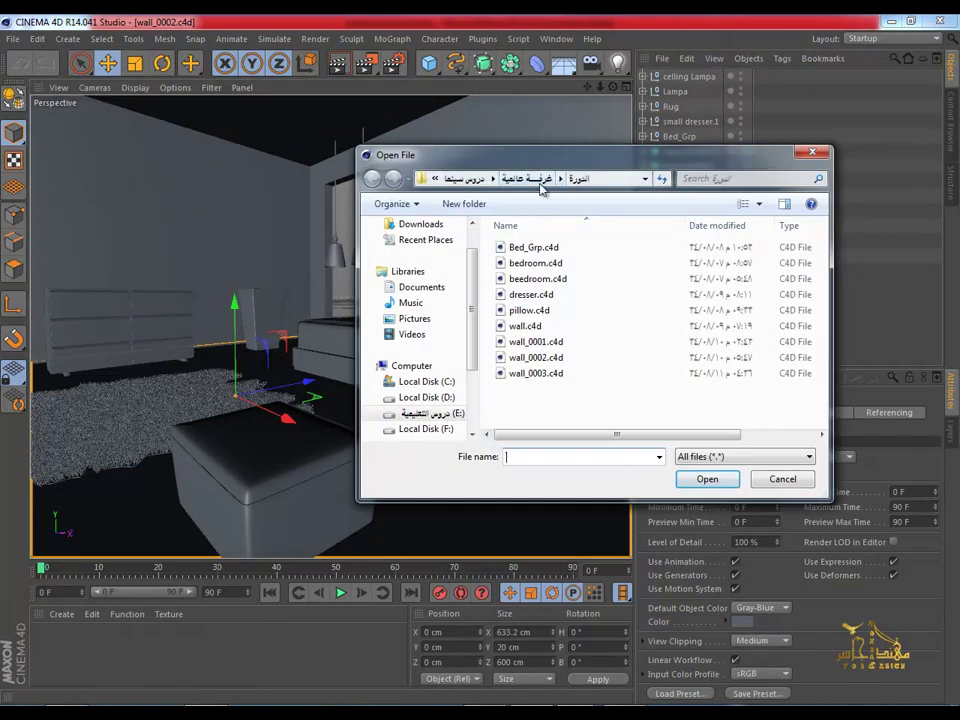
left_click(530, 180)
double_click(527, 279)
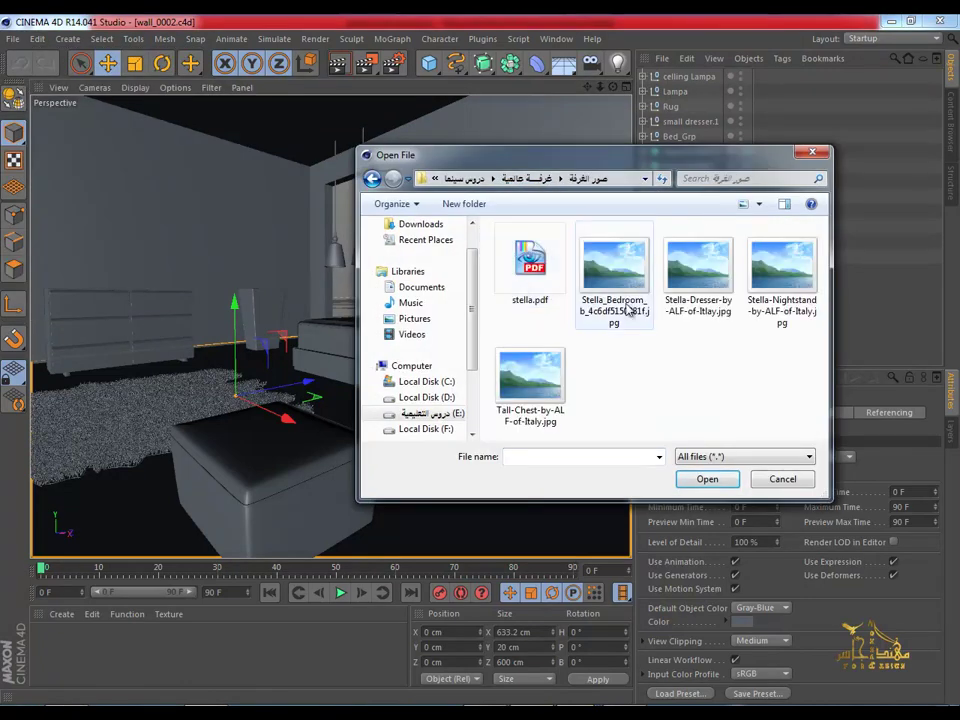
double_click(634, 273)
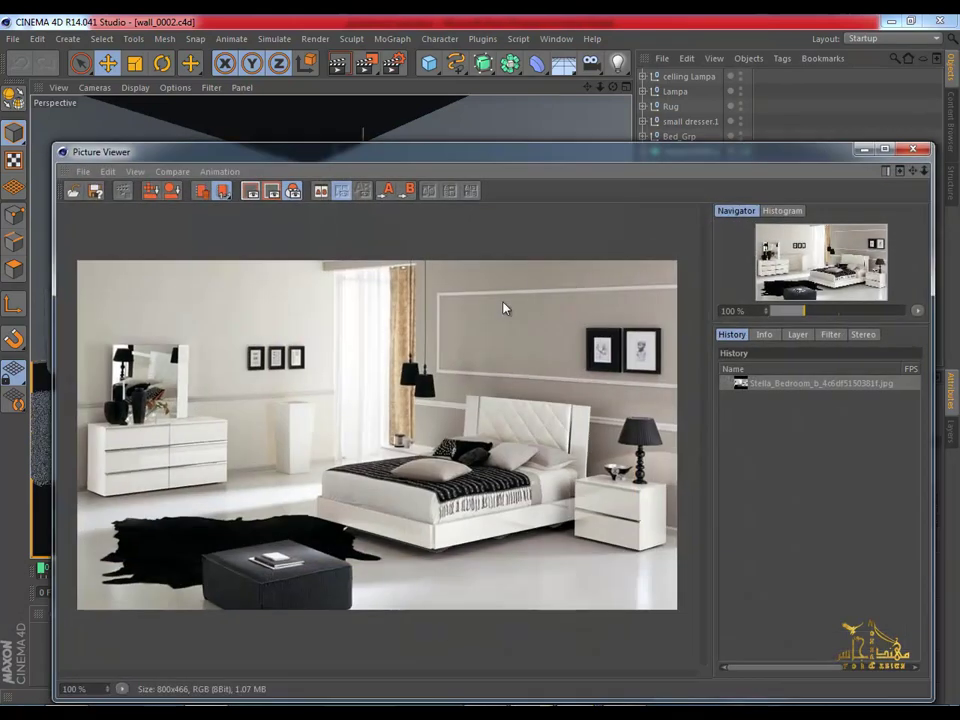
Step: Zoom and pan around the bedroom photo, then minimize the Picture Viewer
scroll(655, 382, "up", 2)
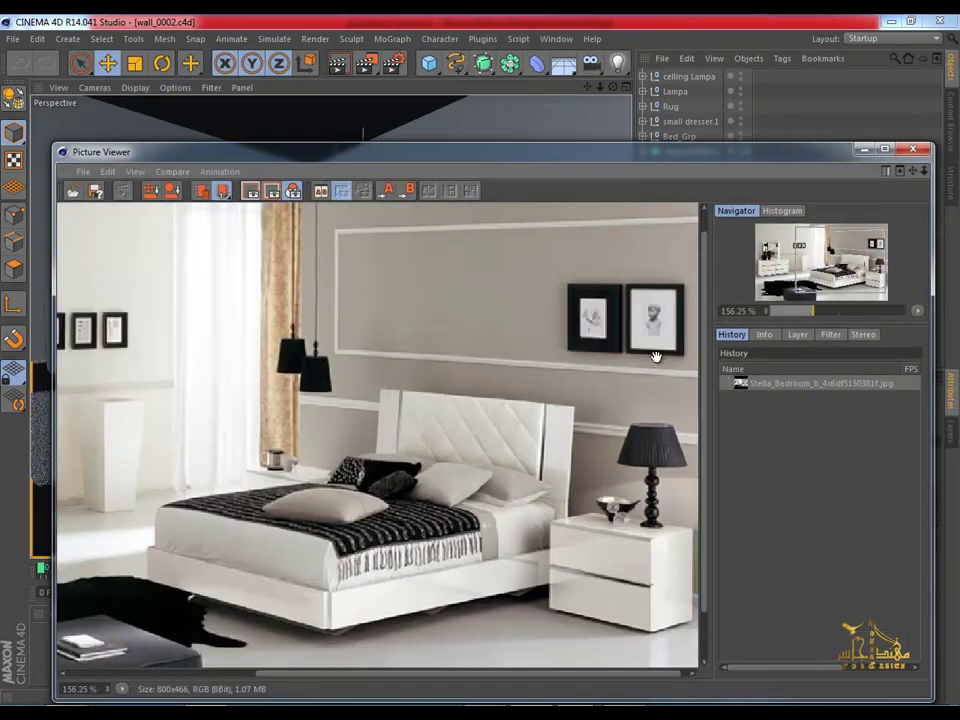
scroll(212, 309, "down", 1)
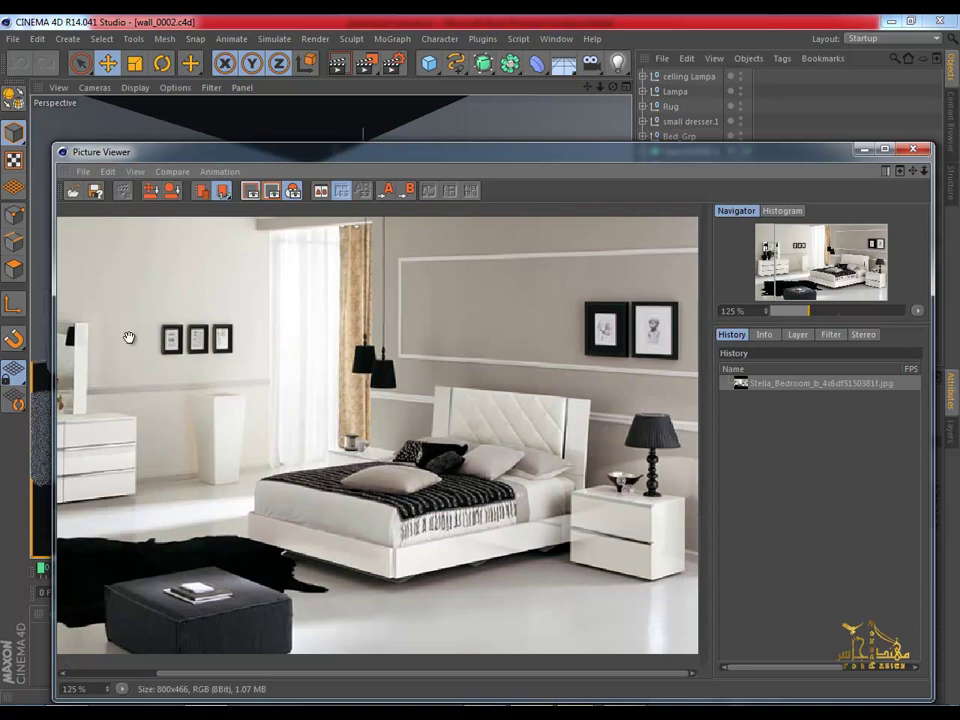
left_click_drag(230, 329, 335, 300)
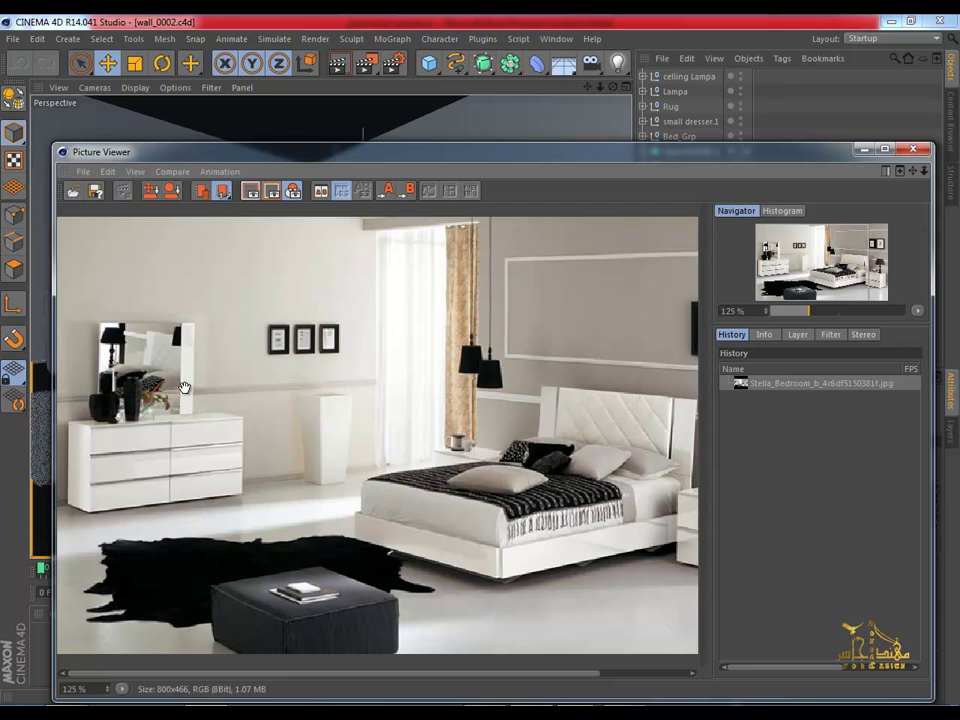
left_click_drag(526, 398, 386, 382)
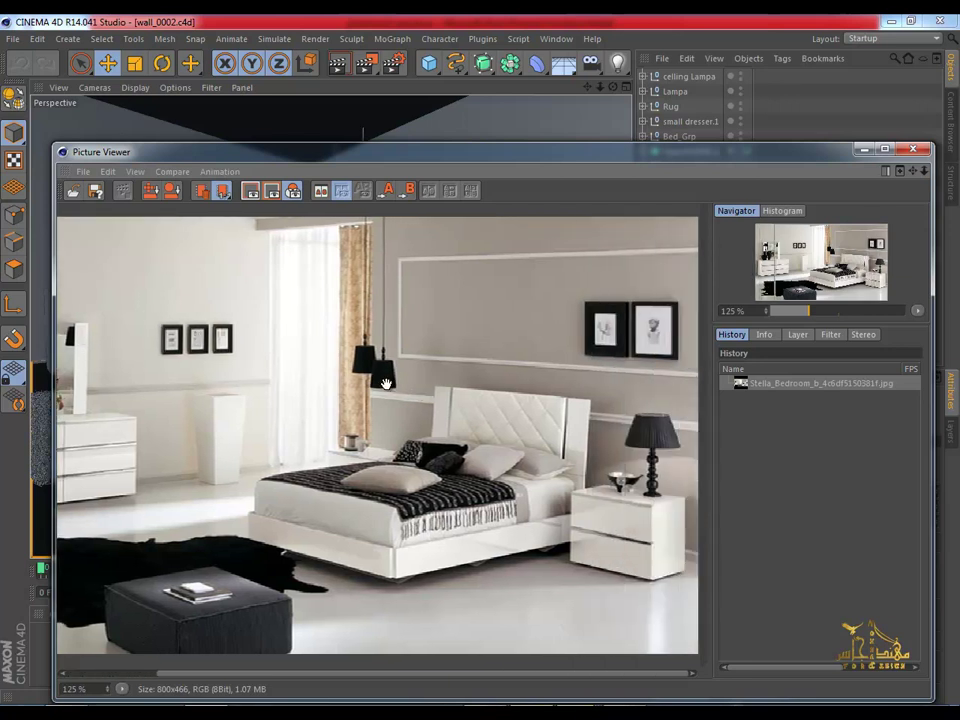
mouse_move(513, 349)
left_mouse_down()
mouse_move(604, 356)
mouse_move(470, 353)
left_mouse_up()
left_click(862, 150)
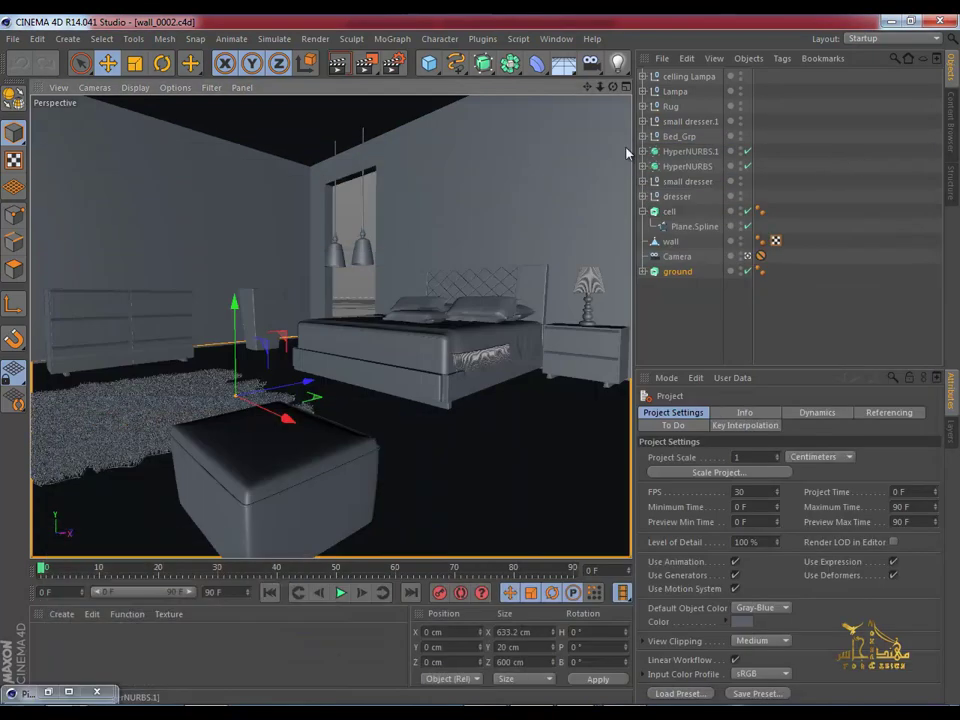
Step: Start a new empty scene and add a Cube primitive
left_click(12, 40)
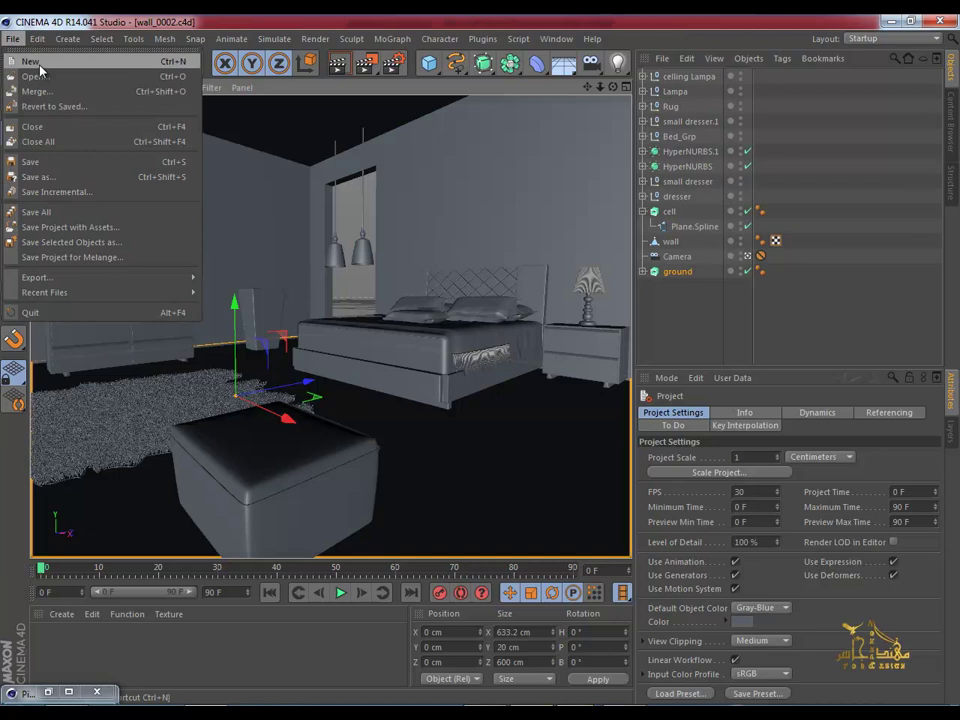
left_click(31, 62)
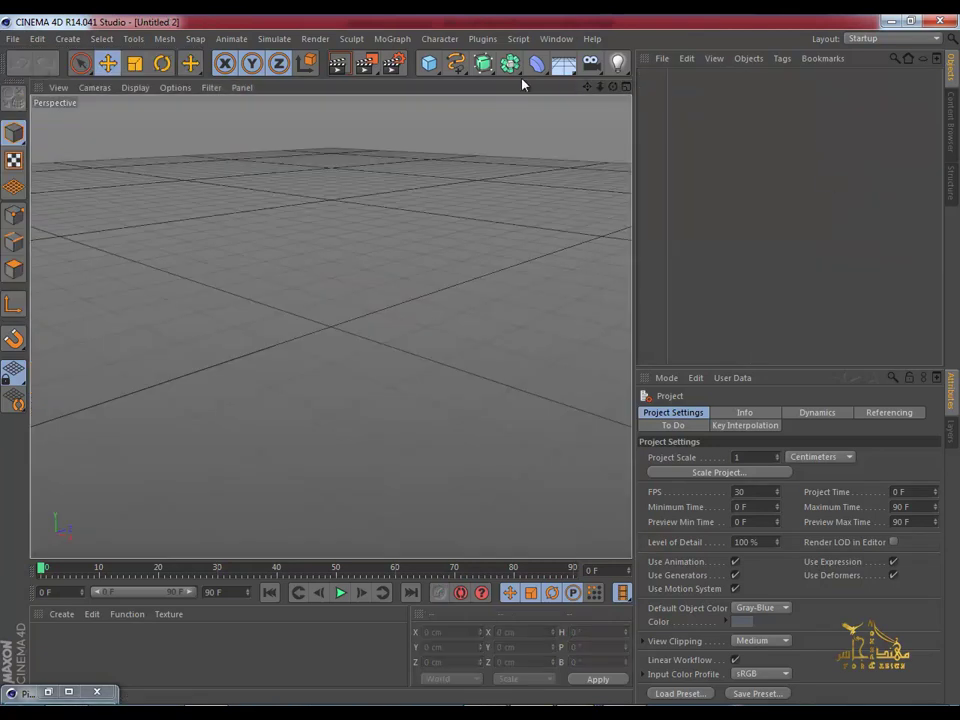
left_click(429, 63)
left_click(560, 88)
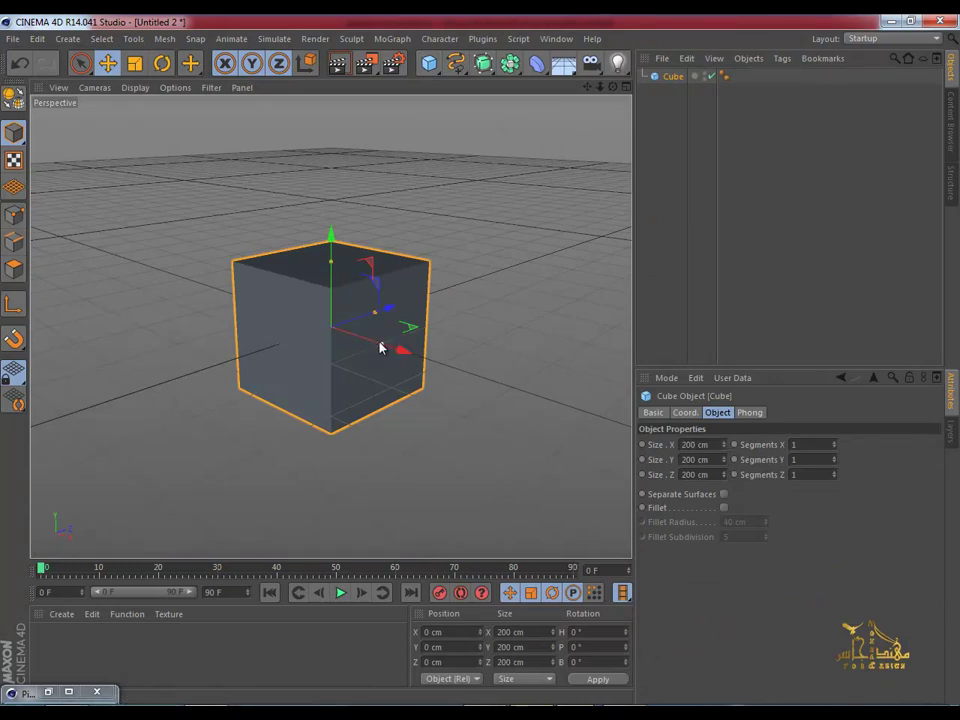
Step: Flatten the cube and set its Z and Y sizes to 50 cm
left_click_drag(380, 347, 342, 325)
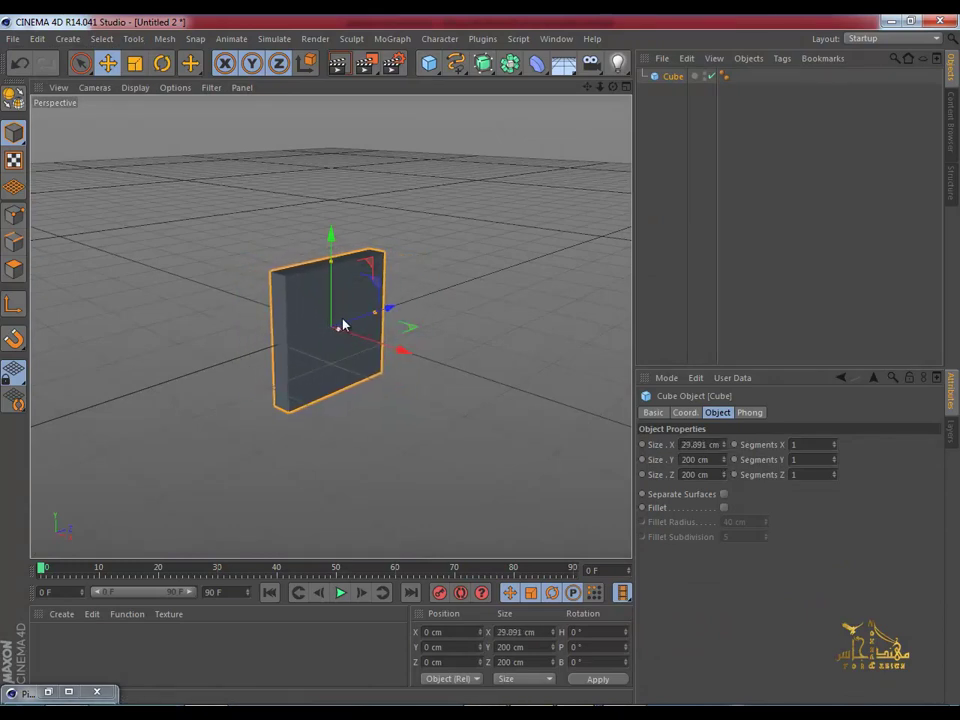
left_click(719, 444)
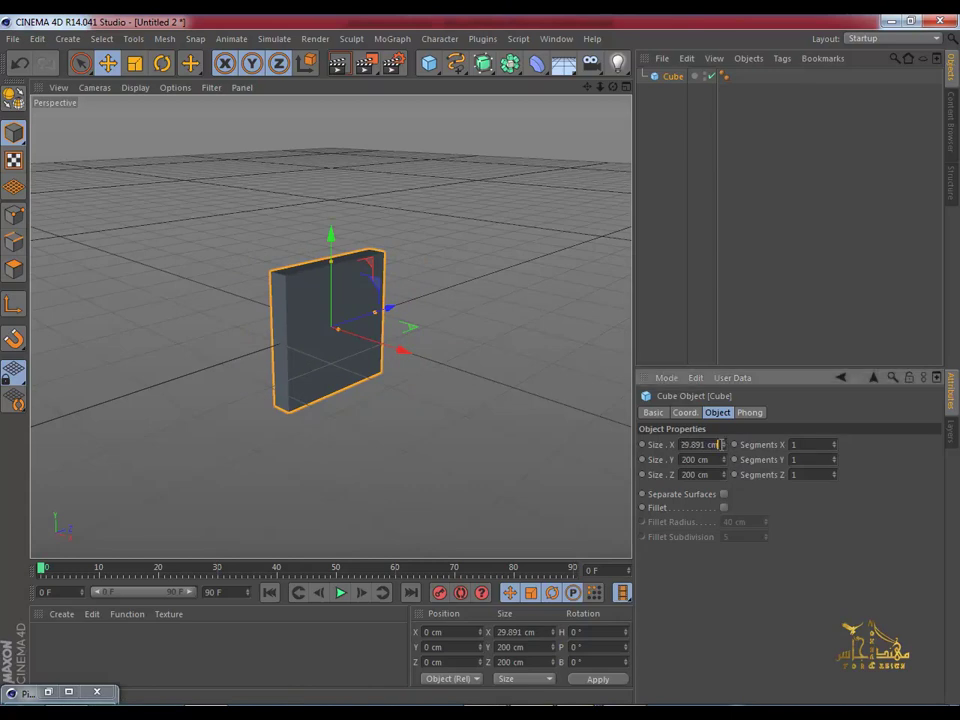
double_click(719, 444)
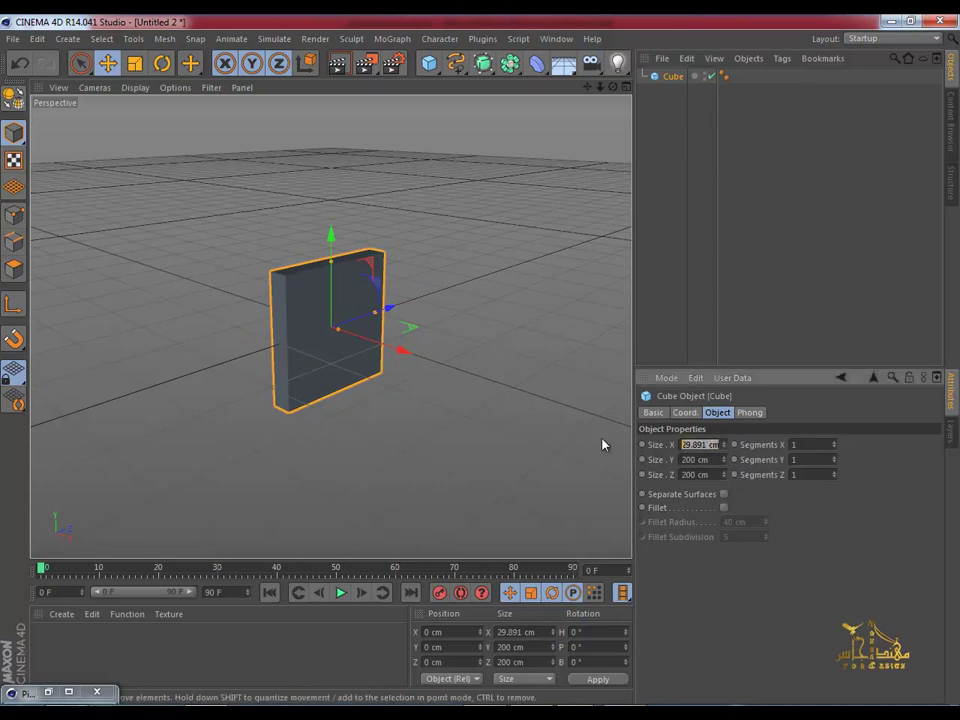
type("20")
key("Return")
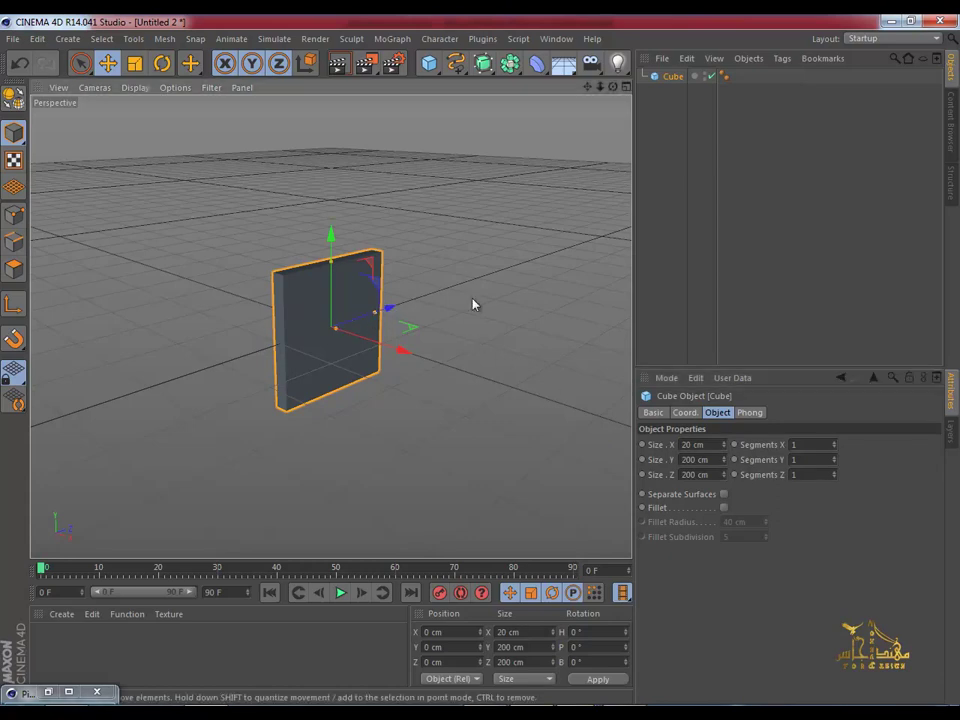
left_click_drag(473, 302, 328, 302, "alt")
left_click_drag(398, 325, 378, 325)
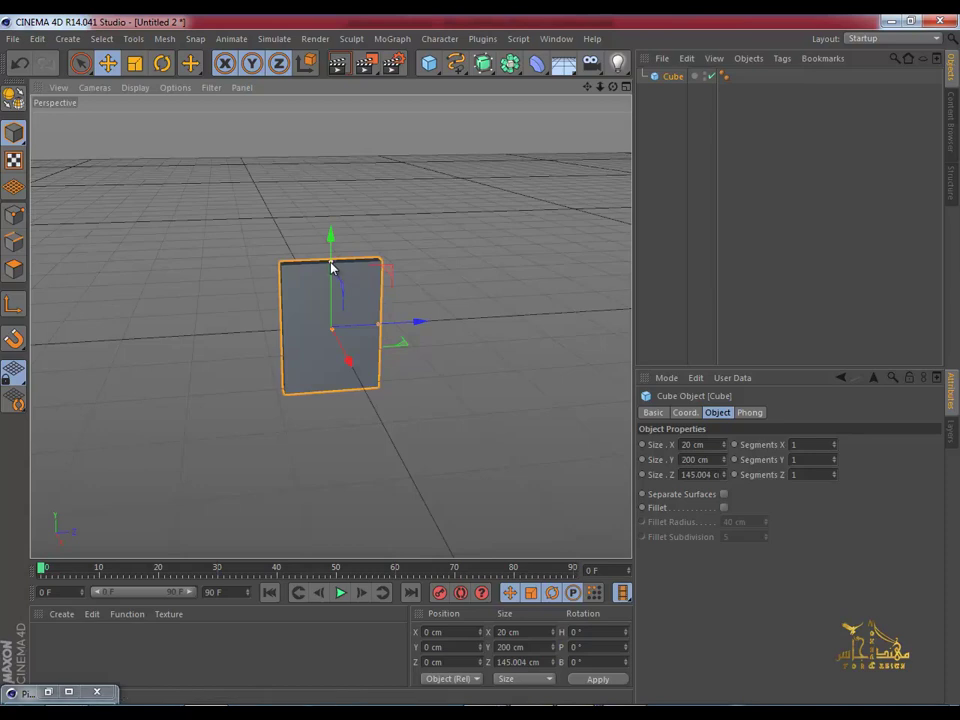
left_click_drag(332, 263, 331, 277)
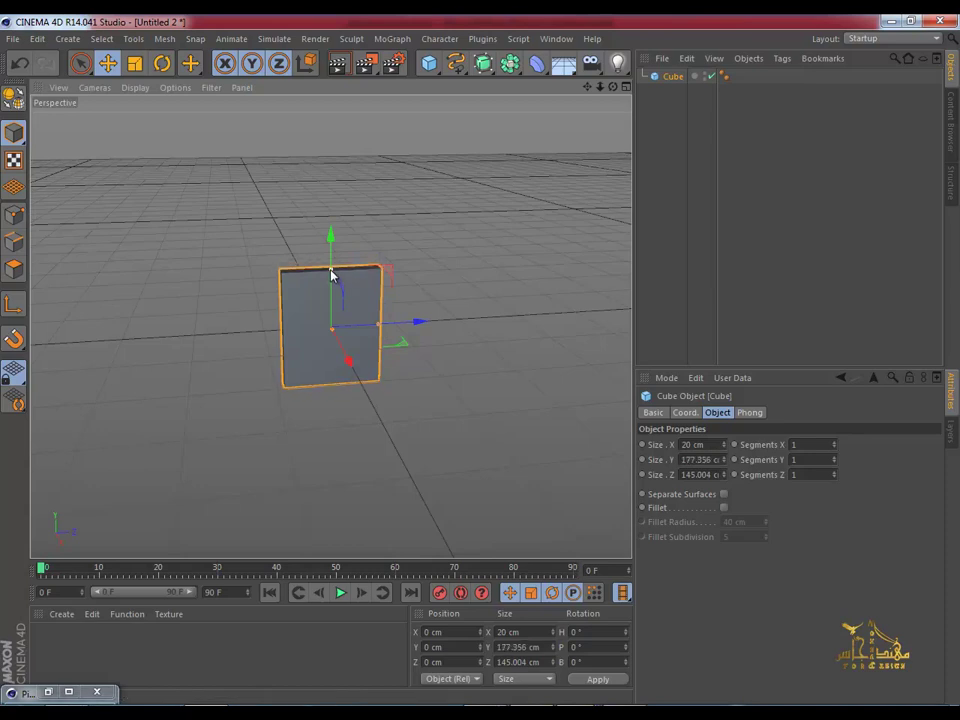
double_click(681, 475)
type("50")
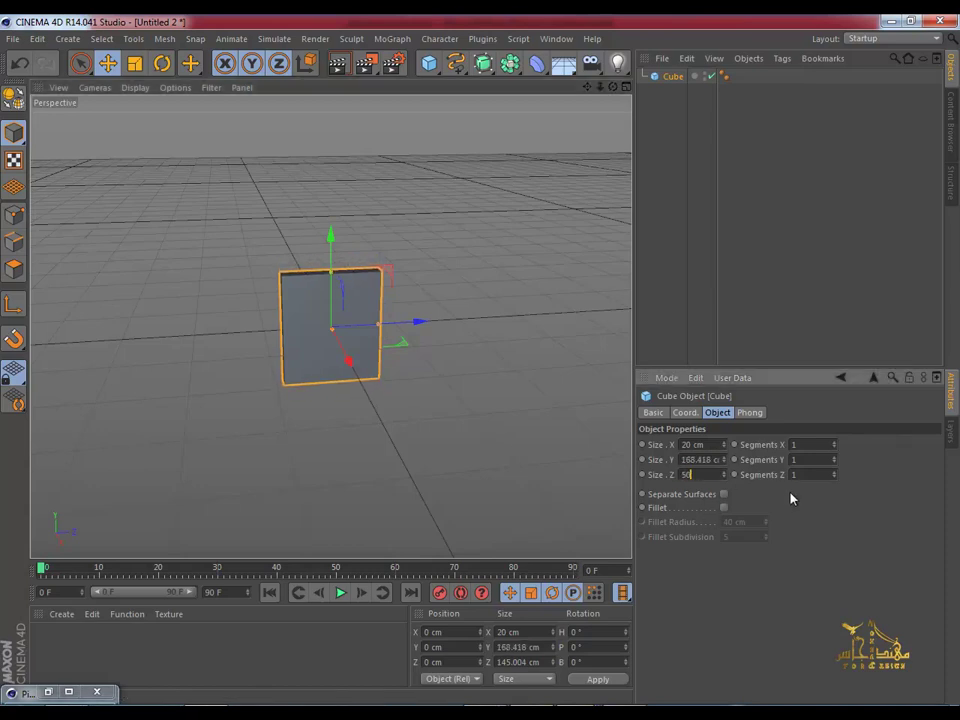
key("Return")
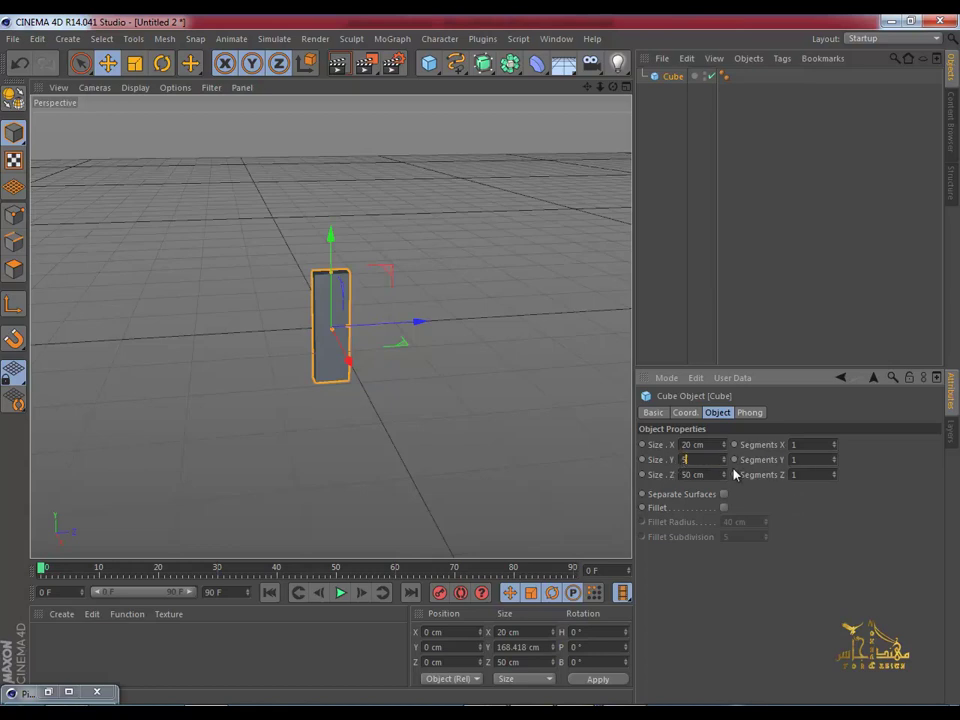
key("Return")
Step: Set the cube's X size to 6 cm, making a 6 × 50 × 50 cm slab
scroll(373, 410, "up", 2)
scroll(375, 396, "up", 2)
scroll(373, 358, "up", 2)
scroll(348, 300, "up", 1)
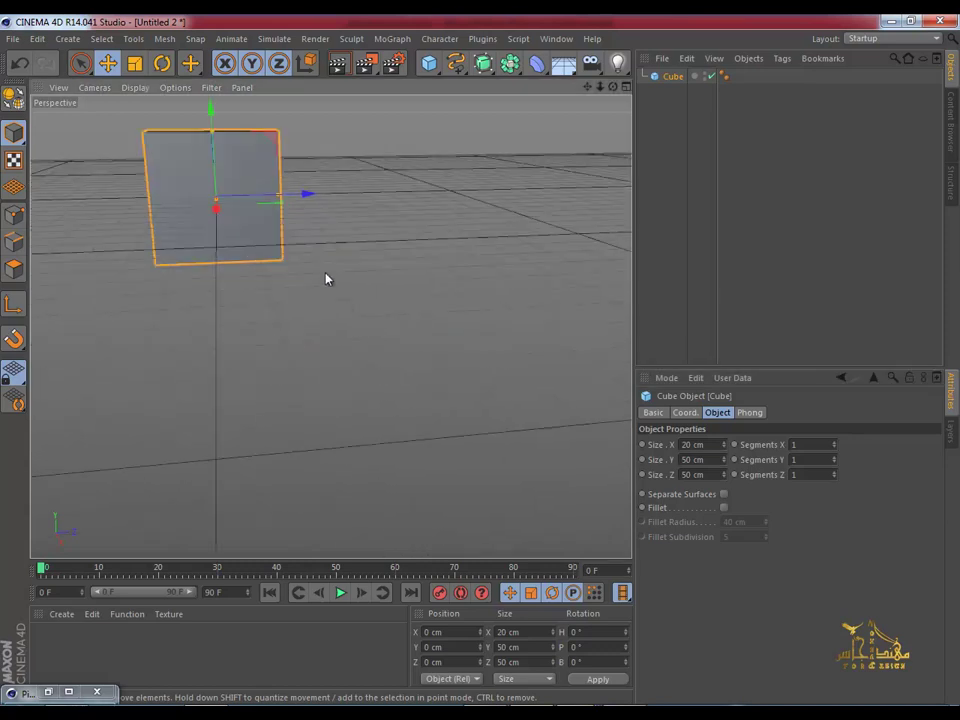
middle_click_drag(326, 276, 504, 450, "alt")
mouse_move(504, 450)
left_mouse_down("alt")
mouse_move(403, 435)
mouse_move(410, 383)
mouse_move(388, 385)
mouse_move(590, 405)
mouse_move(610, 425)
left_mouse_up("alt")
double_click(690, 444)
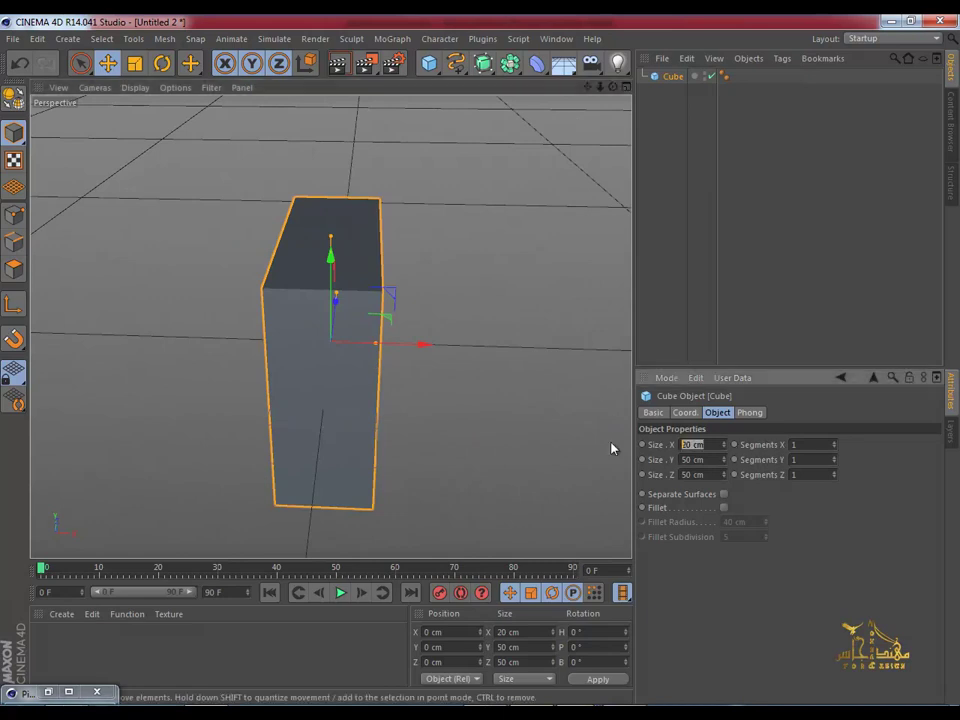
type("6")
key("Return")
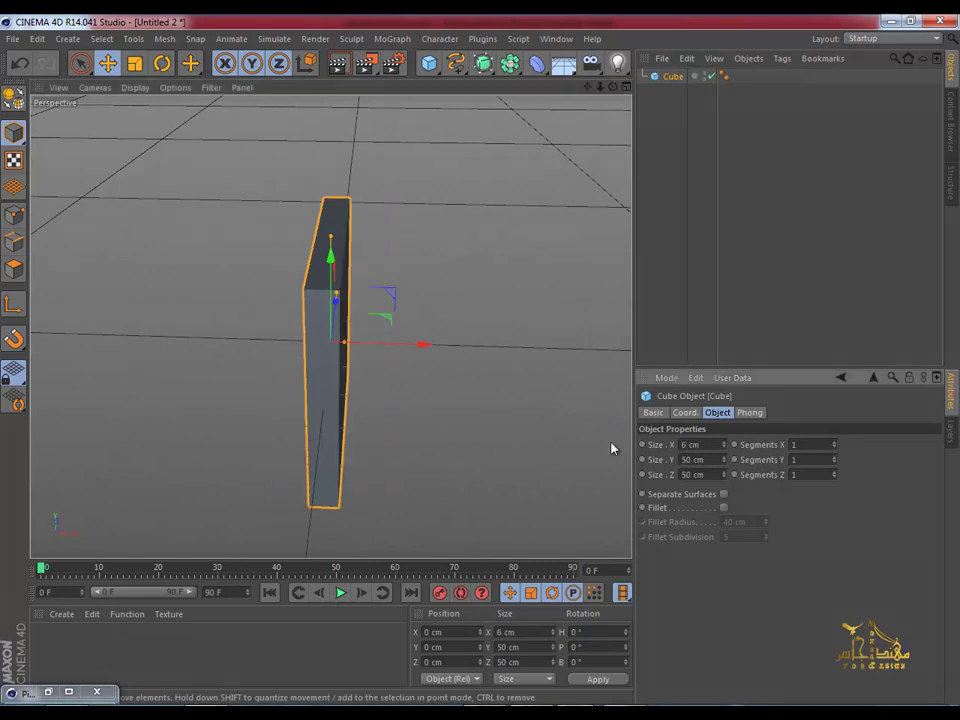
Step: Switch the viewport to shading with visible lines and view the slab at an angle
mouse_move(612, 448)
left_mouse_down("alt")
mouse_move(491, 403)
mouse_move(178, 319)
mouse_move(152, 369)
mouse_move(242, 330)
mouse_move(274, 332)
mouse_move(409, 231)
left_mouse_up("alt")
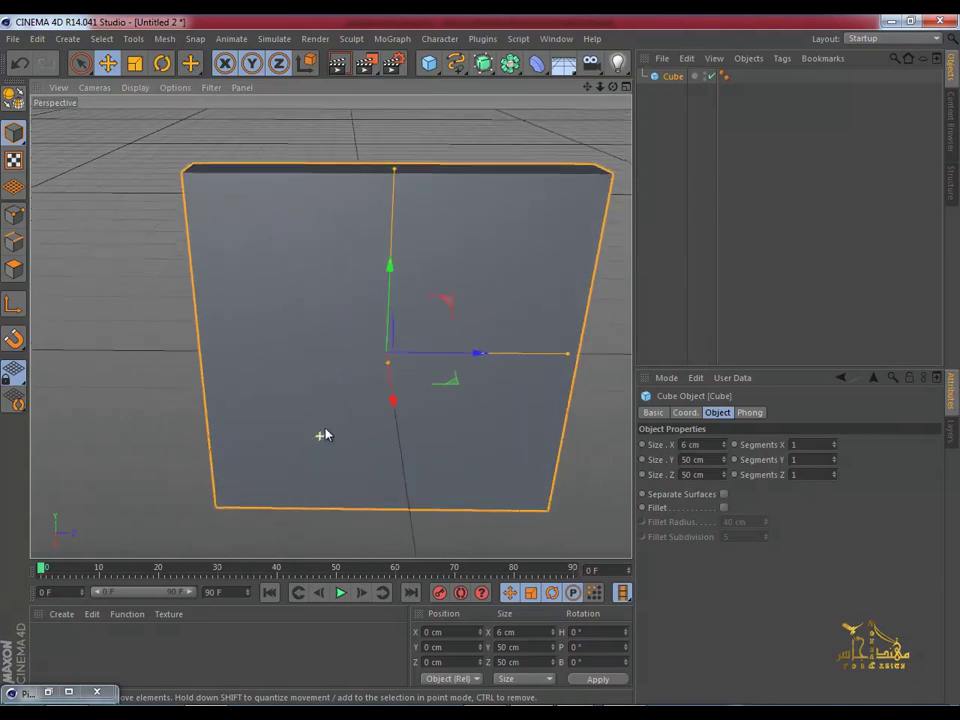
left_click_drag(324, 435, 375, 347, "alt")
left_click(135, 87)
left_click(156, 125)
mouse_move(311, 332)
left_mouse_down("alt")
mouse_move(528, 348)
mouse_move(429, 403)
mouse_move(236, 354)
left_mouse_up("alt")
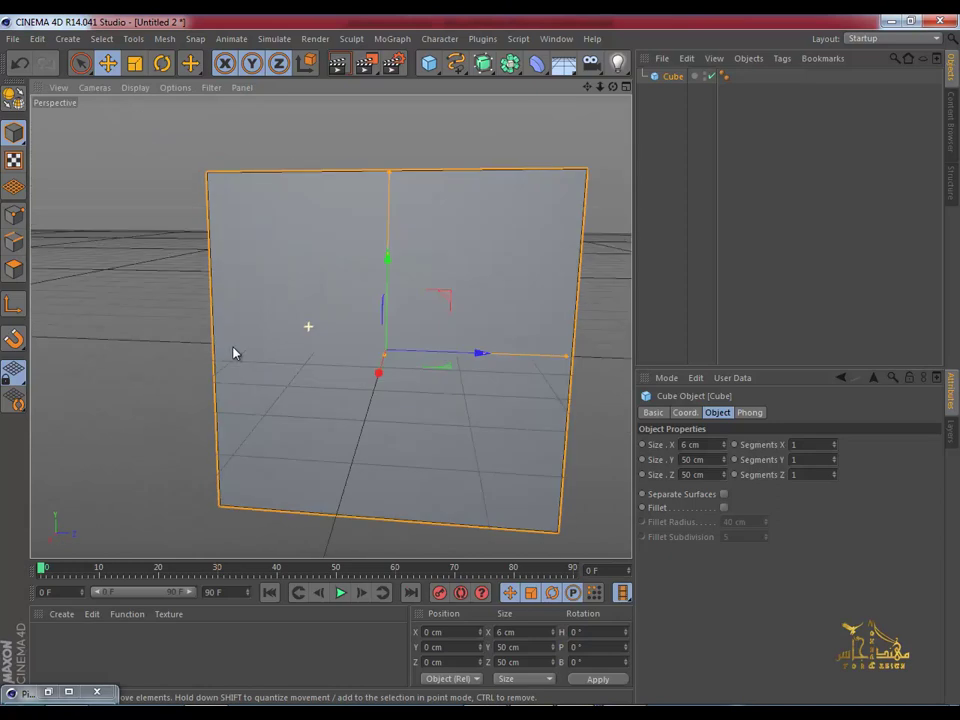
Step: Hide the viewport grid and orbit to an angled view of the slab
left_click(210, 88)
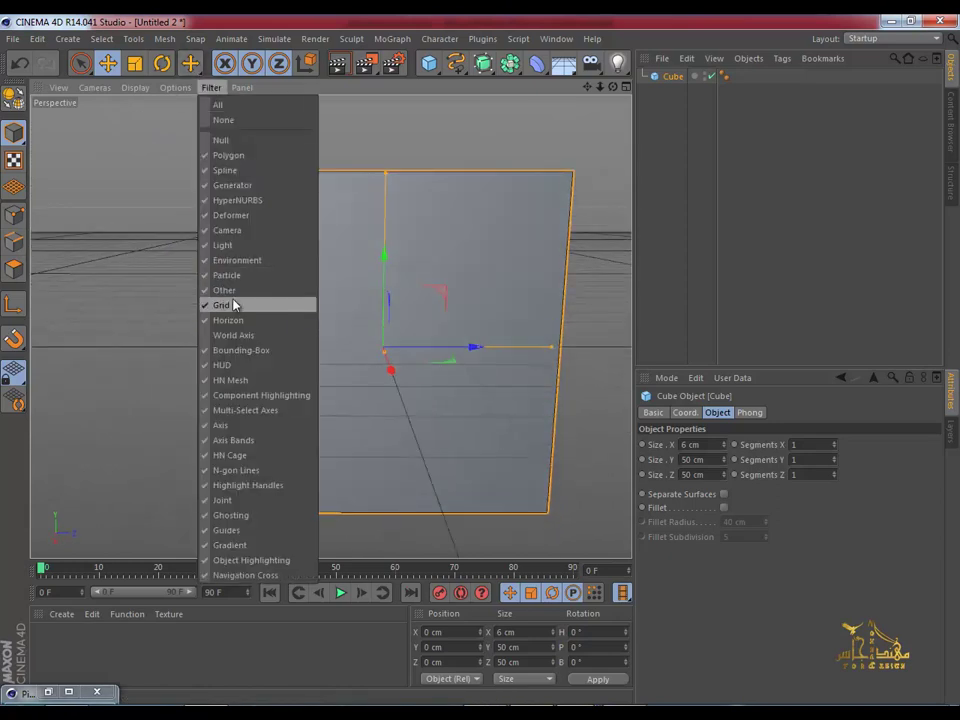
left_click(234, 313)
left_click_drag(347, 343, 480, 349, "alt")
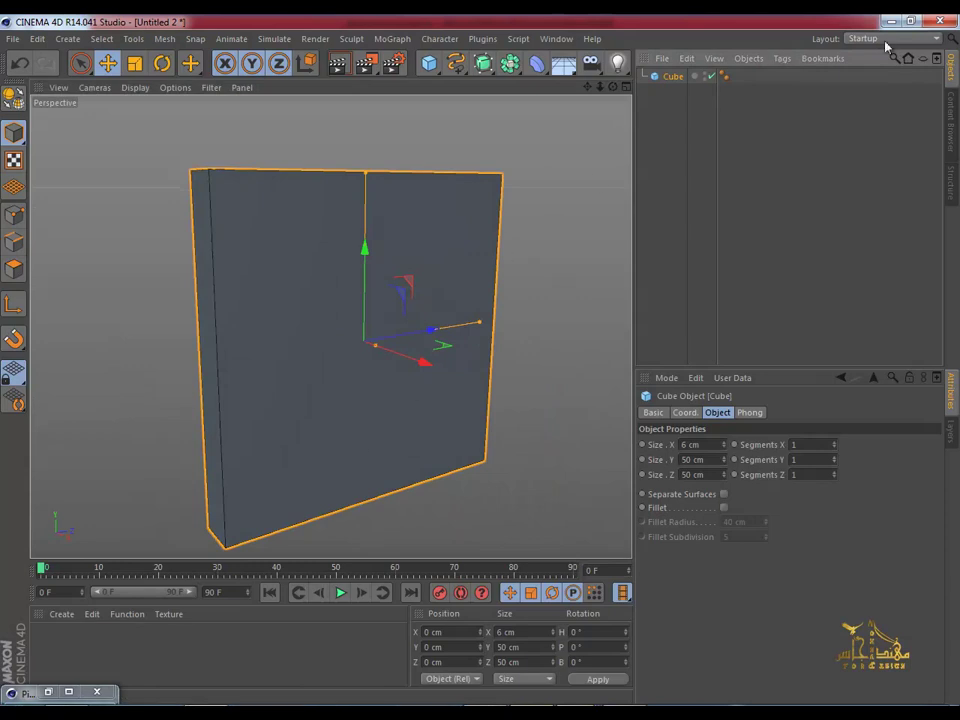
Step: Load the My_Interface.l4d layout from the library folder in the Cinema lessons folder on E:
left_click(552, 39)
mouse_move(600, 61)
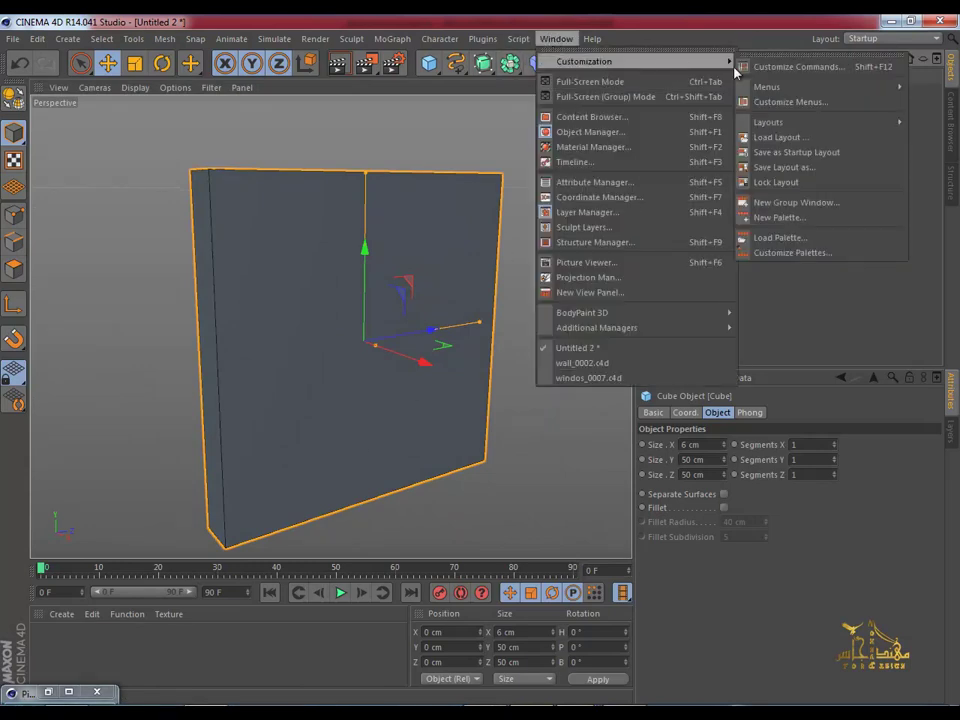
left_click(784, 137)
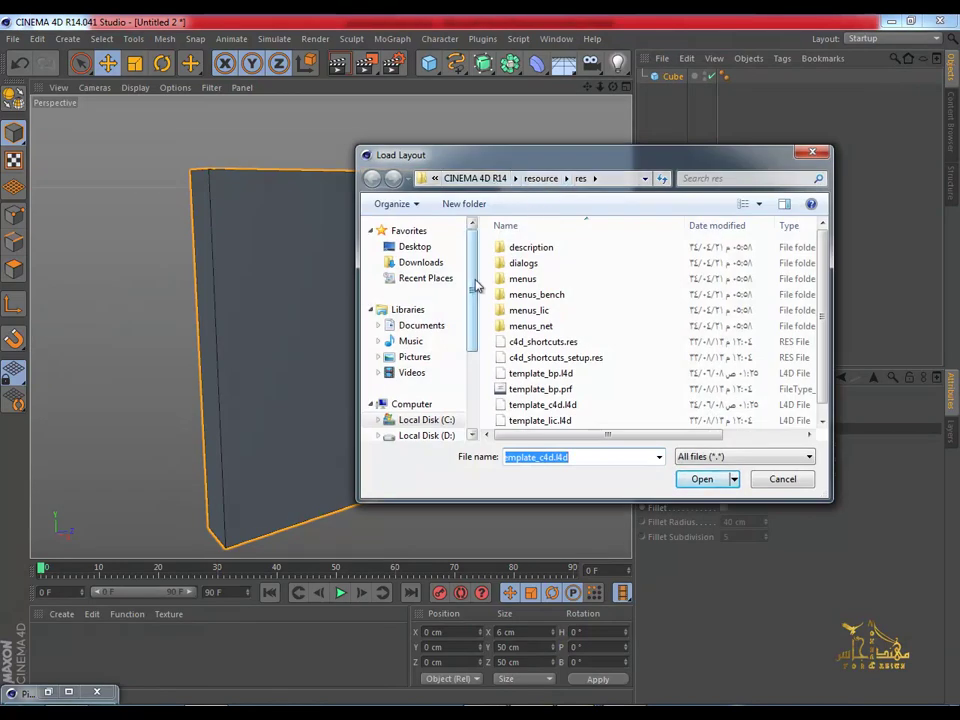
scroll(474, 328, "down", 2)
scroll(474, 328, "up", 1)
left_click(436, 382)
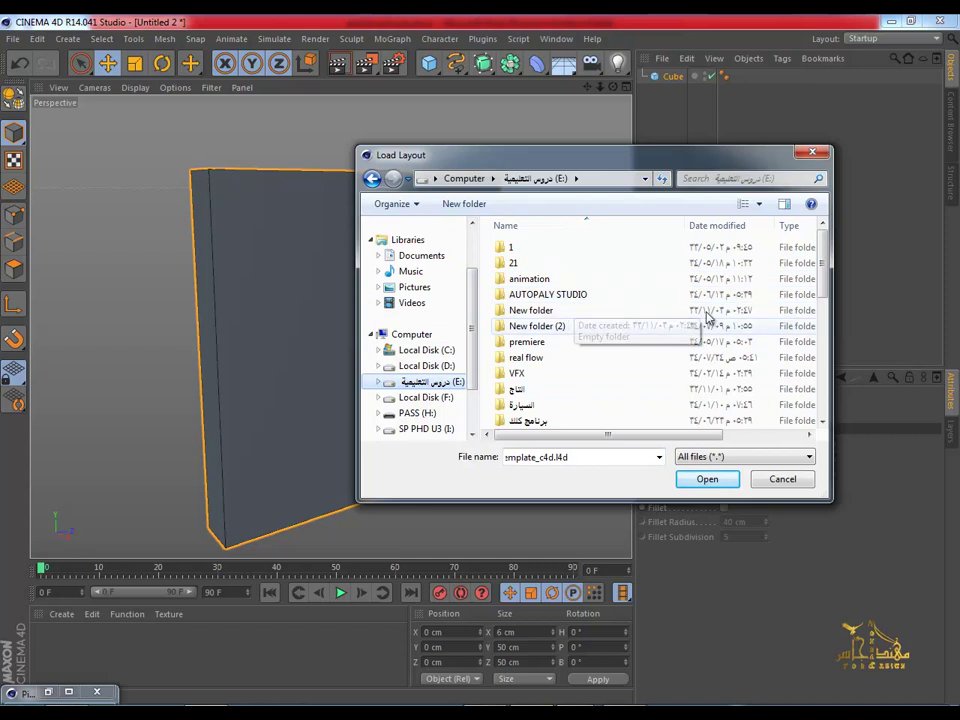
scroll(822, 270, "down", 3)
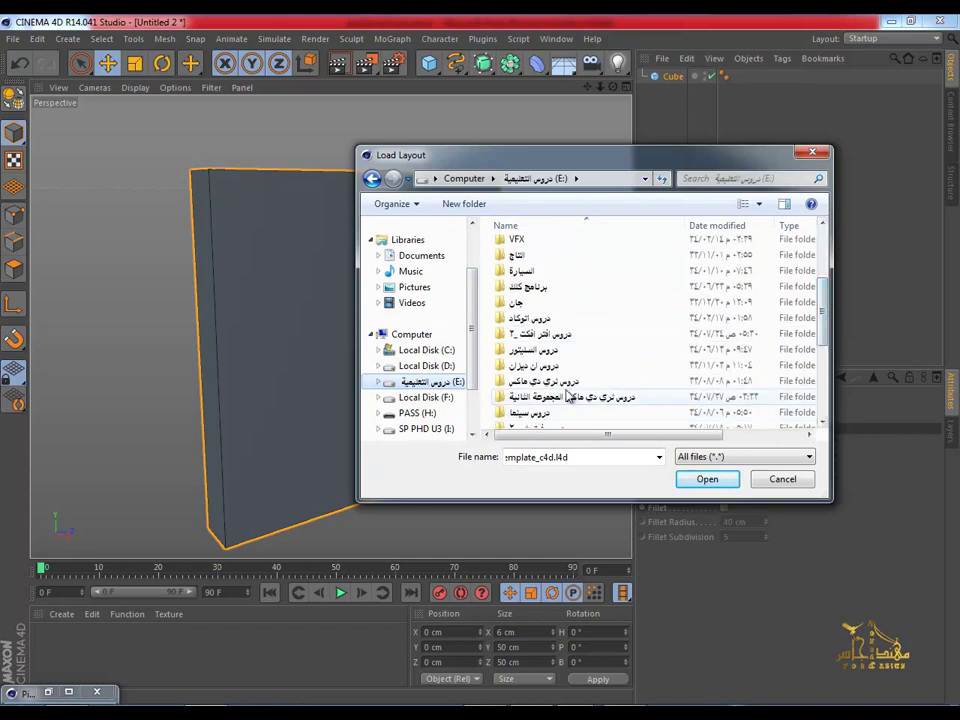
double_click(540, 416)
scroll(822, 278, "down", 1)
scroll(822, 280, "down", 1)
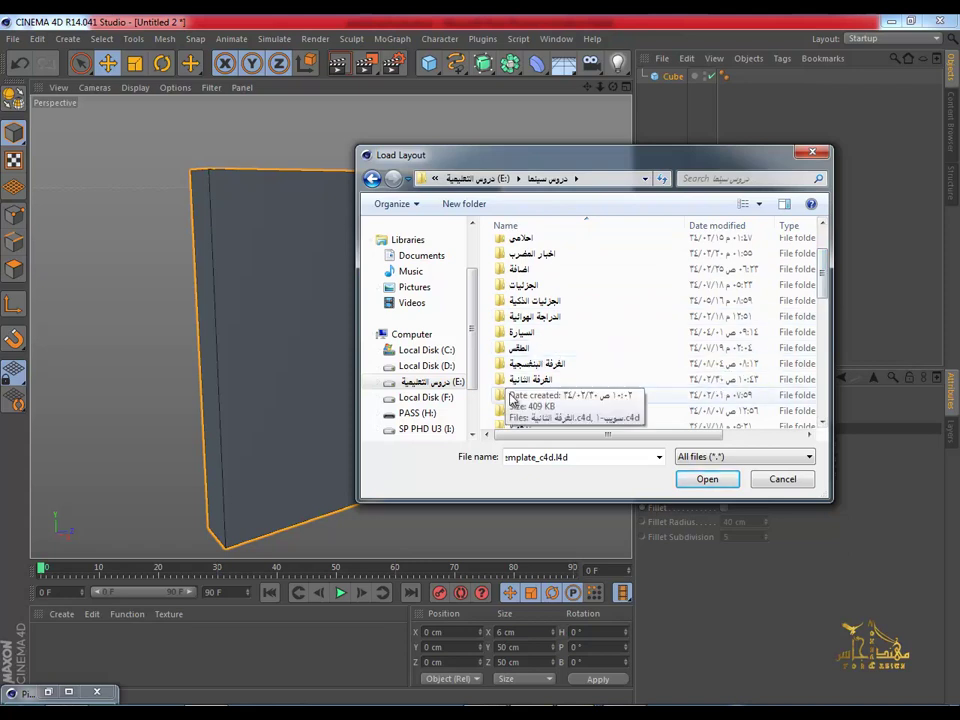
double_click(515, 411)
left_click(538, 250)
double_click(538, 250)
mouse_move(347, 368)
left_mouse_down("alt")
mouse_move(361, 347)
mouse_move(336, 300)
mouse_move(231, 300)
mouse_move(195, 287)
mouse_move(278, 319)
mouse_move(258, 317)
left_mouse_up("alt")
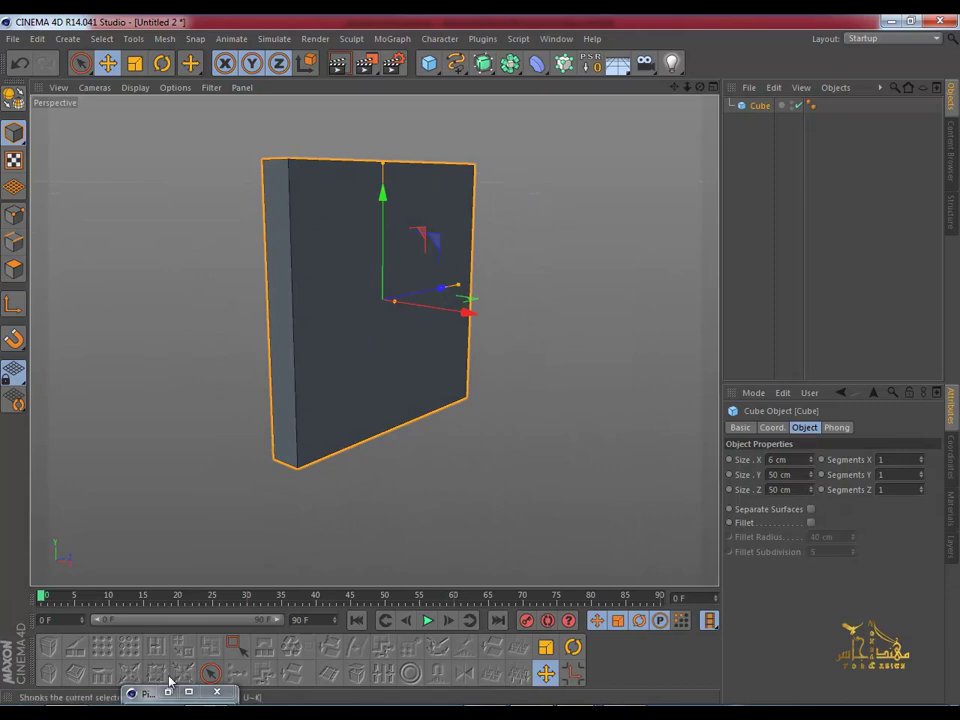
Step: Make the cube editable, select and optimize all its points, then select the front face
left_click(12, 96)
left_click_drag(279, 261, 201, 259, "alt")
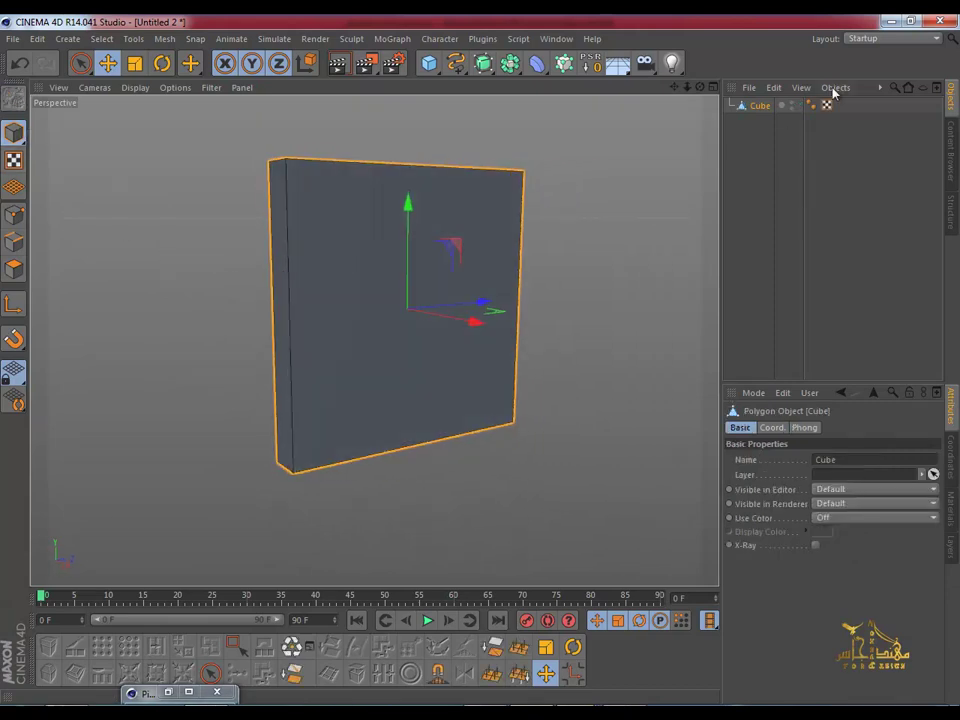
left_click(11, 213)
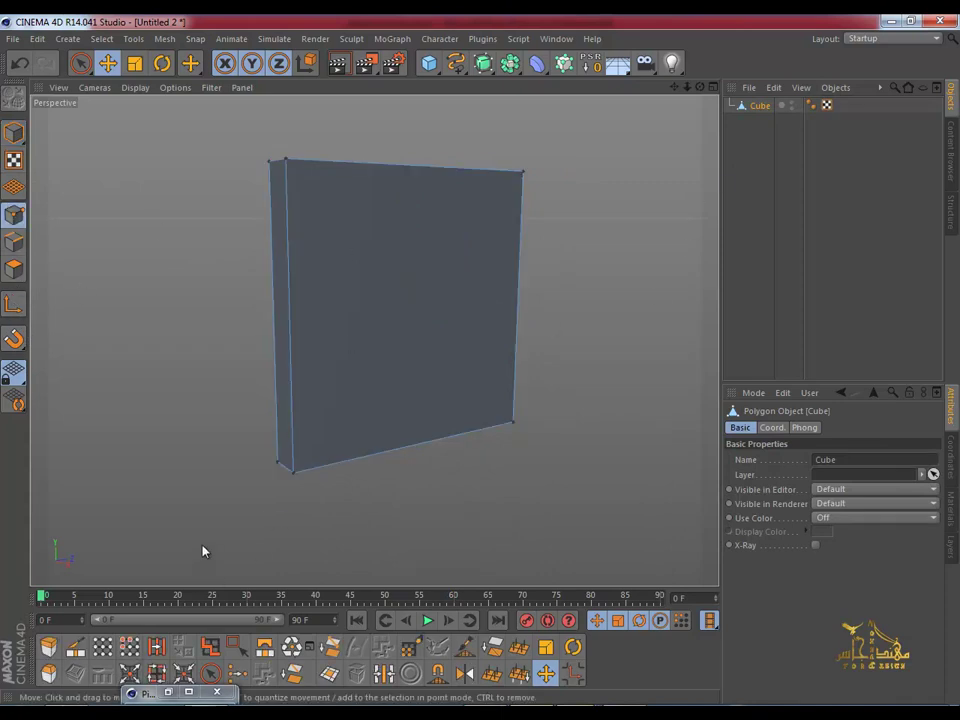
key("ctrl+a")
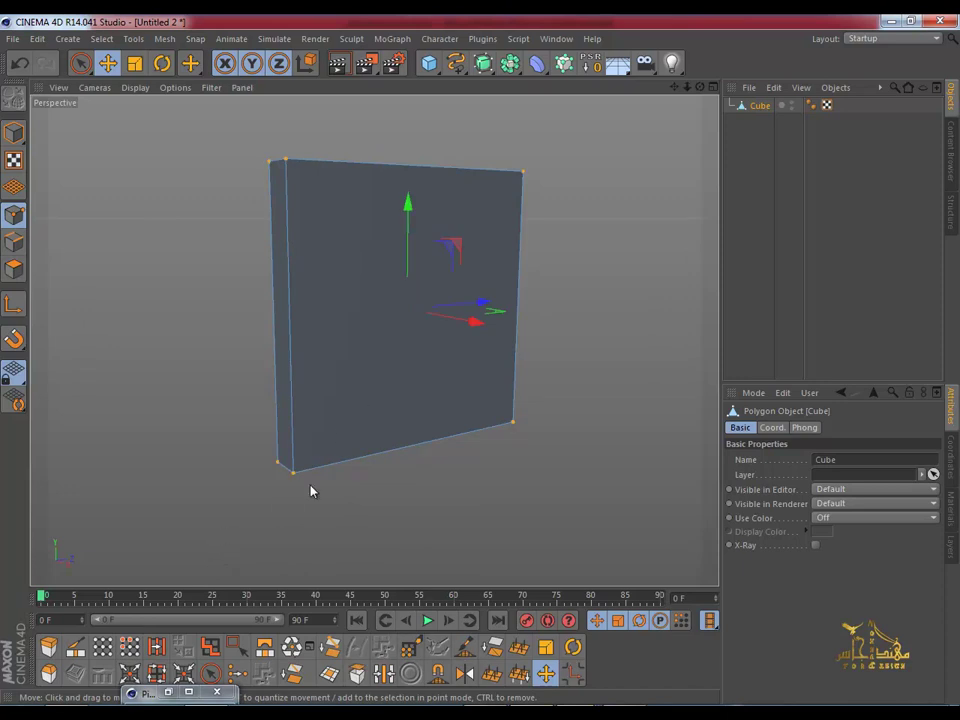
left_click(293, 645)
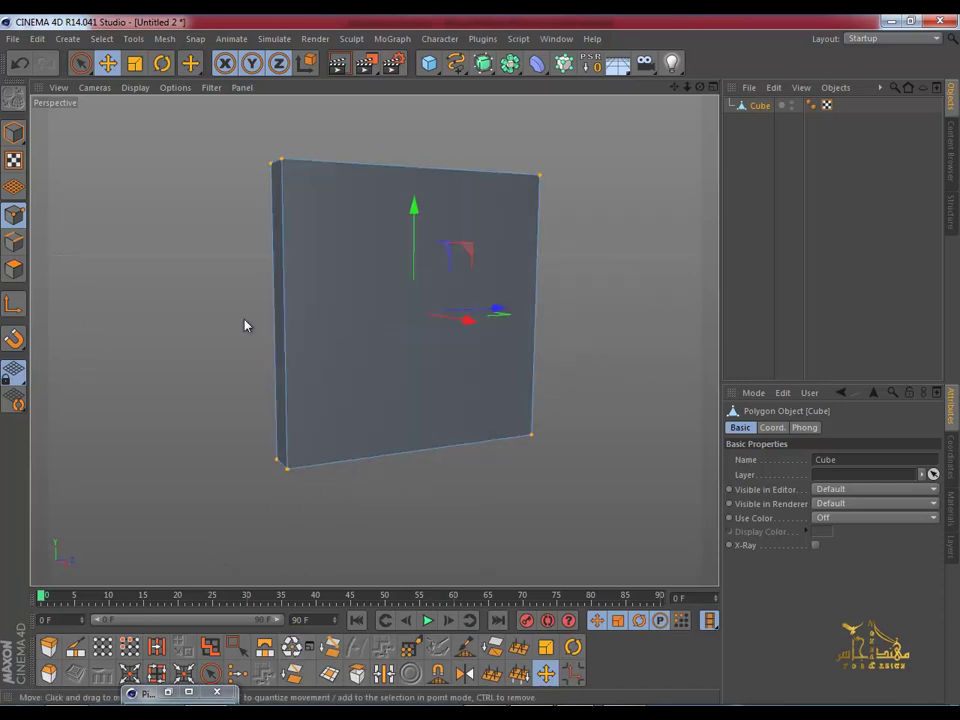
left_click(14, 269)
left_click(336, 289)
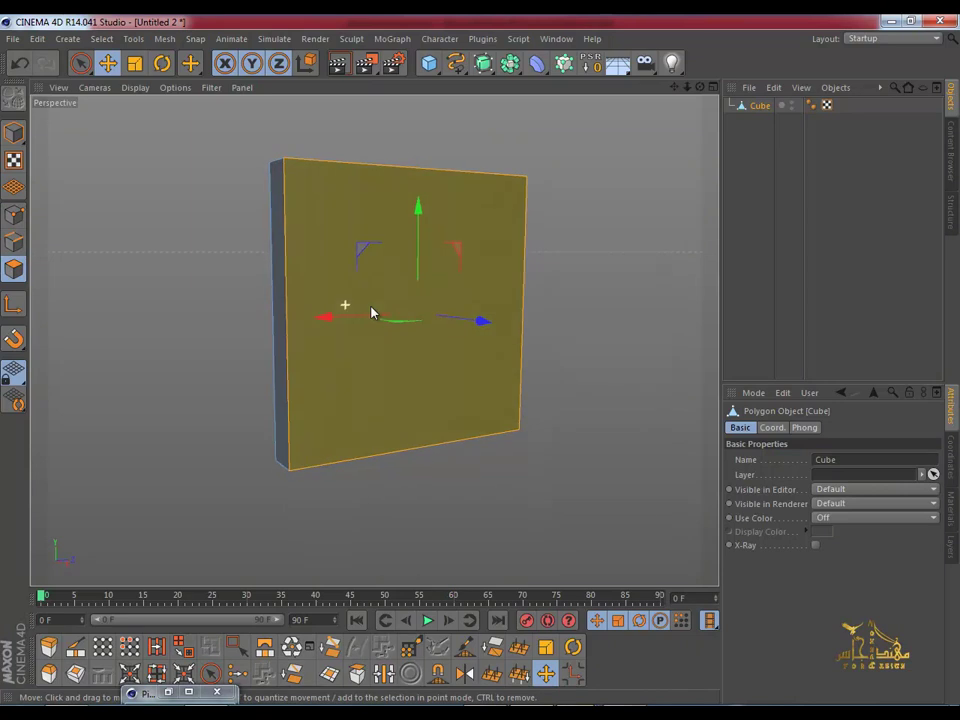
Step: Inset the front face by 1 cm and bevel it with subdivision 2
left_click(75, 673)
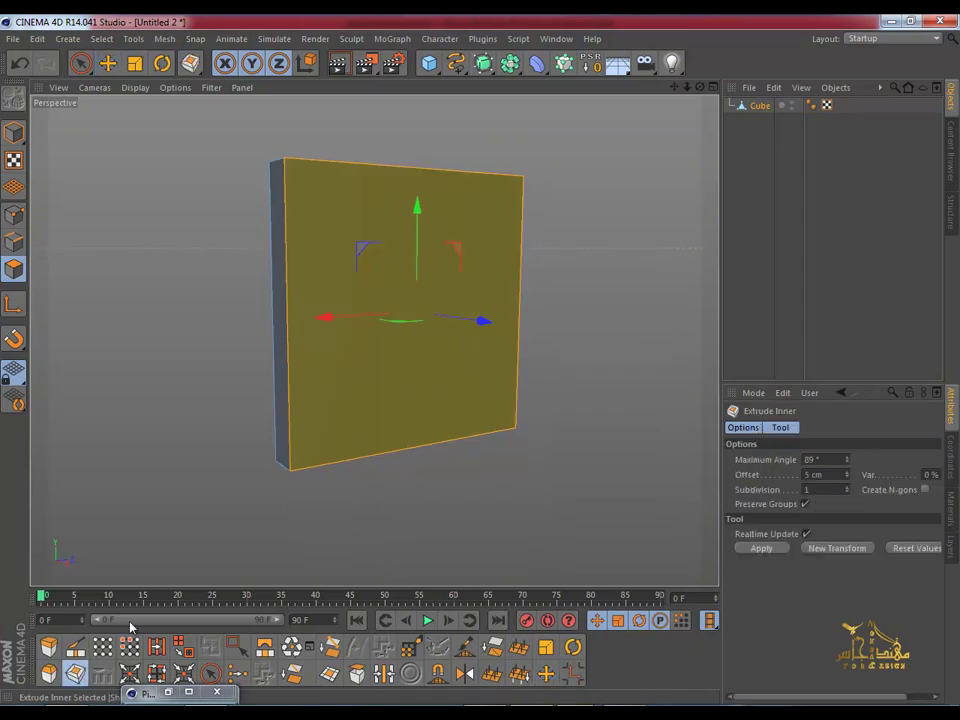
mouse_move(481, 272)
left_mouse_down()
mouse_move(481, 367)
mouse_move(493, 371)
left_mouse_up()
left_click(48, 677)
mouse_move(339, 300)
left_mouse_down("alt")
mouse_move(293, 221)
mouse_move(360, 281)
mouse_move(337, 281)
mouse_move(332, 315)
mouse_move(285, 199)
mouse_move(347, 317)
mouse_move(321, 278)
mouse_move(481, 367)
left_mouse_up("alt")
scroll(344, 316, "up", 1)
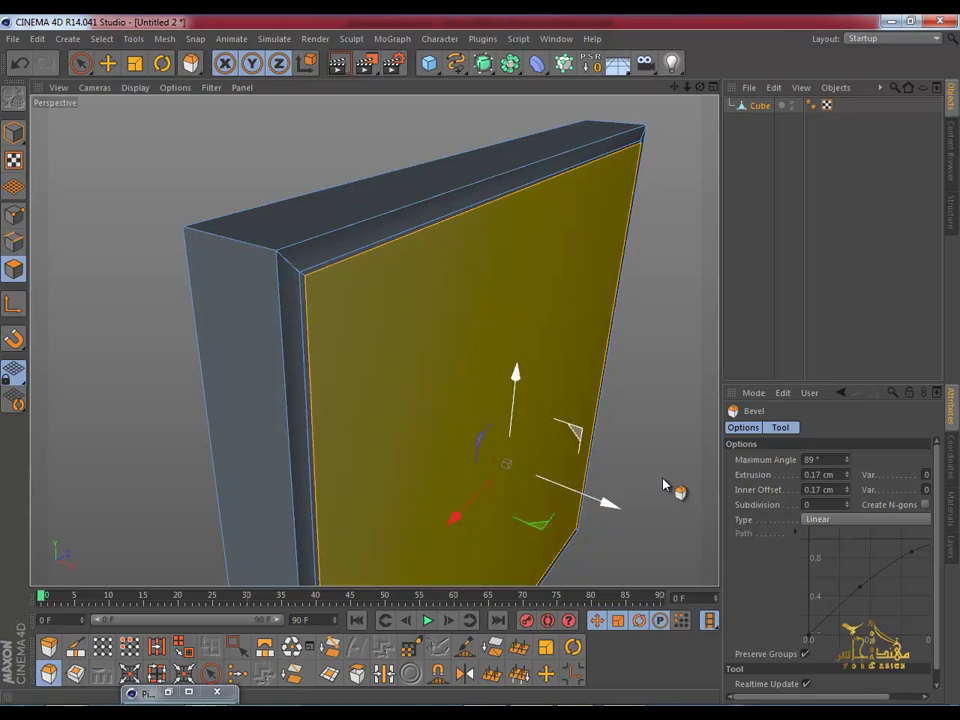
left_click_drag(847, 507, 846, 506)
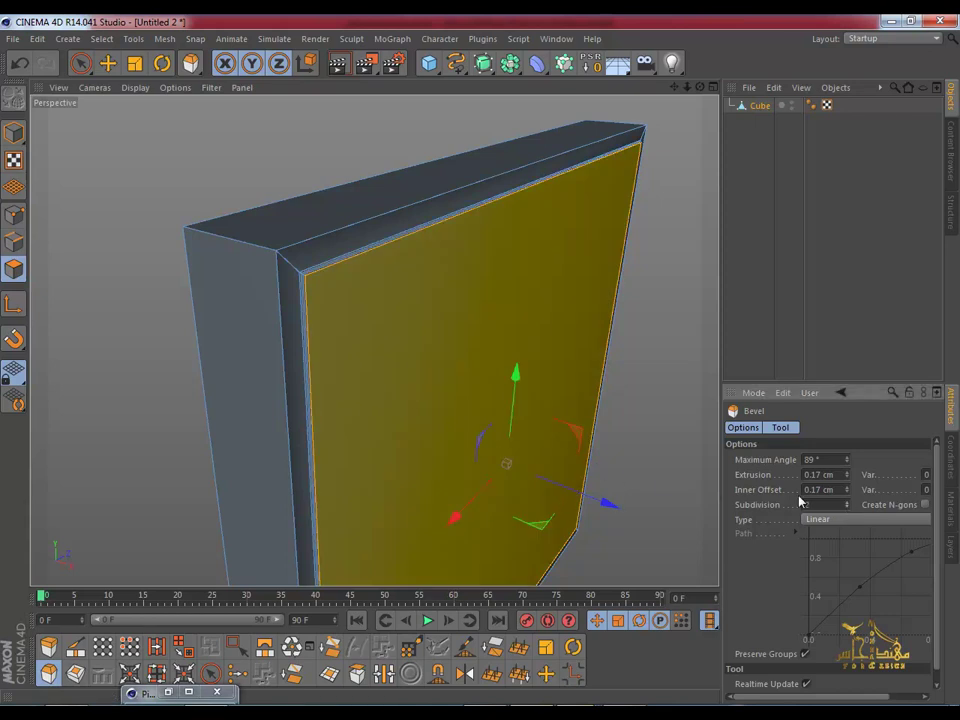
Step: Add further thin insets, starting at 0.22 cm, to the front face
mouse_move(364, 281)
left_mouse_down("alt")
mouse_move(368, 270)
mouse_move(321, 208)
left_mouse_up("alt")
scroll(161, 268, "up", 3)
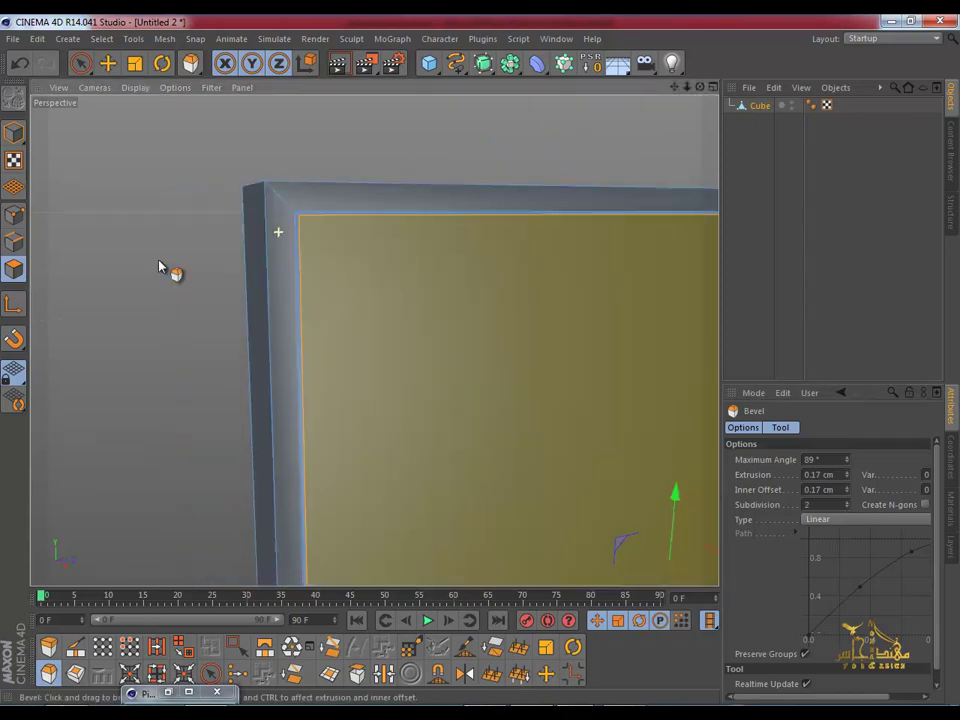
left_click(134, 63)
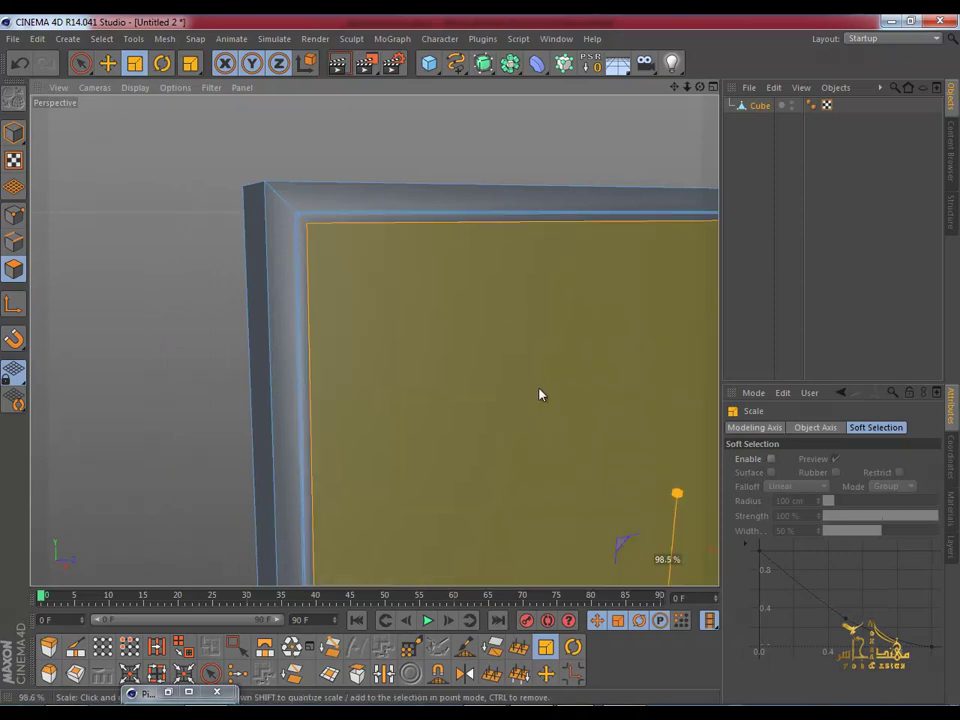
mouse_move(541, 391)
left_mouse_down("alt")
mouse_move(480, 319)
mouse_move(621, 334)
mouse_move(551, 369)
mouse_move(266, 369)
mouse_move(265, 499)
mouse_move(433, 386)
mouse_move(486, 373)
mouse_move(384, 311)
mouse_move(163, 288)
left_mouse_up("alt")
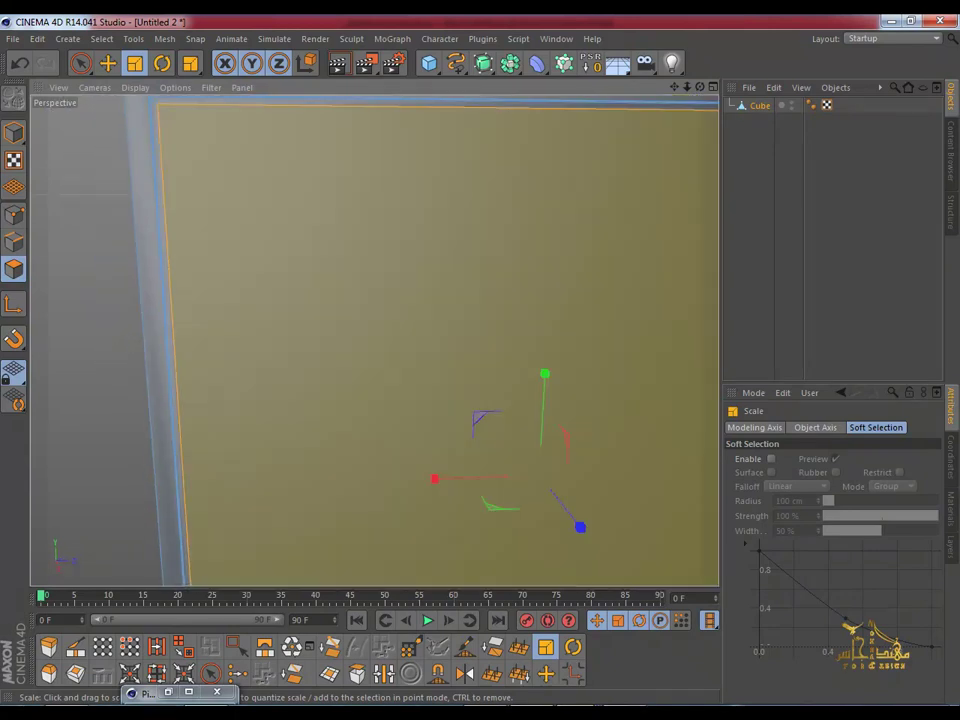
left_click(75, 673)
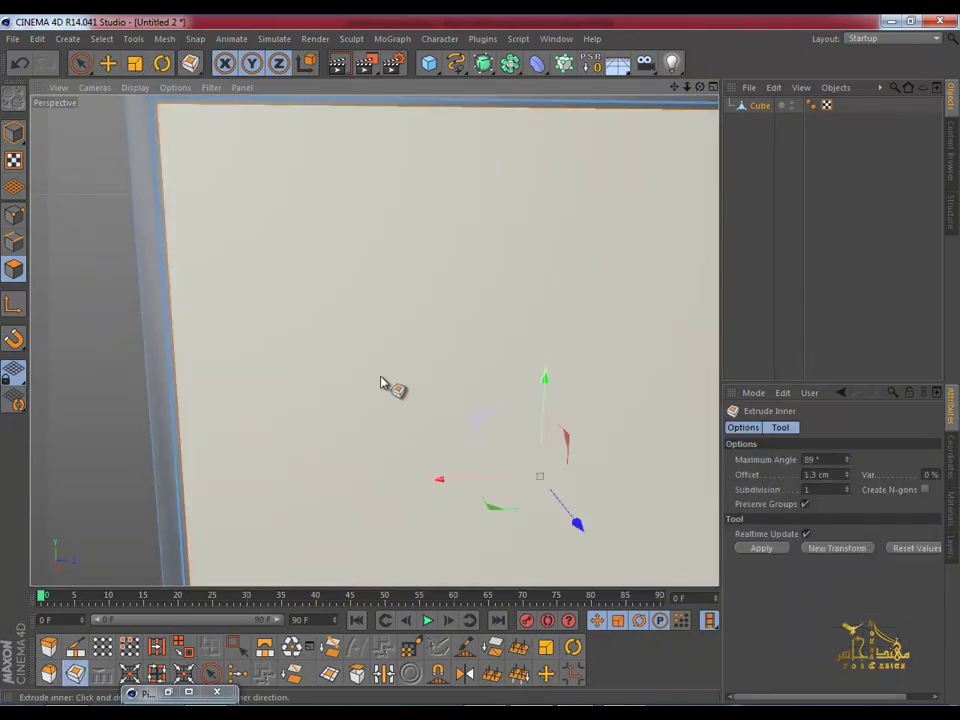
left_click_drag(381, 386, 480, 367)
scroll(386, 386, "down", 1)
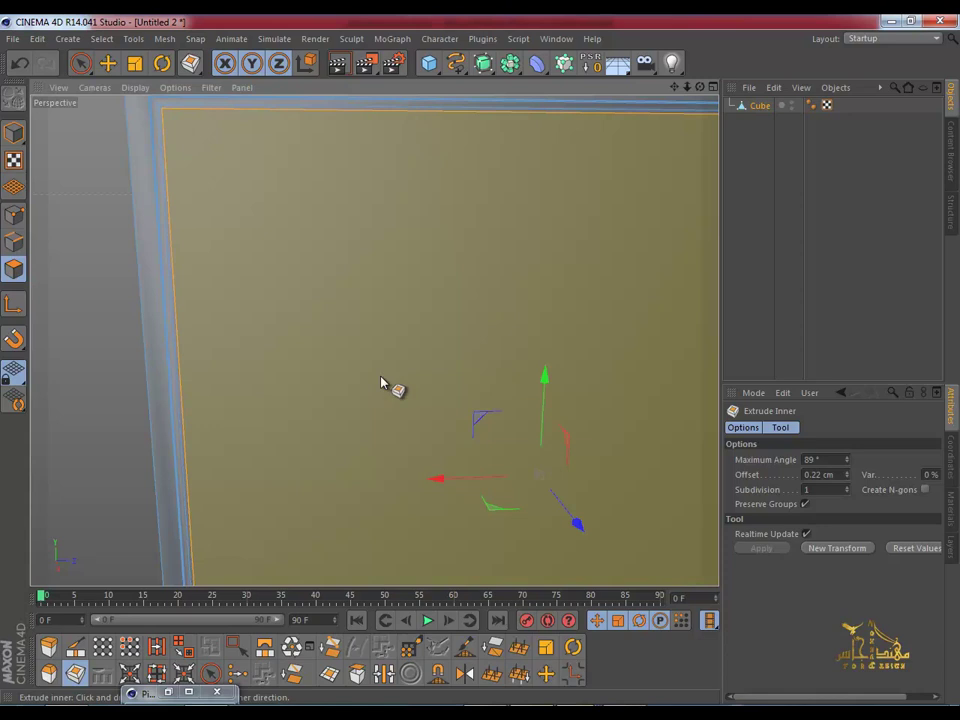
scroll(388, 386, "down", 3)
scroll(381, 400, "down", 3)
scroll(367, 408, "down", 2)
left_click_drag(367, 412, 542, 431, "alt")
mouse_move(425, 398)
left_mouse_down()
mouse_move(490, 428)
mouse_move(478, 424)
left_mouse_up()
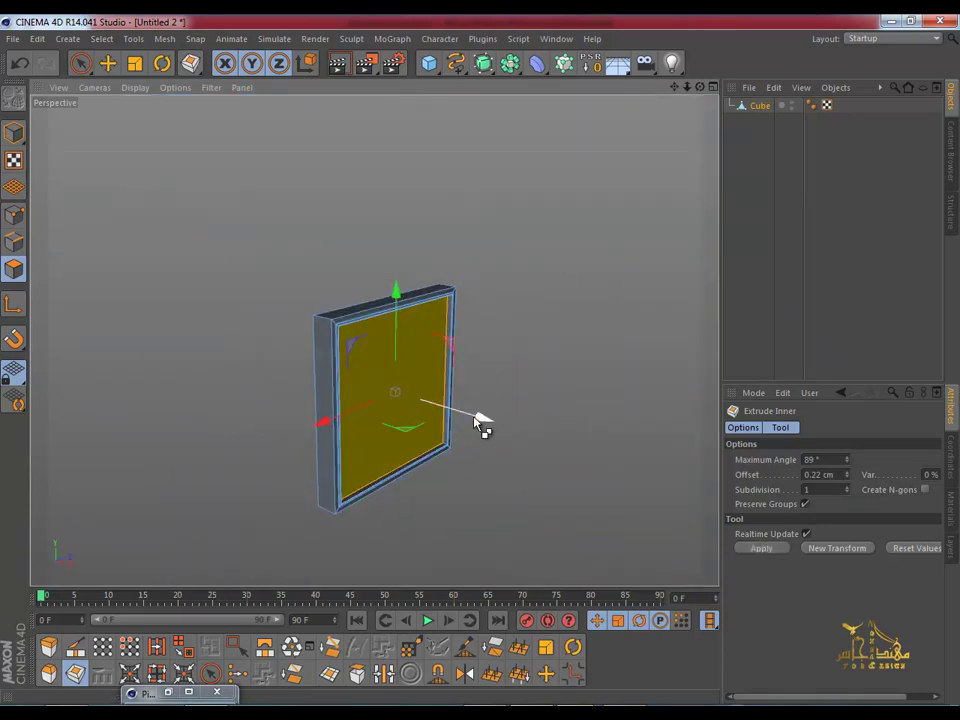
Step: Switch to wireframe lines, push the inner panel about 2 cm along X and scale it to 95.4%
left_click(135, 87)
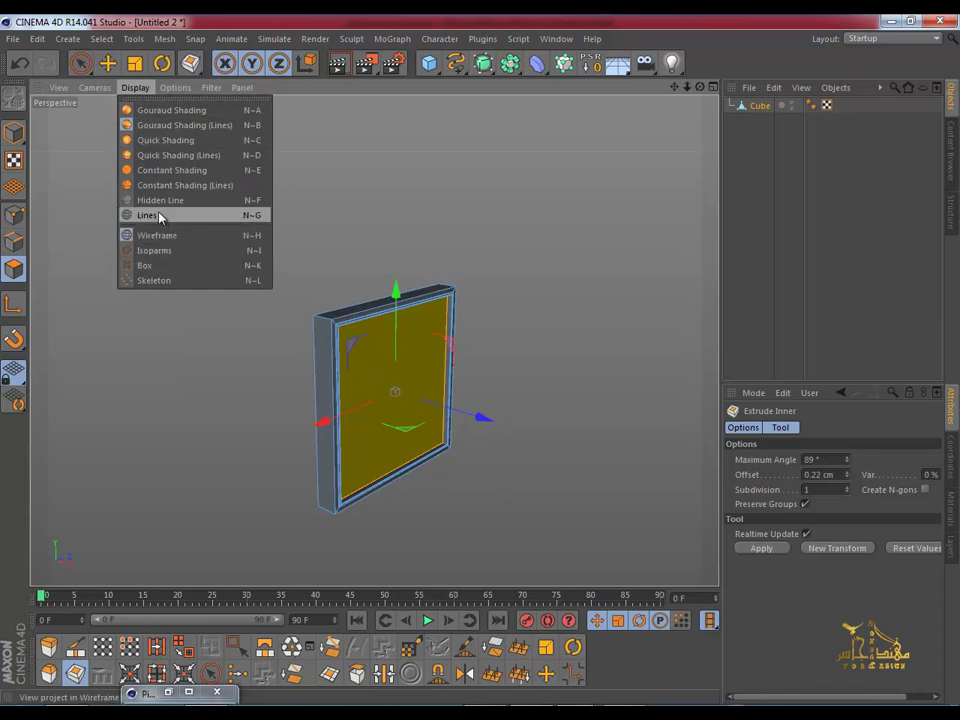
left_click(158, 215)
scroll(312, 360, "up", 2)
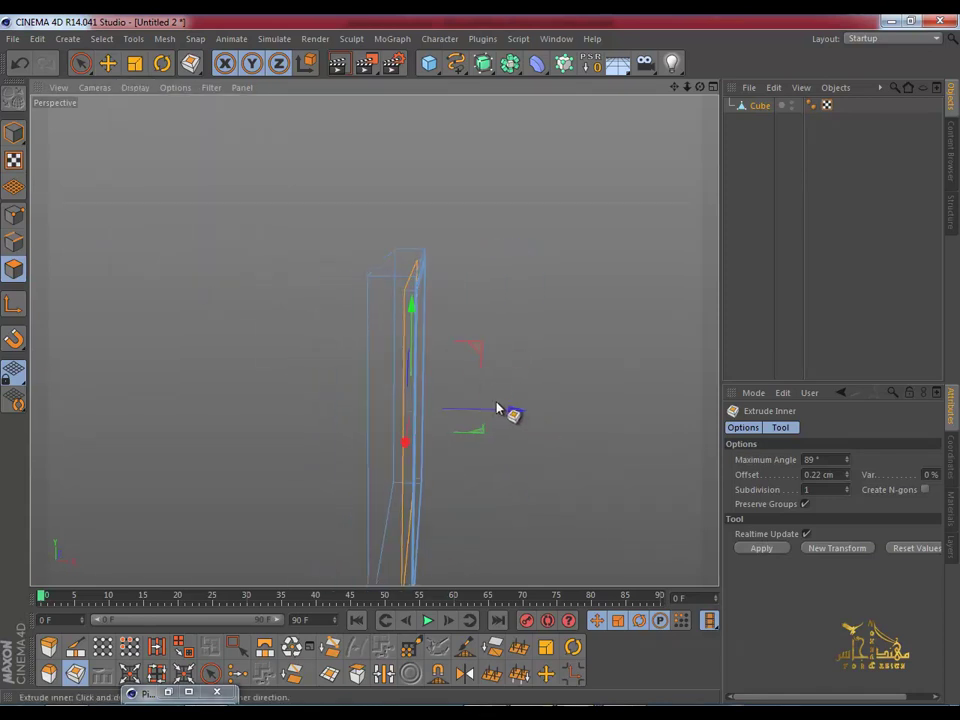
mouse_move(512, 420)
left_mouse_down()
mouse_move(407, 368)
mouse_move(96, 349)
mouse_move(375, 381)
mouse_move(193, 168)
mouse_move(205, 175)
left_mouse_up()
key("t")
mouse_move(540, 349)
left_mouse_down()
mouse_move(495, 358)
mouse_move(499, 339)
mouse_move(644, 368)
left_mouse_up()
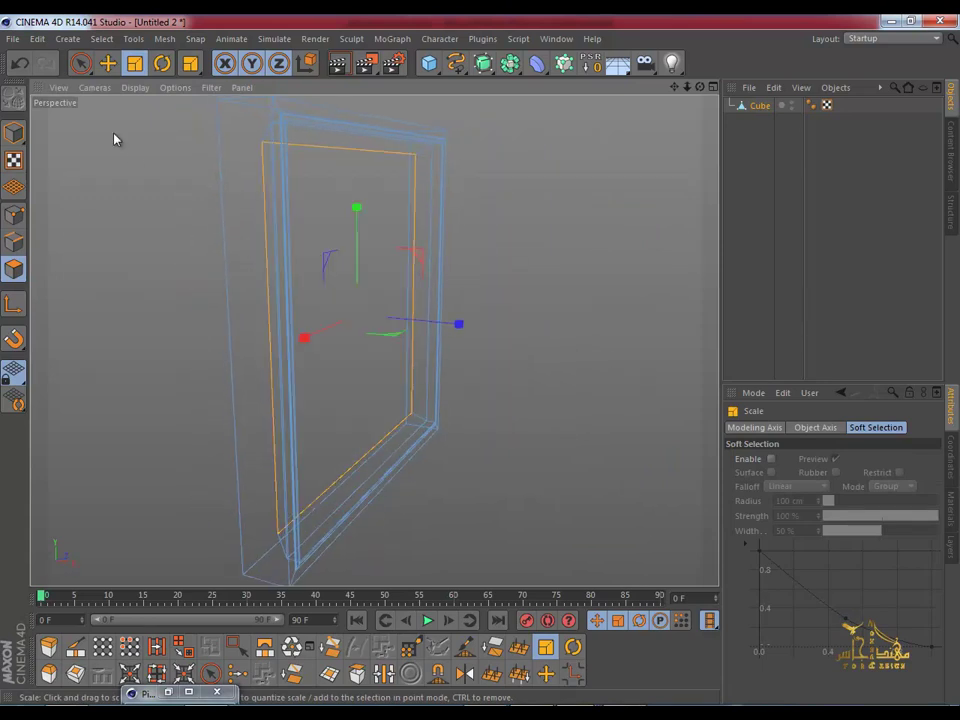
Step: Return to Gouraud shading, shift the inner panel along X and split it into a second Cube
left_click(135, 87)
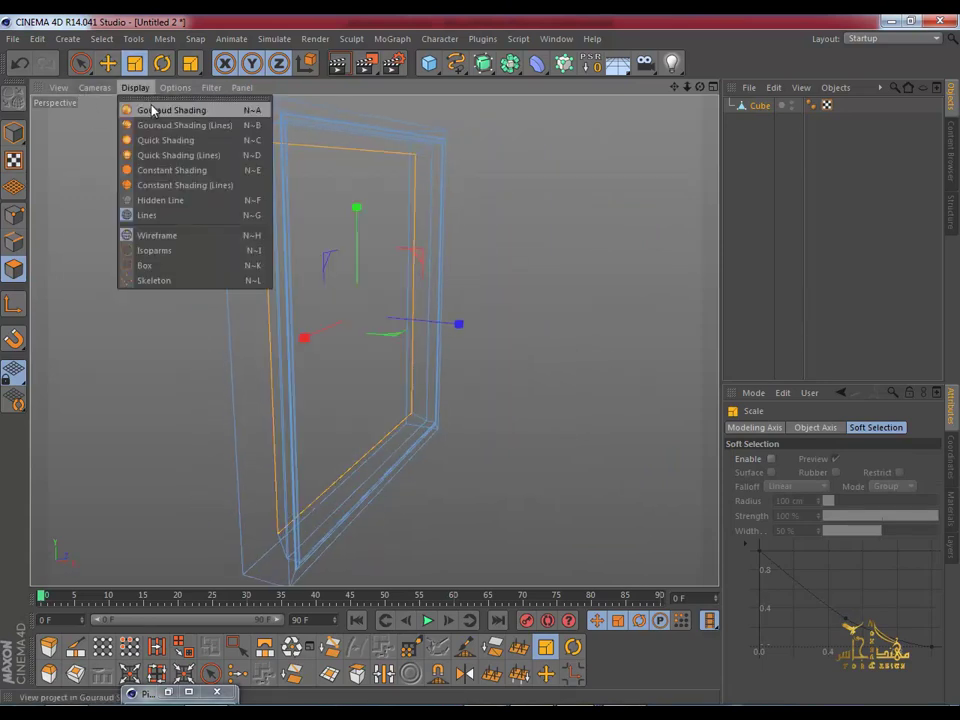
left_click(152, 110)
mouse_move(336, 281)
left_mouse_down("alt")
mouse_move(176, 272)
mouse_move(58, 240)
mouse_move(252, 235)
left_mouse_up("alt")
left_click(108, 63)
mouse_move(454, 330)
left_mouse_down()
mouse_move(193, 283)
mouse_move(163, 240)
mouse_move(302, 208)
mouse_move(351, 298)
mouse_move(287, 413)
mouse_move(339, 313)
mouse_move(374, 292)
left_mouse_up()
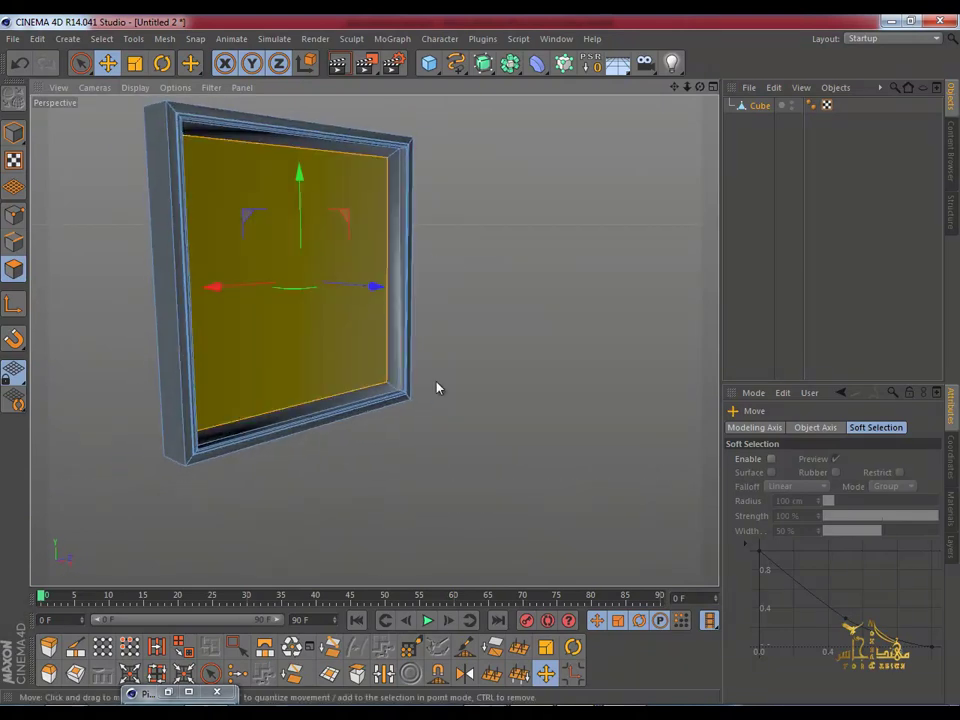
left_click(356, 673)
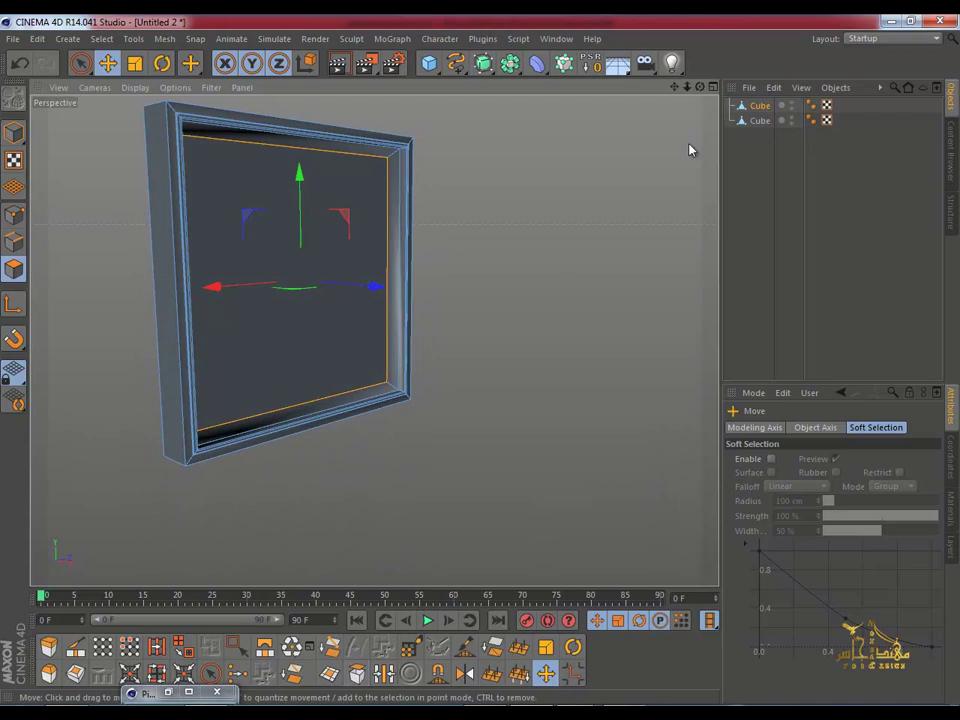
Step: Rename the second Cube 'picture' and the first Cube 'frame'
left_click(760, 121)
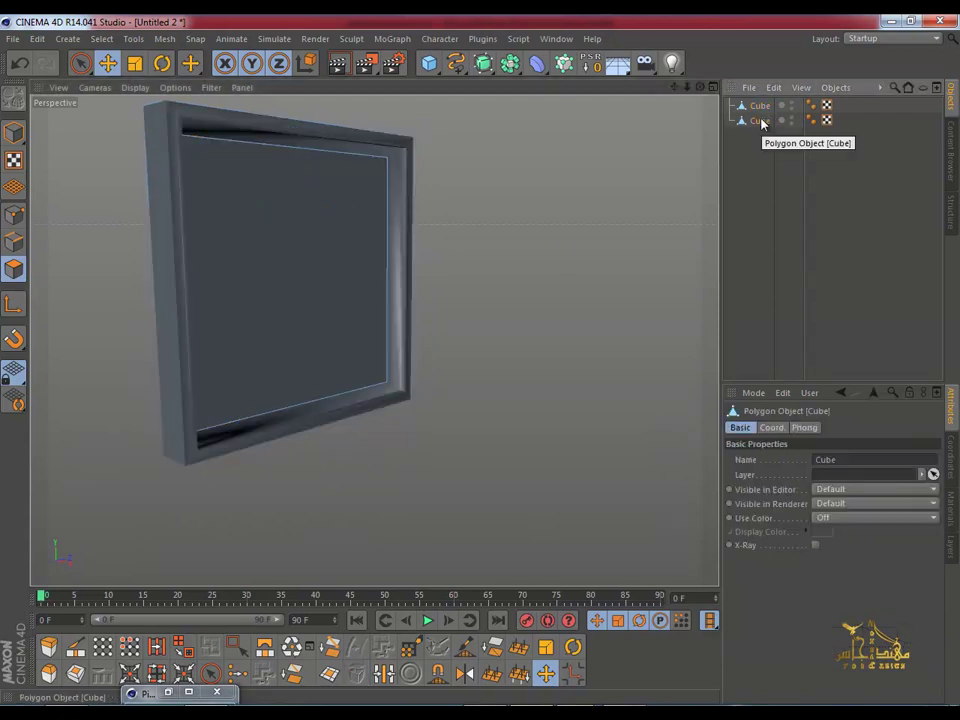
double_click(760, 121)
type("p")
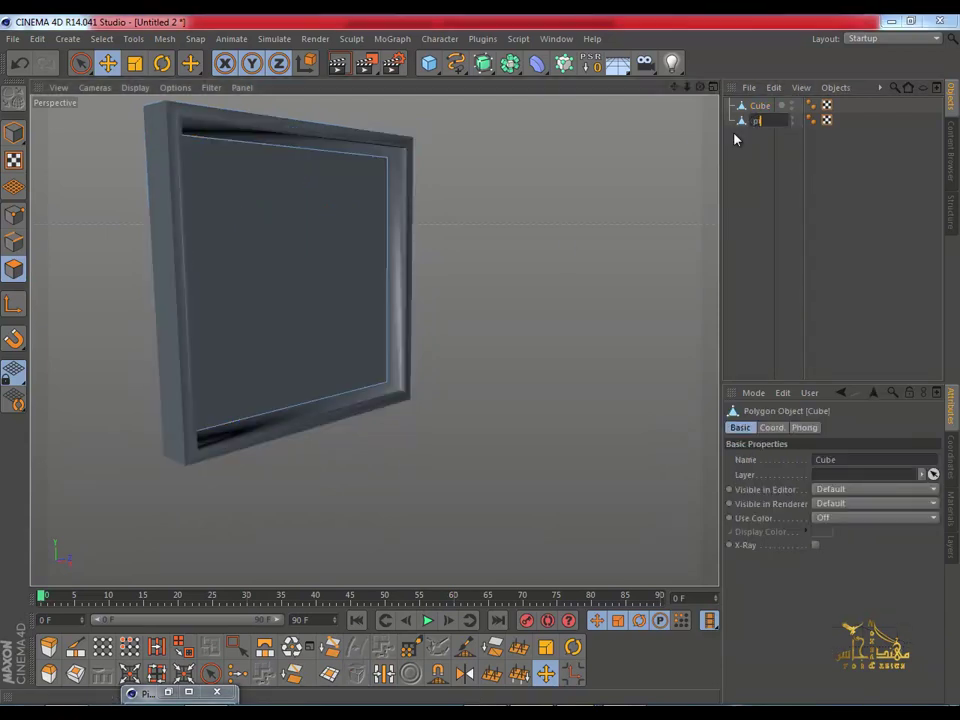
type("ictu")
type("re")
key("Return")
double_click(761, 105)
type("frame")
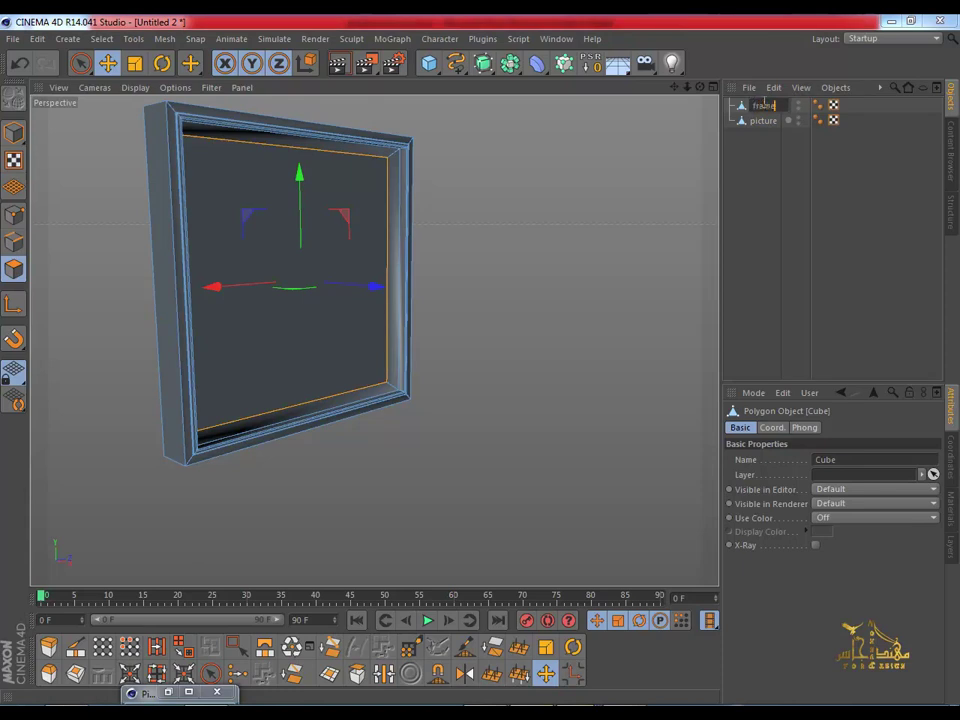
key("Return")
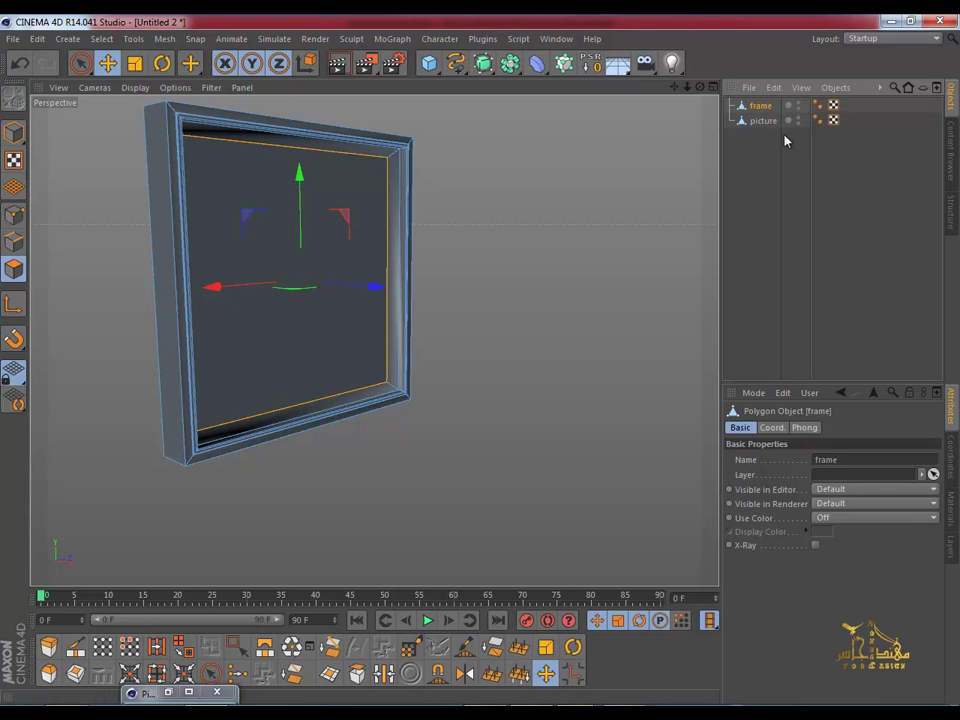
Step: Turn the frame toward the camera and bring up the NURBS generator choices
left_click_drag(204, 242, 313, 296, "alt")
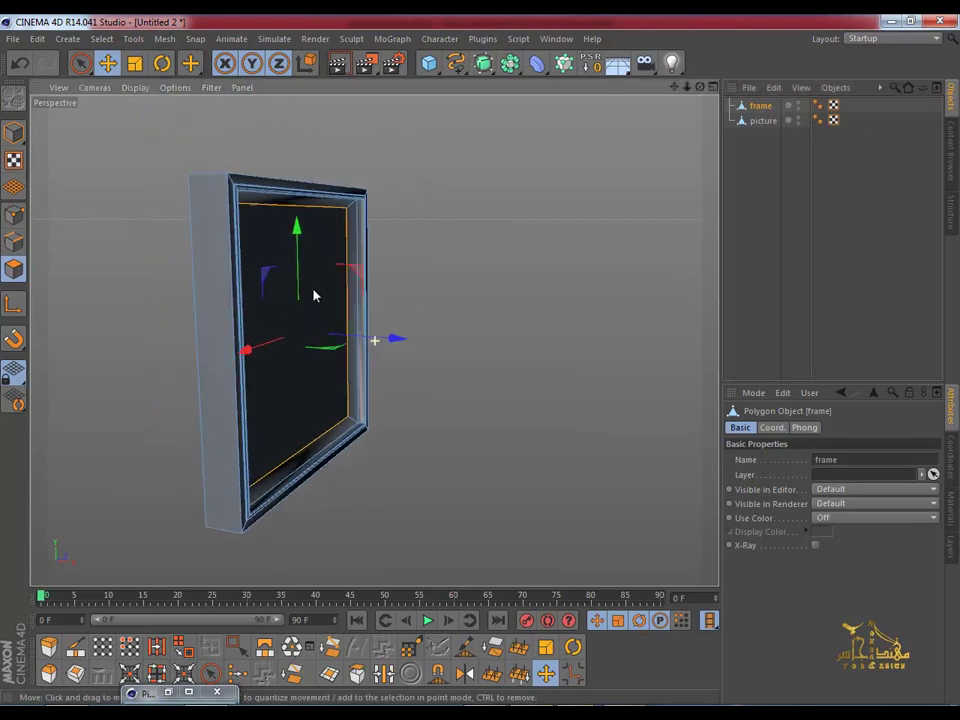
left_click_drag(636, 159, 542, 169, "alt")
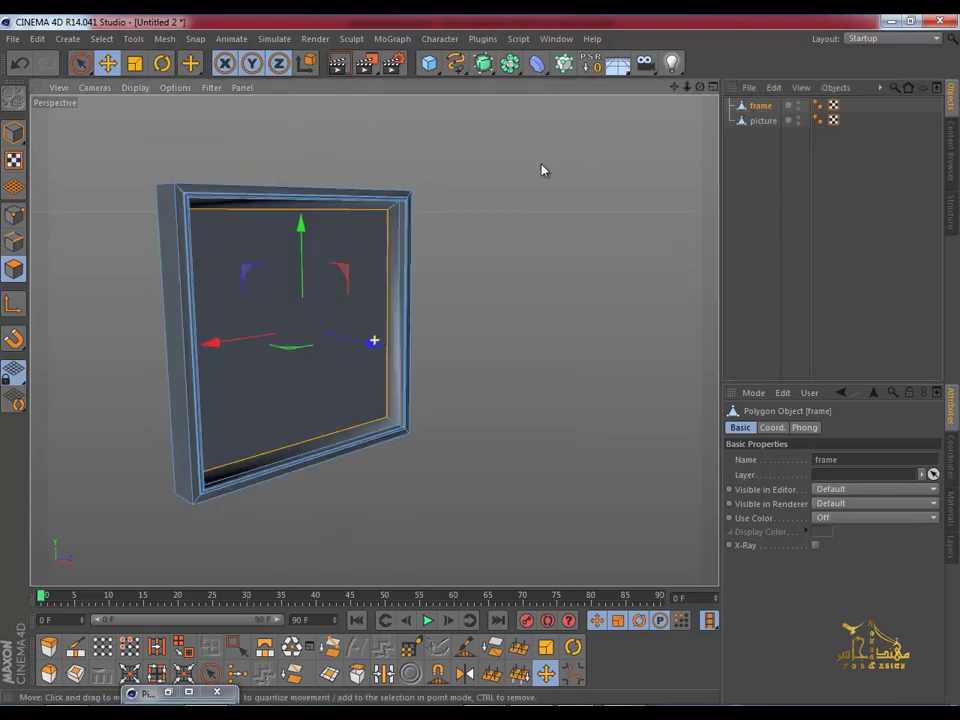
left_click_drag(483, 65, 510, 90)
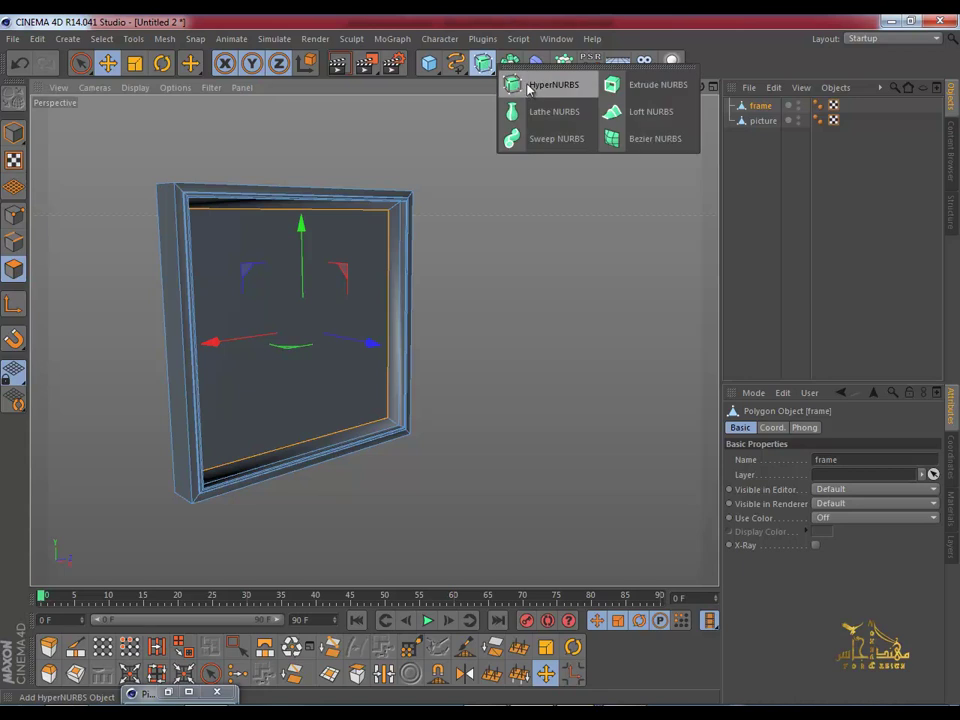
Step: Place the frame under a HyperNURBS, then switch to Edges mode in a three-quarter view
left_click(528, 88, "alt")
left_click_drag(386, 270, 160, 276, "alt")
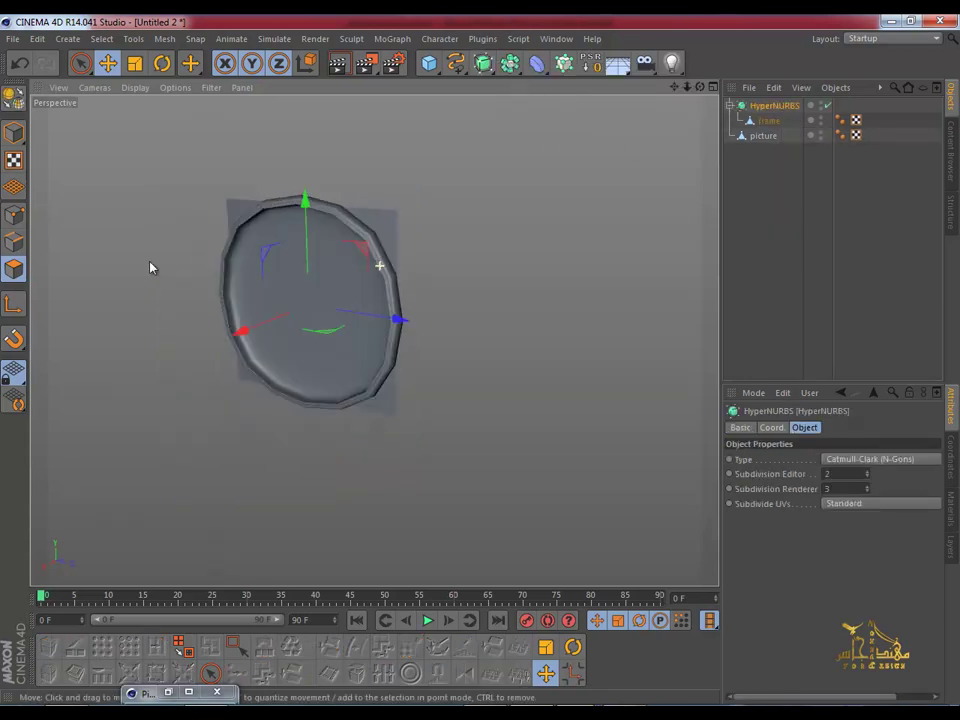
left_click(14, 214)
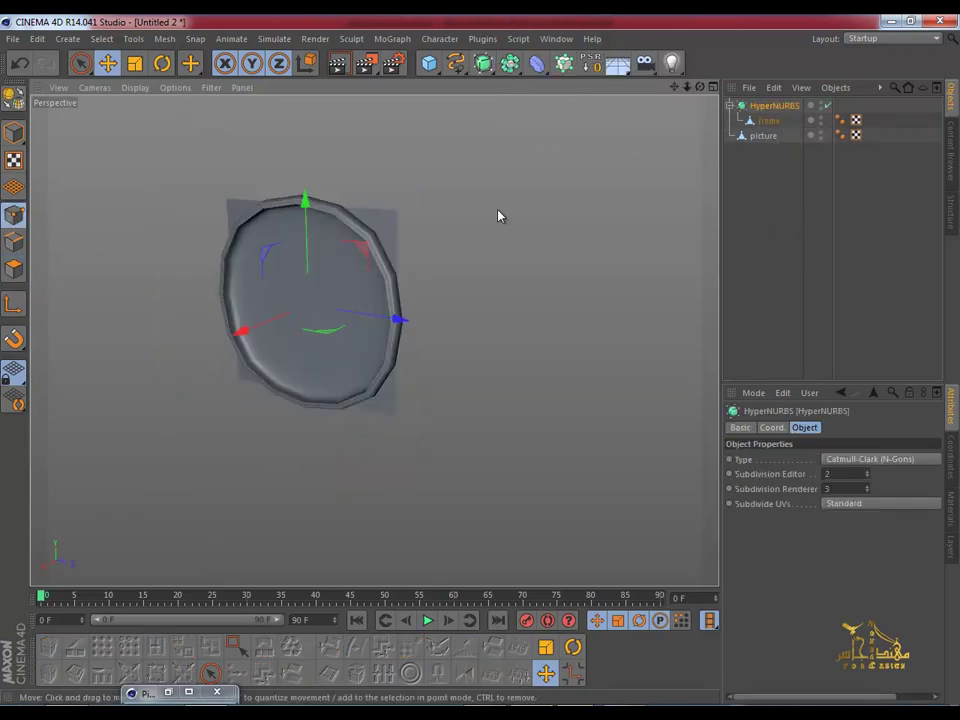
left_click(762, 124)
mouse_move(294, 242)
left_mouse_down("alt")
mouse_move(229, 229)
mouse_move(360, 263)
left_mouse_up("alt")
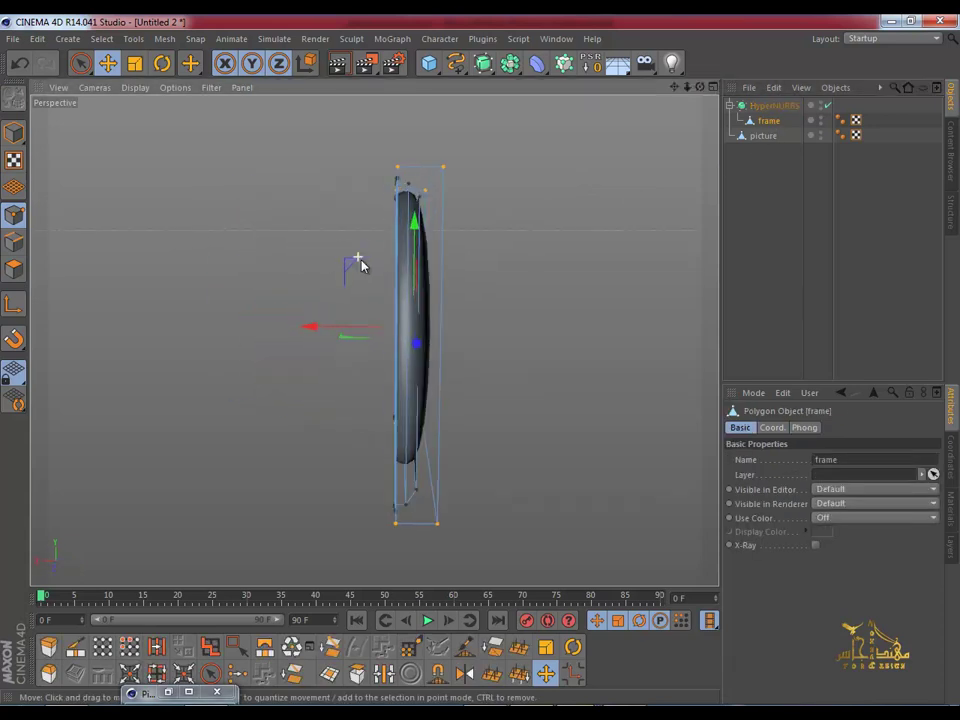
left_click(14, 242)
left_click_drag(257, 276, 298, 330, "alt")
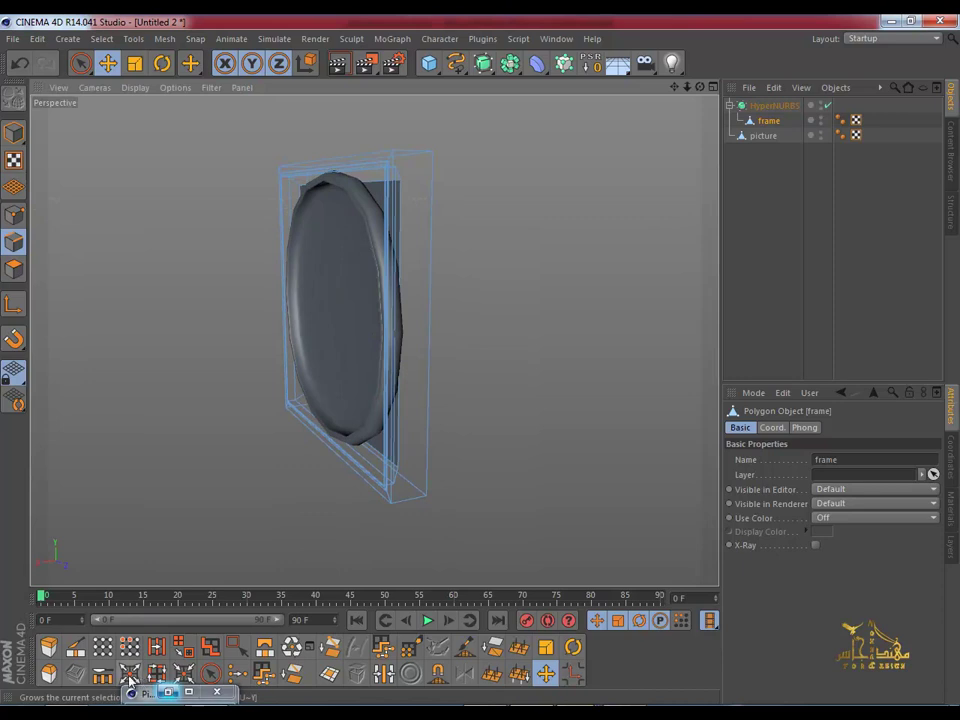
Step: Select a ring of edges on the frame with Ring Selection
left_click(156, 671)
left_click(156, 646)
mouse_move(364, 455)
left_mouse_down("alt")
mouse_move(392, 520)
mouse_move(293, 475)
mouse_move(469, 495)
mouse_move(324, 497)
mouse_move(395, 482)
mouse_move(386, 490)
left_mouse_up("alt")
left_click(393, 510)
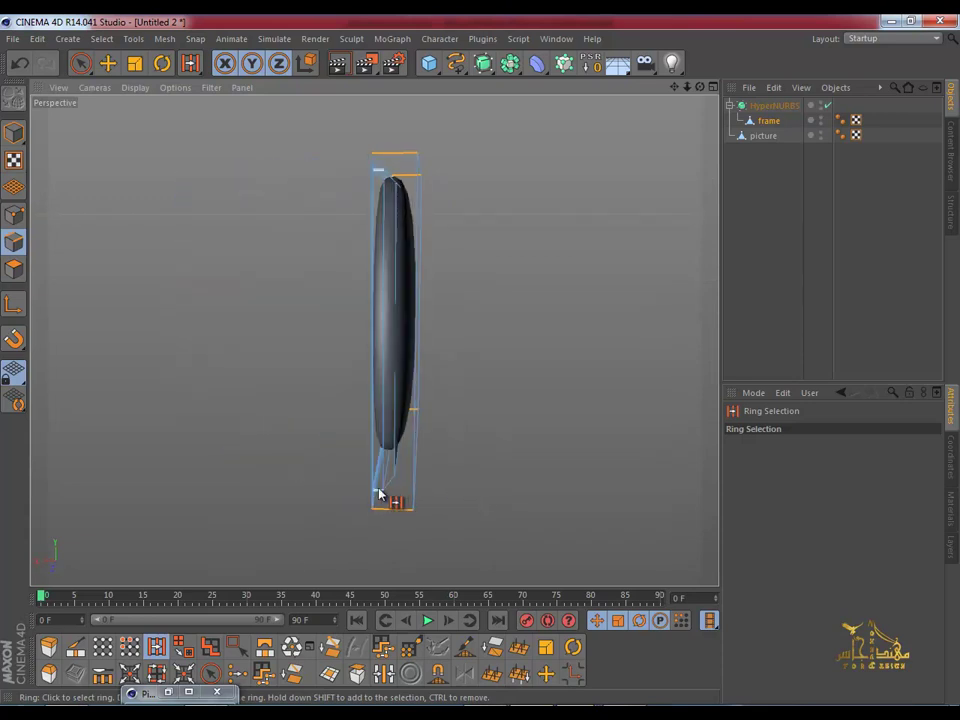
Step: Cut two new loops through the ring with Edge Cut, subdivision 2, Create N-gons off
left_click(102, 674)
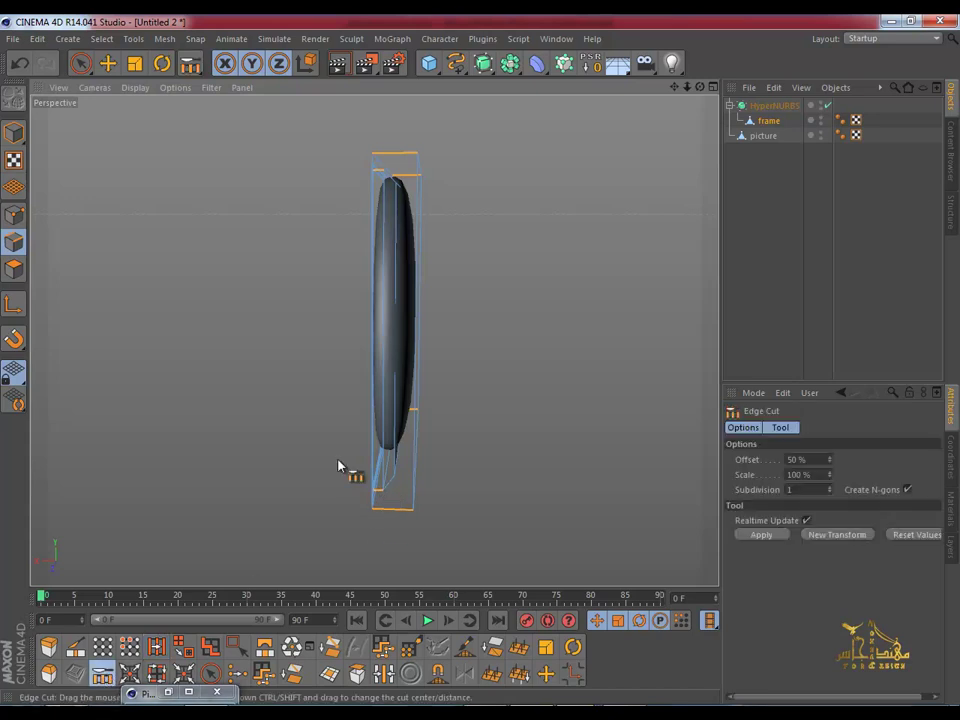
left_click_drag(390, 157, 482, 367)
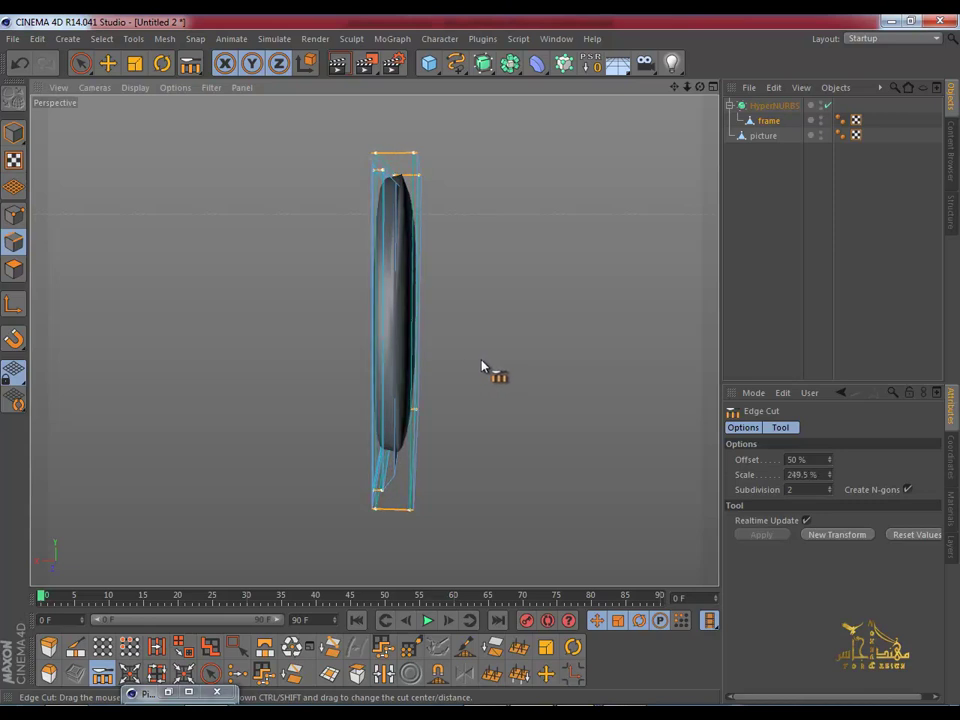
left_click(907, 489)
mouse_move(500, 310)
left_mouse_down("alt")
mouse_move(131, 291)
mouse_move(200, 377)
left_mouse_up("alt")
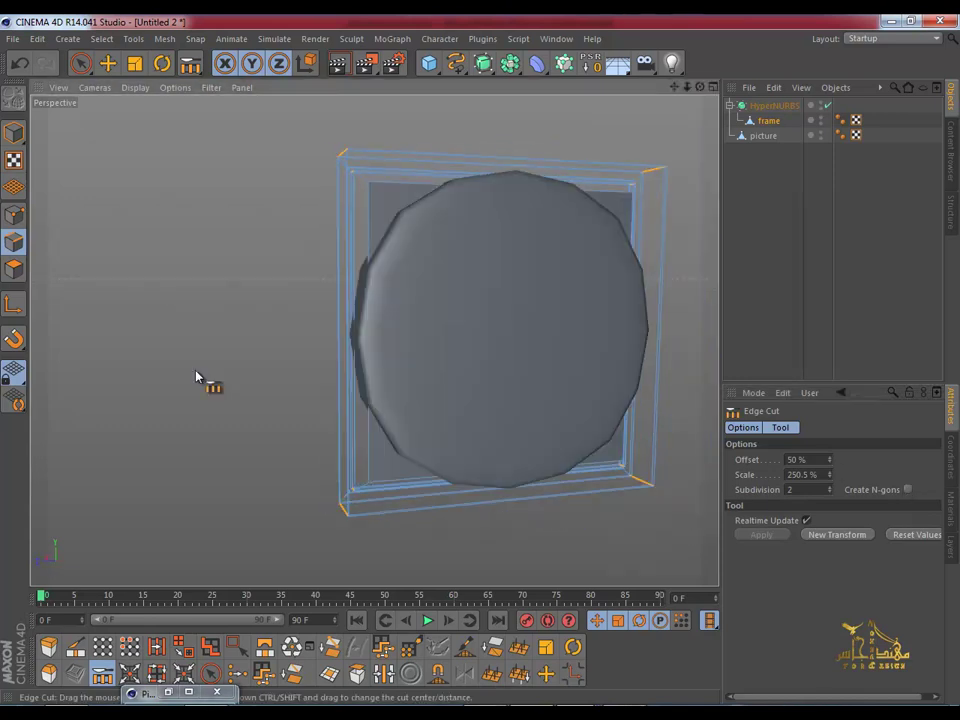
Step: Edge Cut the ring through the frame's top and bottom edges, spreading the new loops outward
left_click(156, 647)
left_click(500, 500)
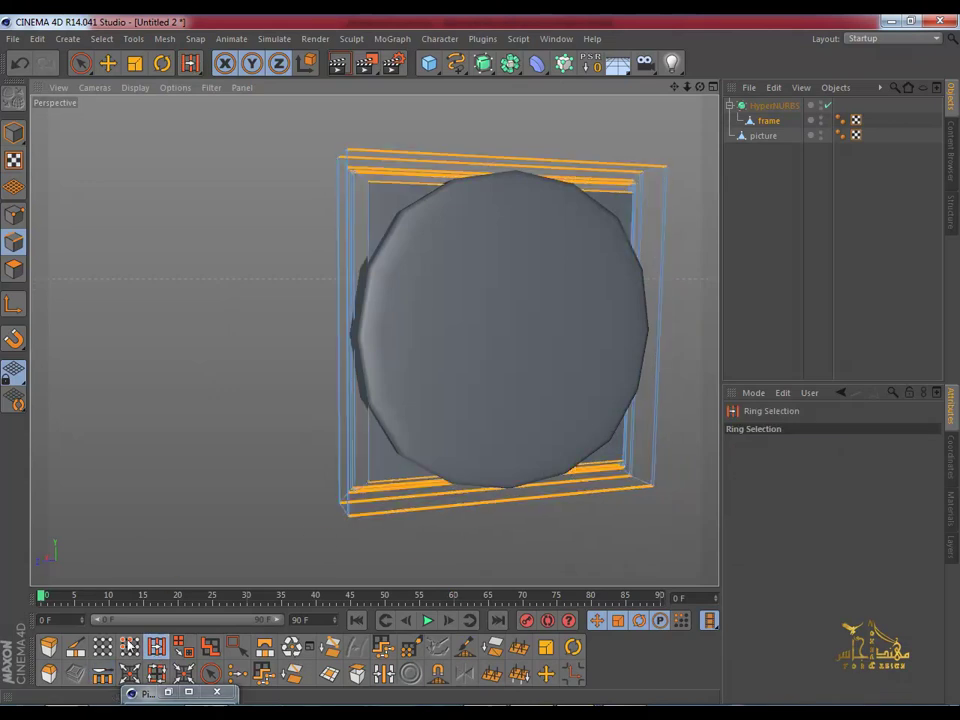
left_click(102, 673)
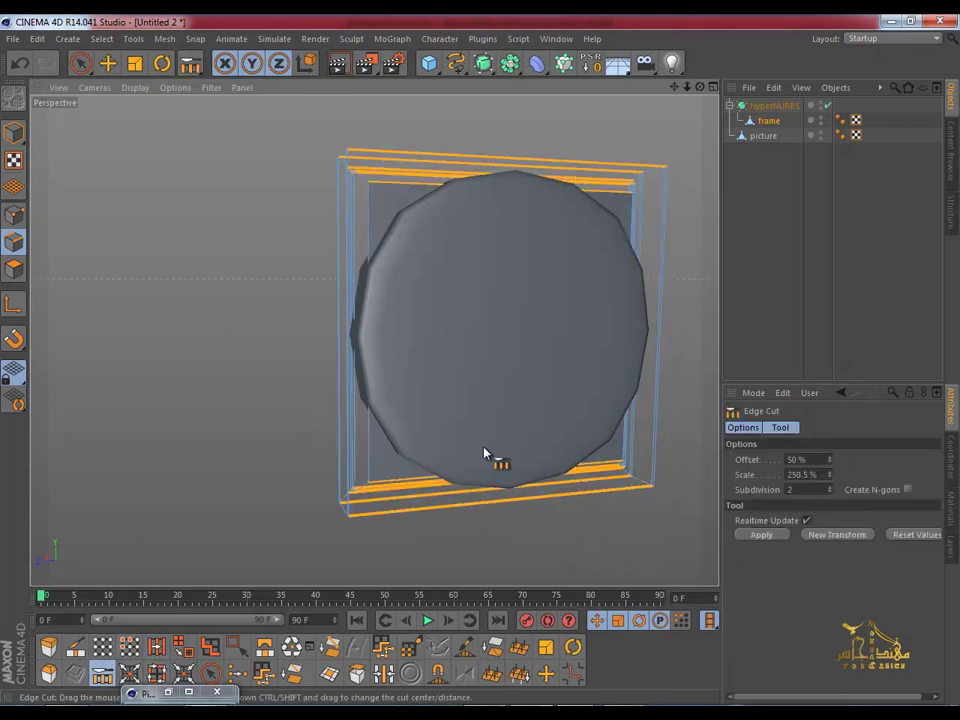
left_click(446, 496)
mouse_move(480, 368)
left_mouse_down()
mouse_move(491, 368)
mouse_move(481, 366)
mouse_move(480, 386)
mouse_move(296, 564)
left_mouse_up()
Step: Ring-select the frame's vertical edges and Edge Cut two loops at about 293% scale
left_click(182, 673)
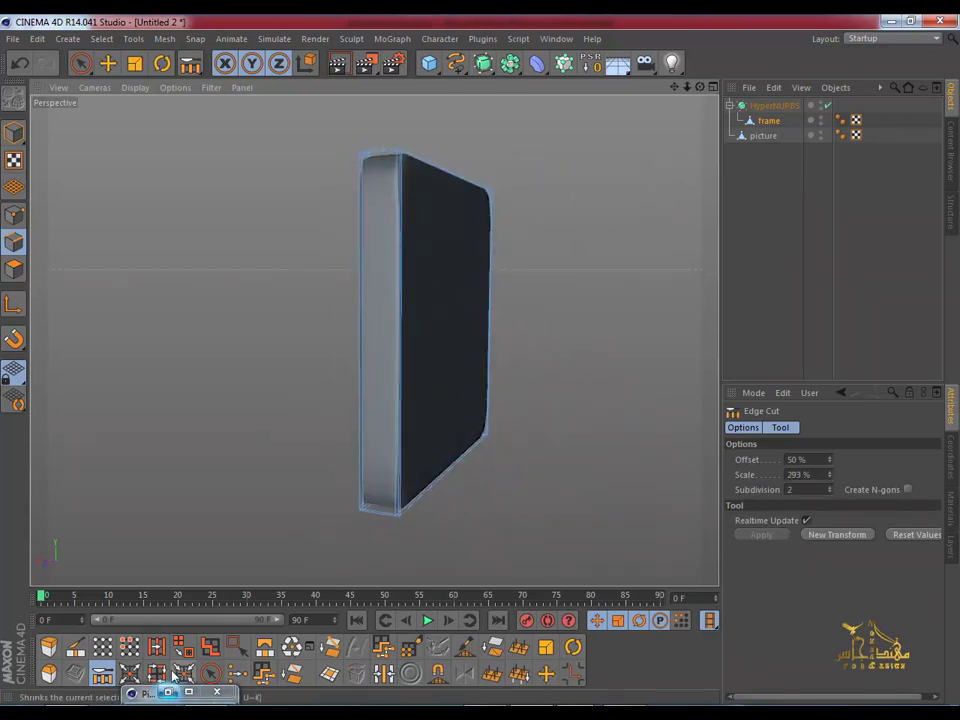
left_click(156, 673)
left_click(156, 647)
left_click(426, 342)
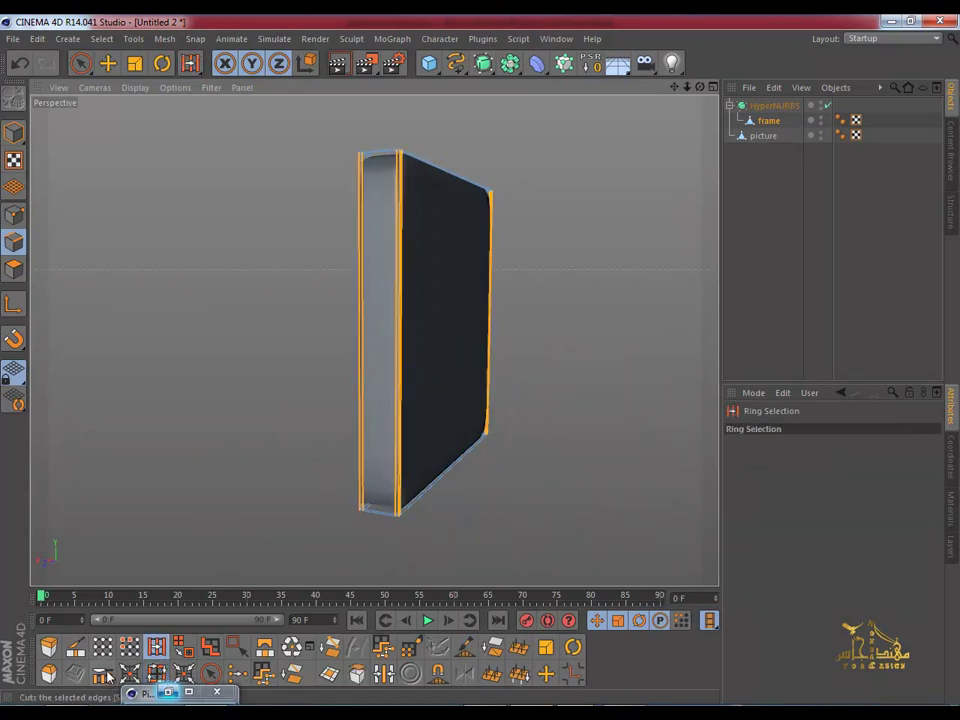
key("m")
key("f")
left_click_drag(489, 369, 482, 367)
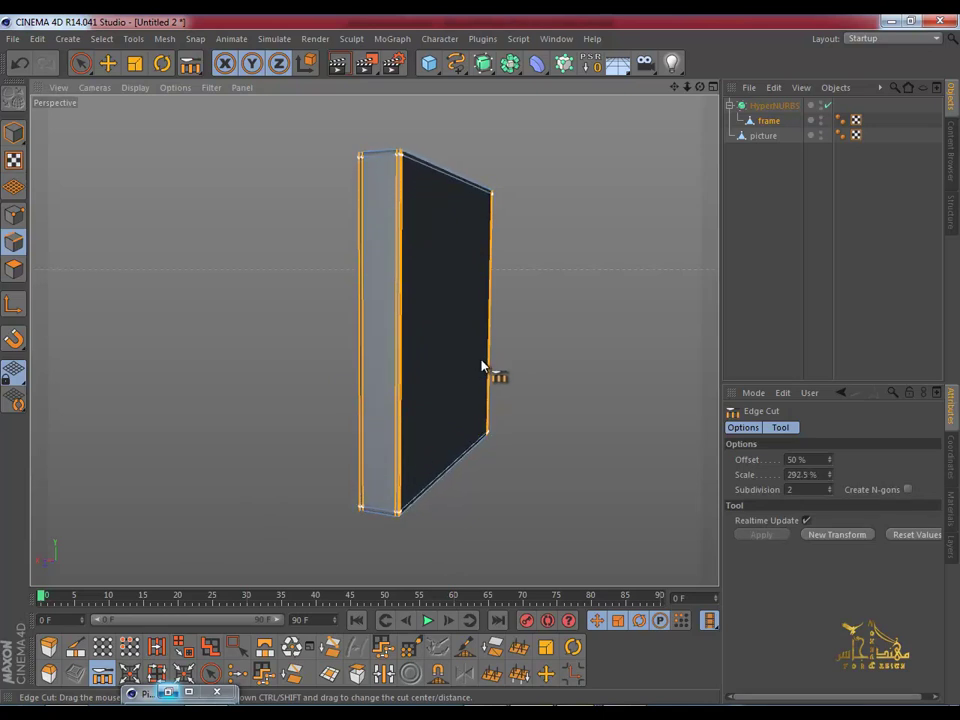
mouse_move(482, 367)
left_mouse_down("shift")
mouse_move(369, 274)
mouse_move(606, 306)
left_mouse_up("shift")
Step: Inspect the frame's right edge from a few angles and commit the edge cut
scroll(499, 281, "up", 2)
scroll(484, 244, "up", 5)
mouse_move(484, 244)
left_mouse_down("alt")
mouse_move(407, 161)
mouse_move(461, 182)
mouse_move(285, 199)
mouse_move(369, 200)
mouse_move(330, 229)
mouse_move(345, 230)
mouse_move(356, 197)
left_mouse_up("alt")
scroll(385, 207, "down", 5)
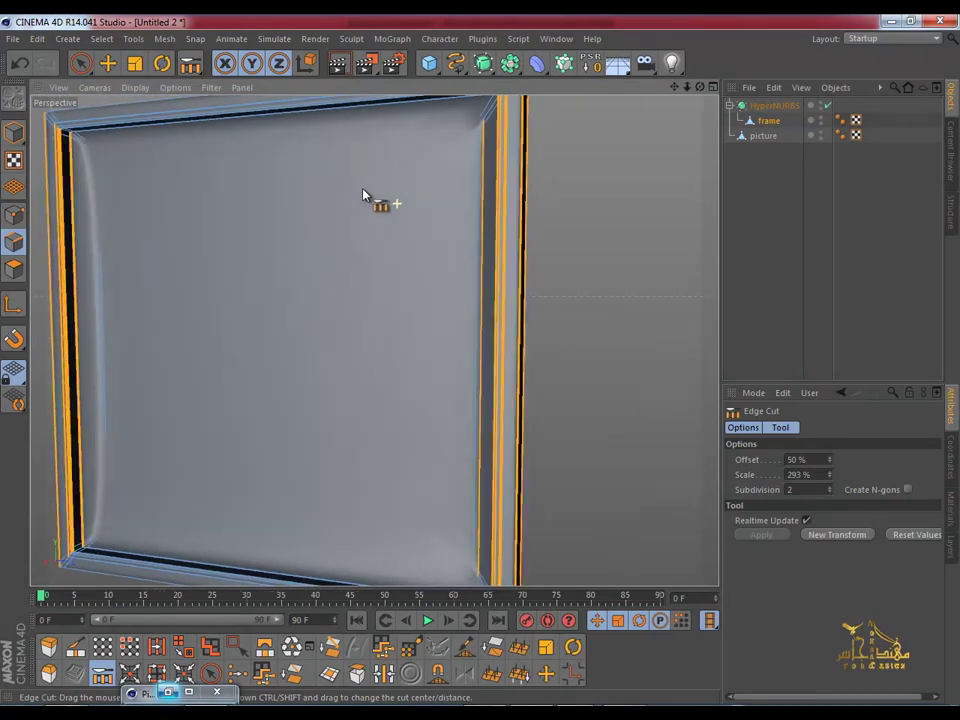
scroll(446, 201, "up", 3)
scroll(467, 205, "up", 2)
left_click_drag(467, 205, 433, 250, "alt")
left_click(433, 250)
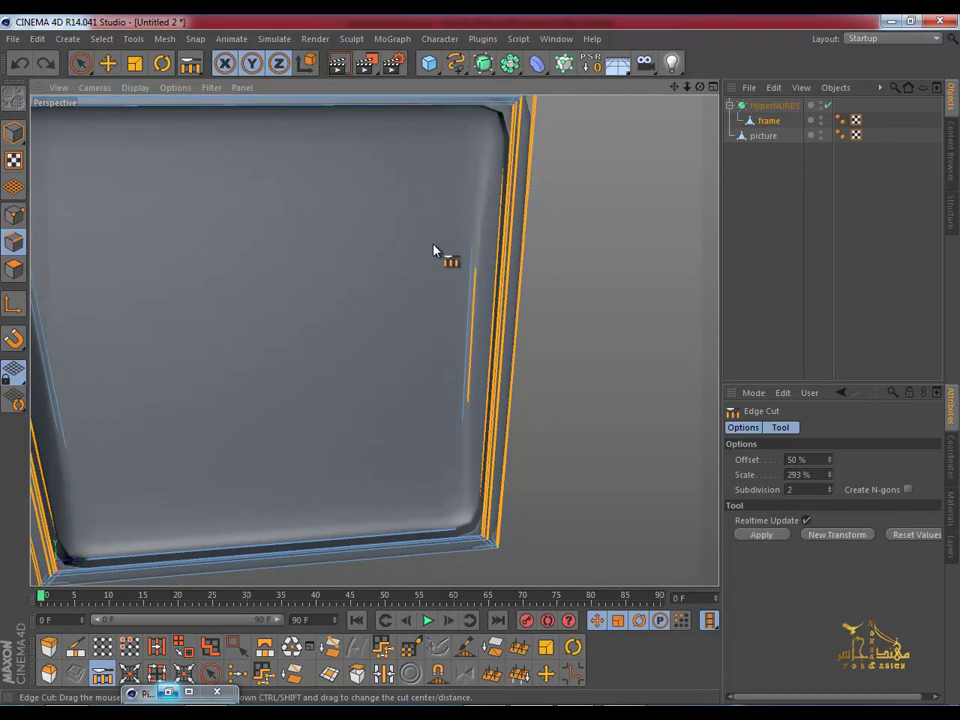
left_click(135, 87)
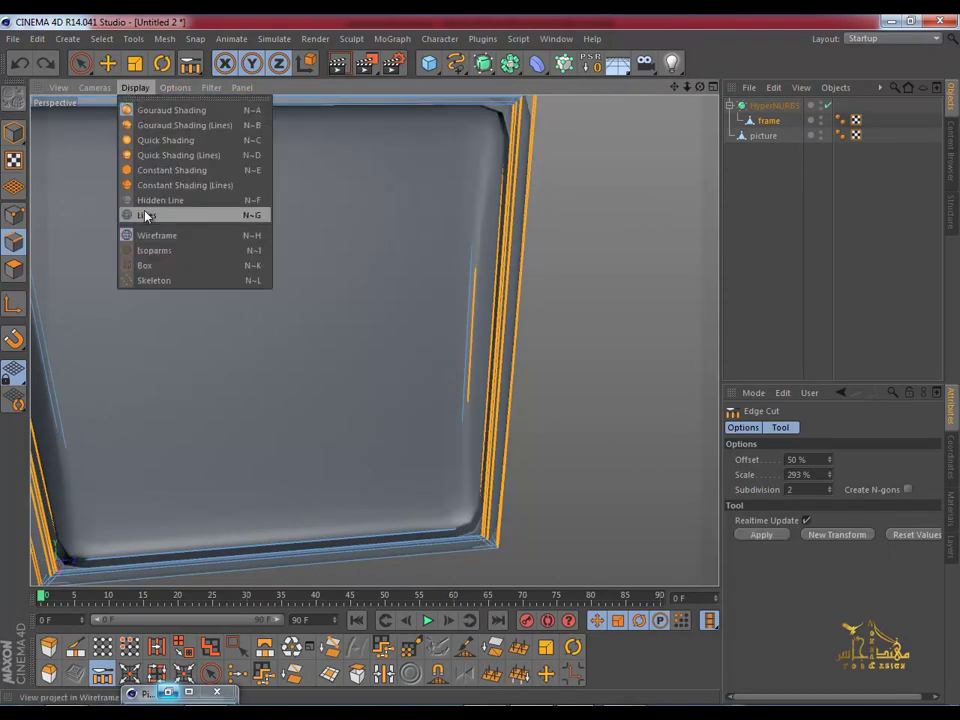
Step: Show the frame as lines and disable HyperNURBS to reveal the raw cage
left_click(143, 215)
mouse_move(300, 368)
left_mouse_down("alt")
mouse_move(377, 364)
mouse_move(420, 375)
mouse_move(351, 381)
mouse_move(260, 285)
mouse_move(280, 310)
left_mouse_up("alt")
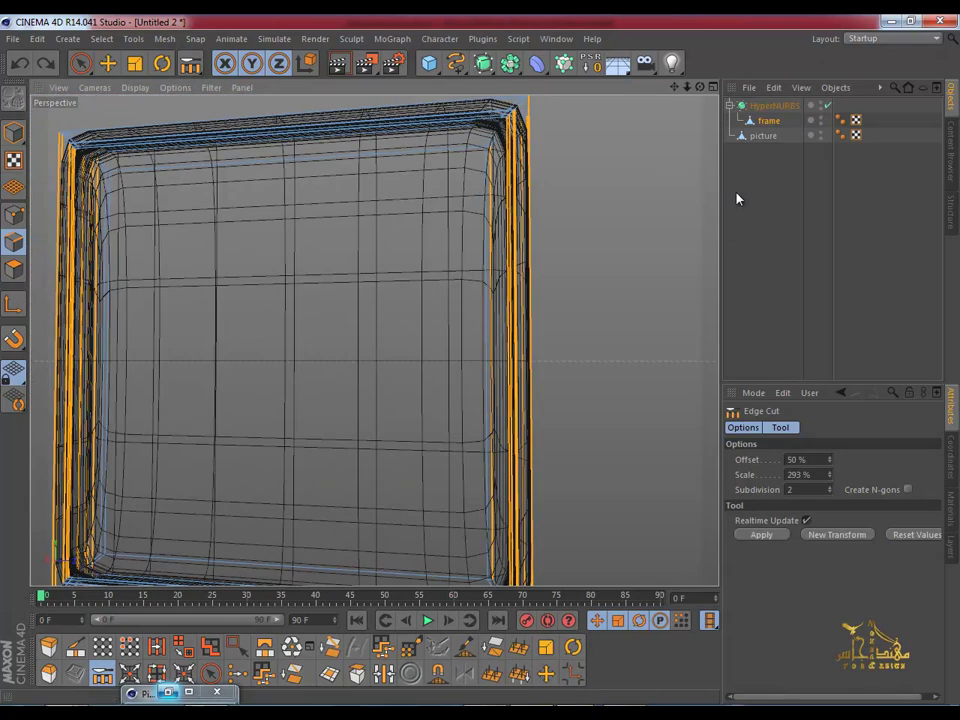
left_click(828, 105)
mouse_move(580, 300)
left_mouse_down("alt")
mouse_move(606, 313)
mouse_move(621, 360)
mouse_move(567, 310)
mouse_move(583, 300)
mouse_move(379, 281)
mouse_move(274, 242)
mouse_move(341, 303)
mouse_move(302, 189)
mouse_move(251, 182)
mouse_move(467, 156)
mouse_move(612, 212)
mouse_move(514, 221)
mouse_move(369, 208)
mouse_move(491, 336)
mouse_move(505, 330)
left_mouse_up("alt")
Step: Return the viewport to plain shading and zoom onto the frame's lower-right corner
left_click(131, 87)
left_click(171, 112)
mouse_move(171, 113)
right_mouse_down("alt")
mouse_move(390, 150)
mouse_move(449, 141)
mouse_move(439, 135)
right_mouse_up("alt")
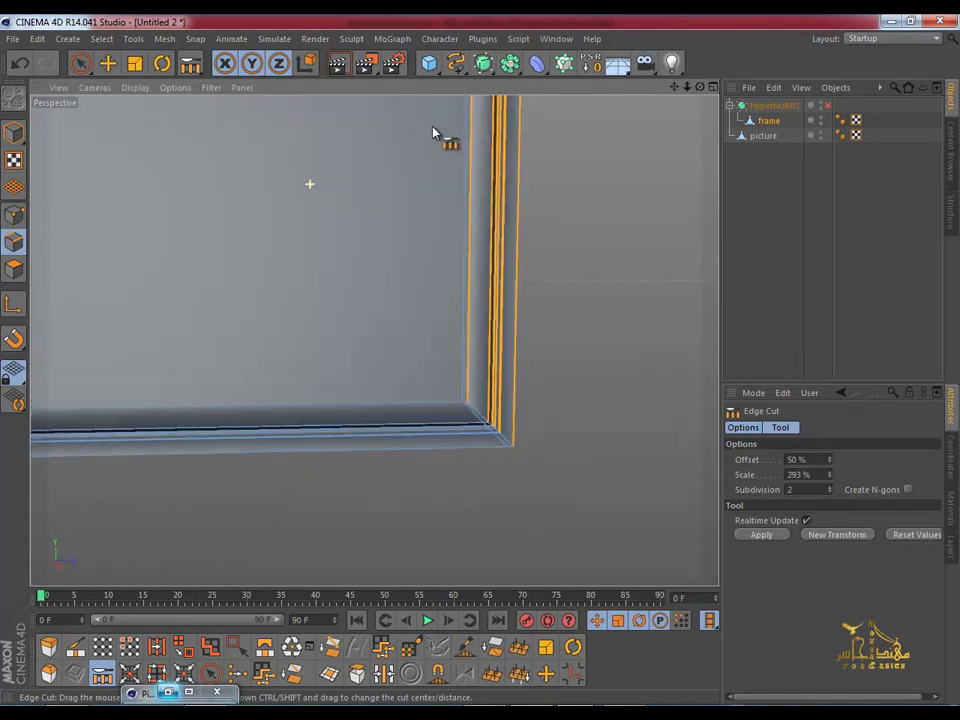
Step: Ring-select the frame's inner-corner edges and Edge Cut two loops at about 208% scale
left_click(156, 672)
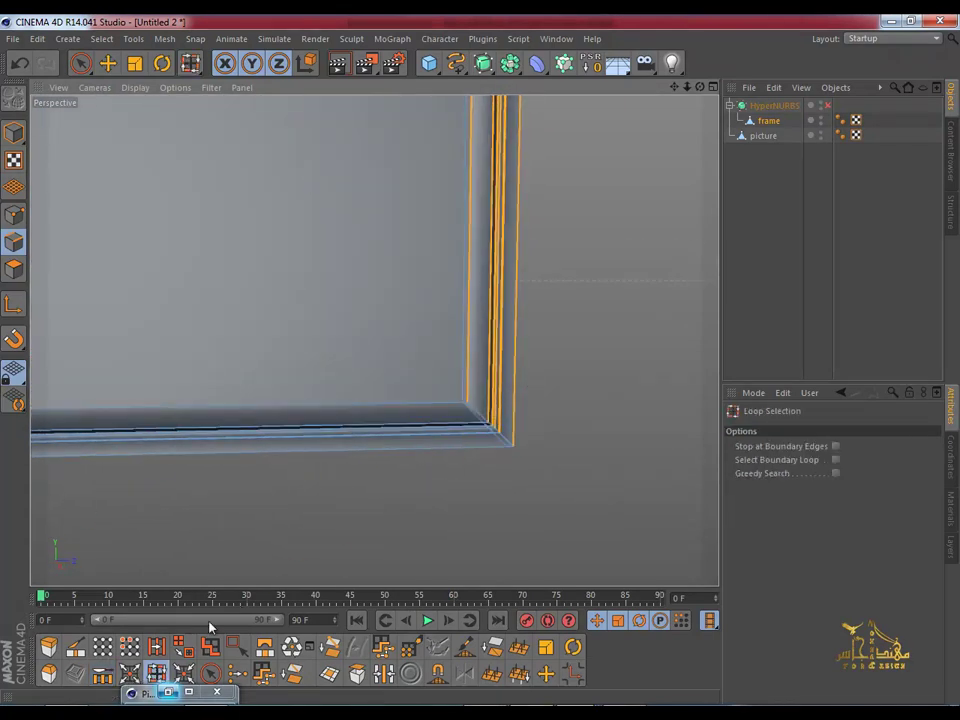
left_click(156, 645)
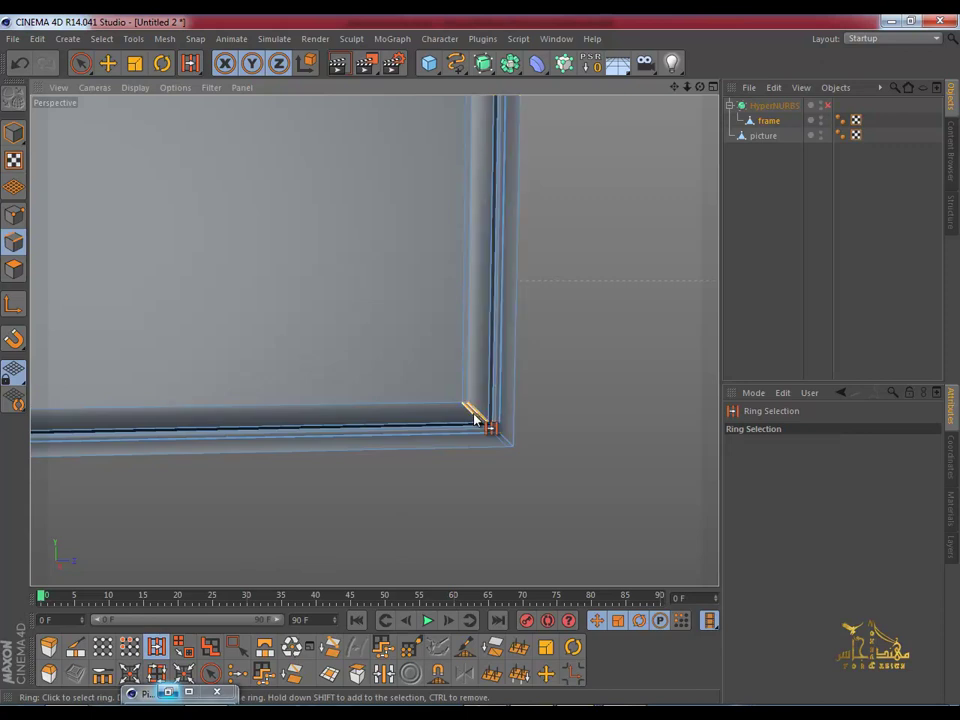
left_click_drag(317, 422, 273, 443, "alt")
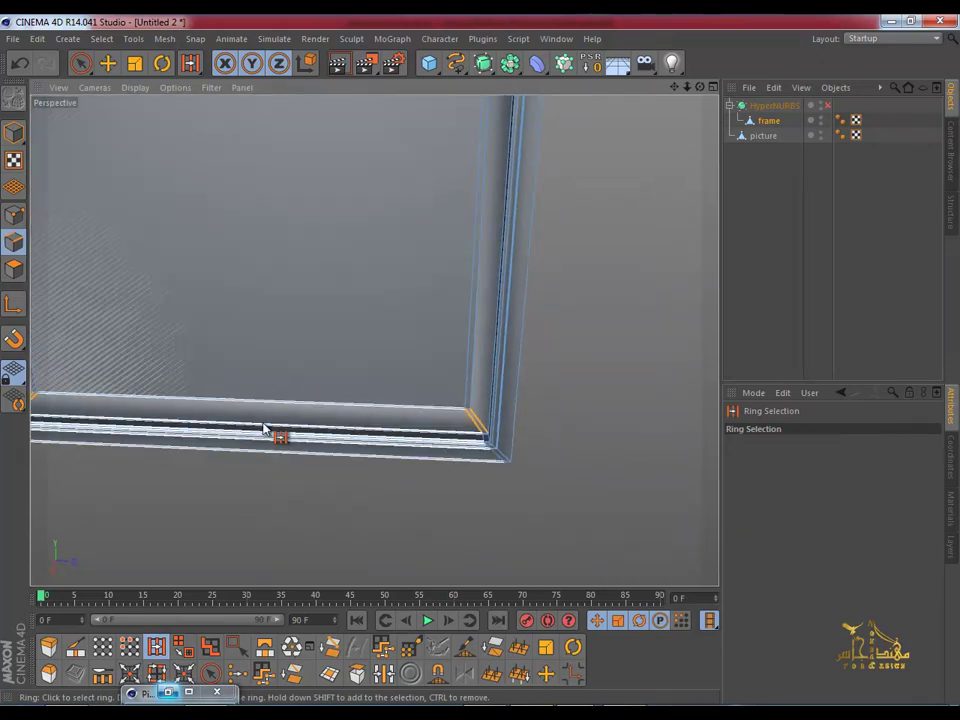
left_click(102, 672)
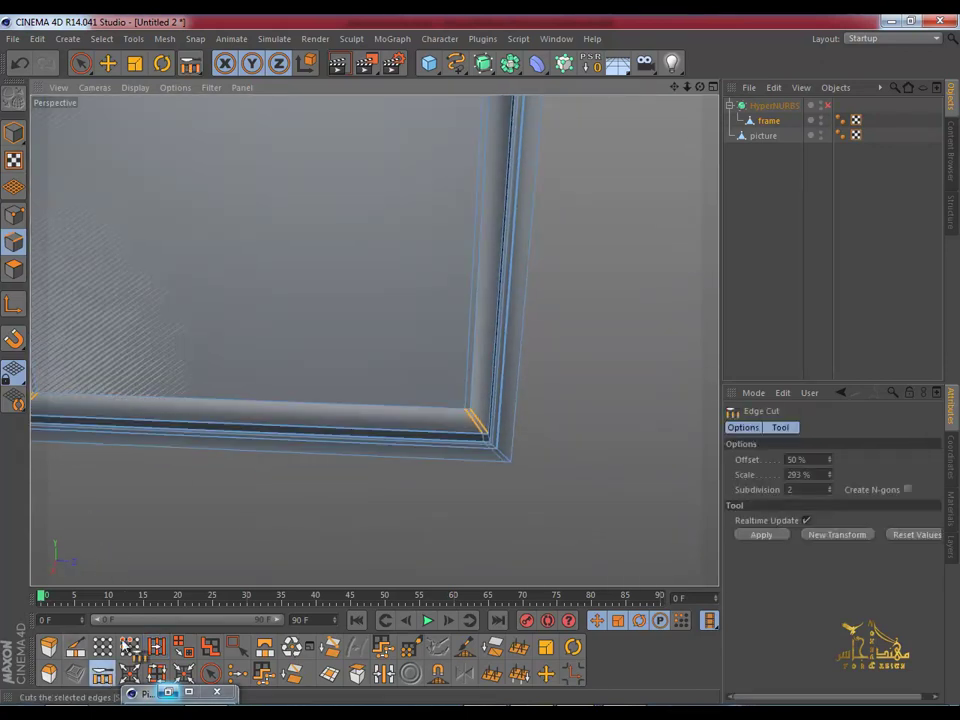
left_click(427, 418)
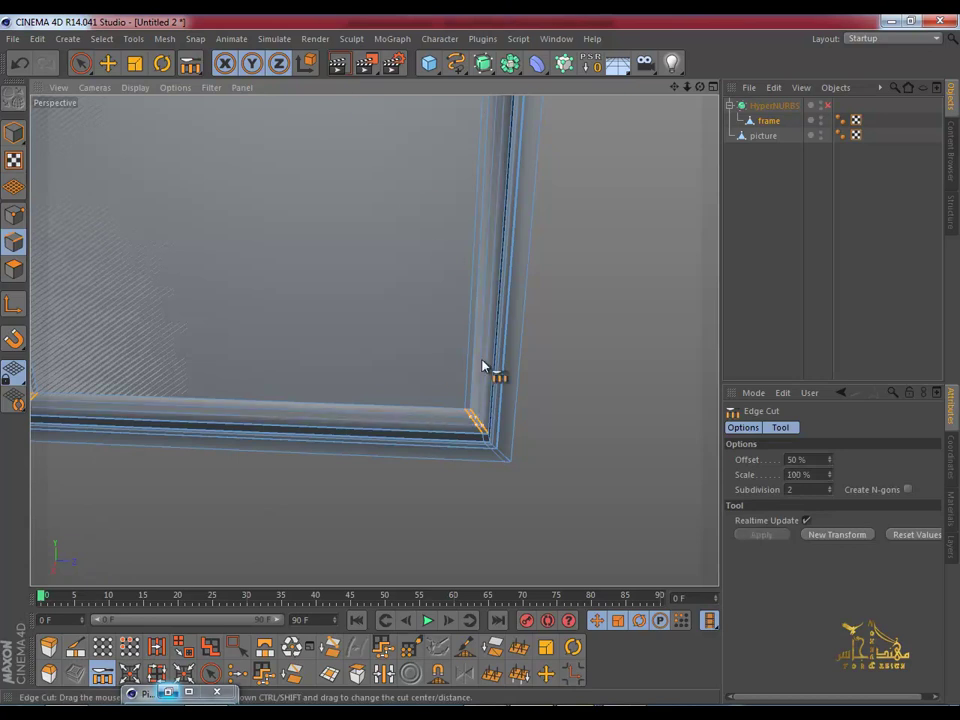
left_click_drag(483, 367, 481, 367)
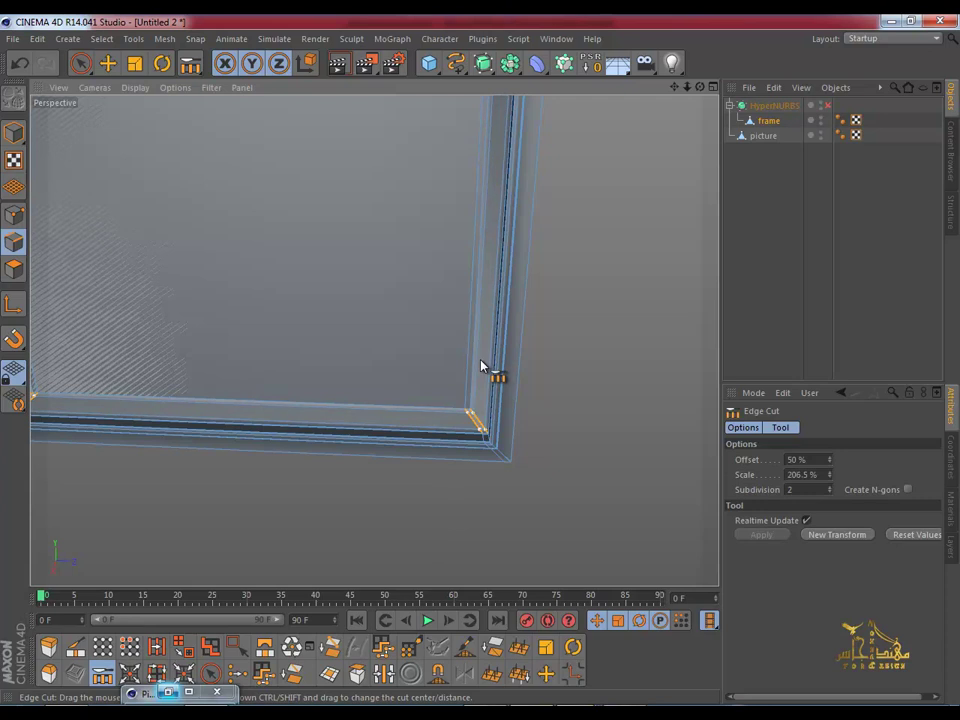
scroll(424, 395, "down", 3)
mouse_move(424, 392)
left_mouse_down("alt")
mouse_move(54, 257)
mouse_move(147, 266)
mouse_move(178, 197)
mouse_move(229, 133)
mouse_move(386, 321)
mouse_move(493, 343)
mouse_move(643, 332)
mouse_move(484, 369)
mouse_move(601, 293)
mouse_move(937, 126)
left_mouse_up("alt")
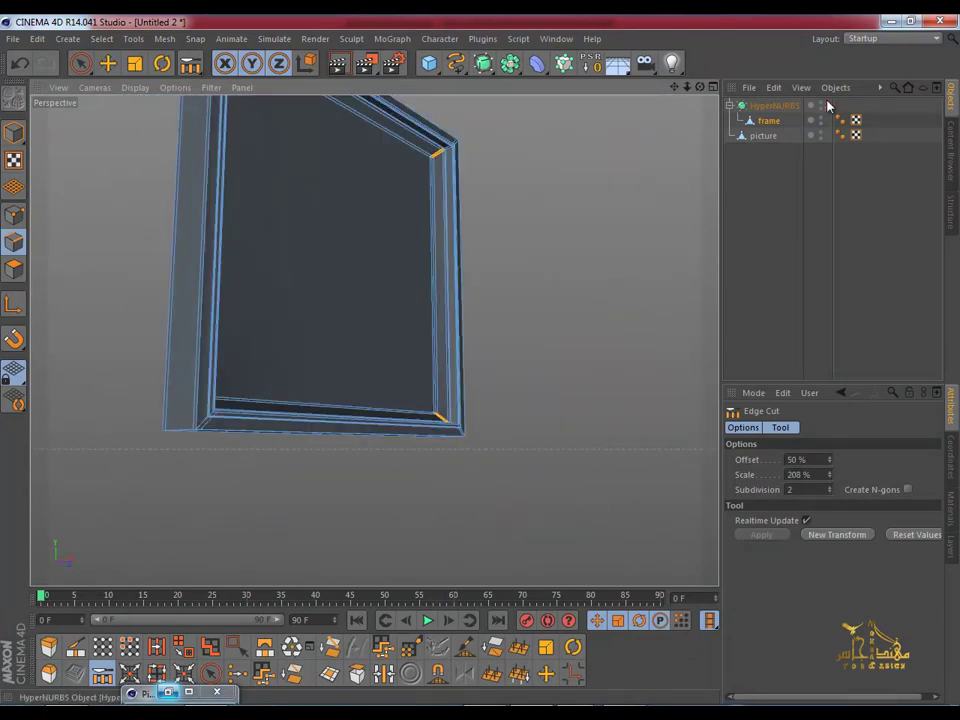
Step: Re-enable HyperNURBS and Edge Cut the top/bottom edge ring at about 288%
left_click(827, 105)
mouse_move(518, 223)
left_mouse_down("alt")
mouse_move(386, 317)
mouse_move(332, 261)
mouse_move(310, 420)
left_mouse_up("alt")
scroll(384, 316, "up", 2)
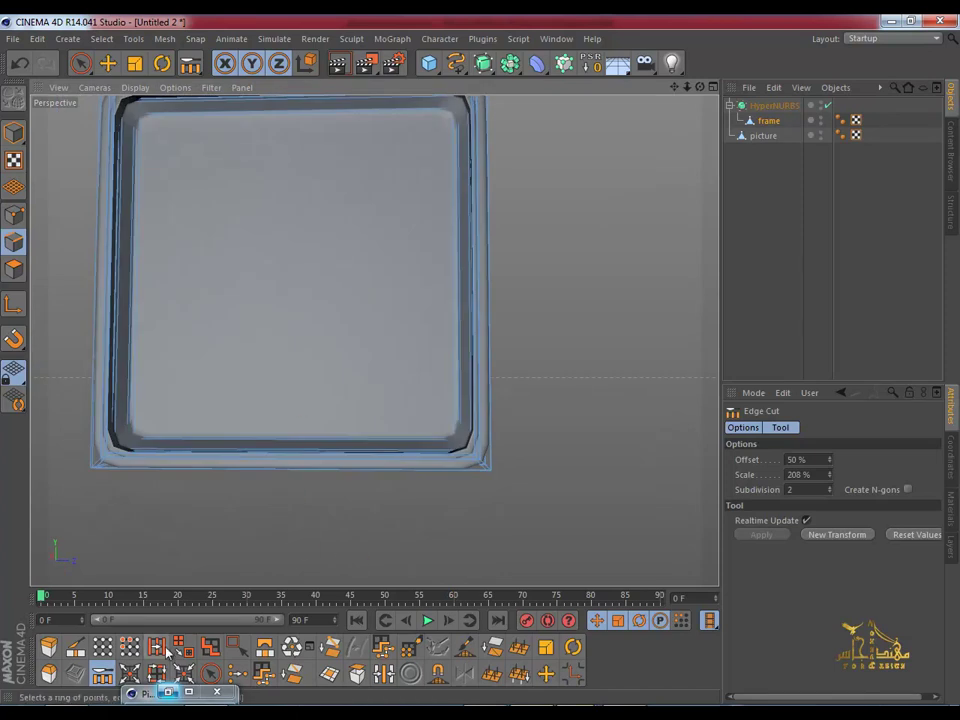
left_click(156, 646)
left_click(302, 536)
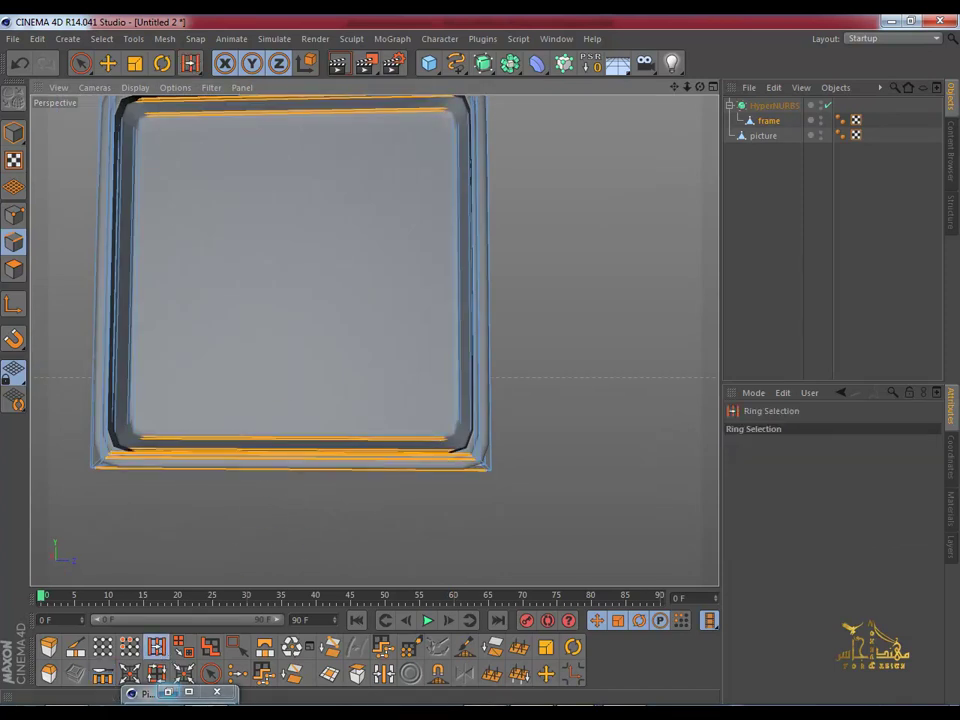
left_click(102, 672)
left_click(247, 455)
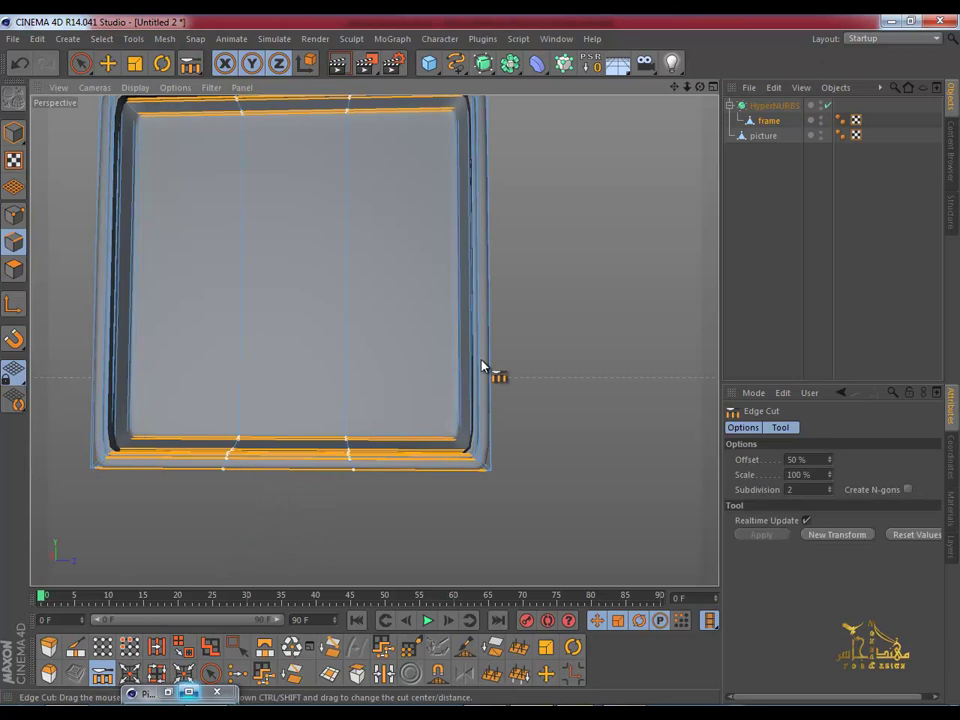
left_click_drag(482, 366, 487, 367)
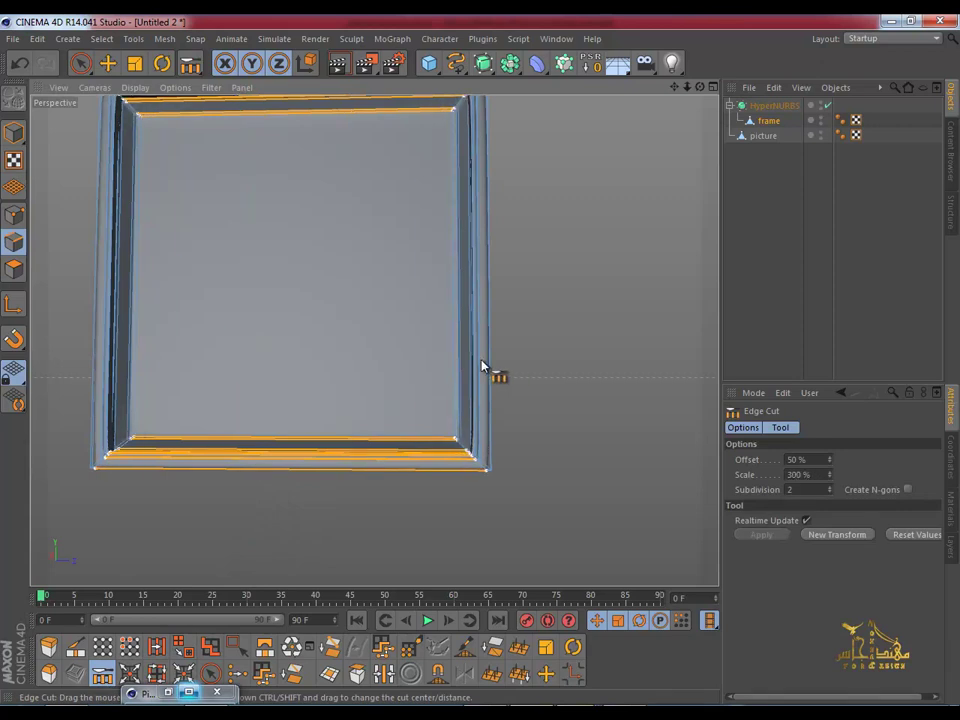
Step: Ring-select the frame's vertical side edges and Edge Cut loops across them
mouse_move(249, 393)
left_mouse_down("alt")
mouse_move(477, 371)
mouse_move(90, 400)
mouse_move(203, 422)
left_mouse_up("alt")
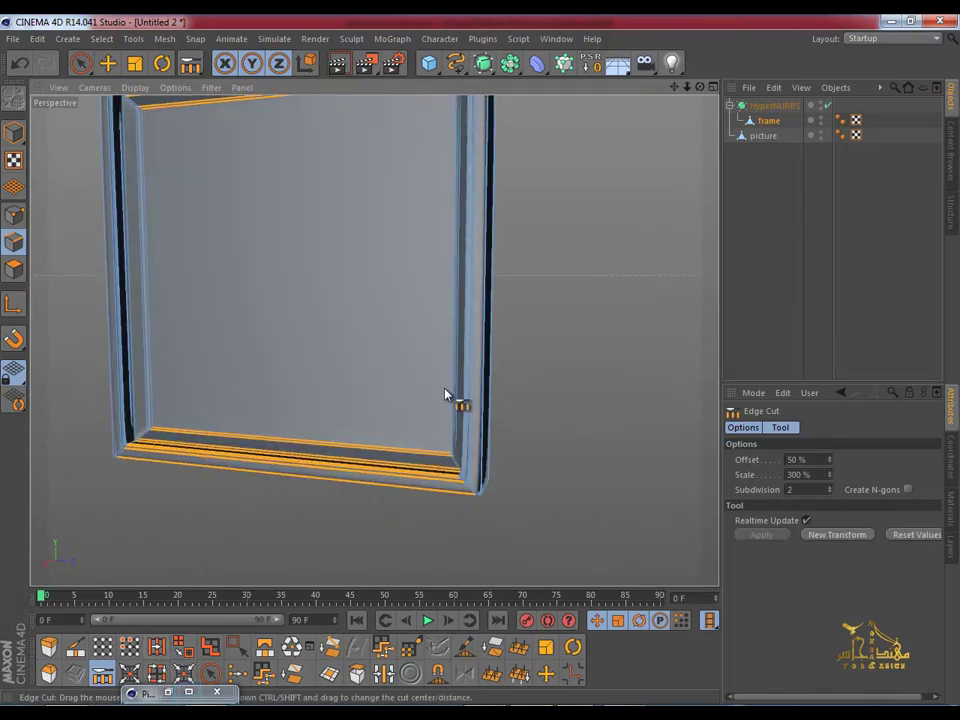
mouse_move(343, 433)
left_mouse_down("alt")
mouse_move(529, 403)
mouse_move(401, 456)
left_mouse_up("alt")
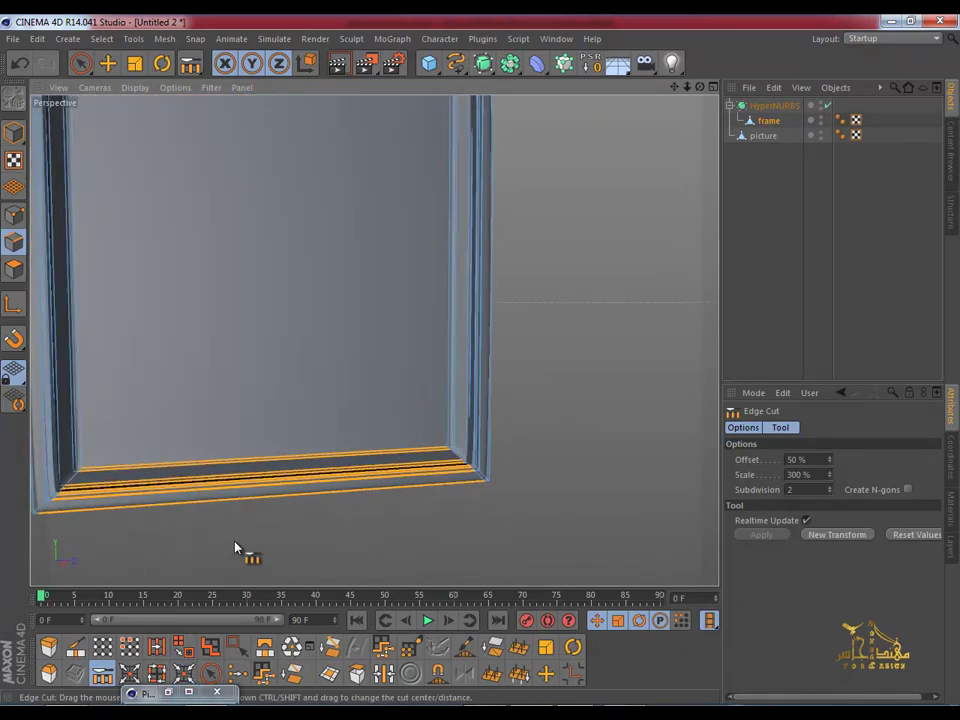
left_click(157, 646)
left_click(467, 336)
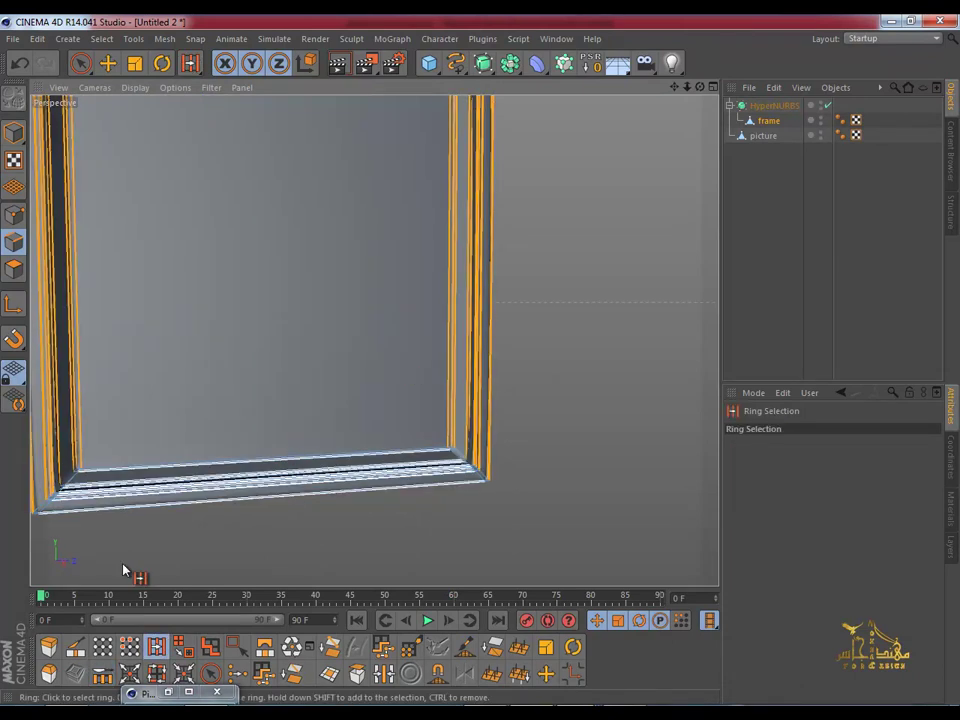
left_click(102, 675)
left_click_drag(440, 257, 481, 366)
Step: Select the HyperNURBS object and orbit to check the frame's front and top edge
mouse_move(370, 271)
left_mouse_down("alt")
mouse_move(111, 259)
mouse_move(332, 249)
mouse_move(308, 246)
mouse_move(302, 221)
mouse_move(606, 298)
mouse_move(489, 283)
mouse_move(449, 258)
left_mouse_up("alt")
left_click(789, 104)
mouse_move(377, 249)
left_mouse_down("alt")
mouse_move(184, 238)
mouse_move(103, 253)
mouse_move(236, 242)
mouse_move(254, 216)
left_mouse_up("alt")
scroll(257, 205, "up", 3)
scroll(255, 170, "up", 2)
mouse_move(253, 154)
left_mouse_down("alt")
mouse_move(304, 369)
mouse_move(316, 357)
left_mouse_up("alt")
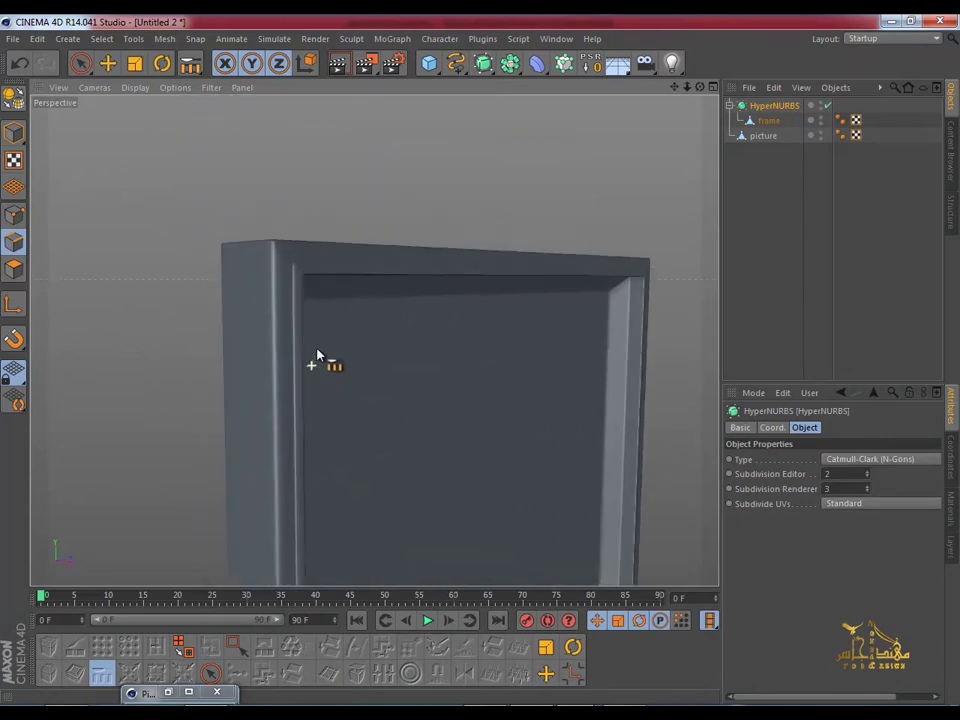
Step: Select the picture object and, in Model mode, nudge it slightly along X
scroll(318, 345, "up", 2)
scroll(316, 330, "up", 2)
mouse_move(263, 316)
left_mouse_down("alt")
mouse_move(204, 399)
mouse_move(81, 343)
mouse_move(43, 311)
mouse_move(196, 224)
mouse_move(343, 231)
mouse_move(405, 328)
mouse_move(199, 302)
mouse_move(345, 328)
mouse_move(240, 240)
mouse_move(638, 214)
left_mouse_up("alt")
left_click(765, 137)
mouse_move(568, 268)
left_mouse_down("alt")
mouse_move(467, 311)
mouse_move(309, 328)
left_mouse_up("alt")
scroll(309, 328, "up", 3)
mouse_move(228, 345)
left_mouse_down("alt")
mouse_move(433, 392)
mouse_move(429, 274)
left_mouse_up("alt")
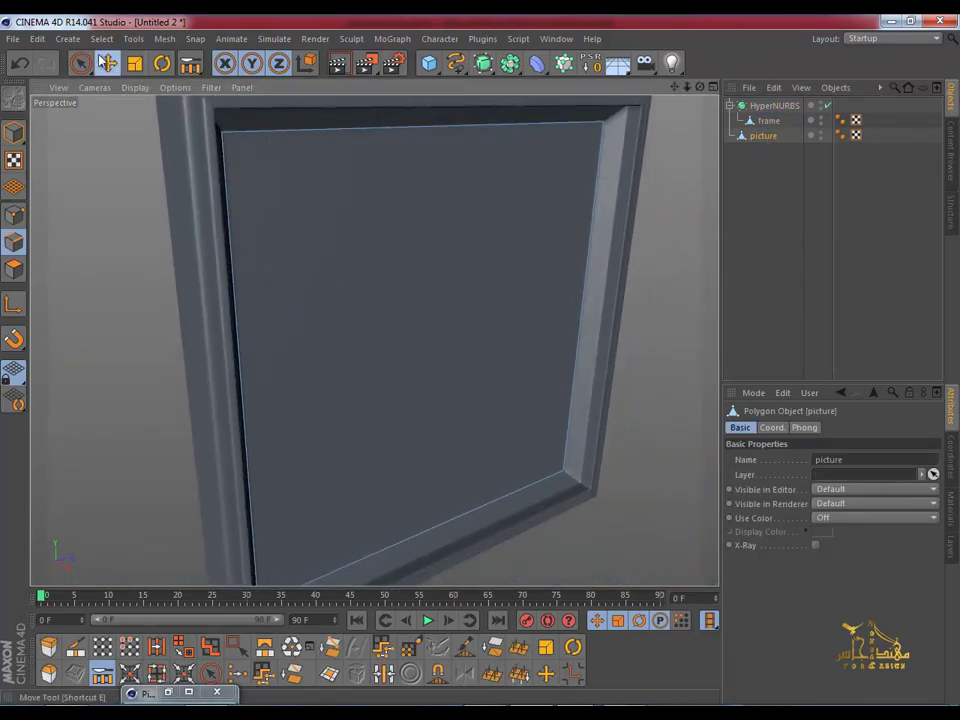
key("e")
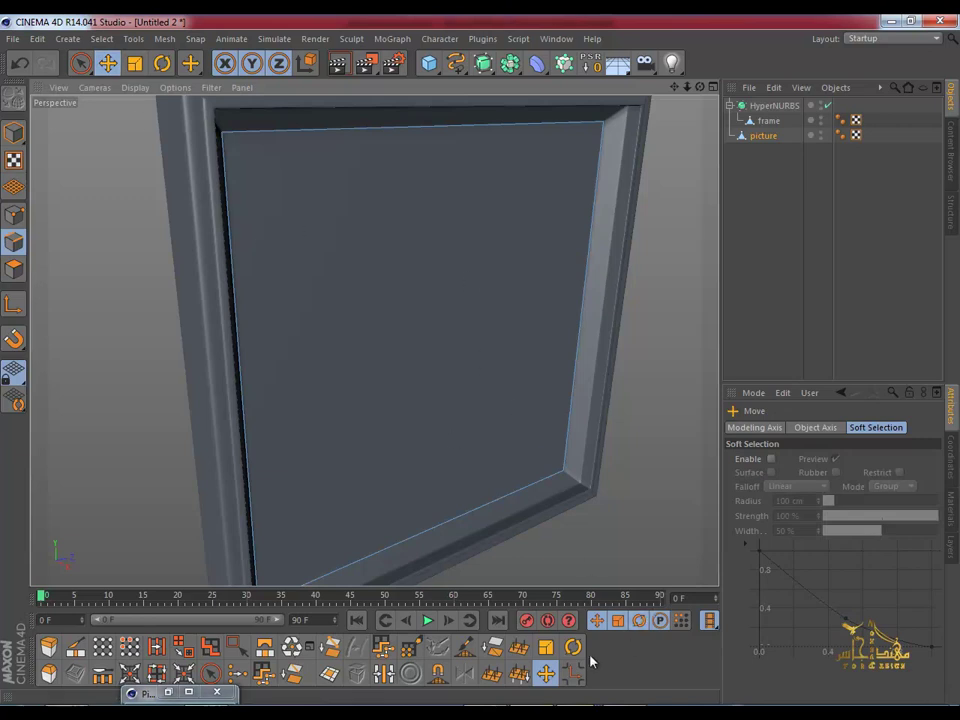
left_click(14, 132)
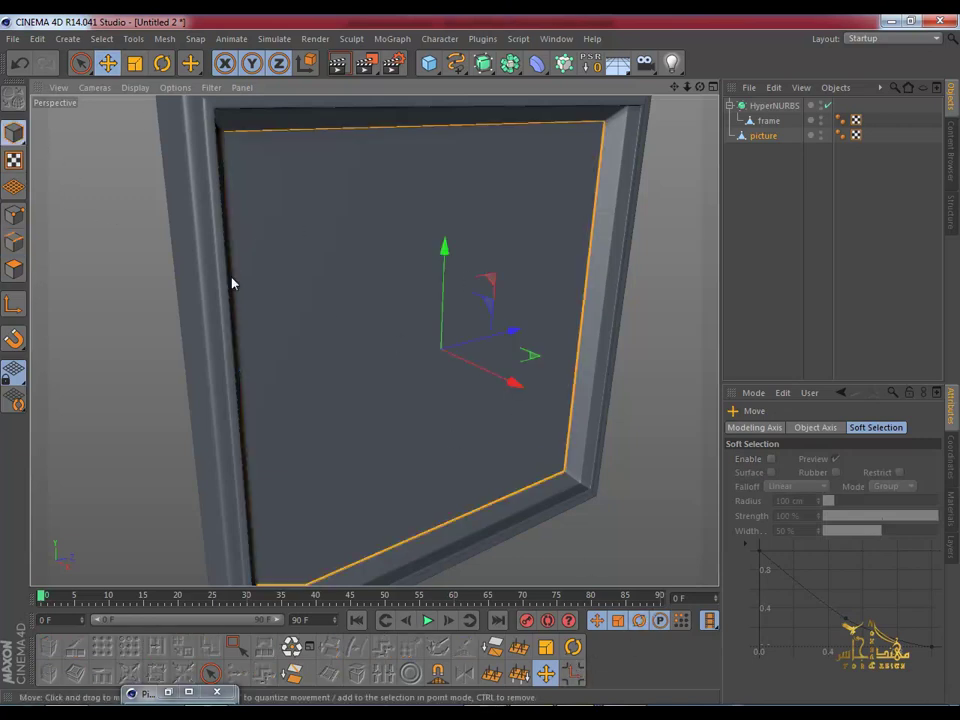
left_click_drag(500, 383, 520, 387)
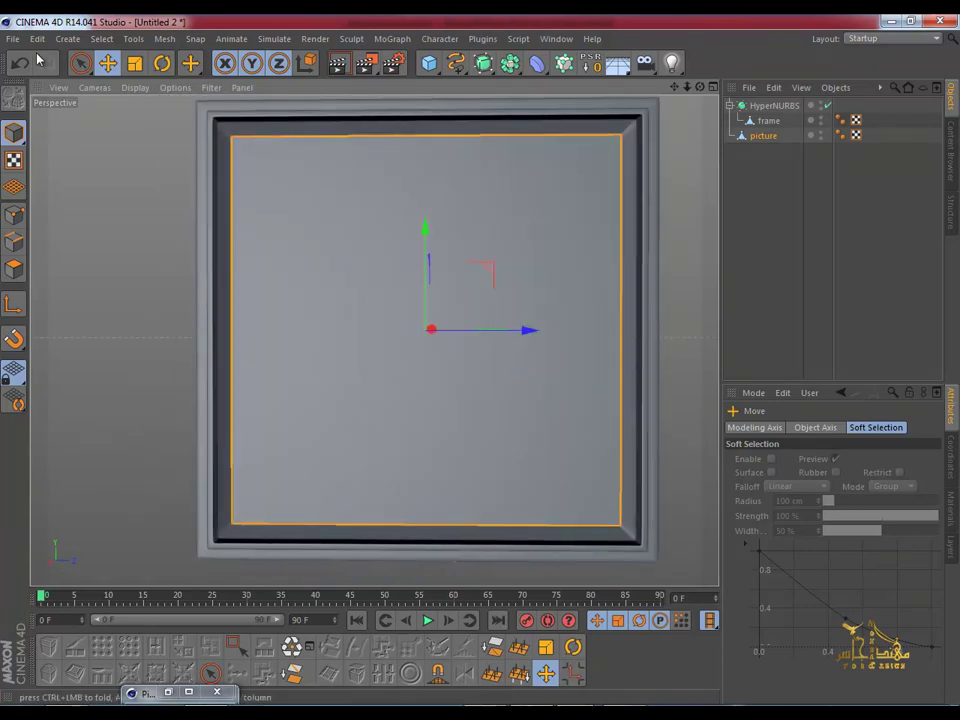
left_click_drag(422, 363, 600, 429, "alt")
left_click_drag(499, 358, 514, 358)
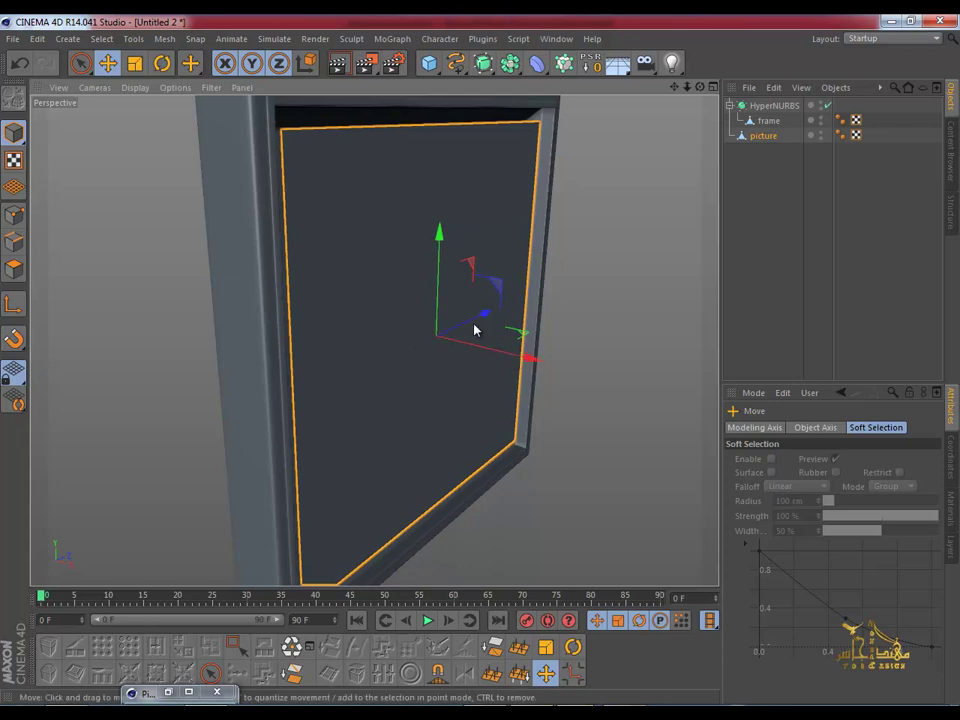
Step: Scale the picture panel up to about 102% so it fills the frame
key("ctrl+shift+z")
mouse_move(262, 234)
left_mouse_down("alt")
mouse_move(298, 281)
mouse_move(156, 165)
left_mouse_up("alt")
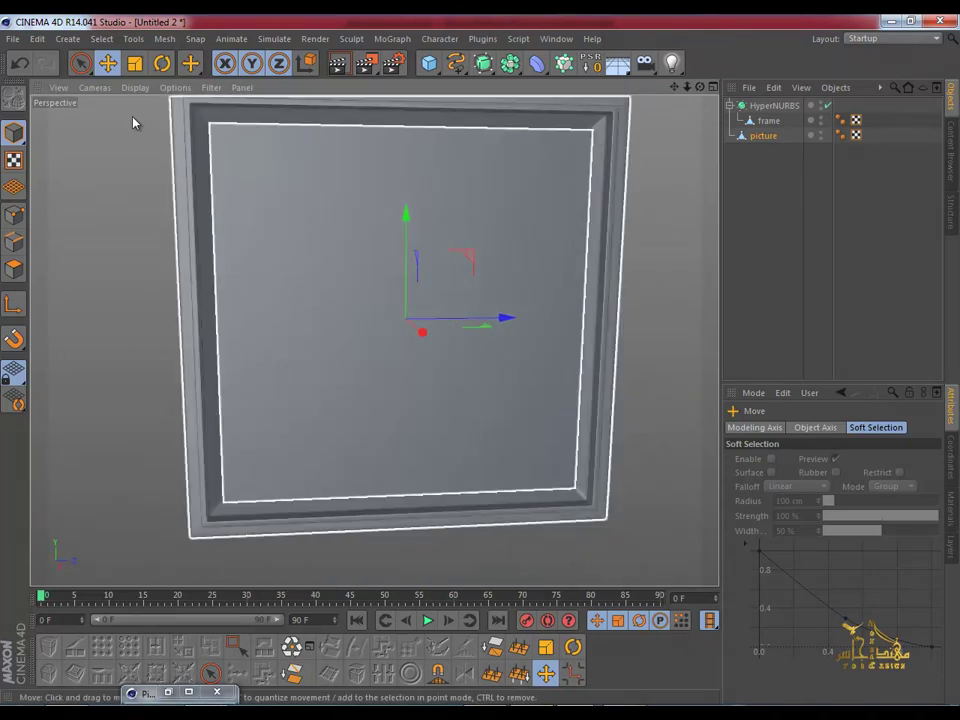
left_click(133, 63)
mouse_move(437, 399)
left_mouse_down()
mouse_move(506, 414)
mouse_move(293, 332)
mouse_move(231, 324)
mouse_move(573, 357)
mouse_move(484, 364)
mouse_move(332, 411)
mouse_move(472, 389)
mouse_move(654, 390)
mouse_move(195, 354)
mouse_move(483, 367)
mouse_move(58, 375)
mouse_move(317, 354)
mouse_move(574, 379)
mouse_move(391, 385)
mouse_move(103, 354)
mouse_move(482, 364)
left_mouse_up()
Step: Group HyperNURBS, frame and picture under a new null with Alt+G and rename it
left_click_drag(762, 150, 750, 108)
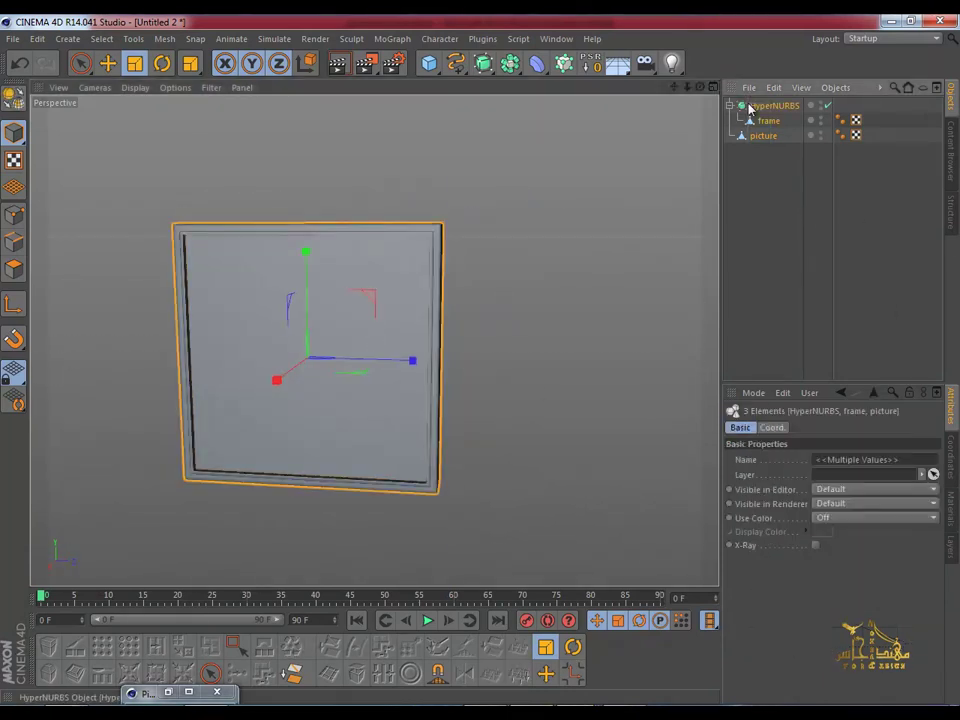
key("alt+g")
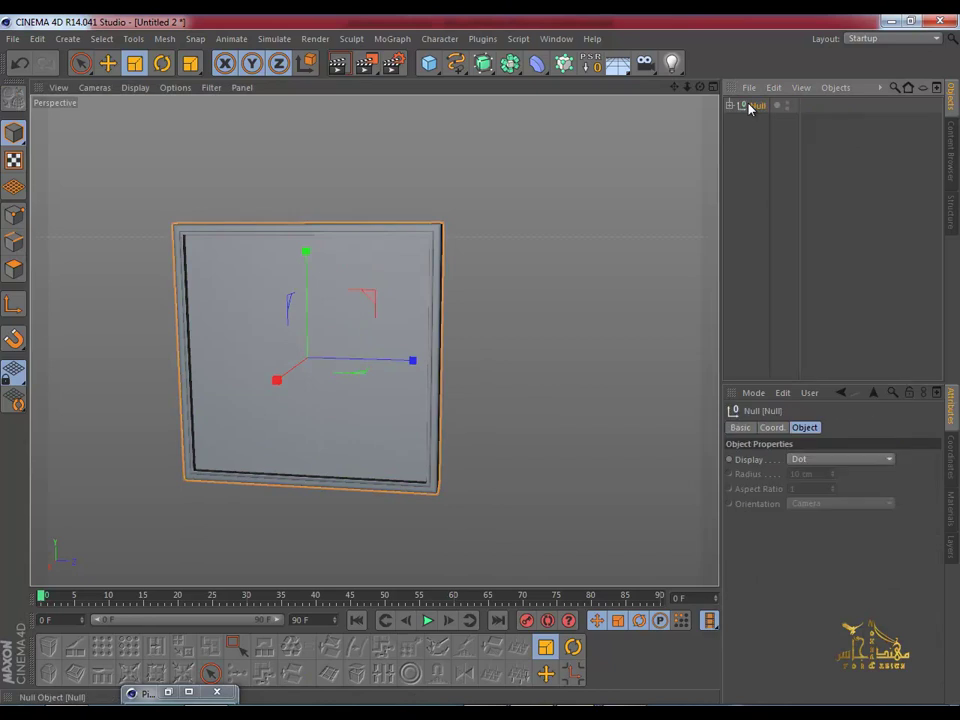
double_click(752, 106)
type("pitue")
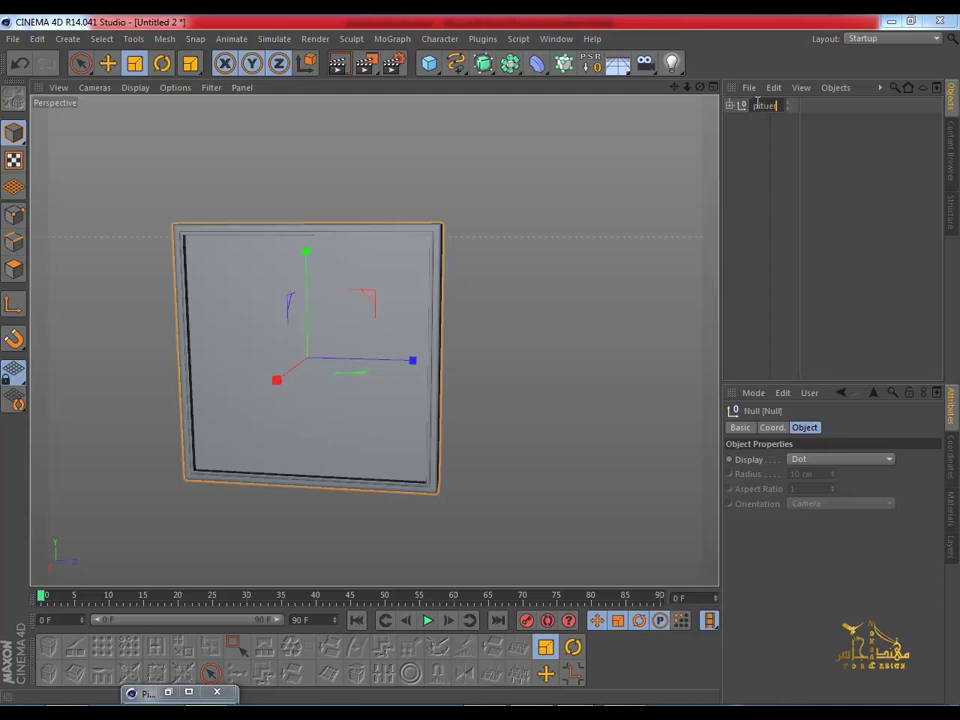
key("Return")
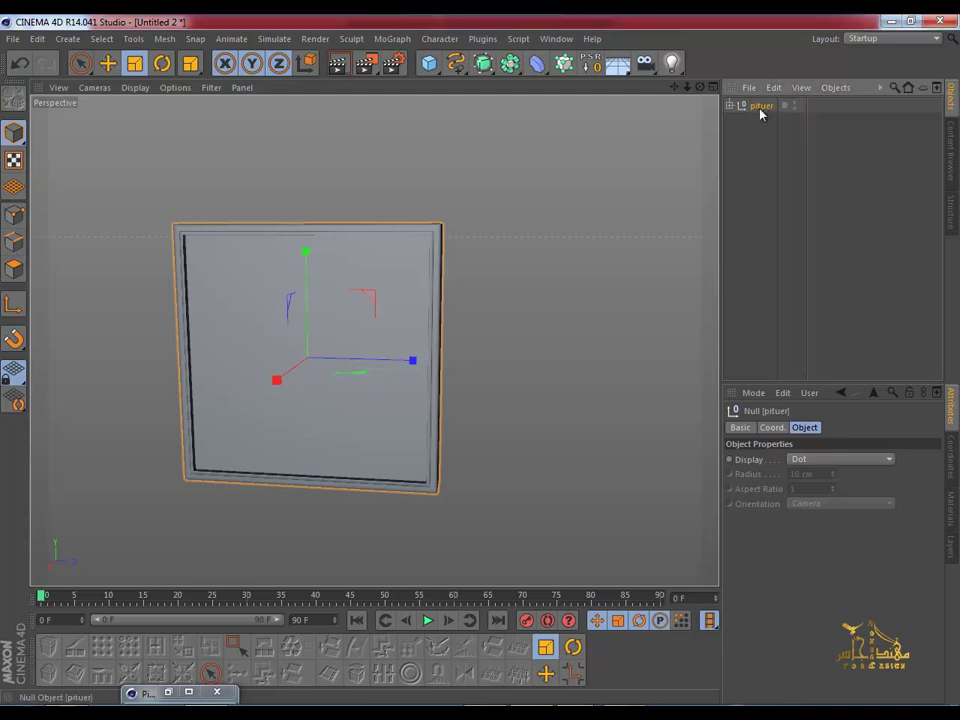
Step: Correct the misspelled group name so the null is called 'picture'
double_click(760, 106)
type("c")
key("Return")
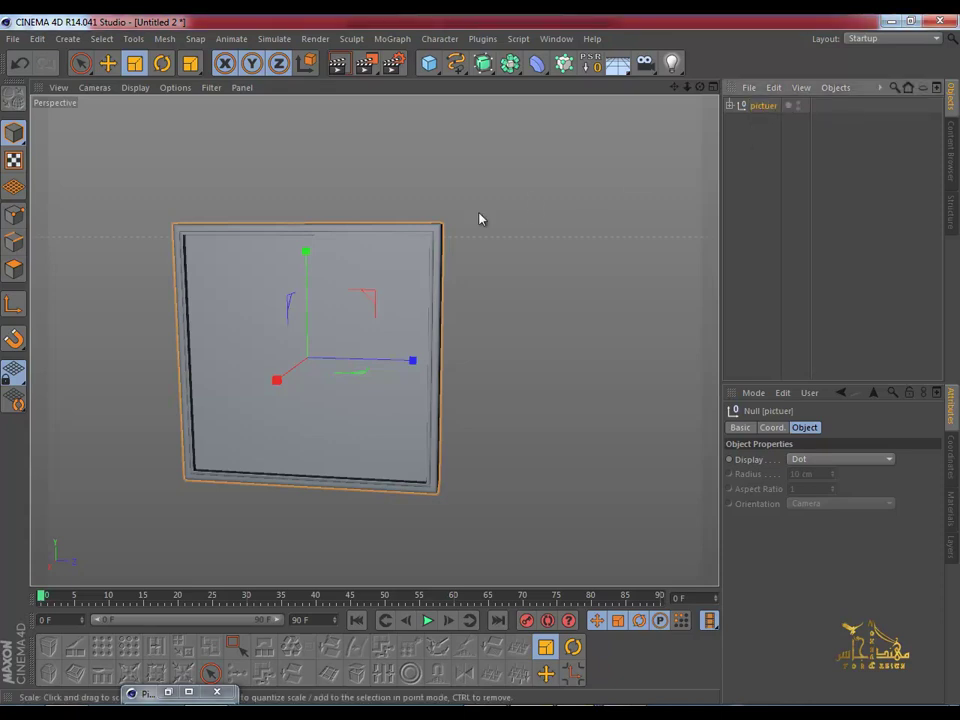
left_click(729, 105)
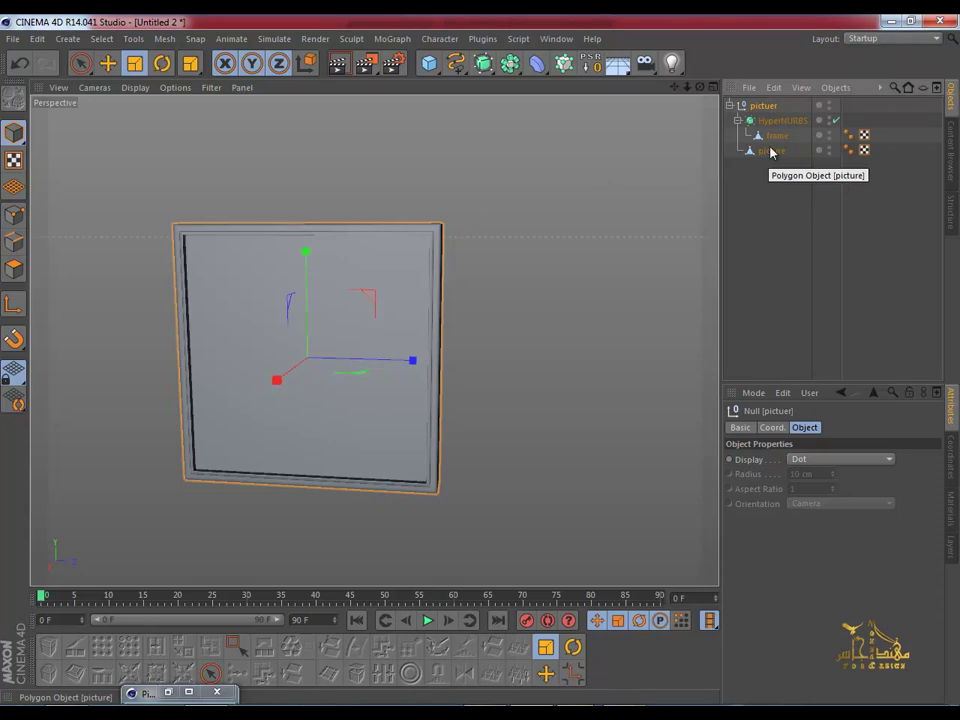
double_click(767, 106)
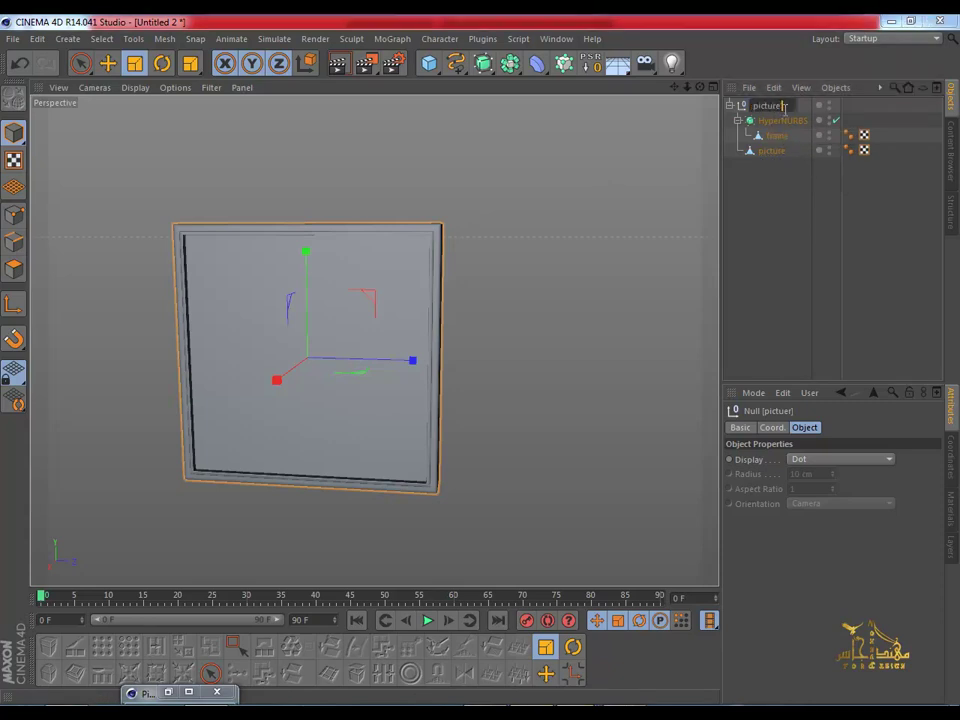
key("Return")
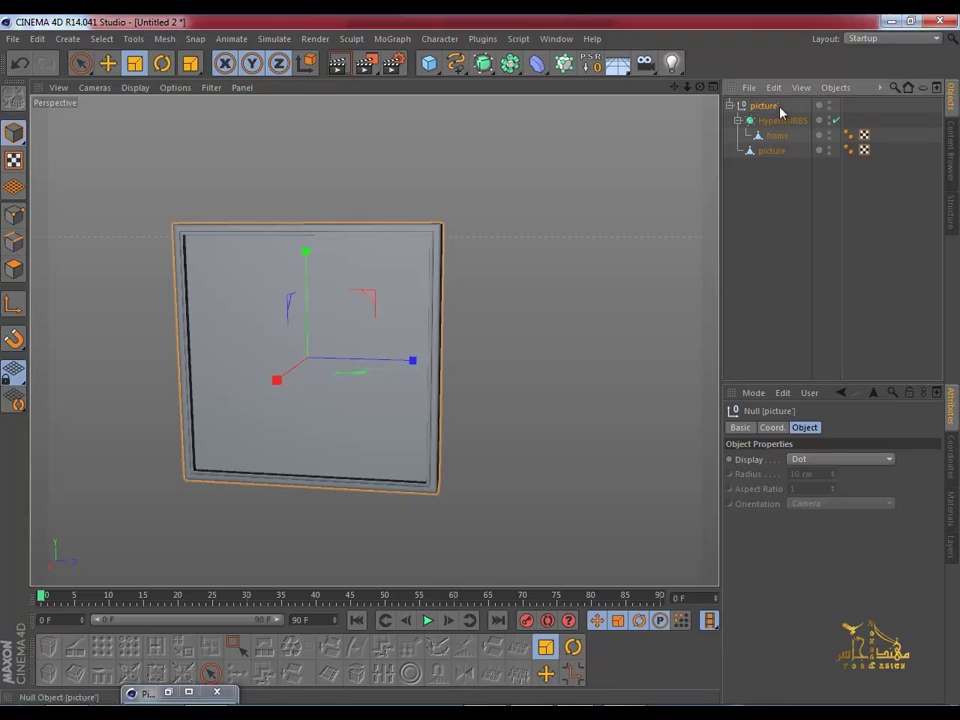
double_click(782, 107)
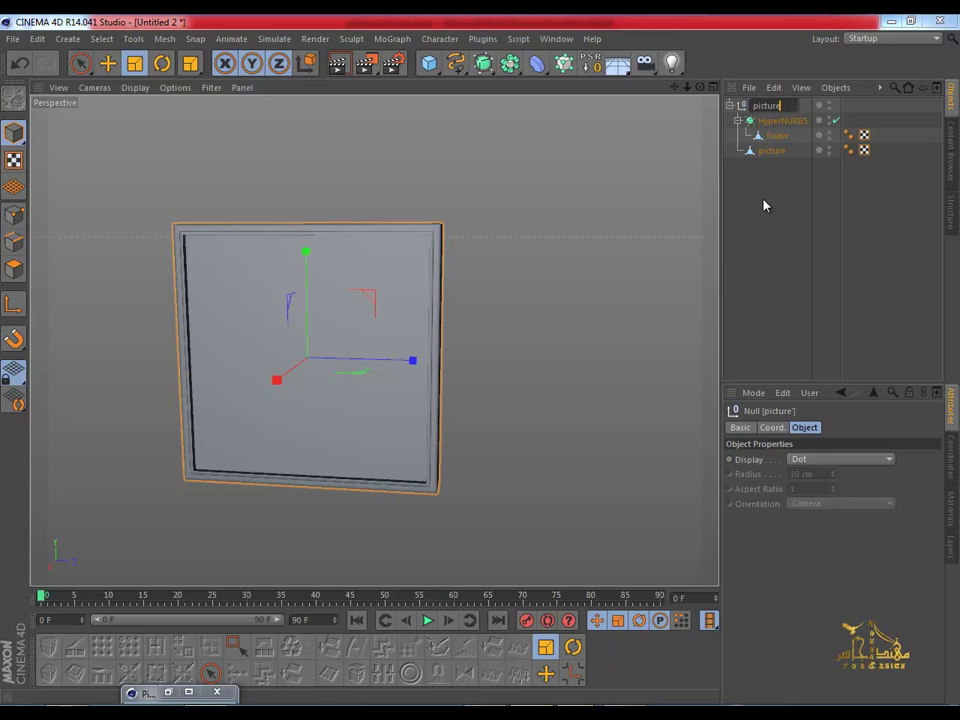
key("Return")
Step: Collapse and reselect the picture group, then enable Axis mode for its pivot
left_click(730, 105)
left_click(754, 116)
left_click(762, 105)
left_click(12, 302)
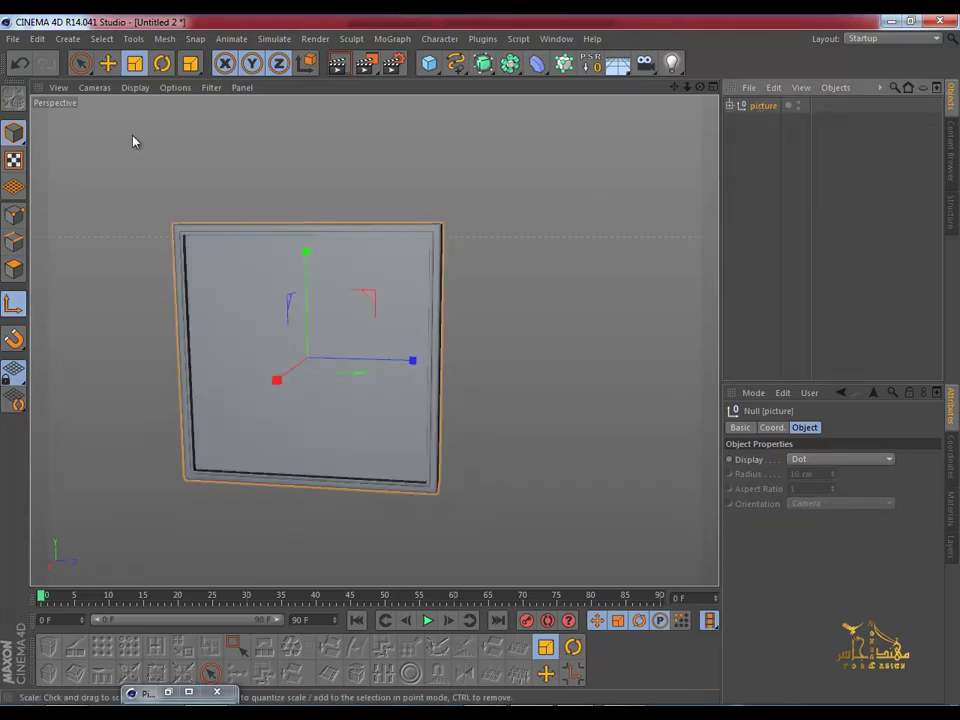
left_click(108, 63)
Step: Move the group's pivot down 24.202 cm to its bottom and check it in Front view
mouse_move(306, 256)
left_mouse_down()
mouse_move(274, 388)
mouse_move(488, 364)
mouse_move(287, 334)
left_mouse_up()
middle_click(306, 390)
middle_click(441, 486)
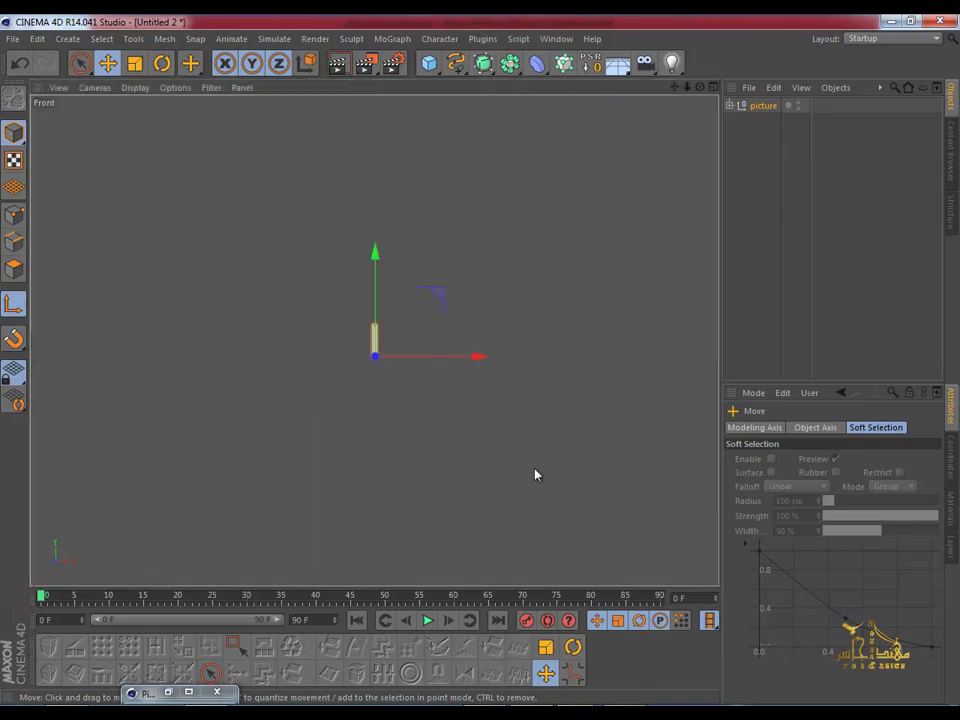
scroll(424, 381, "up", 3)
scroll(403, 285, "up", 2)
middle_click_drag(400, 272, 492, 313, "alt")
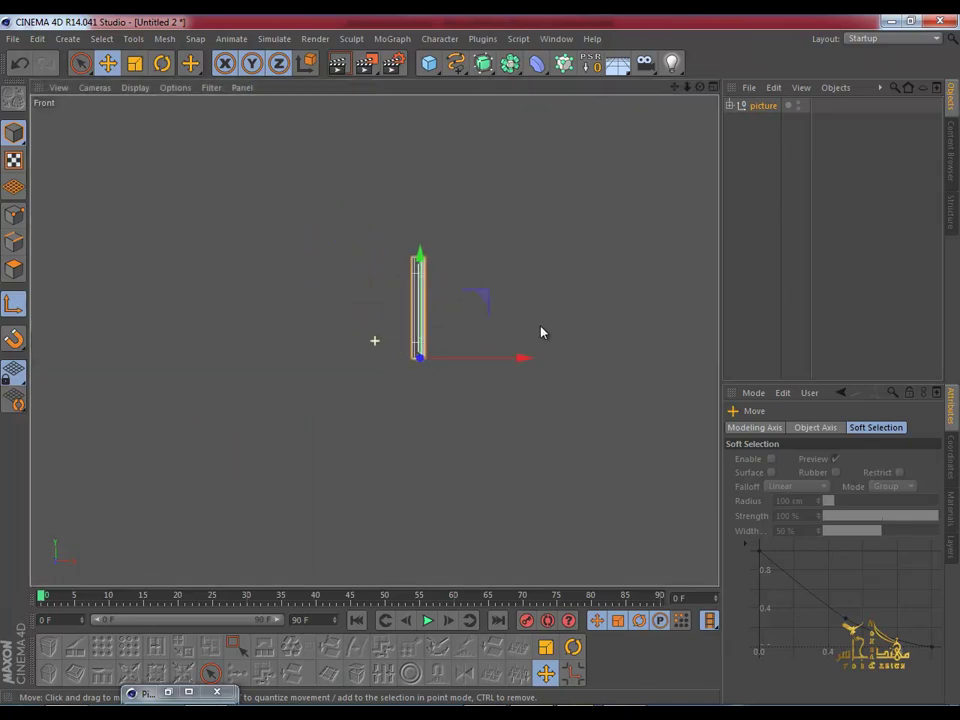
scroll(491, 305, "up", 3)
scroll(490, 300, "up", 1)
scroll(490, 300, "down", 1)
Step: Hide the picture group and bring back the Stella_Bedroom reference image
middle_click(490, 300)
middle_click(180, 253)
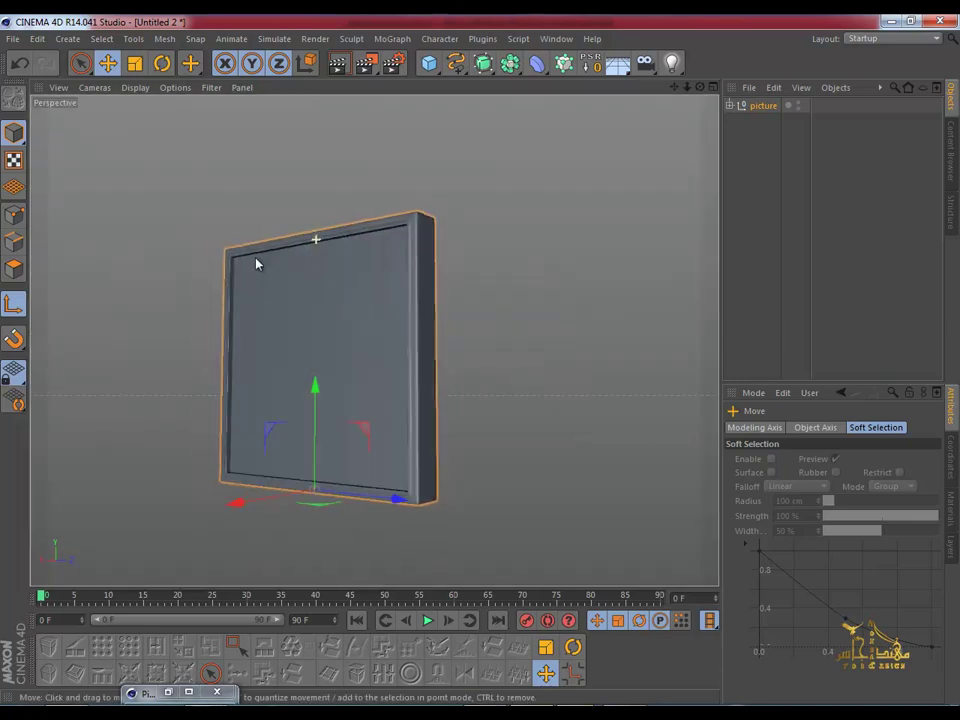
double_click(797, 105)
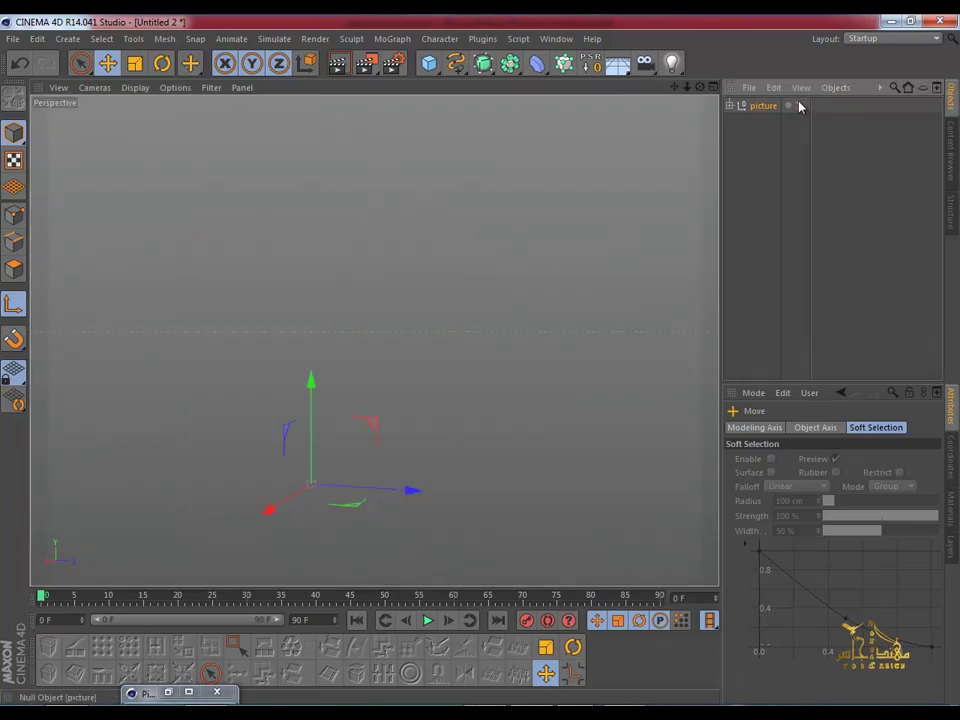
left_click(168, 692)
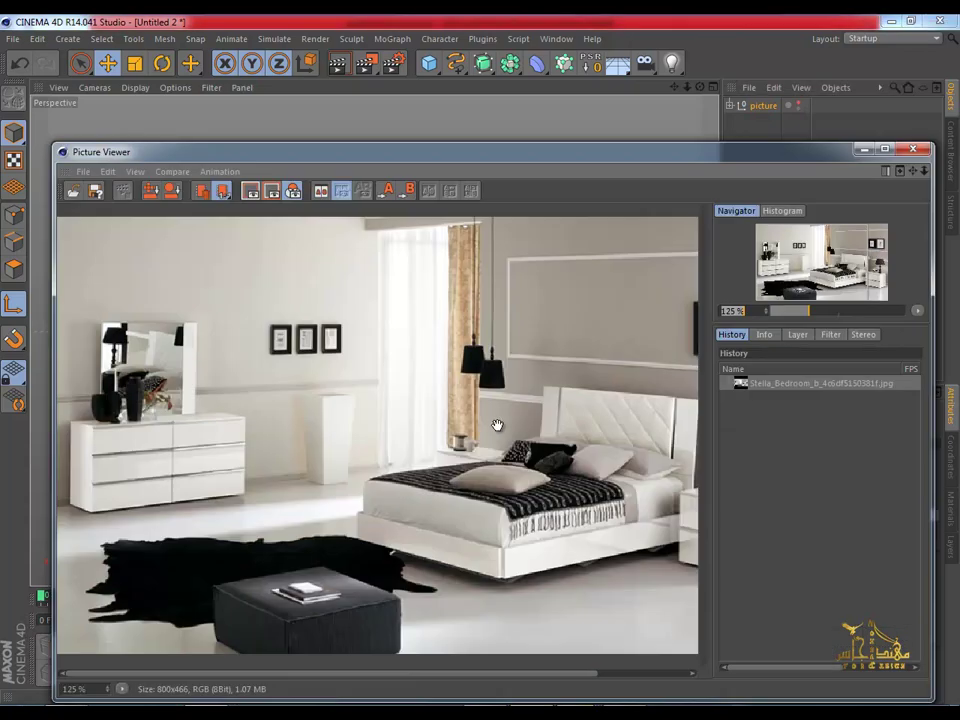
Step: Minimize the bedroom reference image and maximize the Right view
scroll(497, 426, "down", 2)
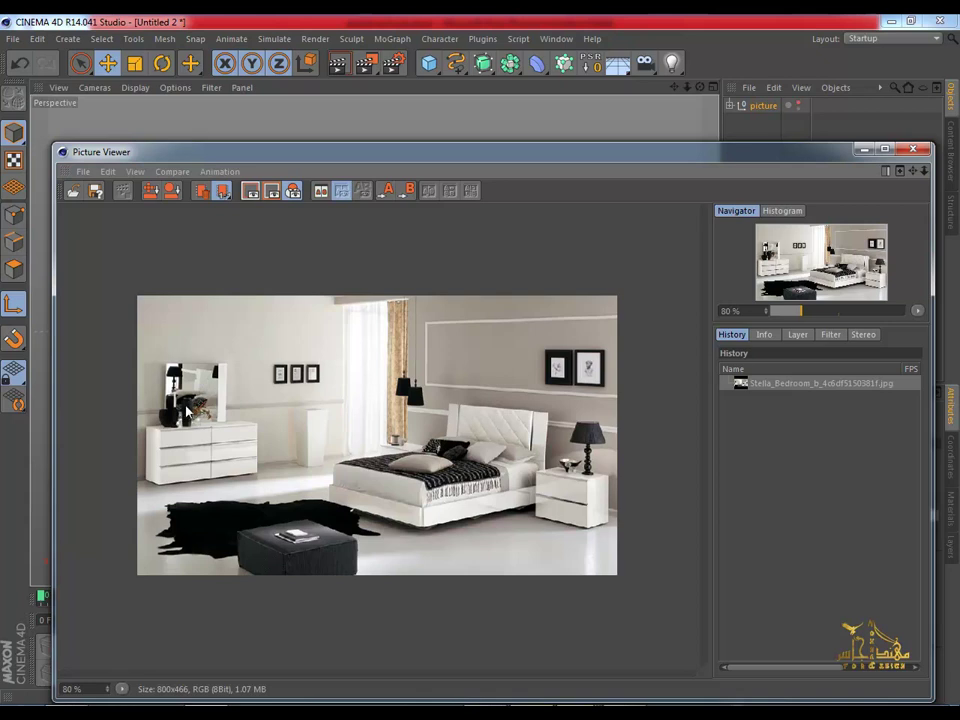
left_click(864, 150)
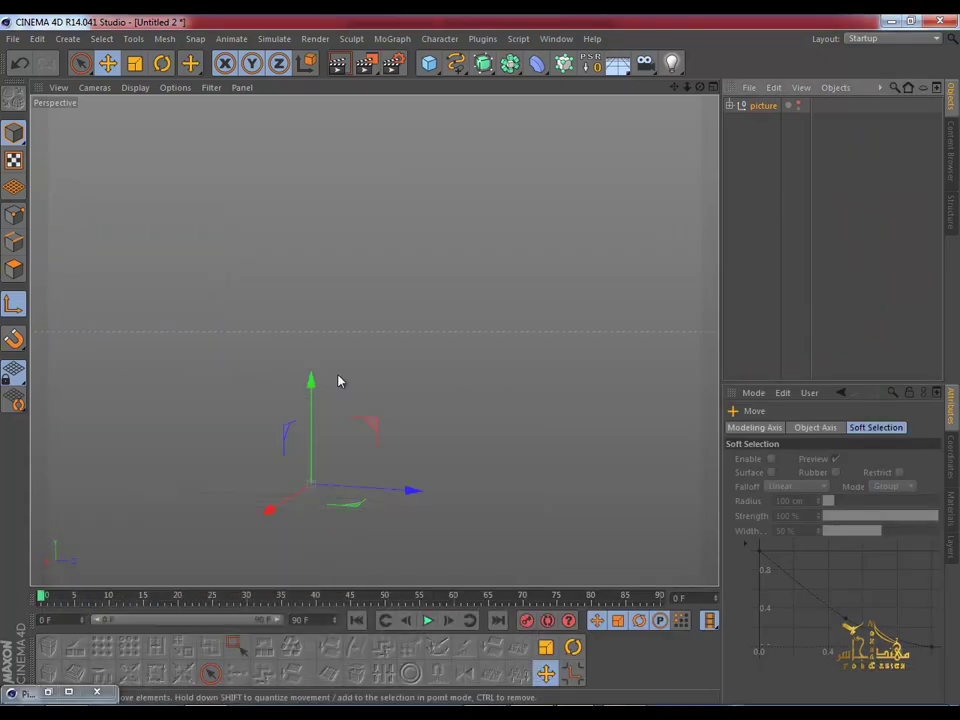
middle_click(336, 381)
middle_click(263, 418)
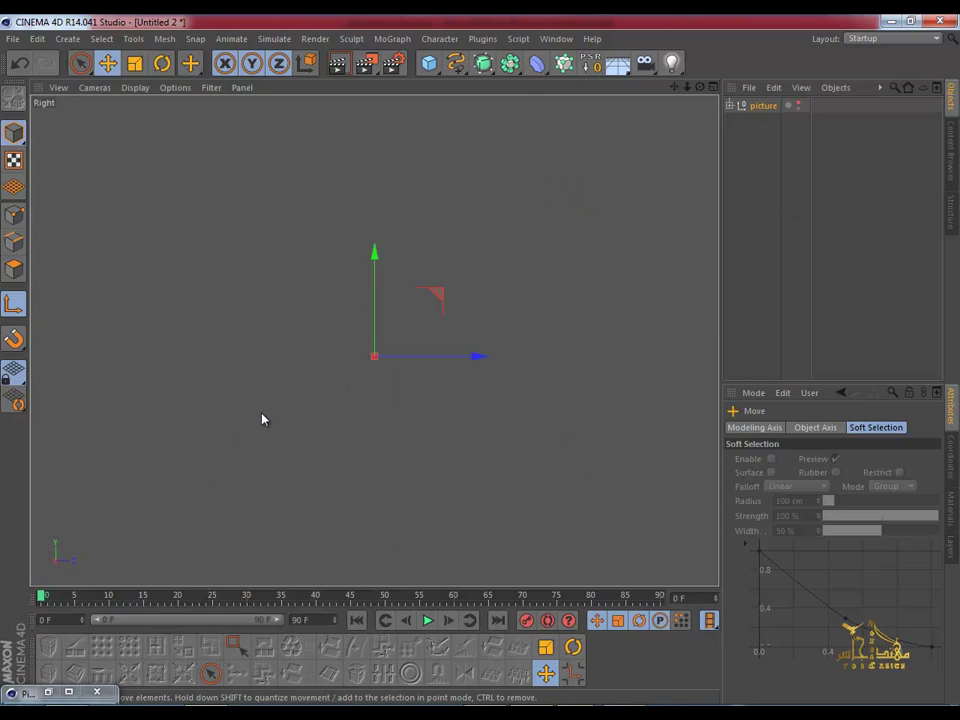
Step: Load Stella-Dresser-by-ALF-of-Italy.jpg from the room pictures folder as the Right view's background
key("shift+v")
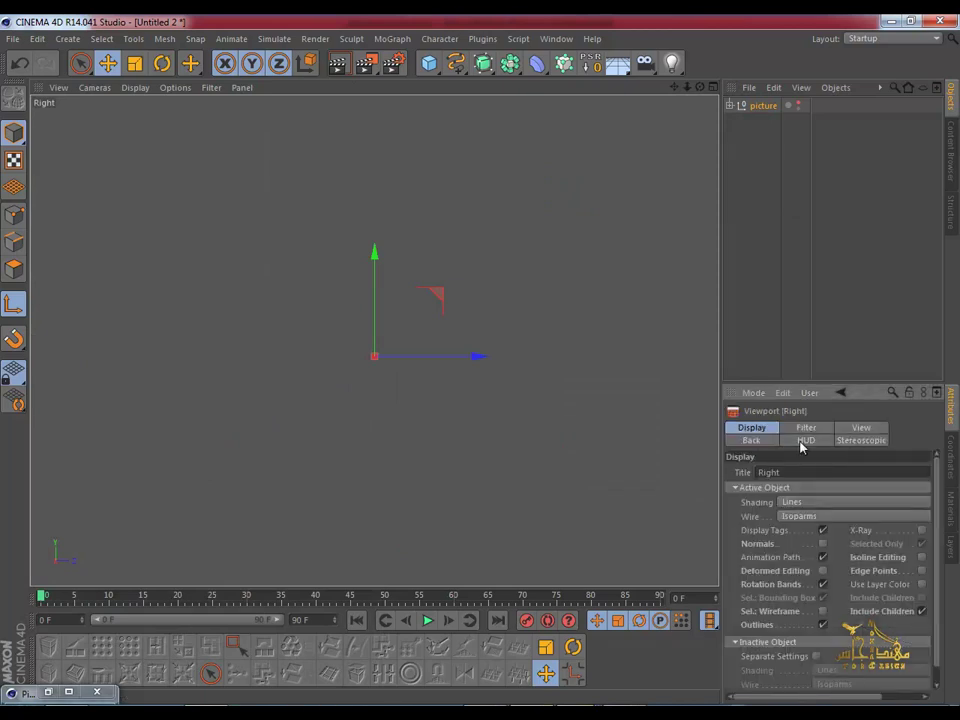
left_click(752, 441)
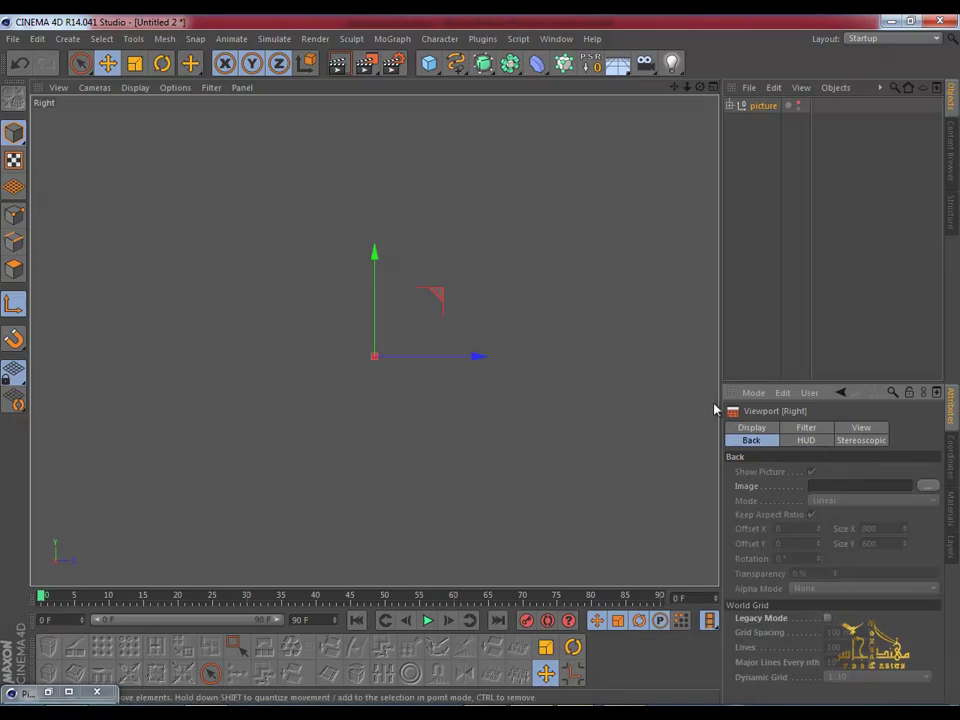
left_click_drag(720, 407, 657, 411)
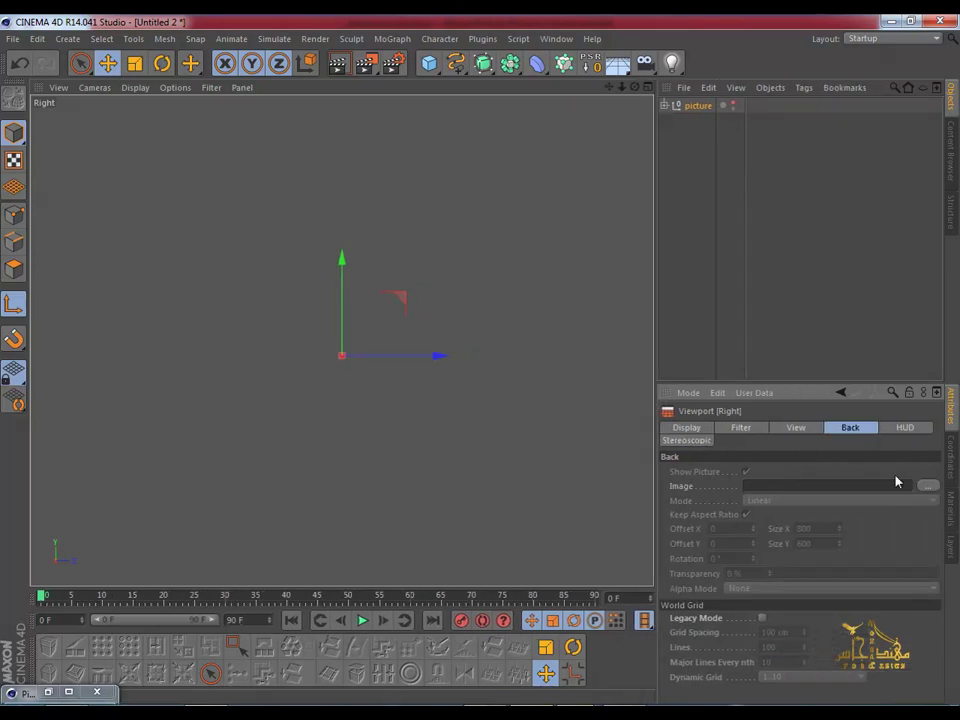
left_click(925, 491)
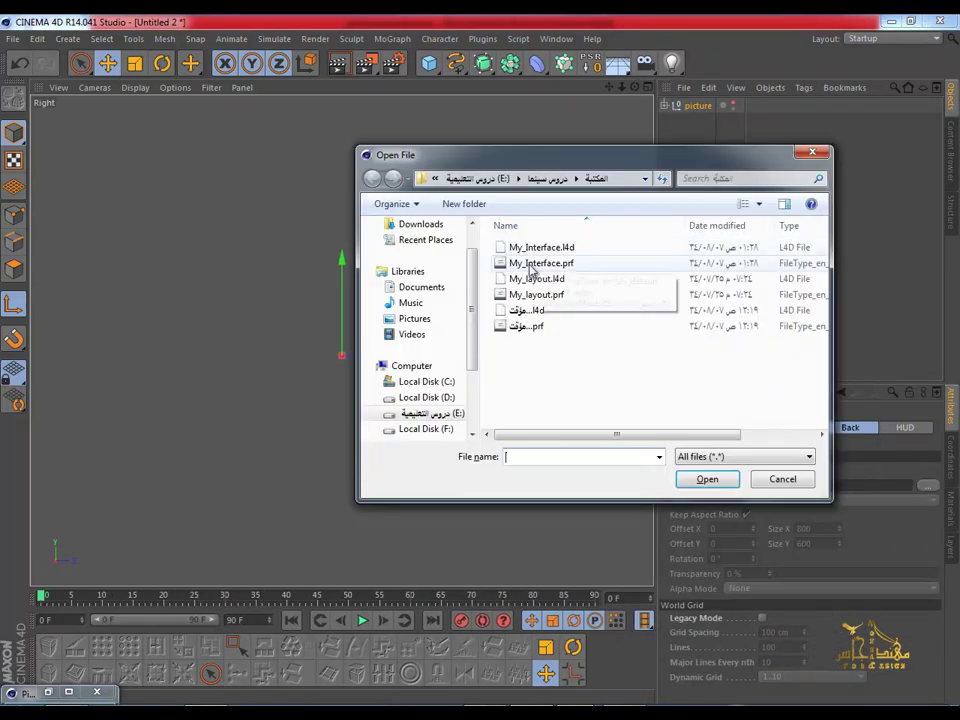
left_click_drag(472, 296, 473, 318)
scroll(473, 320, "up", 1)
left_click(440, 388)
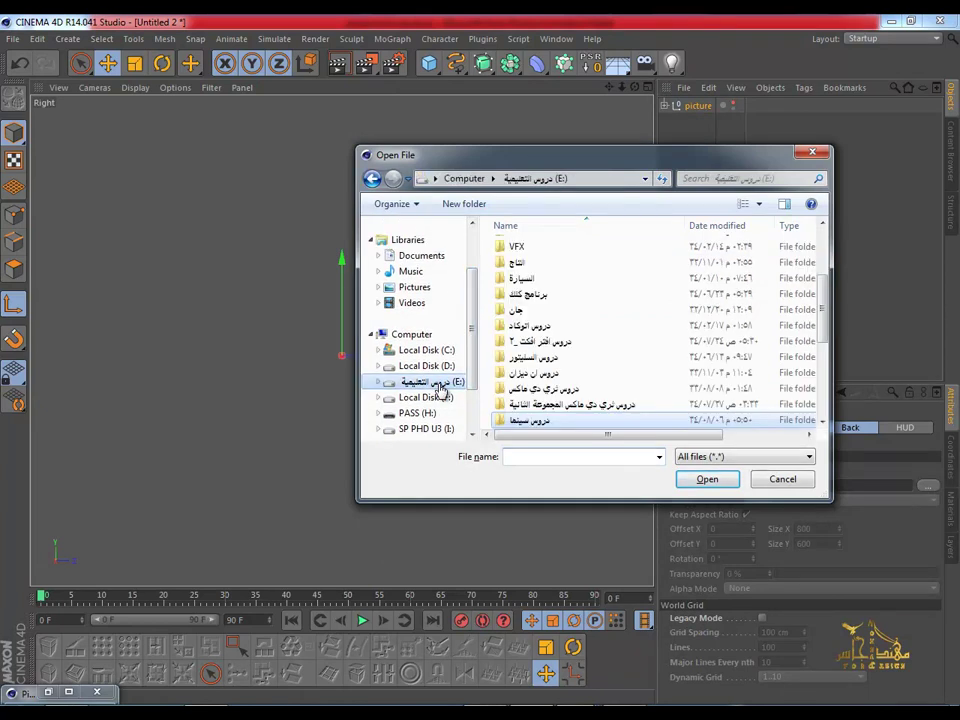
scroll(824, 320, "down", 1)
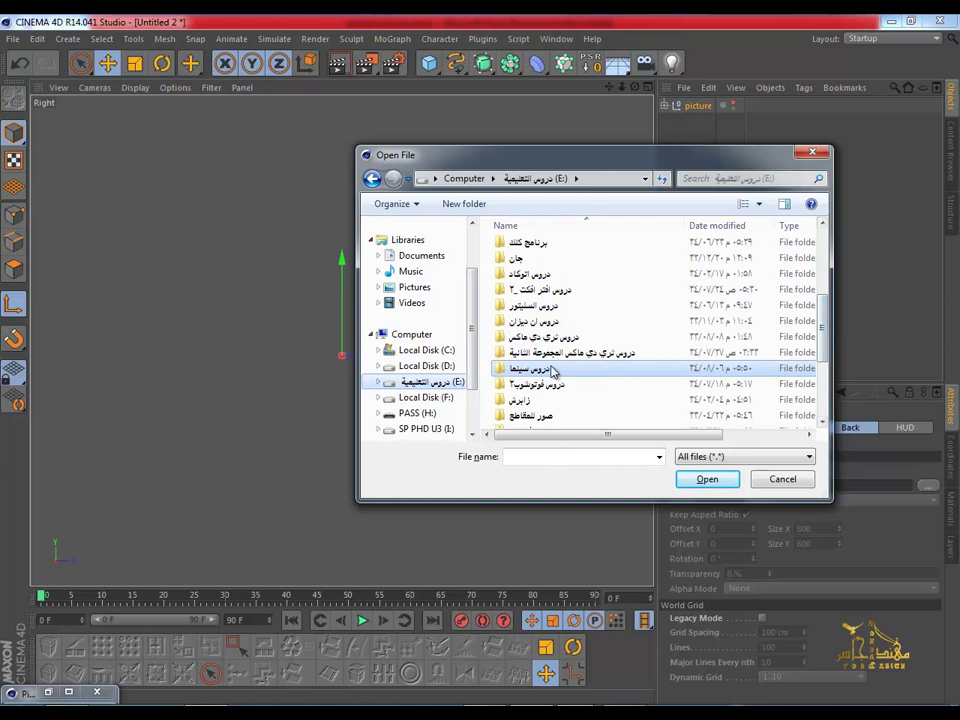
double_click(540, 369)
left_click_drag(827, 260, 827, 378)
double_click(560, 392)
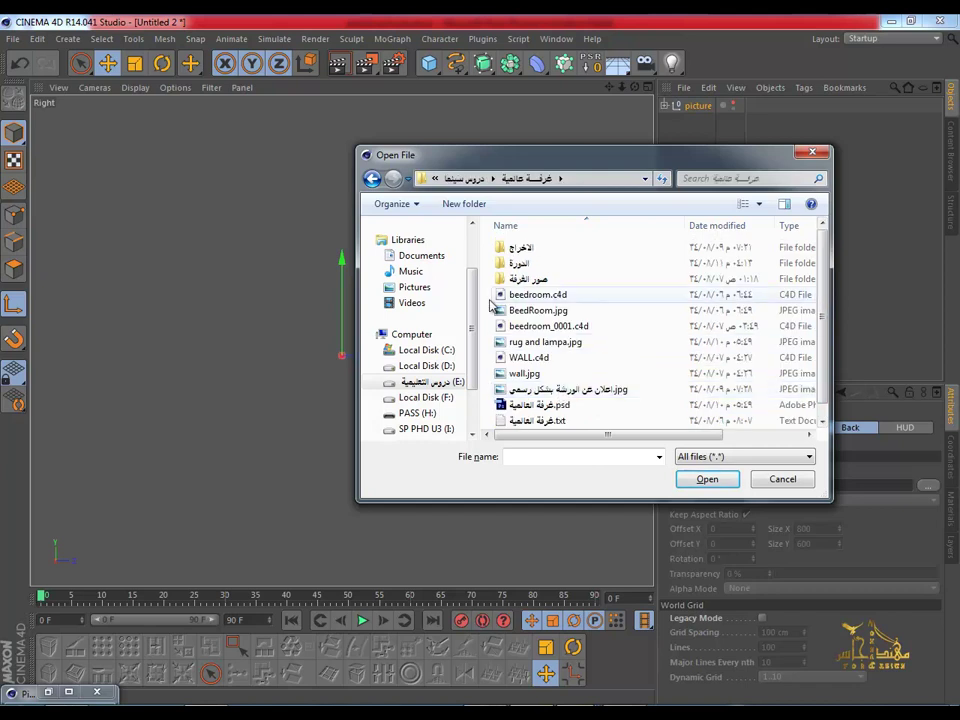
double_click(530, 279)
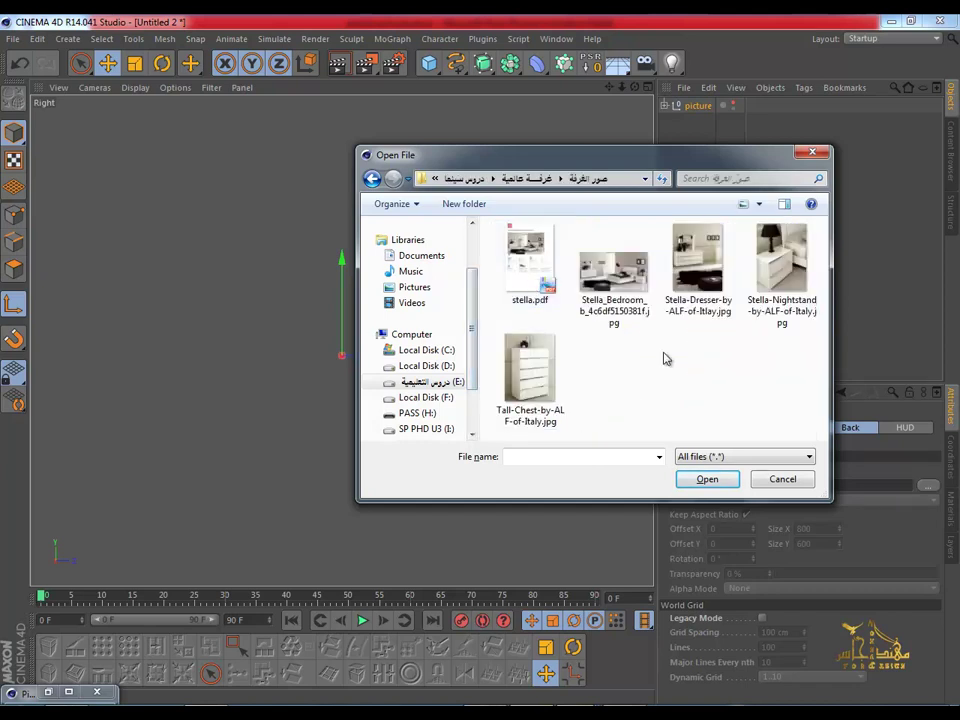
double_click(700, 252)
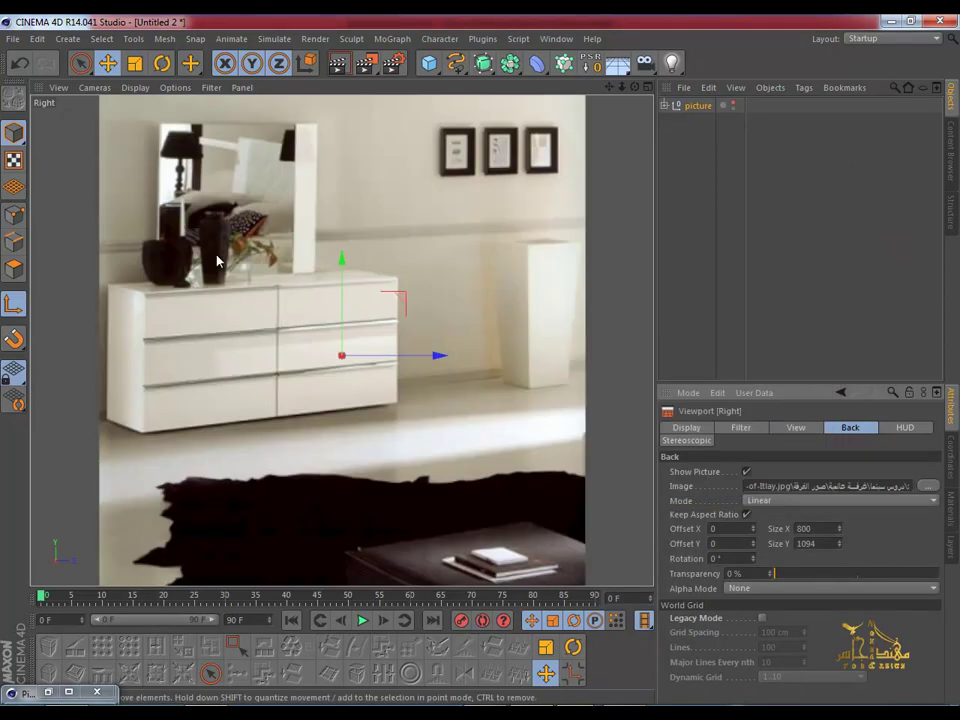
Step: Turn on the grid through the side view's Filter menu
scroll(216, 260, "up", 1)
scroll(216, 260, "up", 2)
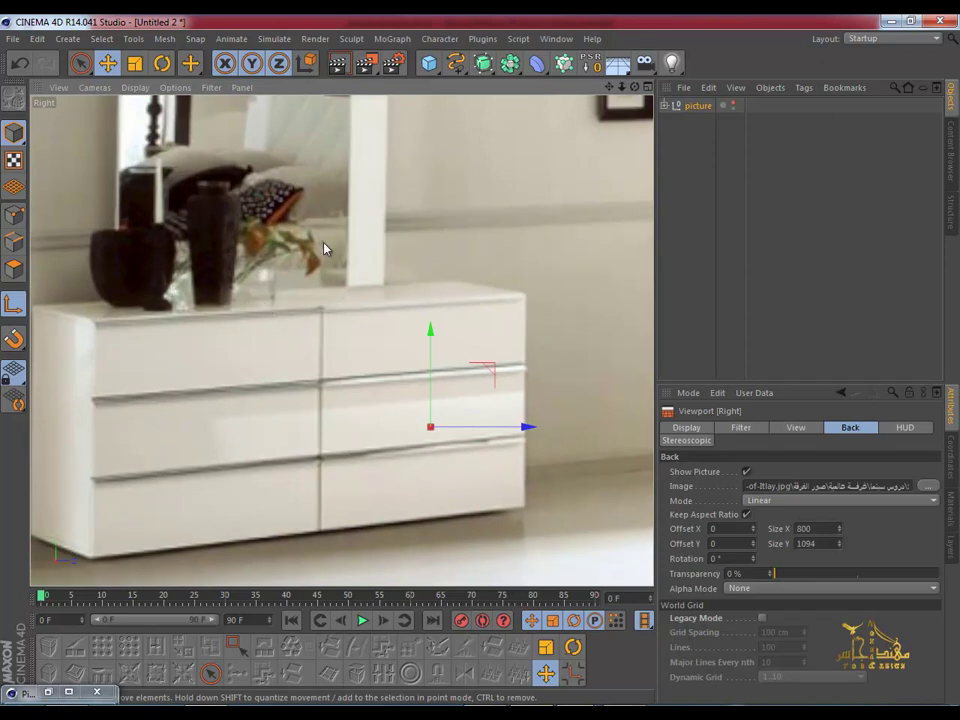
scroll(323, 248, "down", 2)
scroll(318, 220, "up", 1)
scroll(310, 190, "down", 1)
scroll(303, 160, "down", 1)
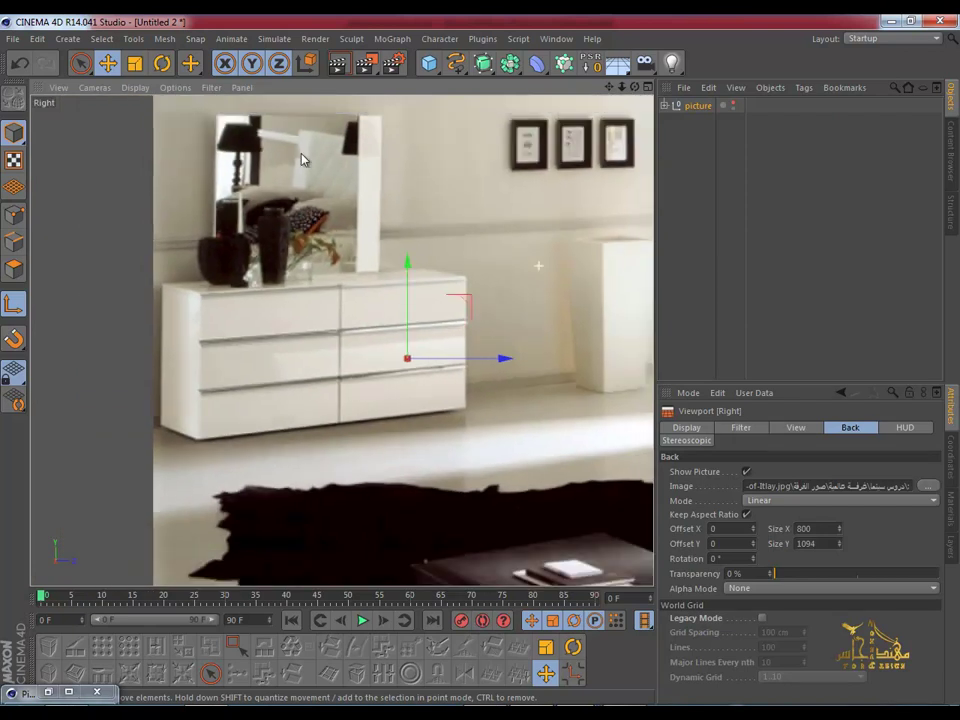
left_click(211, 88)
left_click(205, 304)
scroll(422, 326, "up", 1)
scroll(424, 326, "down", 1)
scroll(424, 326, "down", 1)
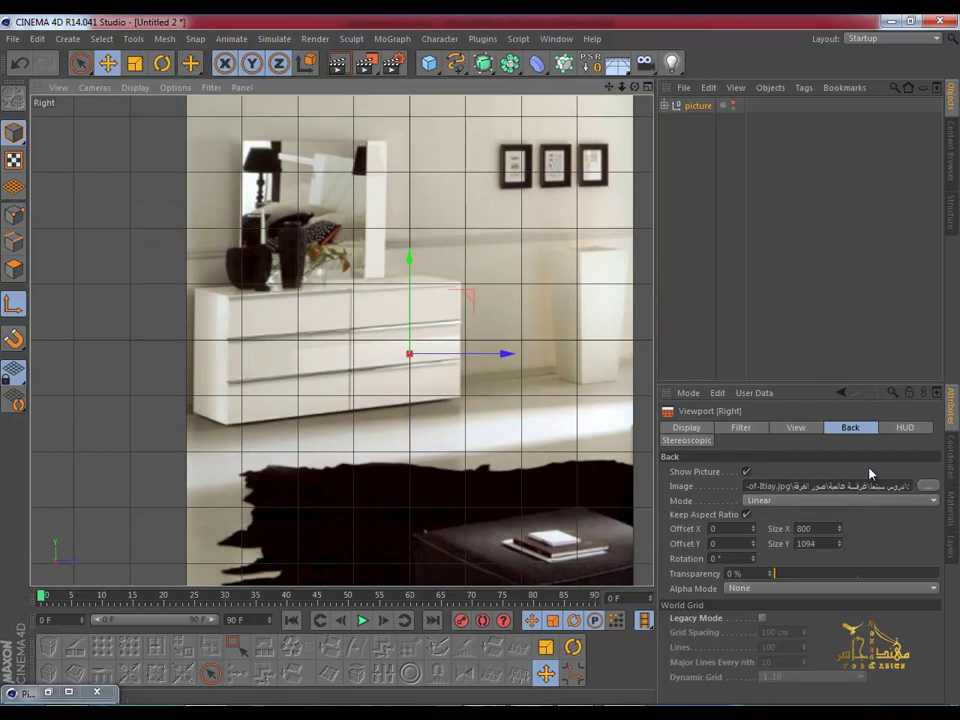
Step: Offset the background photo to X 210 and Y -116 so the vase base sits at origin
mouse_move(752, 530)
left_mouse_down()
mouse_move(746, 578)
mouse_move(754, 530)
left_mouse_up()
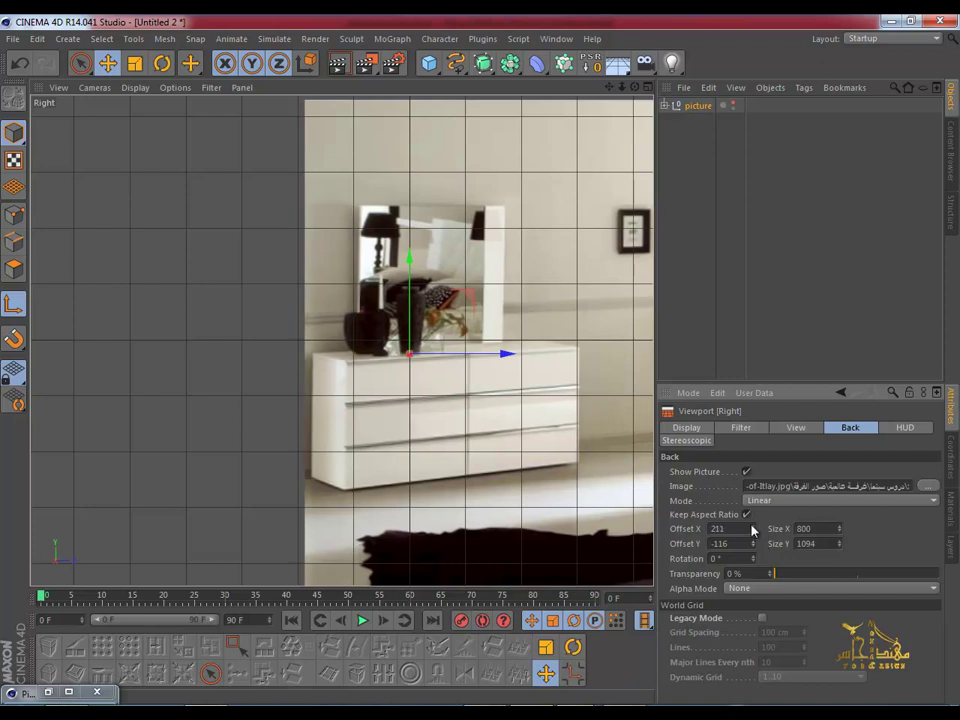
scroll(450, 353, "up", 1)
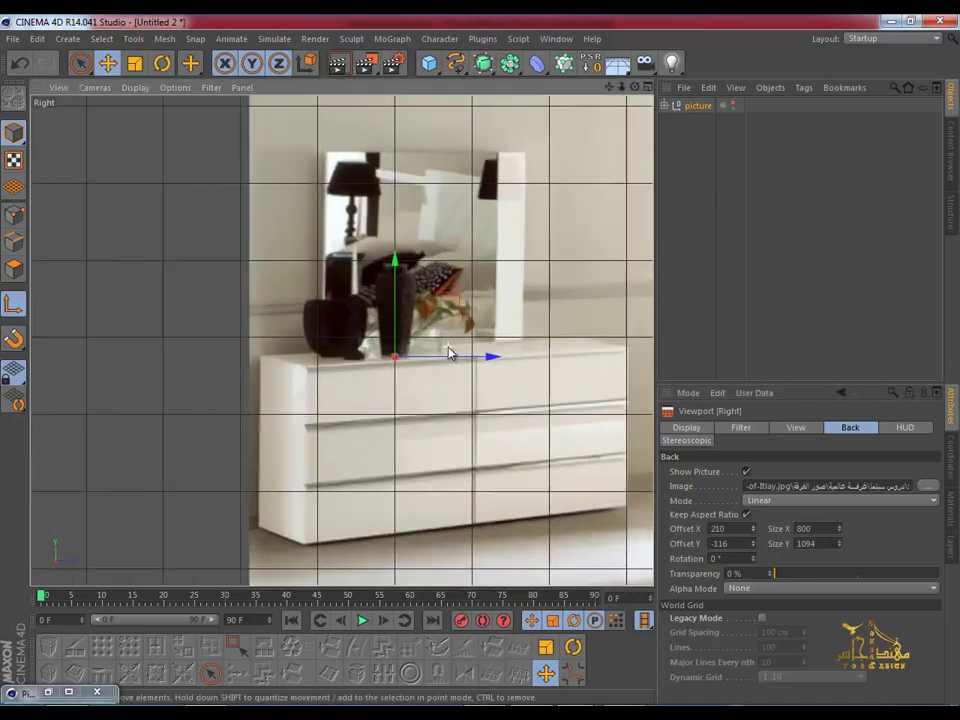
scroll(450, 353, "up", 3)
scroll(450, 353, "up", 2)
middle_click_drag(414, 293, 414, 377, "alt")
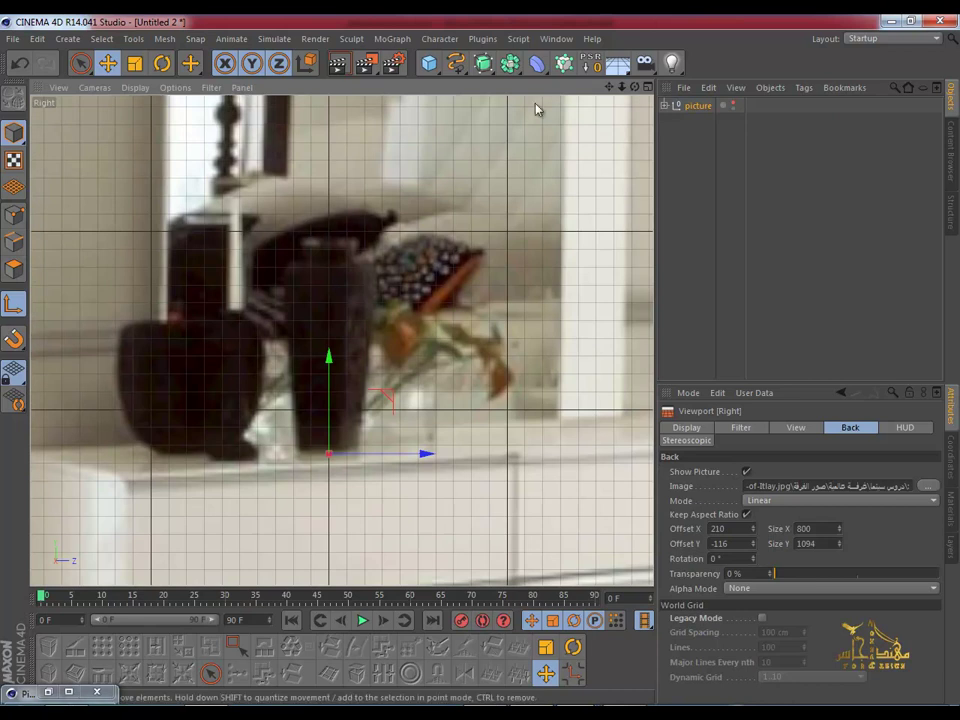
left_click(460, 68)
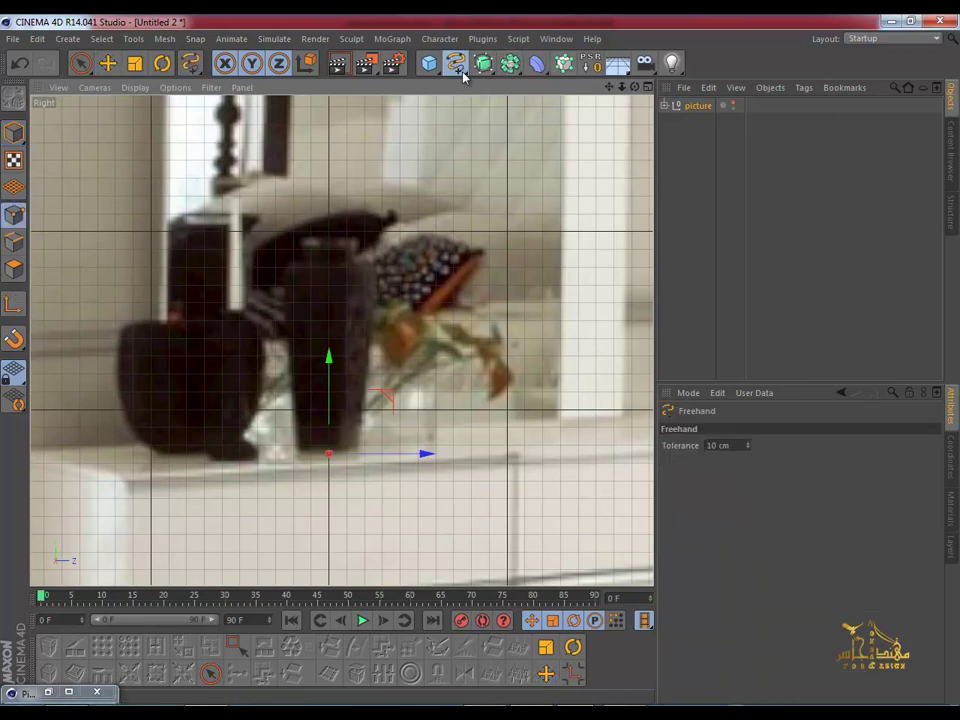
left_click(463, 77)
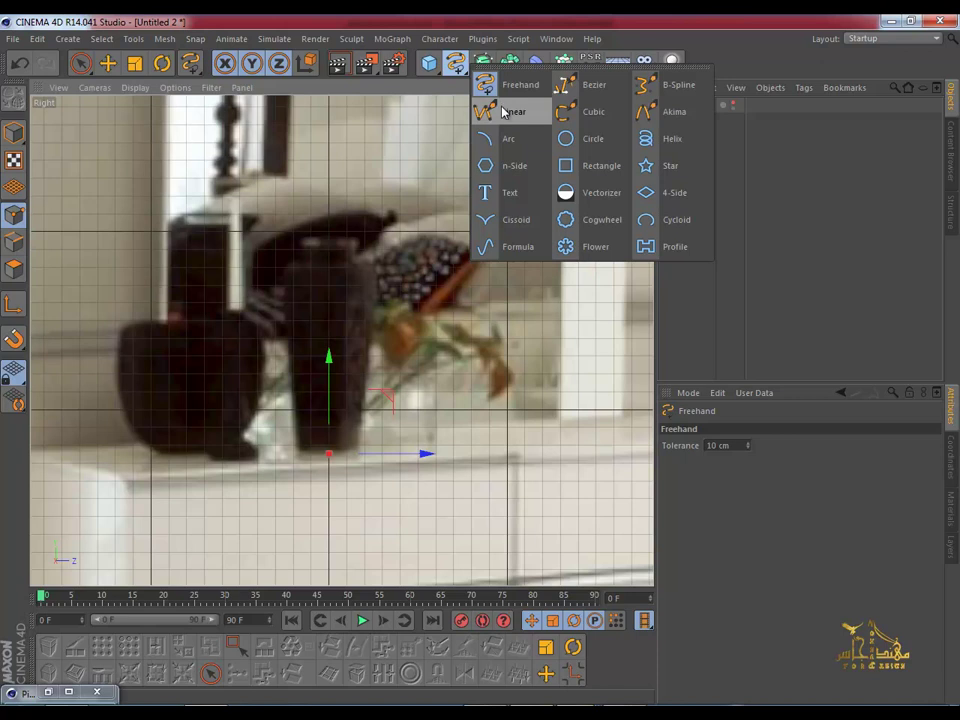
Step: Switch the spline drawing type from Linear to Bezier
left_click(505, 112)
scroll(336, 478, "up", 2)
scroll(340, 445, "up", 2)
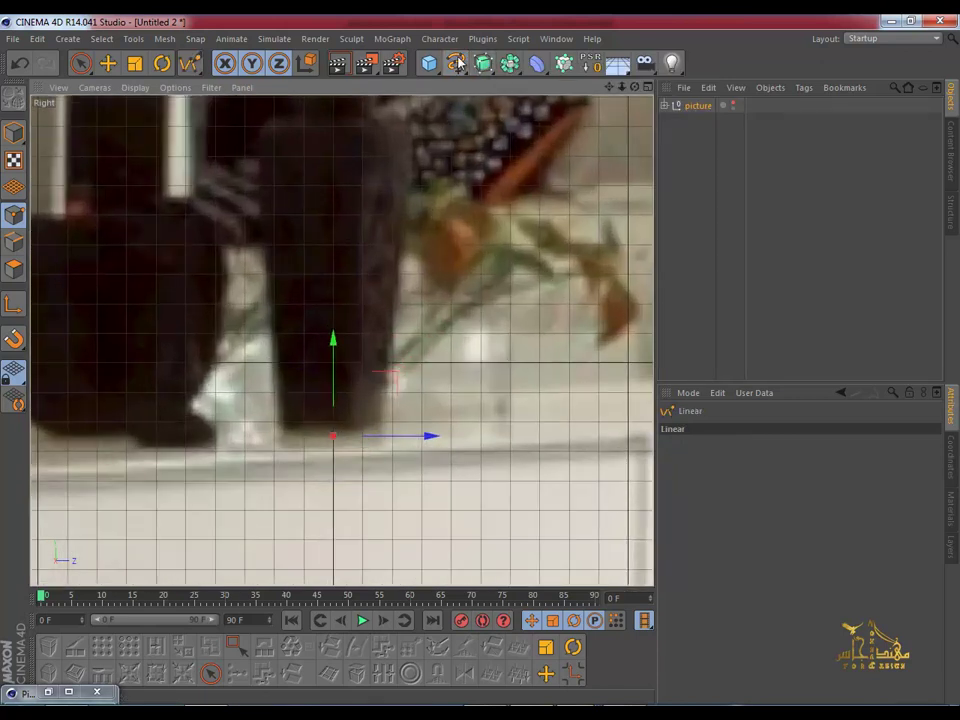
left_click(459, 63)
left_click(577, 88)
scroll(381, 429, "up", 2)
scroll(350, 440, "up", 1)
Step: Place Bezier points from the vase's base, round its bottom corner, up the side to the rim
left_click(324, 444)
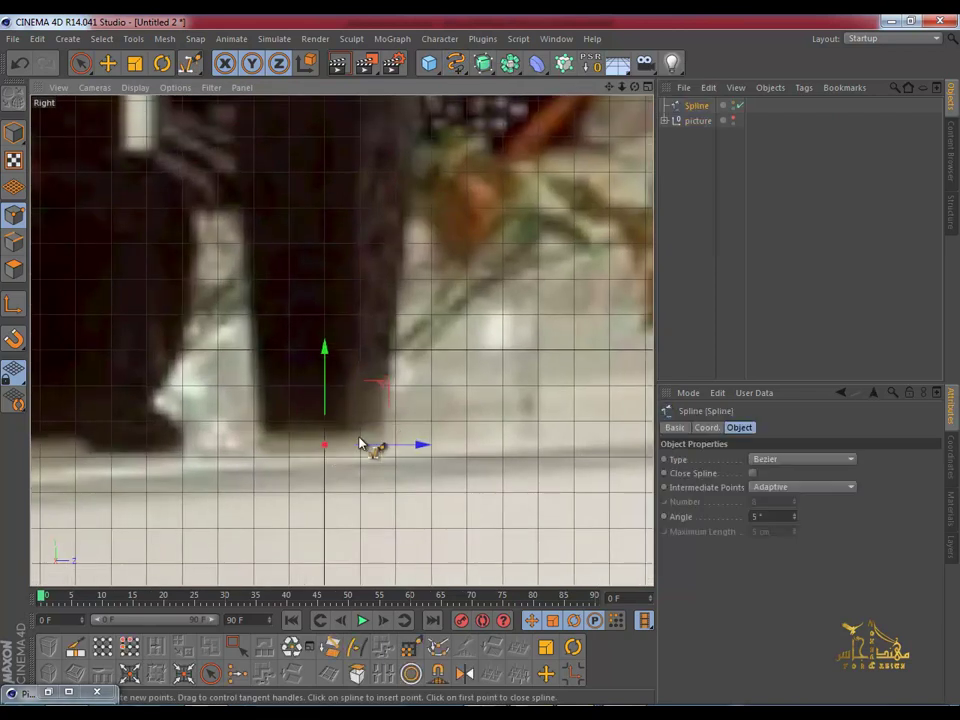
left_click_drag(380, 436, 401, 381)
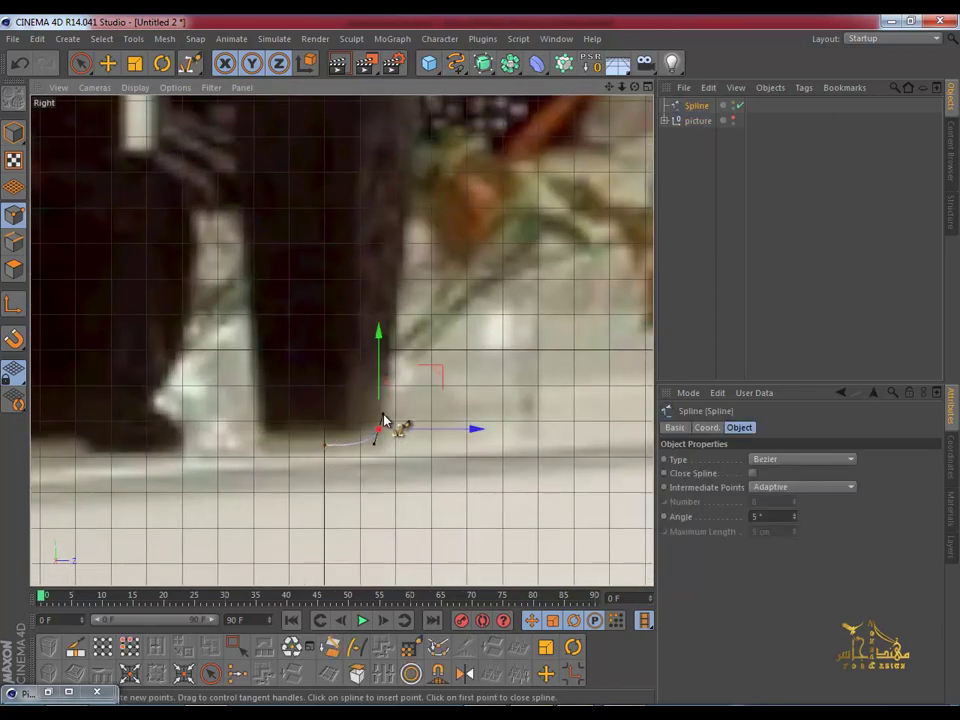
scroll(401, 381, "up", 1)
scroll(395, 370, "up", 1)
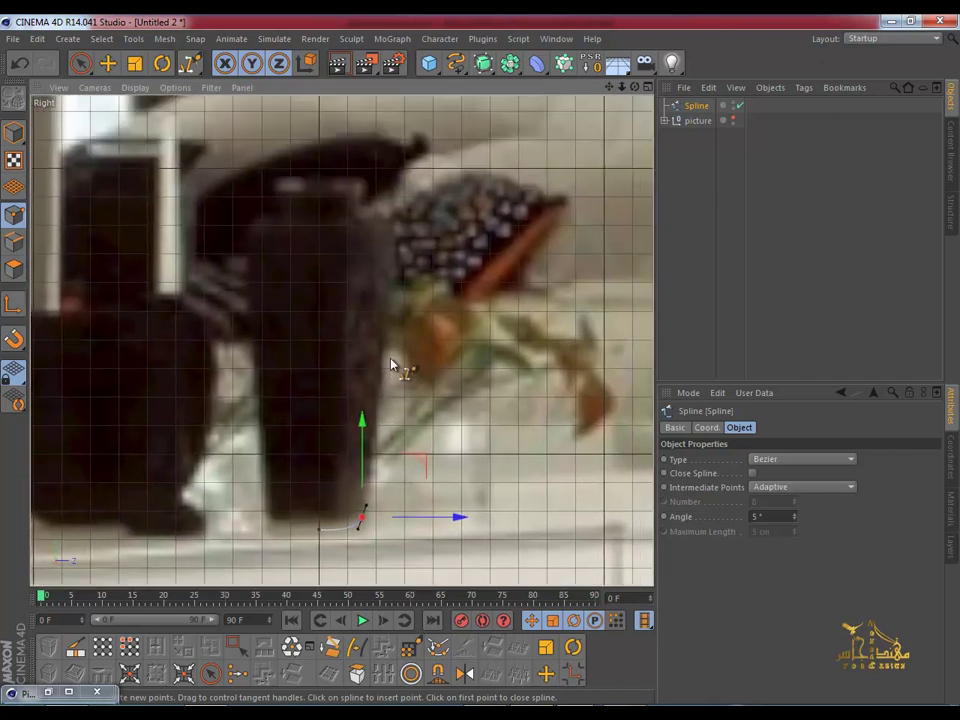
mouse_move(381, 238)
left_mouse_down()
mouse_move(355, 215)
mouse_move(354, 190)
left_mouse_up()
left_click(317, 186)
scroll(312, 242, "down", 2)
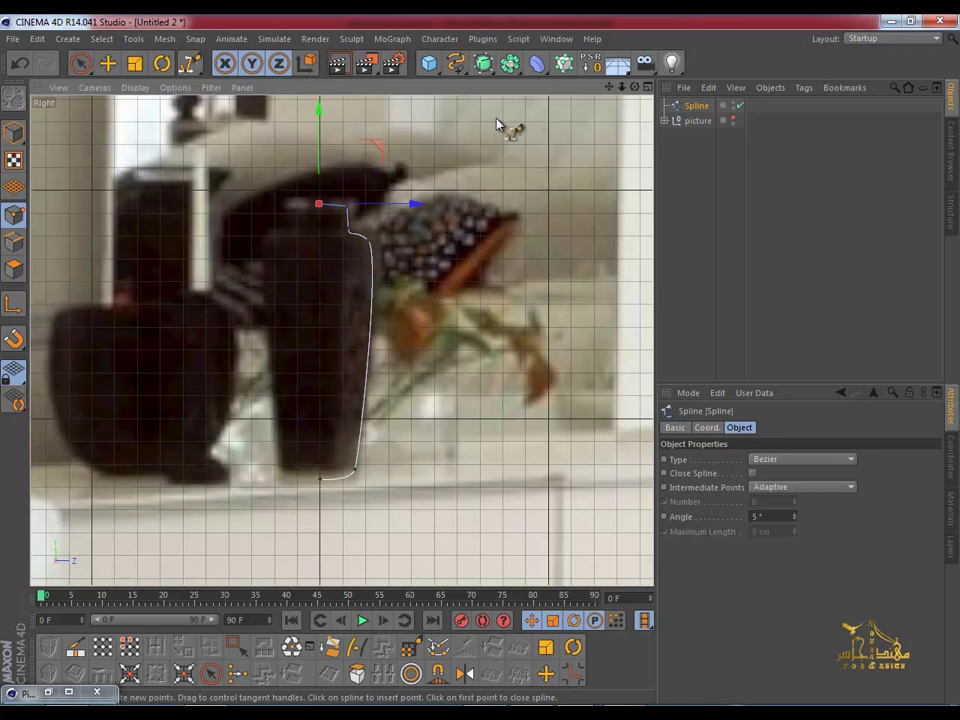
Step: With the Move tool, set the spline's bottom point to Y 0 in the Coordinates tab
left_click(104, 64)
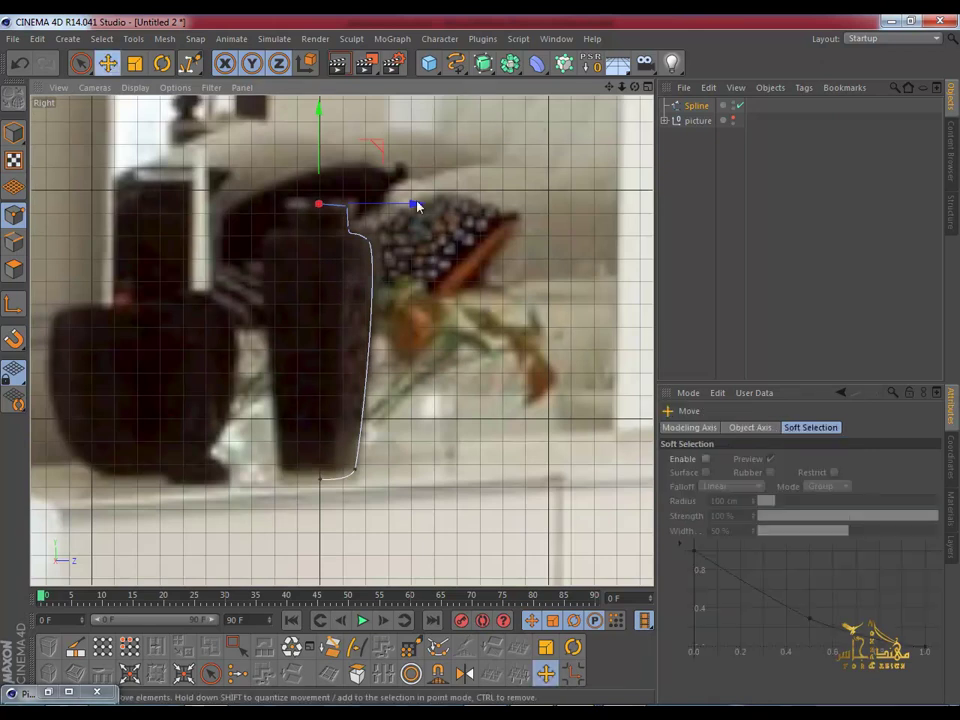
left_click(950, 453)
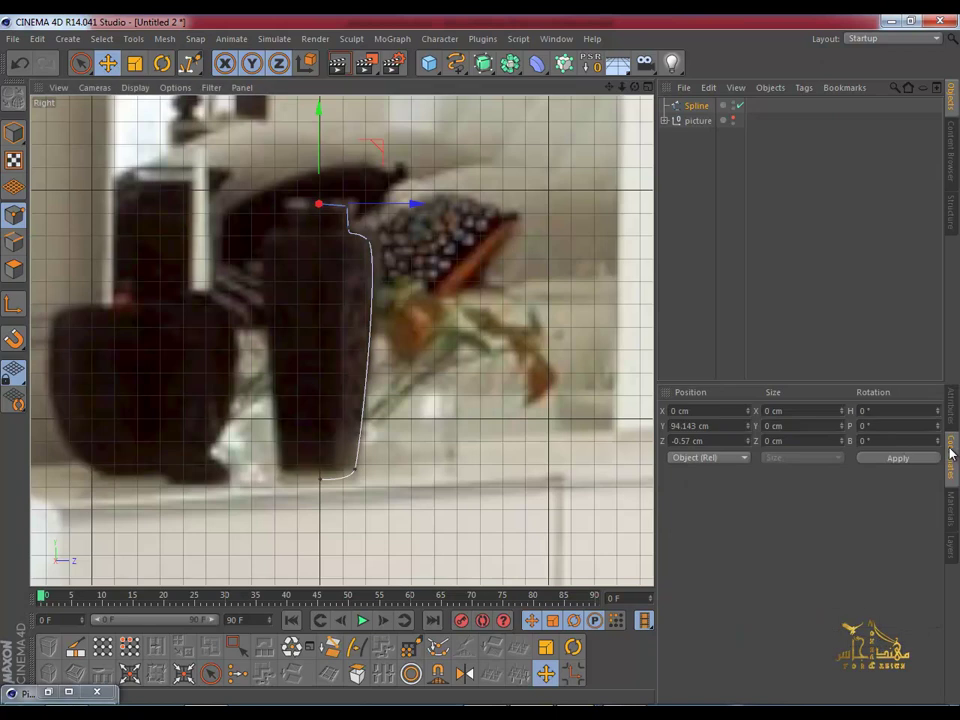
left_click(320, 479)
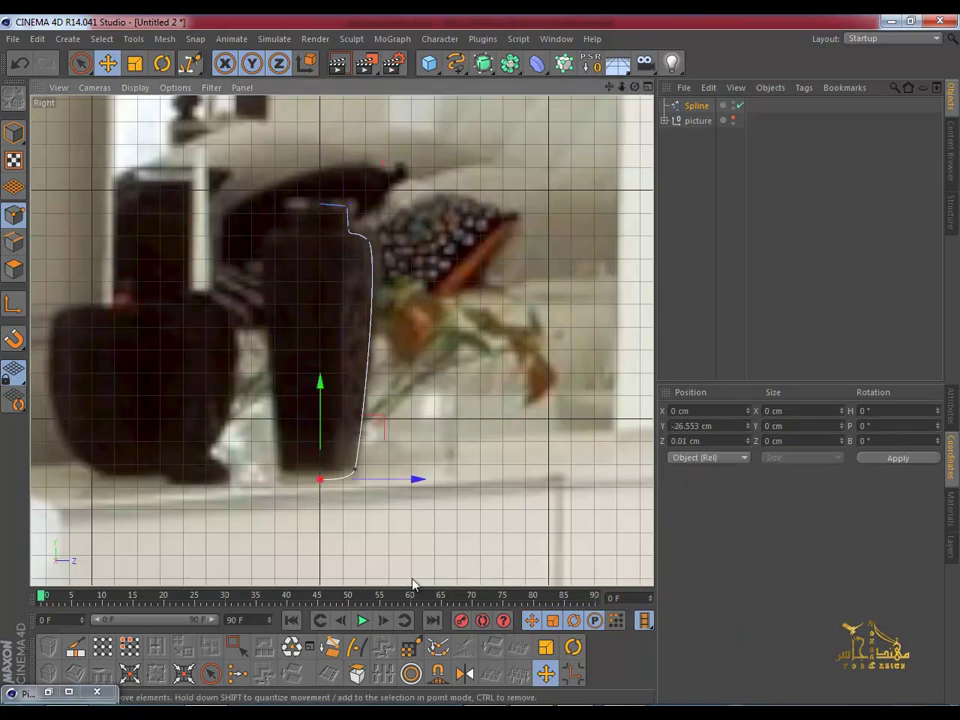
left_click(708, 440)
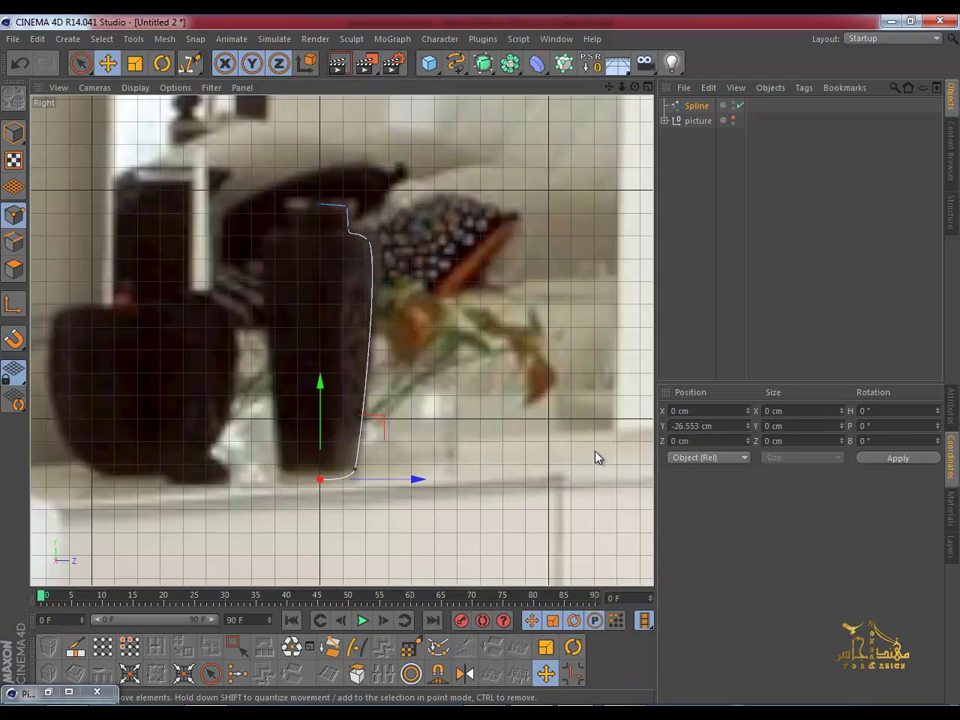
left_click(705, 425)
type("0")
key("Return")
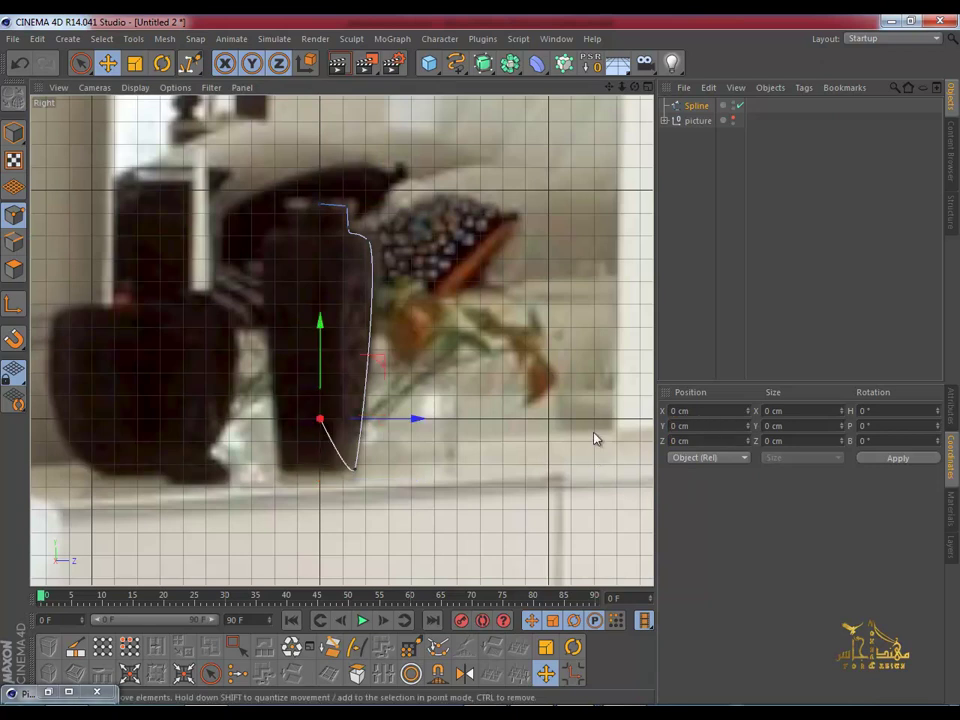
Step: Adjust the lowest point and shift the background photo's Y offset to -94
left_click(354, 470)
left_click_drag(354, 395, 380, 388)
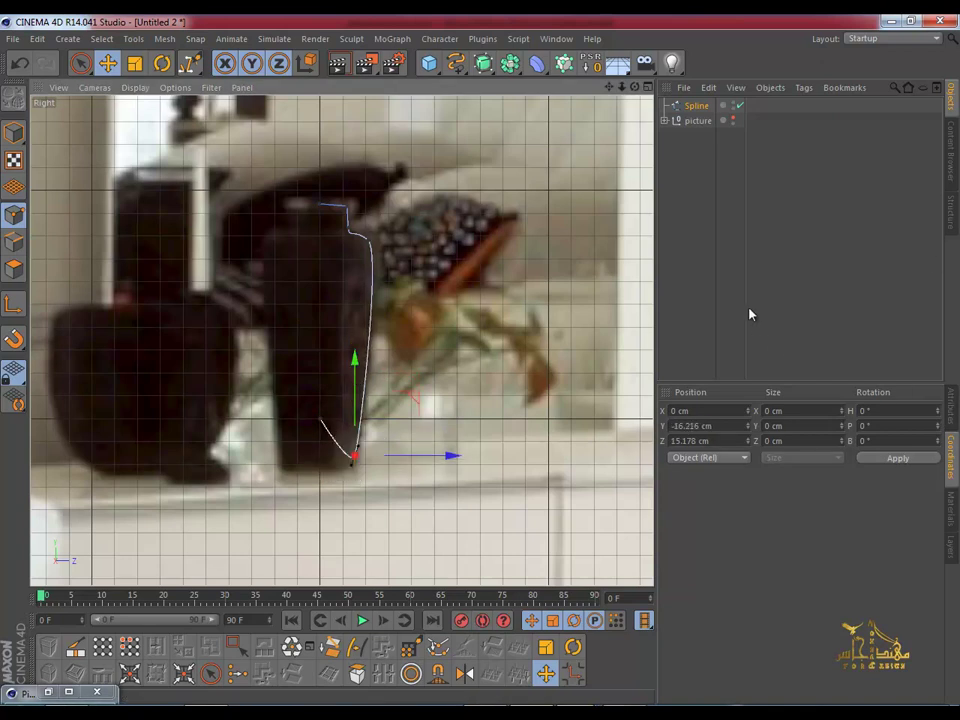
key("shift+v")
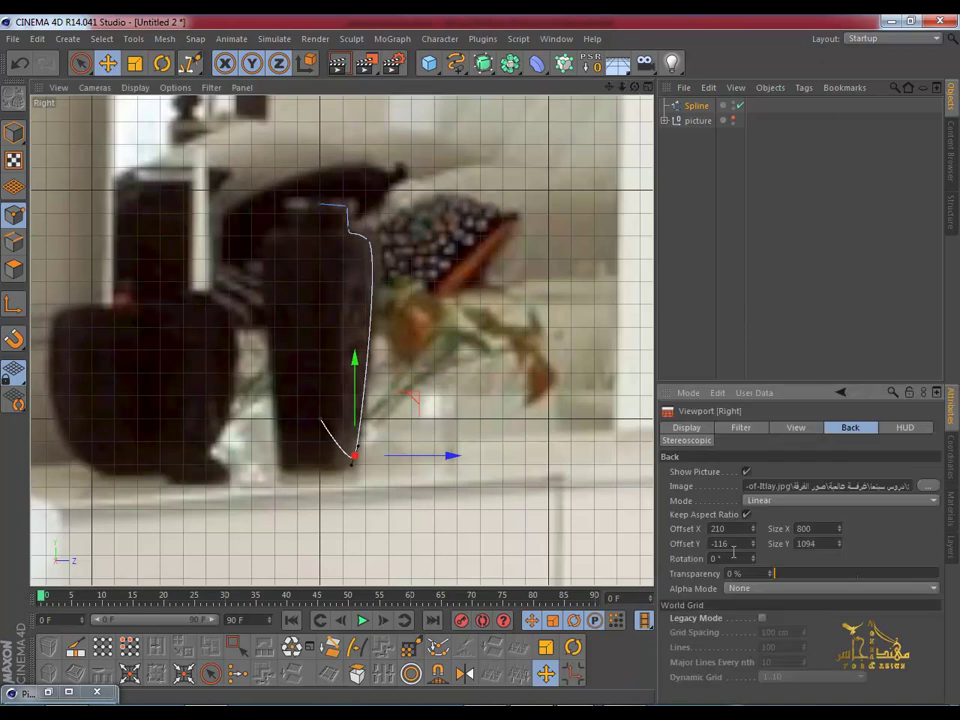
left_click_drag(755, 544, 755, 544)
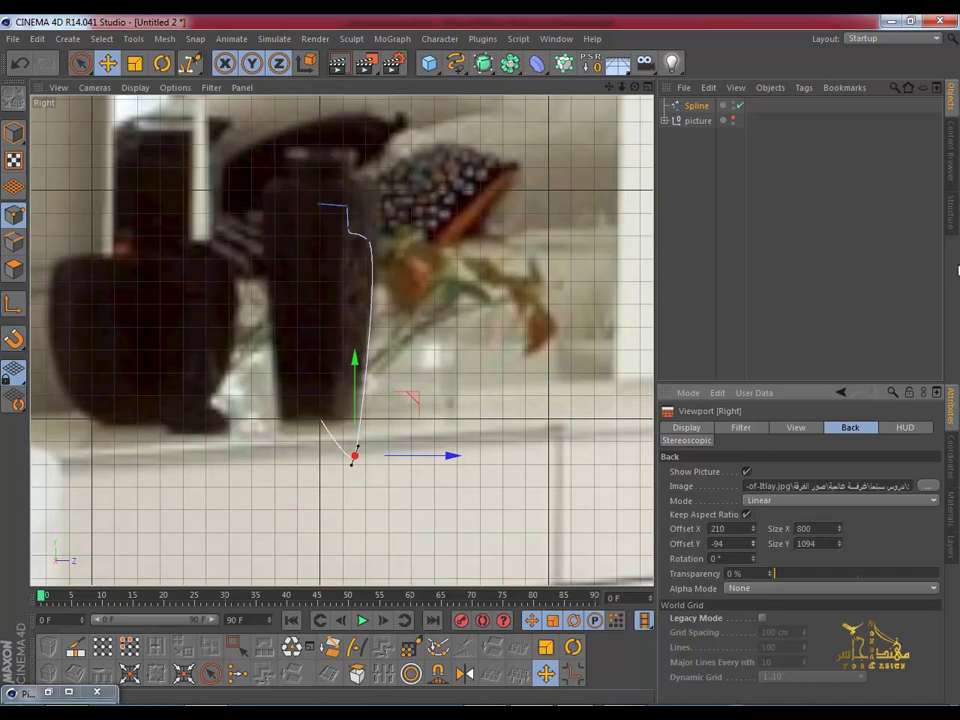
Step: Try a depth of 0 for the point, undo it, and reconfirm the bottom point's height of 0
left_click(952, 455)
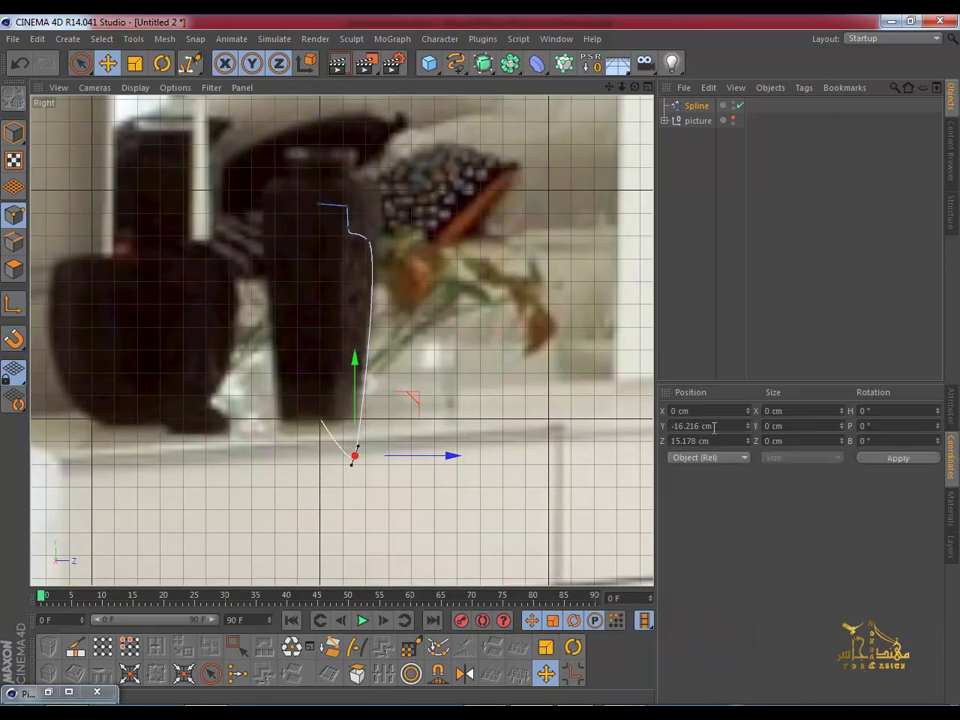
key("Return")
type("0")
key("Return")
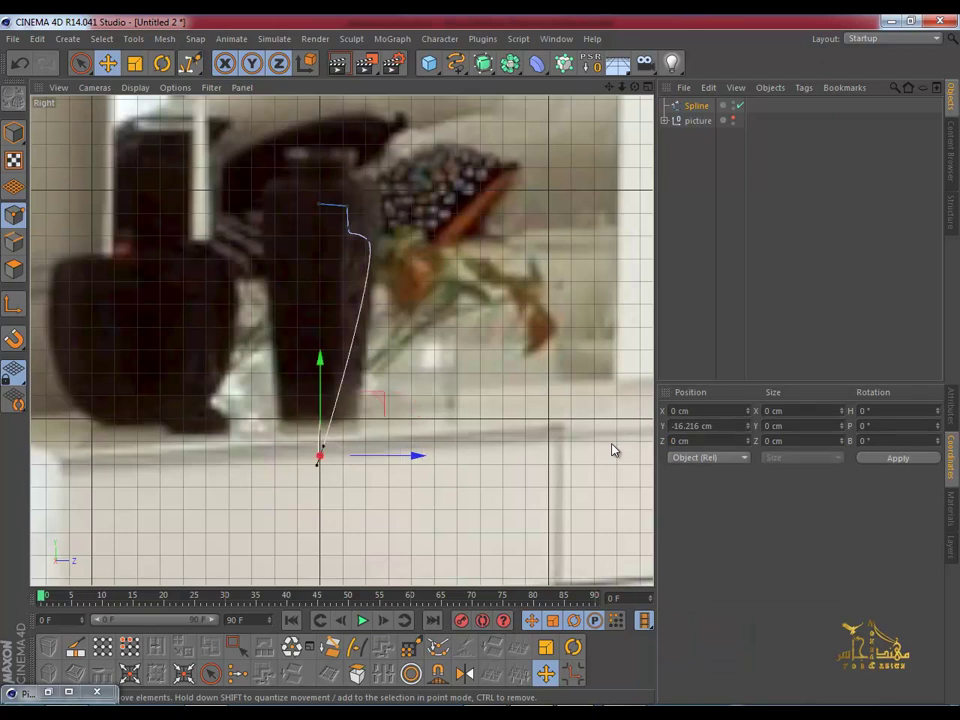
key("ctrl+z")
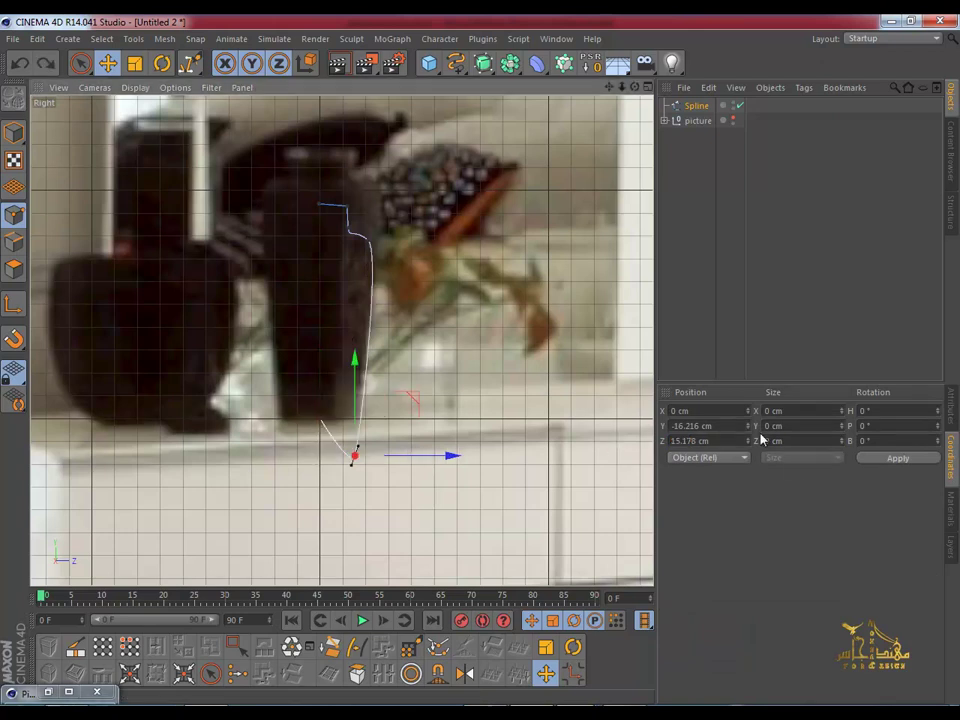
type("0")
key("Return")
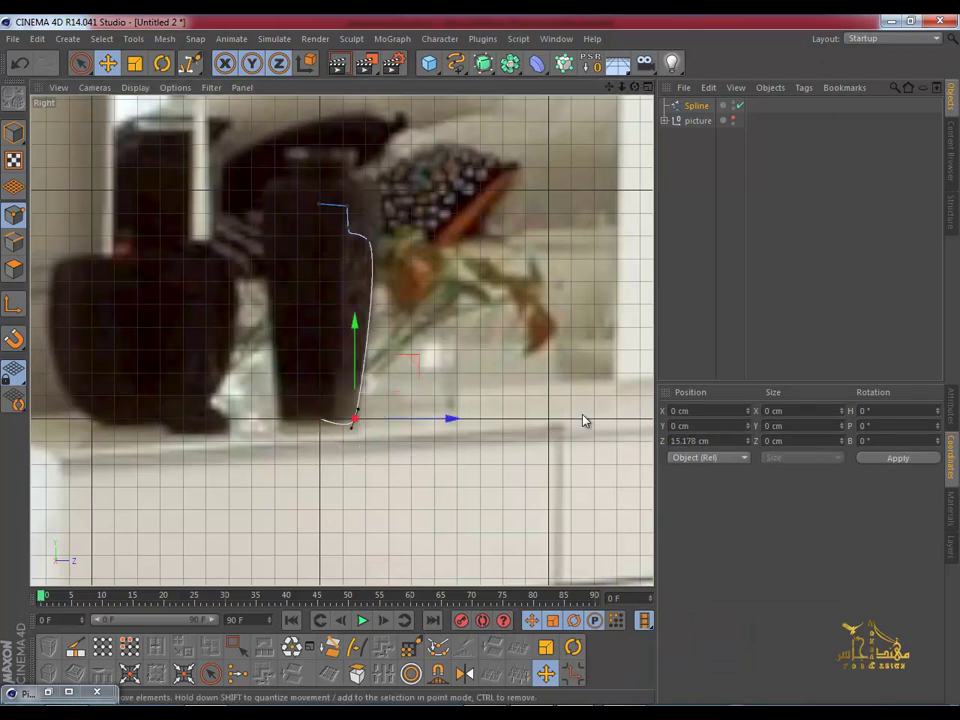
scroll(368, 399, "up", 2)
scroll(372, 396, "up", 2)
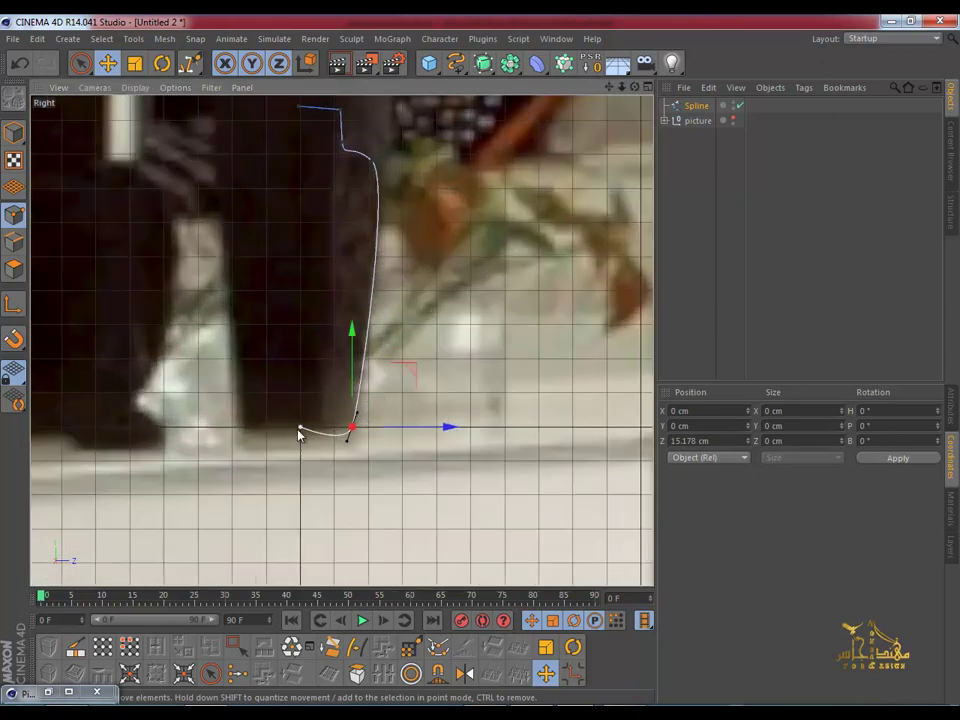
Step: Box-select the two bottom spline points and align them to a single depth
left_click(81, 66)
left_click(118, 111)
left_click_drag(466, 385, 210, 454)
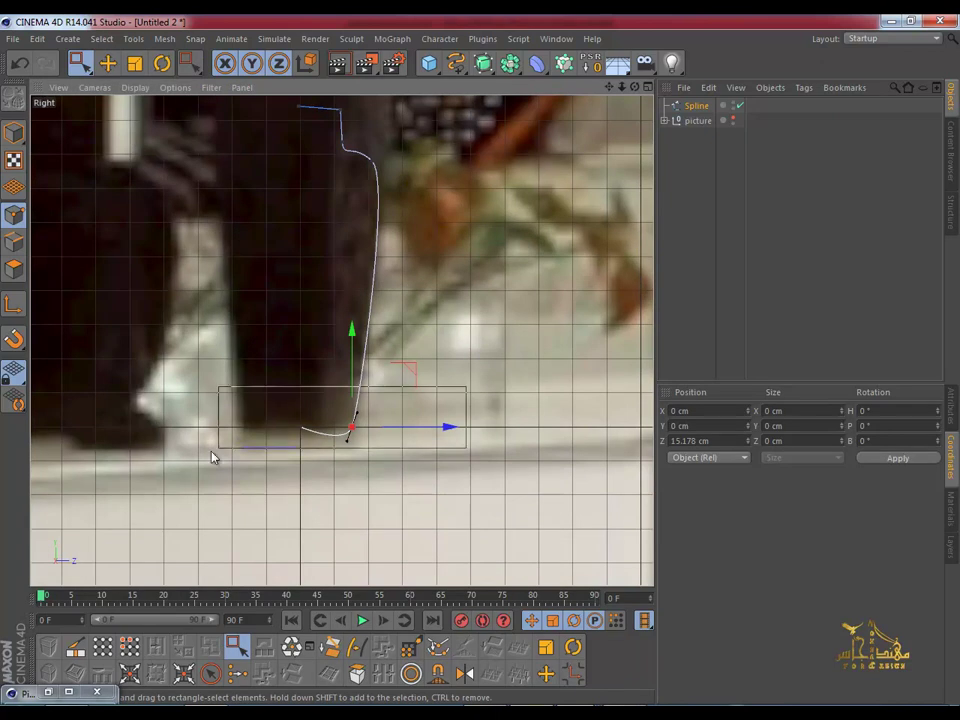
left_click(733, 441)
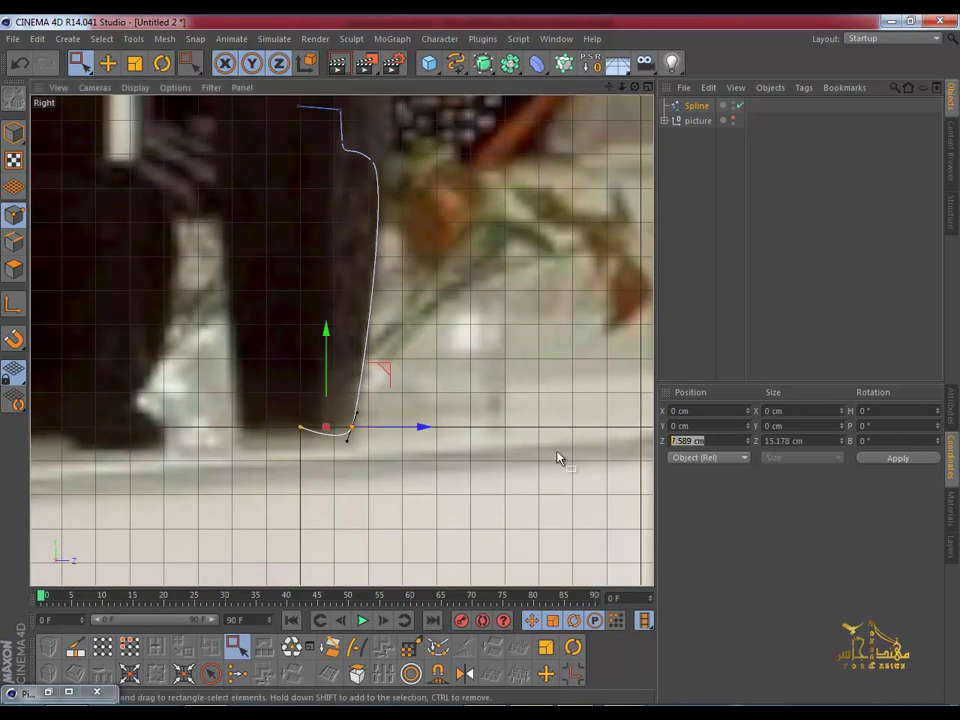
type("0")
key("Return")
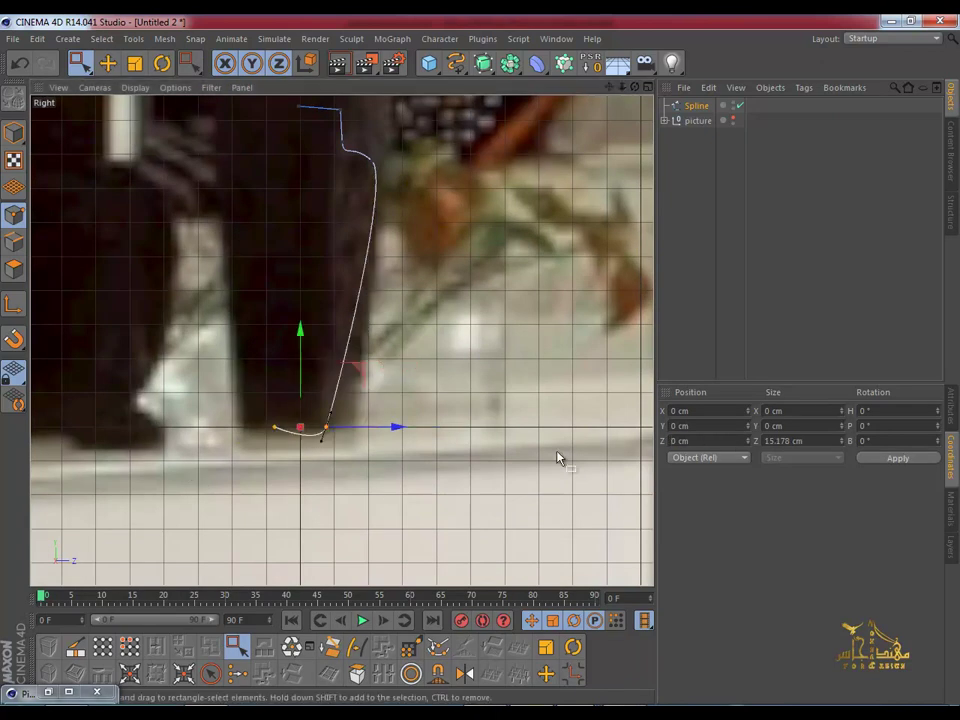
key("ctrl+z")
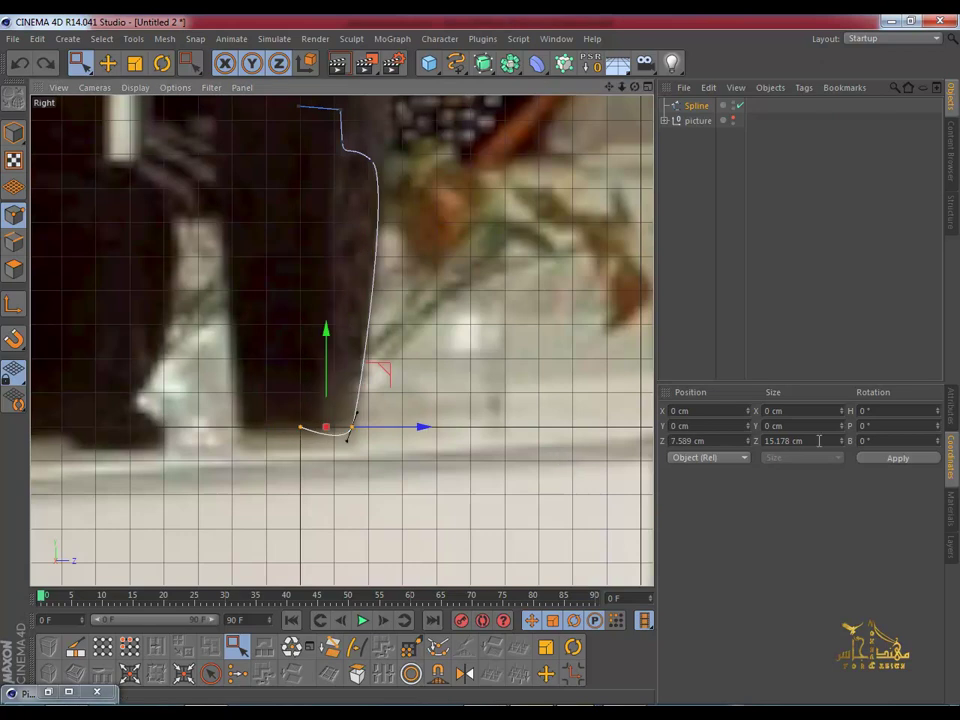
left_click(818, 440)
key("Return")
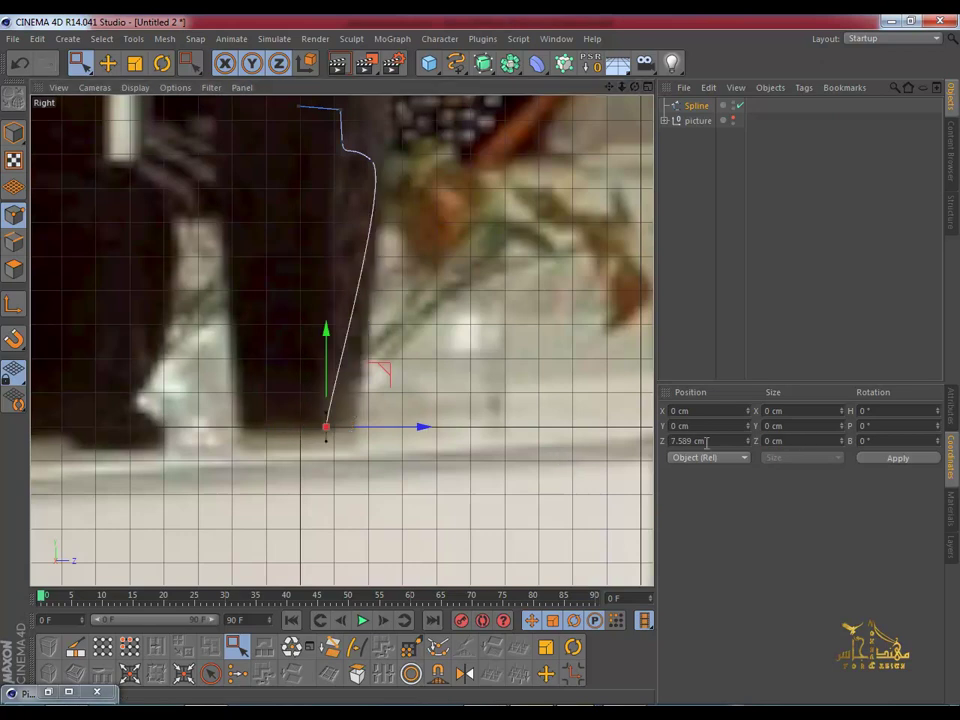
Step: Give the vase profile's bottom point Hard Interpolation for a sharp corner
scroll(419, 416, "up", 2)
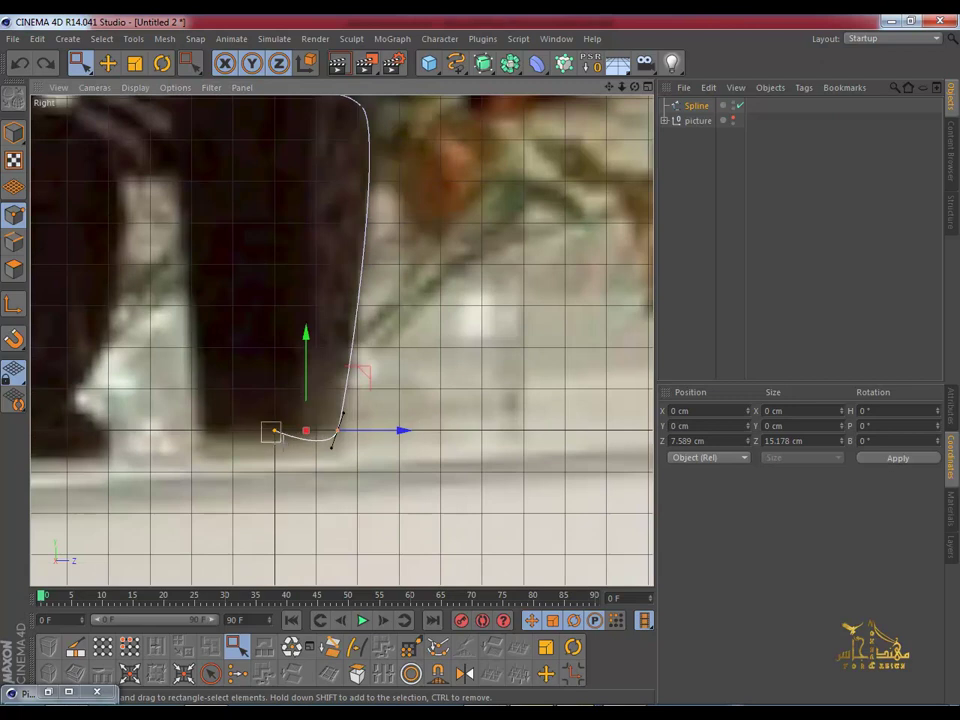
left_click(275, 431)
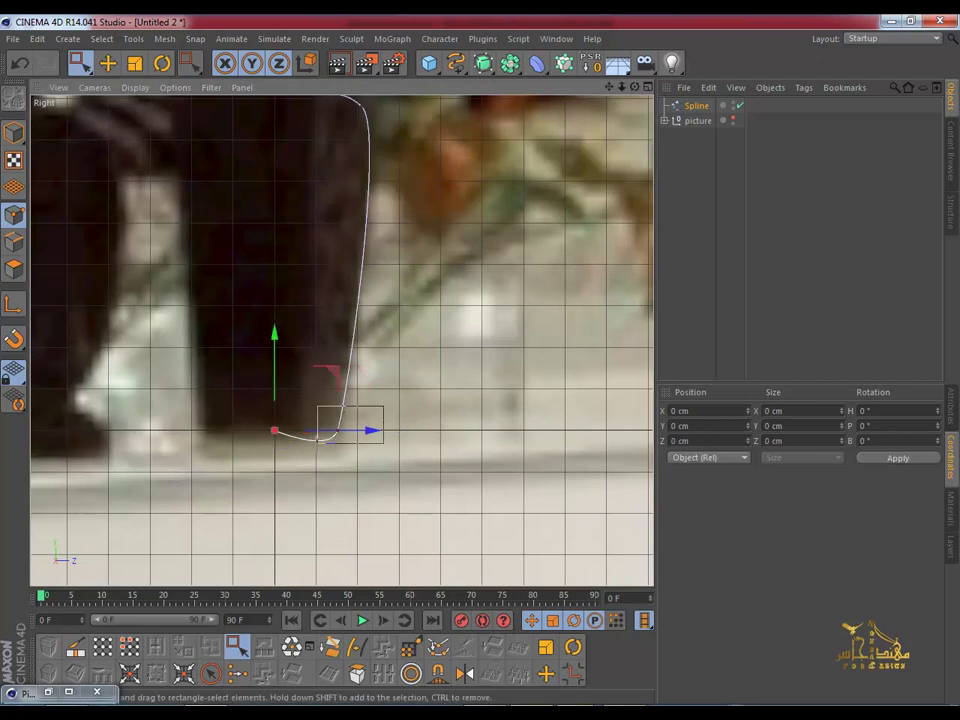
left_click_drag(318, 406, 383, 443)
left_click(727, 441)
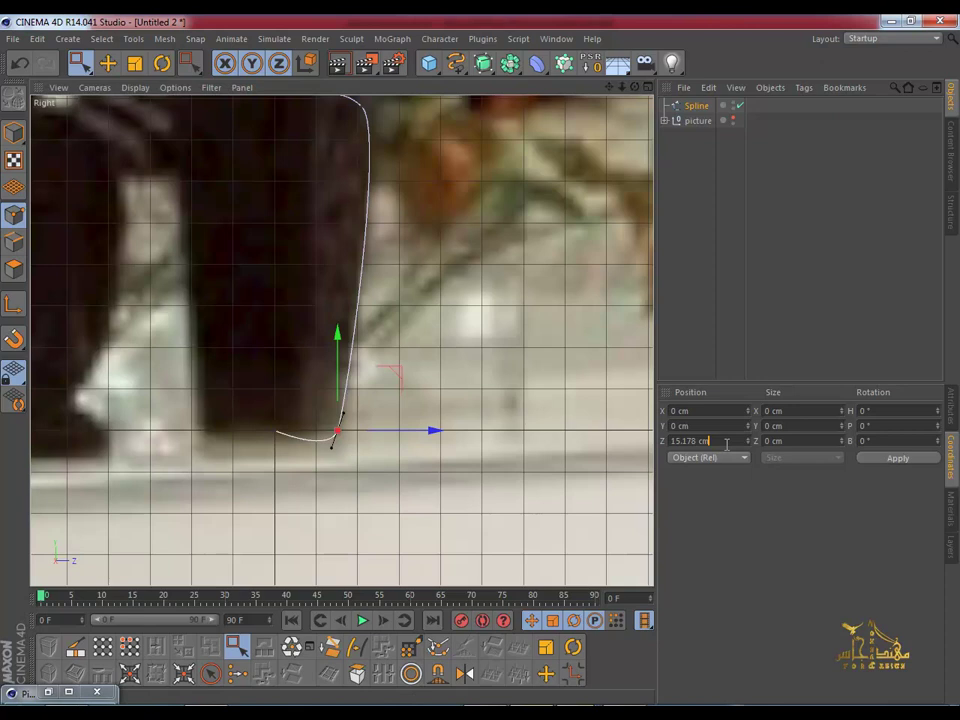
right_click(333, 425)
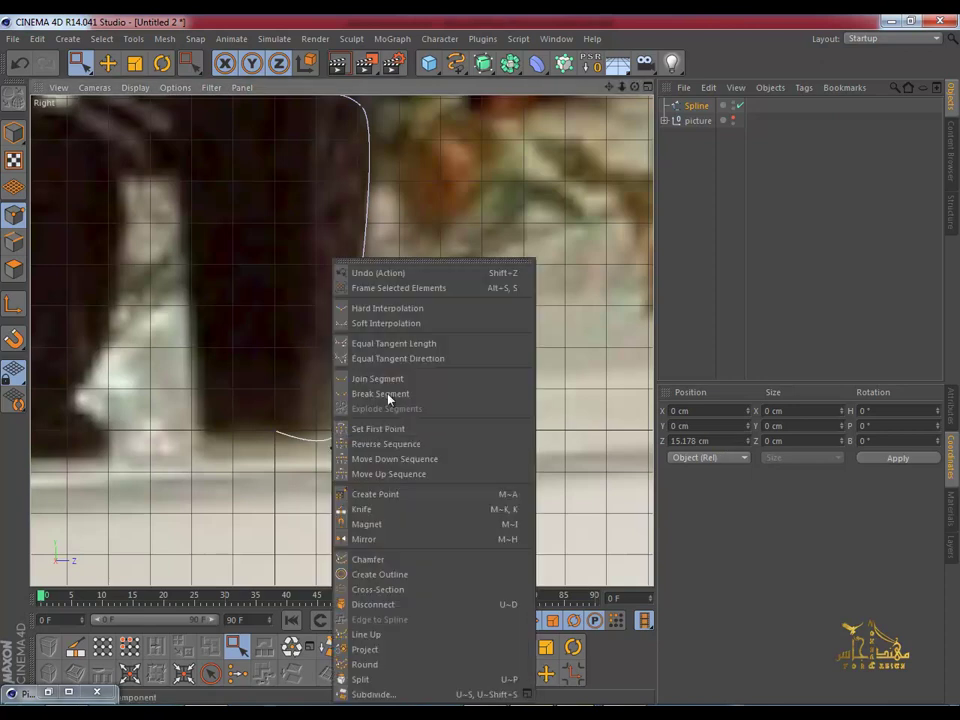
left_click(390, 315)
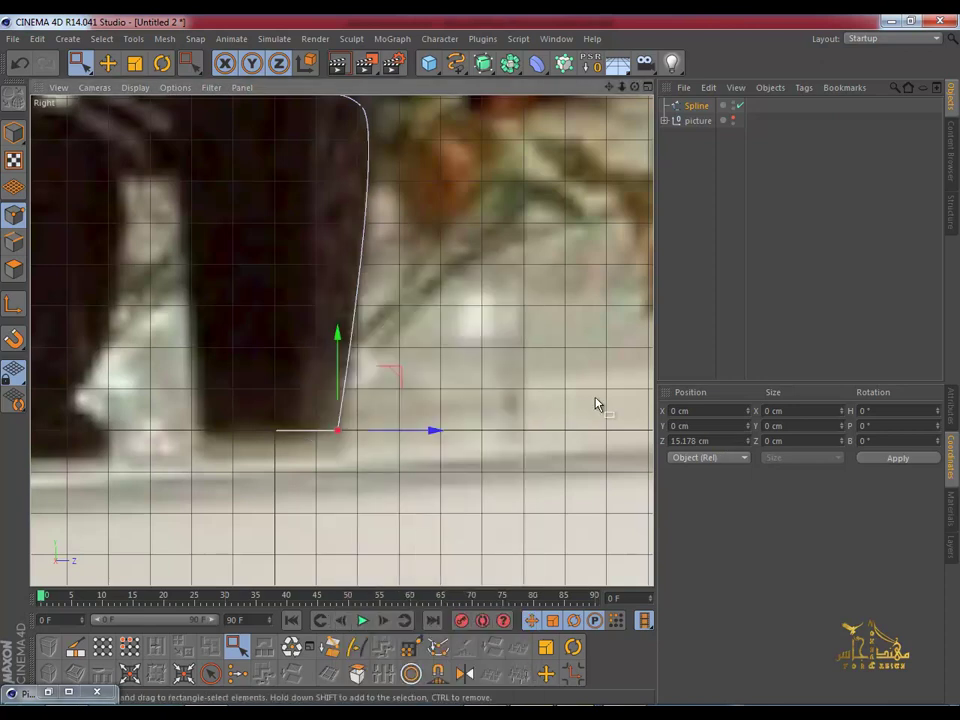
Step: Pan to show more of the profile and bring up the NURBS generators for a Lathe NURBS
scroll(365, 415, "down", 1)
scroll(372, 406, "down", 2)
scroll(379, 399, "down", 1)
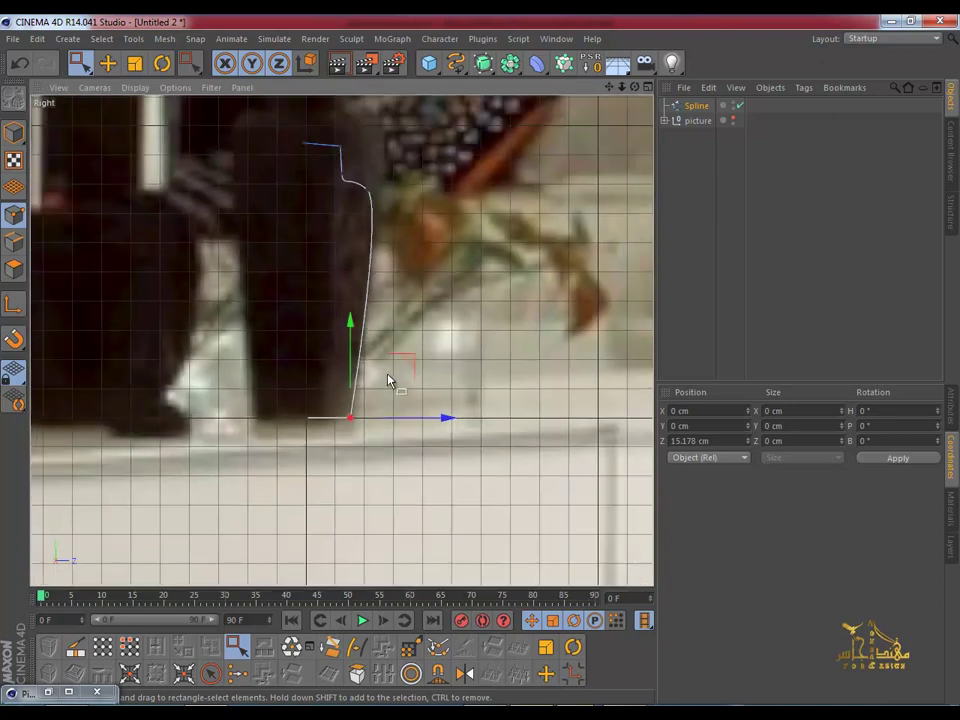
scroll(410, 410, "down", 1)
scroll(410, 400, "up", 1)
scroll(390, 330, "up", 1)
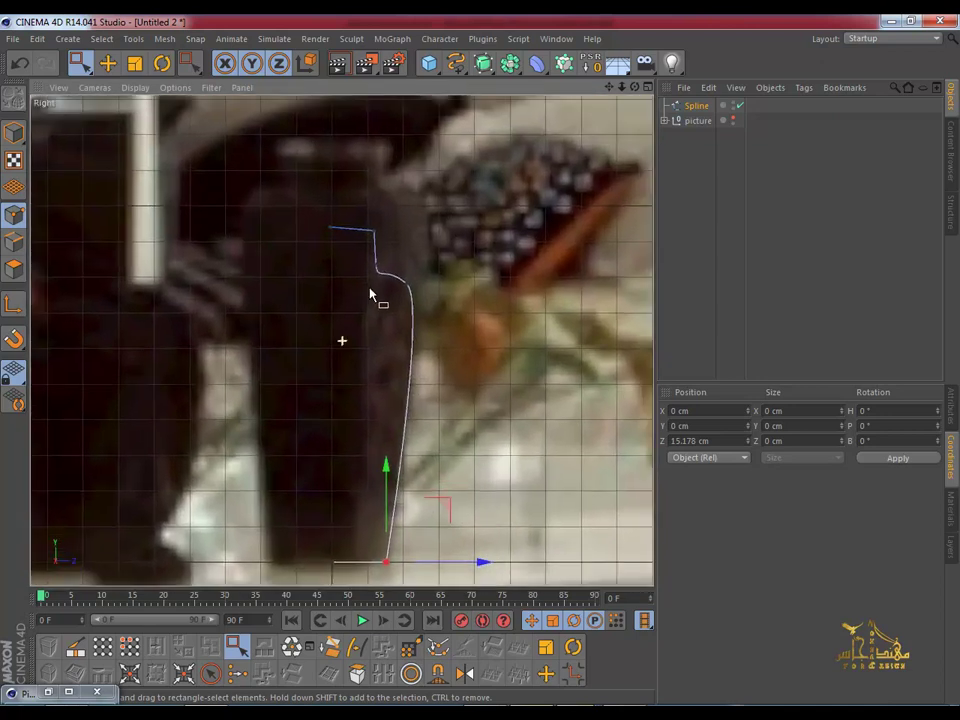
scroll(385, 315, "up", 1)
mouse_move(392, 330)
middle_mouse_down("alt")
mouse_move(411, 237)
mouse_move(386, 235)
middle_mouse_up("alt")
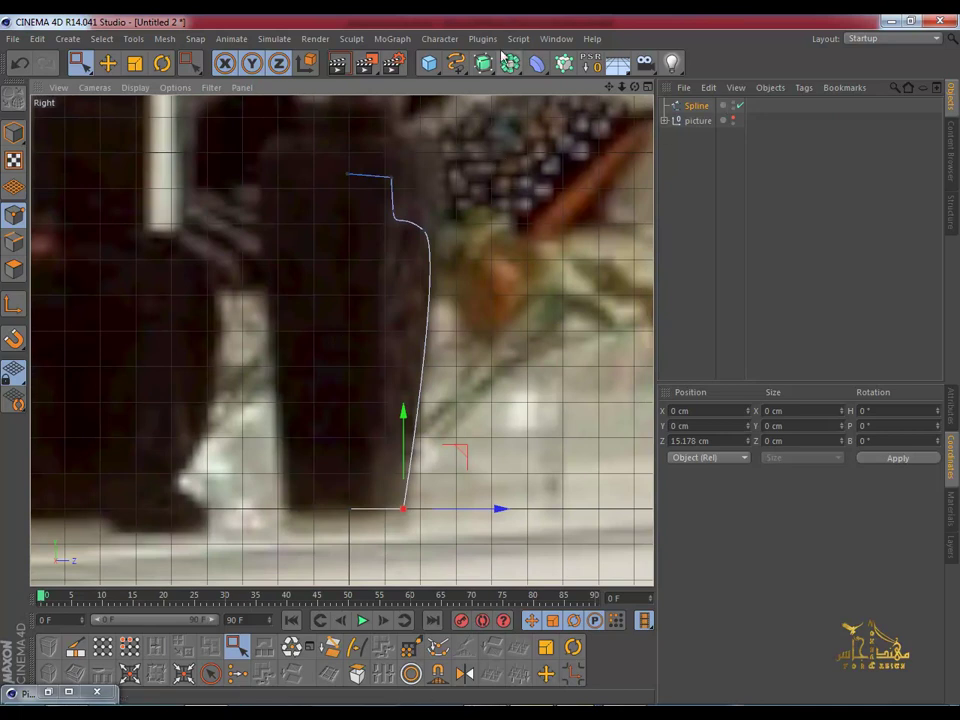
left_click_drag(483, 63, 552, 113)
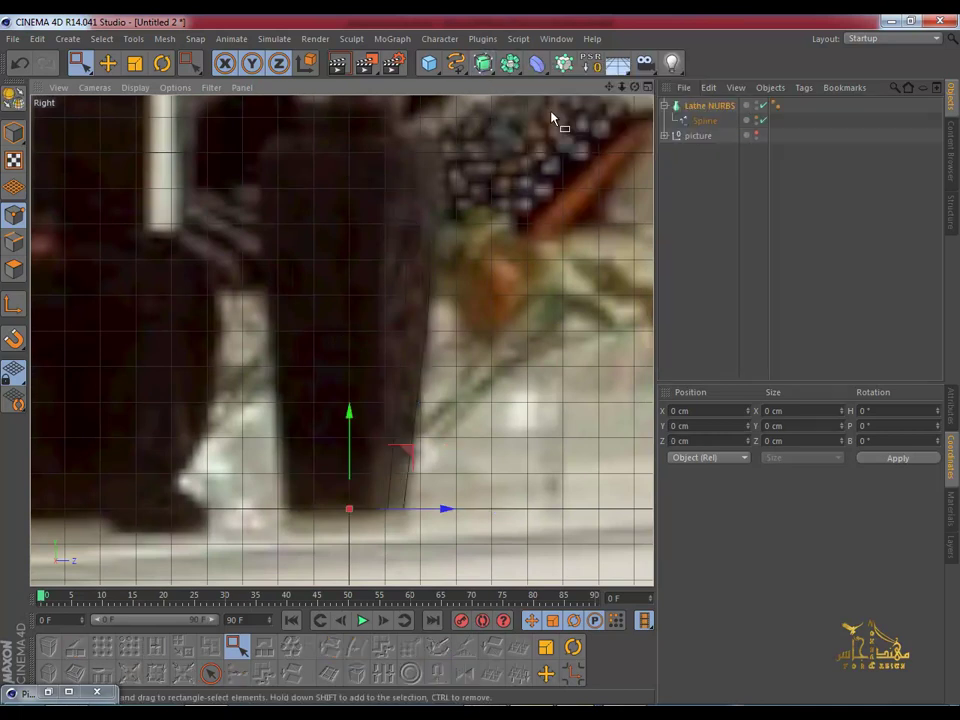
Step: Inspect the lathed vase in a full-size Perspective view, then return to four views
middle_click(328, 257)
middle_click(212, 230)
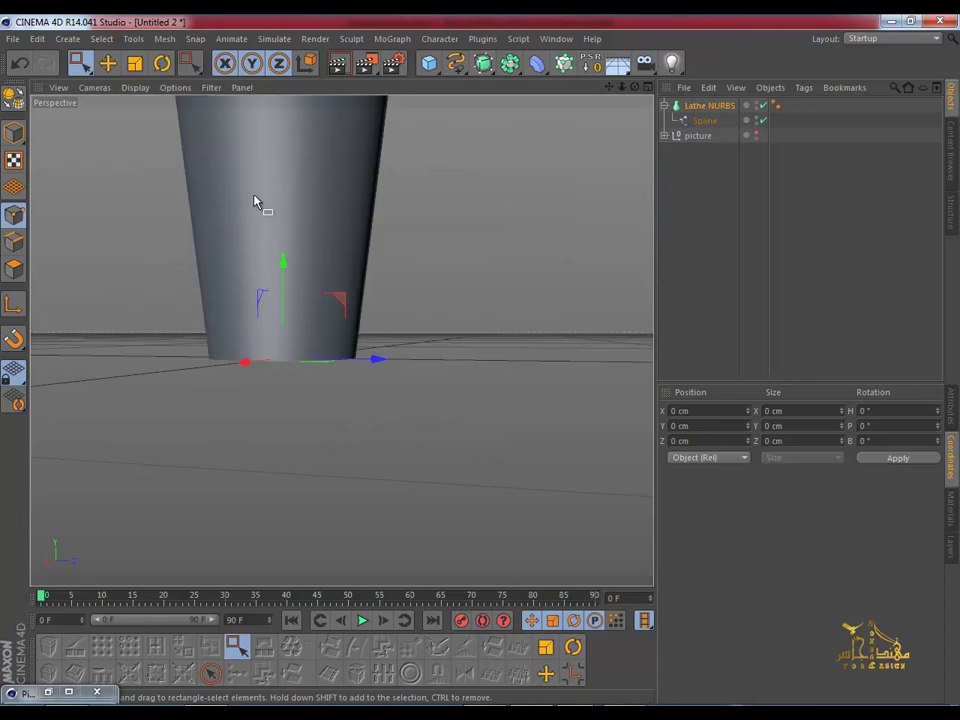
mouse_move(257, 206)
left_mouse_down("alt")
mouse_move(300, 154)
mouse_move(268, 342)
mouse_move(304, 525)
mouse_move(287, 450)
left_mouse_up("alt")
middle_click(362, 296)
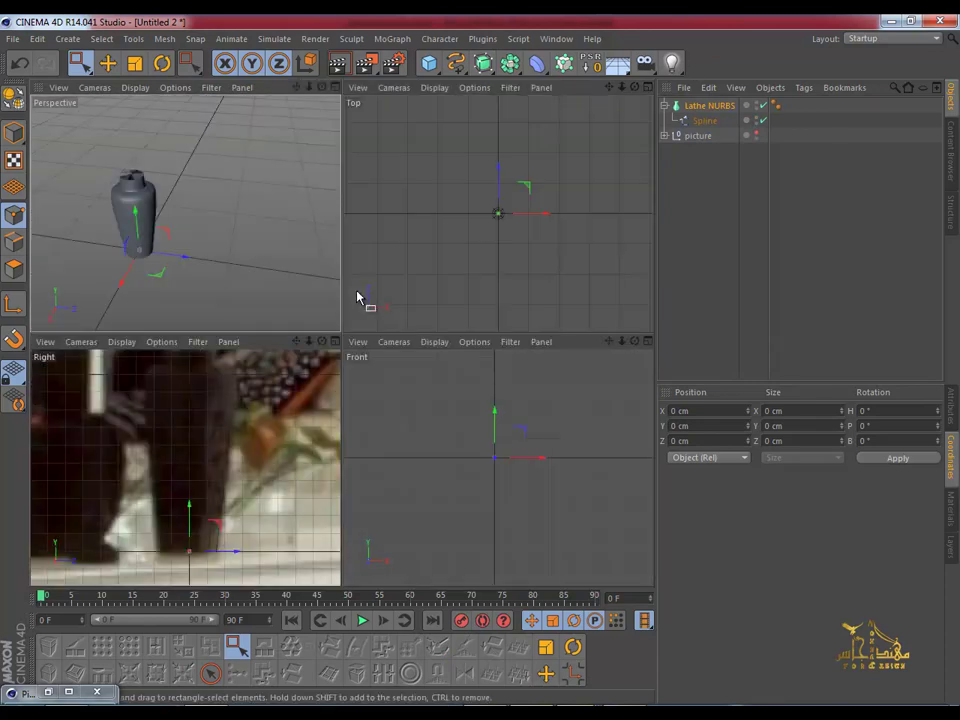
scroll(458, 531, "down", 3)
scroll(488, 463, "up", 2)
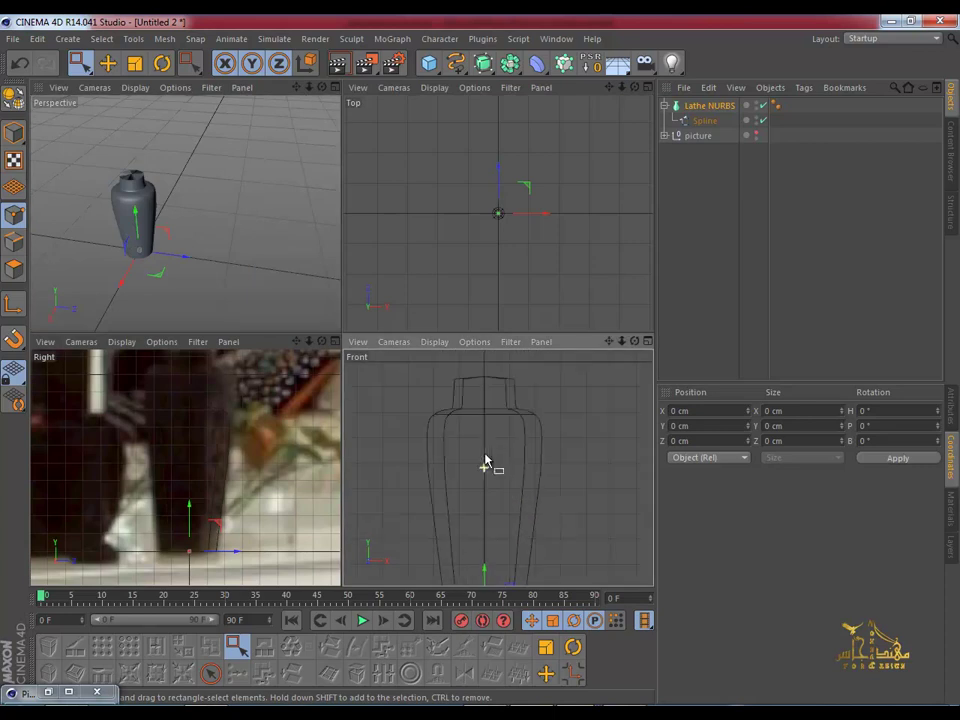
Step: Select the profile spline and move its neck-top point to X -0.454 cm
left_click(697, 121)
scroll(465, 405, "up", 1)
scroll(470, 440, "up", 2)
scroll(470, 441, "up", 2)
left_click(440, 459)
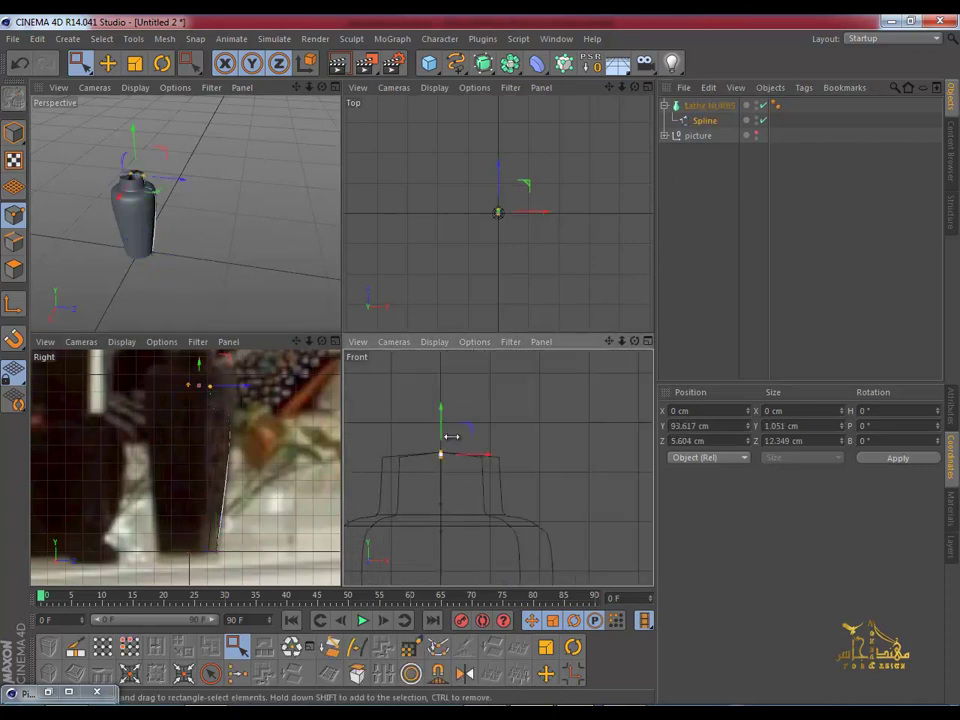
mouse_move(451, 464)
left_mouse_down()
mouse_move(467, 465)
mouse_move(444, 465)
left_mouse_up()
mouse_move(475, 470)
middle_mouse_down()
mouse_move(497, 467)
mouse_move(453, 493)
middle_mouse_up()
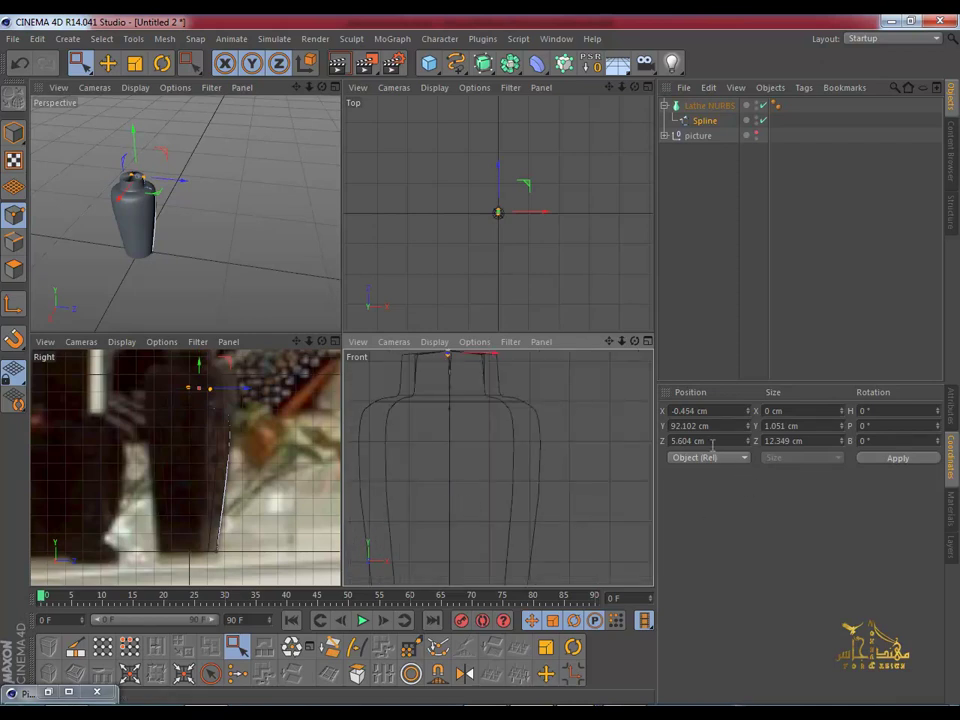
Step: In the enlarged Front view, set the top point's X position to 0 cm
middle_click(477, 458)
scroll(476, 458, "down", 1)
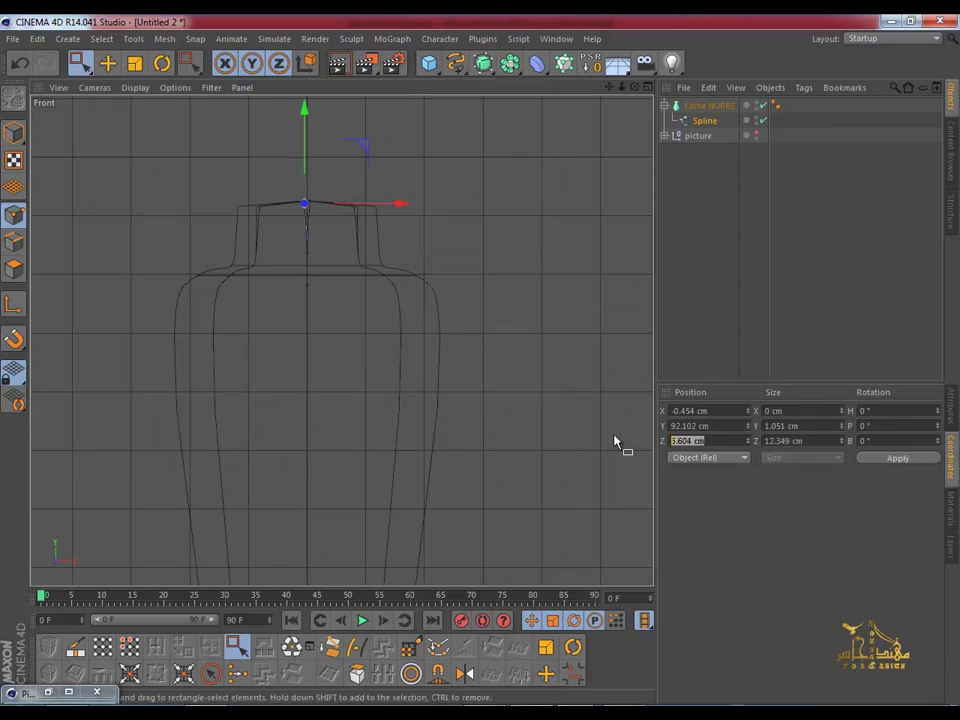
type("0")
key("Return")
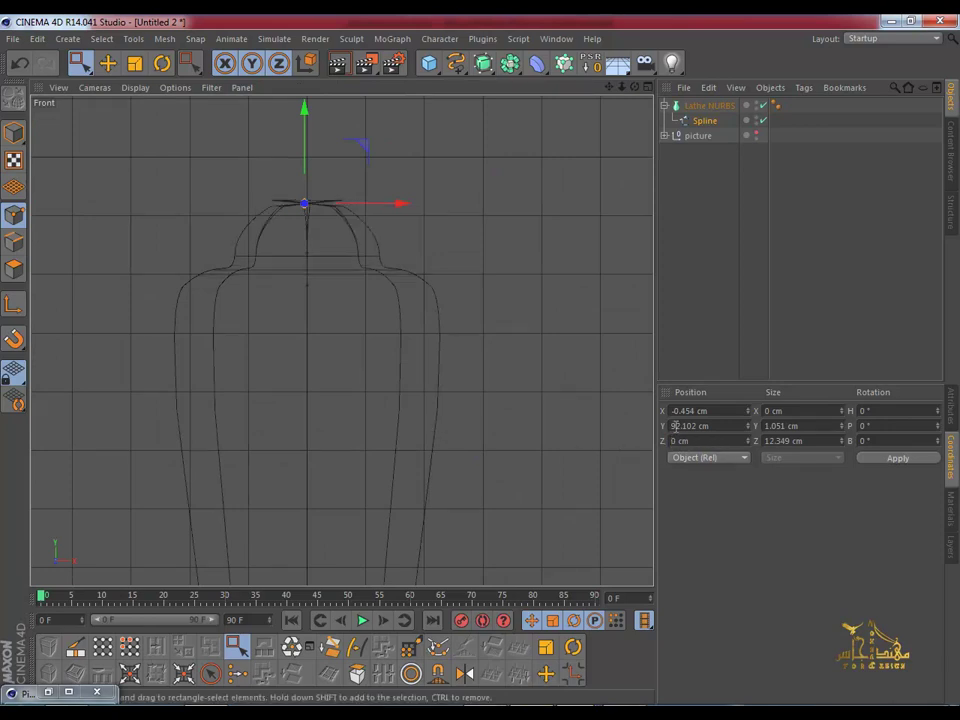
left_click(714, 425)
key("ctrl+z")
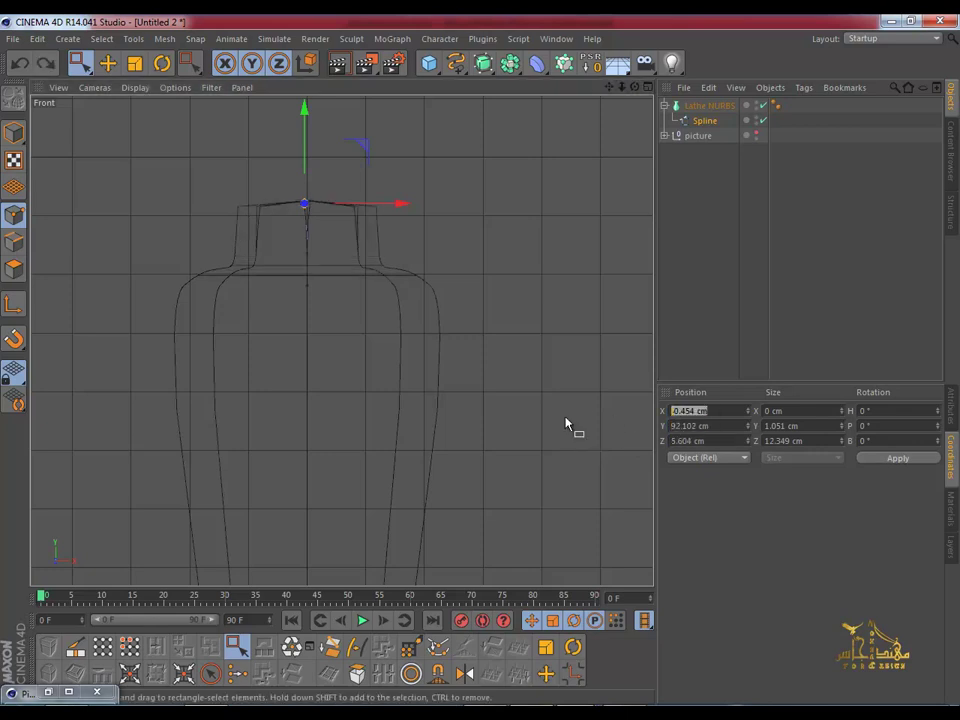
type("0")
key("Return")
Step: Set the very top profile point's Z to 0 cm and check the flat cap in Perspective
middle_click(349, 371)
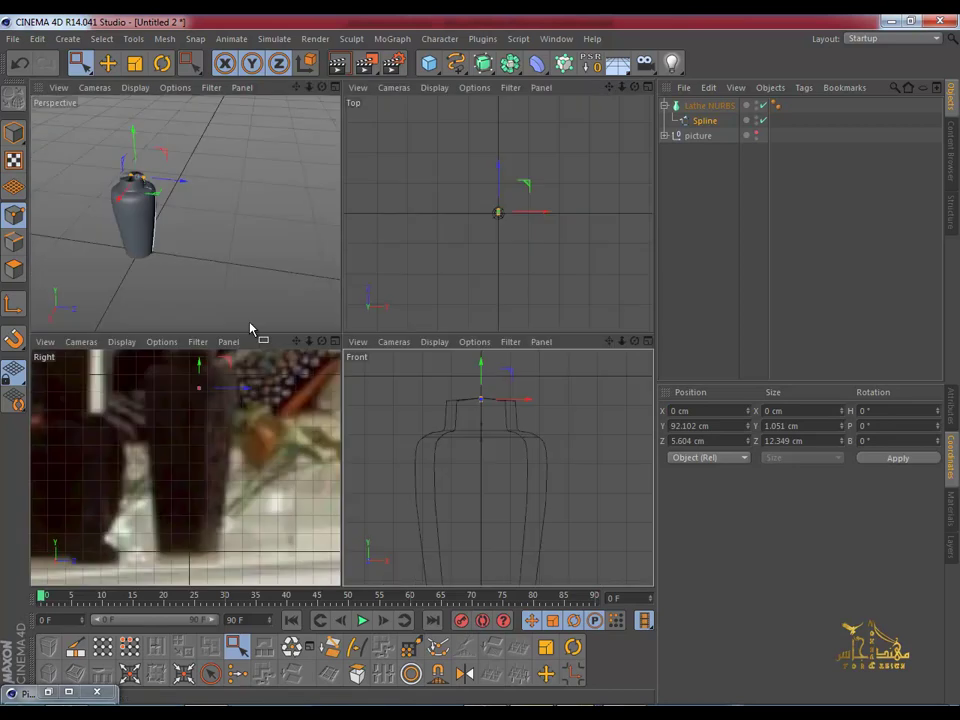
middle_click(250, 328)
mouse_move(250, 328)
left_mouse_down("alt")
mouse_move(242, 450)
mouse_move(236, 338)
mouse_move(245, 283)
left_mouse_up("alt")
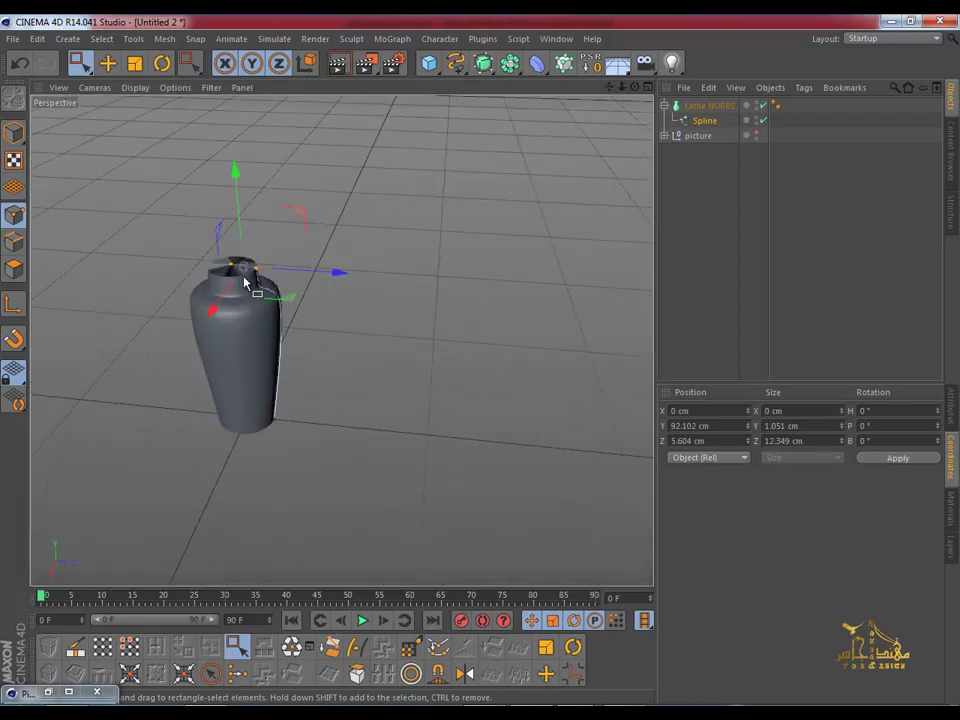
scroll(245, 283, "up", 2)
scroll(246, 272, "up", 3)
left_click(216, 254)
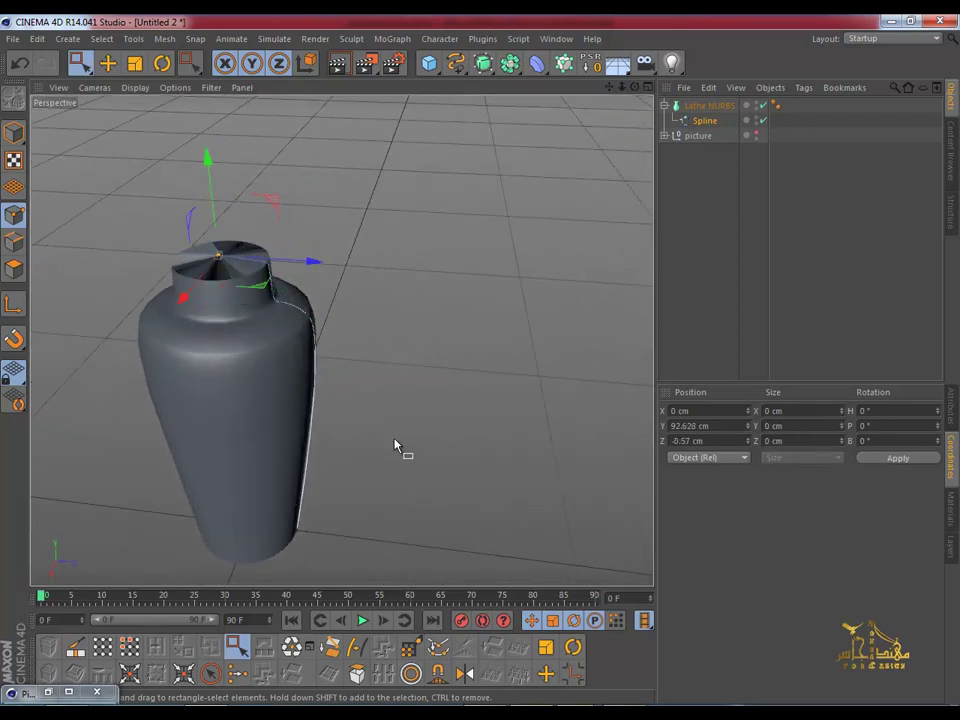
left_click(714, 441)
type("0")
key("Return")
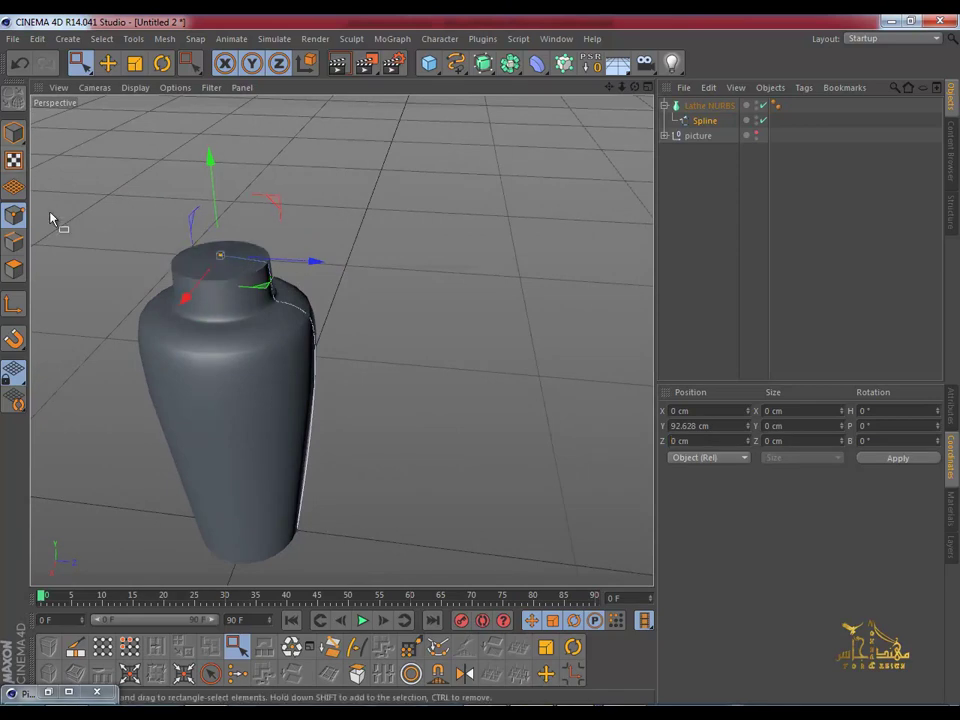
left_click_drag(60, 223, 101, 182, "alt")
mouse_move(216, 340)
left_mouse_down("alt")
mouse_move(274, 229)
mouse_move(289, 343)
mouse_move(317, 122)
mouse_move(289, 446)
mouse_move(302, 253)
mouse_move(302, 369)
mouse_move(285, 321)
mouse_move(283, 232)
mouse_move(313, 287)
mouse_move(203, 328)
left_mouse_up("alt")
Step: Chamfer the neck-top spline point into a small rounded lip about 1.1 cm across
left_click(403, 318)
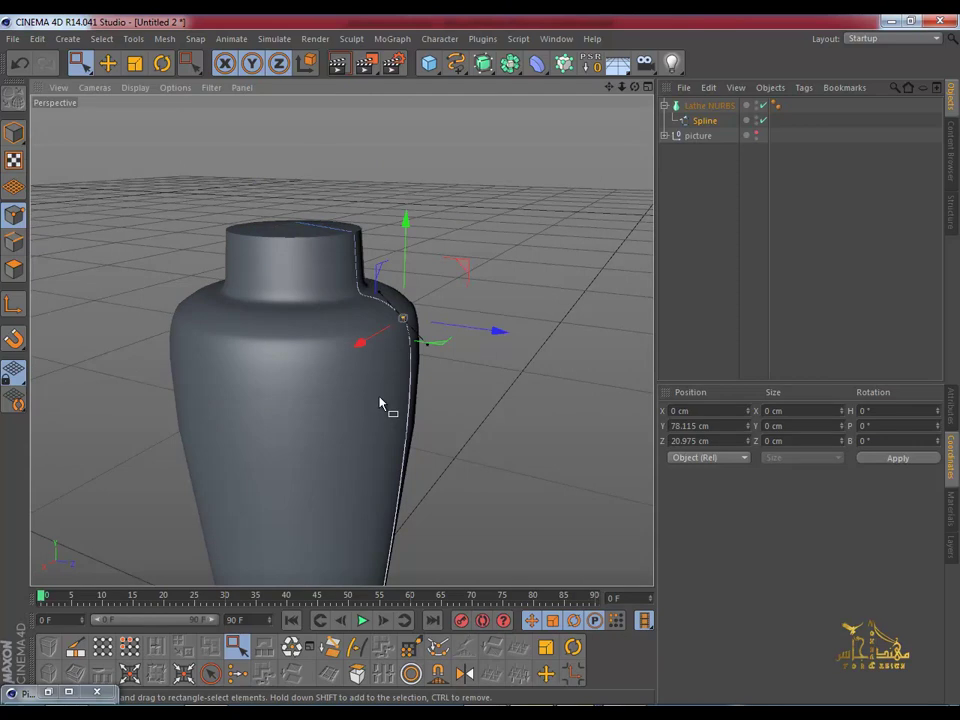
left_click(357, 233)
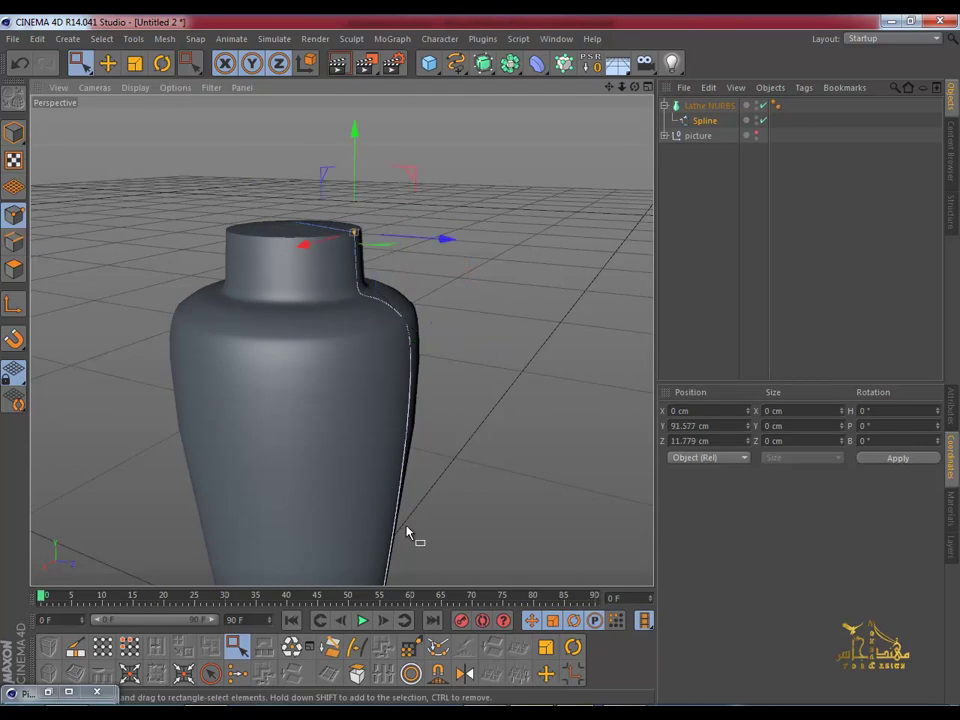
left_click(437, 647)
scroll(358, 245, "up", 3)
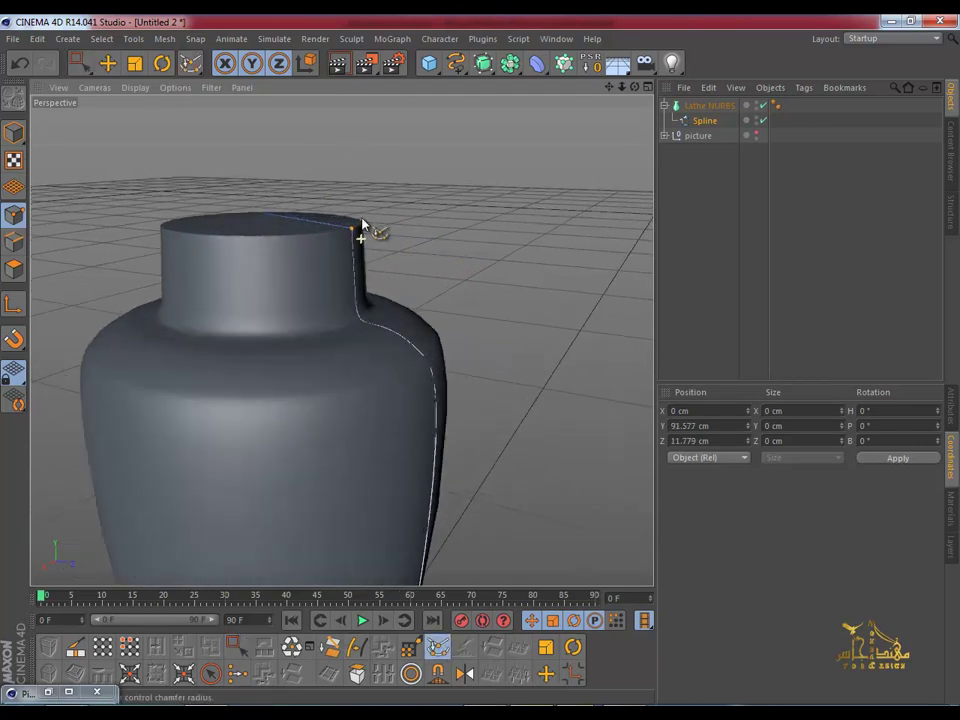
scroll(358, 235, "up", 2)
left_click(354, 240)
mouse_move(481, 361)
left_mouse_down()
mouse_move(489, 332)
mouse_move(481, 354)
mouse_move(224, 565)
mouse_move(274, 514)
mouse_move(324, 206)
mouse_move(347, 401)
mouse_move(361, 343)
mouse_move(364, 214)
mouse_move(392, 347)
mouse_move(428, 347)
mouse_move(420, 402)
left_mouse_up()
Step: Select the base point and chamfer the vase's bottom corner
left_click_drag(390, 350, 212, 508, "alt")
key("space")
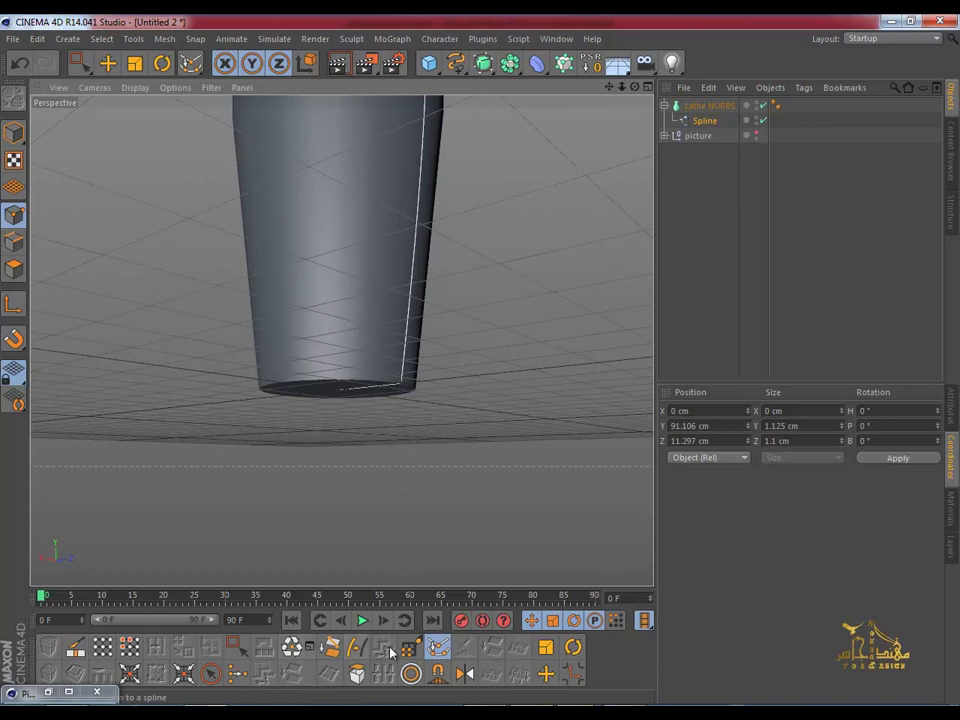
left_click(399, 384)
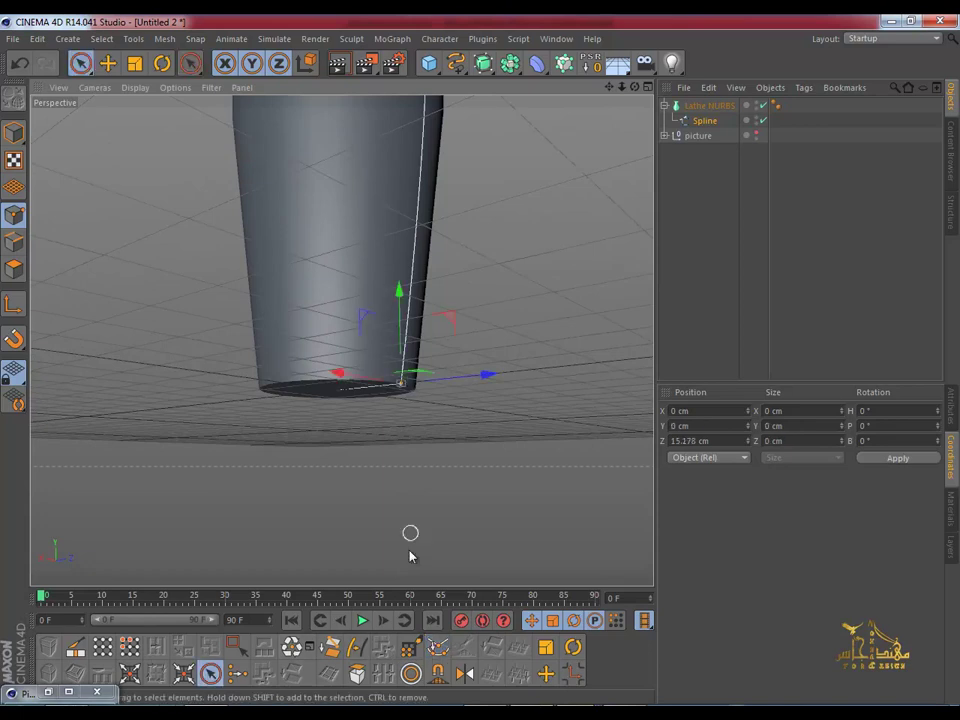
left_click(438, 648)
scroll(407, 388, "up", 2)
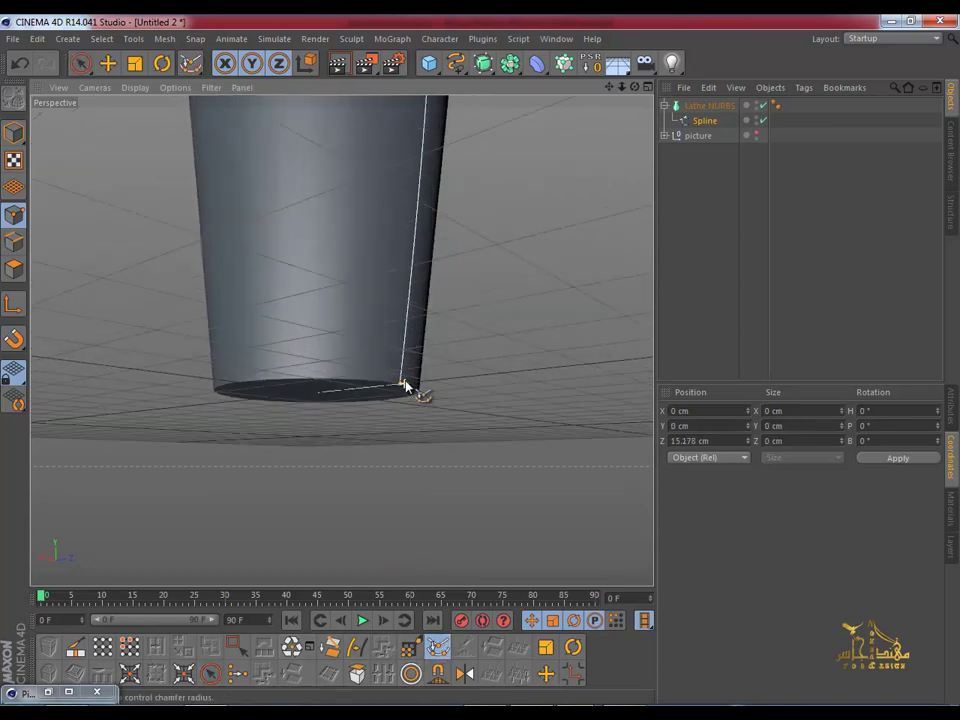
scroll(407, 385, "up", 3)
left_click_drag(401, 392, 481, 366)
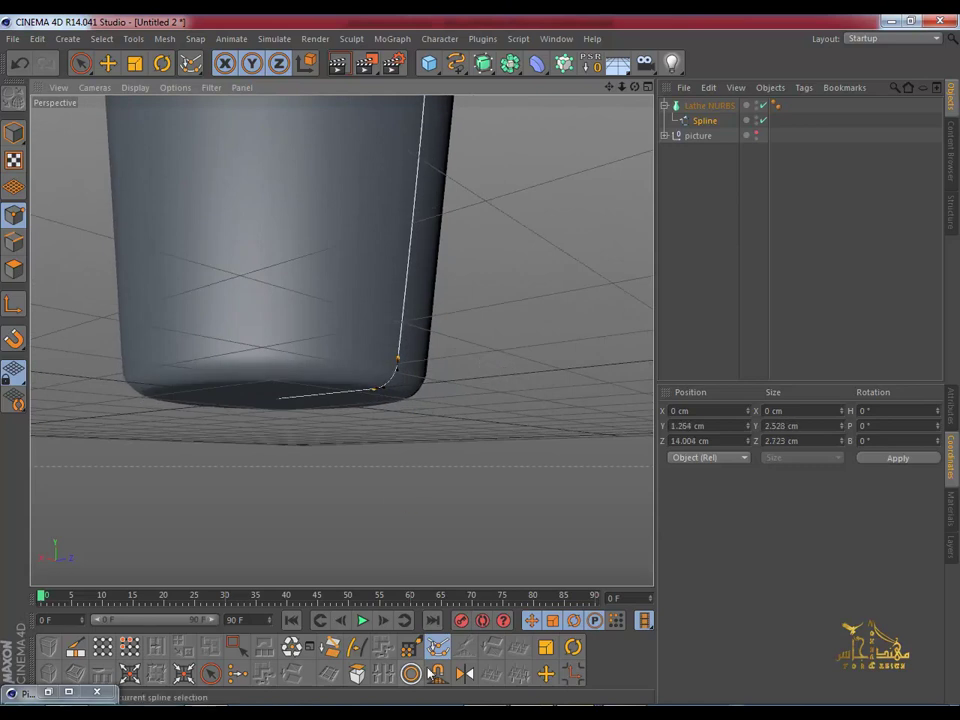
Step: Switch the viewport display to Gouraud Shading (Lines) to see the mesh lines
left_click_drag(480, 370, 368, 470, "alt")
left_click(135, 87)
left_click(180, 126)
mouse_move(311, 236)
left_mouse_down("alt")
mouse_move(312, 255)
mouse_move(328, 206)
left_mouse_up("alt")
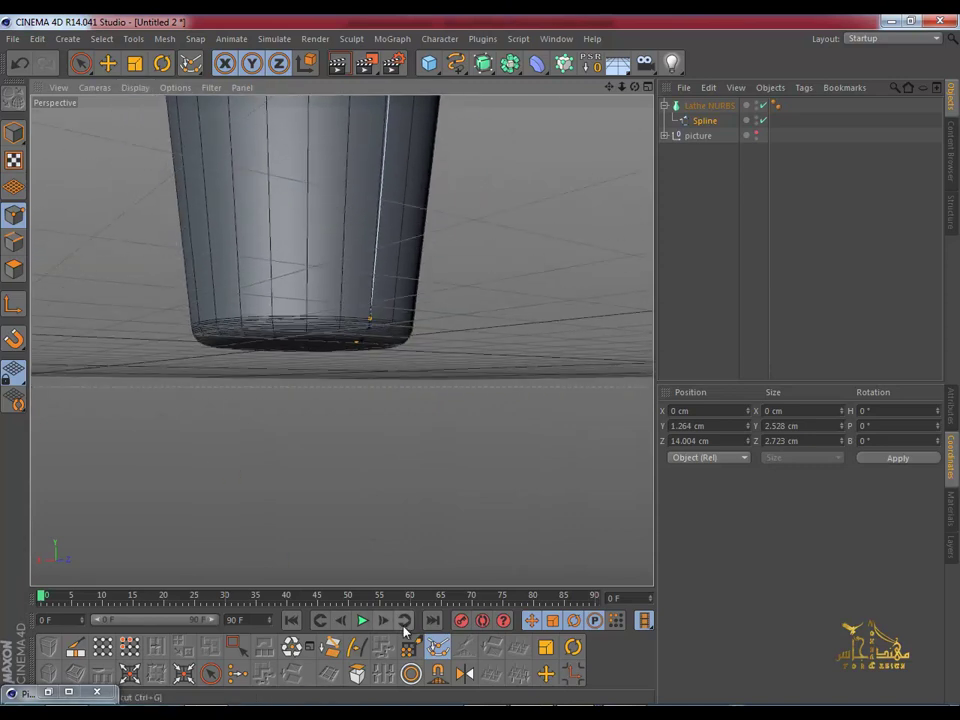
Step: Redo the bottom chamfer more gently and enlarge its radius to 1.34 cm
left_click(18, 63)
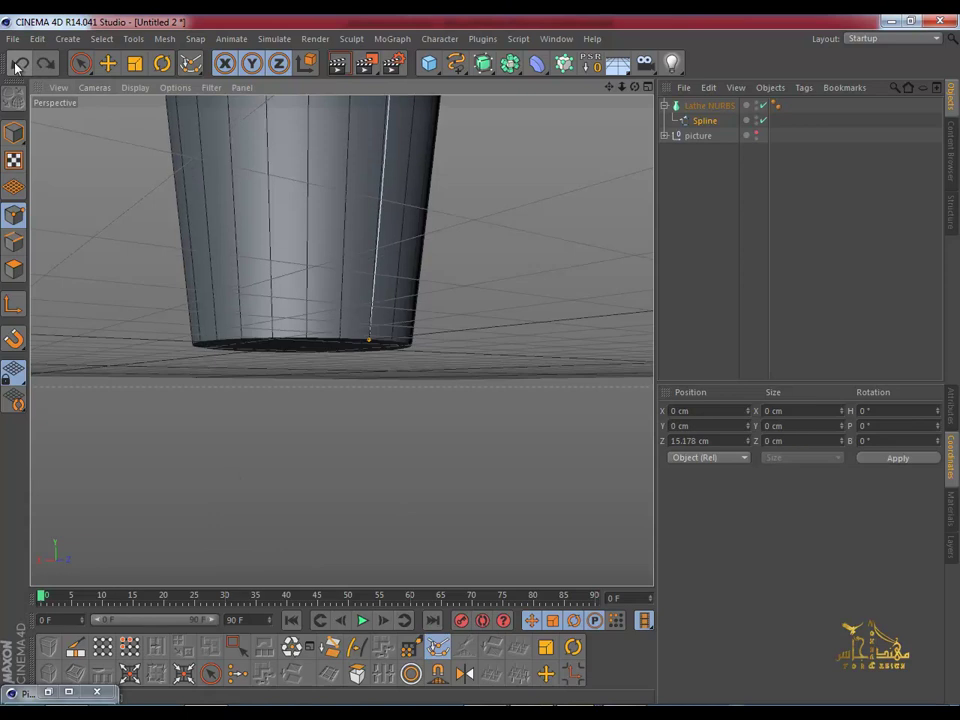
left_click_drag(369, 343, 480, 366)
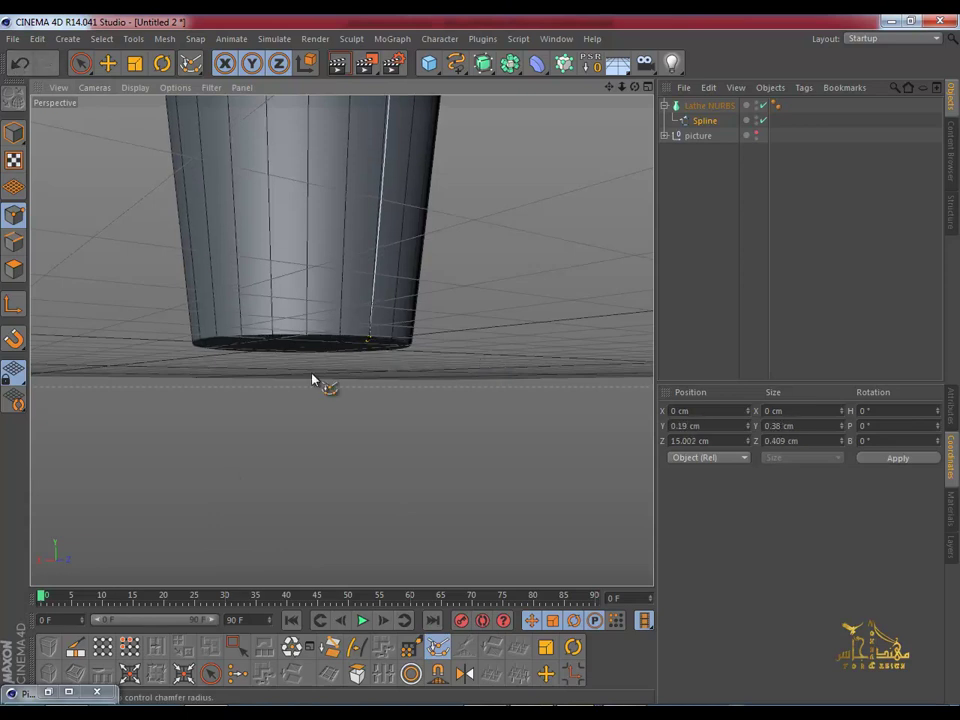
left_click(954, 408)
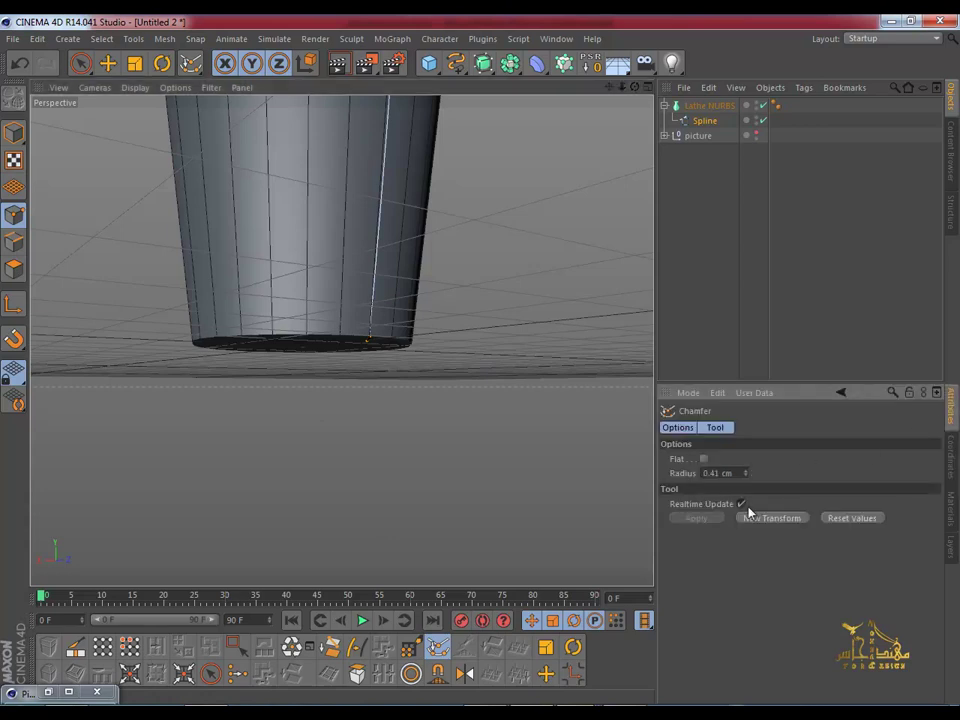
mouse_move(432, 313)
left_mouse_down("alt")
mouse_move(478, 197)
mouse_move(435, 336)
mouse_move(294, 349)
mouse_move(480, 367)
left_mouse_up("alt")
scroll(417, 333, "up", 2)
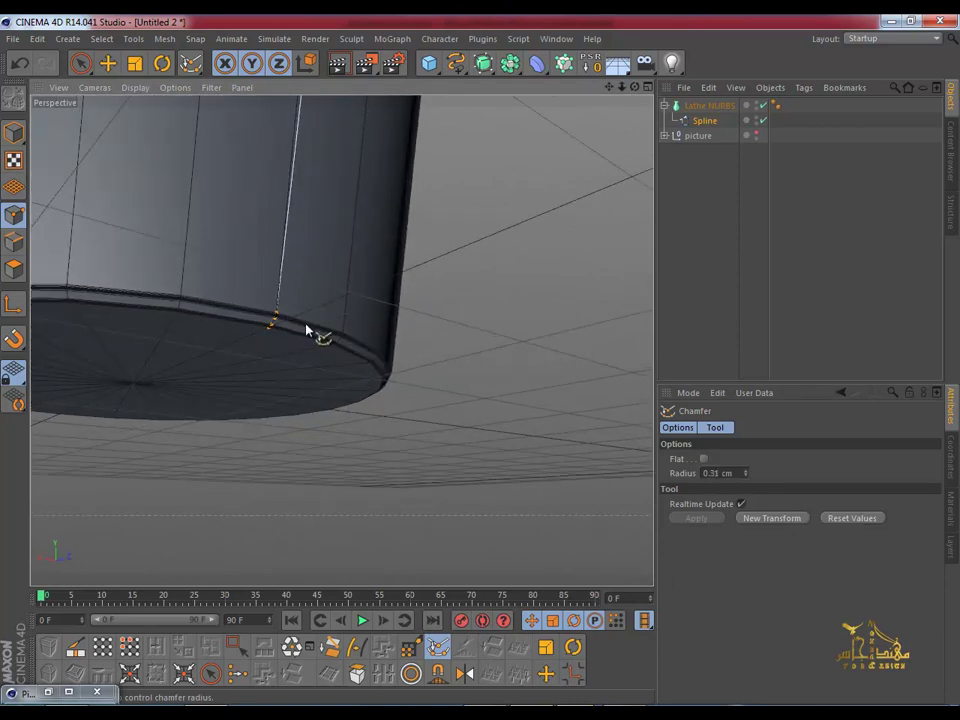
mouse_move(320, 336)
left_mouse_down()
mouse_move(482, 360)
mouse_move(296, 354)
mouse_move(296, 386)
mouse_move(333, 492)
mouse_move(368, 560)
mouse_move(343, 536)
left_mouse_up()
scroll(296, 386, "down", 3)
Step: Lower the Lathe NURBS subdivision from 24 to 16
left_click(714, 108)
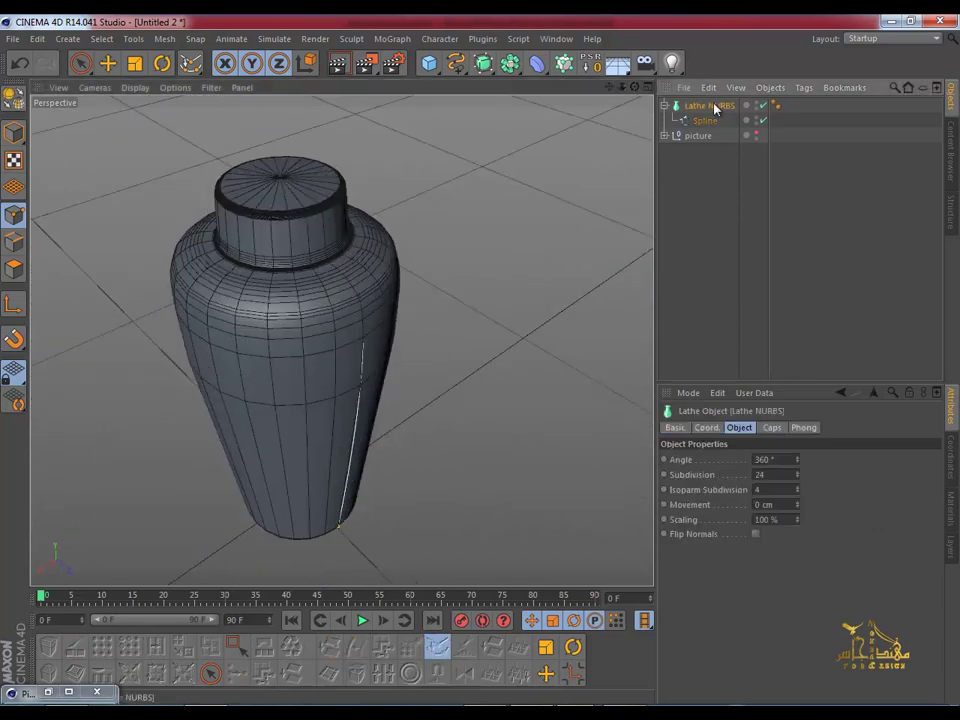
double_click(774, 475)
type("1")
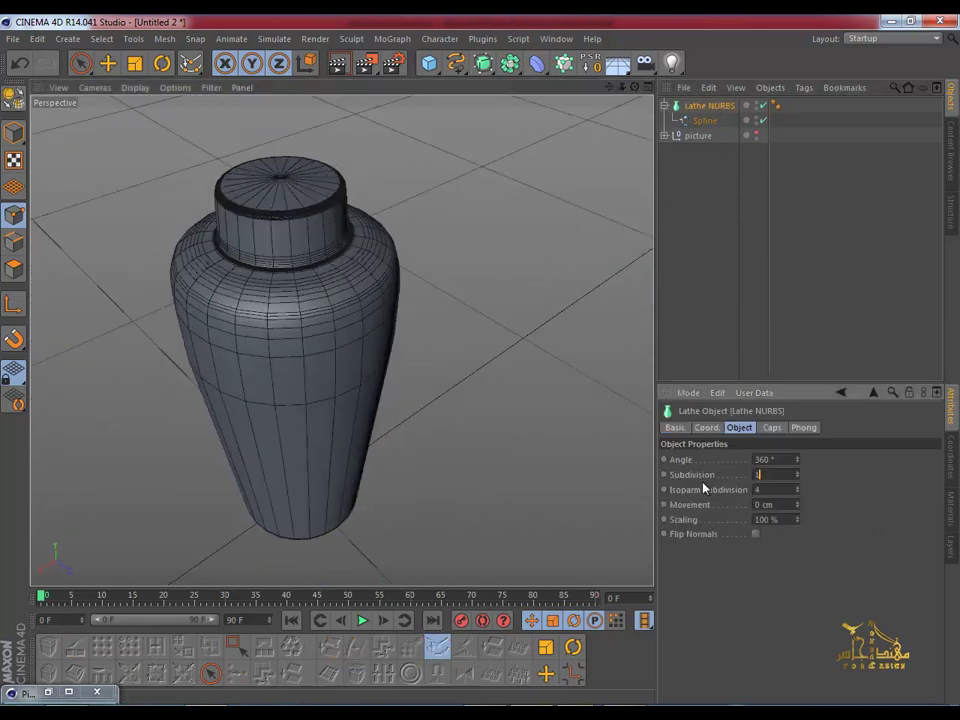
type("6")
key("Return")
mouse_move(430, 300)
left_mouse_down("alt")
mouse_move(399, 306)
mouse_move(204, 253)
mouse_move(207, 466)
mouse_move(261, 227)
mouse_move(276, 214)
mouse_move(311, 301)
left_mouse_up("alt")
Step: Select the profile spline's top point in the full-size Front view
middle_click(311, 301)
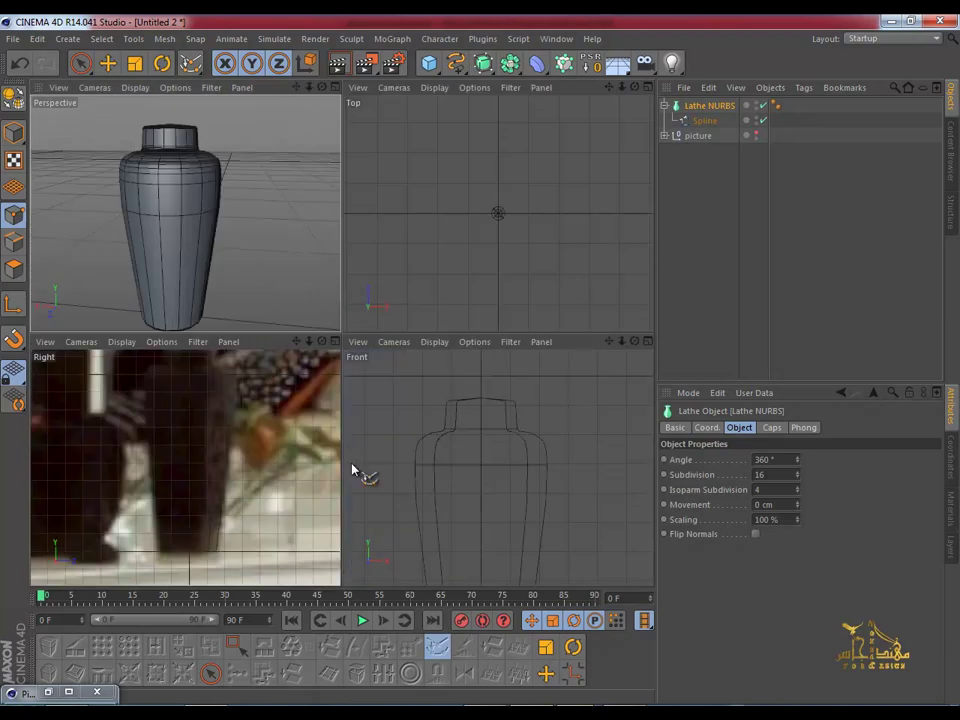
middle_click(360, 471)
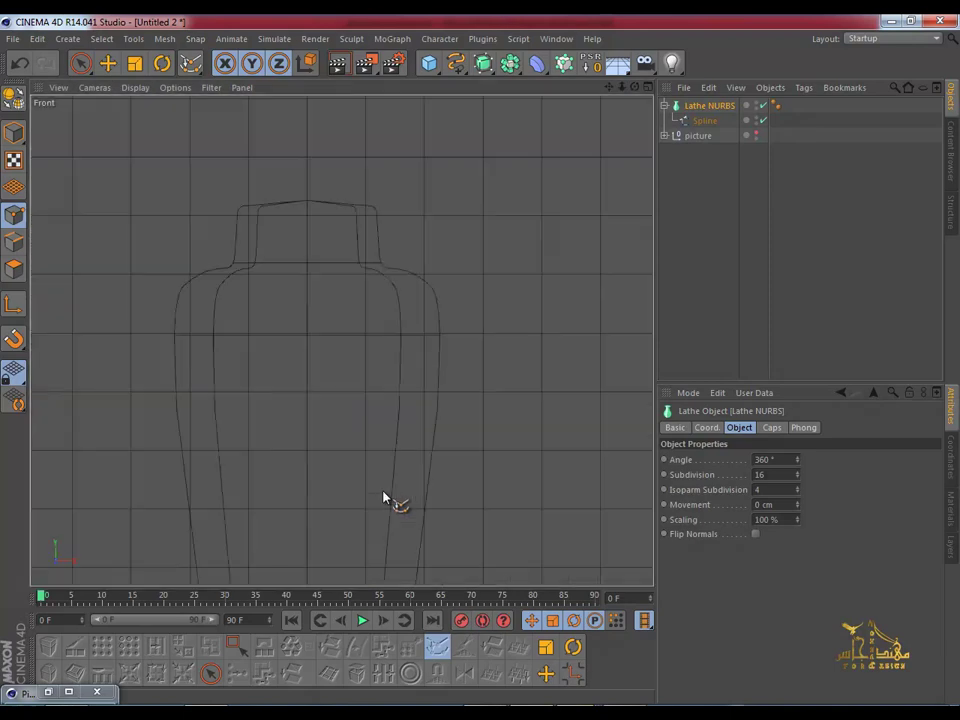
left_click(703, 120)
left_click(80, 62)
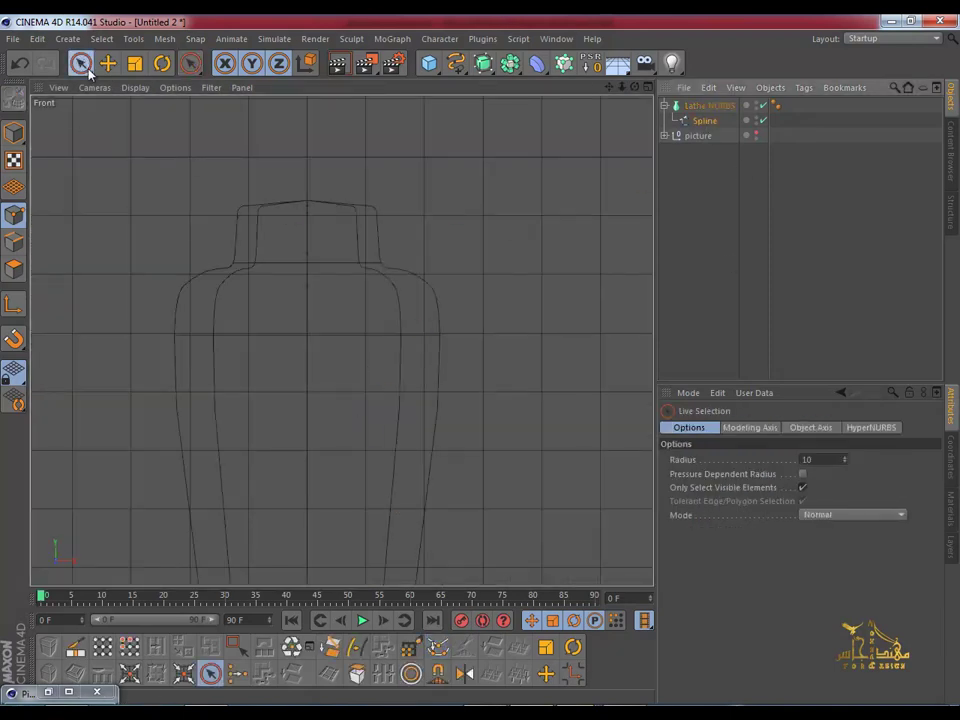
left_click(308, 201)
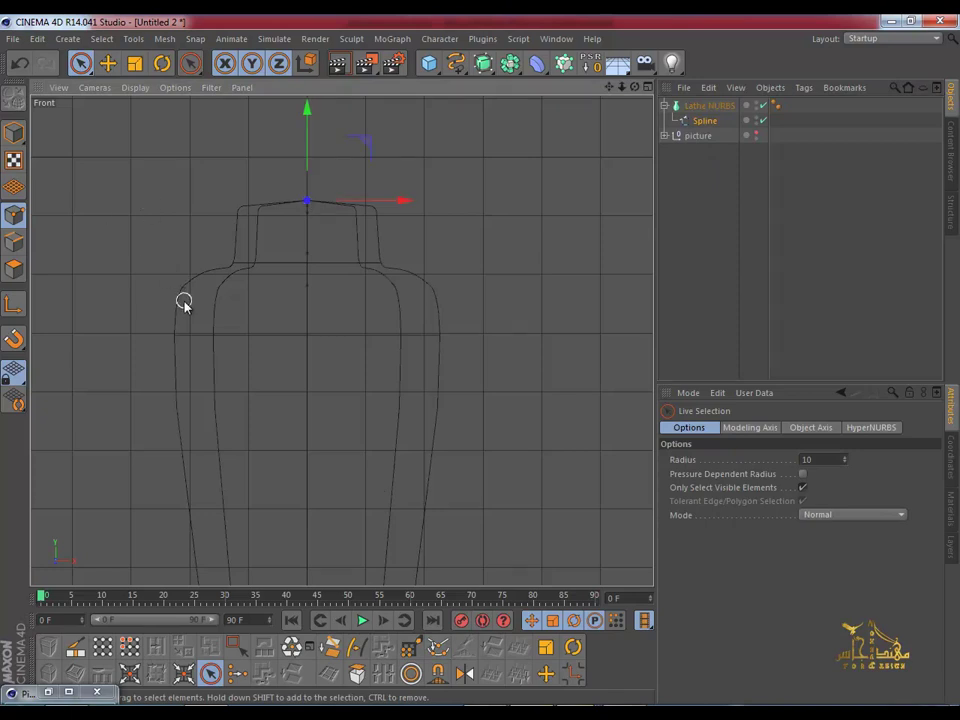
Step: Uncheck Show Picture for the Right view's background reference photo
middle_click(184, 302)
middle_click(223, 467)
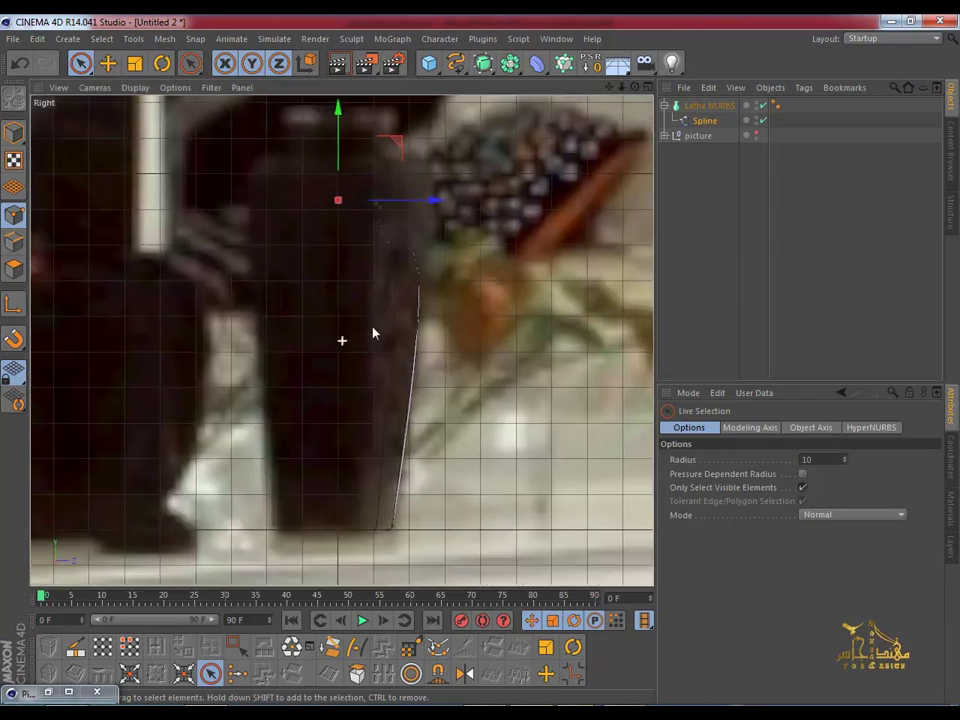
scroll(373, 333, "up", 2)
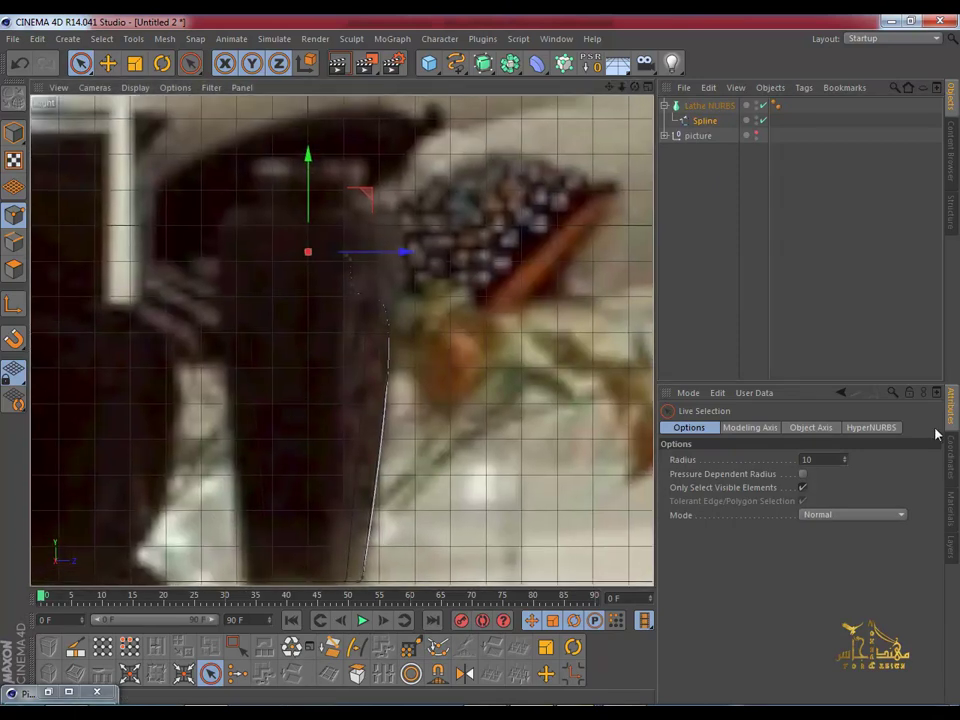
key("shift+v")
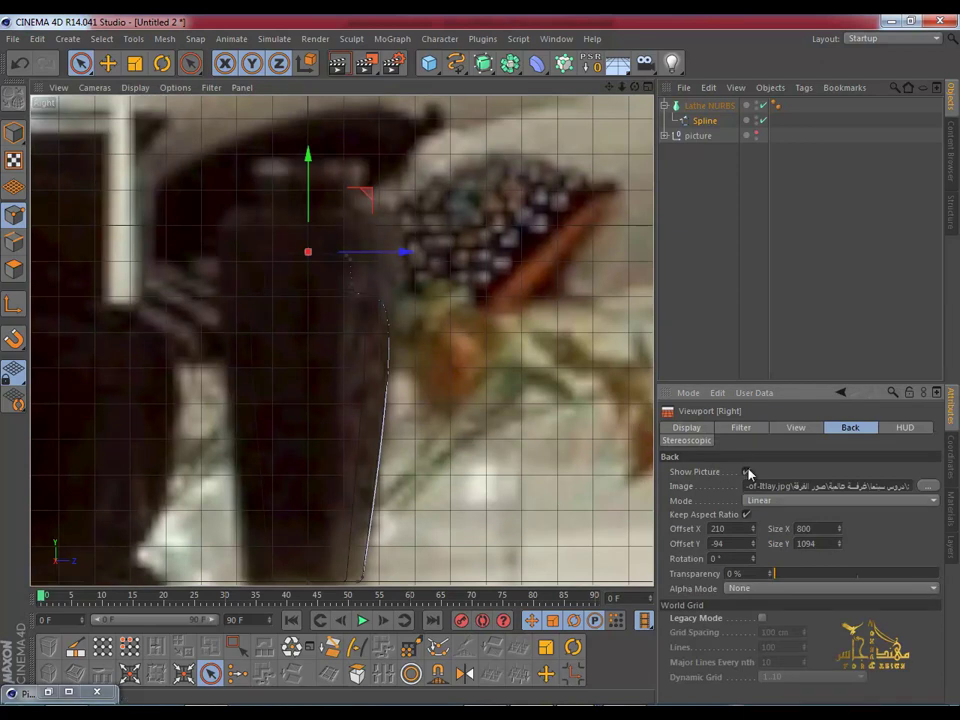
left_click(746, 471)
scroll(300, 272, "up", 1)
scroll(309, 264, "up", 1)
scroll(314, 257, "up", 1)
scroll(314, 257, "up", 1)
Step: Drag the profile spline's top point slightly down on Y and check its position values
left_click_drag(332, 121, 331, 136)
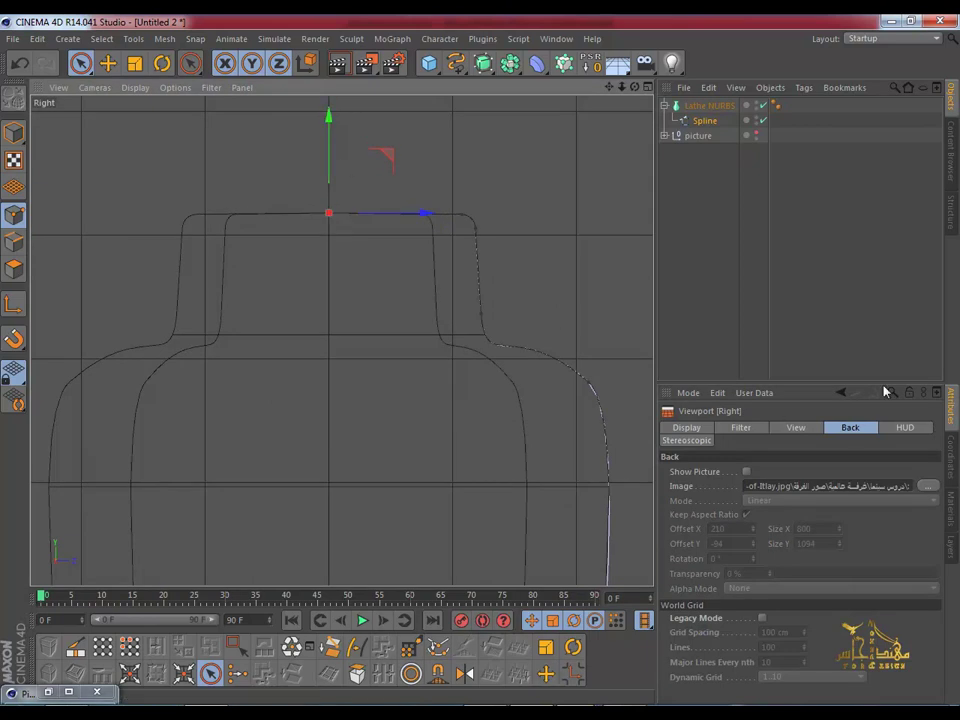
left_click(951, 458)
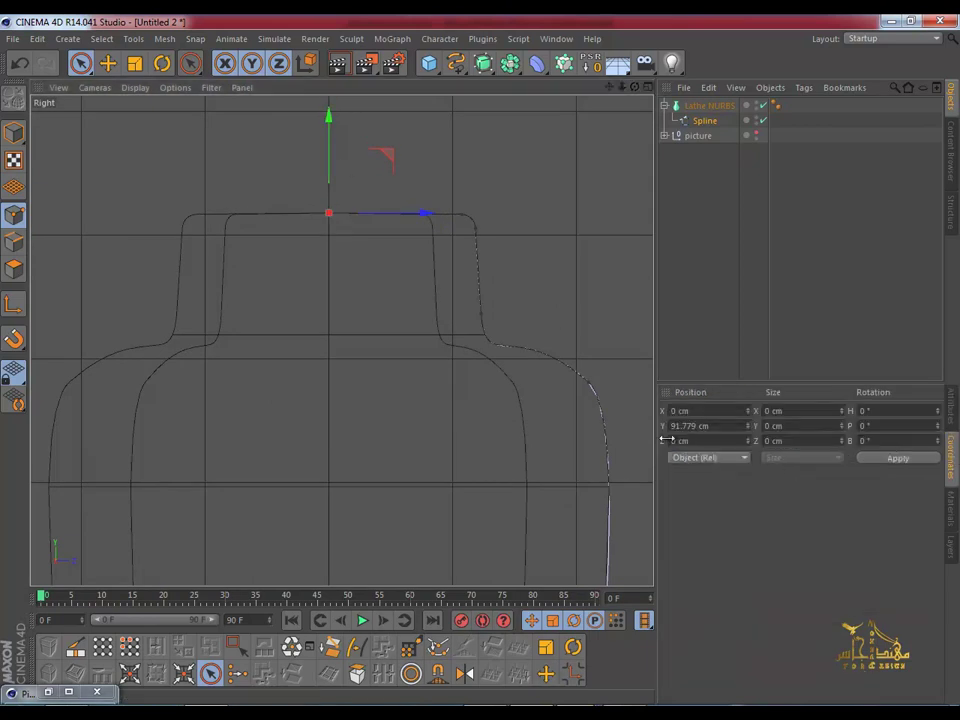
scroll(333, 230, "down", 2)
scroll(334, 240, "down", 1)
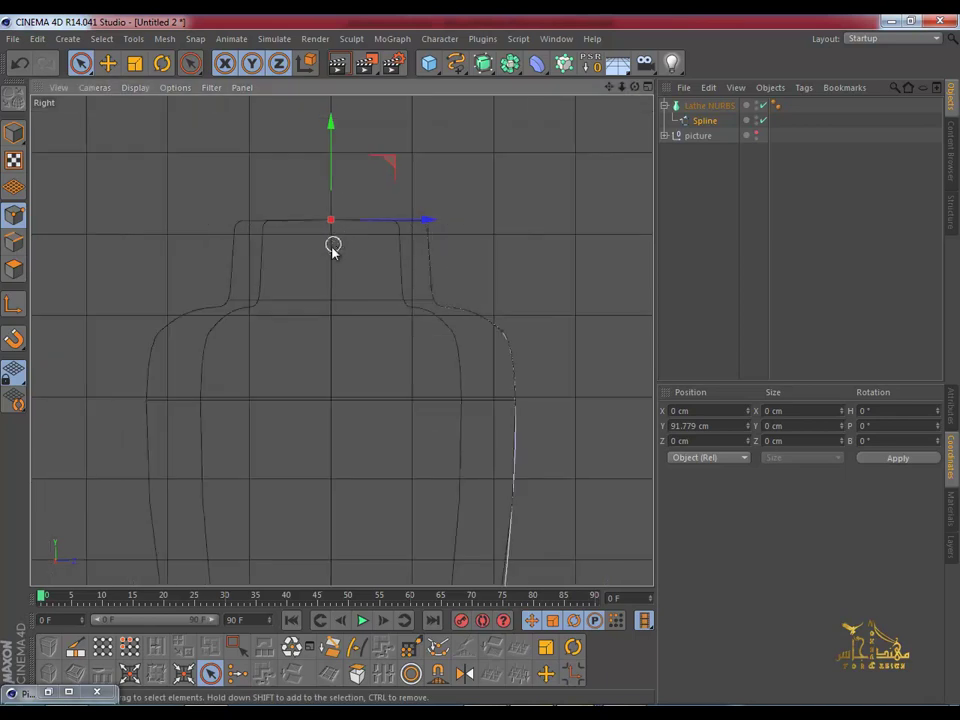
Step: Inspect the vase in the Perspective and Front views, then return to the Right view
middle_click(331, 249)
middle_click(273, 232)
mouse_move(279, 265)
left_mouse_down("alt")
mouse_move(268, 436)
mouse_move(249, 343)
mouse_move(261, 326)
left_mouse_up("alt")
mouse_move(334, 339)
left_mouse_down("alt")
mouse_move(311, 309)
mouse_move(339, 366)
mouse_move(332, 300)
mouse_move(339, 336)
mouse_move(406, 233)
mouse_move(450, 210)
mouse_move(422, 131)
mouse_move(388, 266)
mouse_move(646, 180)
left_mouse_up("alt")
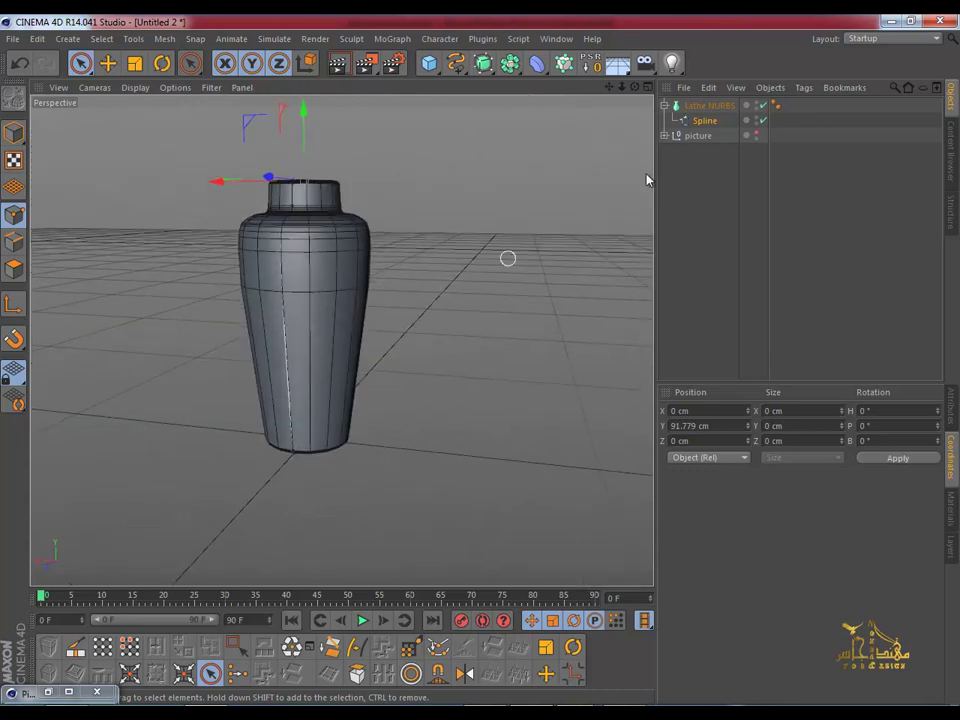
middle_click(376, 295)
middle_click(530, 430)
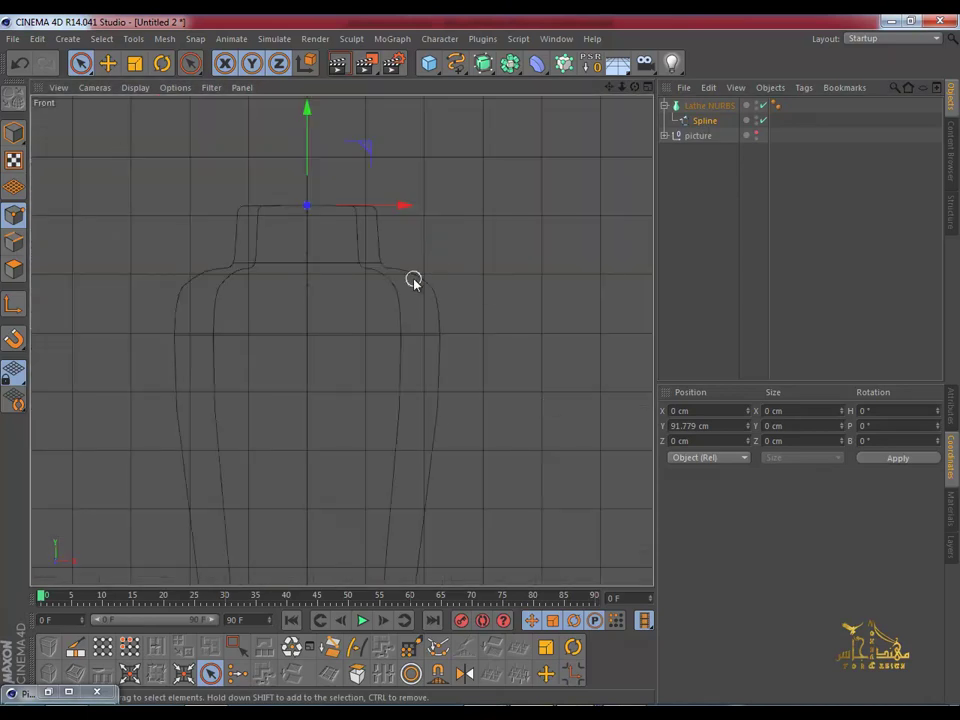
middle_click(339, 328)
middle_click(219, 418)
scroll(240, 437, "up", 2)
scroll(517, 371, "down", 2)
scroll(456, 358, "down", 1)
Step: With the Move tool, shift the shoulder point and its tangent to Y 78.115 cm, Z 19.559 cm
left_click_drag(596, 287, 585, 290)
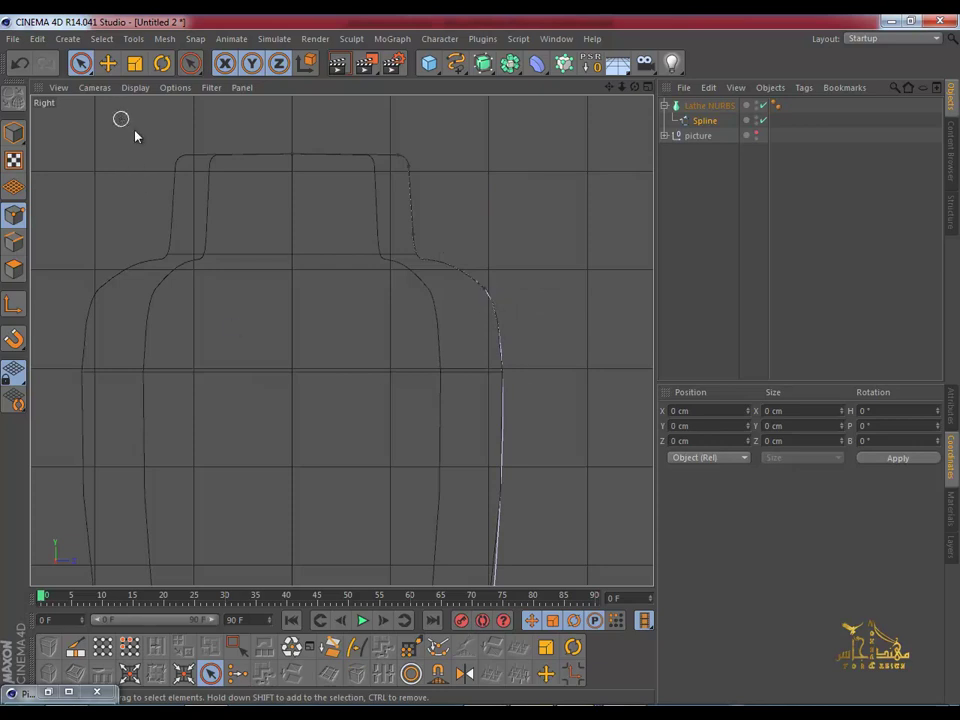
key("e")
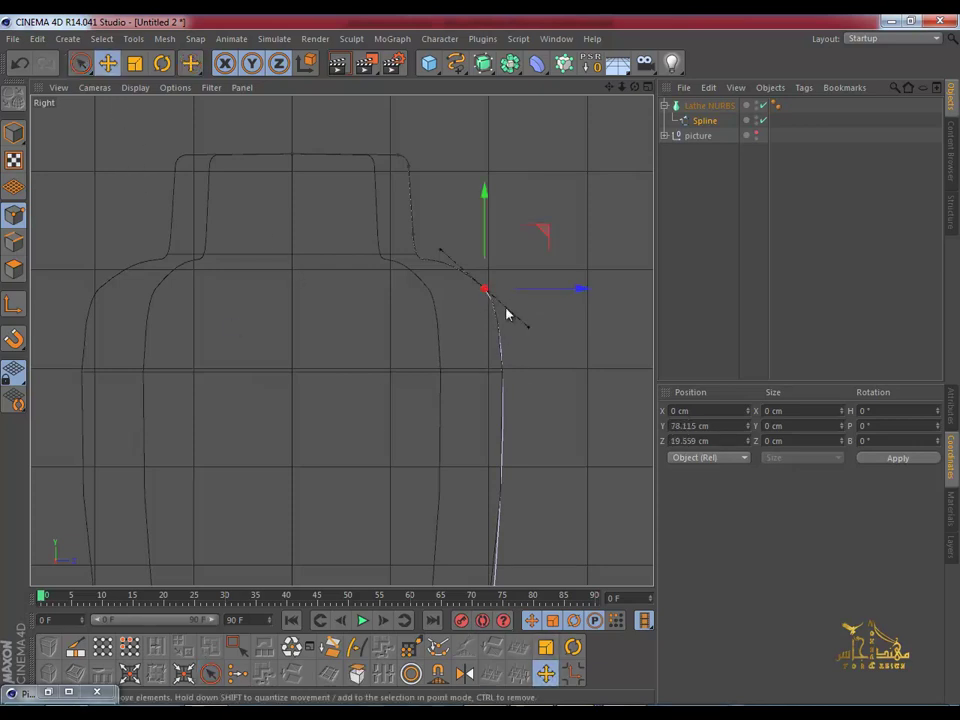
left_click_drag(530, 332, 520, 335)
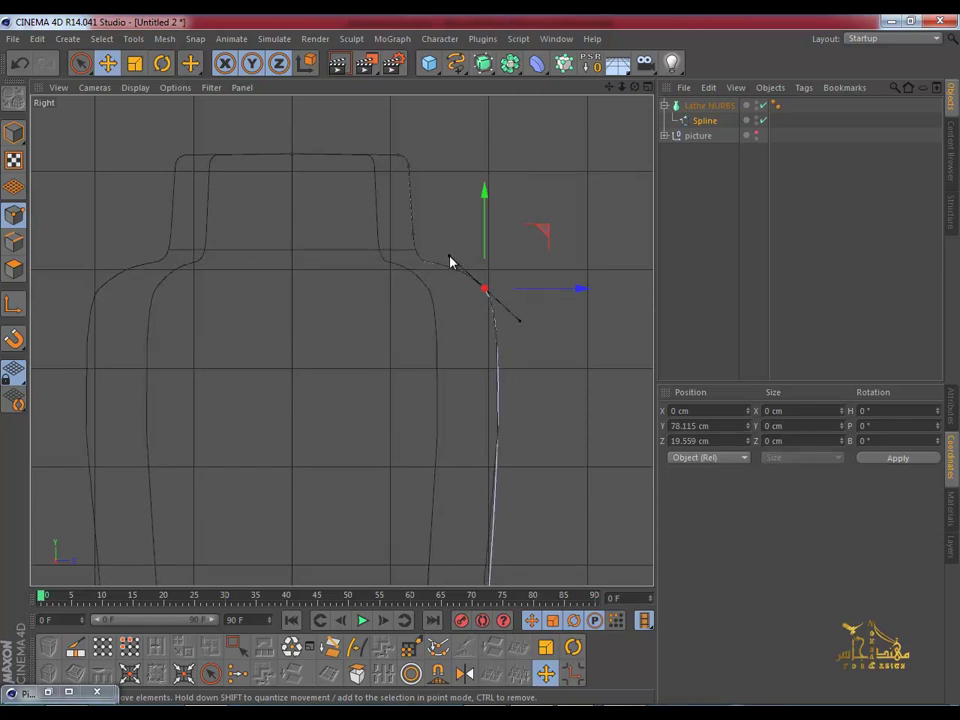
scroll(455, 370, "down", 2)
Step: Orbit and zoom around the vase to inspect the reshaped profile
middle_click(455, 370)
mouse_move(440, 436)
left_mouse_down("alt")
mouse_move(400, 435)
mouse_move(463, 455)
left_mouse_up("alt")
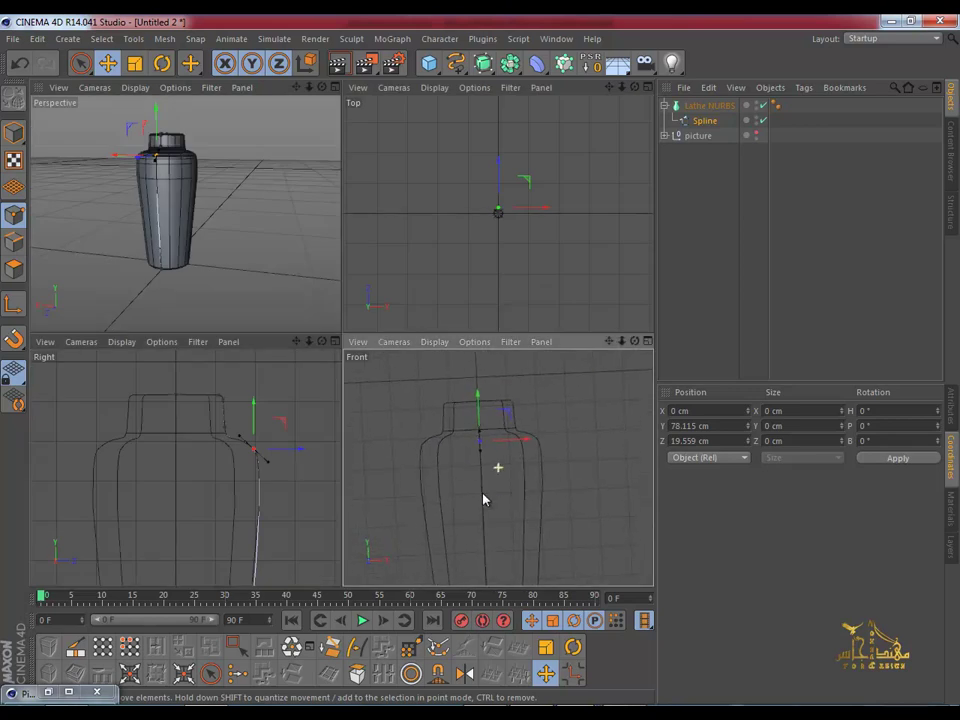
middle_click(502, 512)
left_click_drag(496, 503, 546, 396, "alt")
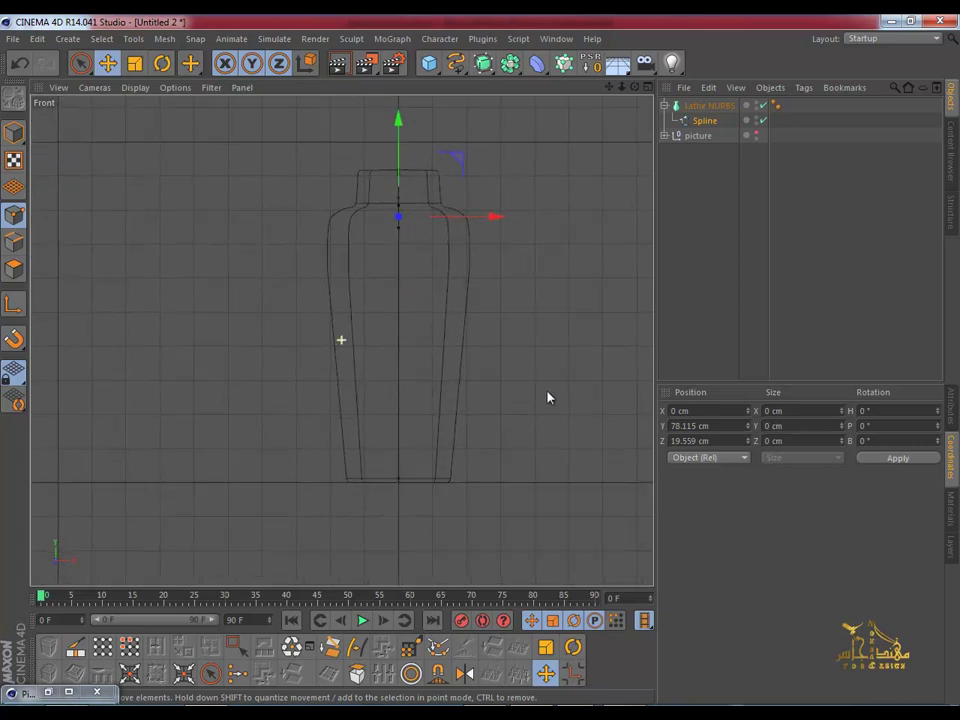
middle_click(540, 396)
middle_click(298, 274)
mouse_move(359, 330)
left_mouse_down("alt")
mouse_move(486, 333)
mouse_move(446, 326)
left_mouse_up("alt")
scroll(444, 328, "up", 2)
middle_click_drag(444, 328, 538, 394, "alt")
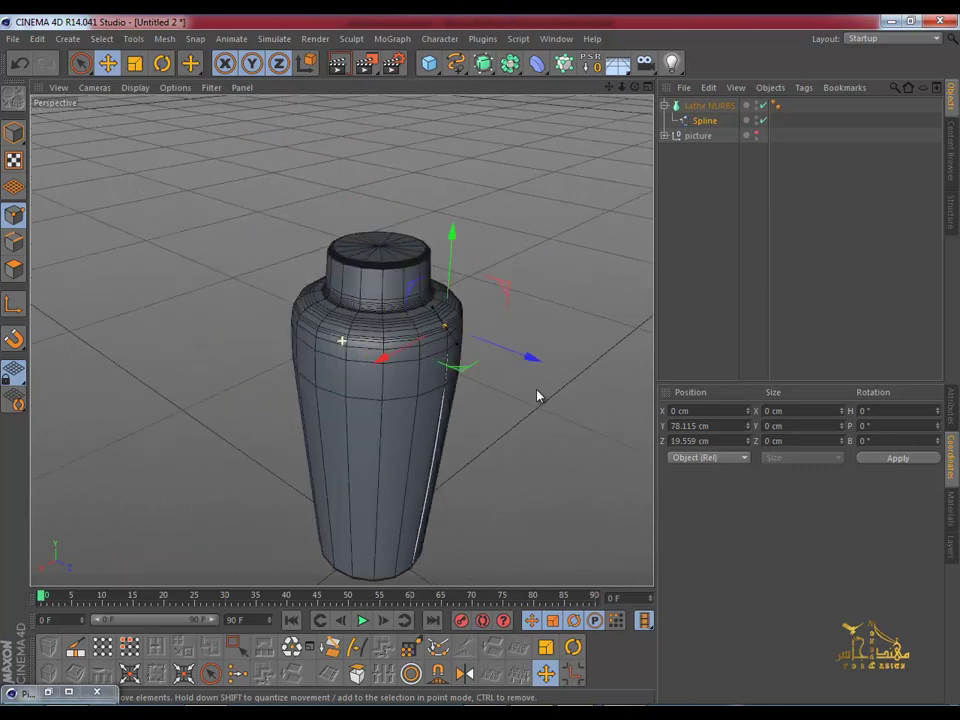
Step: Make the Lathe NURBS vase editable and select all of its points
left_click(698, 107)
left_click(14, 97)
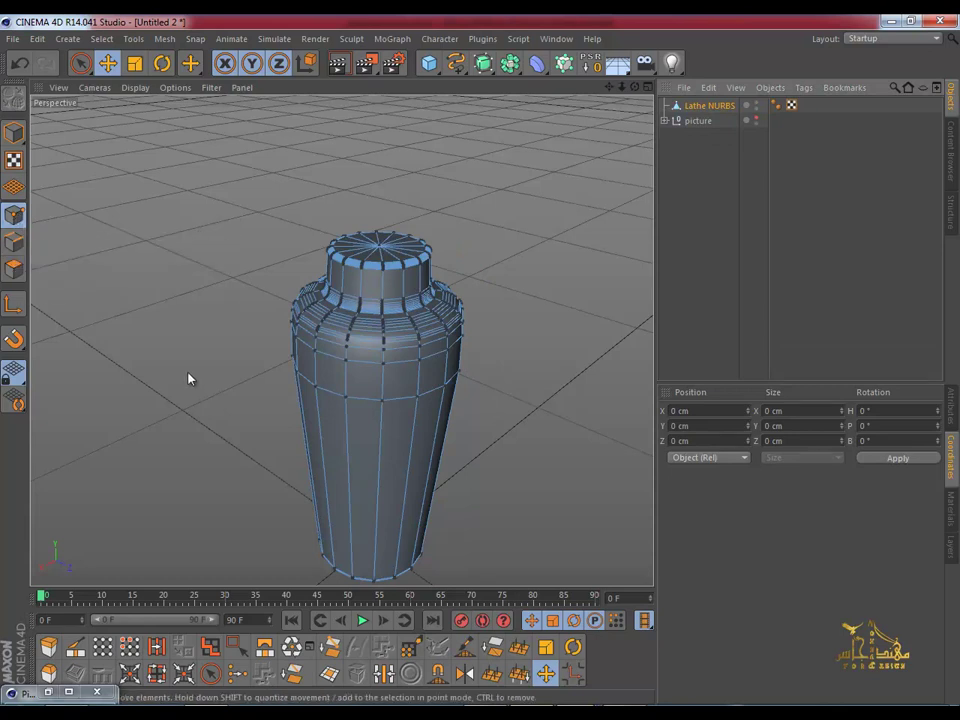
key("ctrl+a")
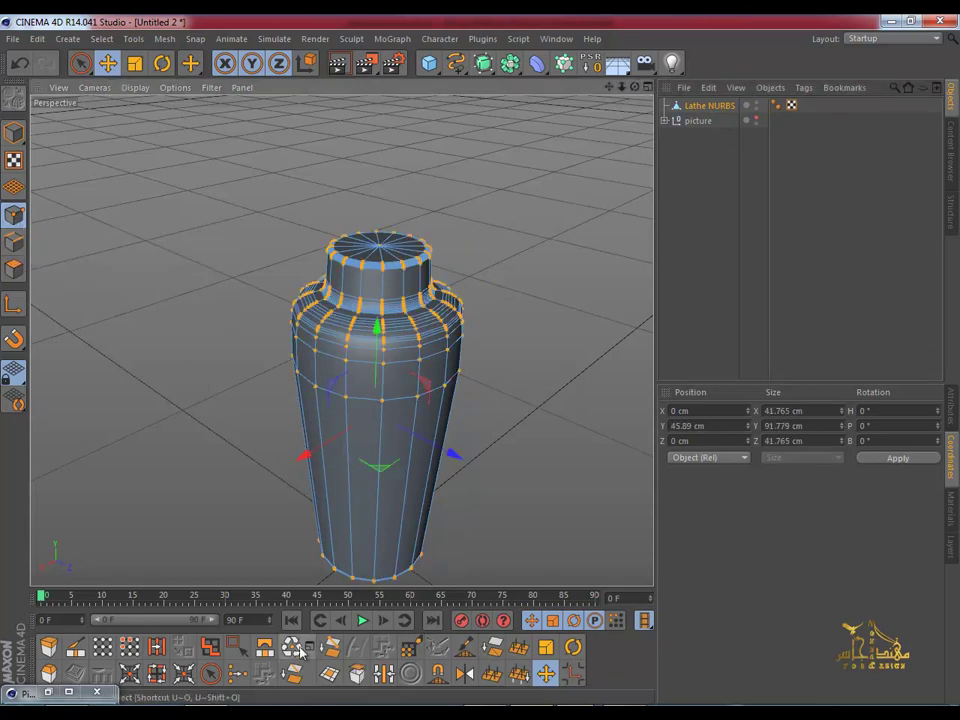
mouse_move(370, 420)
left_mouse_down("alt")
mouse_move(390, 349)
mouse_move(407, 411)
mouse_move(413, 325)
mouse_move(441, 309)
left_mouse_up("alt")
middle_click(413, 325)
middle_click(246, 266)
scroll(428, 315, "up", 2)
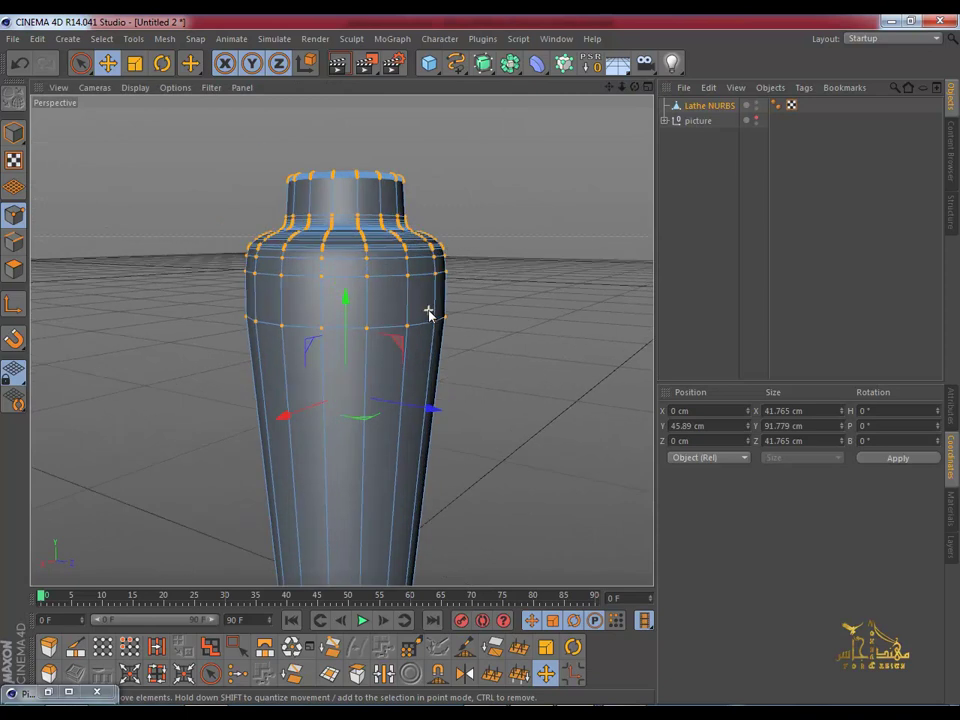
scroll(428, 315, "up", 2)
Step: Set the Knife tool to Loop mode and frame the vase's base from a low side view
left_click(74, 648)
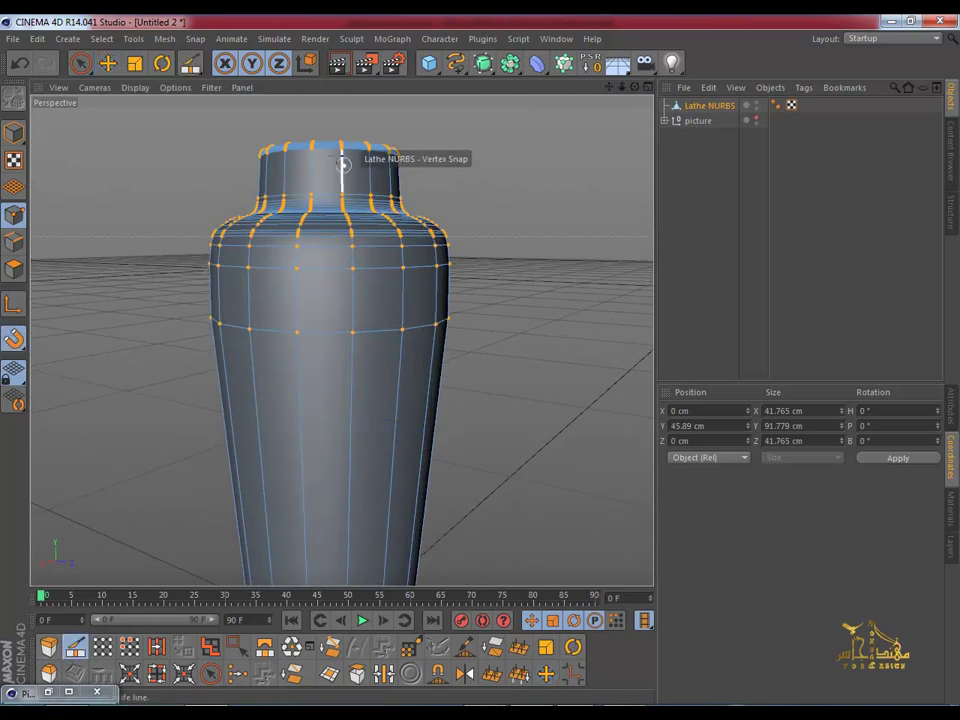
left_click(953, 417)
left_click(730, 446)
left_click(713, 510)
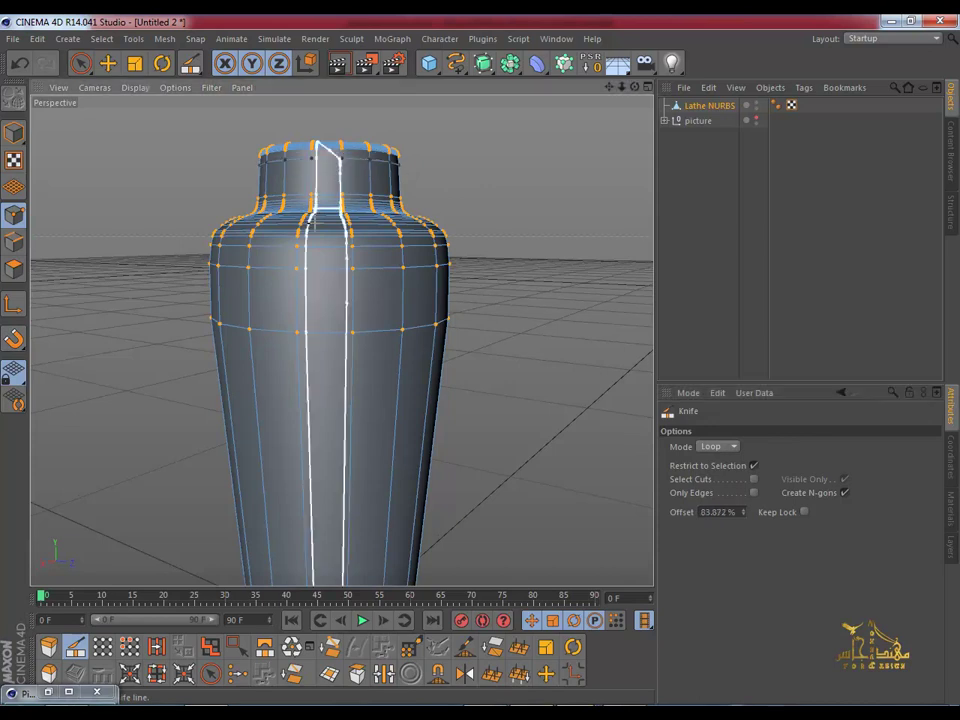
scroll(325, 268, "down", 2)
middle_click_drag(593, 316, 396, 374, "alt")
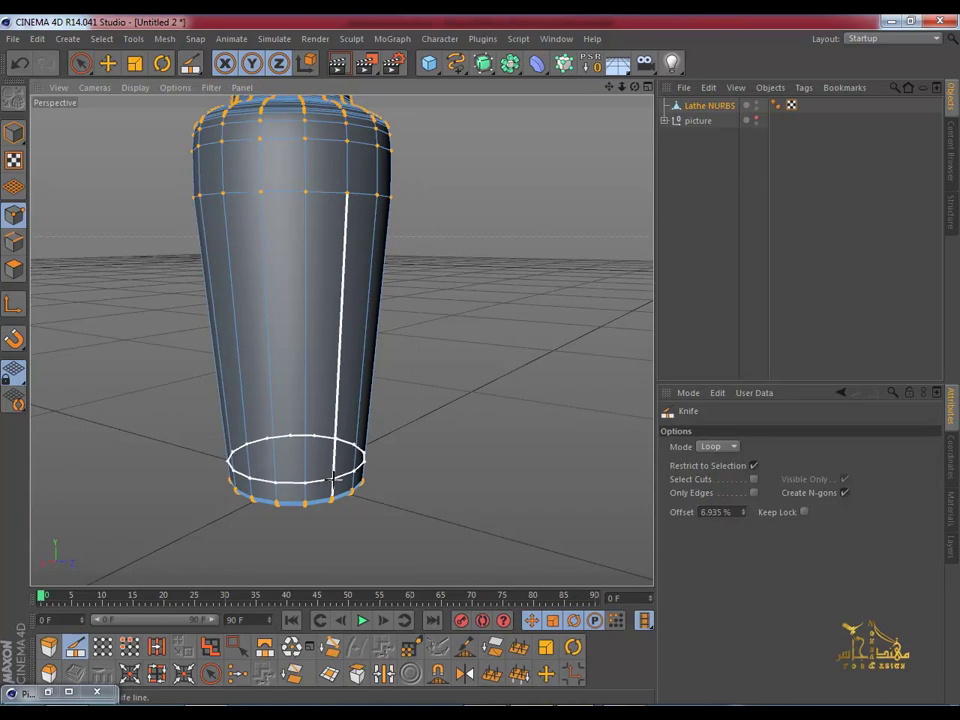
mouse_move(461, 439)
left_mouse_down("alt")
mouse_move(444, 392)
mouse_move(240, 339)
left_mouse_up("alt")
Step: Switch to Polygons mode and zoom out the Front view
middle_click(85, 308)
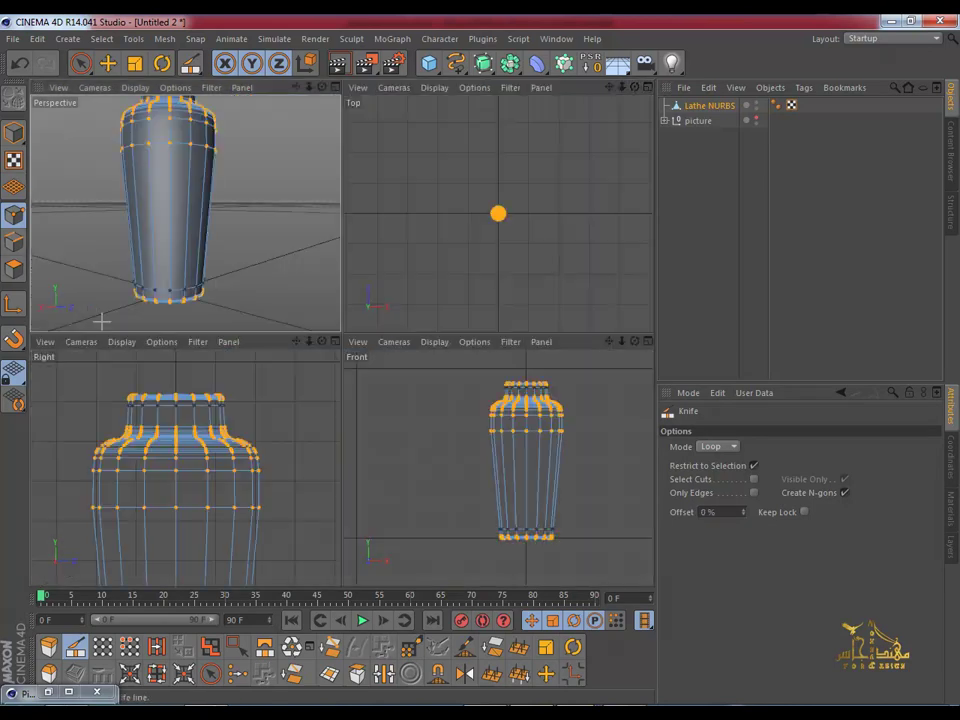
left_click(12, 270)
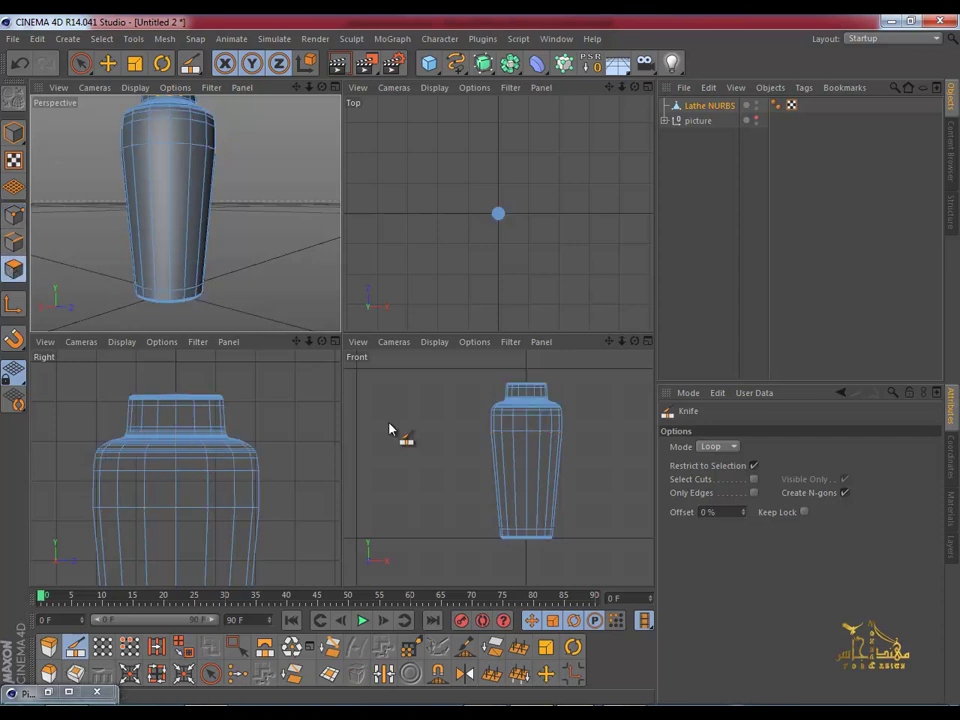
middle_click(587, 434)
scroll(520, 413, "down", 2)
middle_click(515, 390)
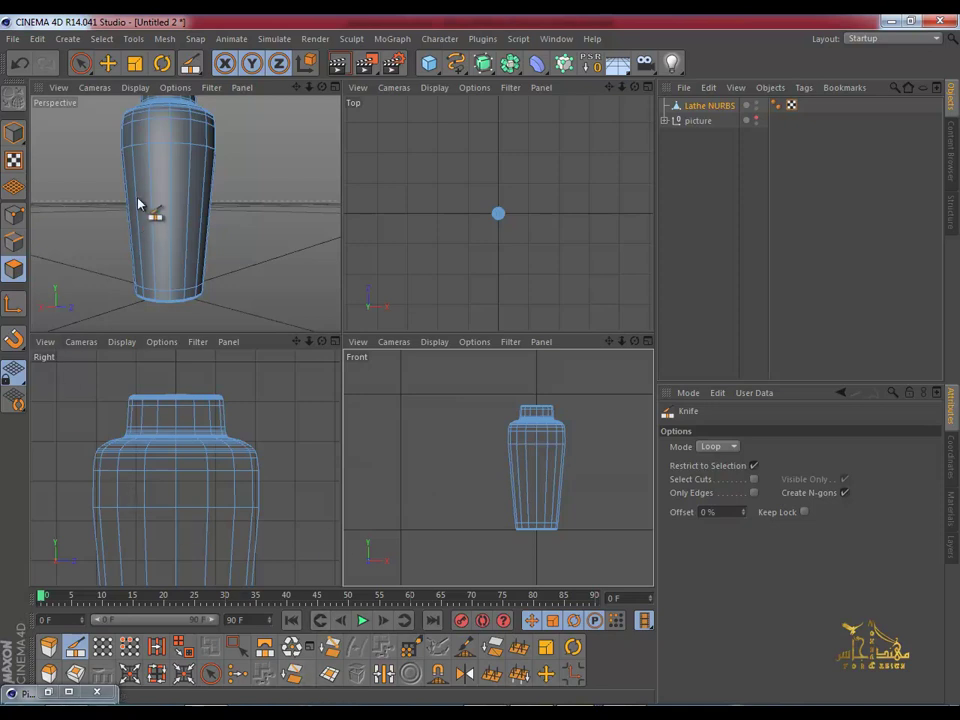
Step: Use Live Selection with Only Select Visible Elements unchecked
left_click(80, 62)
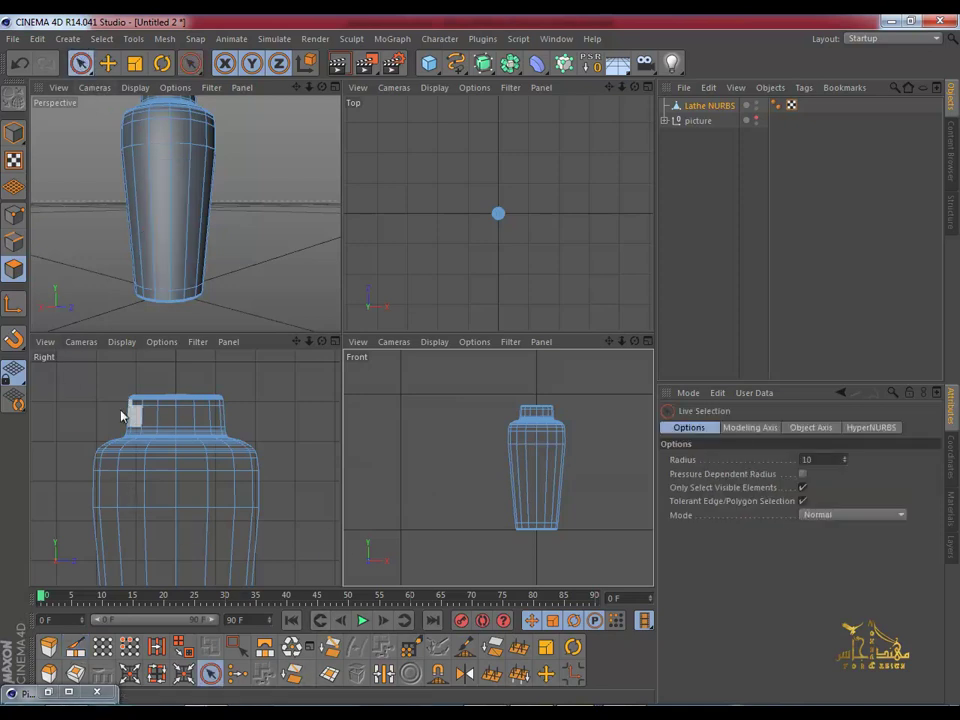
left_click(802, 487)
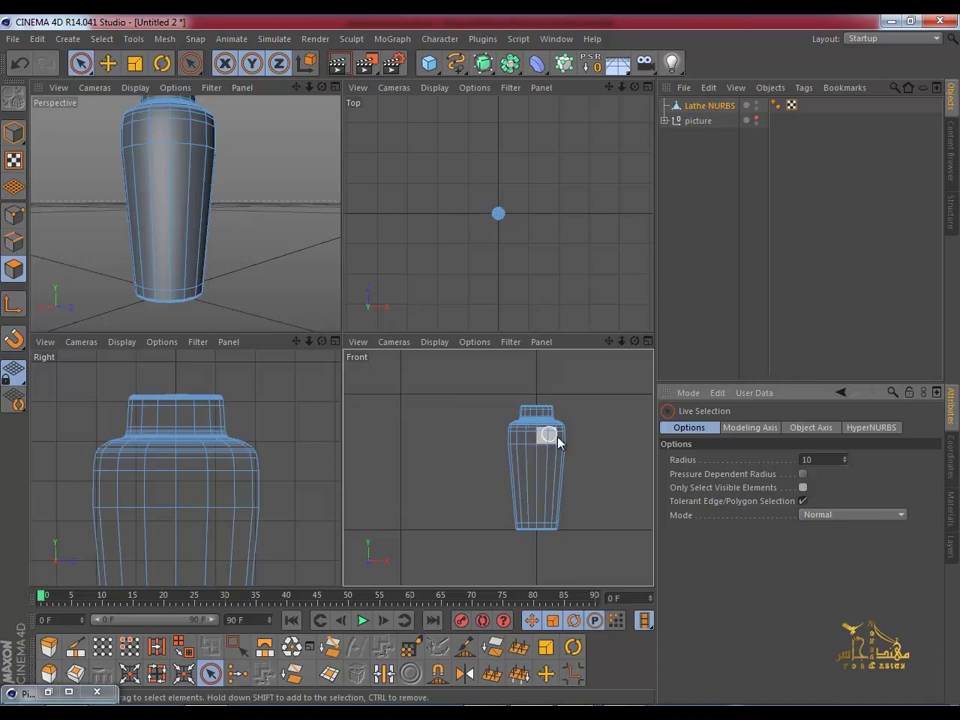
scroll(576, 437, "up", 3)
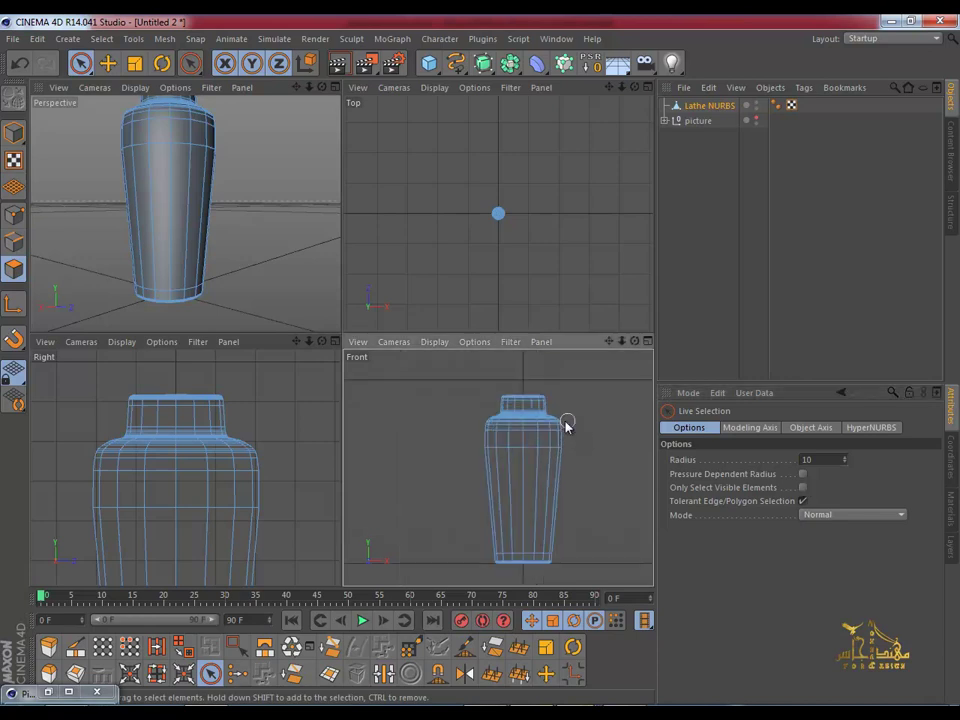
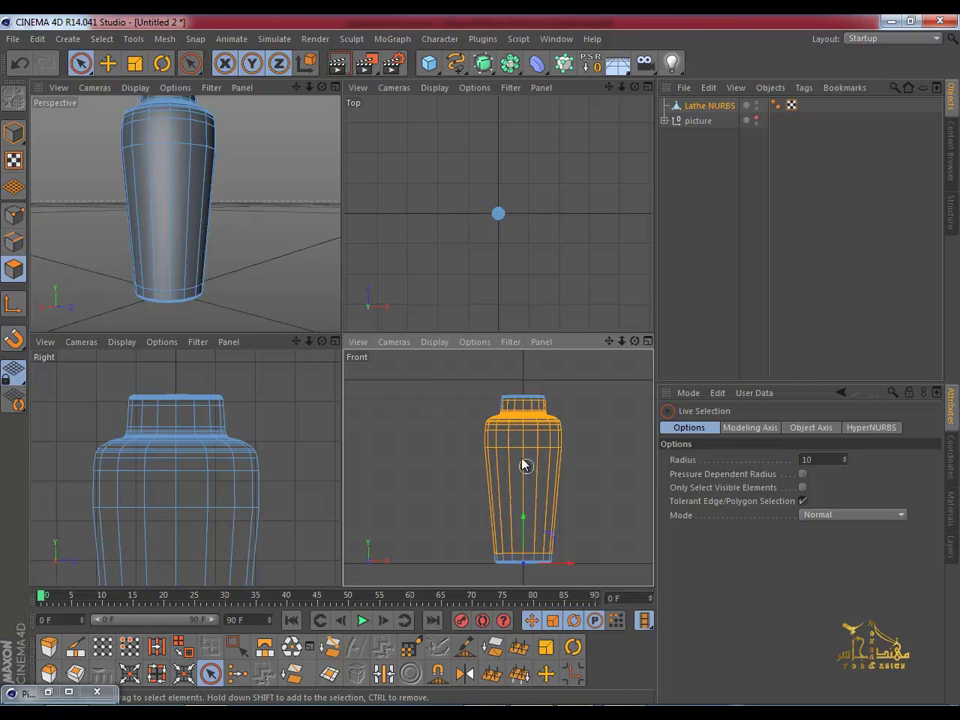
Step: Select all the vase's polygons and split them off into a new object
left_click_drag(506, 497, 467, 475)
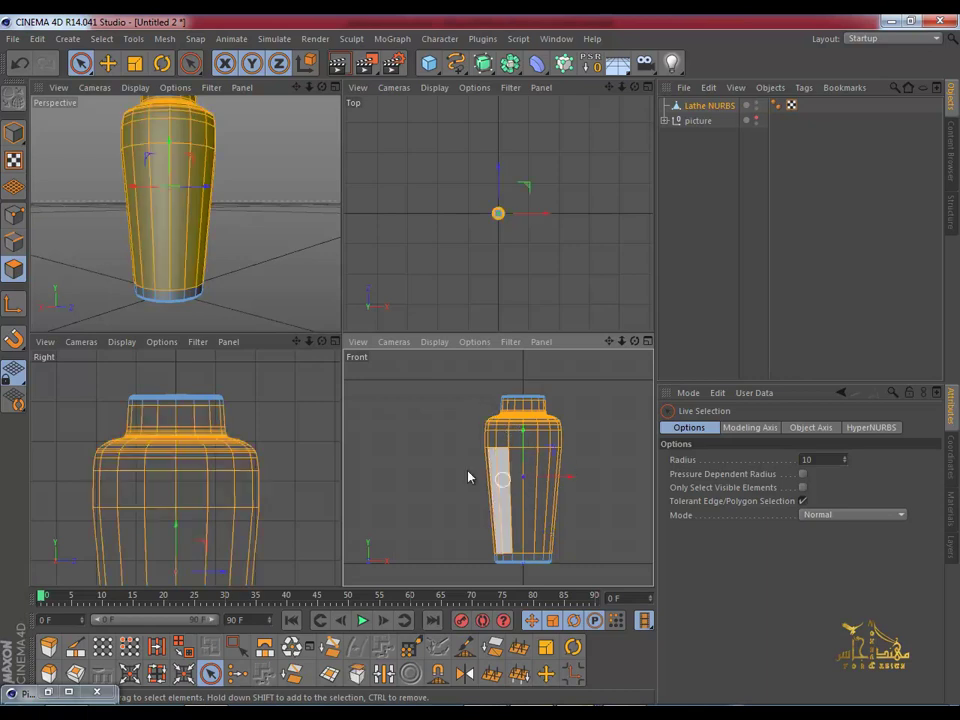
scroll(230, 250, "up", 2)
scroll(212, 280, "up", 2)
scroll(225, 285, "down", 3)
scroll(240, 250, "down", 2)
mouse_move(248, 227)
left_mouse_down("alt")
mouse_move(236, 332)
mouse_move(238, 266)
mouse_move(197, 253)
mouse_move(156, 161)
left_mouse_up("alt")
scroll(234, 291, "up", 2)
scroll(232, 292, "up", 3)
scroll(238, 260, "down", 3)
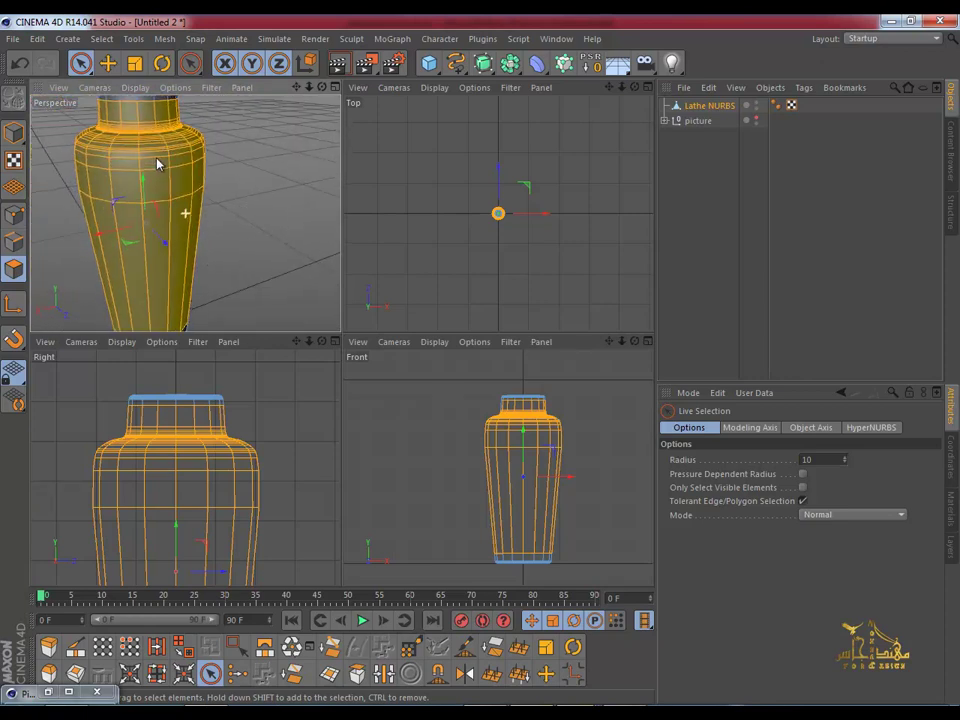
left_click(357, 673)
Step: Select the split-off Lathe NURBS and select all its polygons in Polygons mode
left_click(708, 124)
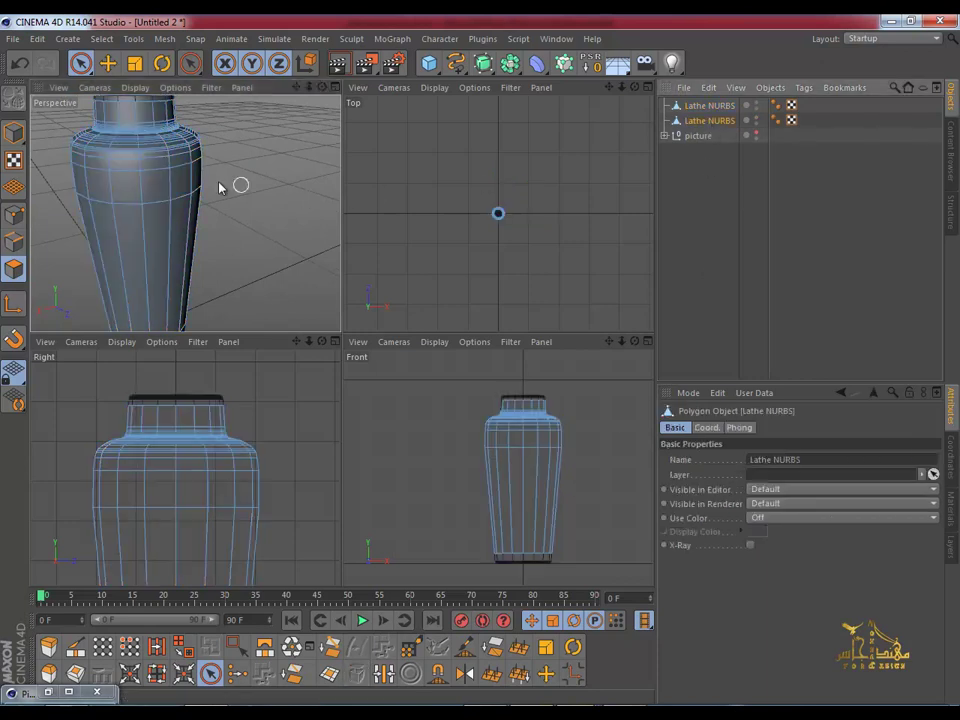
mouse_move(242, 223)
left_mouse_down("alt")
mouse_move(193, 266)
mouse_move(214, 253)
mouse_move(246, 334)
mouse_move(231, 180)
mouse_move(313, 156)
mouse_move(369, 180)
left_mouse_up("alt")
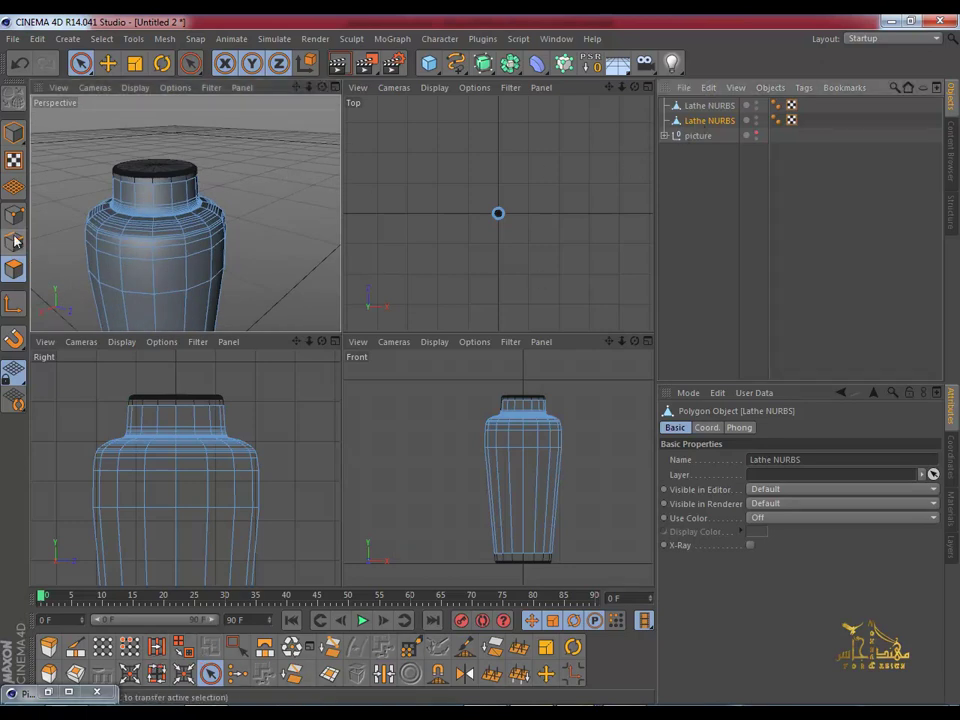
left_click(14, 267)
key("ctrl+a")
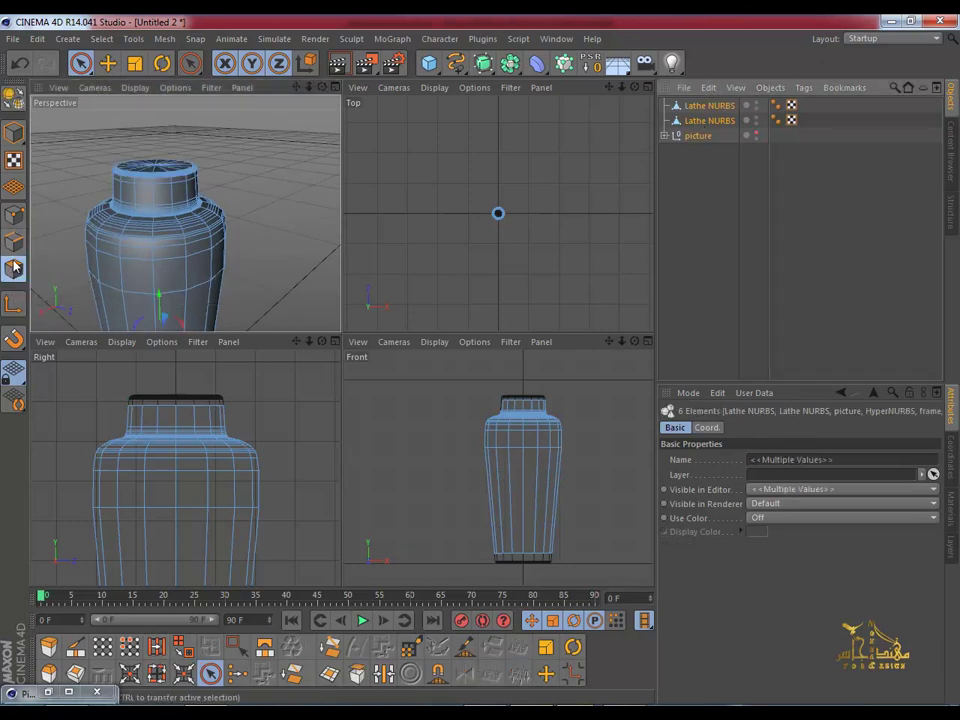
left_click(710, 124)
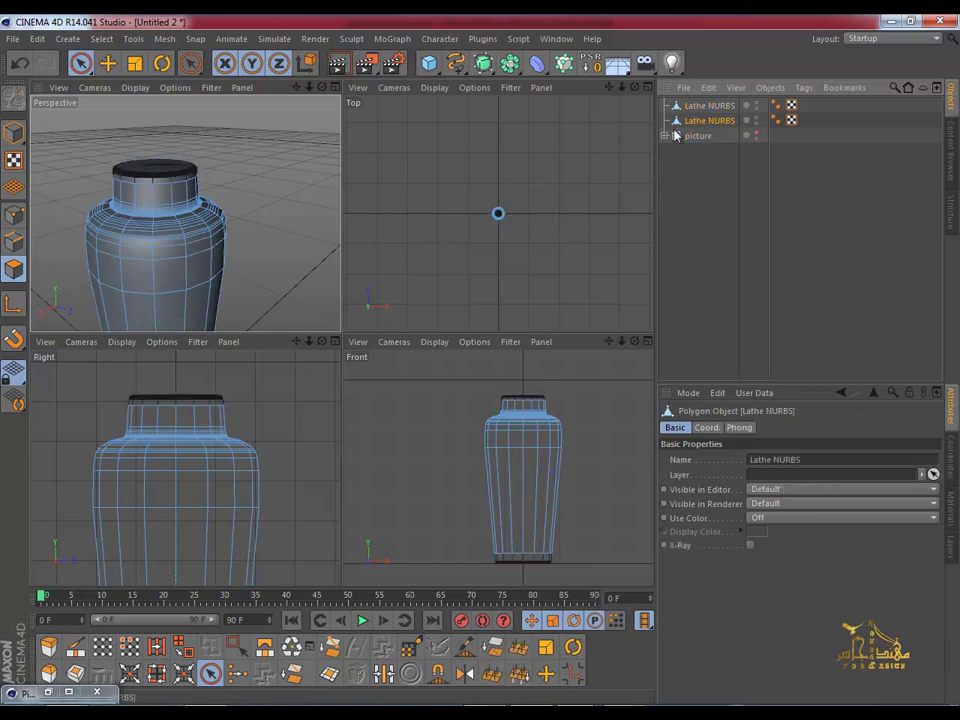
mouse_move(189, 242)
left_mouse_down()
mouse_move(182, 272)
mouse_move(182, 224)
left_mouse_up()
key("ctrl+a")
Step: Extrude the split-off body's polygons by a 0.88 cm offset in the maximized Perspective view
left_click(48, 647)
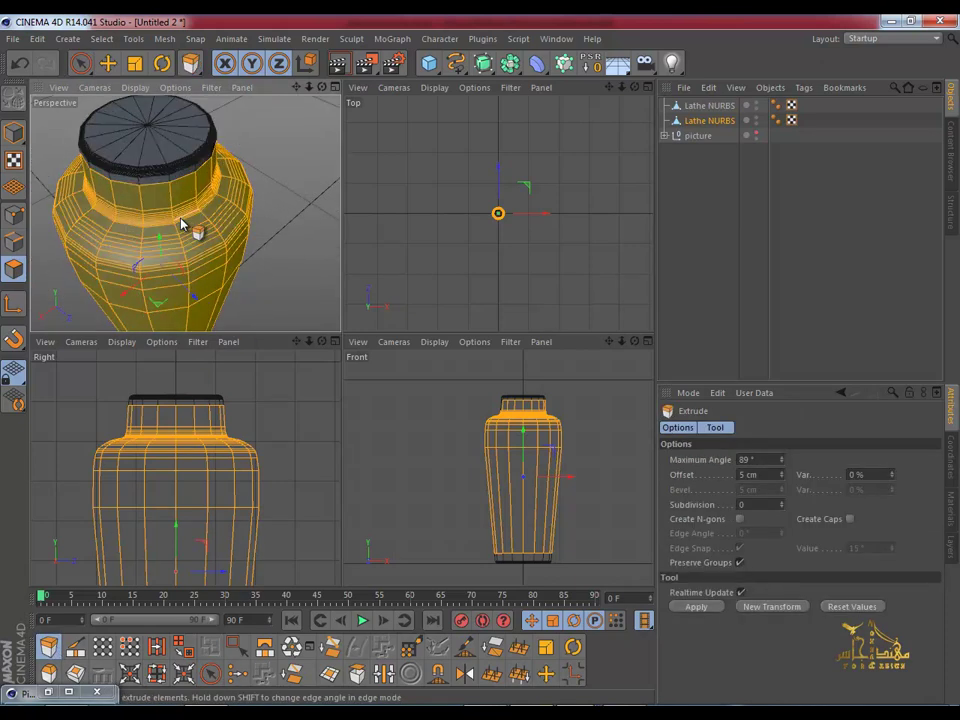
middle_click(182, 224)
left_click_drag(497, 372, 482, 367)
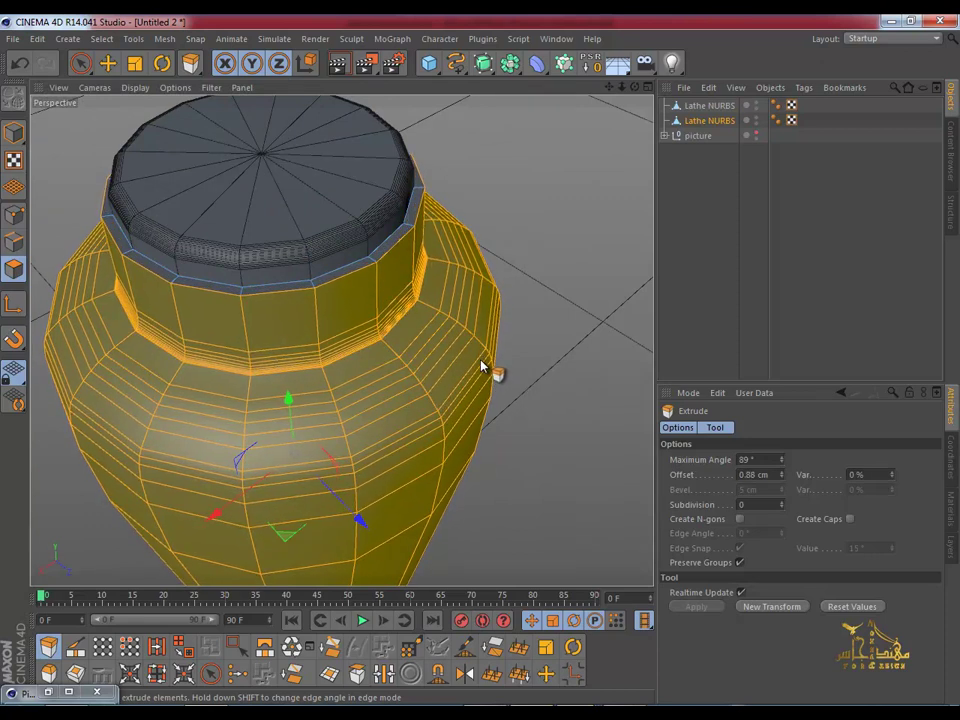
left_click_drag(336, 236, 323, 186, "alt")
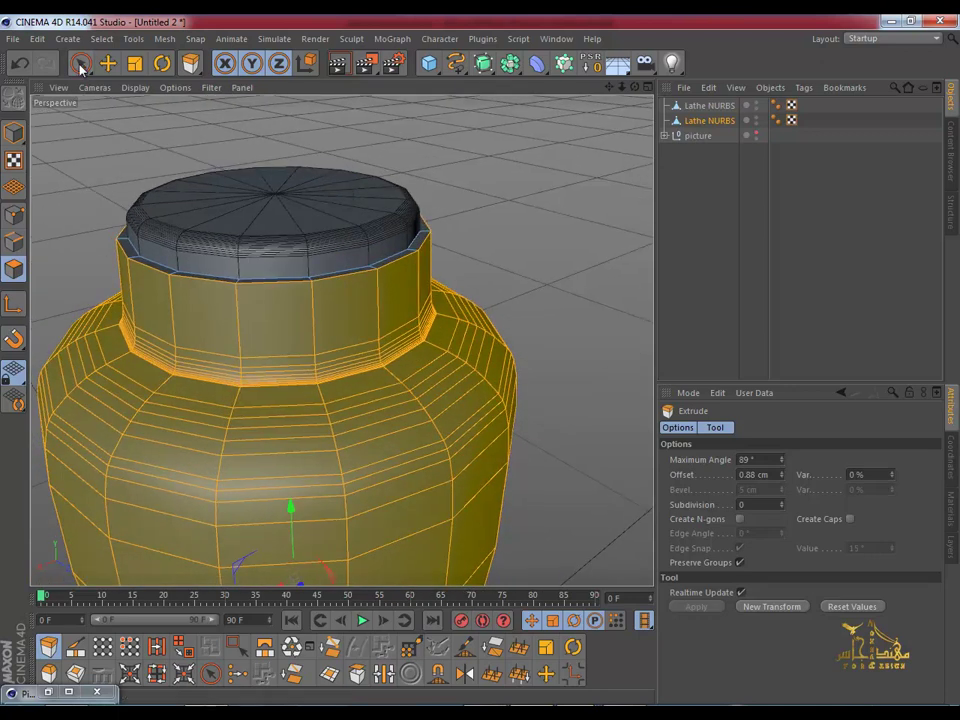
middle_click_drag(225, 167, 214, 182, "alt")
right_click_drag(214, 182, 238, 314, "alt")
mouse_move(238, 314)
left_mouse_down("alt")
mouse_move(296, 302)
mouse_move(349, 197)
mouse_move(379, 274)
mouse_move(482, 368)
left_mouse_up("alt")
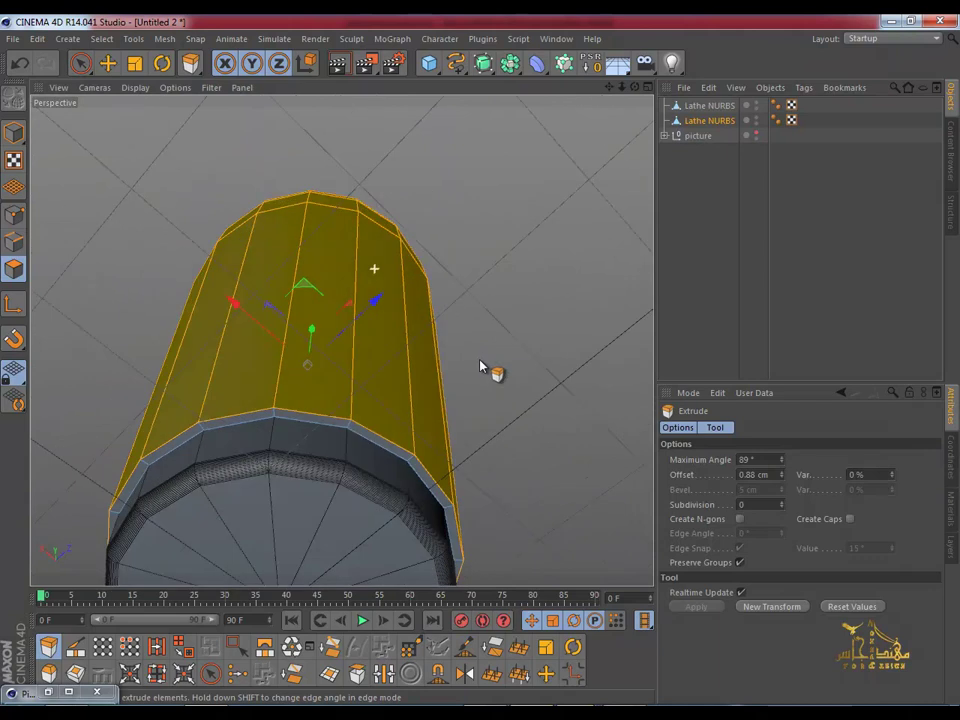
left_click(156, 673)
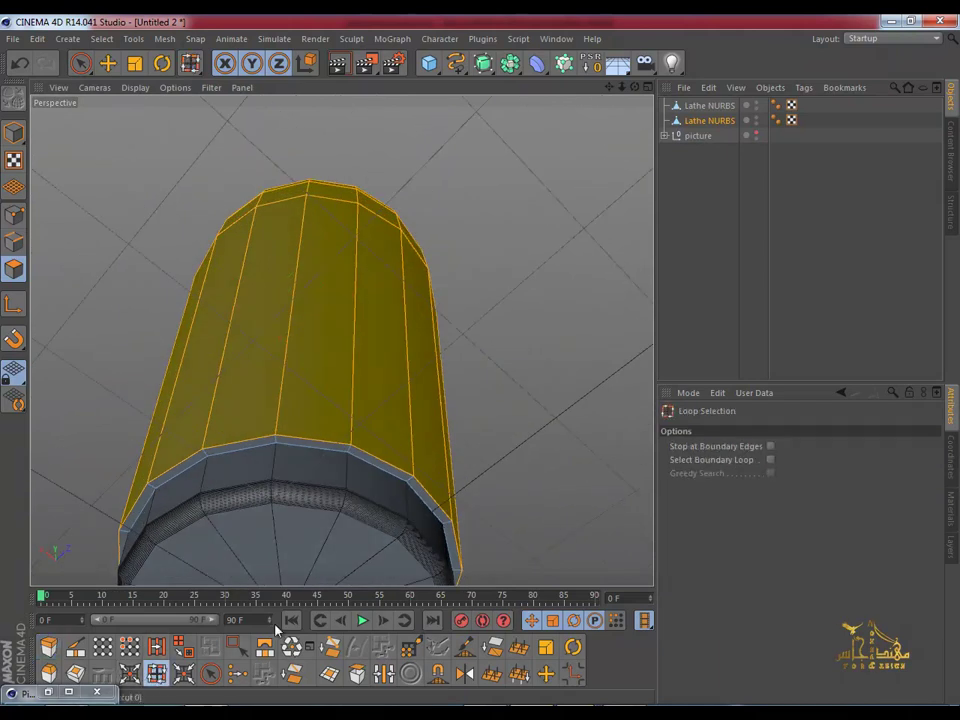
Step: In Edges mode, ring-select the edges around the vase neck
left_click(14, 241)
left_click(406, 483)
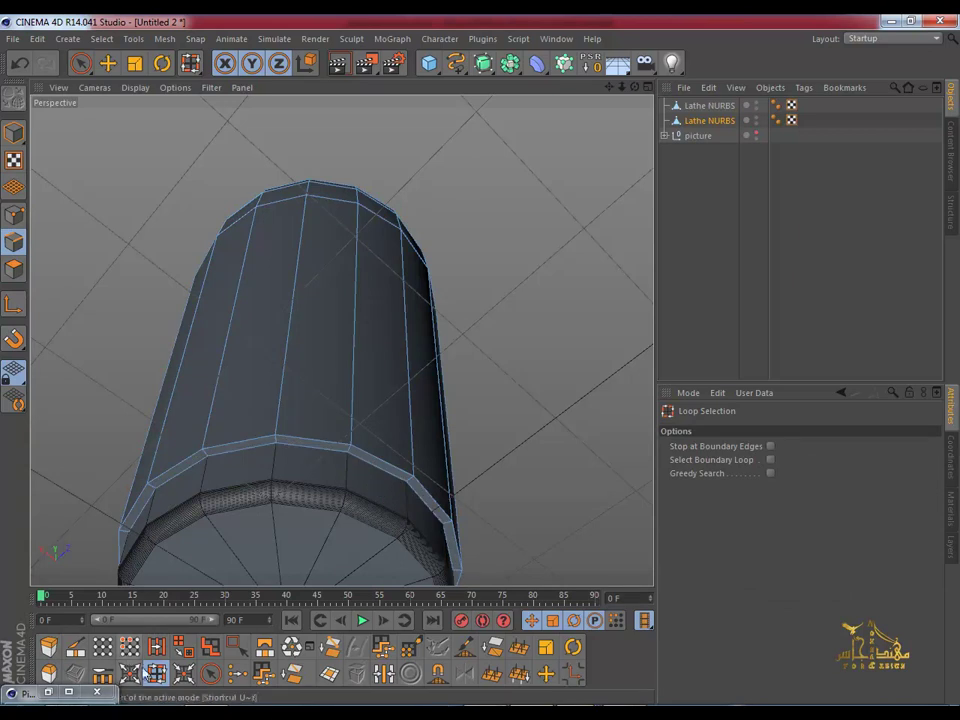
left_click(156, 647)
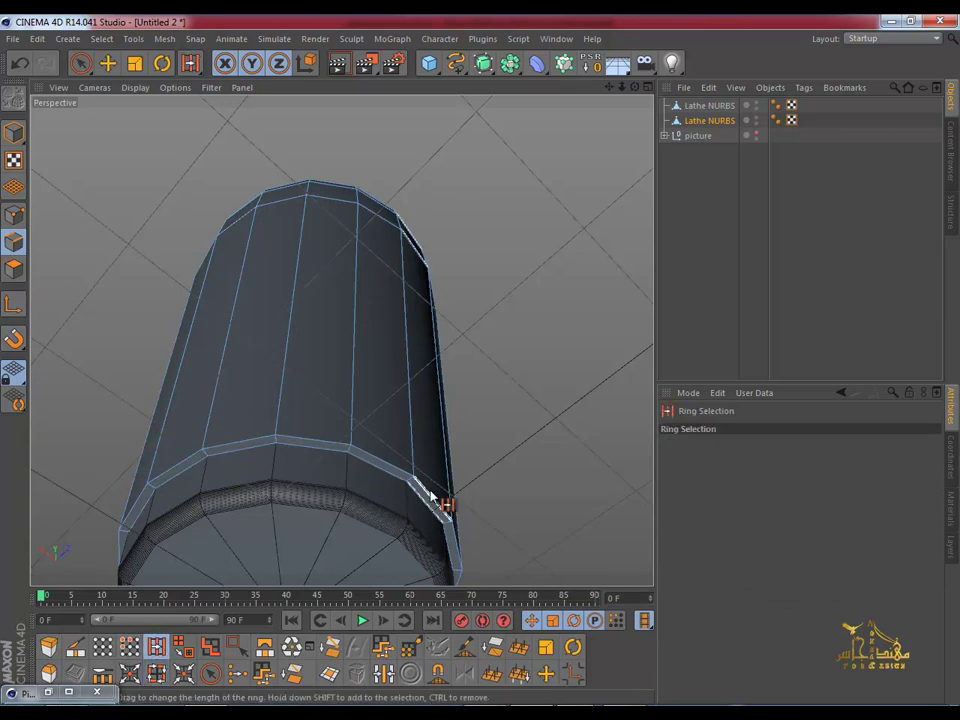
mouse_move(399, 326)
left_mouse_down("alt")
mouse_move(310, 448)
mouse_move(317, 317)
mouse_move(336, 332)
mouse_move(326, 399)
mouse_move(298, 203)
mouse_move(306, 349)
left_mouse_up("alt")
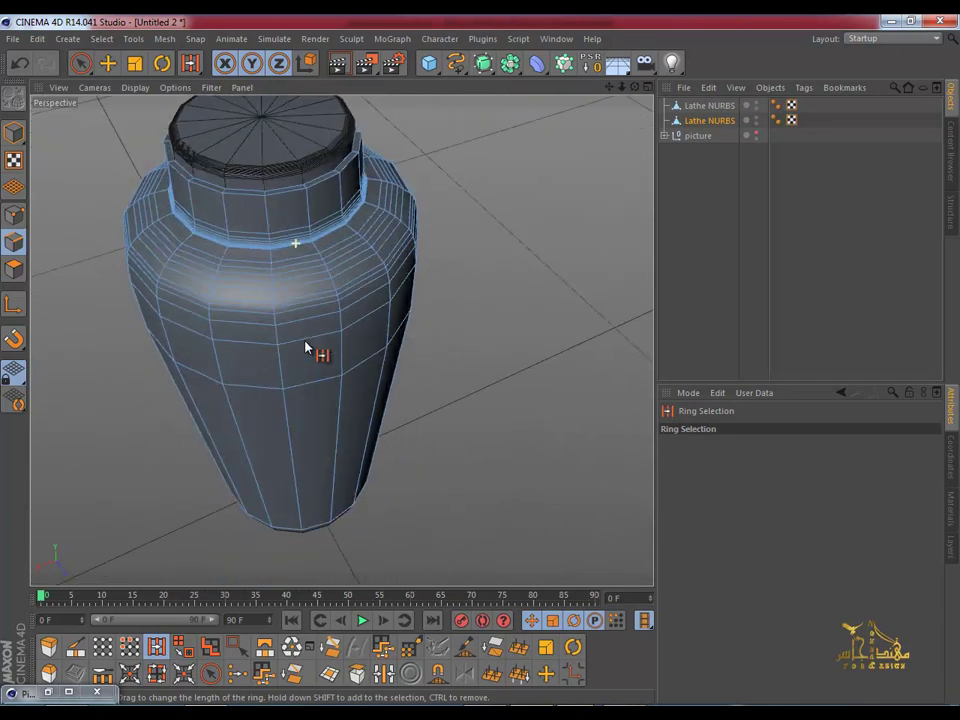
scroll(313, 328, "up", 2)
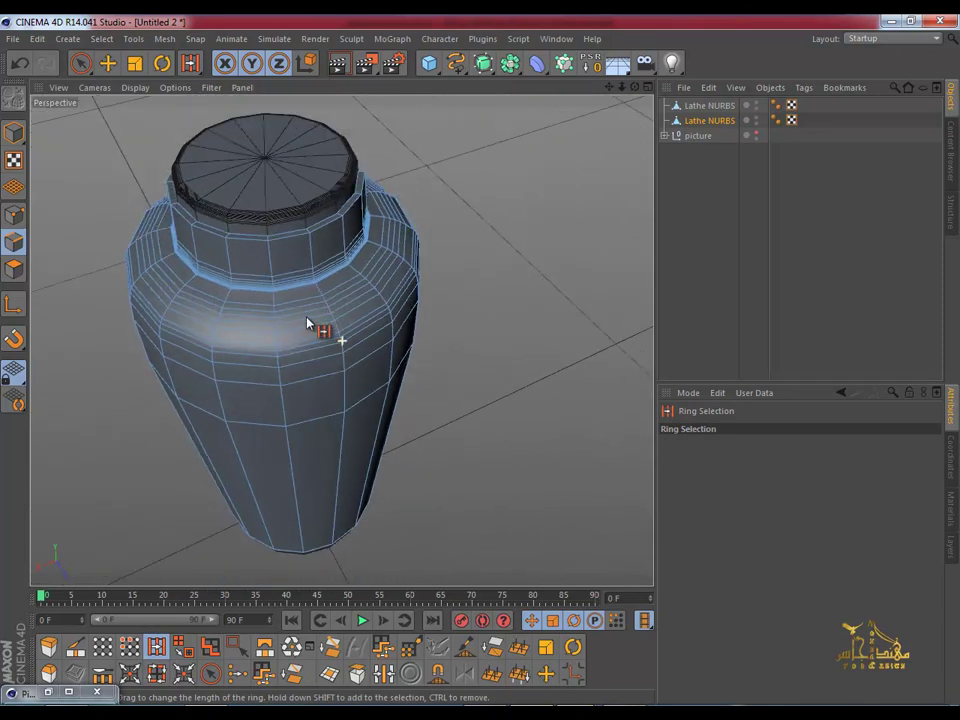
scroll(313, 332, "up", 2)
scroll(314, 302, "up", 2)
mouse_move(314, 302)
left_mouse_down("alt")
mouse_move(332, 379)
mouse_move(328, 328)
left_mouse_up("alt")
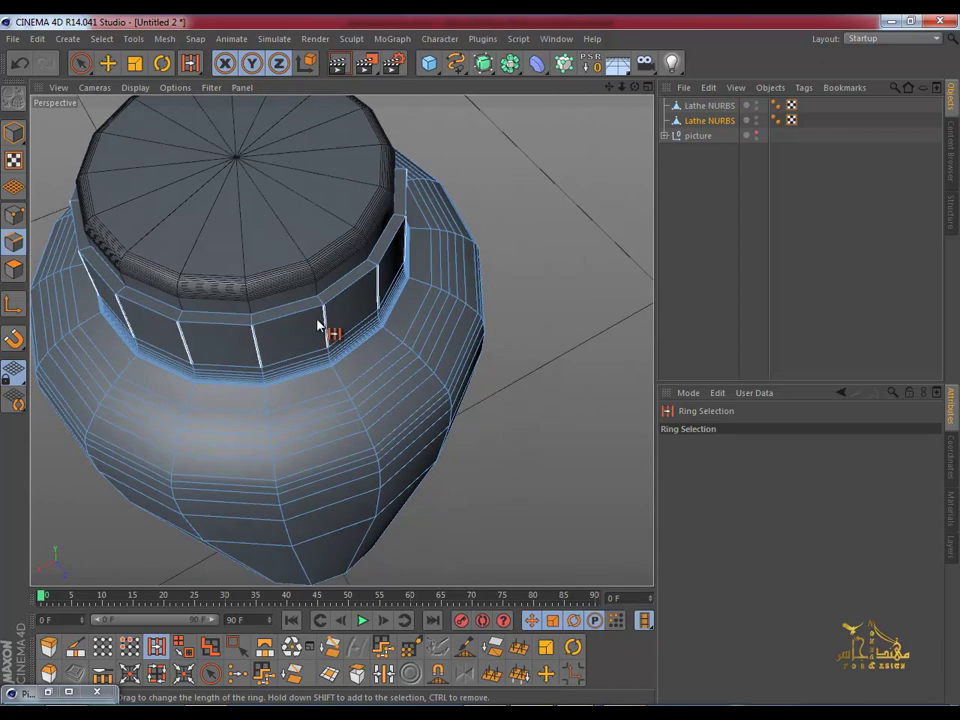
left_click(319, 301)
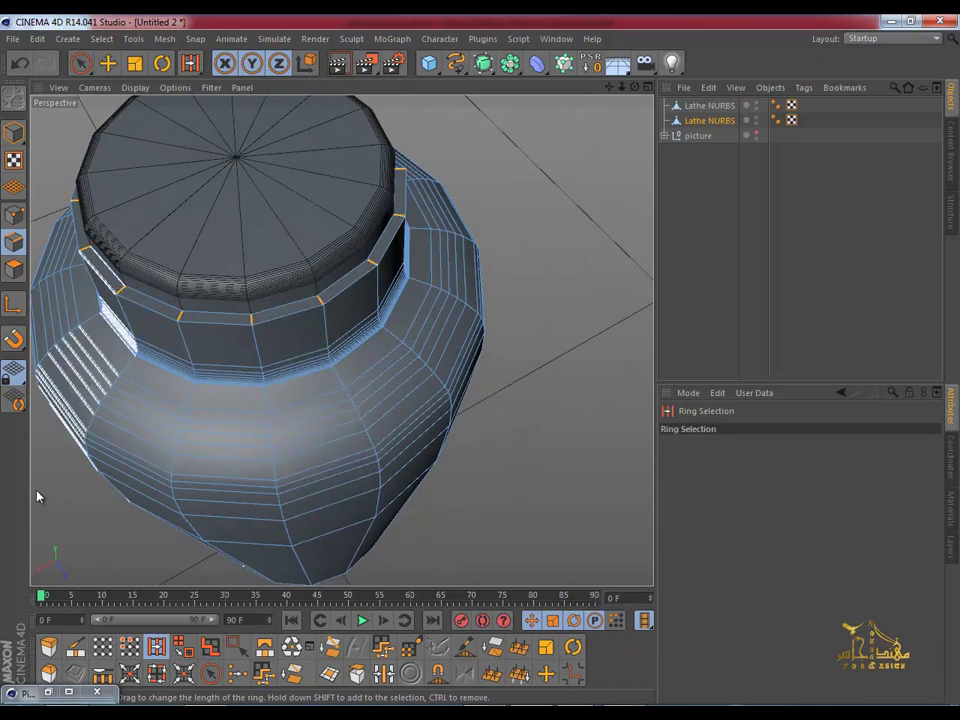
Step: Edge Cut the neck ring with Subdivision 2 and spread the new loops further apart
left_click(103, 680)
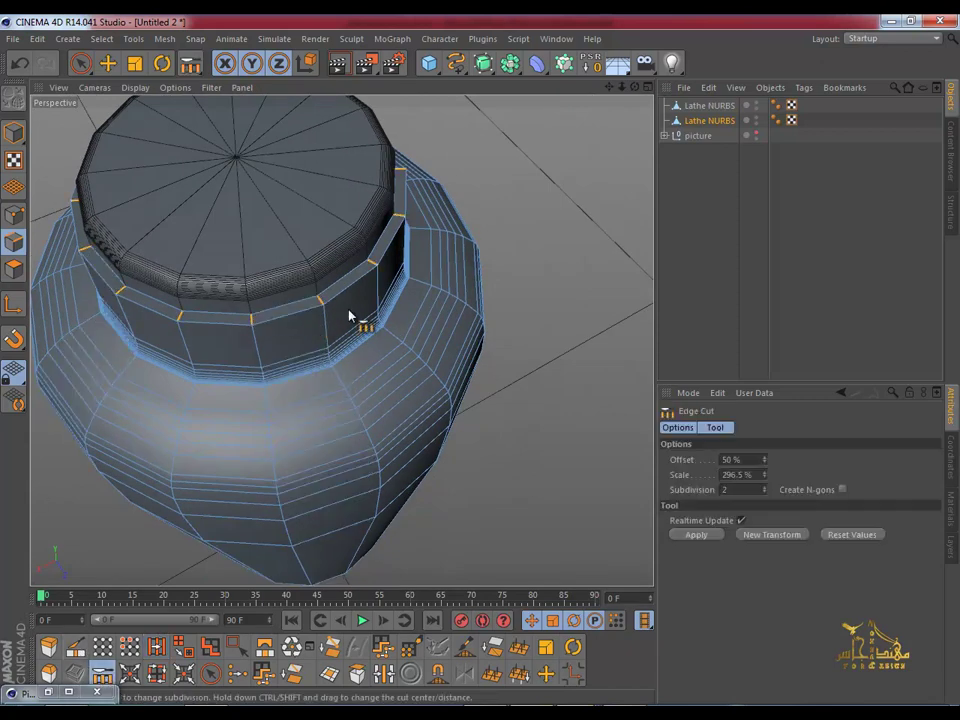
scroll(315, 306, "up", 1)
scroll(320, 298, "up", 1)
left_click(317, 304)
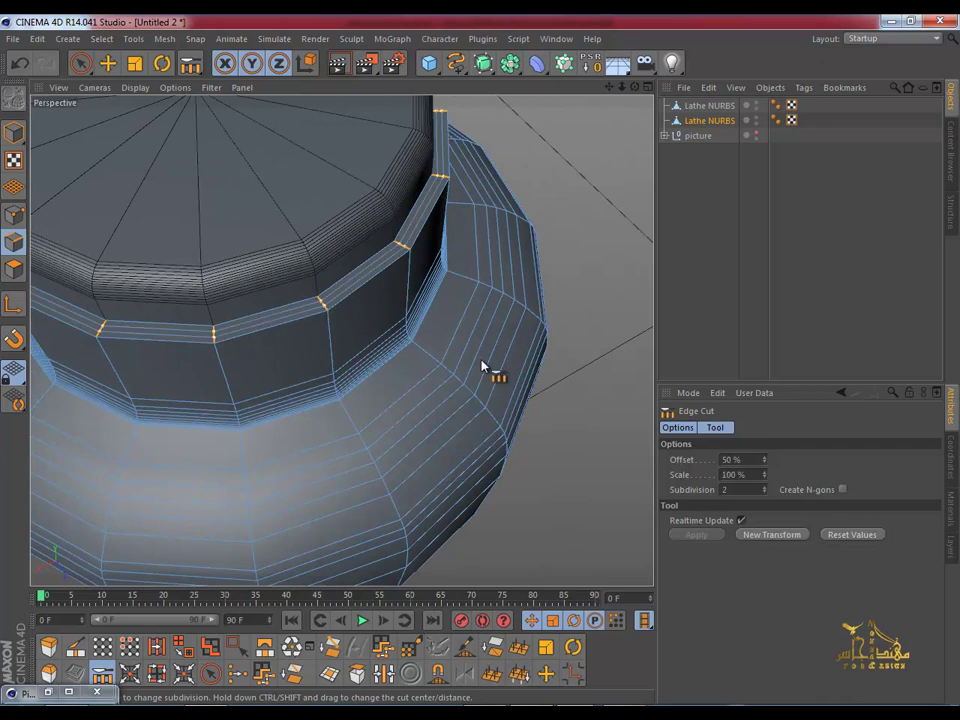
mouse_move(482, 366)
left_mouse_down("shift")
mouse_move(321, 321)
mouse_move(343, 456)
mouse_move(318, 356)
mouse_move(326, 465)
mouse_move(306, 242)
mouse_move(306, 347)
mouse_move(321, 300)
mouse_move(298, 448)
mouse_move(336, 180)
mouse_move(345, 189)
mouse_move(334, 454)
mouse_move(349, 448)
mouse_move(350, 440)
mouse_move(171, 422)
mouse_move(347, 450)
mouse_move(317, 283)
mouse_move(306, 471)
left_mouse_up("shift")
scroll(482, 367, "down", 3)
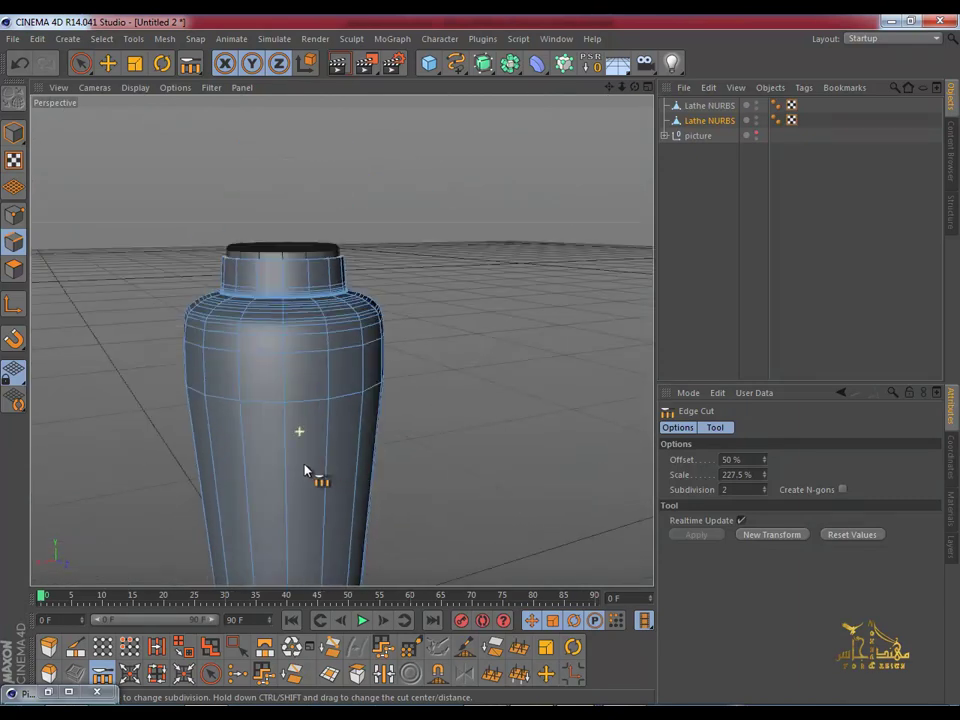
left_click(483, 64)
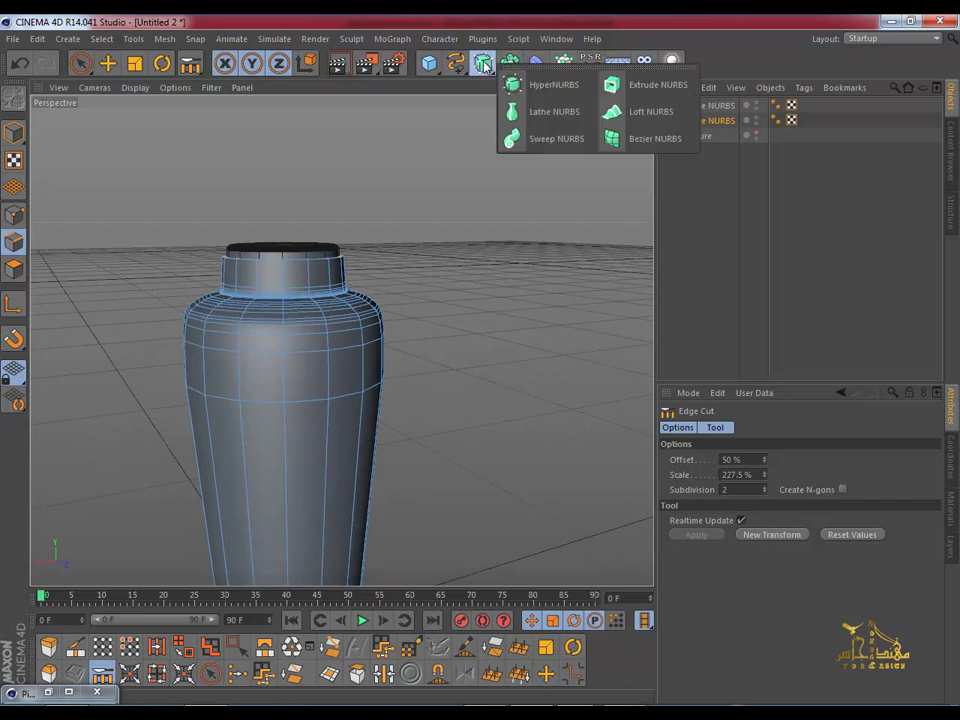
Step: Add a HyperNURBS and group both Lathe NURBS parts into a Null with Alt+G
left_click(566, 88, "alt")
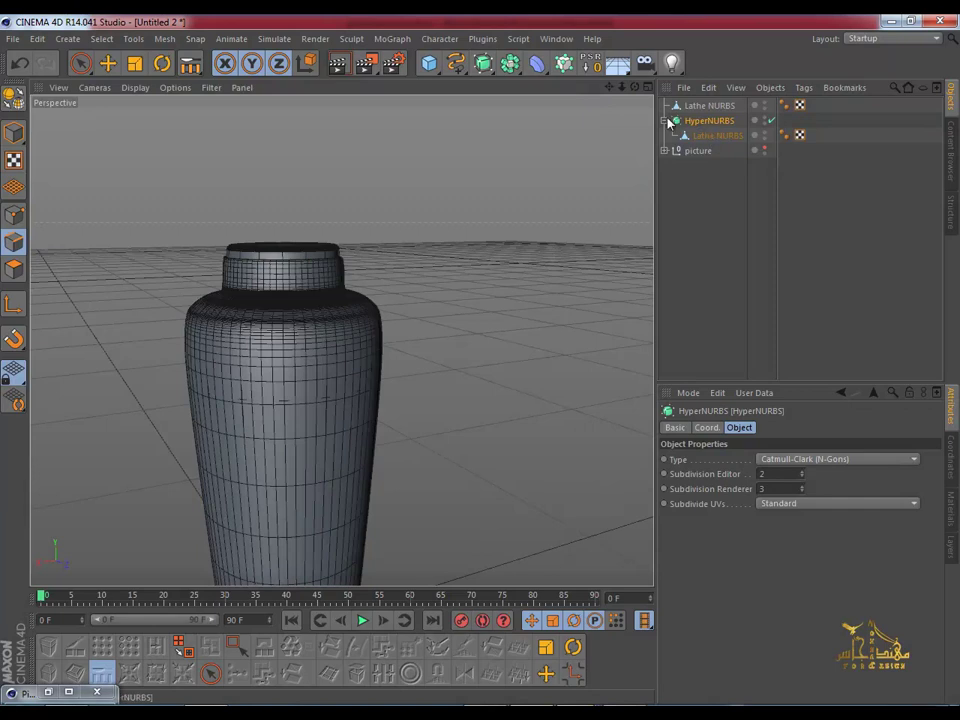
left_click(711, 106)
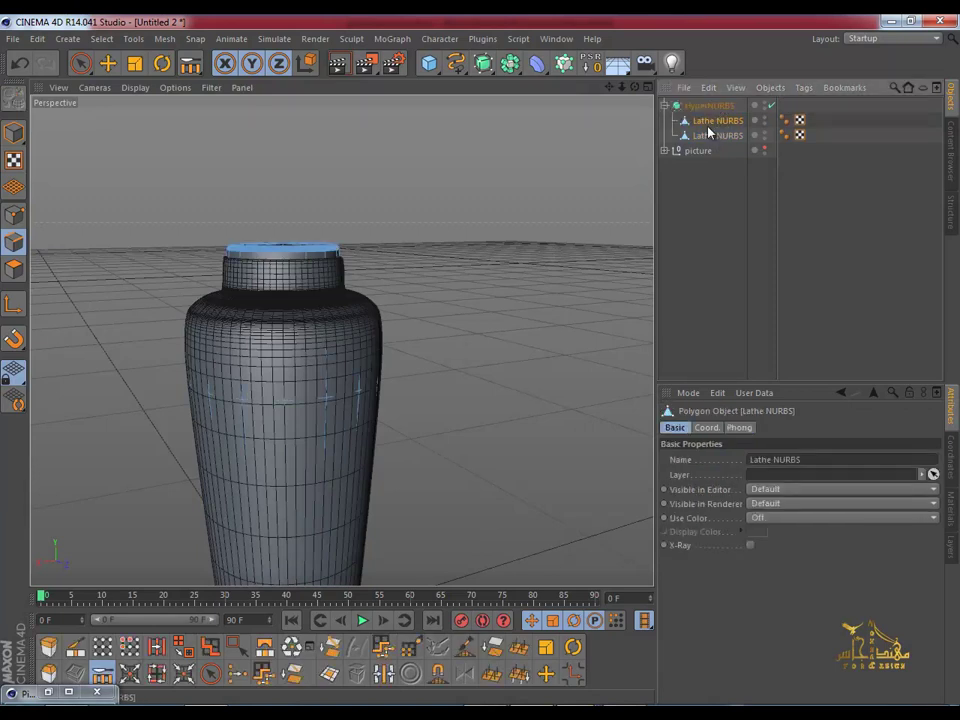
left_click(715, 137, "ctrl")
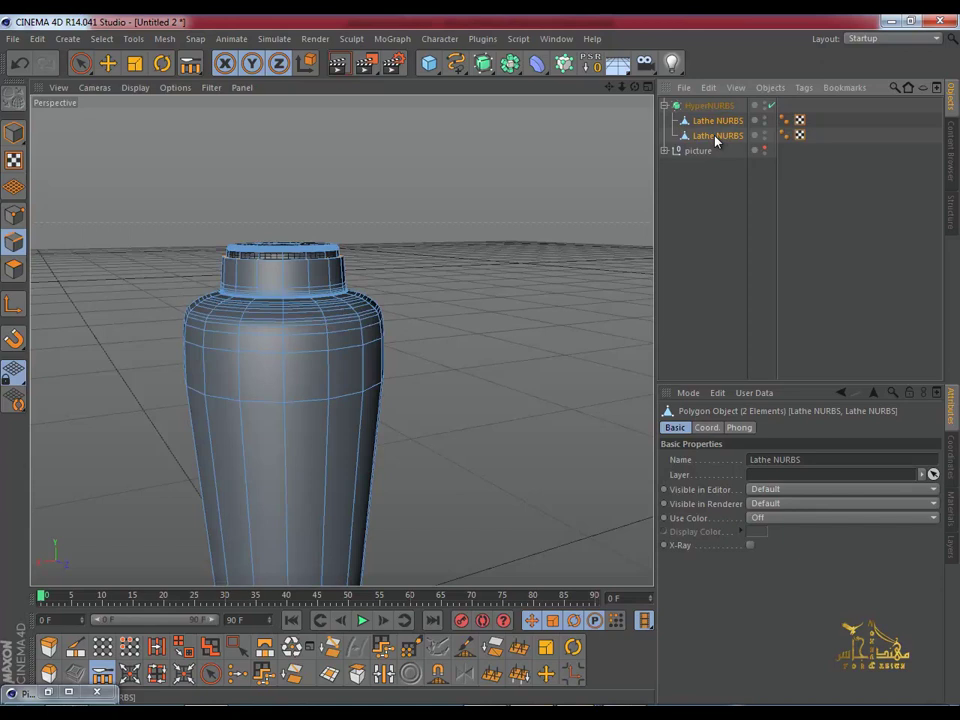
key("alt+g")
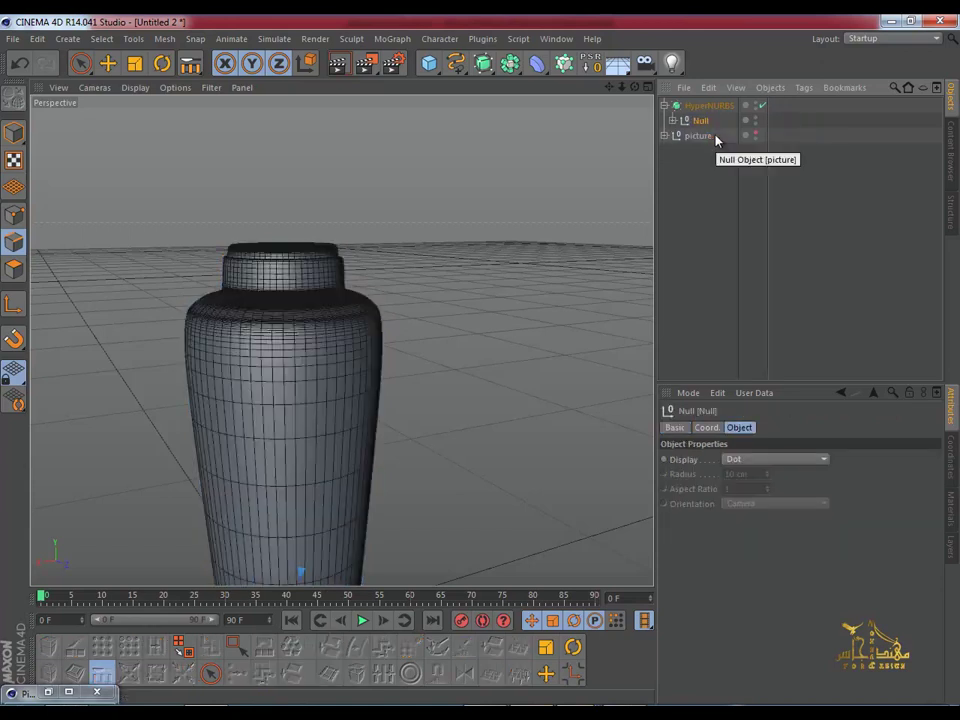
mouse_move(289, 343)
left_mouse_down("alt")
mouse_move(321, 446)
mouse_move(268, 381)
mouse_move(298, 336)
mouse_move(66, 349)
mouse_move(484, 364)
mouse_move(299, 335)
left_mouse_up("alt")
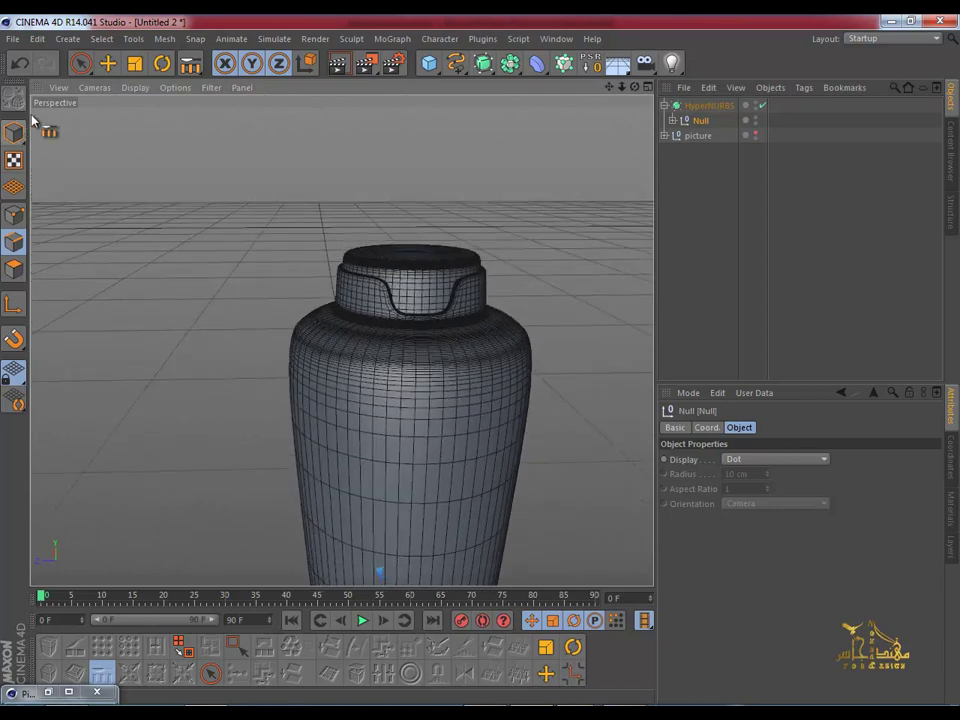
Step: Turn the HyperNURBS smoothing off, then undo the last three modelling steps
left_click(673, 121)
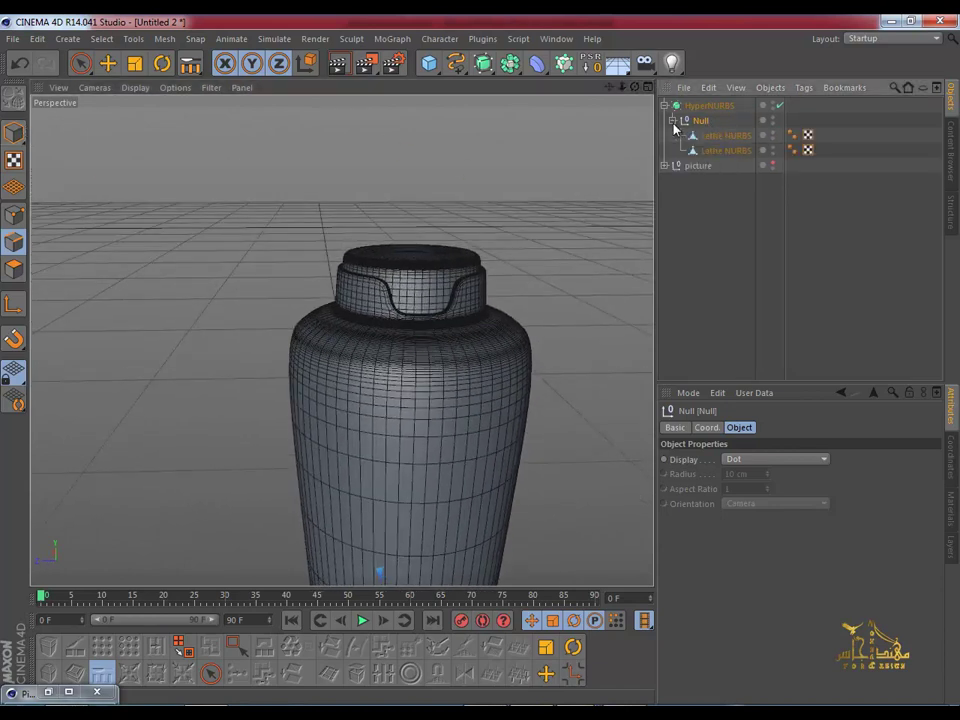
left_click(779, 105)
left_click_drag(430, 390, 440, 353, "alt")
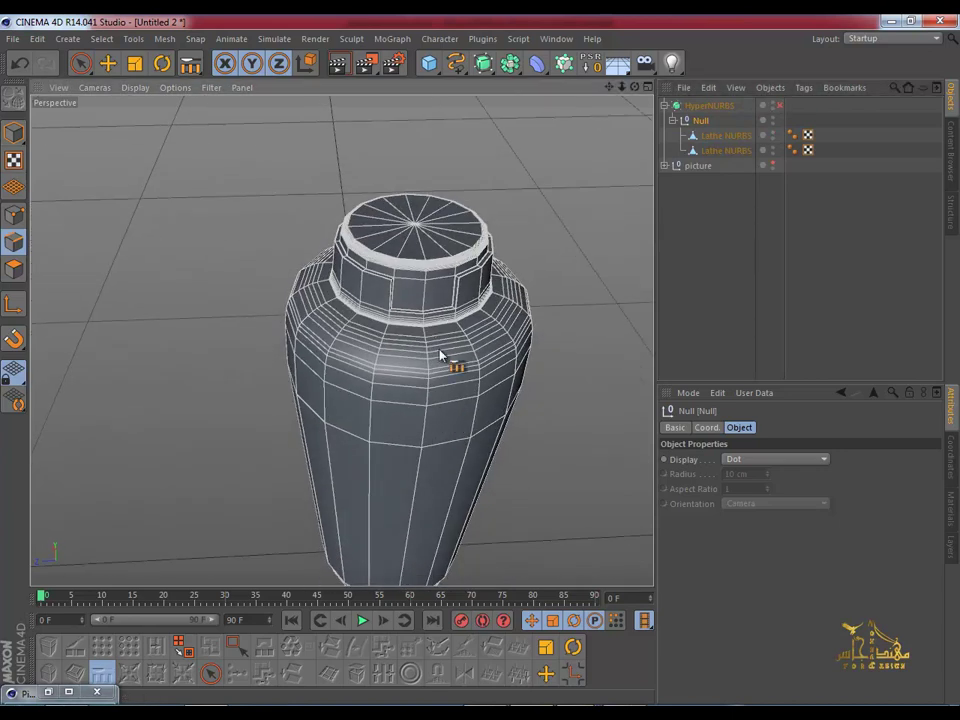
scroll(442, 330, "up", 3)
scroll(445, 312, "up", 3)
scroll(446, 300, "up", 2)
mouse_move(446, 287)
left_mouse_down("alt")
mouse_move(560, 252)
mouse_move(381, 259)
mouse_move(392, 272)
mouse_move(95, 160)
left_mouse_up("alt")
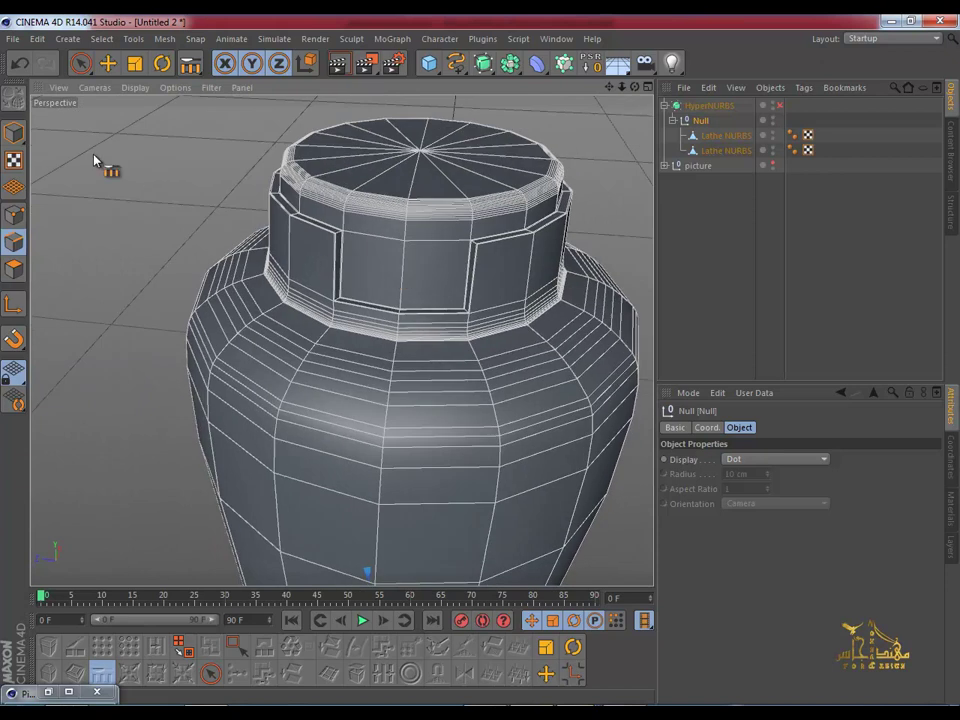
left_click(20, 64)
left_click(20, 64)
left_click(20, 64)
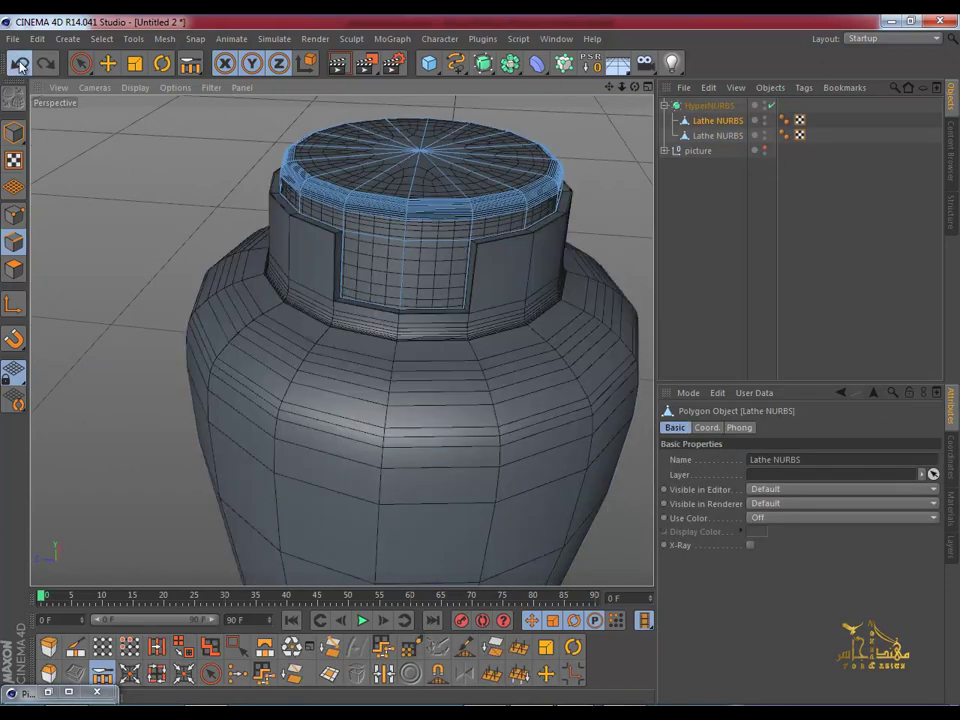
Step: Undo seven more steps, removing the HyperNURBS and the extra collar and rim edge loops
left_click(20, 64)
left_click(20, 64)
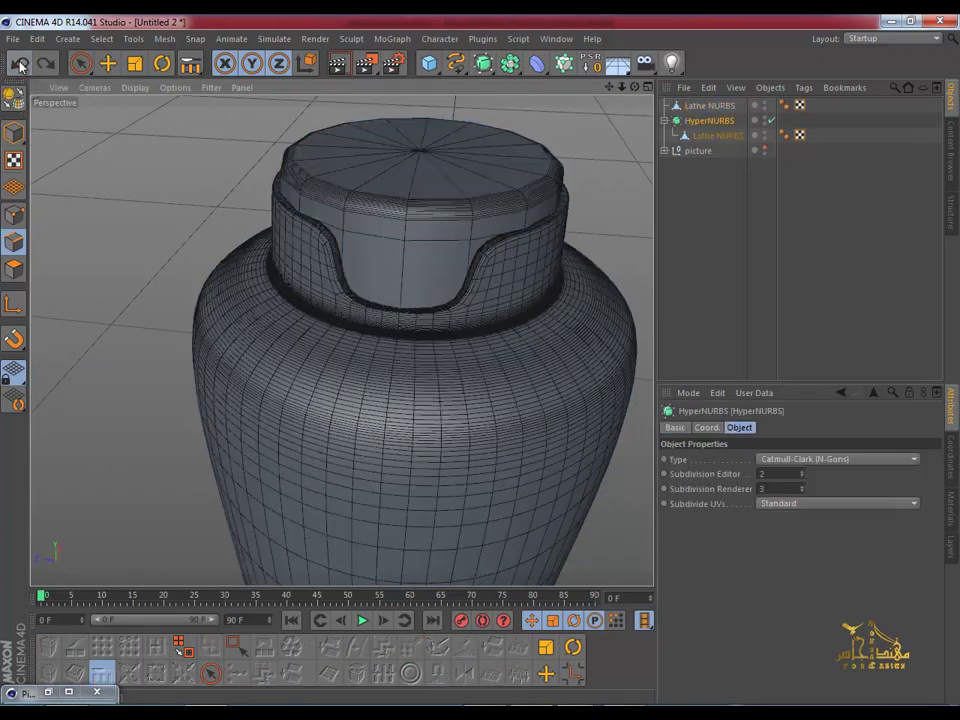
left_click(20, 64)
left_click(20, 64)
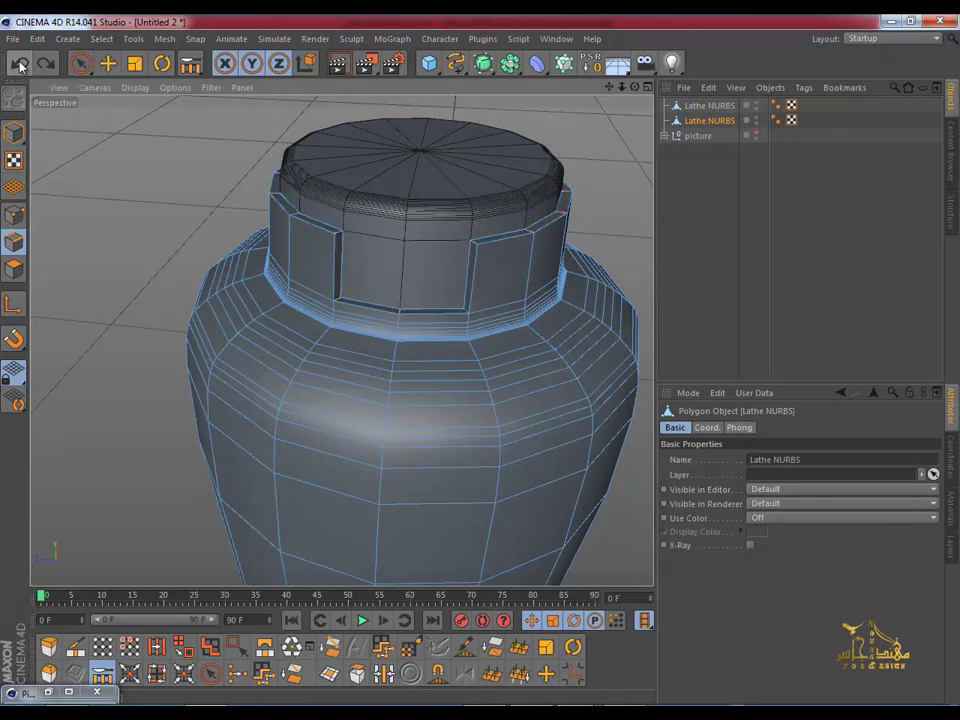
left_click(20, 64)
left_click(20, 64)
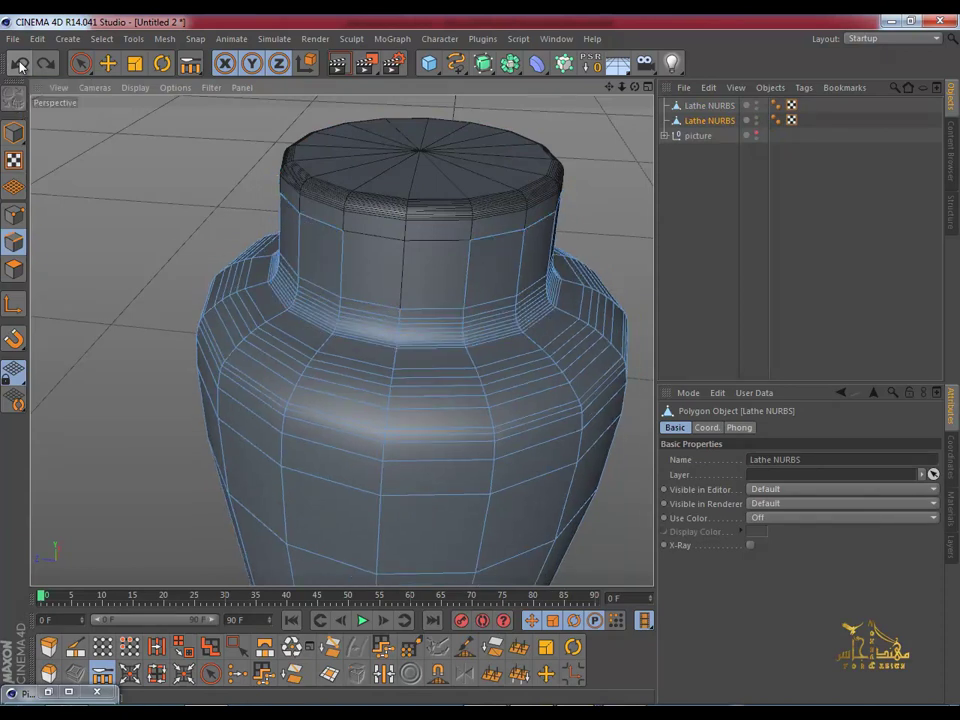
left_click(20, 64)
left_click(20, 64)
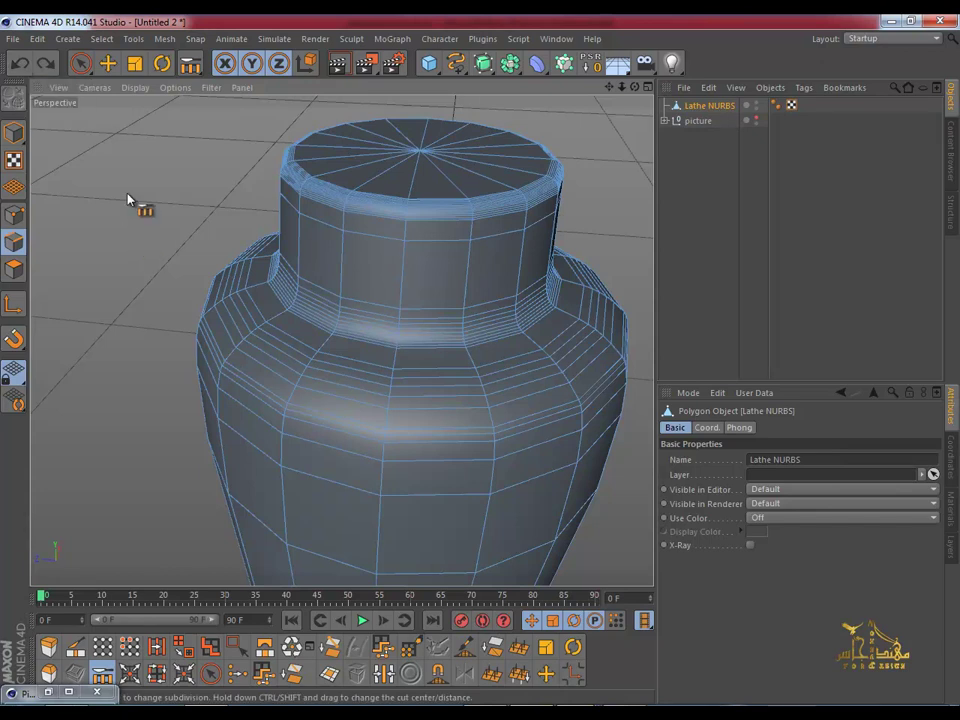
Step: Switch to Polygons mode and select polygons on the vase's neck and body
key("ctrl+a")
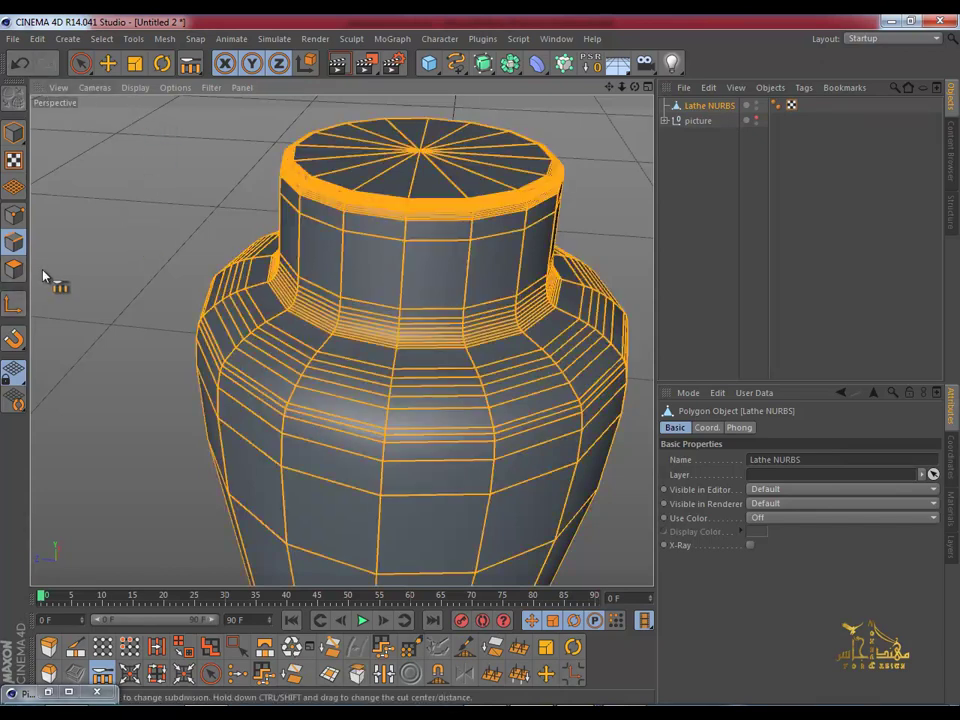
left_click(14, 269)
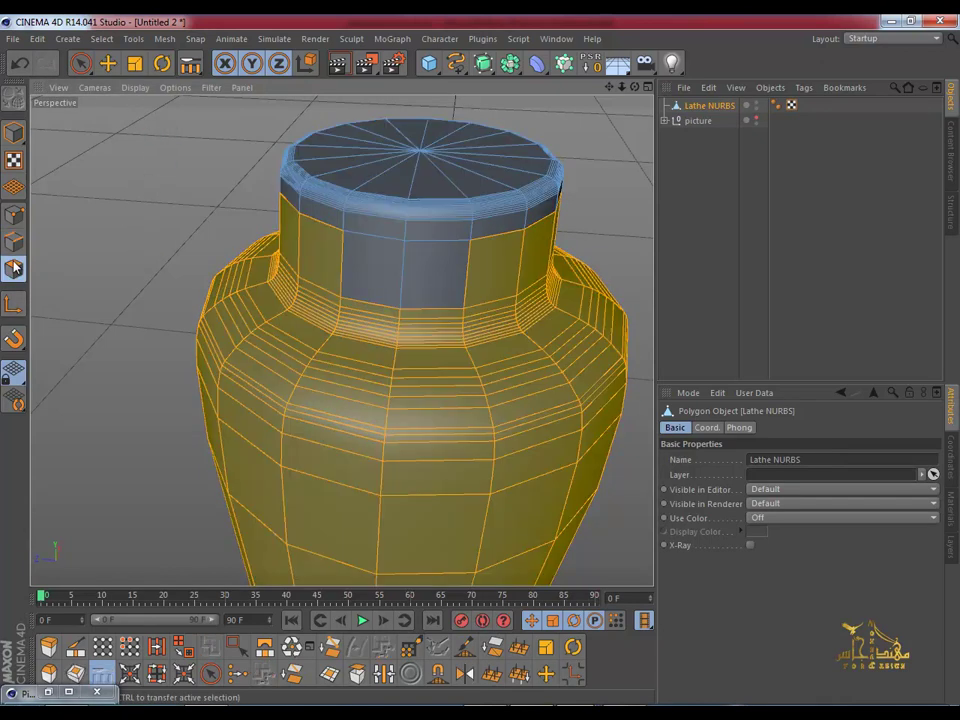
left_click(81, 63)
left_click(378, 245)
left_click_drag(435, 265, 473, 287)
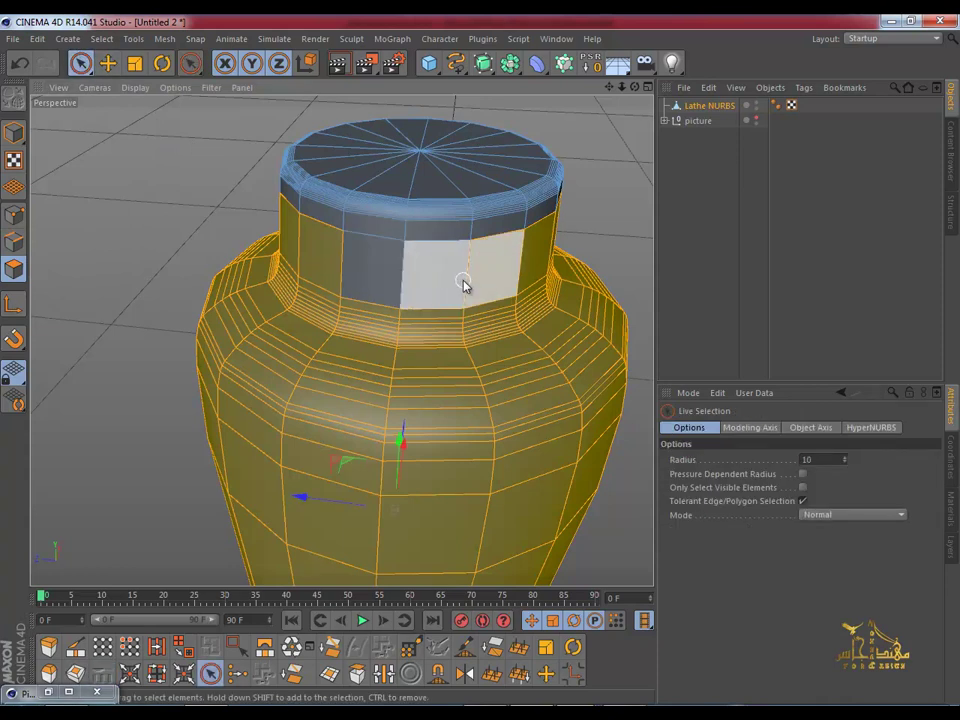
mouse_move(384, 294)
left_mouse_down("alt")
mouse_move(399, 354)
mouse_move(520, 357)
mouse_move(484, 386)
left_mouse_up("alt")
scroll(484, 386, "down", 3)
scroll(484, 386, "down", 2)
left_click(433, 348)
mouse_move(392, 416)
left_mouse_down("alt")
mouse_move(433, 348)
mouse_move(482, 369)
mouse_move(399, 324)
mouse_move(401, 489)
mouse_move(447, 328)
left_mouse_up("alt")
mouse_move(447, 328)
middle_mouse_down("alt")
mouse_move(418, 294)
mouse_move(410, 262)
middle_mouse_up("alt")
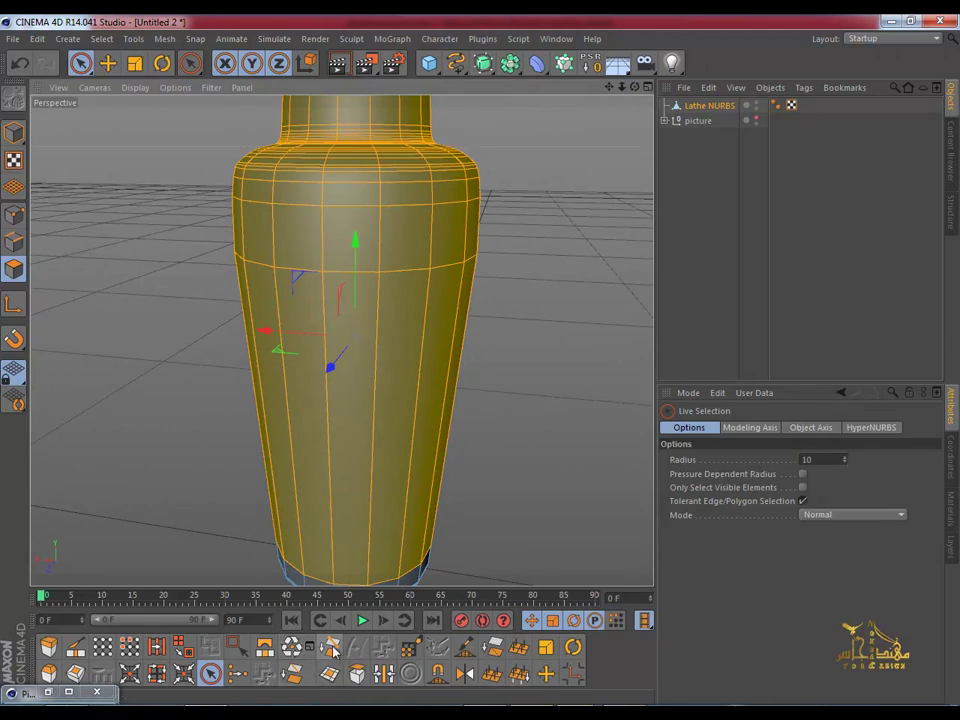
Step: Duplicate the Lathe NURBS with Ctrl+C/Ctrl+V and hide one copy in the viewport
key("ctrl+c")
key("ctrl+v")
mouse_move(557, 283)
left_mouse_down("alt")
mouse_move(518, 381)
mouse_move(310, 298)
mouse_move(613, 223)
left_mouse_up("alt")
left_click(758, 106)
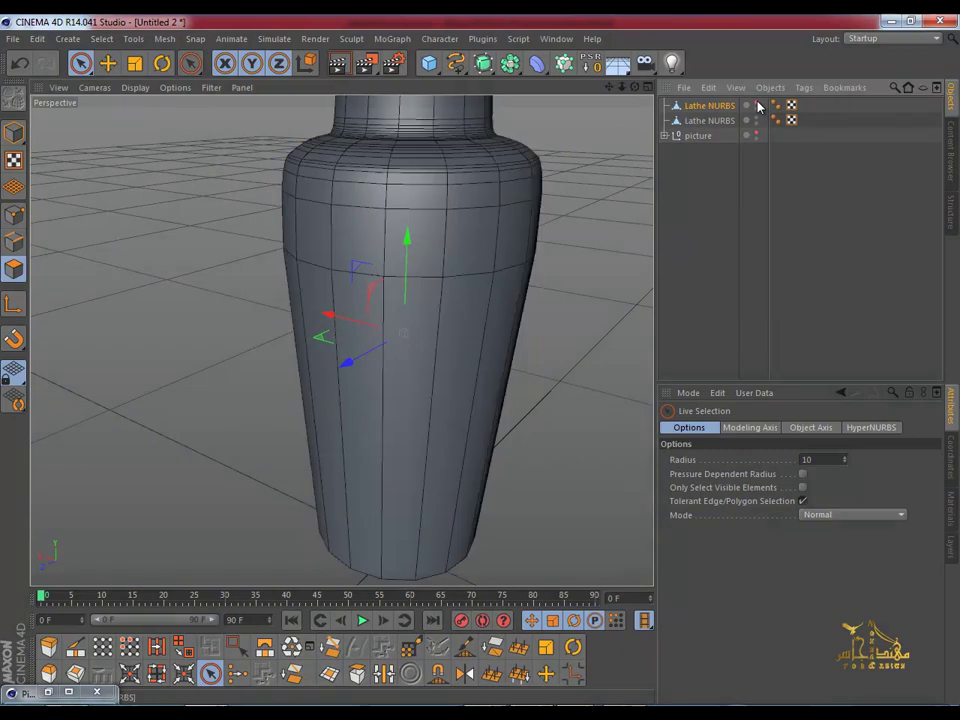
mouse_move(478, 216)
left_mouse_down("alt")
mouse_move(465, 407)
mouse_move(212, 152)
mouse_move(493, 231)
mouse_move(427, 466)
mouse_move(418, 197)
left_mouse_up("alt")
mouse_move(410, 416)
left_mouse_down("alt")
mouse_move(437, 332)
mouse_move(399, 347)
left_mouse_up("alt")
mouse_move(399, 347)
right_mouse_down("alt")
mouse_move(122, 493)
mouse_move(316, 357)
mouse_move(326, 390)
mouse_move(304, 467)
mouse_move(516, 451)
right_mouse_up("alt")
mouse_move(342, 479)
left_mouse_down("alt")
mouse_move(516, 471)
mouse_move(433, 409)
mouse_move(454, 336)
left_mouse_up("alt")
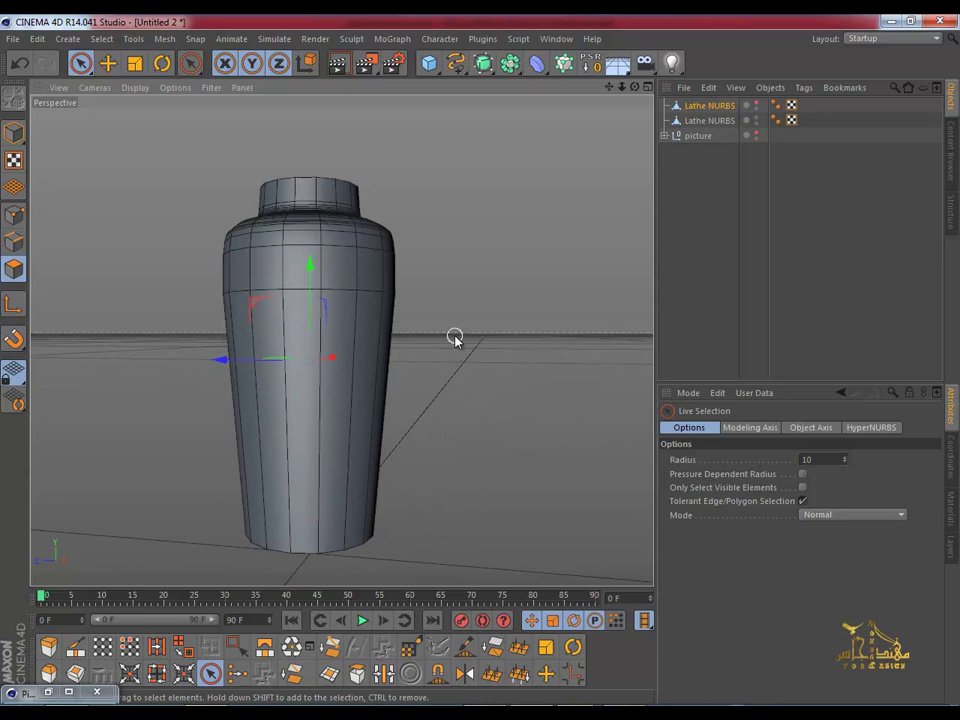
Step: Select the second vase copy and select all of its polygons
left_click(12, 270)
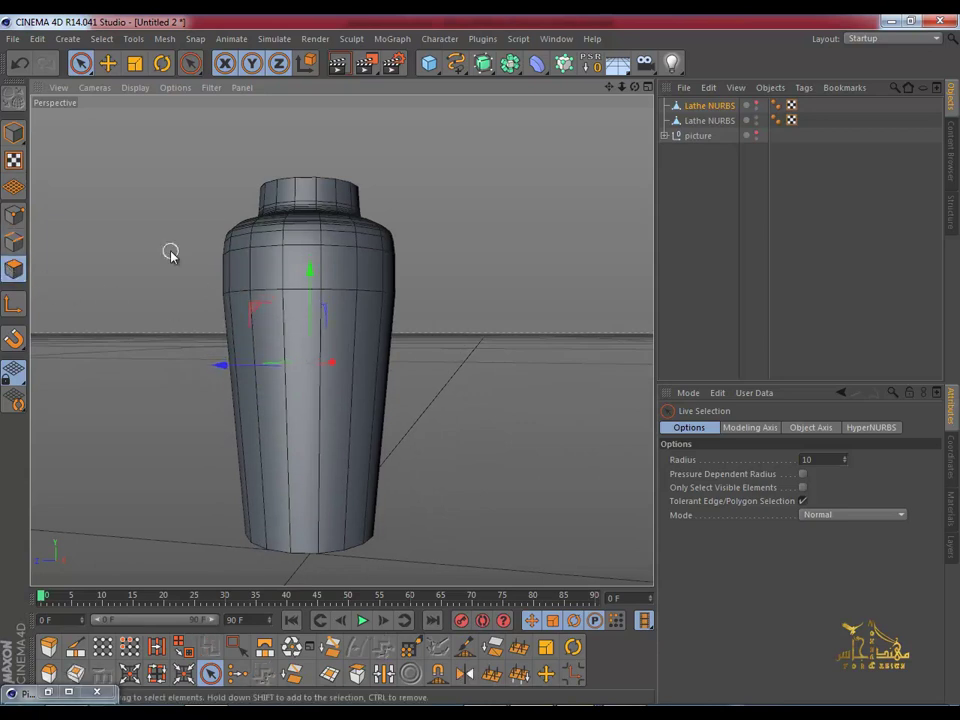
left_click(730, 120)
left_click(345, 320)
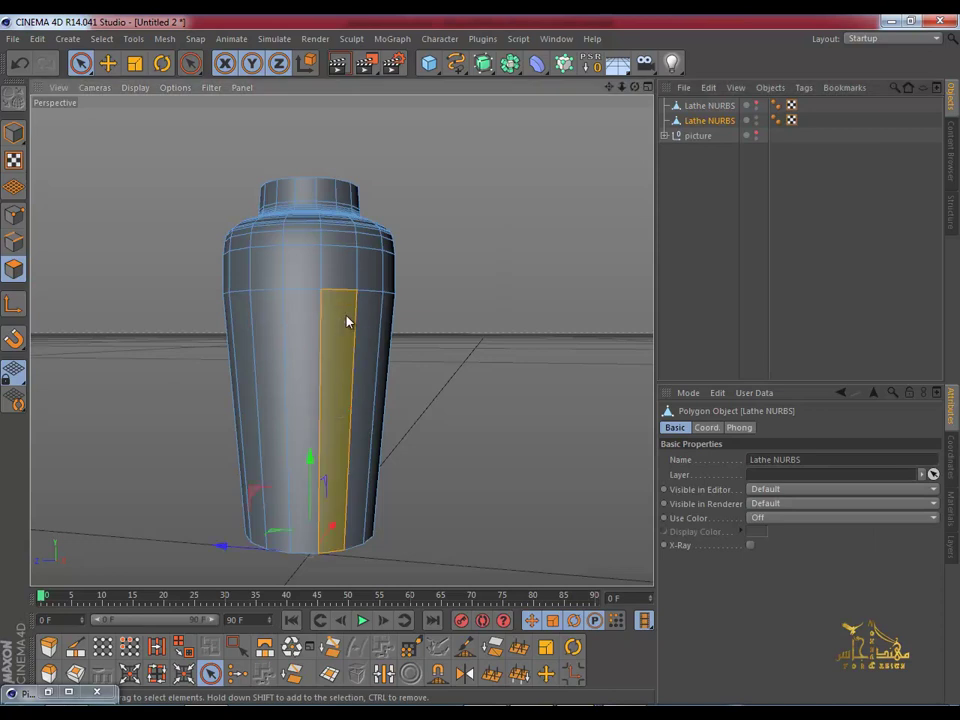
key("ctrl+a")
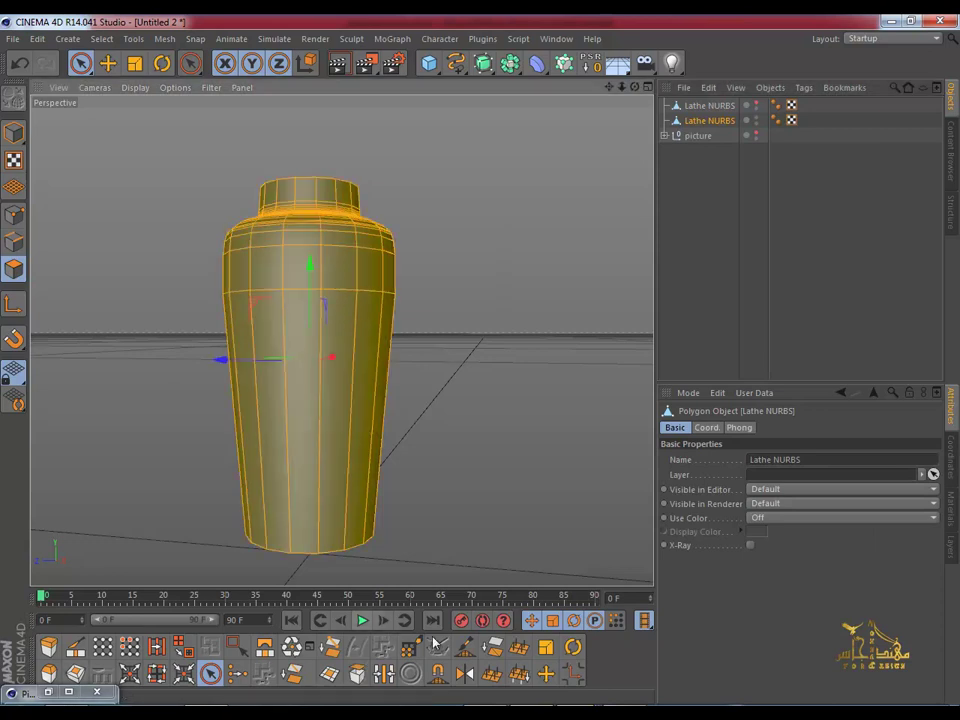
left_click_drag(287, 401, 300, 440, "alt")
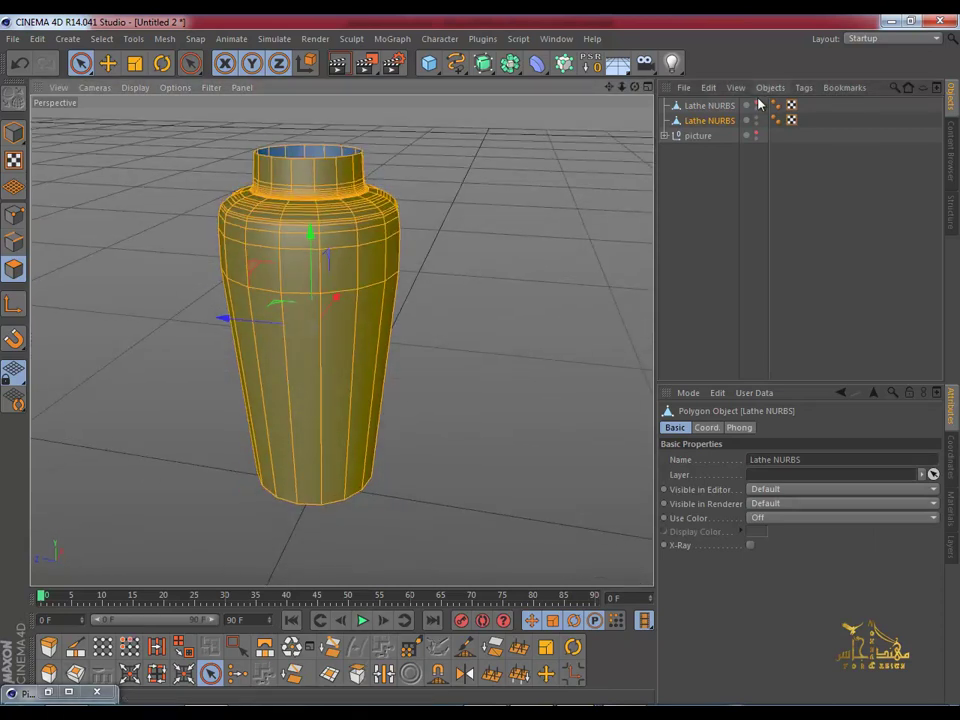
Step: Unhide the first copy and extrude the selected body polygons by a 0.75 cm offset
left_click(758, 104)
left_click_drag(394, 223, 394, 272, "alt")
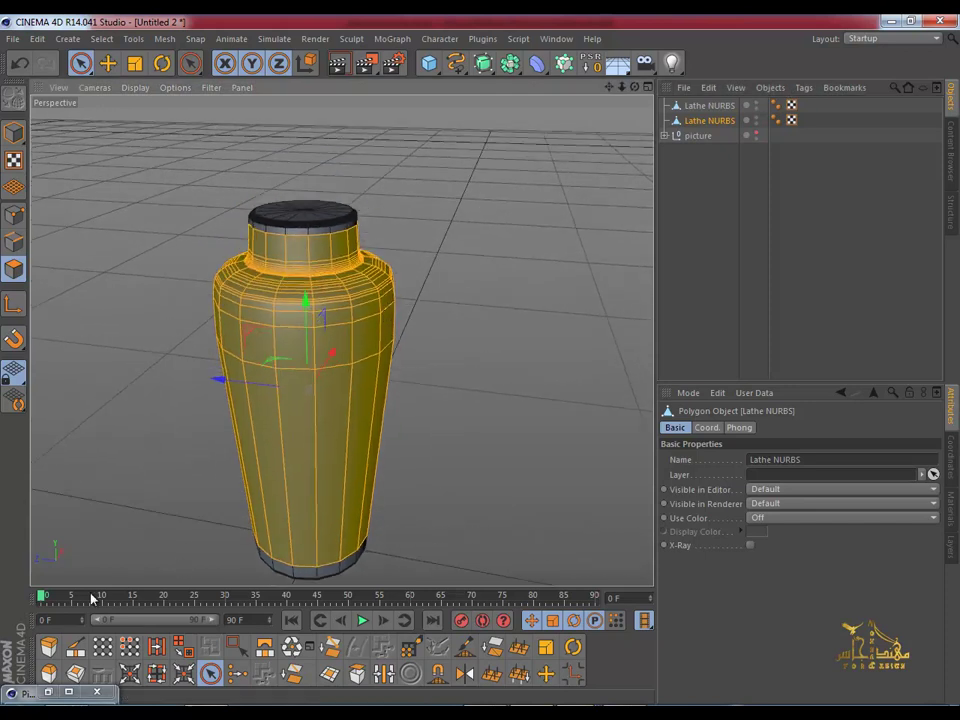
left_click(49, 647)
left_click_drag(388, 223, 349, 289, "alt")
scroll(364, 253, "up", 3)
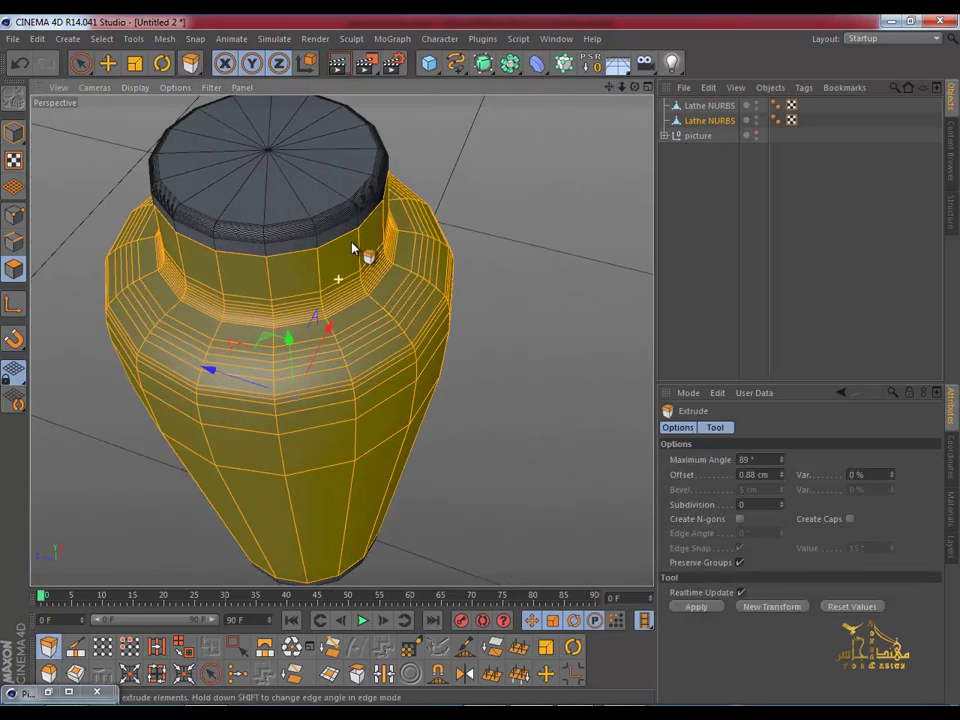
left_click(14, 214)
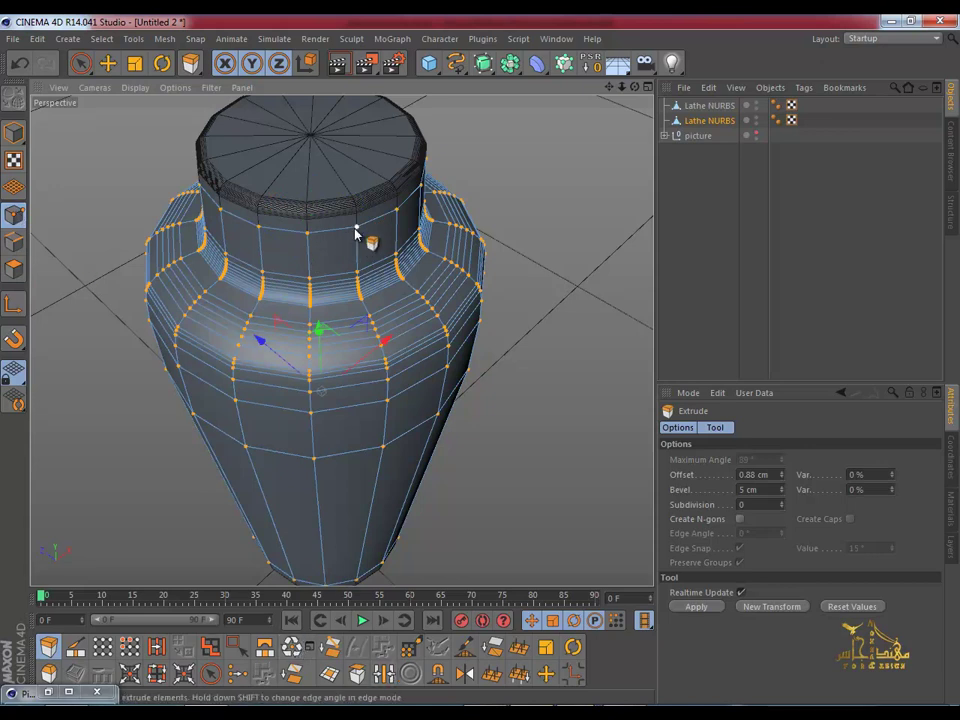
scroll(355, 232, "up", 2)
left_click(14, 268)
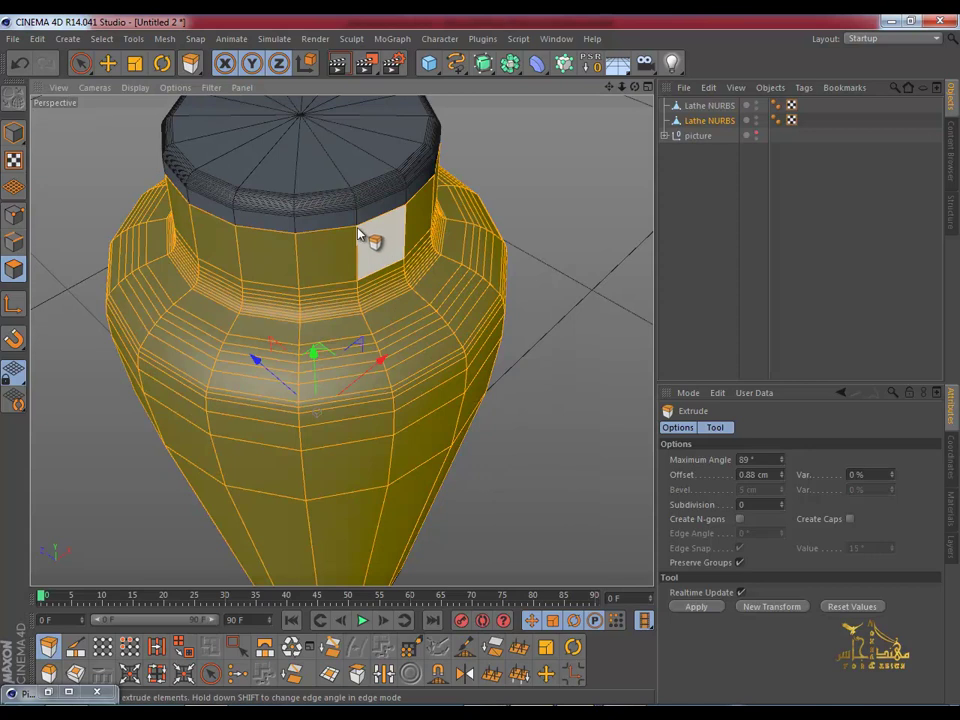
scroll(360, 232, "up", 2)
left_click_drag(481, 368, 493, 368)
scroll(364, 240, "down", 2)
mouse_move(352, 236)
left_mouse_down("alt")
mouse_move(356, 216)
mouse_move(489, 369)
mouse_move(336, 287)
left_mouse_up("alt")
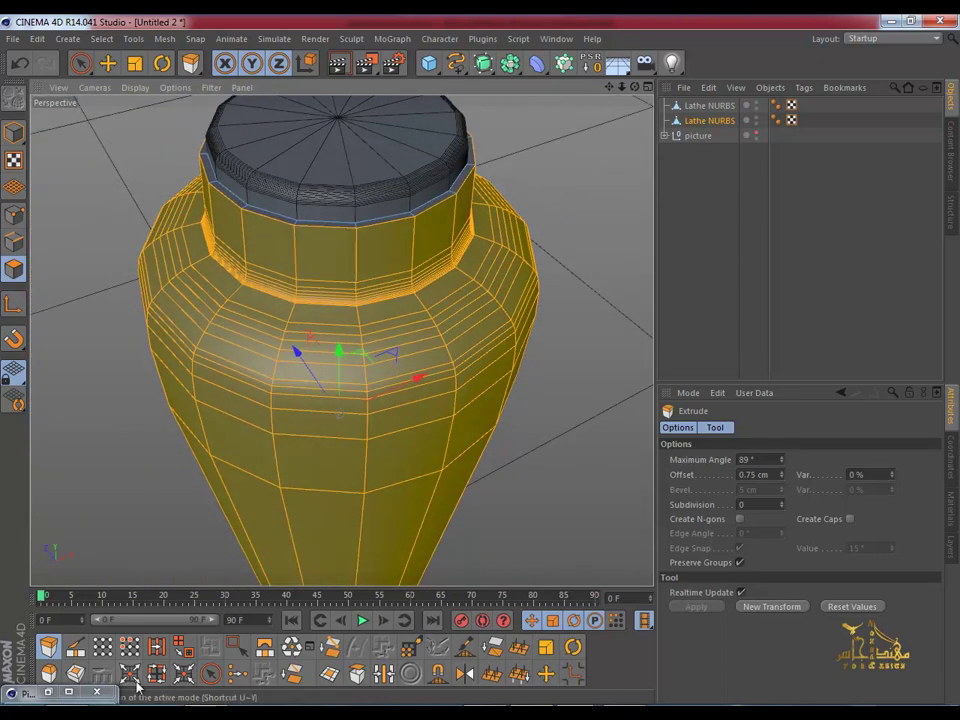
Step: In Edges mode, ring-select the edges along the copy's rim
left_click(157, 648)
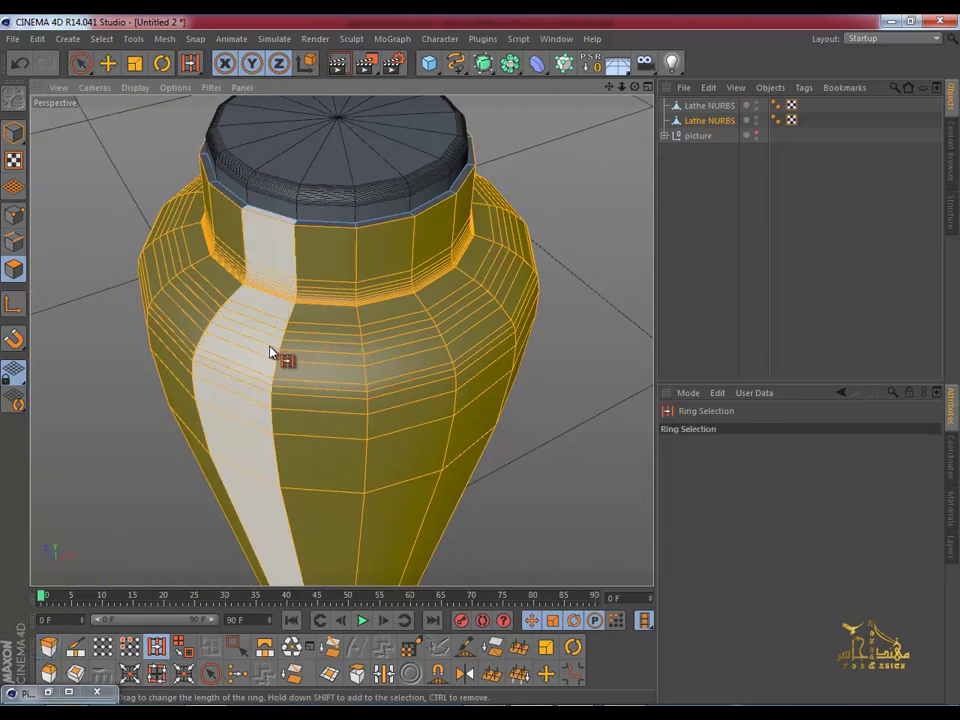
left_click(14, 242)
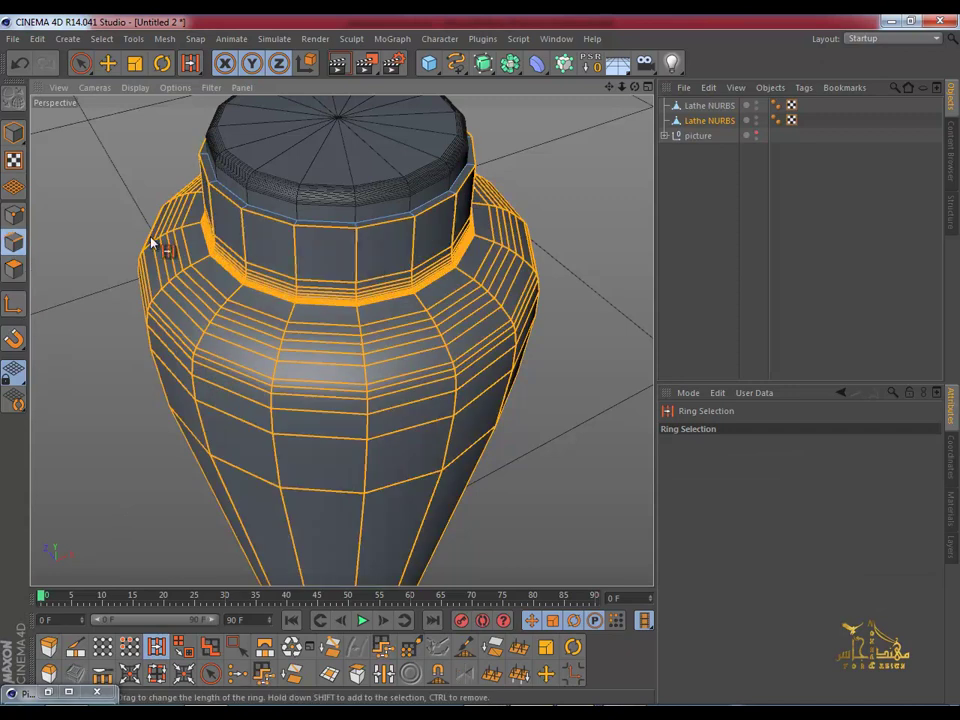
left_click(356, 228)
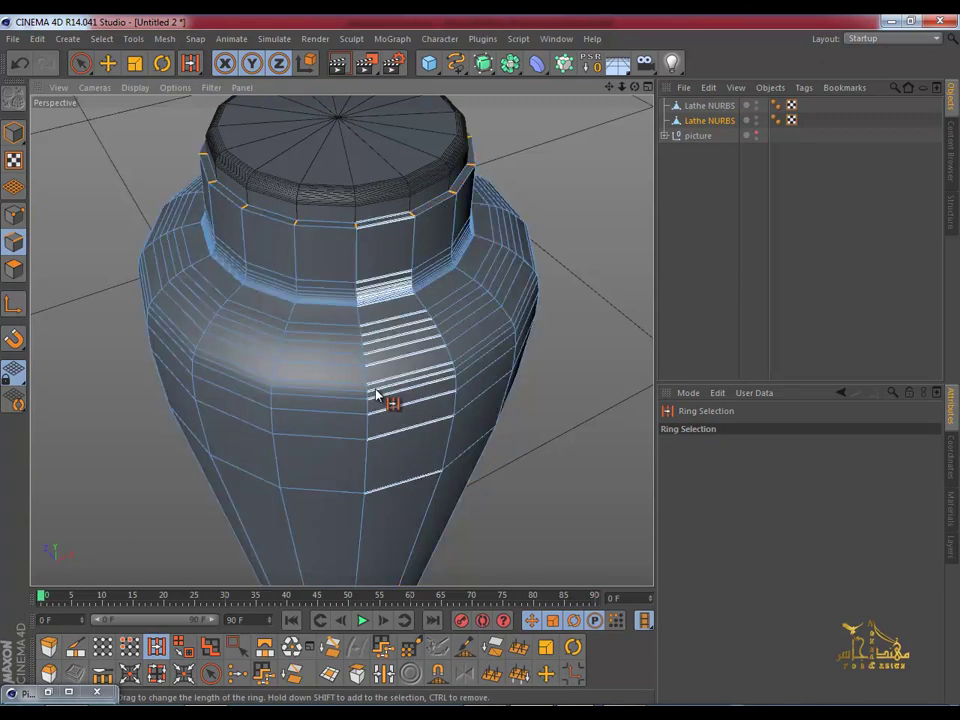
scroll(343, 300, "down", 5)
mouse_move(346, 367)
left_mouse_down("alt")
mouse_move(349, 437)
mouse_move(336, 409)
mouse_move(364, 379)
mouse_move(346, 347)
mouse_move(371, 246)
left_mouse_up("alt")
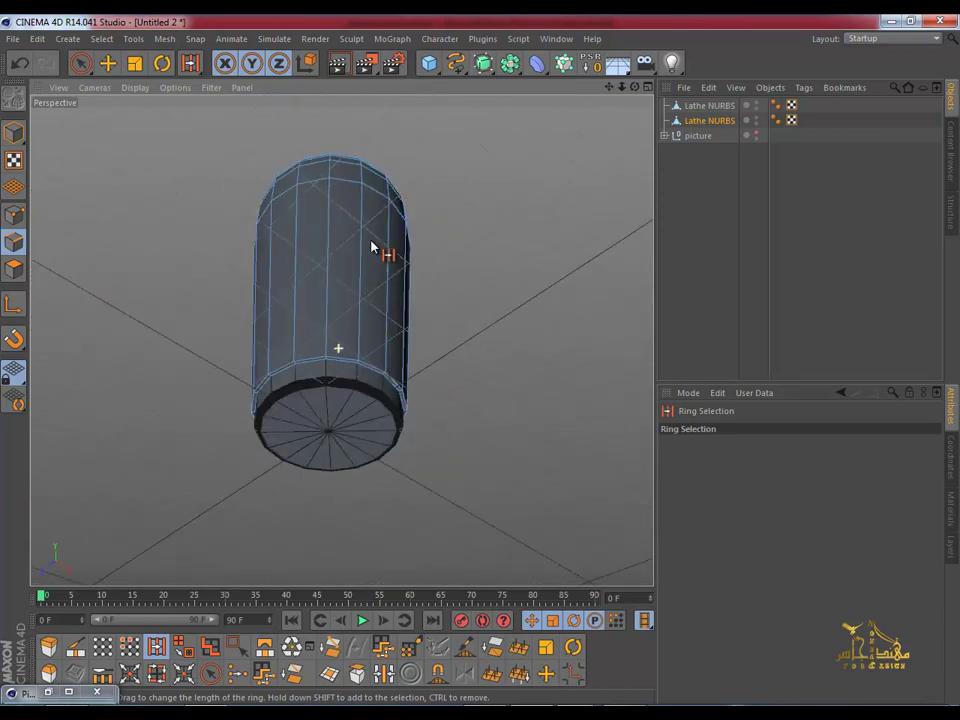
scroll(349, 345, "up", 2)
scroll(349, 345, "up", 3)
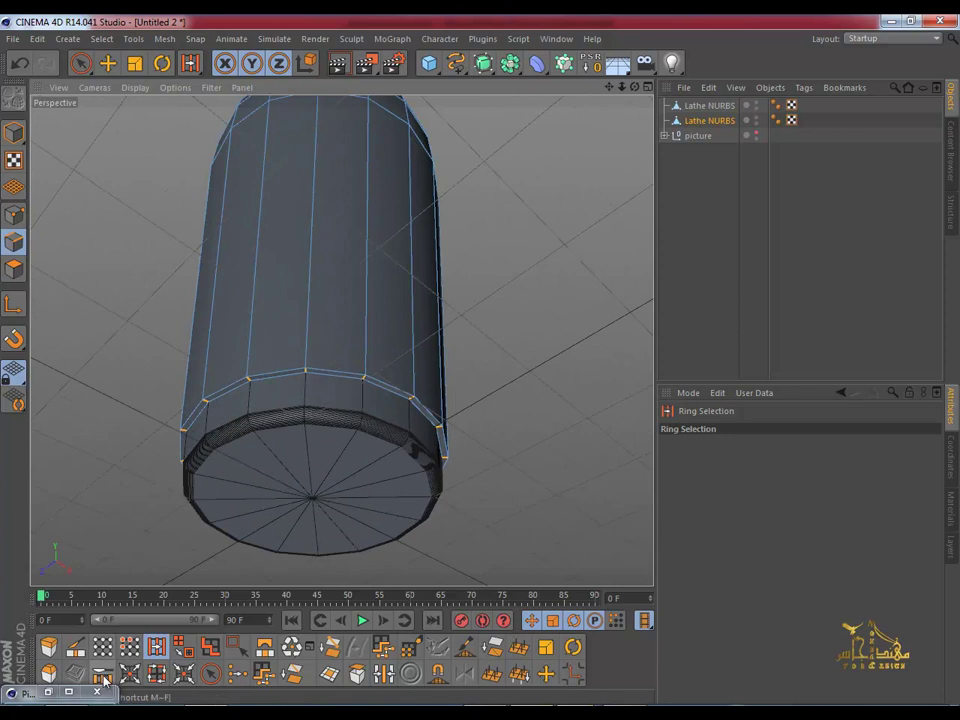
Step: Edge Cut two new loops into the ring, spread to about 200.5% scale
left_click(104, 677)
scroll(354, 386, "up", 2)
scroll(368, 368, "up", 2)
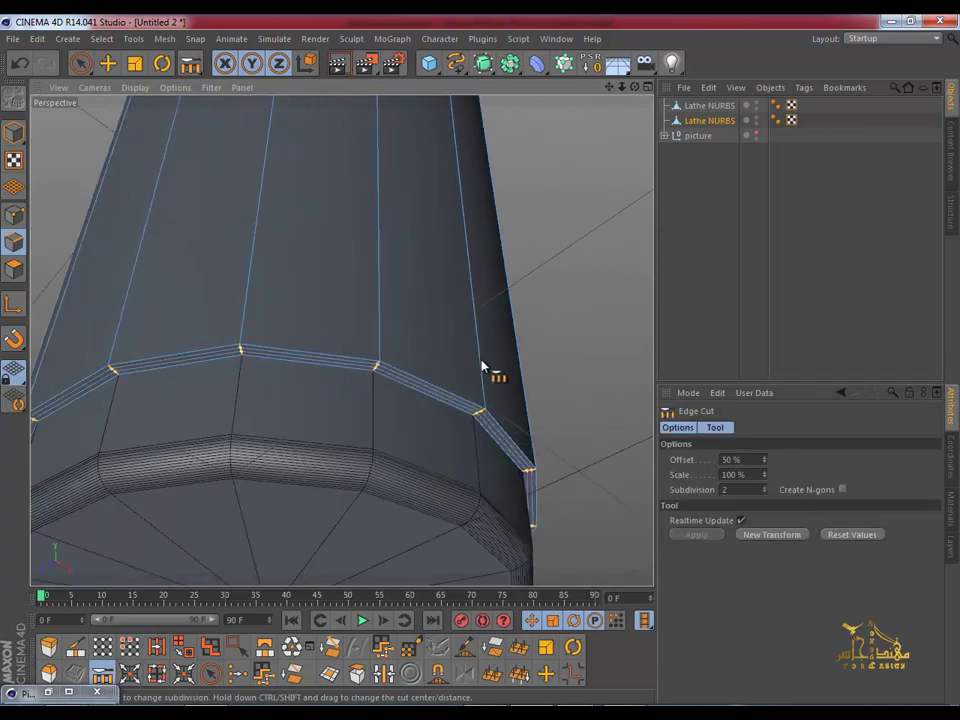
left_click_drag(484, 368, 481, 367, "shift")
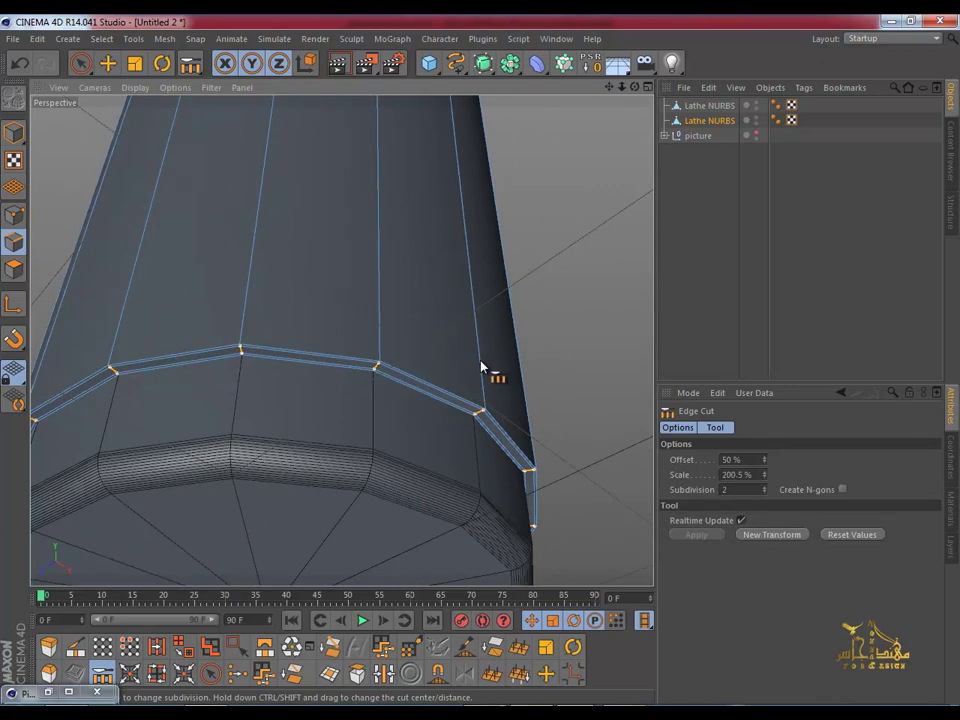
scroll(510, 240, "down", 1)
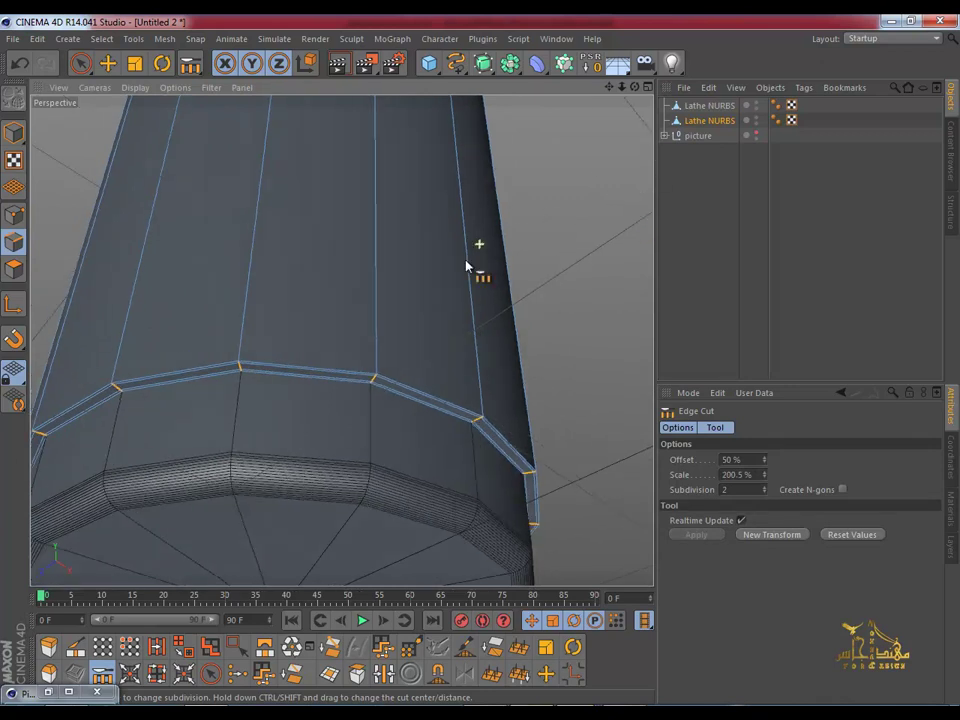
scroll(450, 295, "down", 3)
scroll(370, 340, "up", 2)
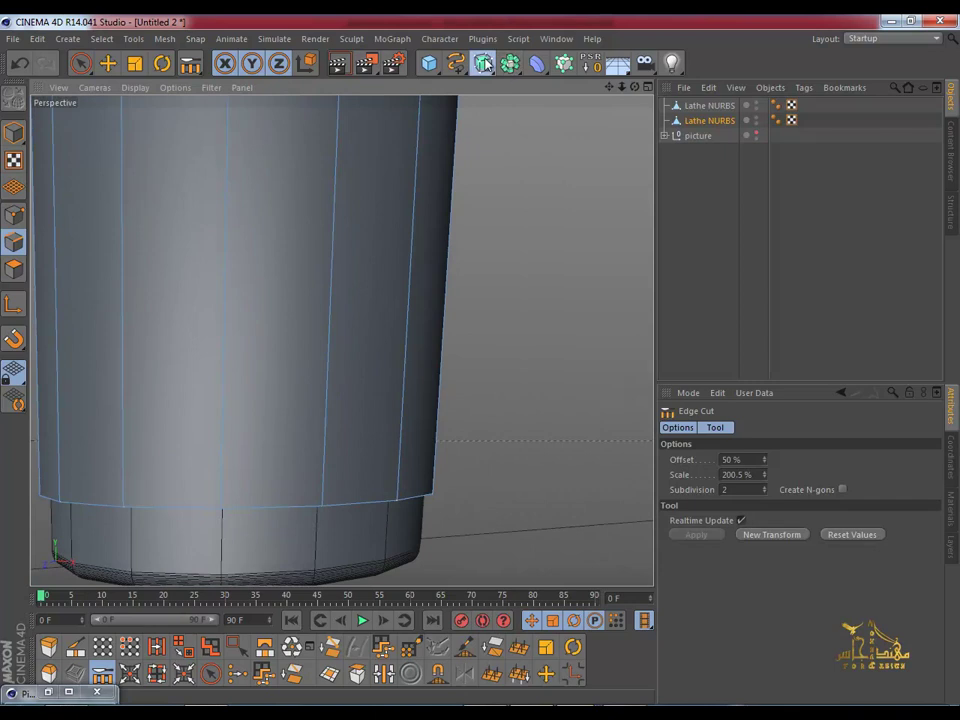
left_click_drag(486, 64, 522, 88)
Step: Add a HyperNURBS, move the other Lathe NURBS under it, and select both lathe objects
left_click(524, 86, "alt")
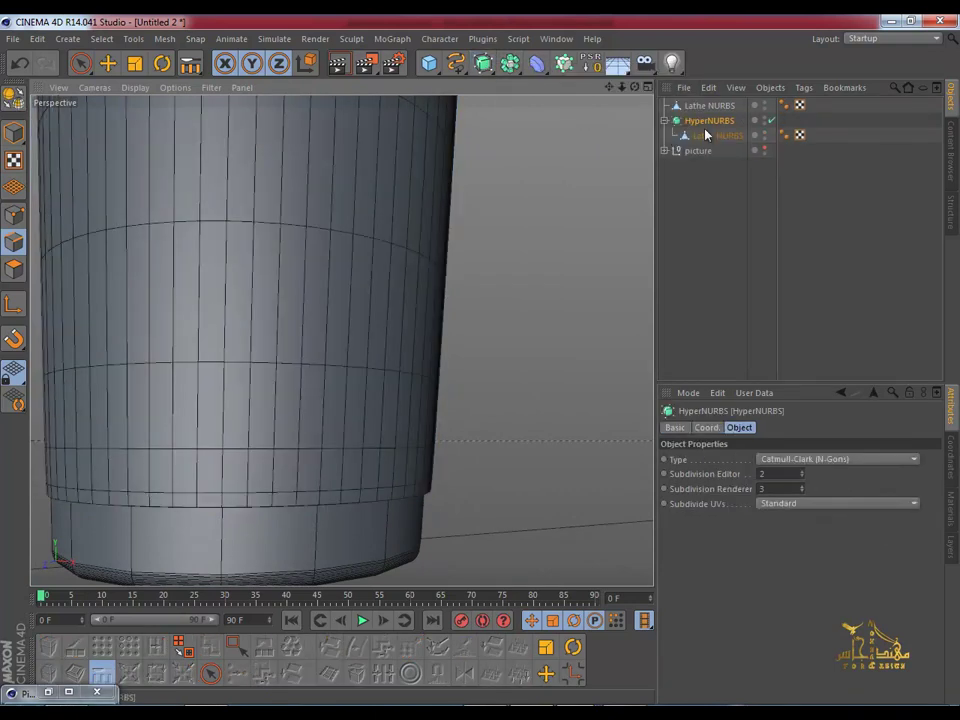
left_click_drag(710, 105, 677, 130)
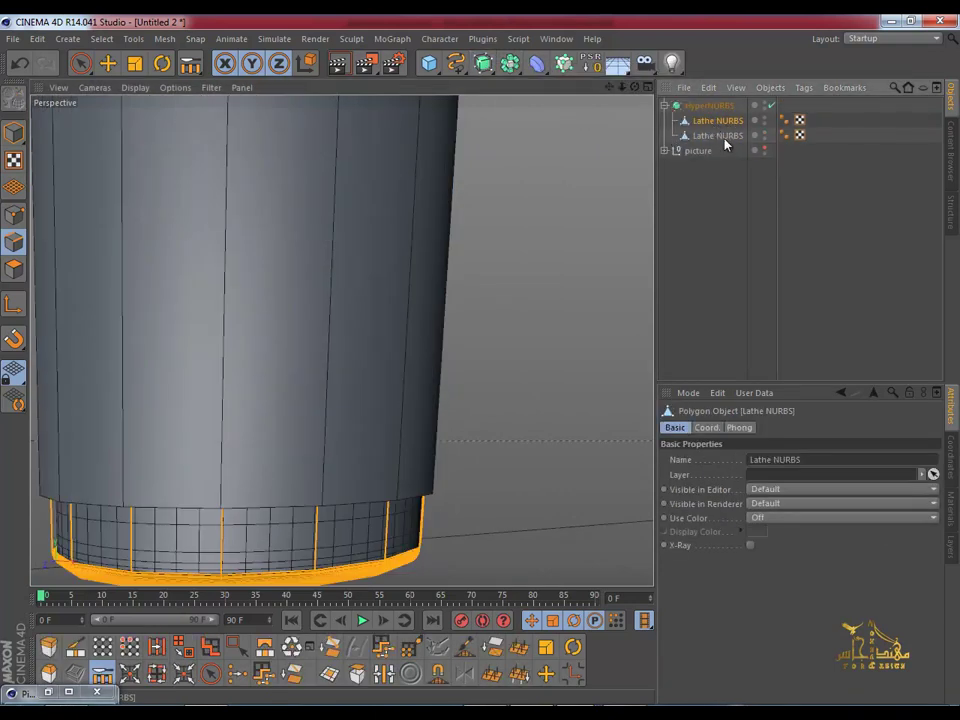
left_click(718, 138)
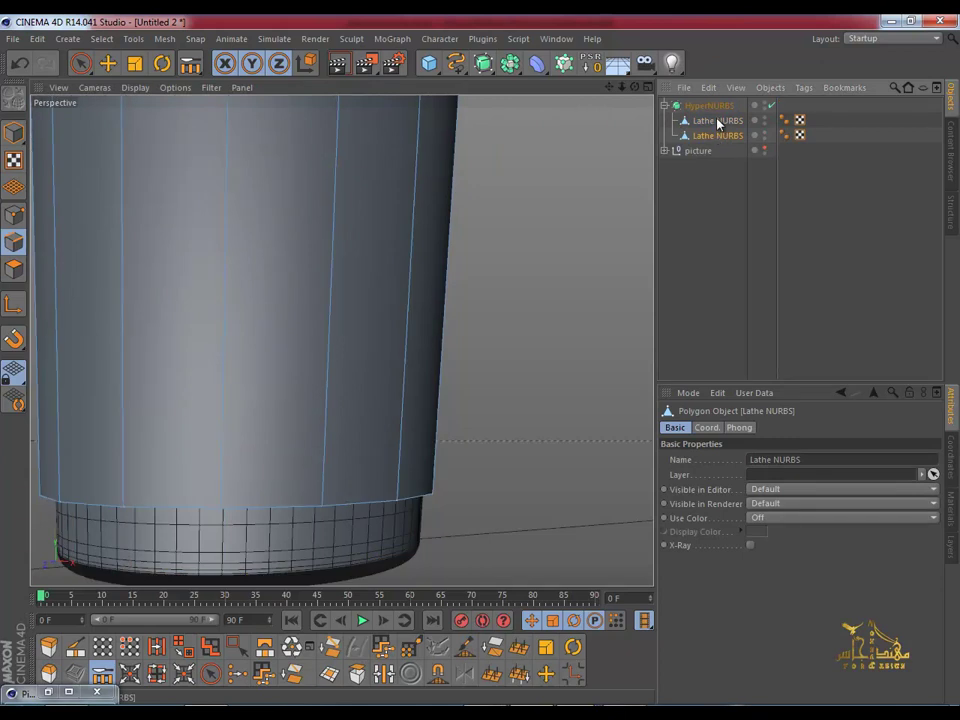
left_click(718, 122, "ctrl")
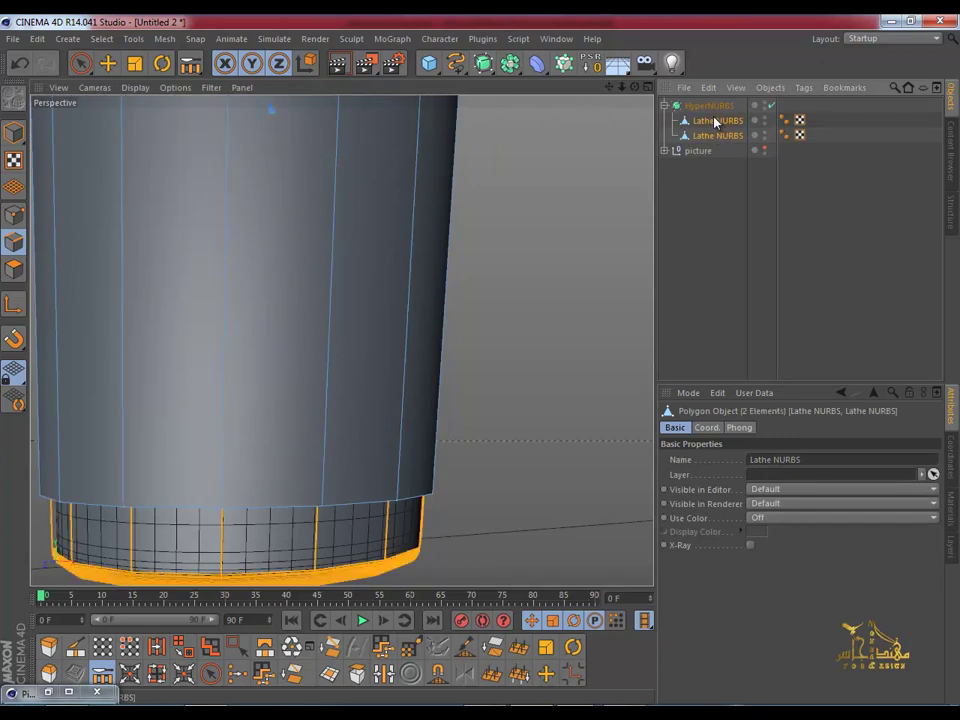
left_click(715, 122)
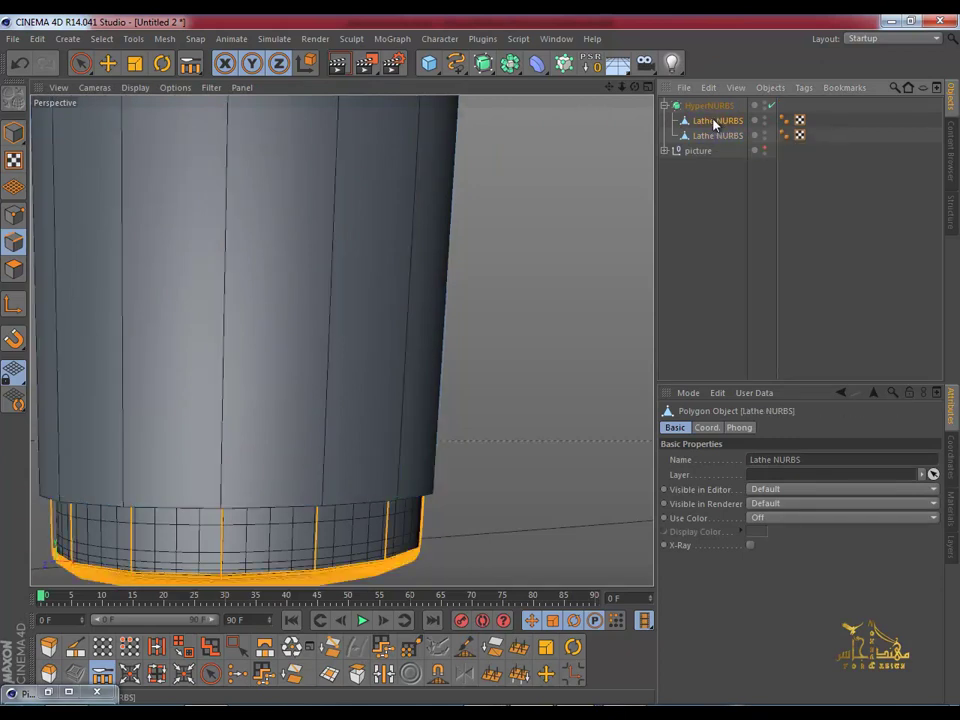
left_click(716, 137, "ctrl")
left_click(714, 135, "ctrl")
left_click(716, 137, "ctrl")
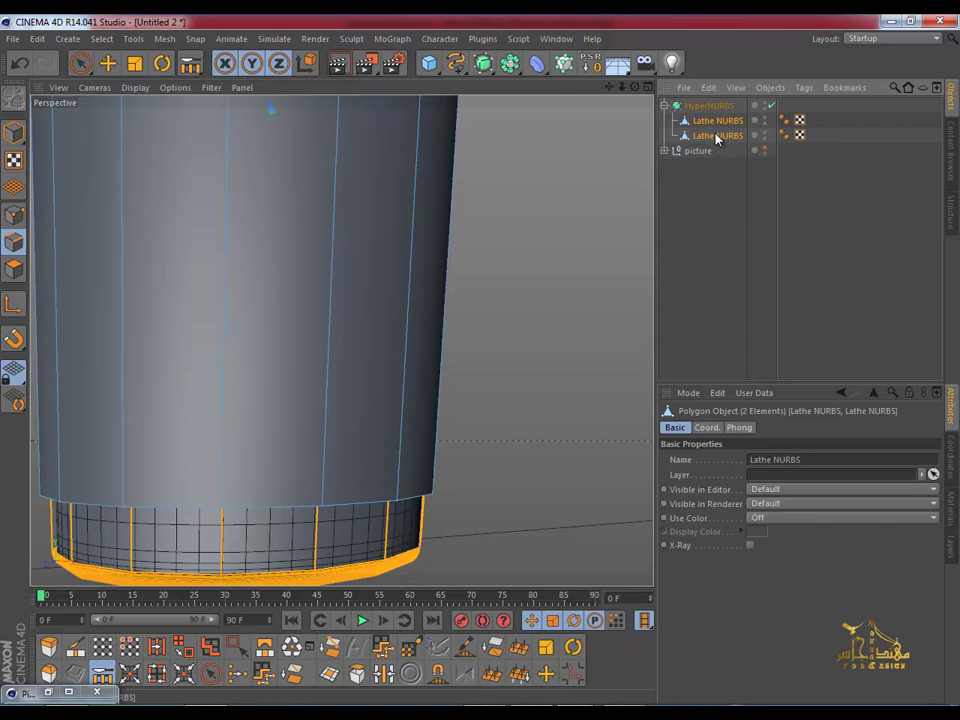
Step: Group the two Lathe NURBS into a Null, then expand it and select the lid
right_click(712, 124)
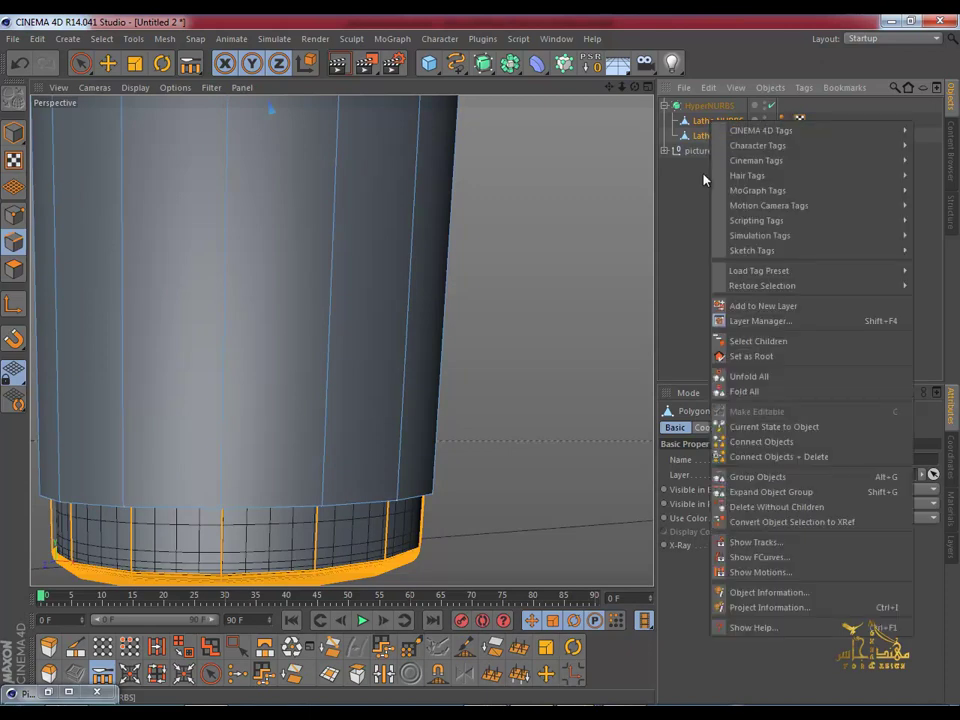
left_click(758, 479)
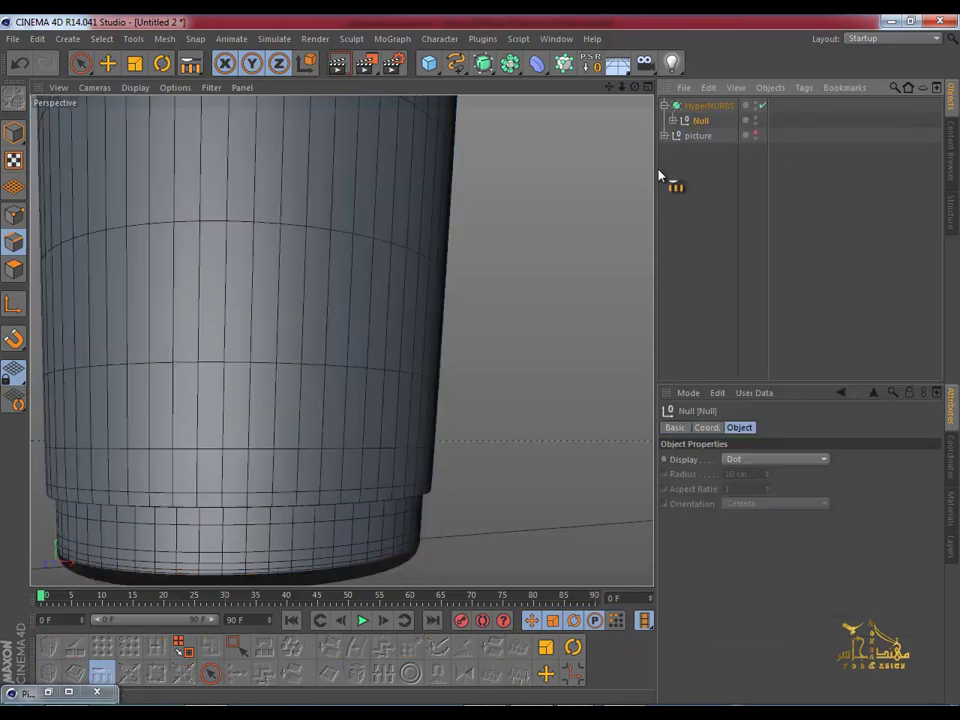
left_click_drag(650, 180, 333, 441, "alt")
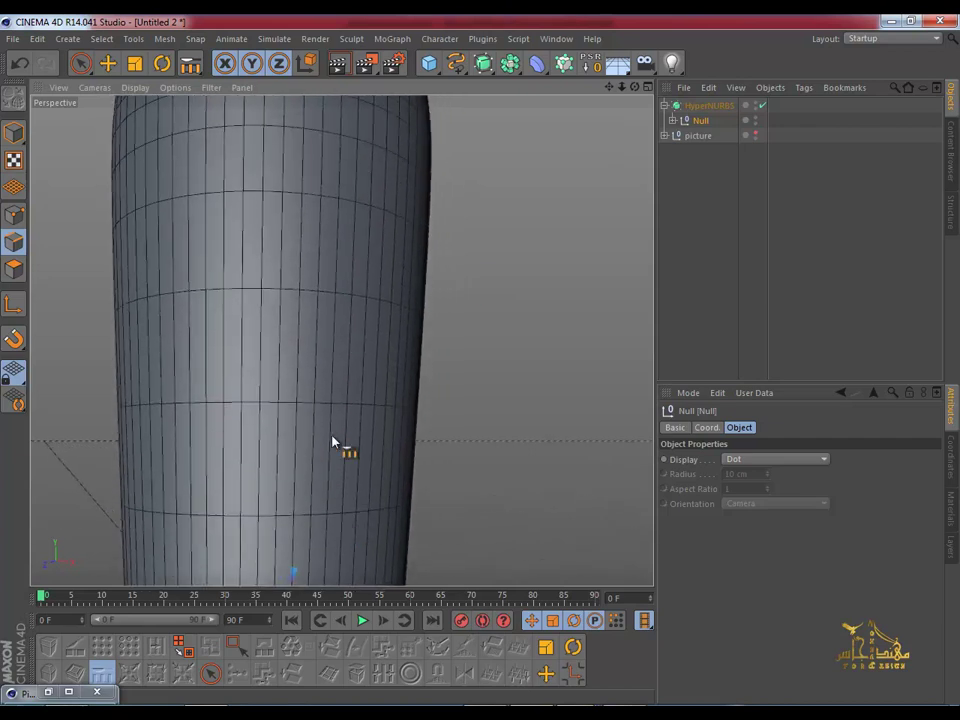
scroll(317, 455, "down", 2)
scroll(317, 400, "down", 2)
scroll(311, 380, "down", 2)
mouse_move(311, 375)
left_mouse_down("alt")
mouse_move(296, 537)
mouse_move(300, 454)
mouse_move(281, 420)
mouse_move(407, 386)
mouse_move(430, 356)
left_mouse_up("alt")
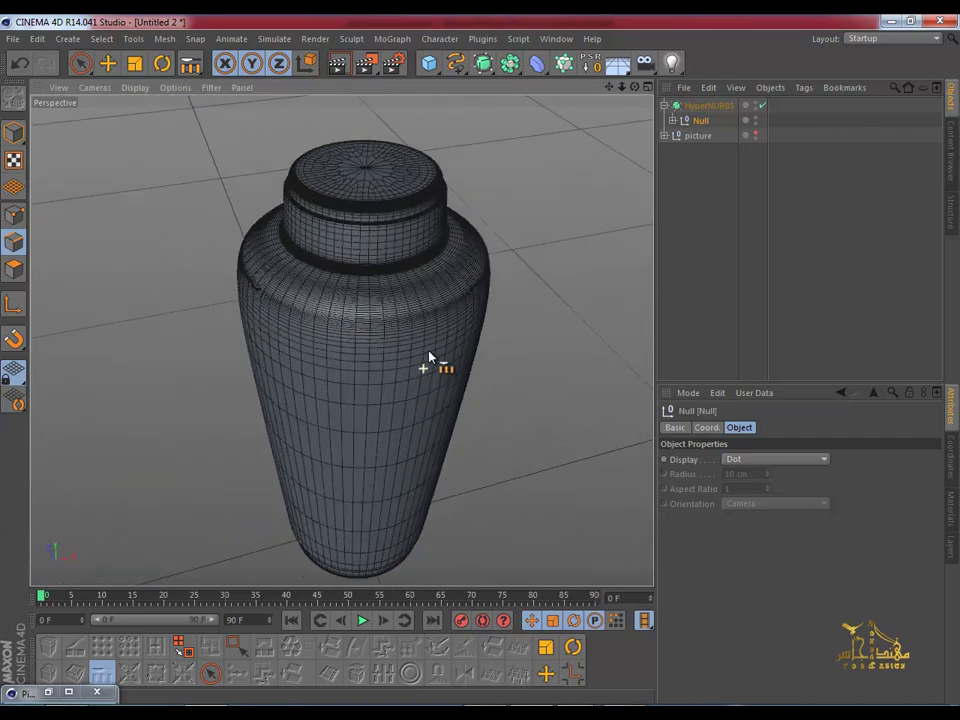
right_click_drag(430, 356, 660, 203, "alt")
mouse_move(398, 220)
left_mouse_down("alt")
mouse_move(356, 328)
mouse_move(388, 337)
left_mouse_up("alt")
left_click(672, 120)
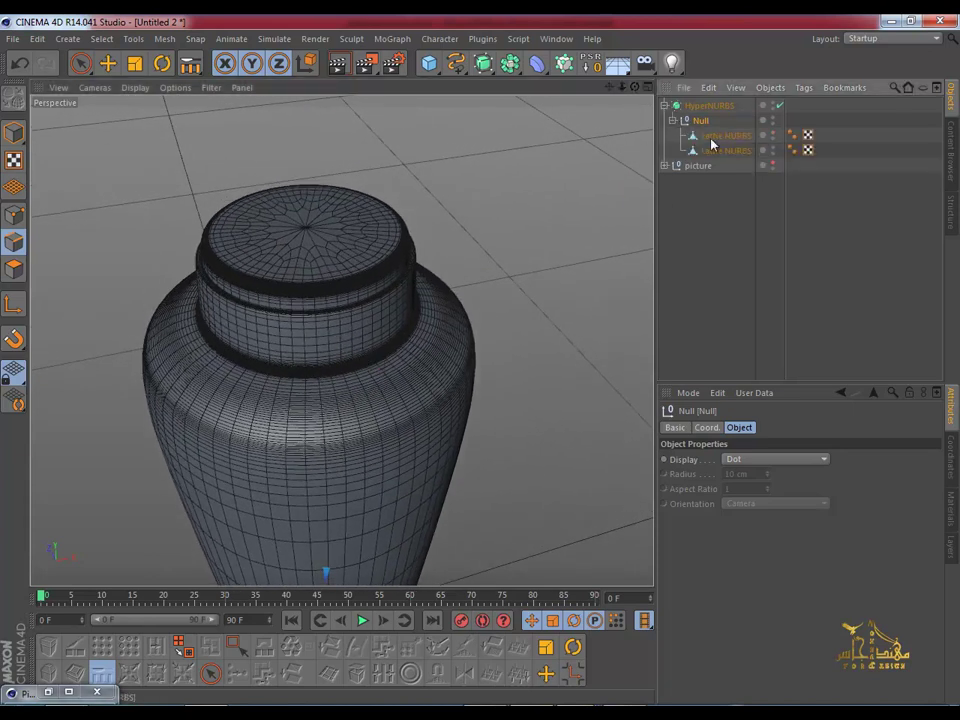
left_click(722, 135)
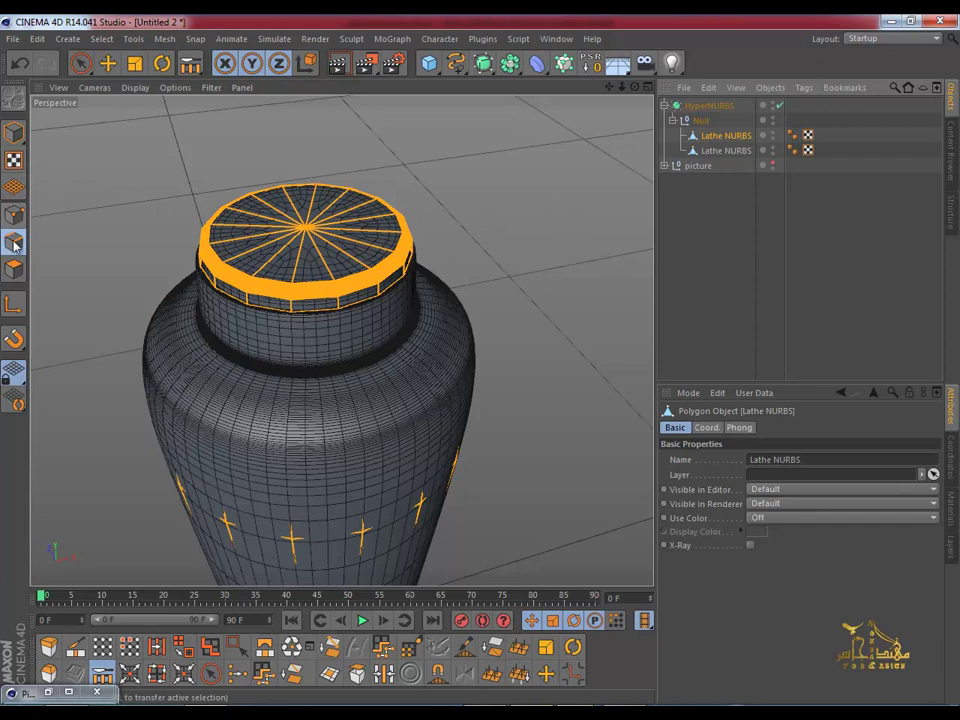
Step: Switch to Polygons mode and turn off the HyperNURBS smoothing
left_click(14, 269)
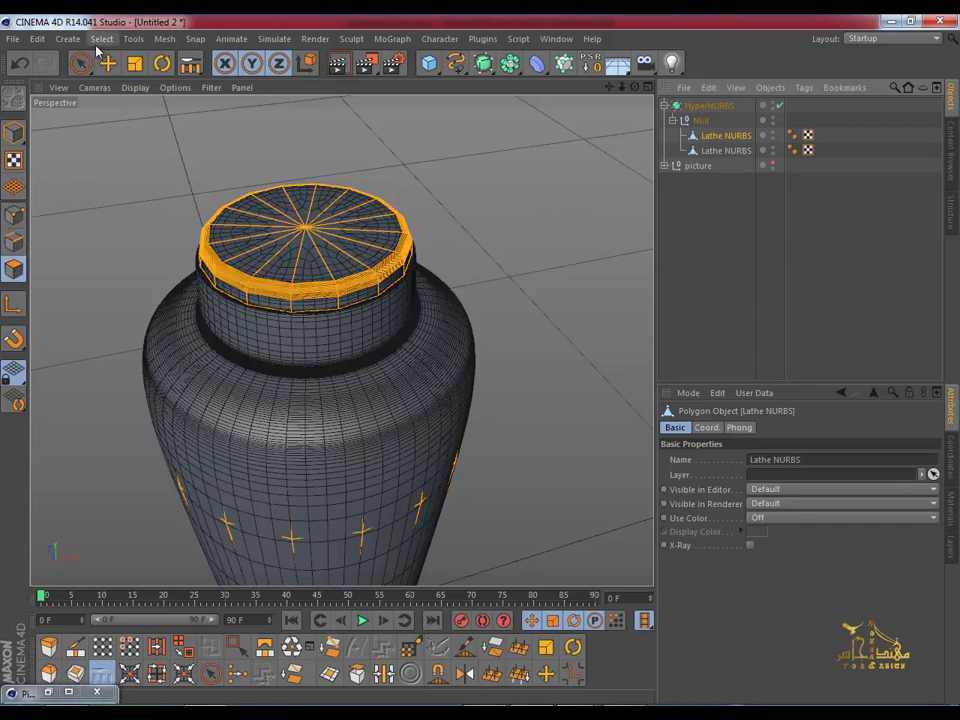
left_click(781, 106)
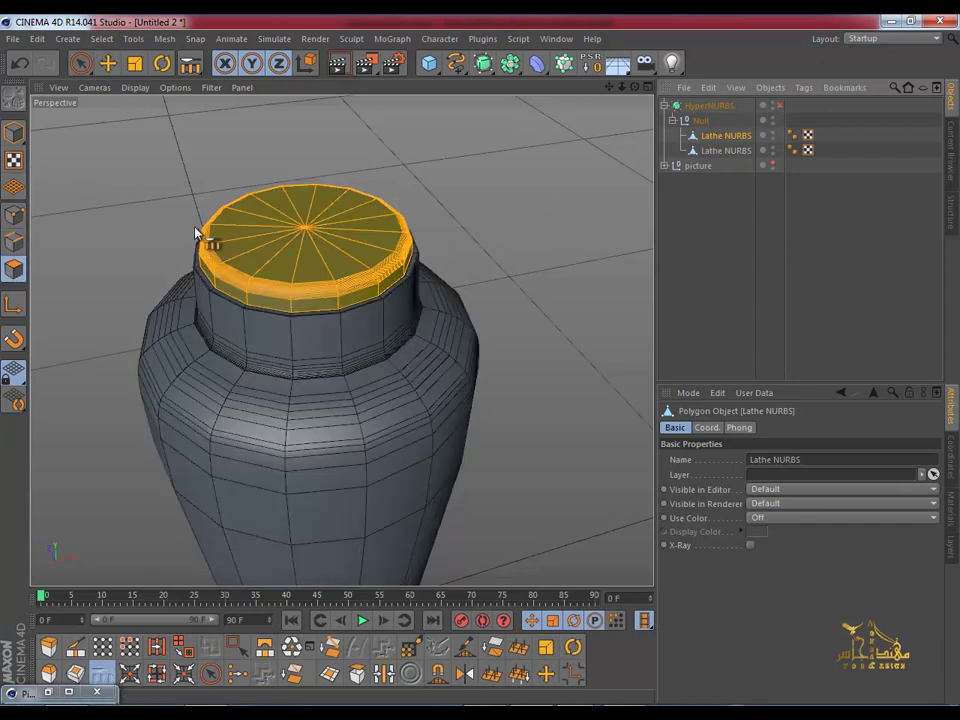
scroll(281, 228, "up", 2)
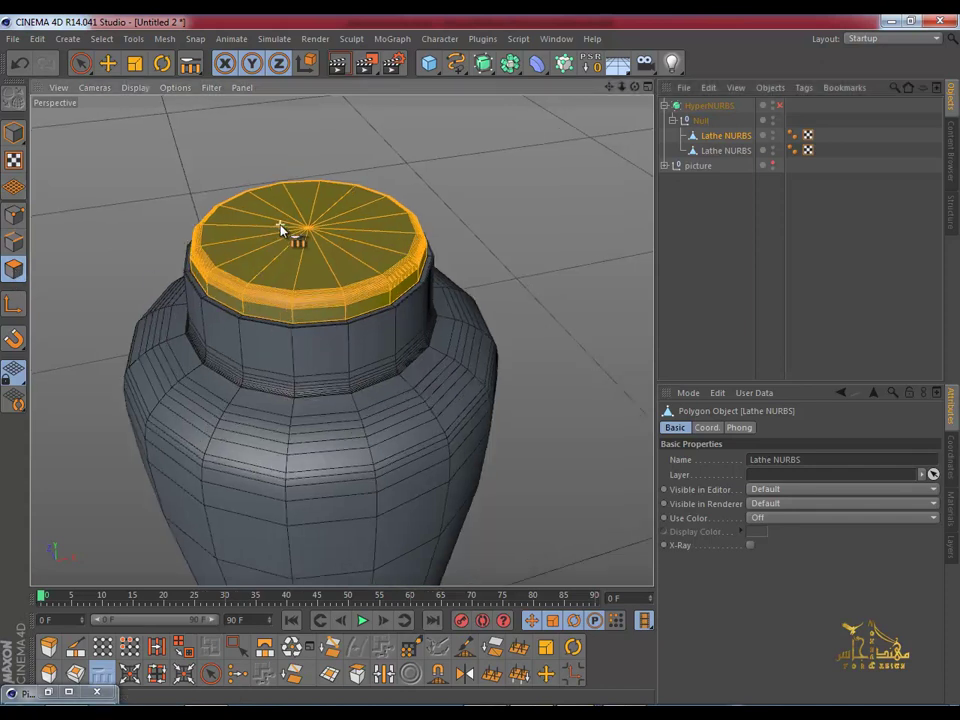
Step: Paint-select the lid's top polygons and inset them with Extrude Inner by about 0.7 cm
left_click(108, 63)
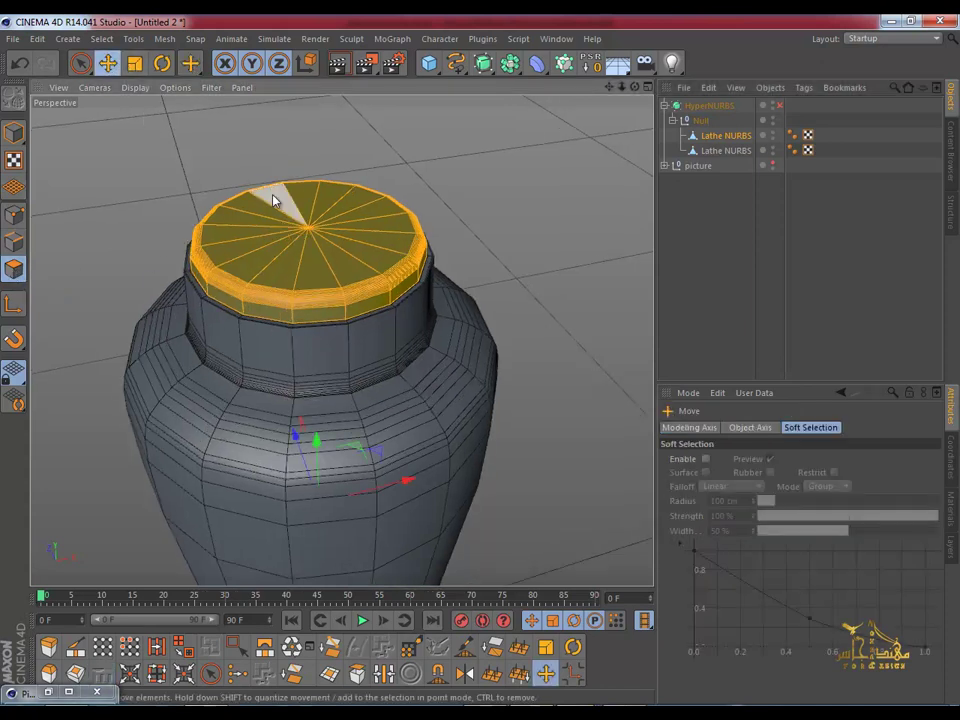
left_click_drag(82, 64, 118, 84)
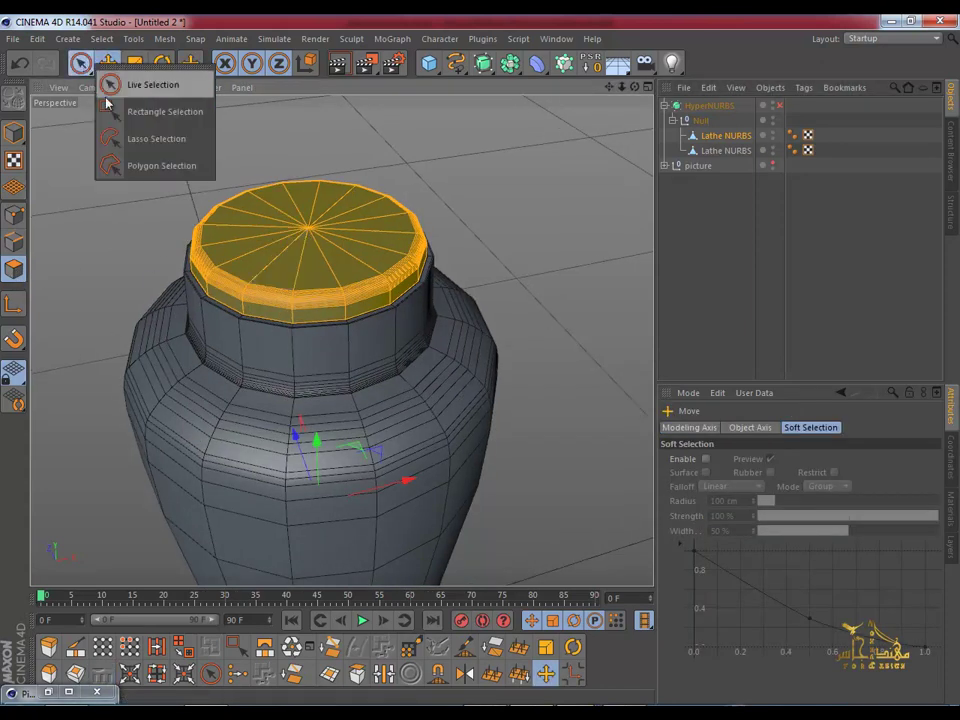
scroll(343, 212, "up", 1)
mouse_move(345, 222)
left_mouse_down()
mouse_move(285, 250)
mouse_move(334, 236)
left_mouse_up()
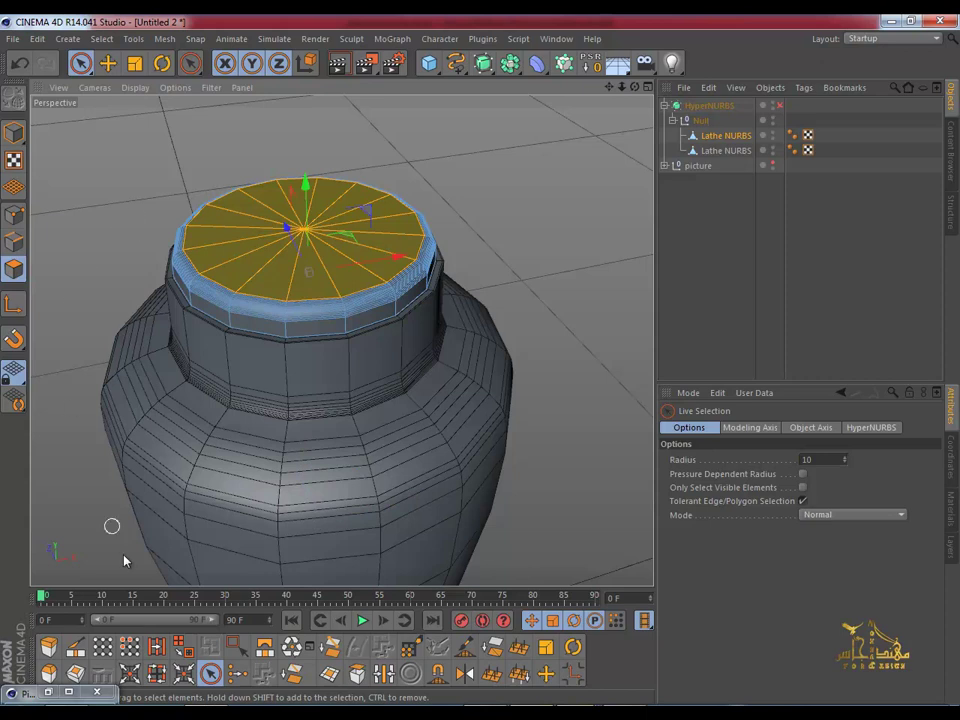
left_click(75, 672)
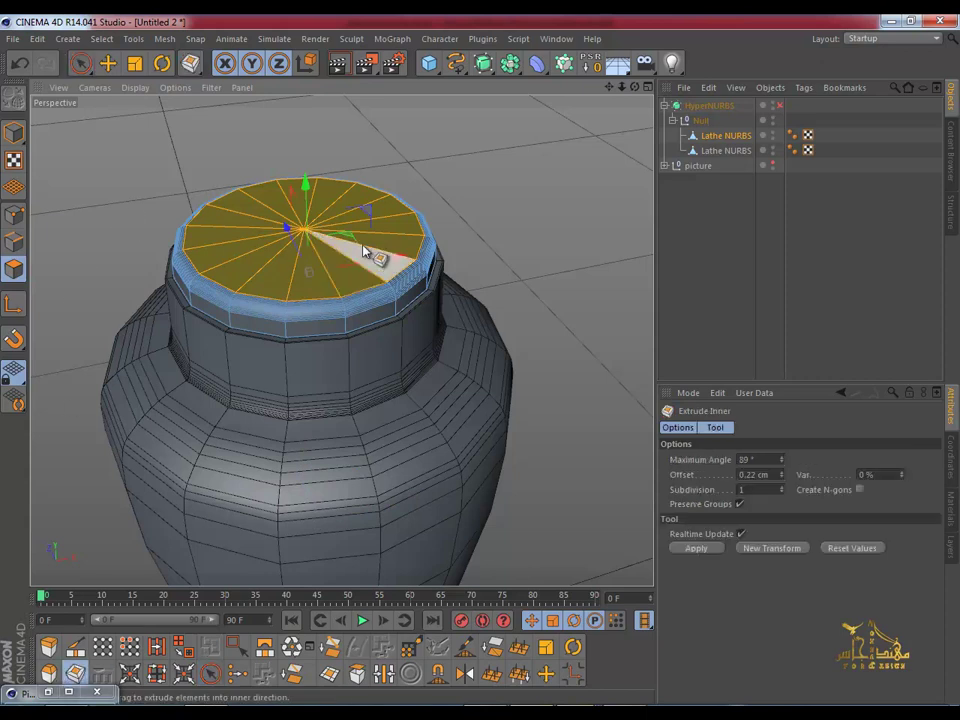
left_click_drag(481, 367, 381, 289)
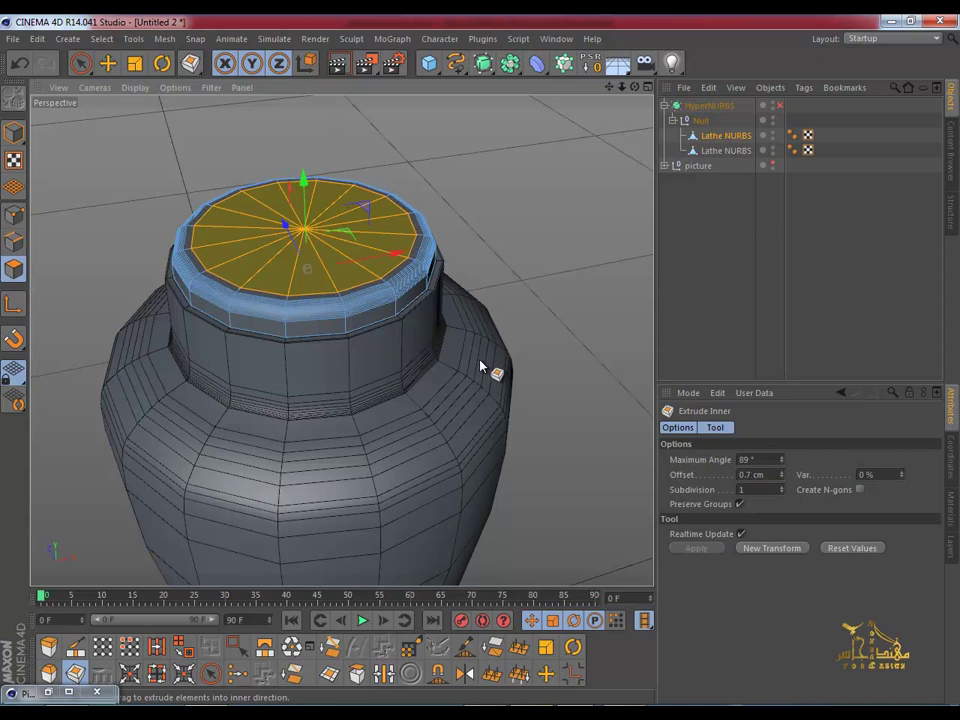
Step: Show the model as wireframe lines and push the lid's top polygons down into the neck
left_click(135, 87)
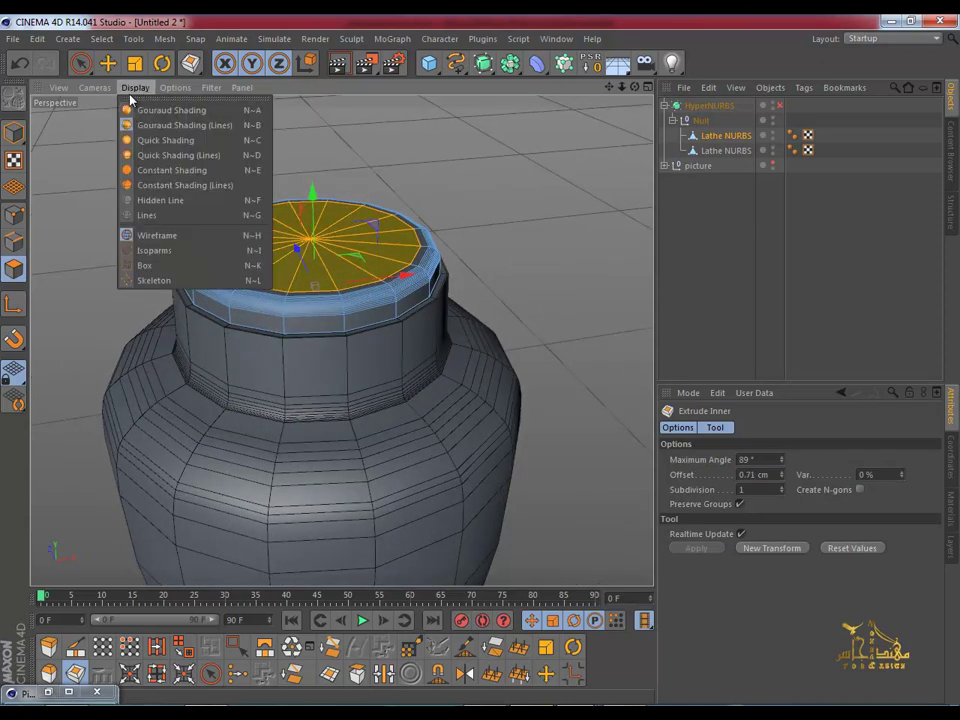
left_click(155, 216)
left_click_drag(300, 278, 287, 165, "alt")
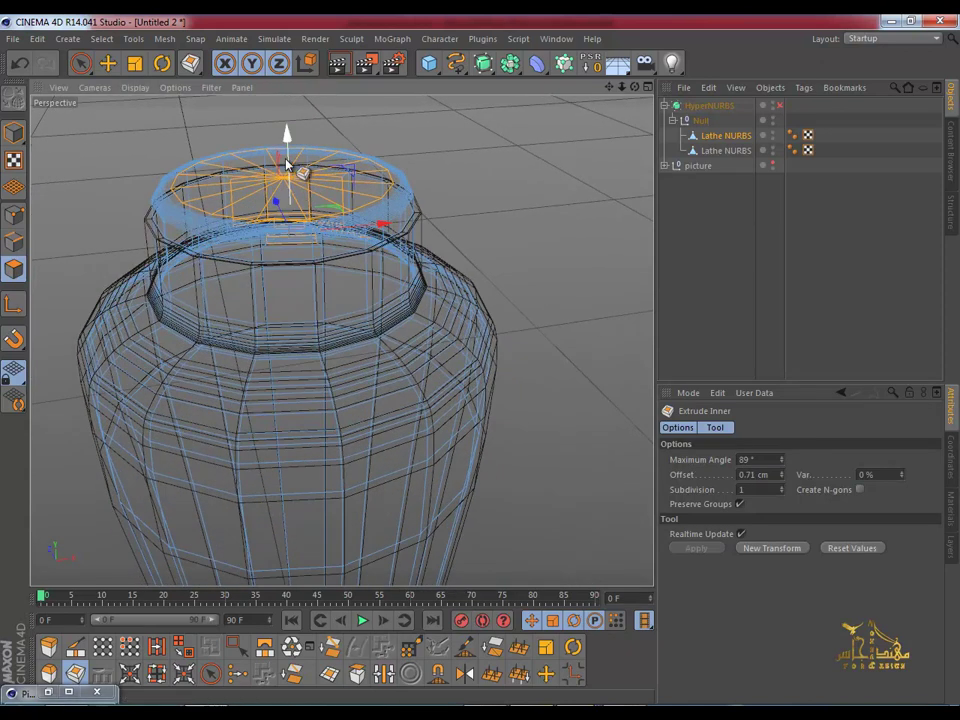
left_click_drag(287, 137, 295, 232)
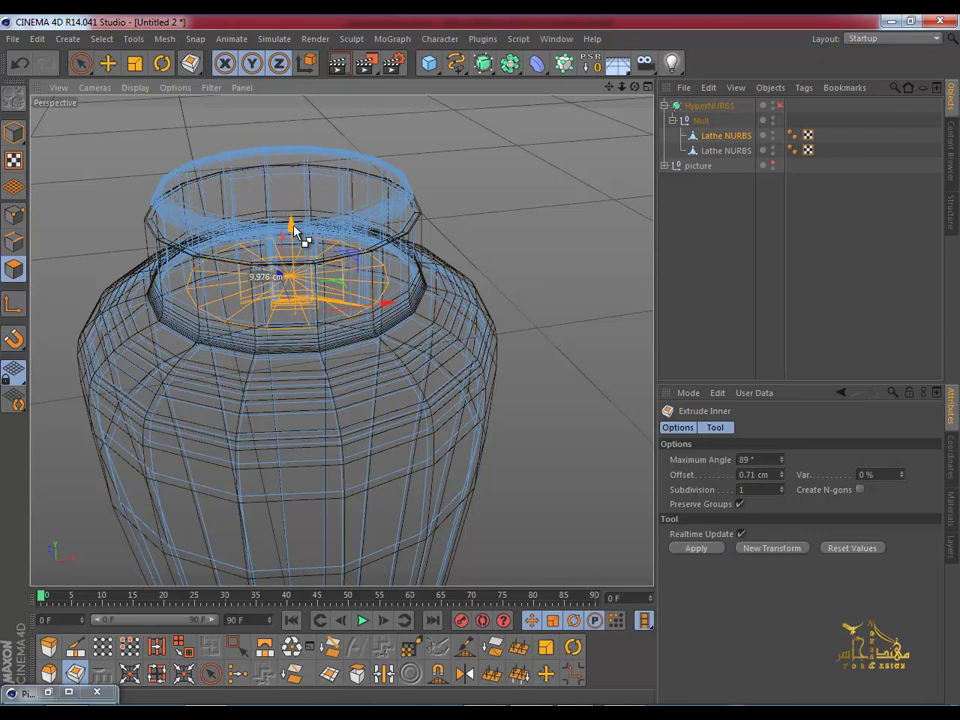
Step: Scale the sunken top polygons up to 111.5%
left_click(134, 63)
mouse_move(317, 347)
left_mouse_down()
mouse_move(396, 370)
mouse_move(422, 366)
left_mouse_up()
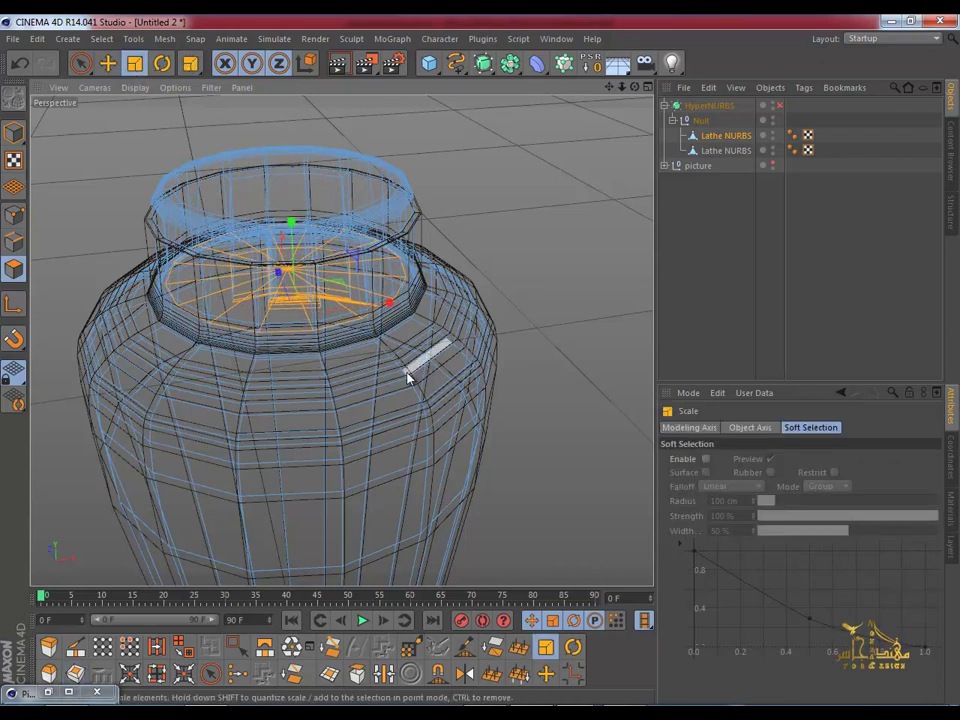
middle_click_drag(407, 377, 383, 277, "alt")
scroll(383, 277, "down", 3)
scroll(345, 266, "down", 3)
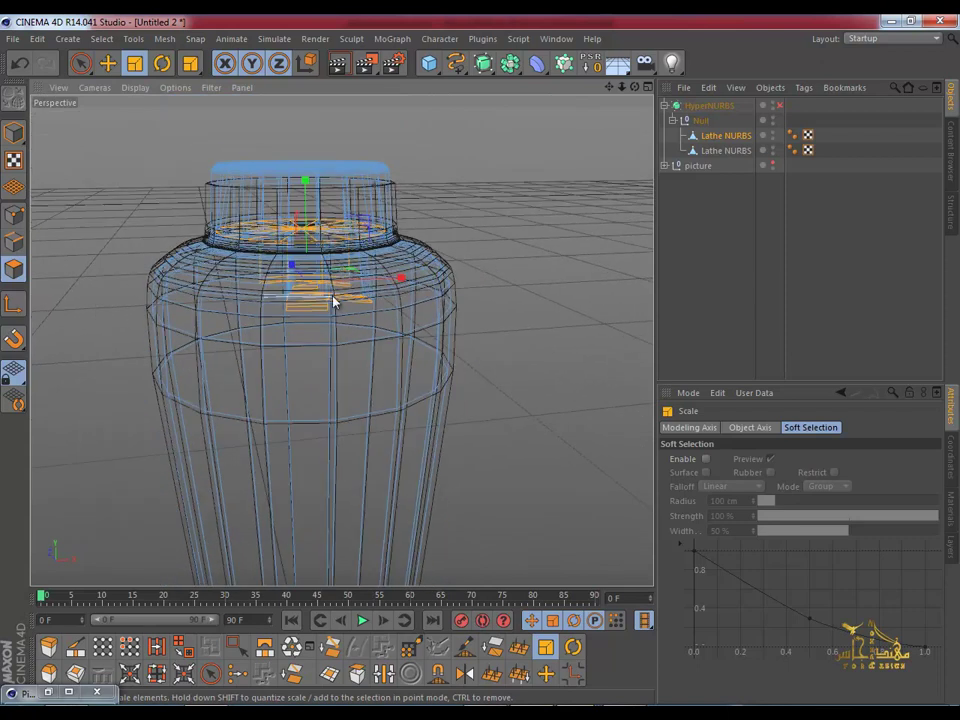
scroll(480, 367, "down", 2)
left_click_drag(480, 367, 480, 364, "alt")
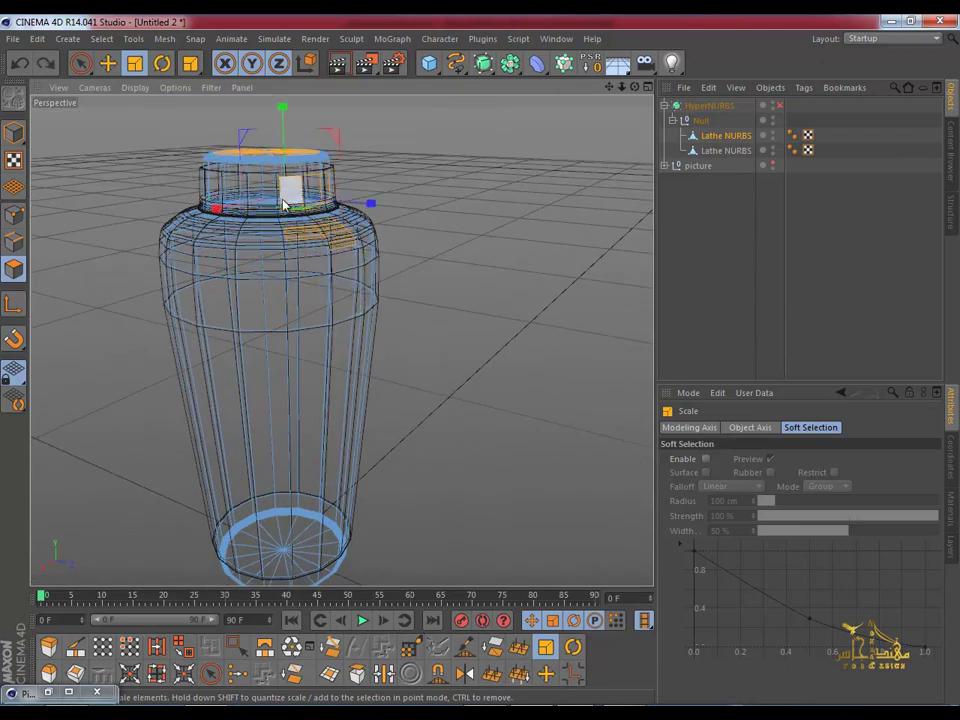
scroll(294, 285, "up", 2)
left_click_drag(294, 285, 310, 306, "alt")
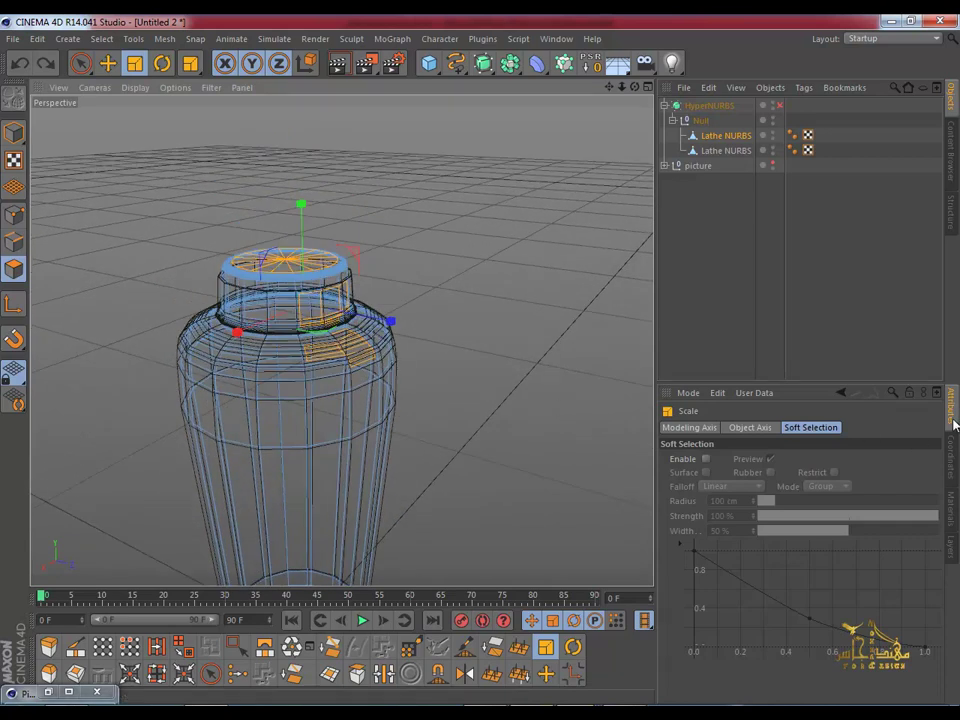
Step: Select the jar's top cap polygons with Live Selection, viewed from above
left_click(80, 63)
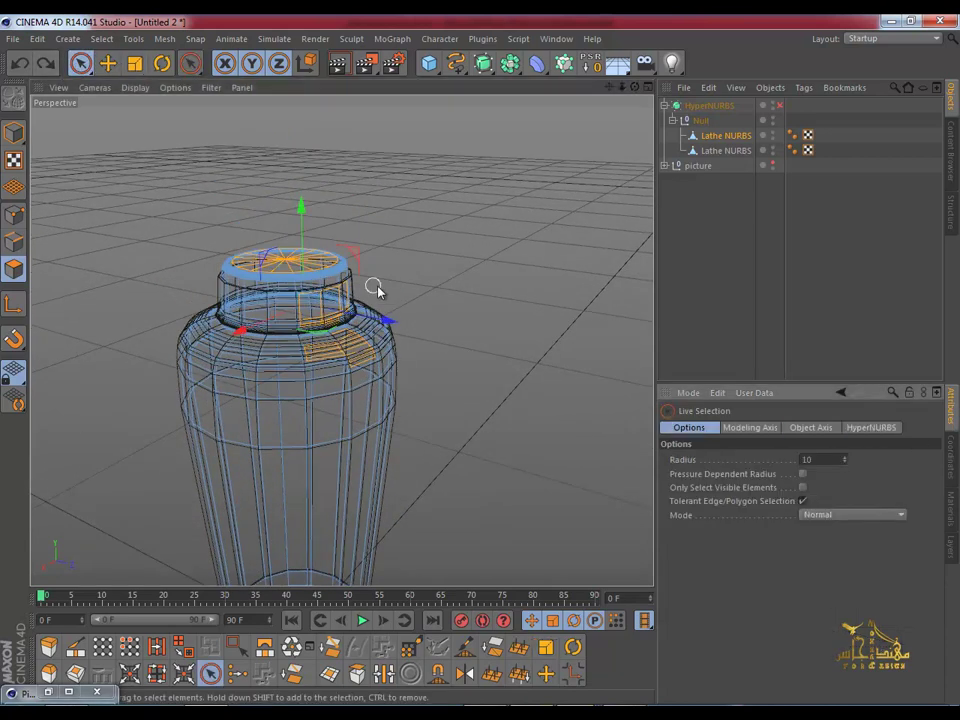
left_click_drag(373, 285, 381, 332, "alt")
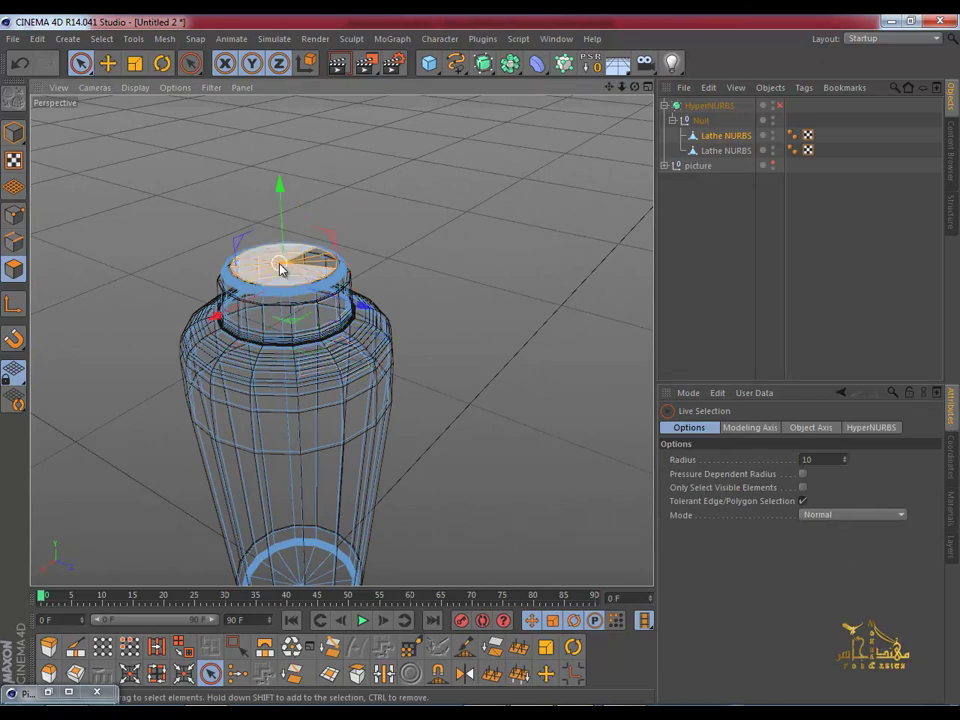
left_click_drag(281, 267, 506, 392, "alt")
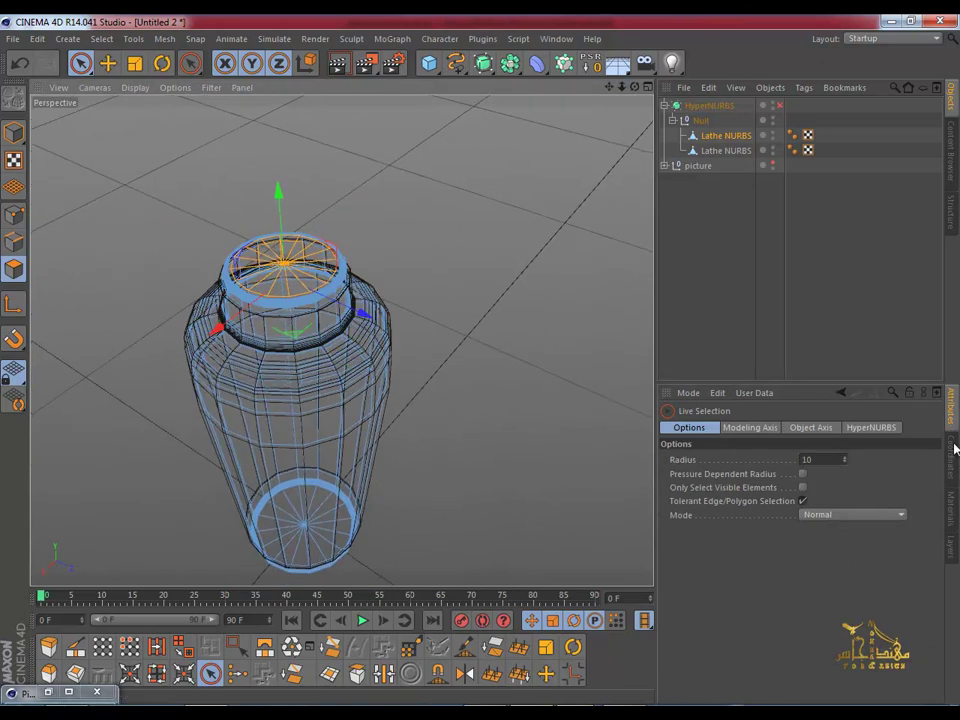
left_click(735, 428)
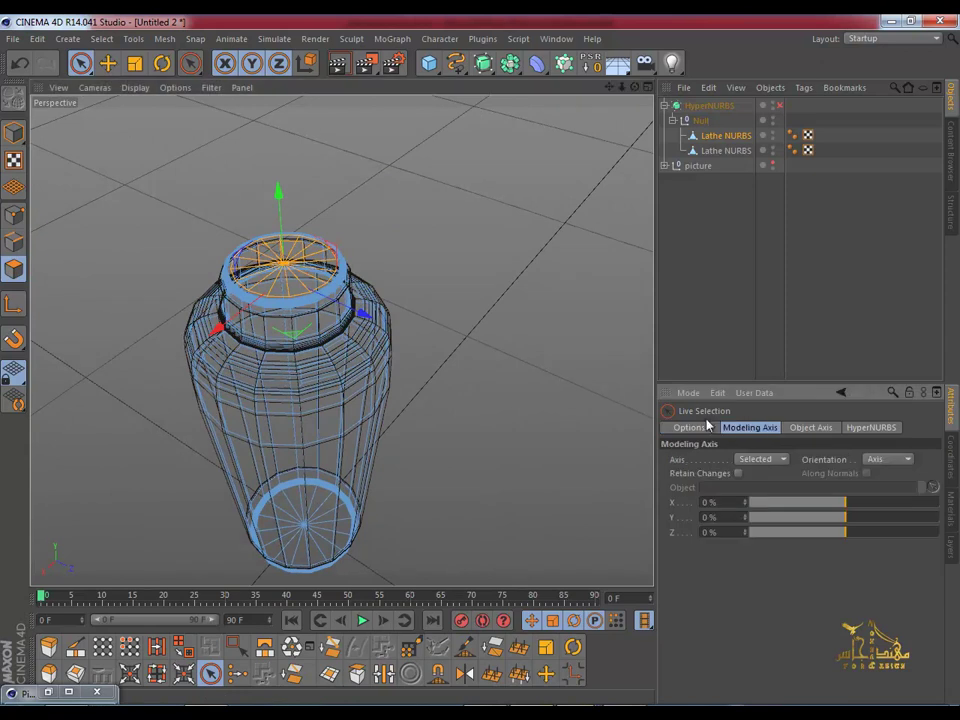
left_click(703, 430)
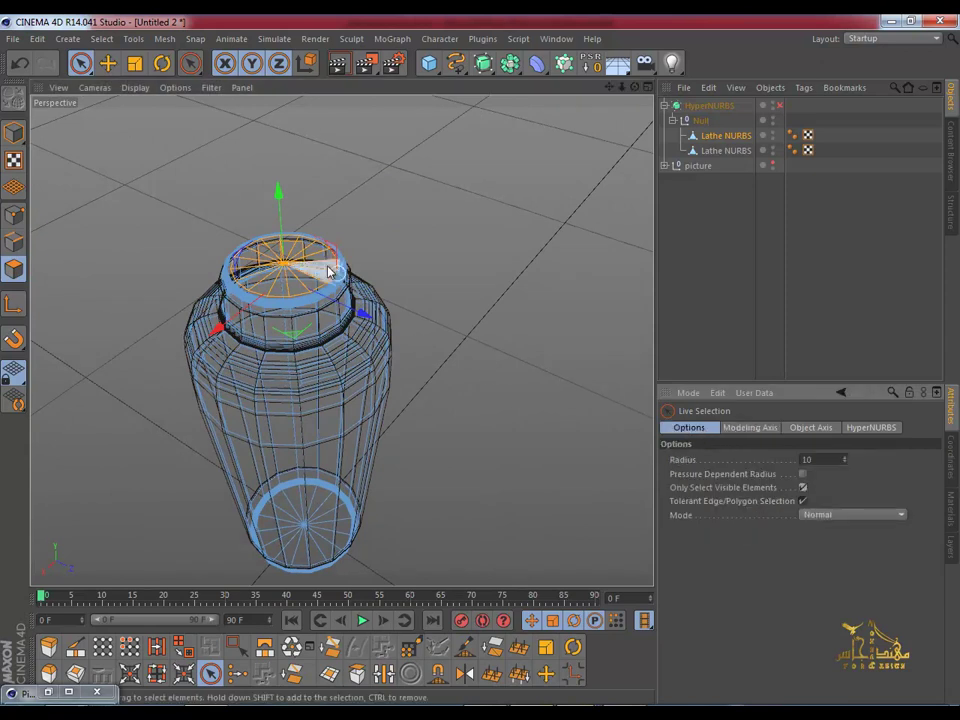
left_click(279, 272)
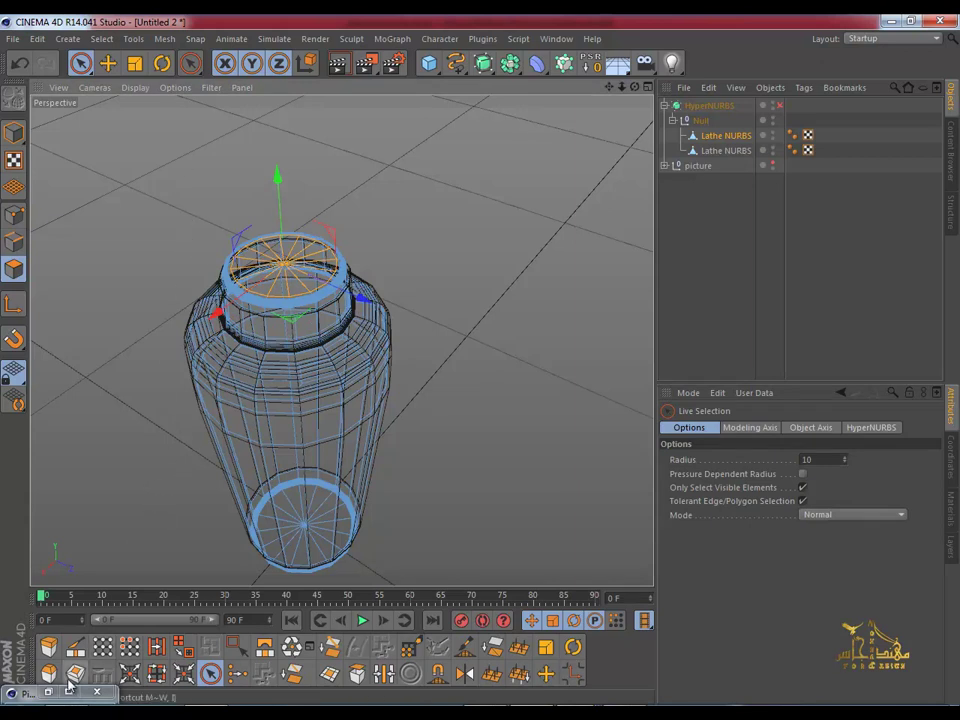
left_click(72, 676)
Step: Inset the top cap by about 1 cm and extrude it down into the vase
left_click_drag(309, 268, 317, 253)
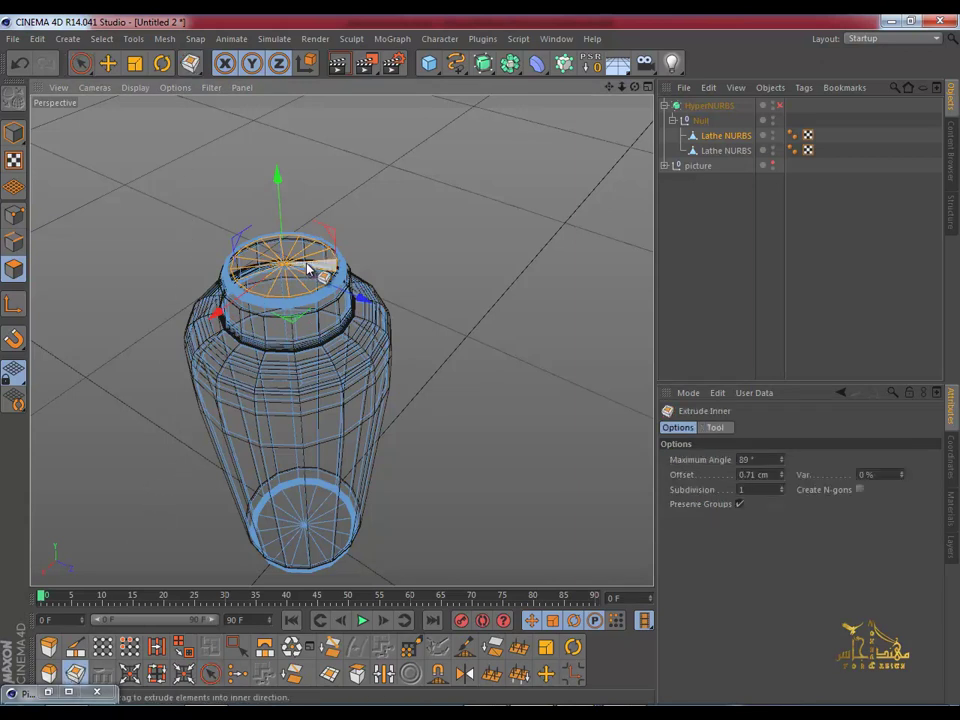
left_click_drag(285, 250, 292, 226, "alt")
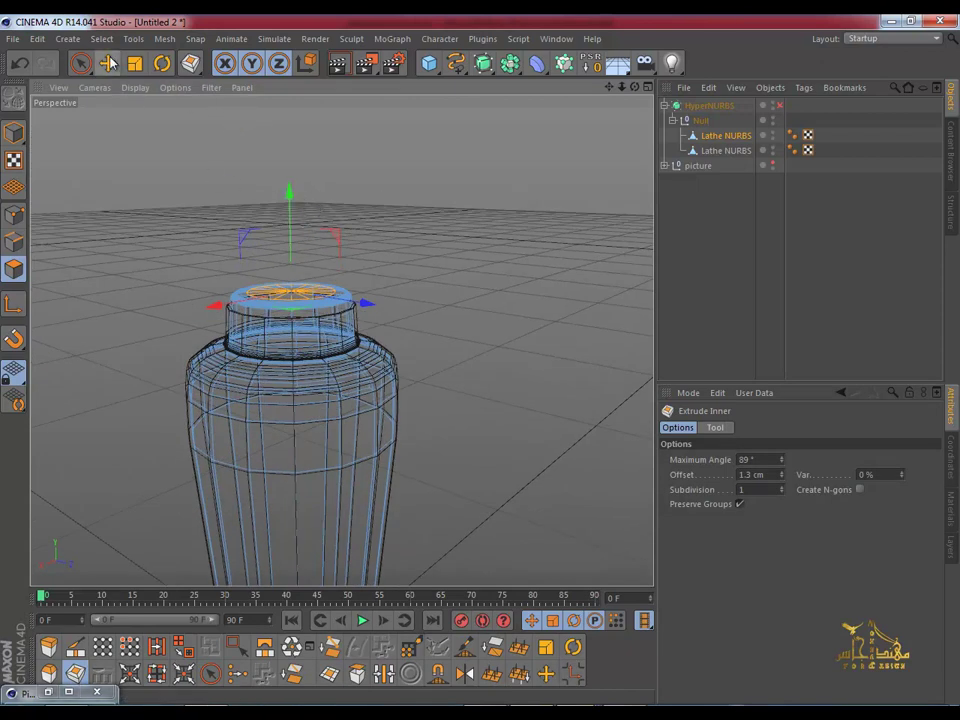
left_click(48, 650)
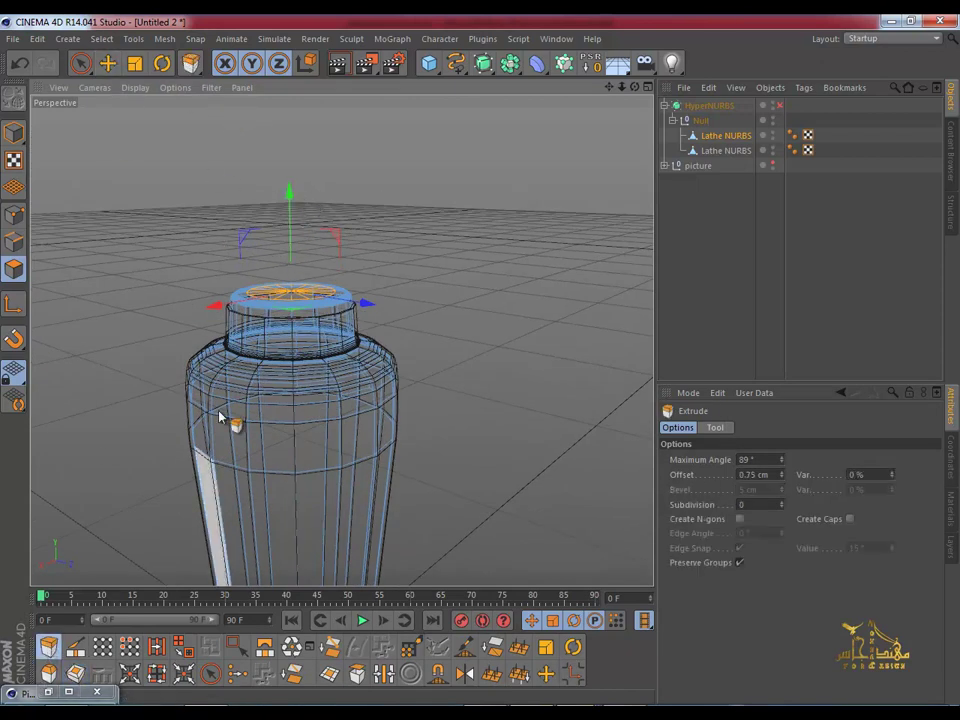
left_click_drag(290, 192, 292, 243)
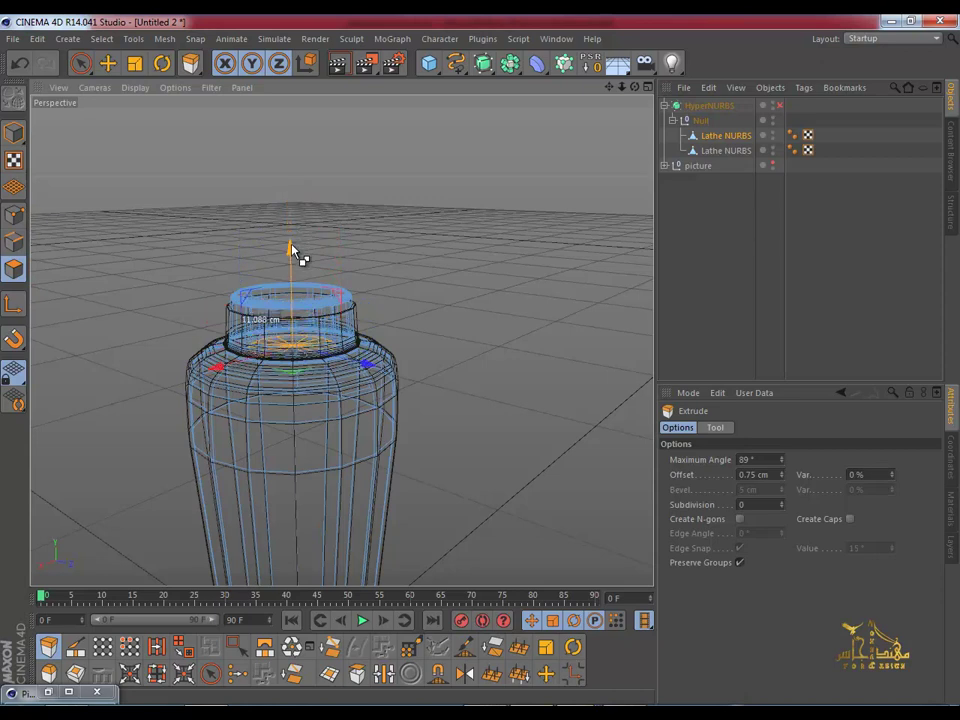
left_click_drag(295, 245, 299, 256)
Step: Scale the inner face to about 134%, lower it deeper, then widen it to about 161%
left_click(136, 64)
left_click_drag(342, 410, 350, 413)
left_click_drag(612, 432, 626, 434)
left_click(107, 63)
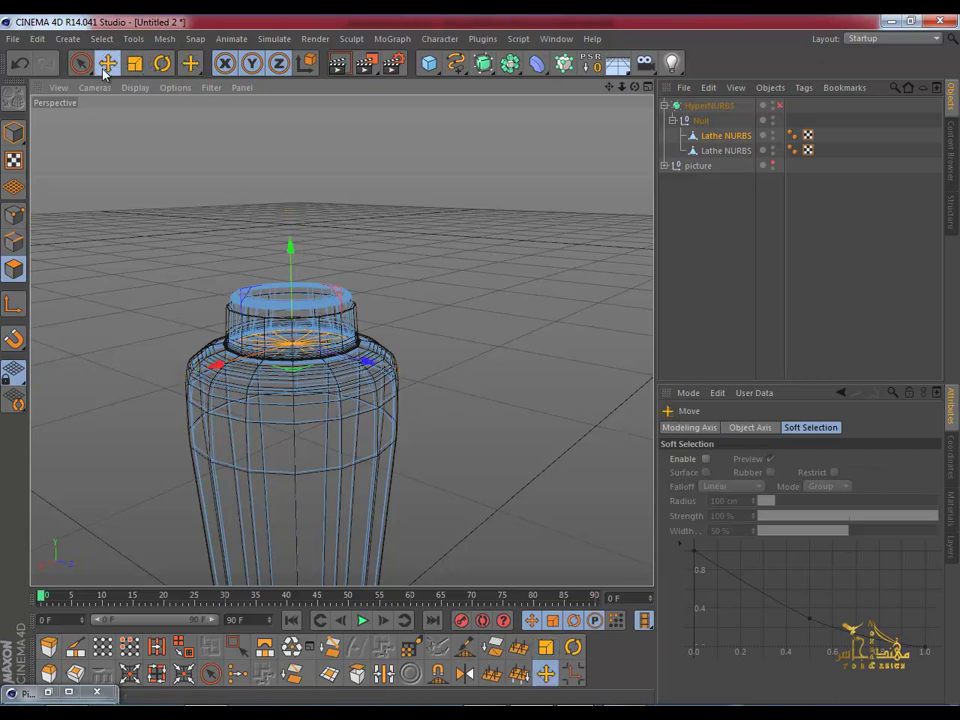
left_click_drag(291, 250, 291, 280)
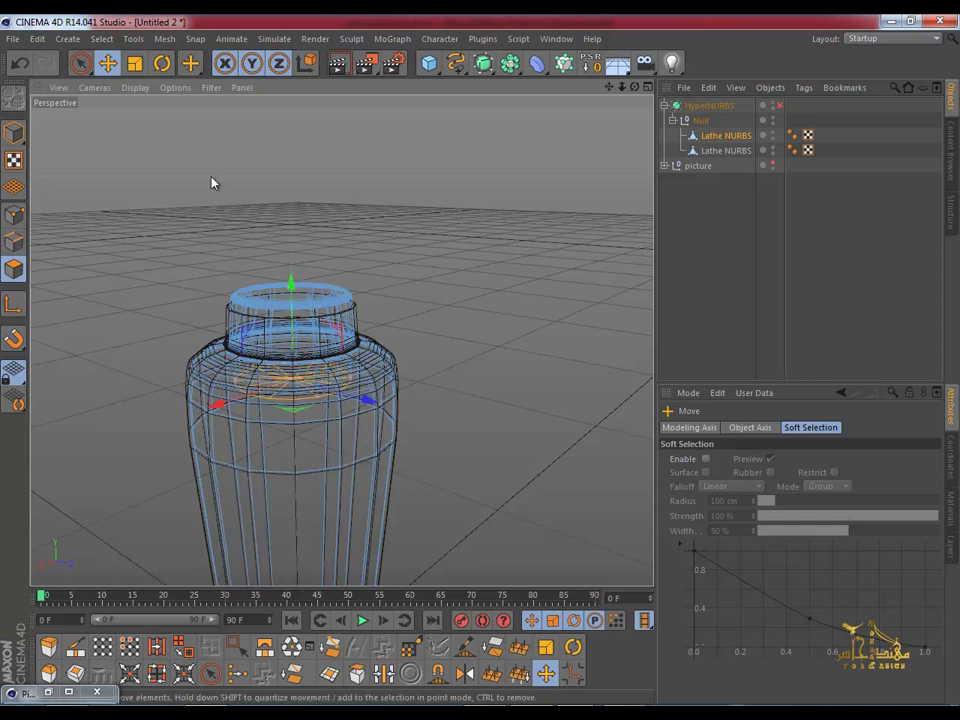
left_click(135, 66)
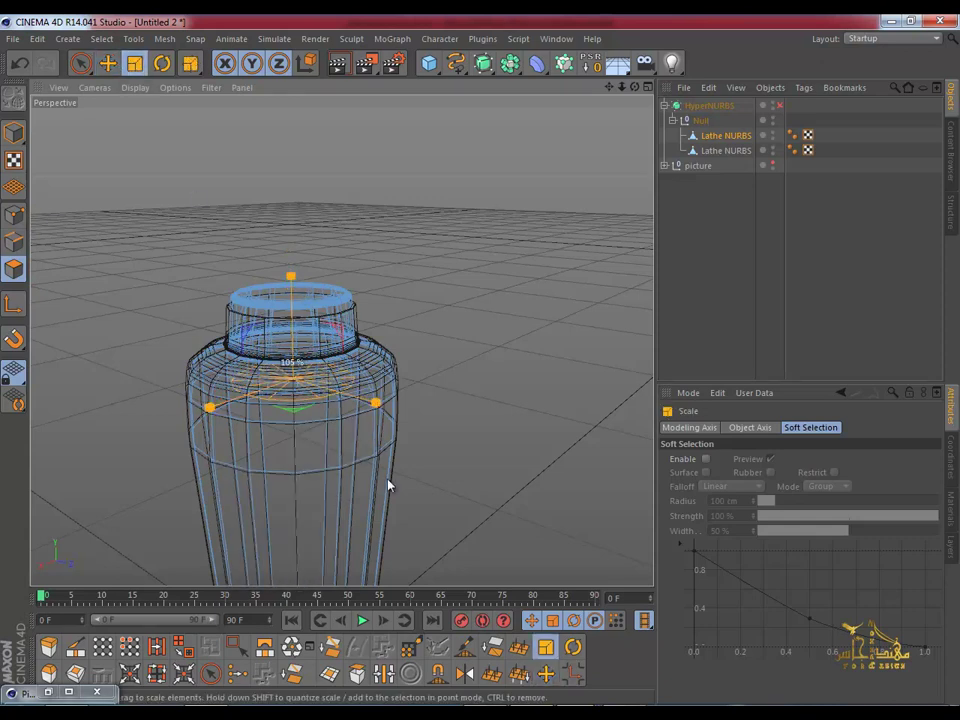
left_click_drag(636, 462, 481, 366)
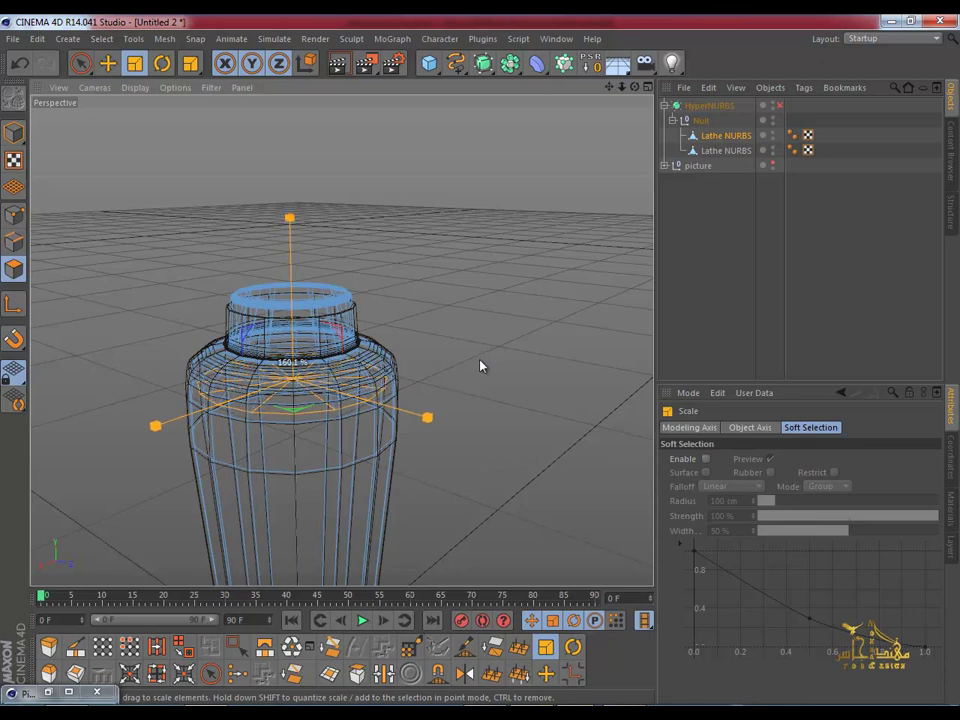
middle_click_drag(238, 506, 242, 388, "alt")
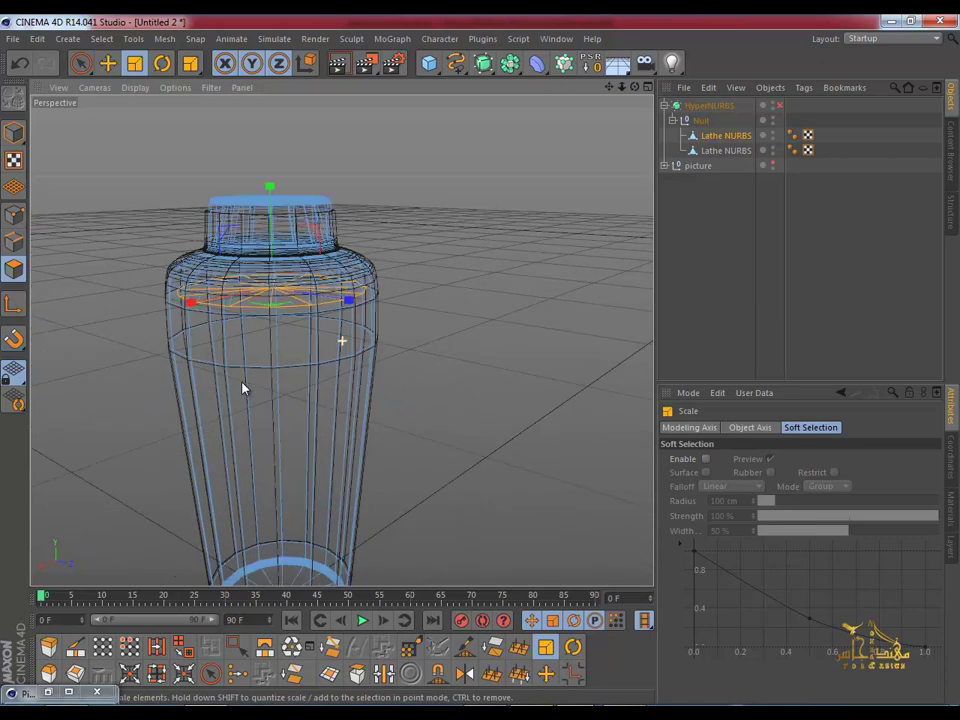
Step: Slide the inner edge loop down near the bottom and shrink it to 72.1%
left_click(108, 63)
left_click_drag(274, 203, 289, 484)
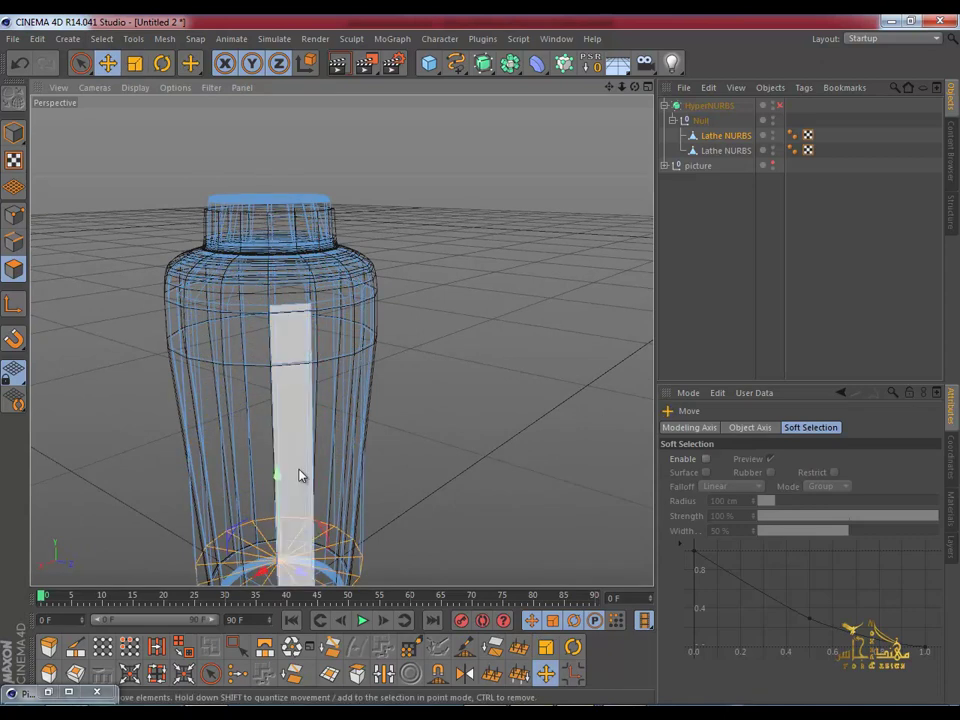
middle_click_drag(300, 476, 281, 279, "alt")
left_click_drag(259, 264, 264, 305)
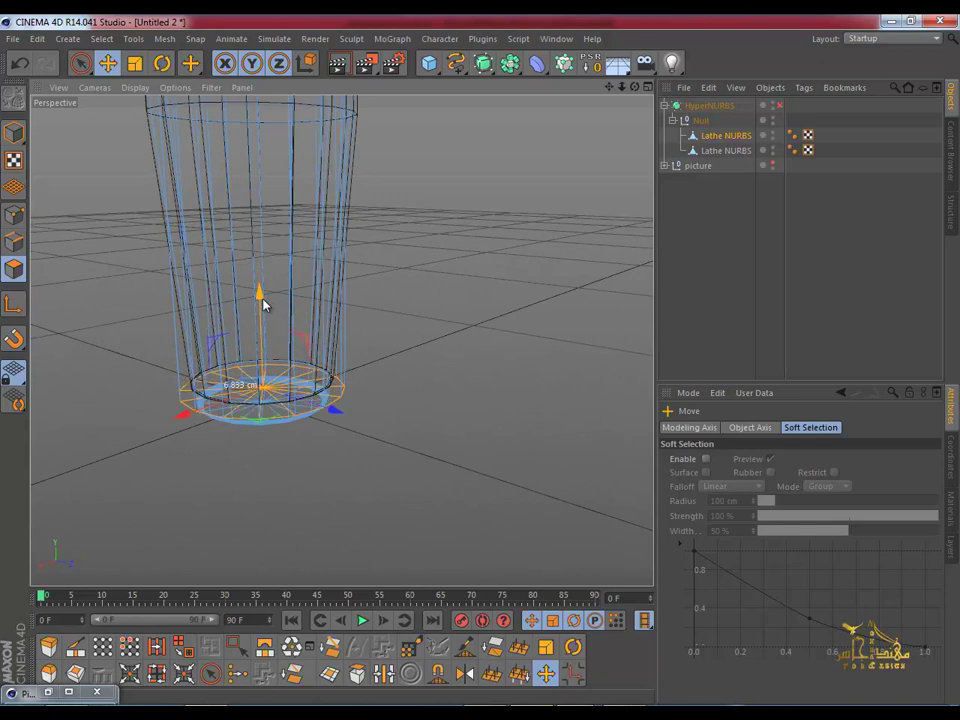
left_click(136, 63)
left_click_drag(315, 495, 128, 500)
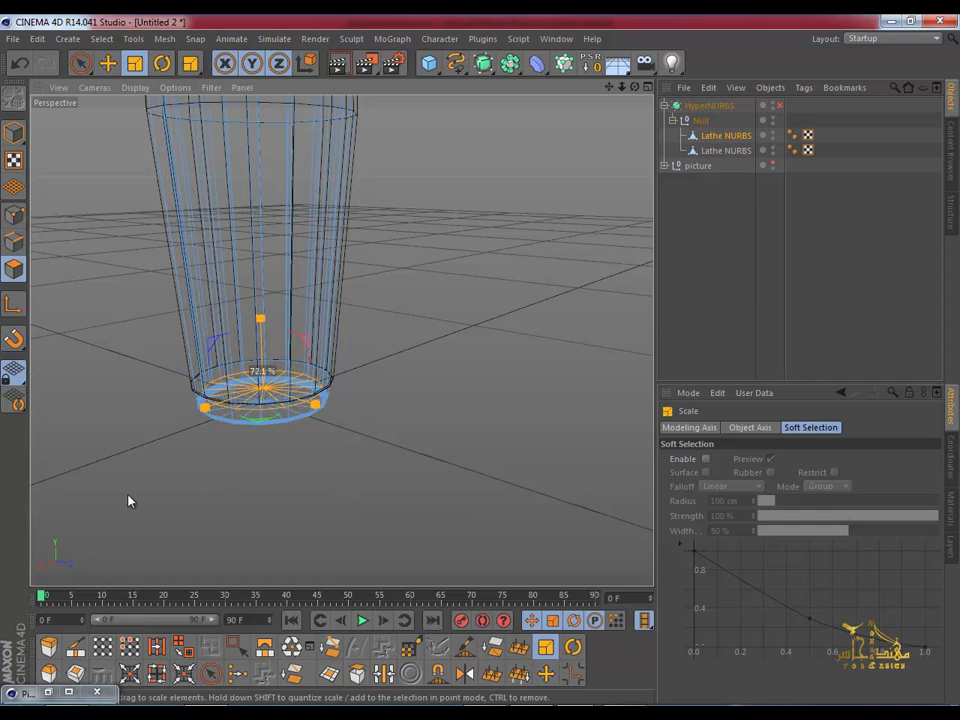
Step: Switch the viewport back to shaded display and review the vase
left_click_drag(341, 340, 298, 287, "alt")
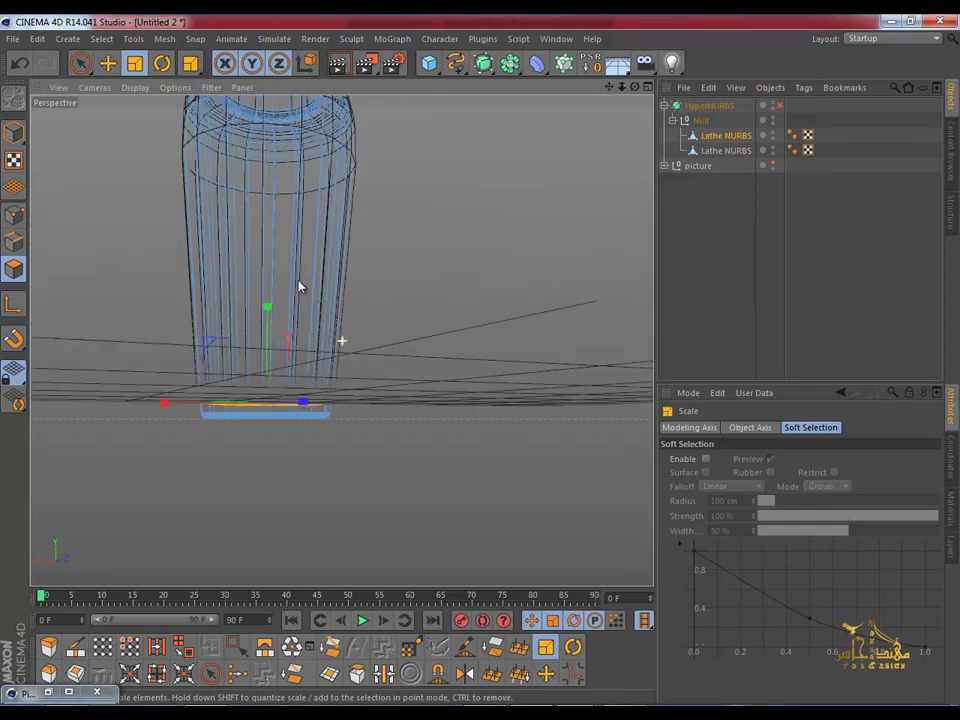
key("ctrl+shift+z")
left_click(135, 87)
left_click(160, 135)
mouse_move(302, 232)
left_mouse_down("alt")
mouse_move(439, 208)
mouse_move(414, 109)
mouse_move(236, 345)
mouse_move(315, 364)
mouse_move(304, 276)
mouse_move(321, 349)
left_mouse_up("alt")
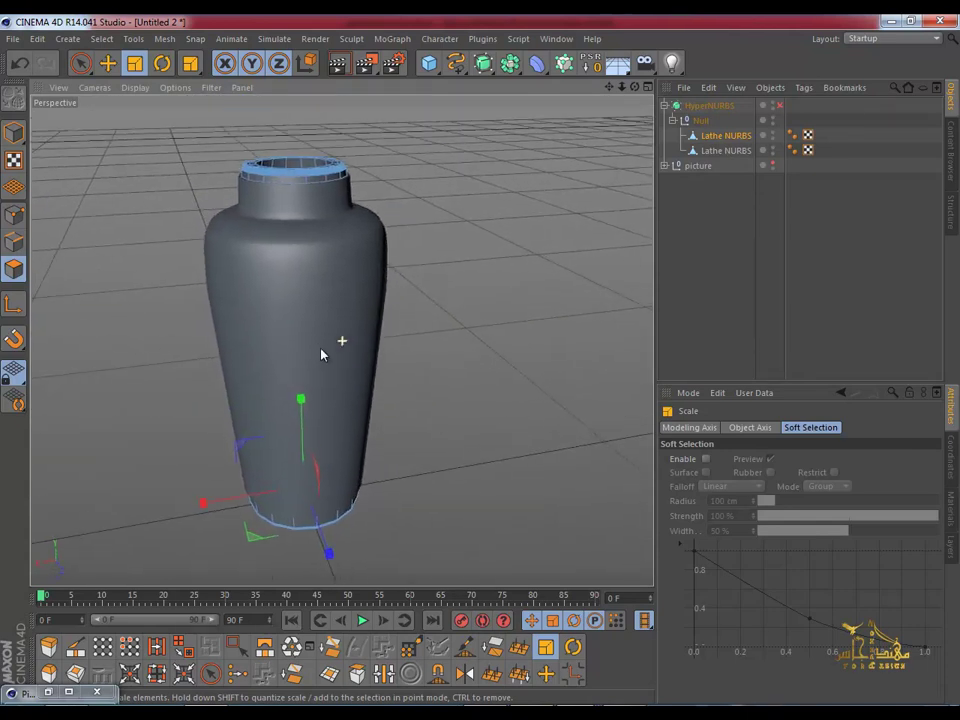
Step: Turn the HyperNURBS smoothing back on and look down into the vase
left_click(780, 105)
mouse_move(471, 240)
left_mouse_down("alt")
mouse_move(315, 253)
mouse_move(353, 381)
mouse_move(448, 351)
mouse_move(448, 219)
mouse_move(437, 457)
left_mouse_up("alt")
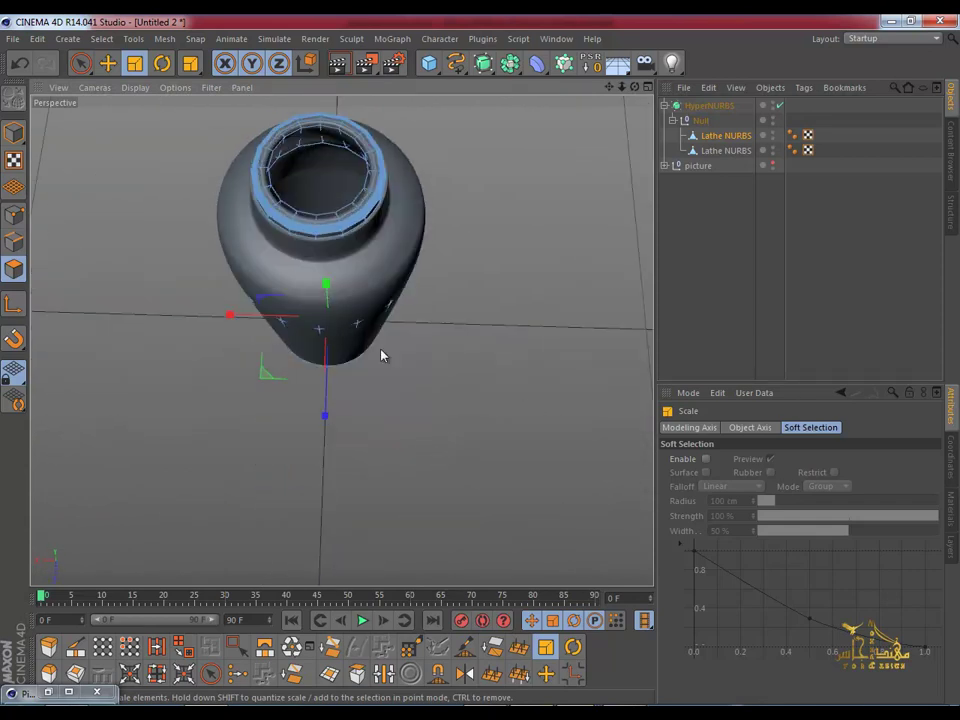
left_click(135, 87)
left_click(154, 107)
Step: Zoom into the vase opening, then select the Lathe NURBS object
left_click(711, 106)
mouse_move(518, 170)
left_mouse_down("alt")
mouse_move(435, 240)
mouse_move(437, 100)
mouse_move(484, 364)
mouse_move(484, 82)
mouse_move(549, 279)
mouse_move(341, 336)
mouse_move(358, 306)
left_mouse_up("alt")
scroll(360, 300, "up", 3)
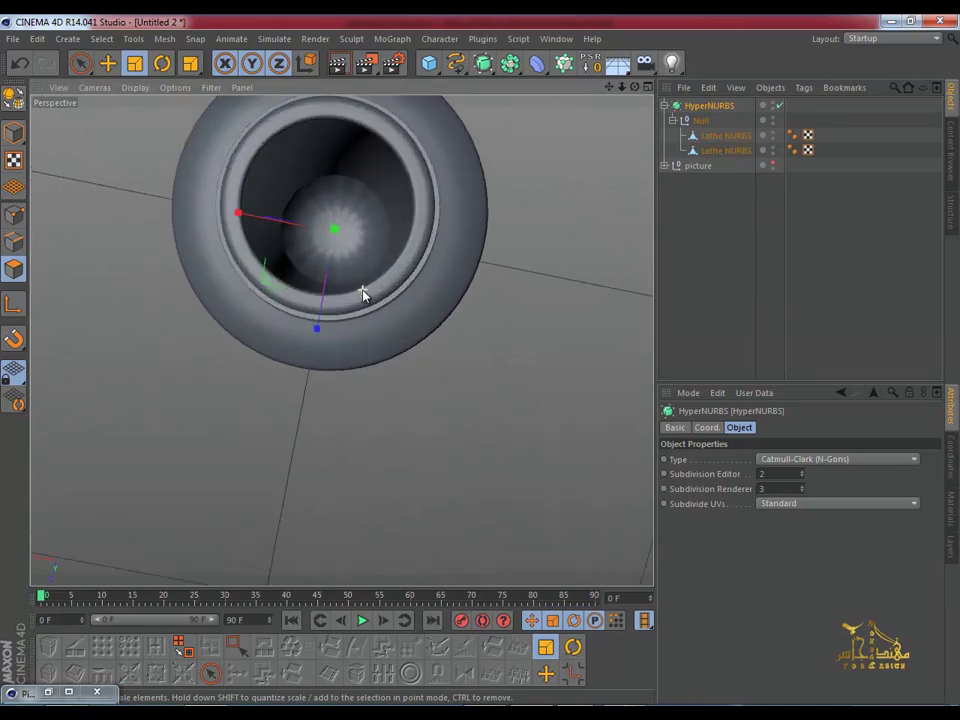
scroll(363, 290, "up", 1)
scroll(368, 275, "up", 2)
scroll(373, 268, "up", 2)
scroll(373, 266, "down", 1)
mouse_move(373, 265)
left_mouse_down("alt")
mouse_move(360, 242)
mouse_move(354, 285)
left_mouse_up("alt")
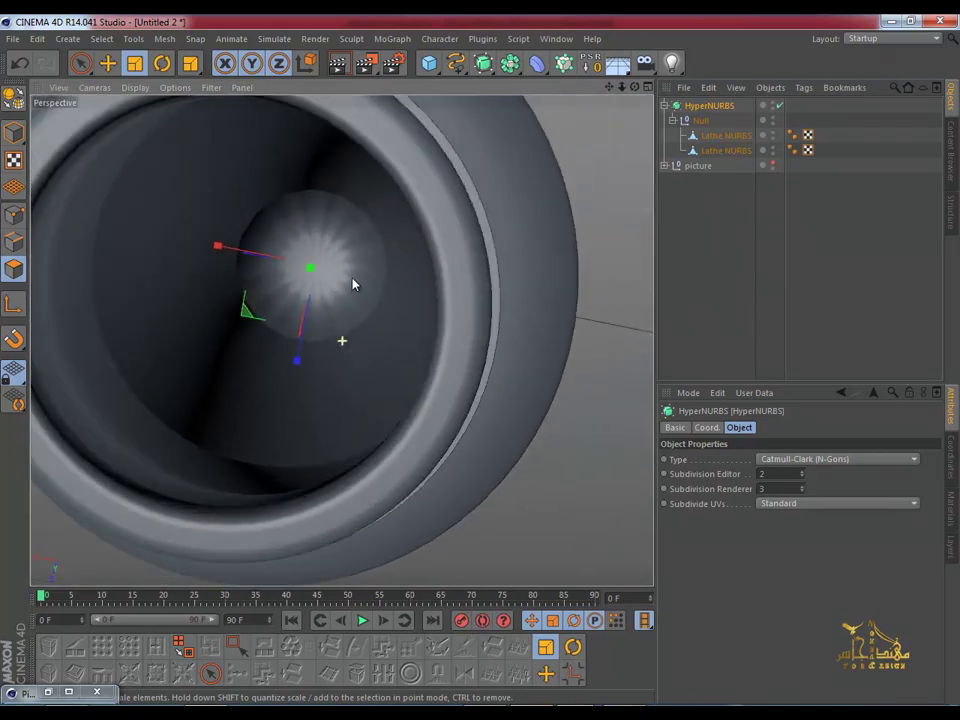
left_click(722, 136)
left_click_drag(433, 250, 474, 210, "alt")
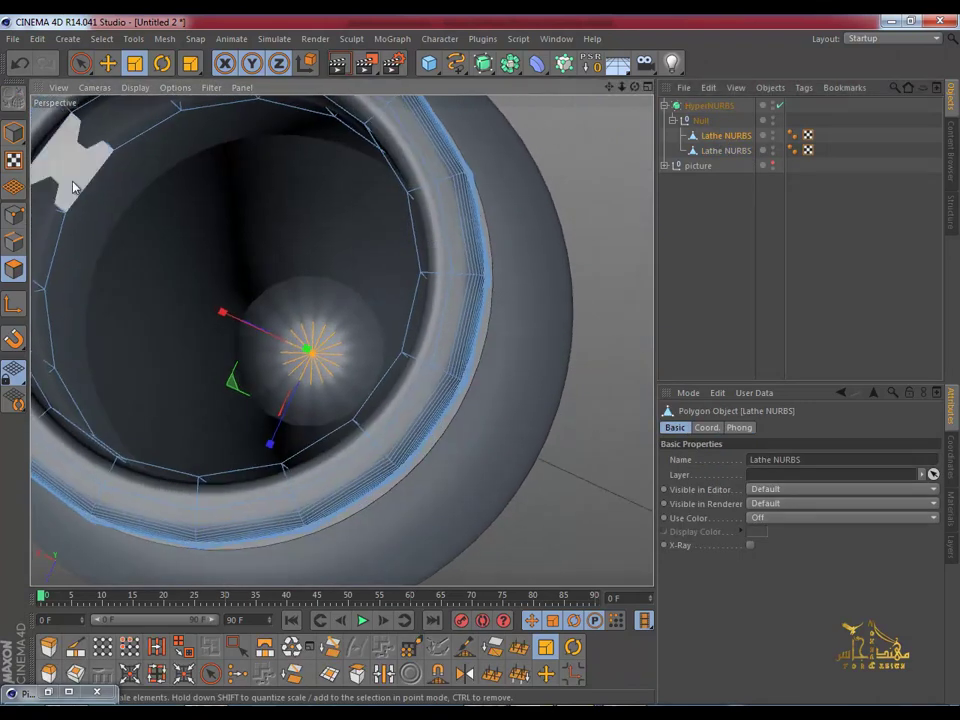
Step: Toggle visibility of the two Lathe NURBS objects to inspect the inner disc, then reselect the first
left_click(75, 647)
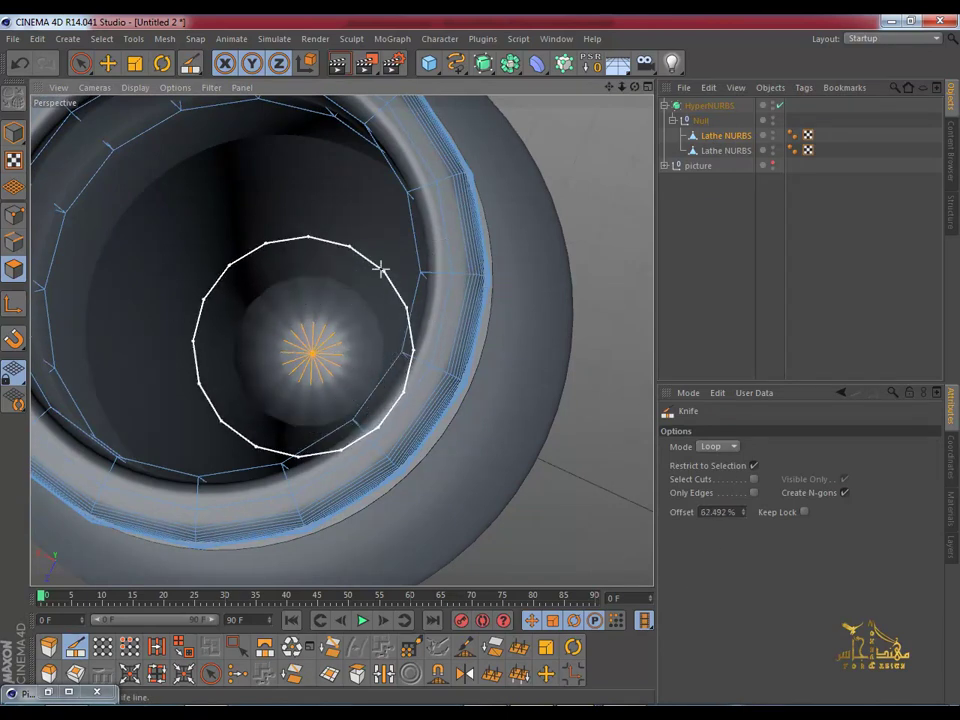
scroll(381, 265, "up", 2)
left_click(722, 151)
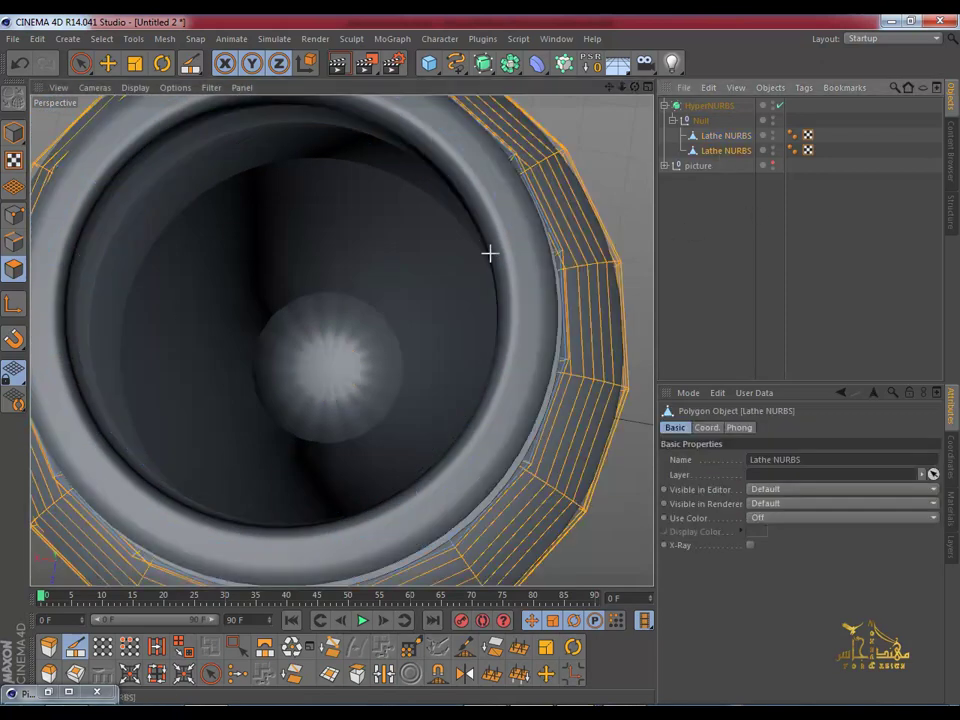
left_click(773, 134)
left_click_drag(541, 252, 537, 248, "alt")
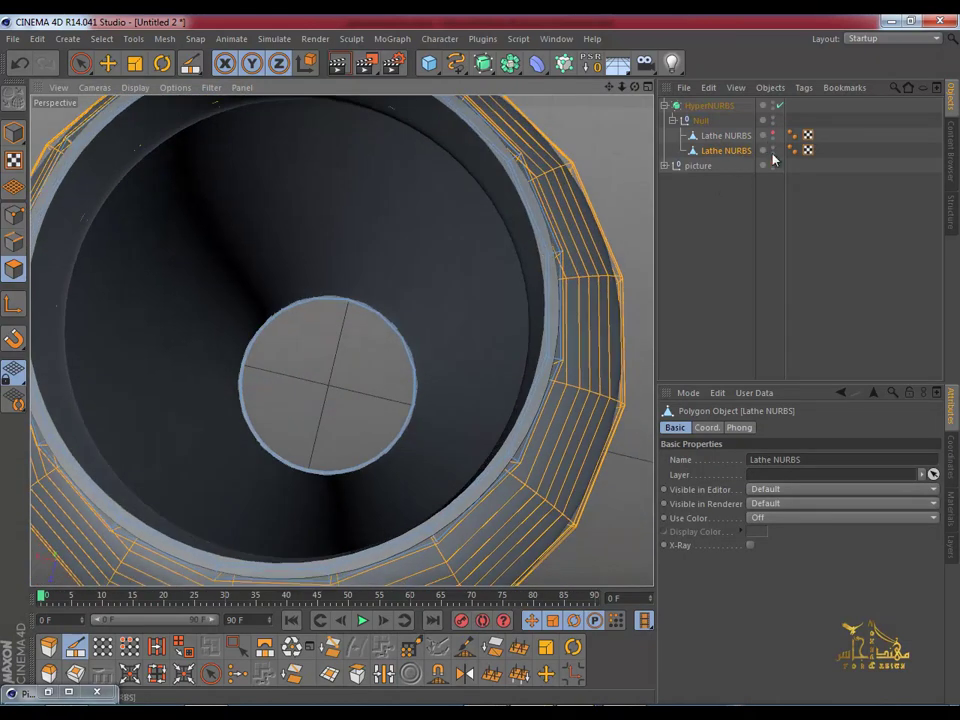
left_click(772, 147)
left_click(773, 134)
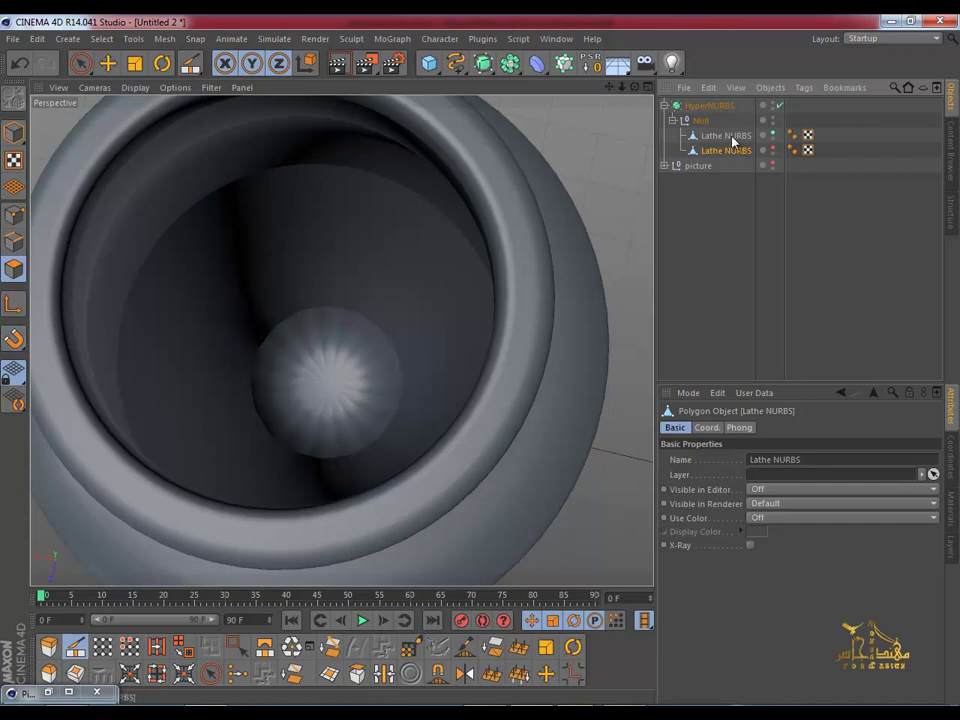
left_click(728, 136)
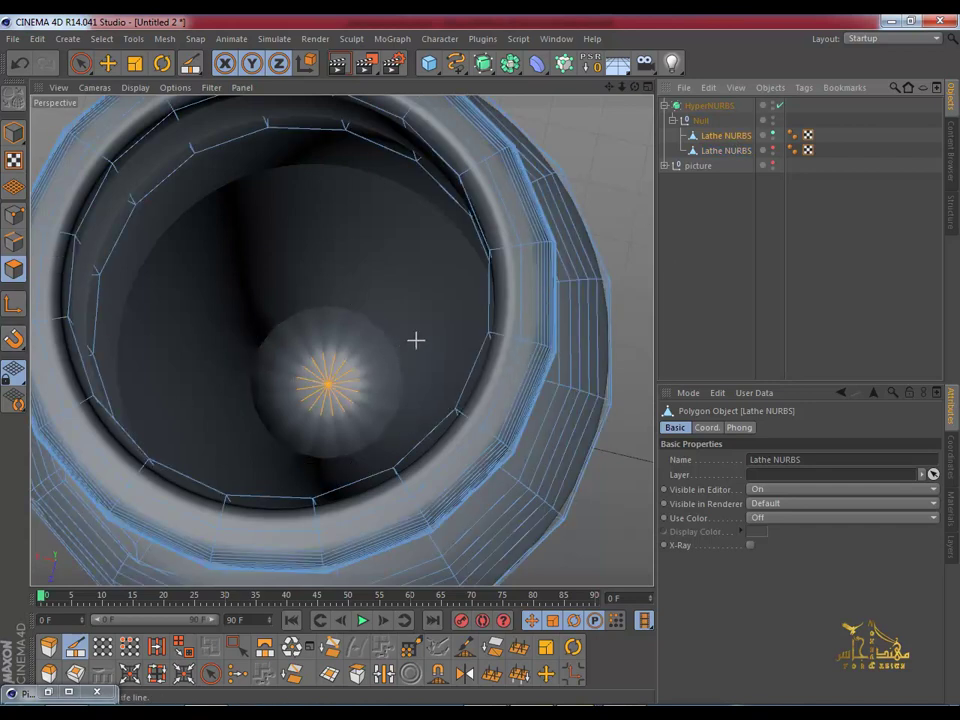
Step: Switch the viewport to wireframe lines and orbit to look down on the vase
left_click_drag(443, 326, 450, 332, "alt")
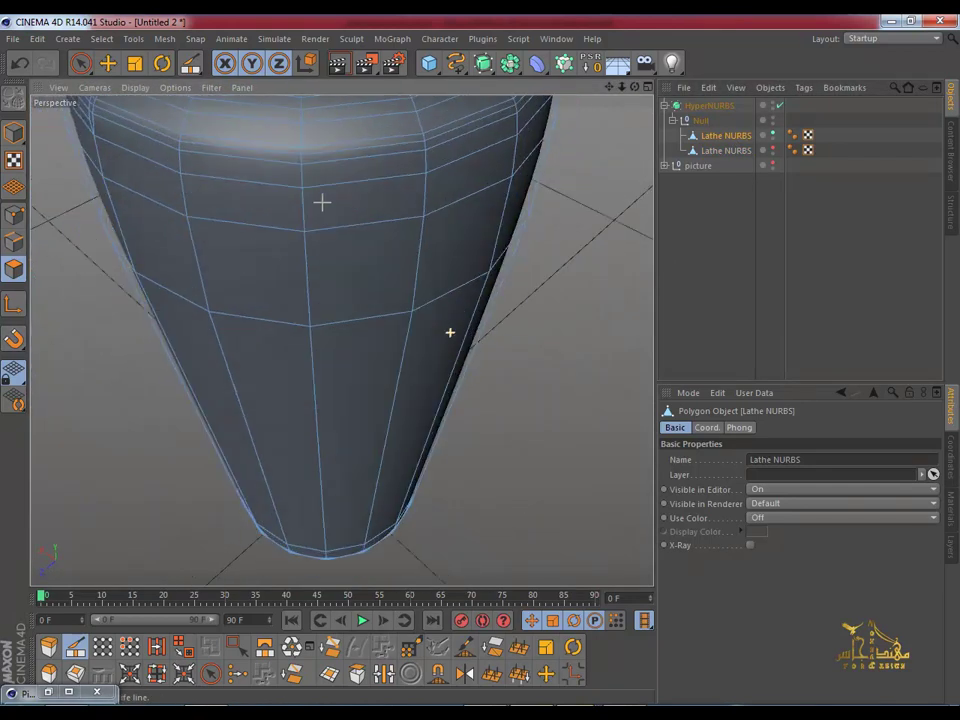
scroll(450, 332, "up", 2)
scroll(380, 333, "up", 2)
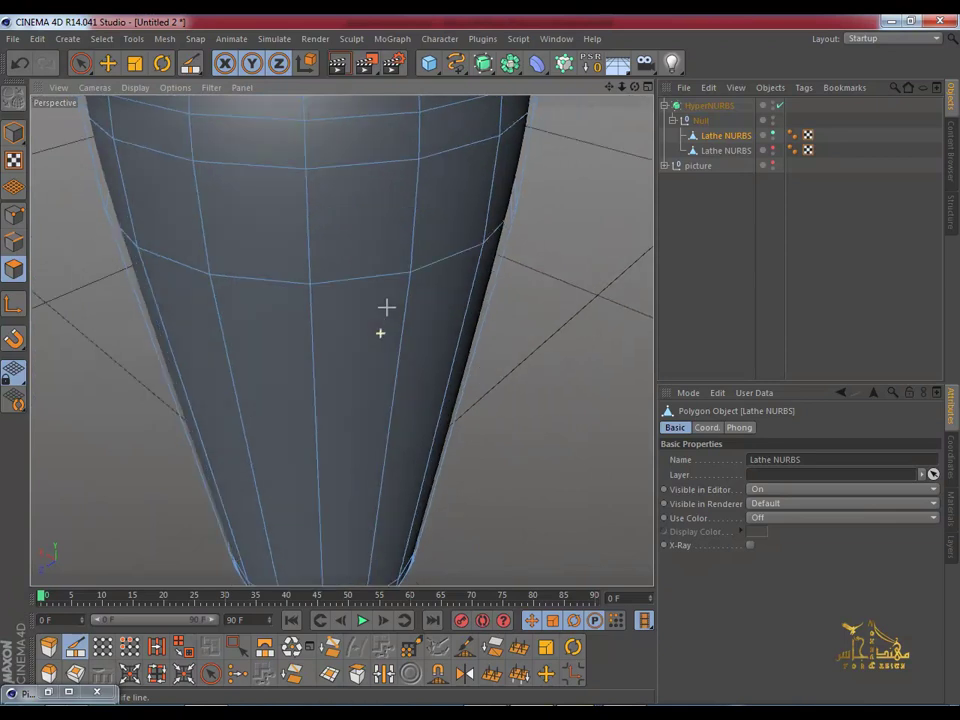
left_click(133, 88)
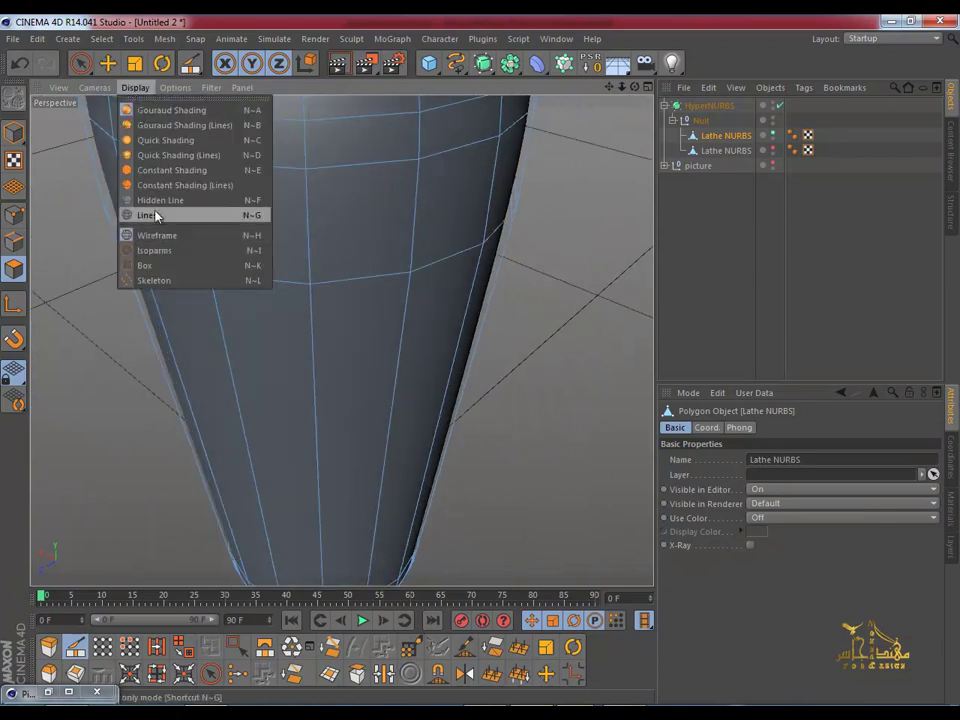
left_click(155, 215)
mouse_move(336, 429)
left_mouse_down("alt")
mouse_move(360, 390)
mouse_move(364, 528)
left_mouse_up("alt")
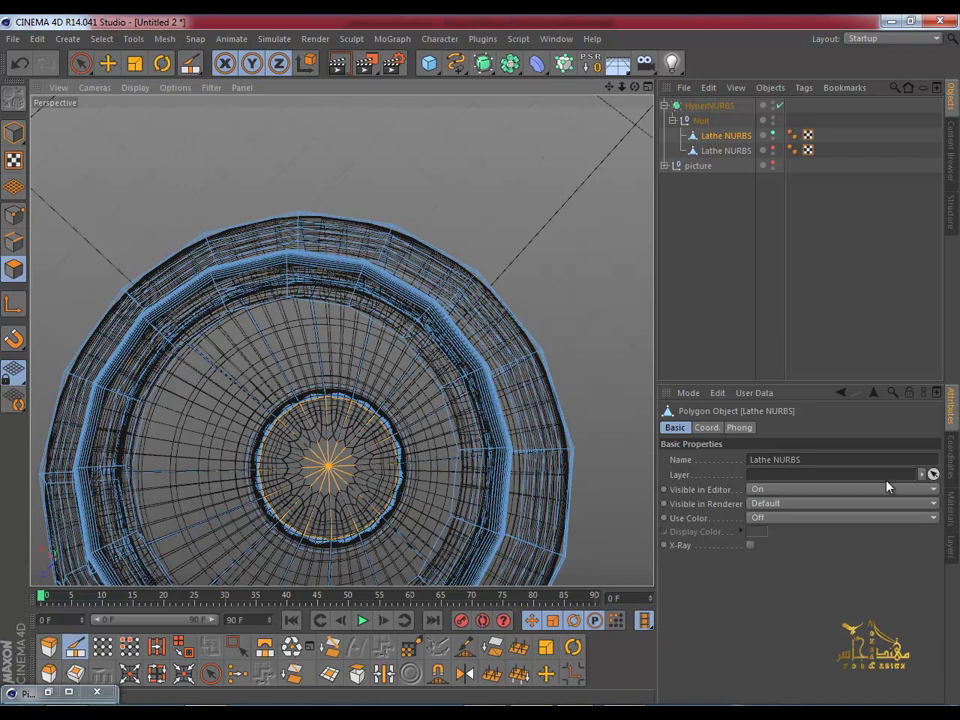
left_click(951, 465)
left_click(951, 410)
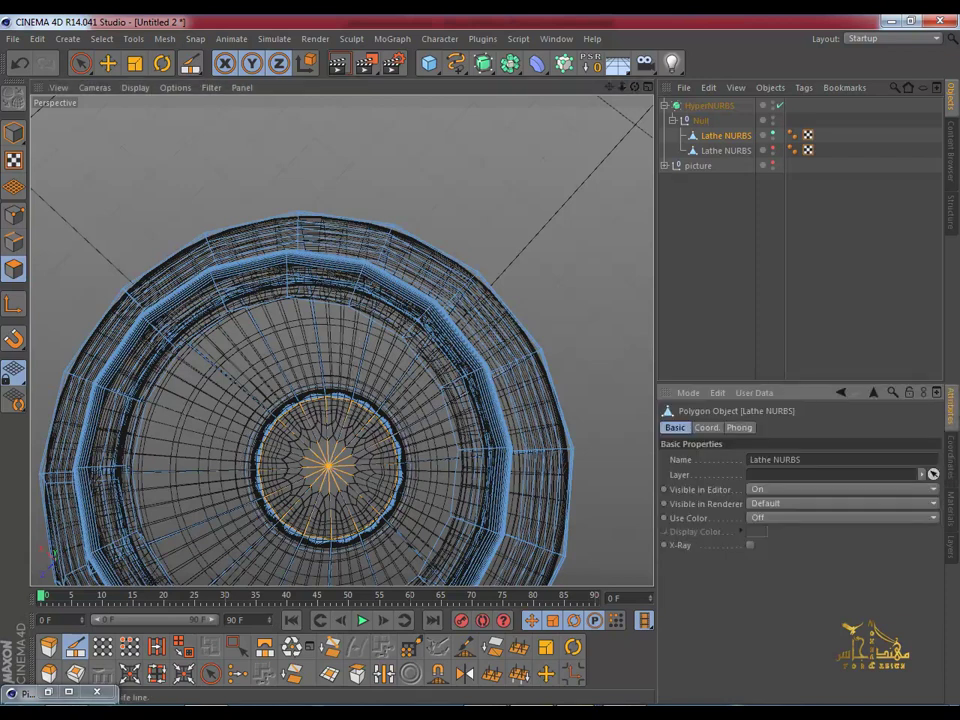
Step: Activate the Loop knife with Create N-gons off and switch to Edge mode
key("k")
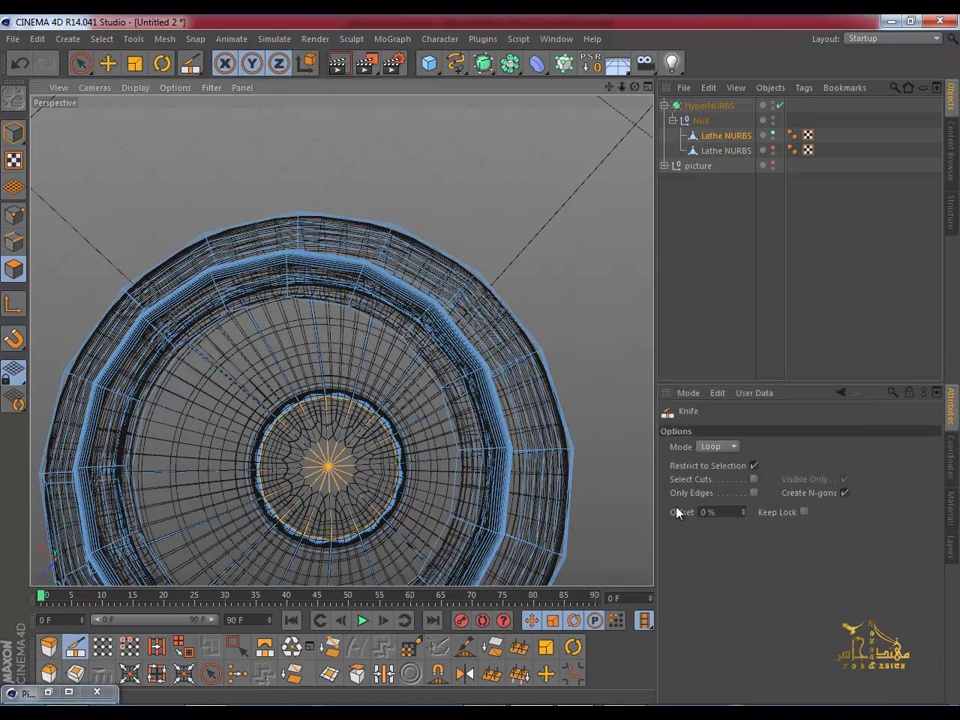
left_click(844, 492)
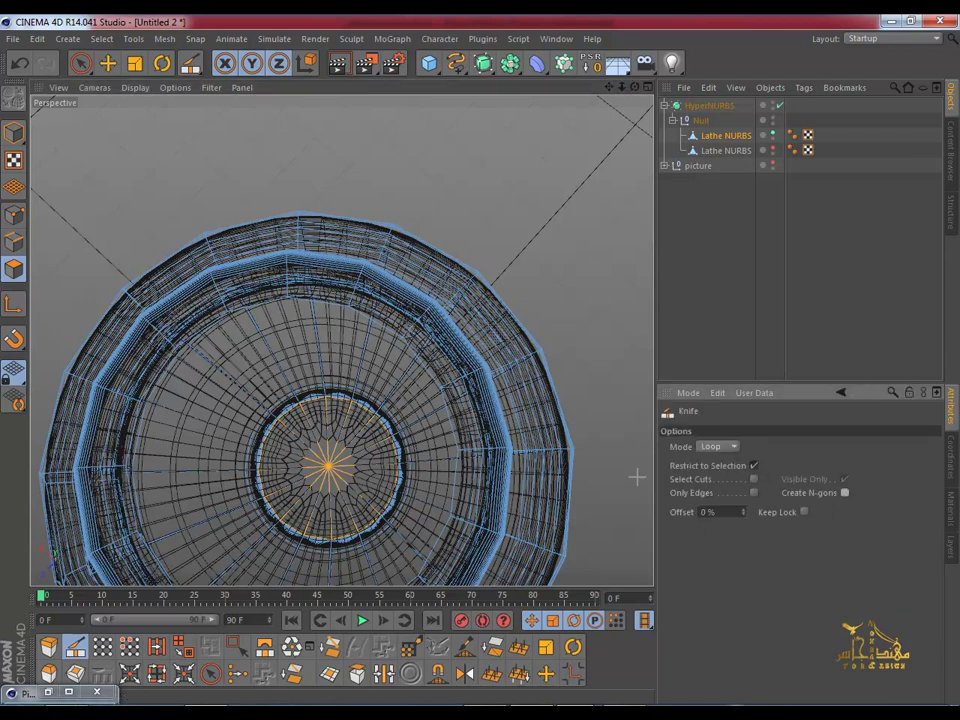
left_click(14, 215)
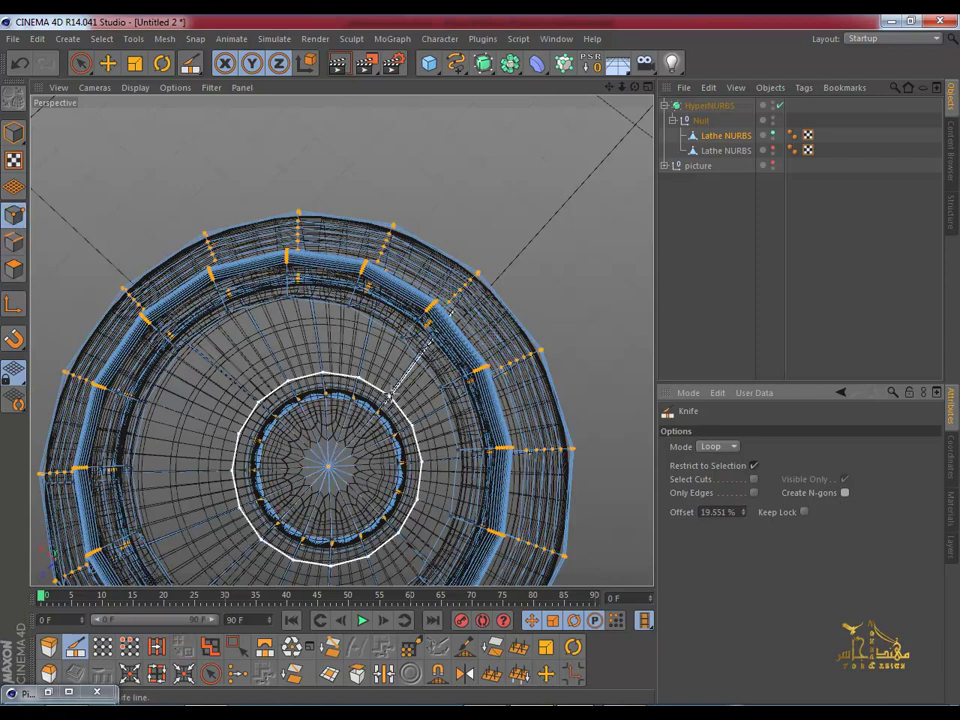
Step: Return the viewport to Gouraud Shading and orbit to review the smooth vase
left_click(135, 88)
left_click(148, 108)
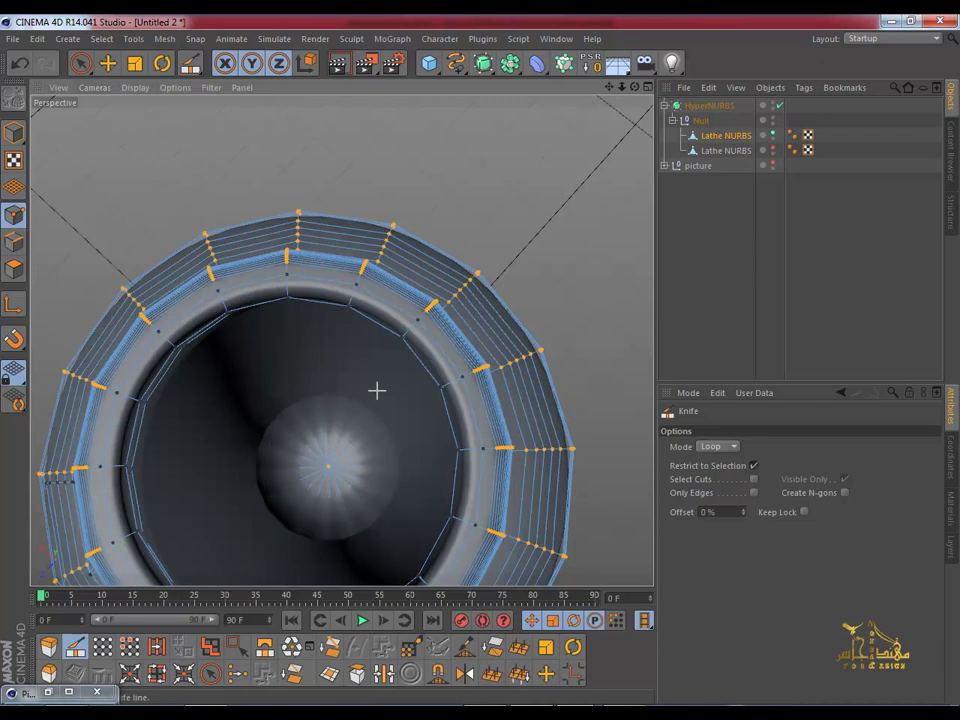
mouse_move(290, 452)
left_mouse_down("alt")
mouse_move(255, 347)
mouse_move(301, 320)
left_mouse_up("alt")
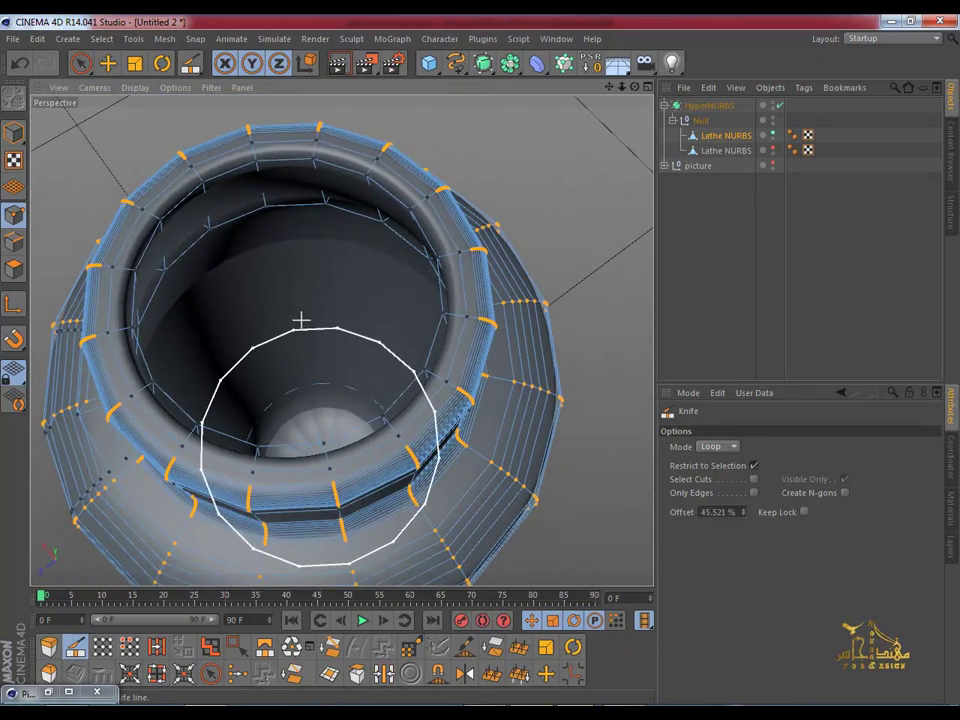
mouse_move(343, 302)
left_mouse_down("alt")
mouse_move(478, 217)
mouse_move(408, 297)
left_mouse_up("alt")
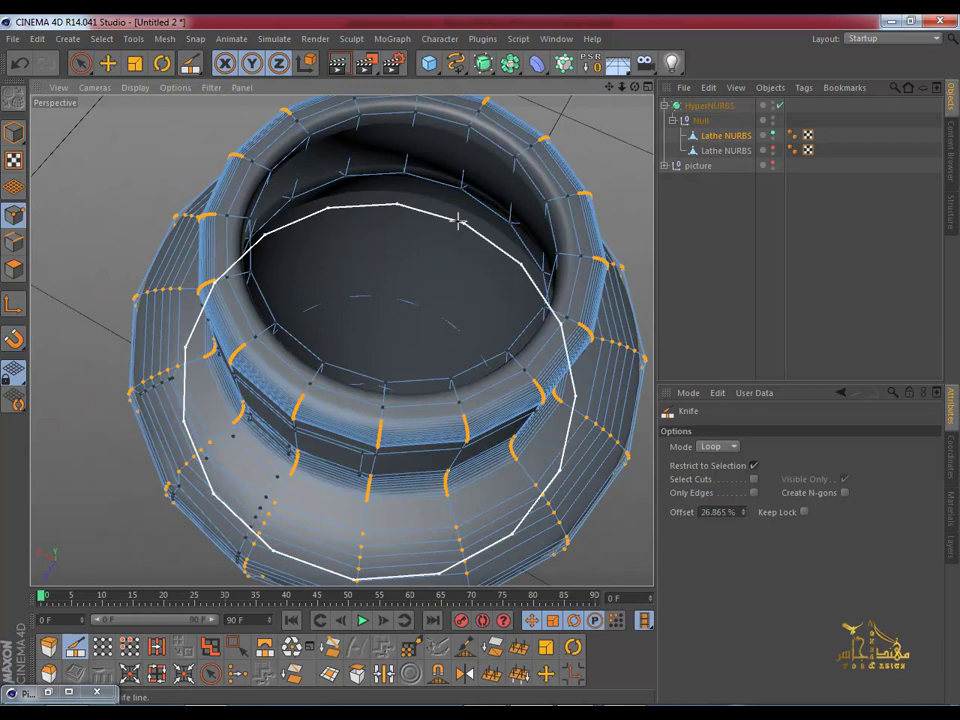
mouse_move(458, 221)
left_mouse_down("alt")
mouse_move(417, 262)
mouse_move(486, 176)
left_mouse_up("alt")
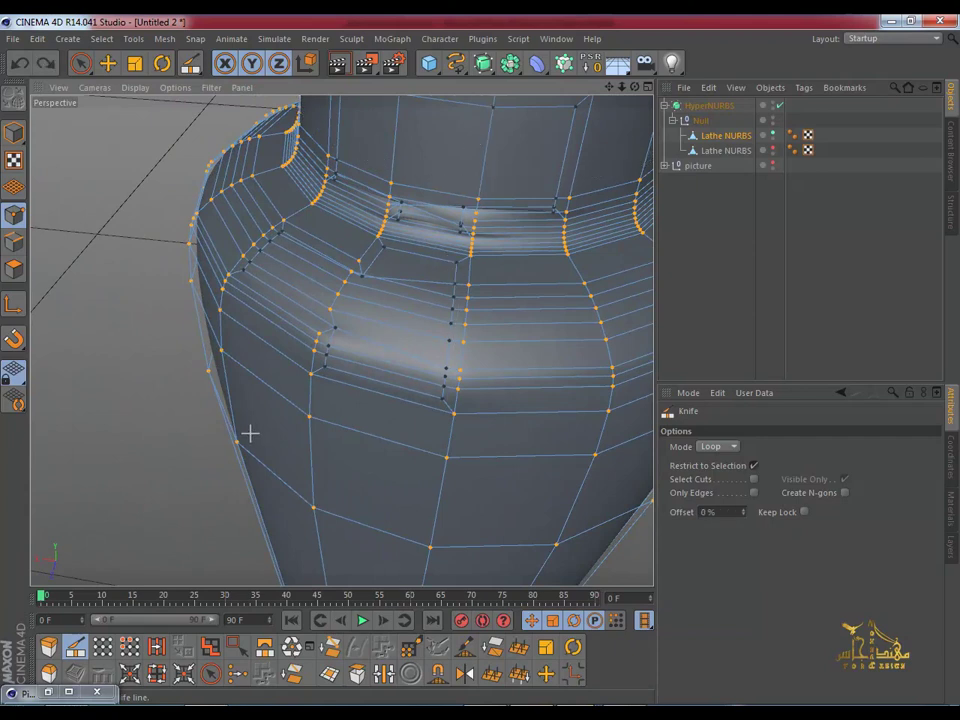
key("ctrl+z")
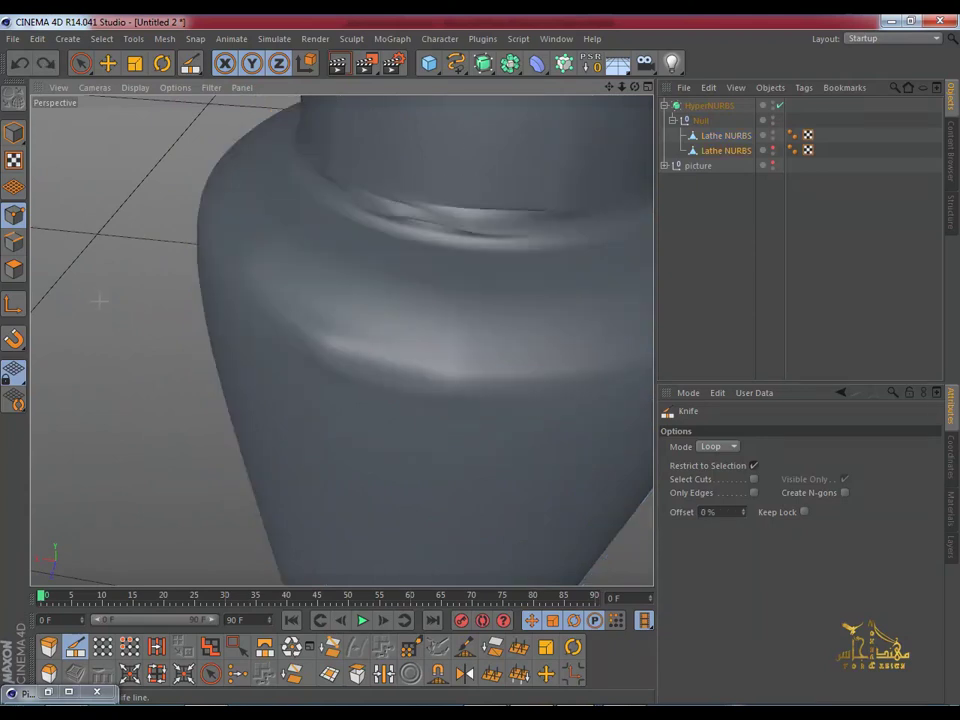
key("ctrl+z")
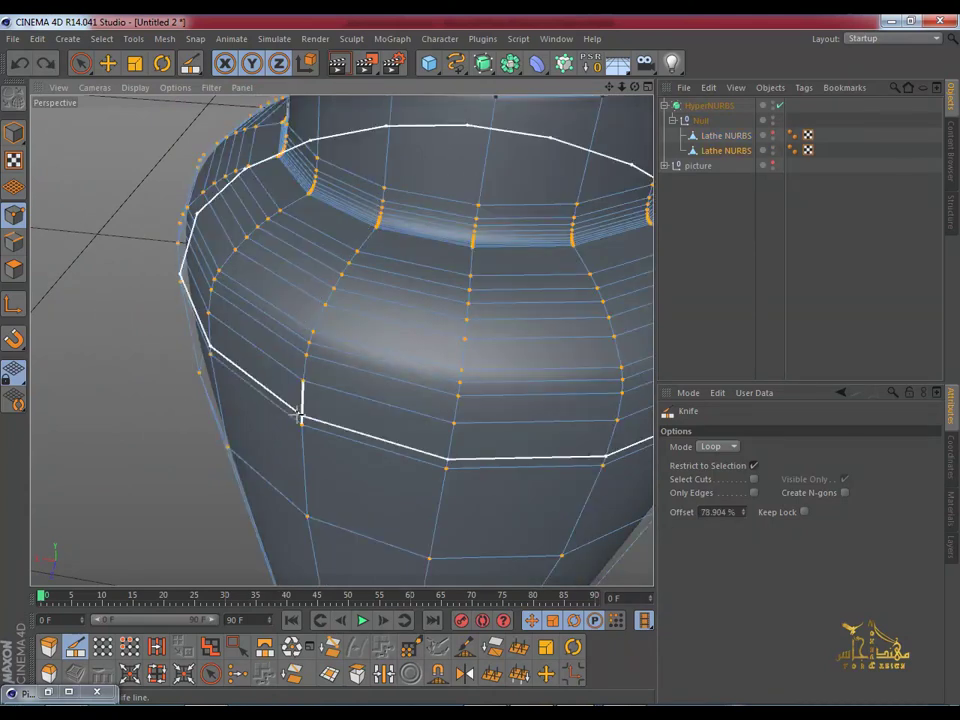
scroll(290, 414, "down", 4)
left_click_drag(305, 408, 378, 350, "alt")
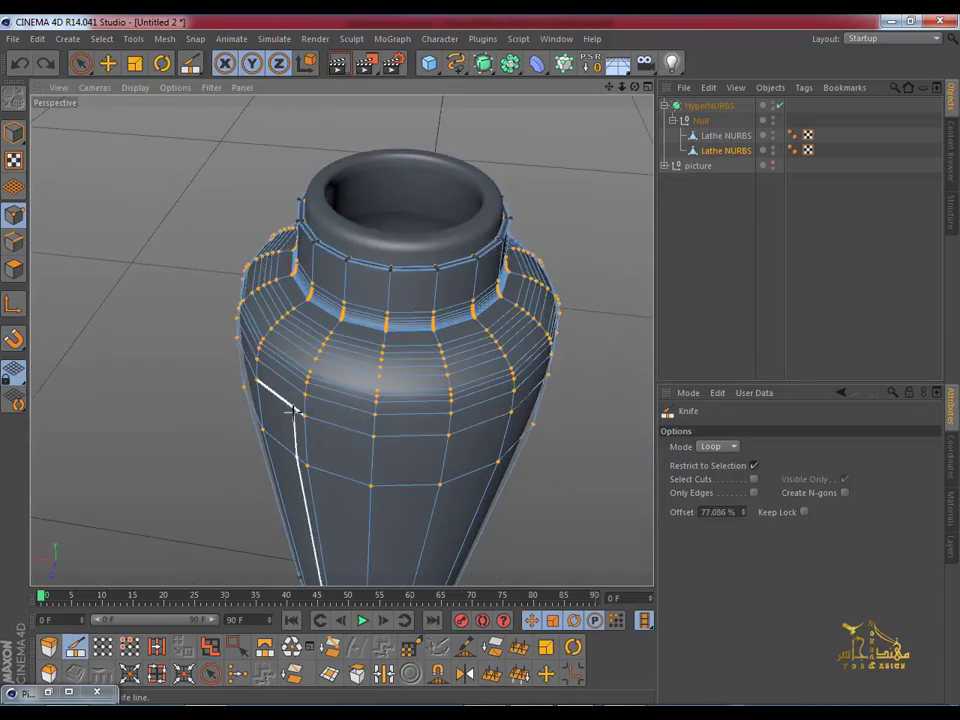
left_click_drag(408, 297, 403, 453, "alt")
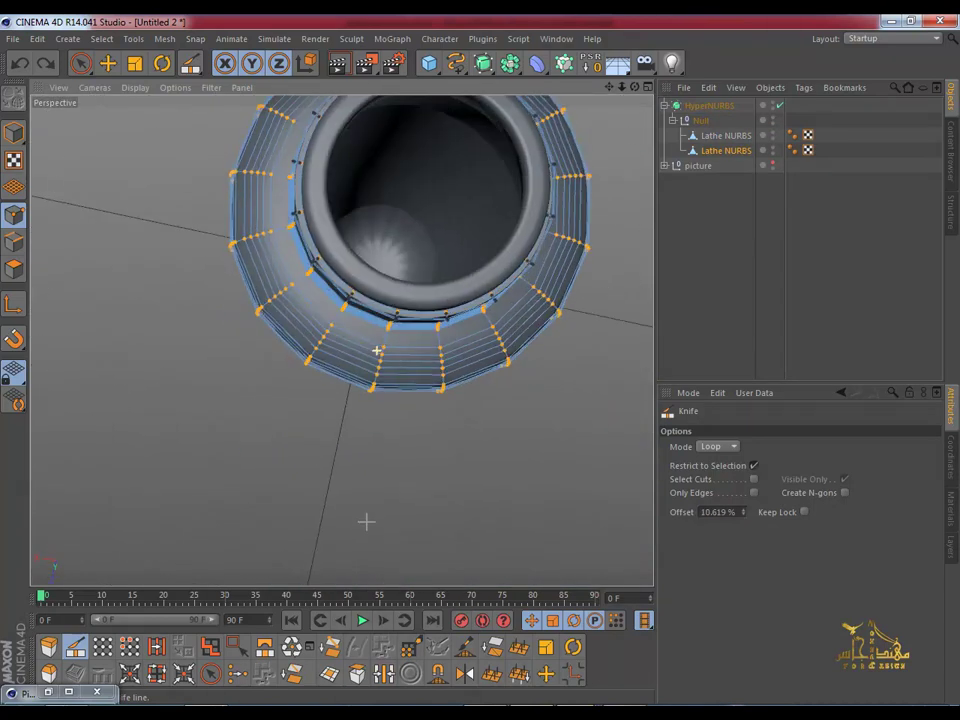
Step: Select the HyperNURBS object and view the vase from the side
left_click(713, 143)
mouse_move(360, 330)
left_mouse_down("alt")
mouse_move(315, 347)
mouse_move(320, 250)
left_mouse_up("alt")
left_click(708, 106)
mouse_move(407, 321)
left_mouse_down("alt")
mouse_move(481, 367)
mouse_move(302, 514)
mouse_move(394, 270)
mouse_move(47, 257)
left_mouse_up("alt")
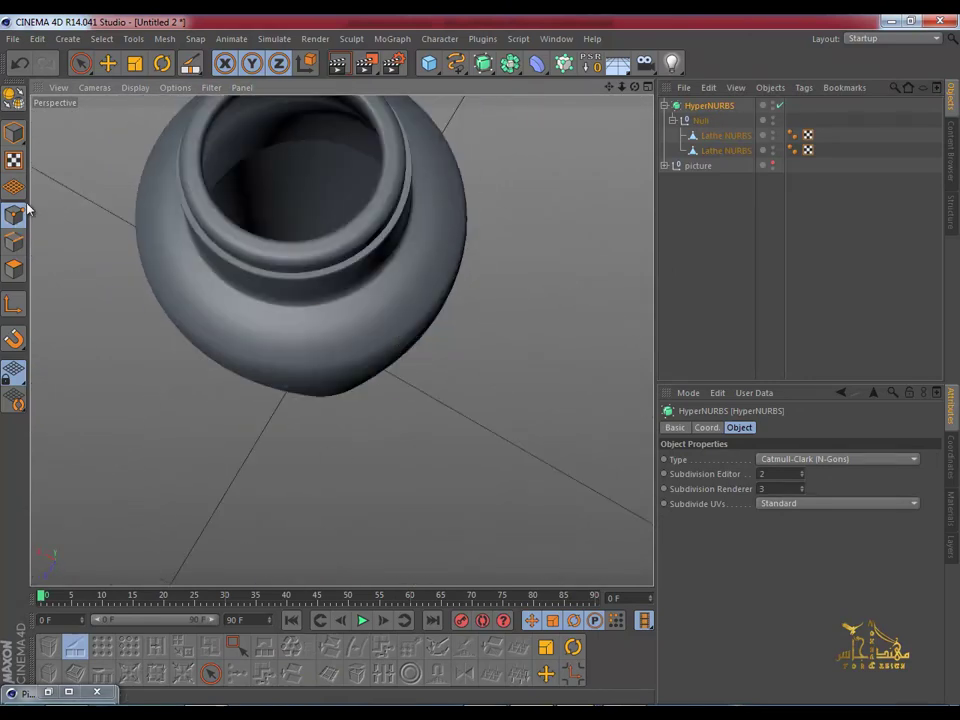
mouse_move(284, 323)
left_mouse_down("alt")
mouse_move(309, 221)
mouse_move(326, 407)
mouse_move(307, 272)
mouse_move(354, 403)
mouse_move(403, 439)
mouse_move(463, 561)
mouse_move(442, 340)
mouse_move(441, 369)
mouse_move(411, 343)
mouse_move(437, 221)
mouse_move(421, 413)
mouse_move(414, 272)
mouse_move(407, 354)
mouse_move(452, 206)
mouse_move(447, 362)
left_mouse_up("alt")
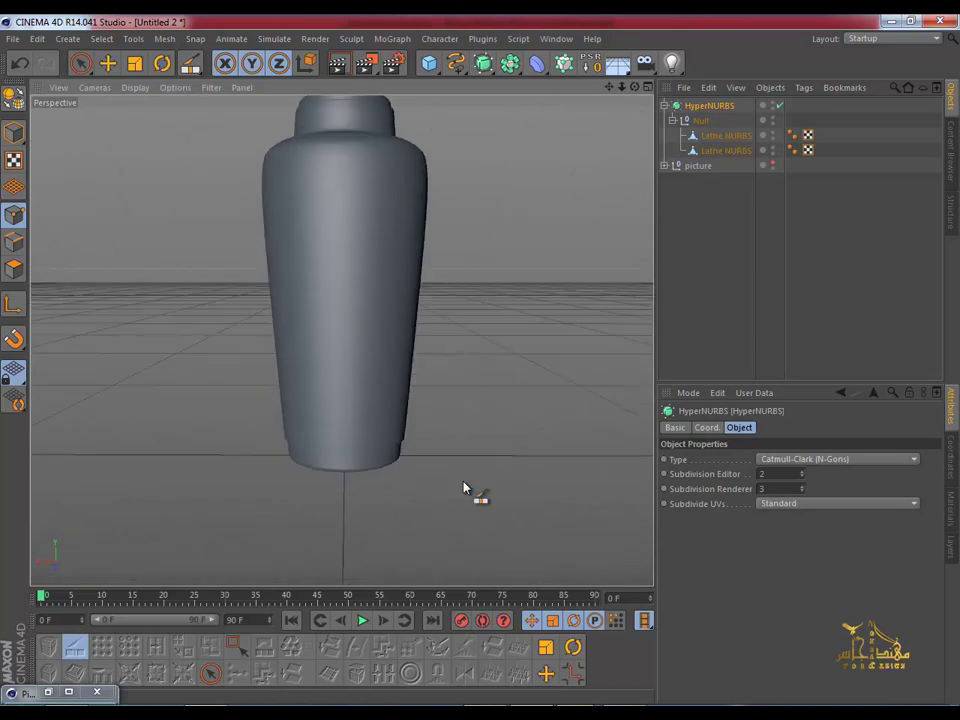
Step: Name the HyperNURBS 'Big vase' and collapse its children in the Object Manager
double_click(714, 105)
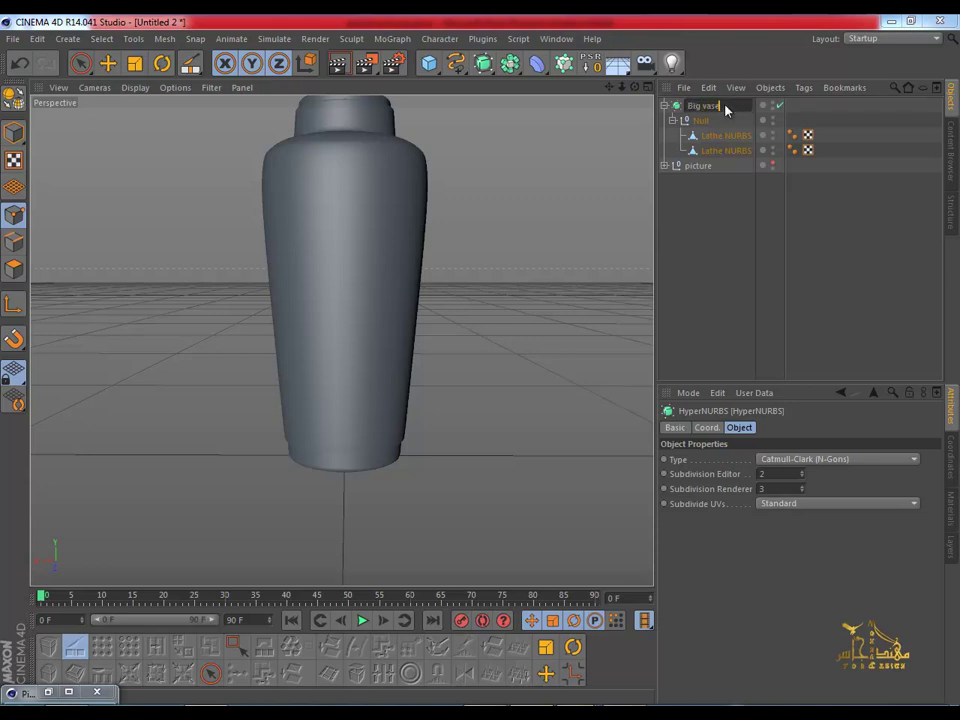
key("Return")
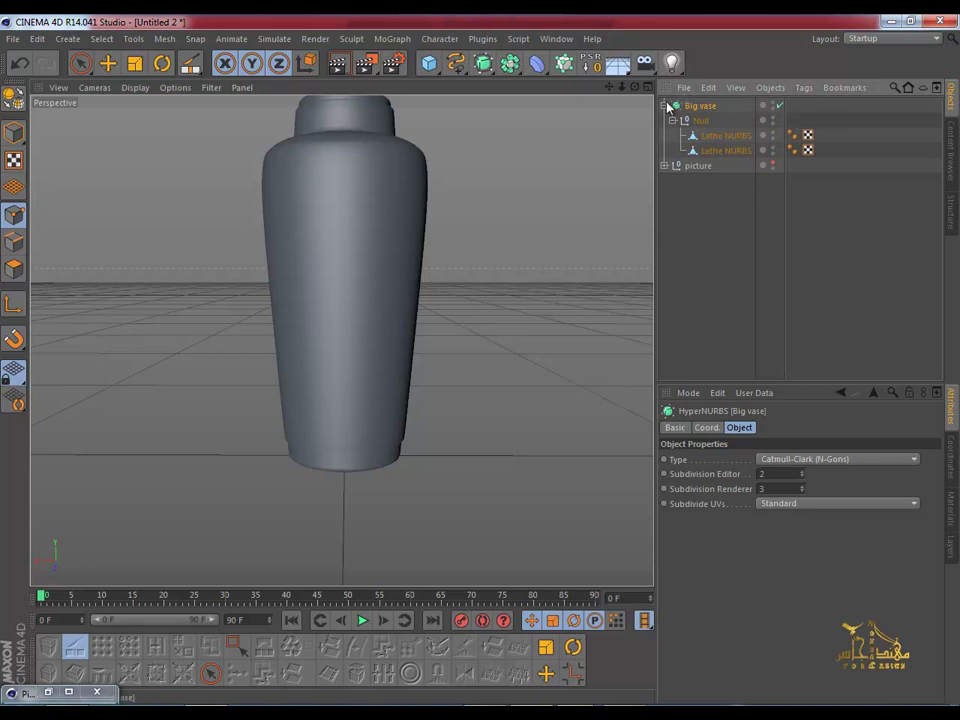
left_click(665, 106)
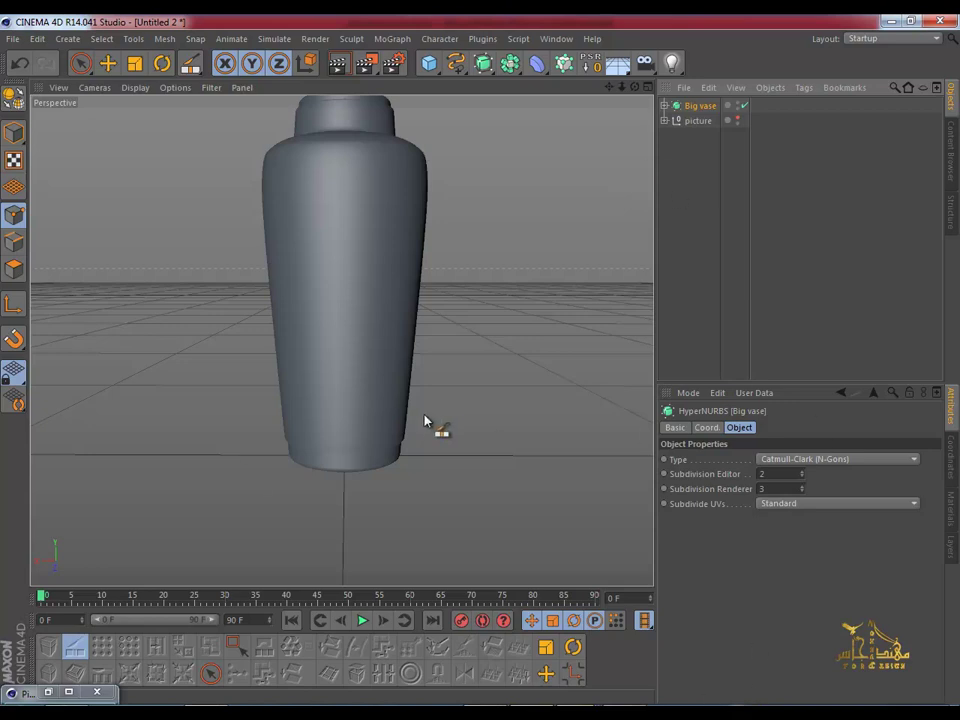
Step: Hide Big vase and maximize the Right view
left_click(740, 107)
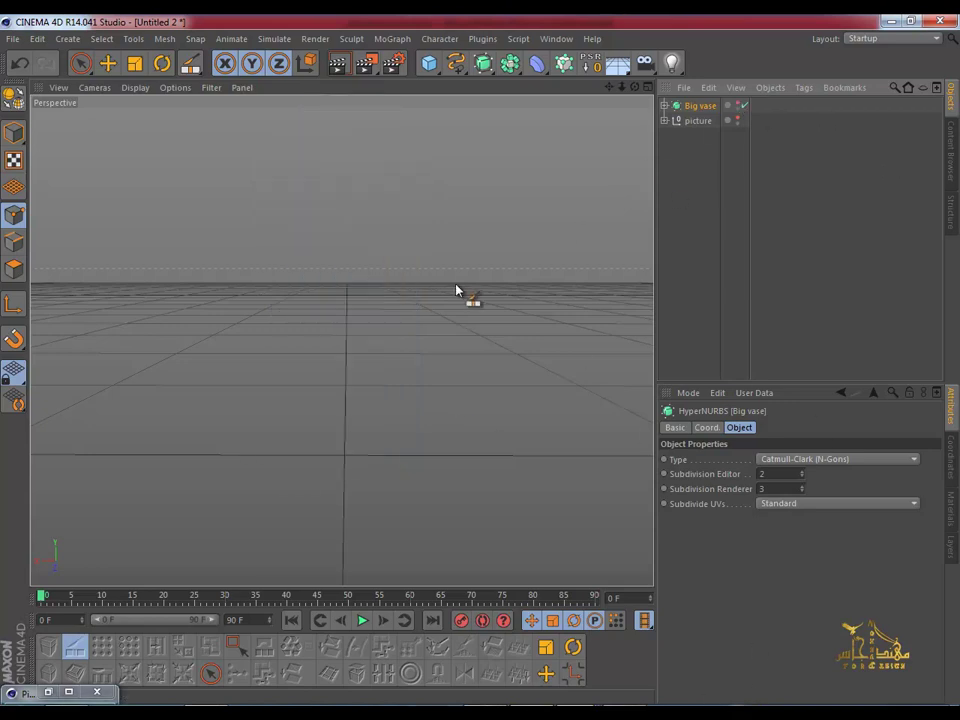
middle_click(456, 287)
middle_click(236, 413)
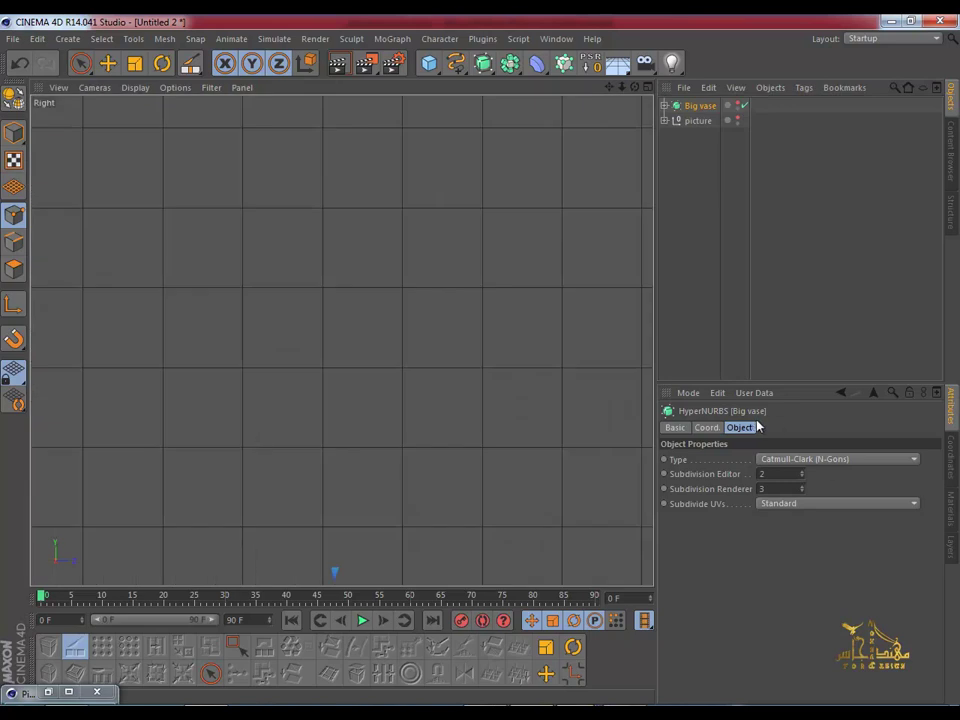
Step: Show the reference picture behind the Right view with Offset X set to 283
key("shift+v")
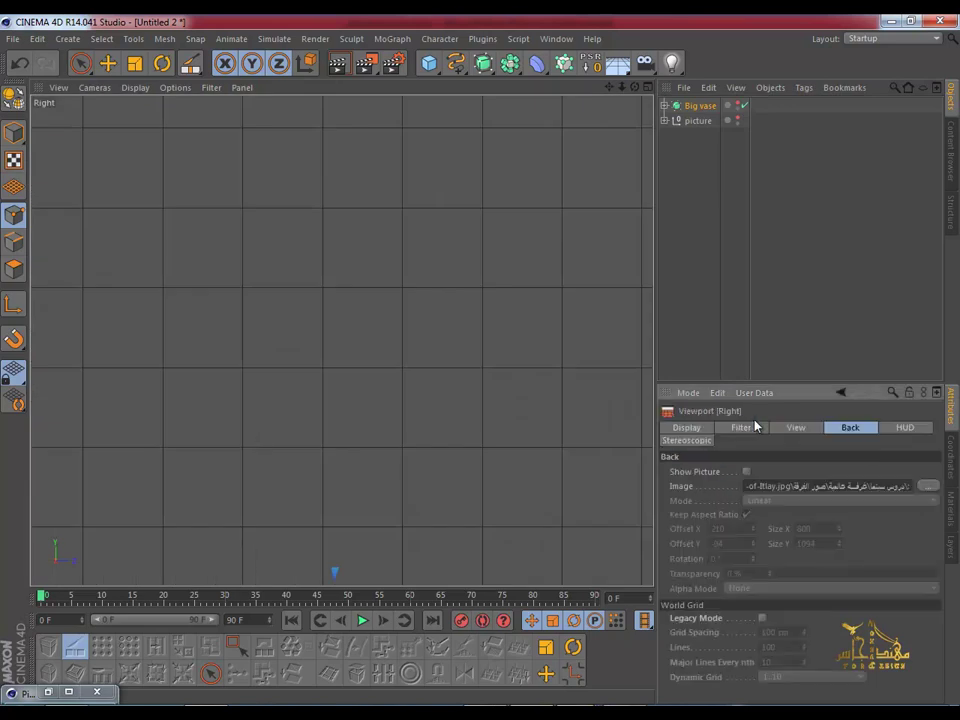
left_click(746, 471)
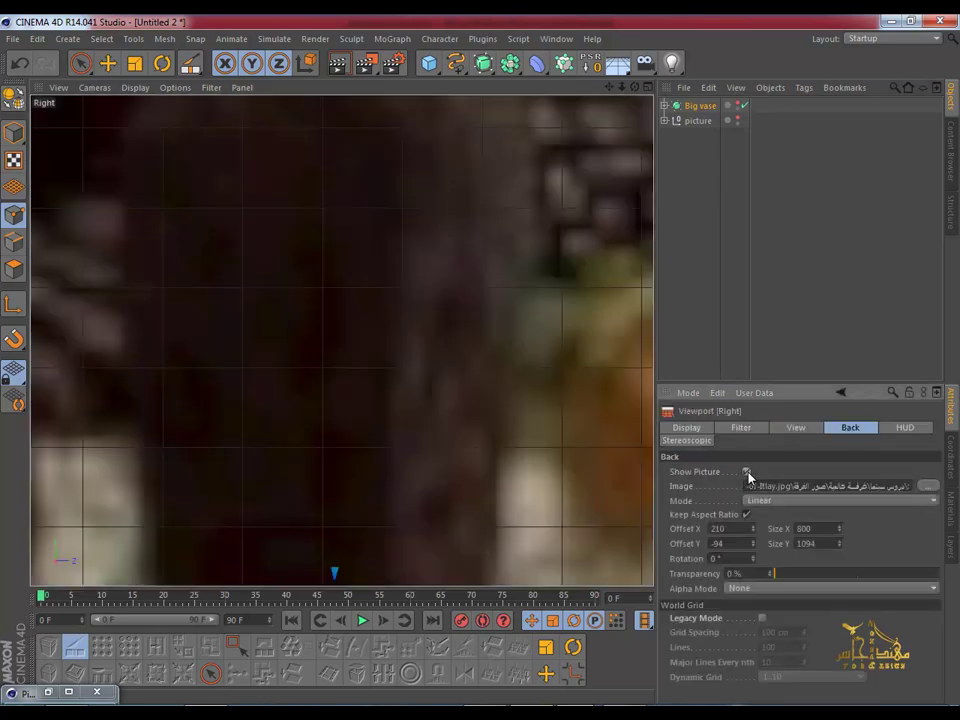
scroll(350, 378, "down", 3)
scroll(320, 392, "down", 3)
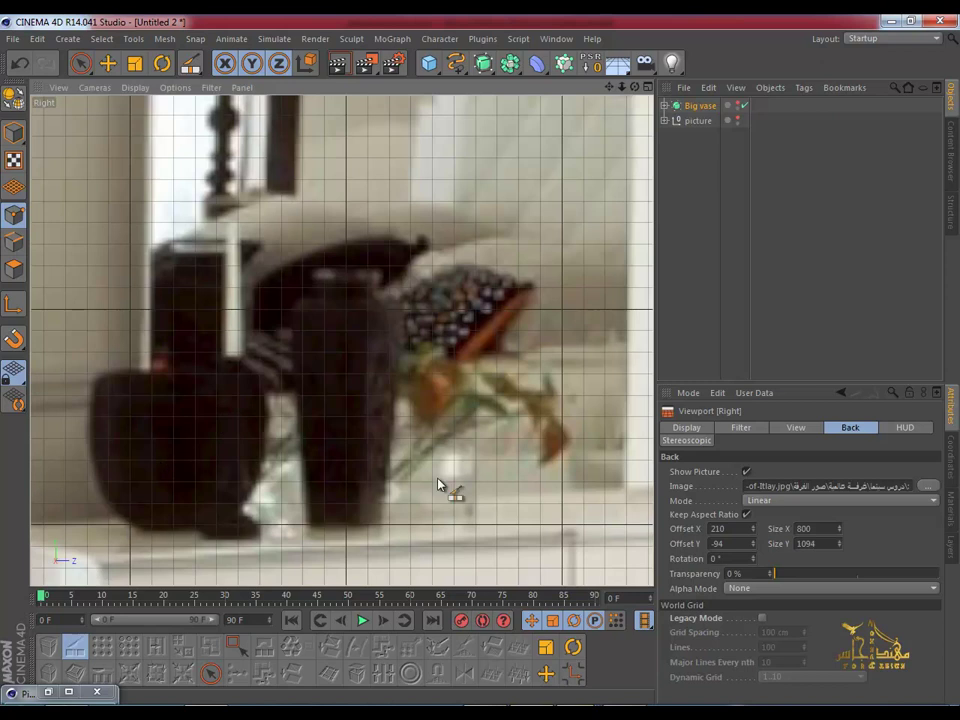
left_click_drag(756, 531, 756, 531)
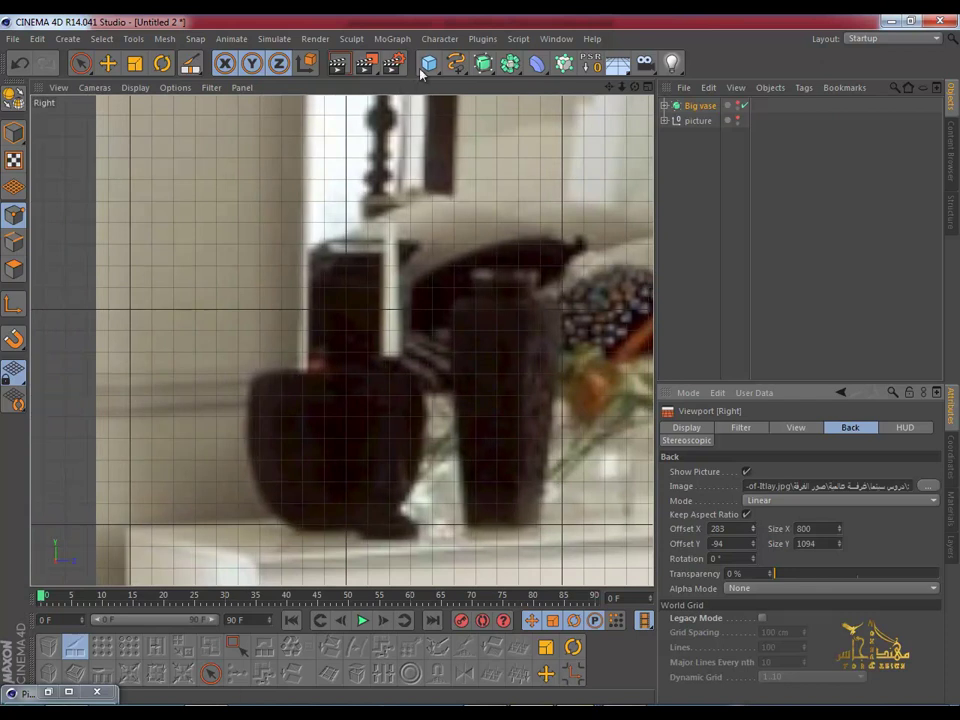
Step: Start a linear spline with its first point at the origin and hide the viewport axis
left_click(456, 63)
left_click(490, 122)
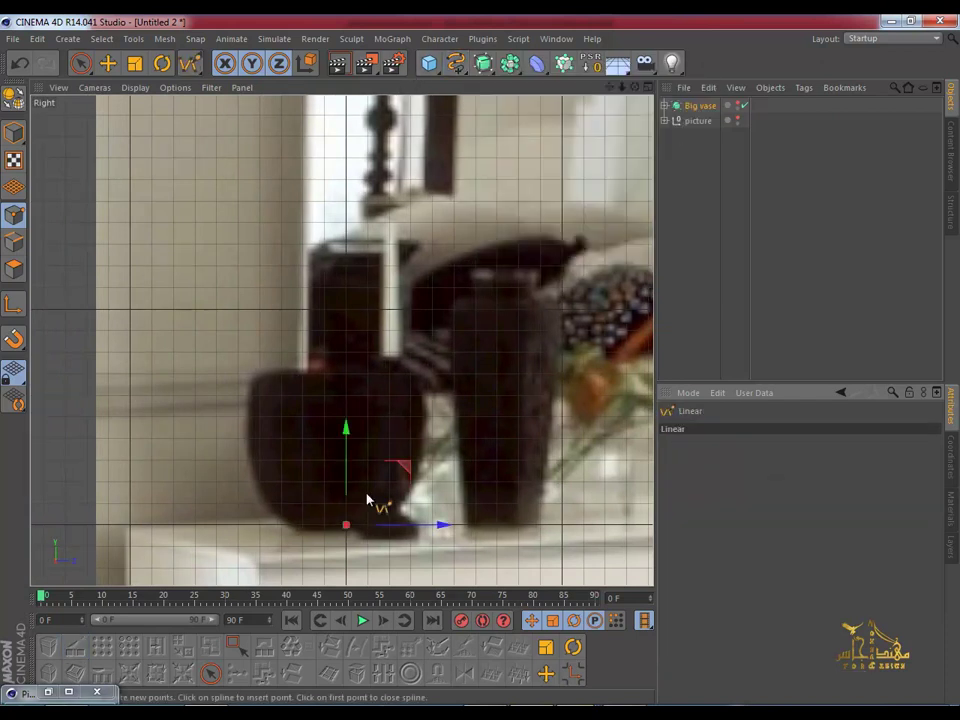
scroll(350, 535, "up", 3)
scroll(355, 524, "up", 2)
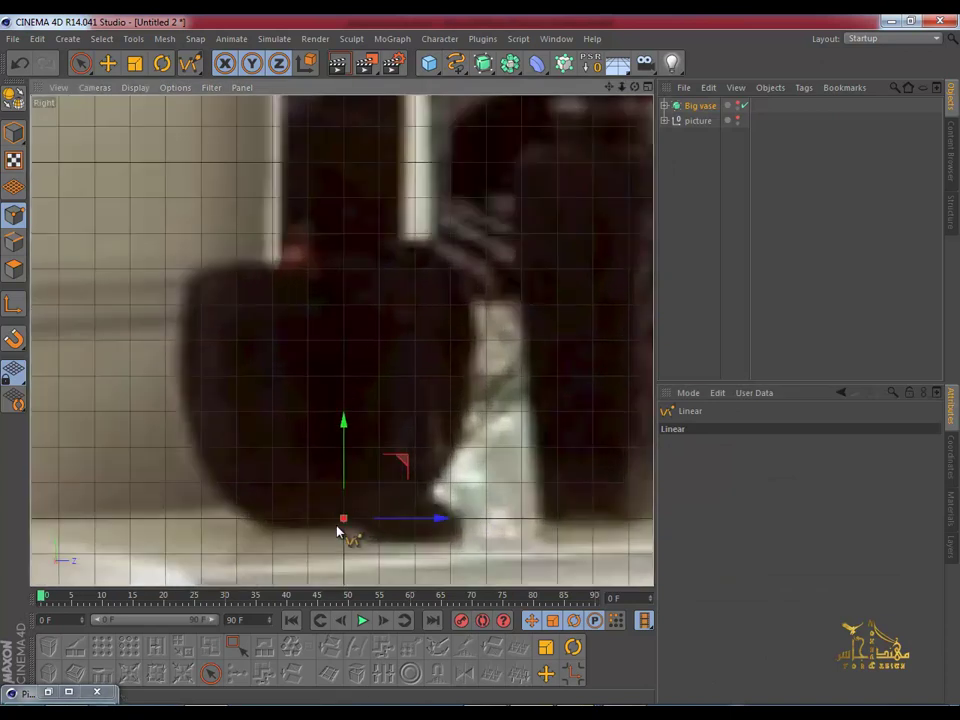
left_click(344, 518)
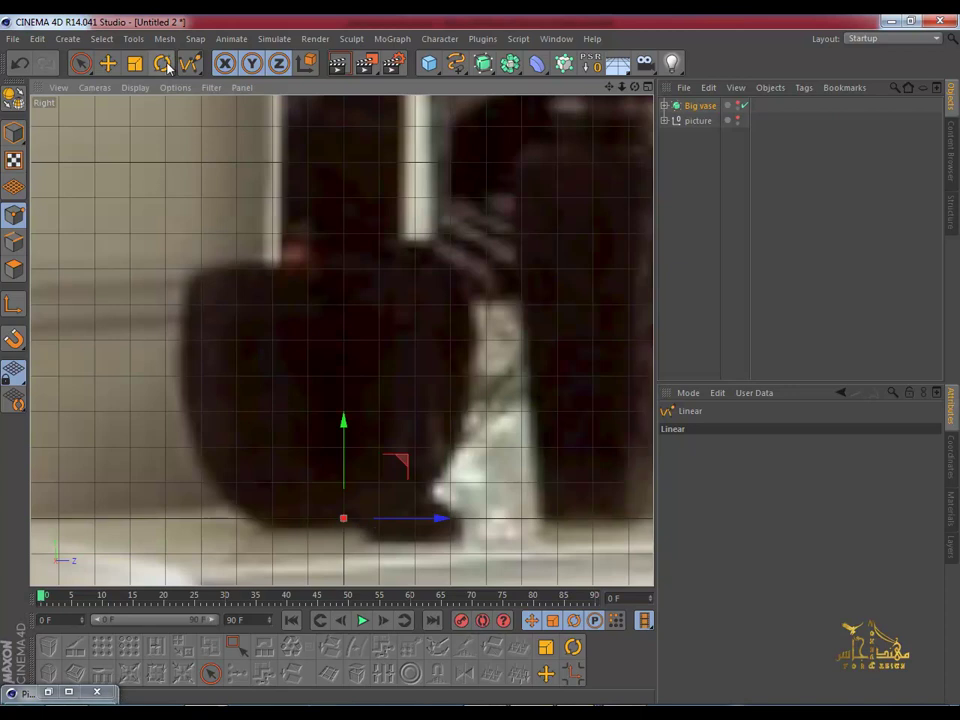
left_click(211, 87)
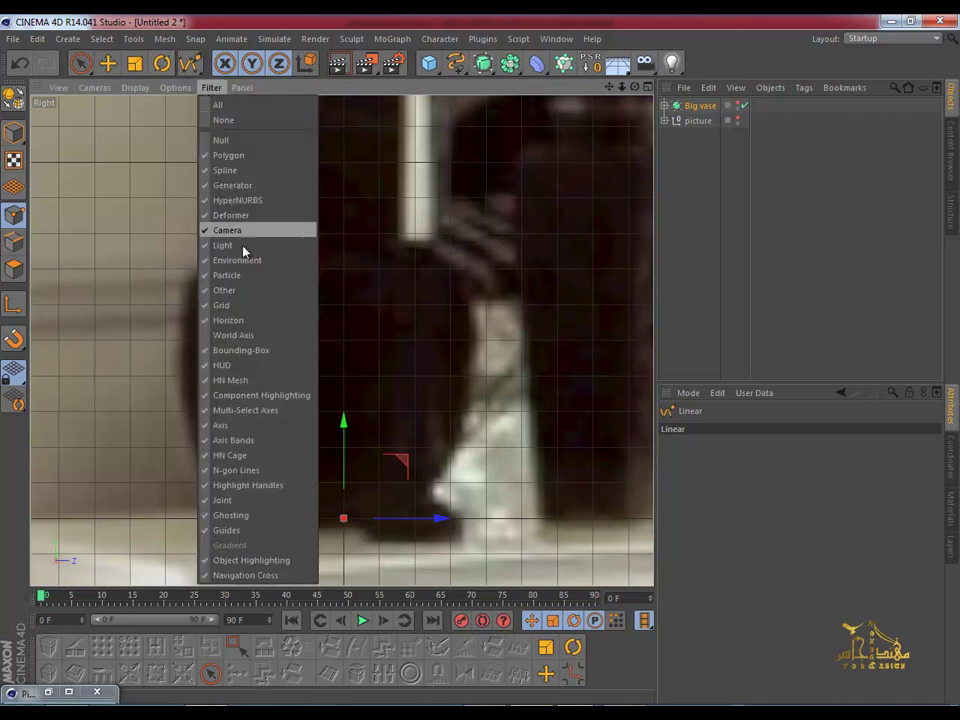
left_click(230, 426)
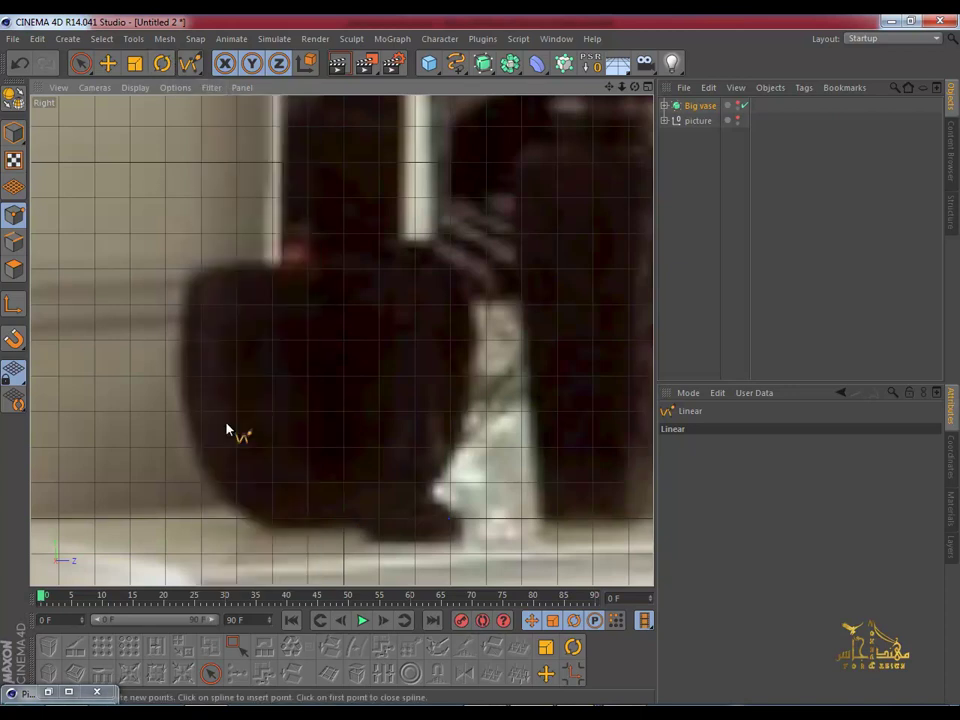
Step: Trace the small bowl's profile from base to rim, fixing a misplaced rim point, then show four views
left_click(337, 519)
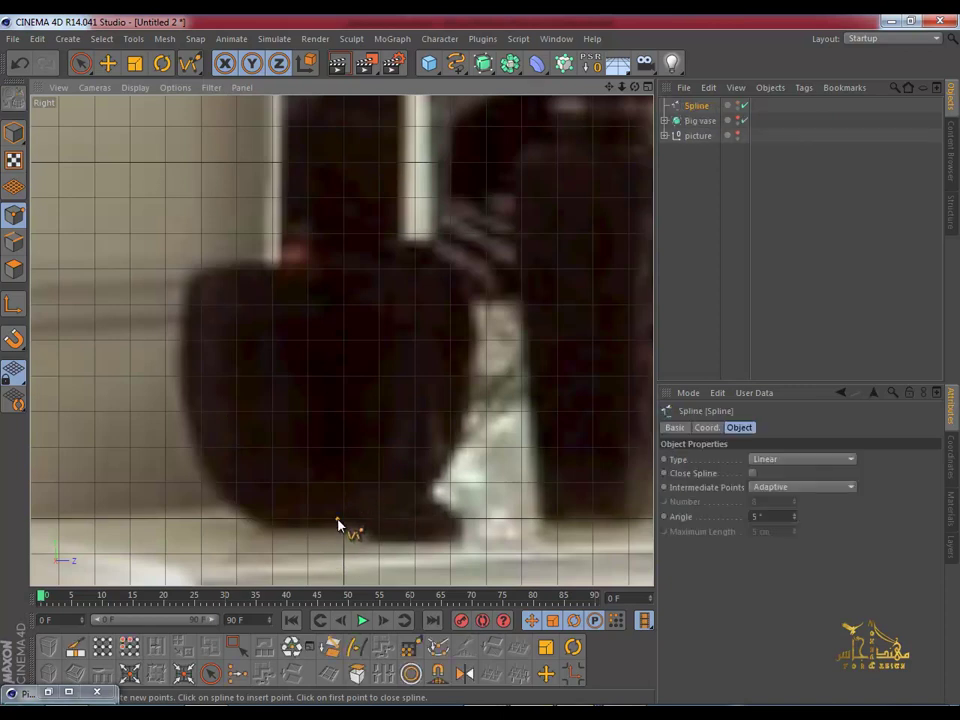
left_click(409, 514)
left_click(420, 498)
left_click(466, 402)
left_click(461, 272)
left_click(434, 248)
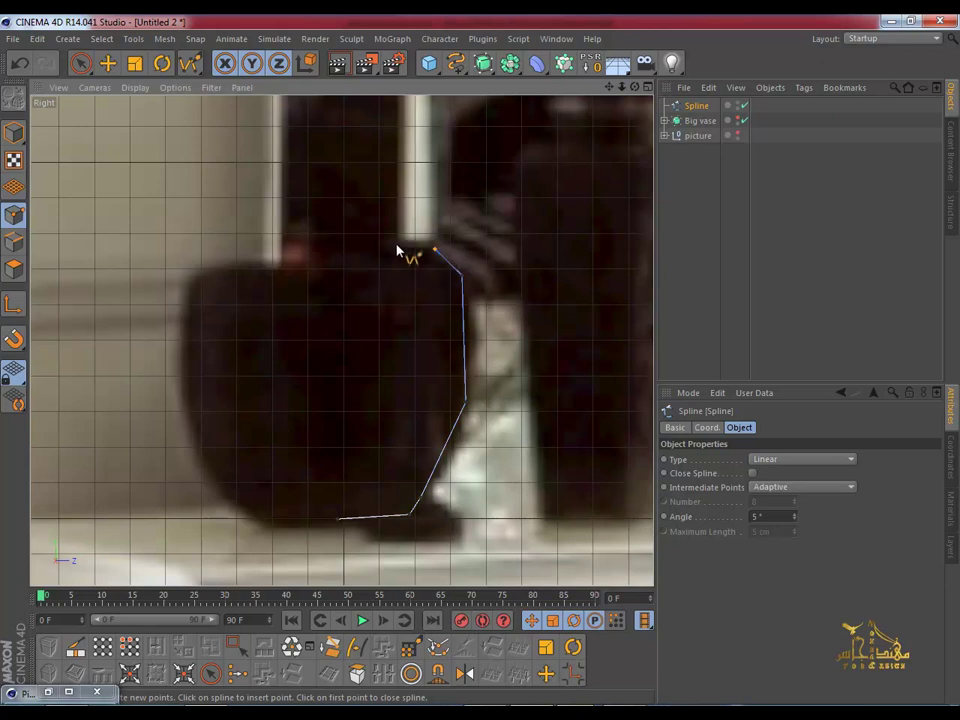
scroll(397, 252, "down", 2)
scroll(400, 253, "down", 1)
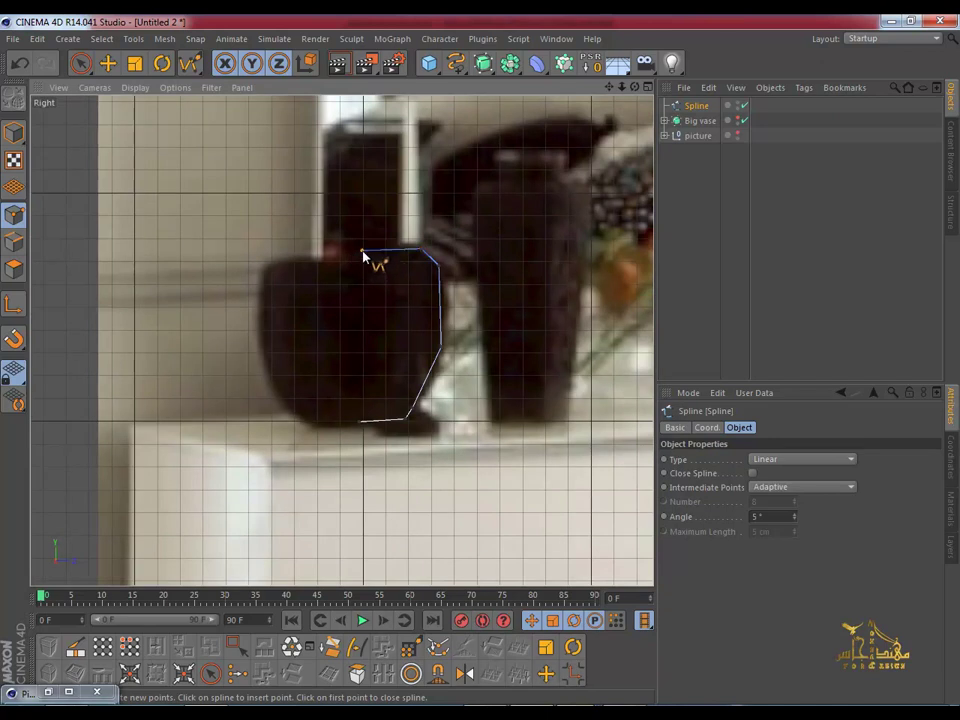
key("ctrl+z")
left_click(386, 248)
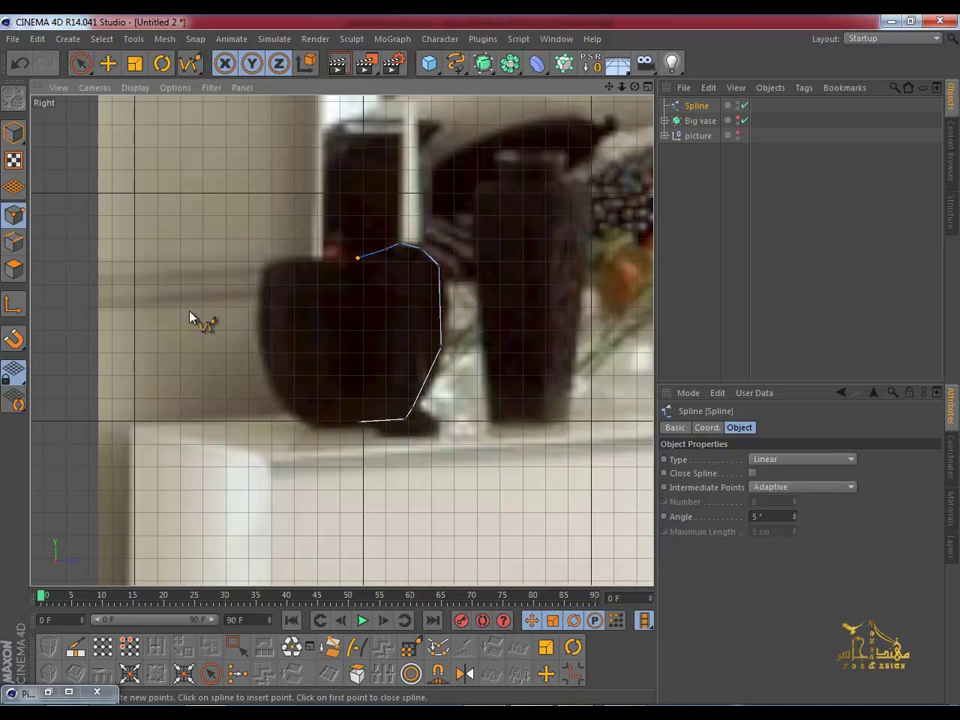
middle_click(348, 357)
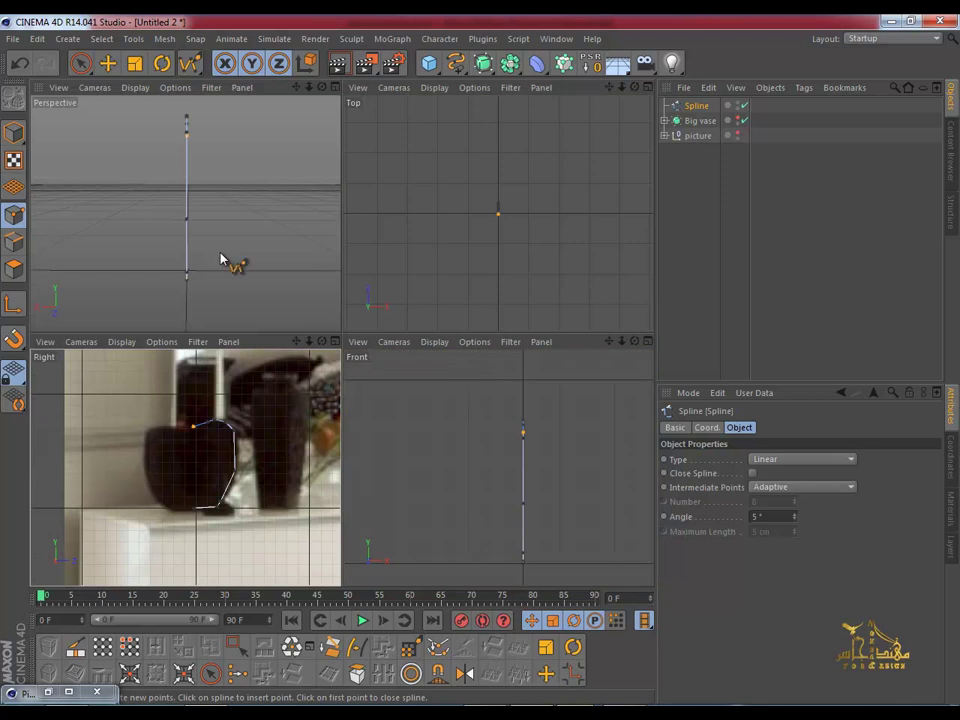
Step: Create a Lathe NURBS and drag the traced Spline under it to revolve the vase
middle_click(222, 259)
mouse_move(326, 294)
left_mouse_down("alt")
mouse_move(484, 367)
mouse_move(546, 240)
left_mouse_up("alt")
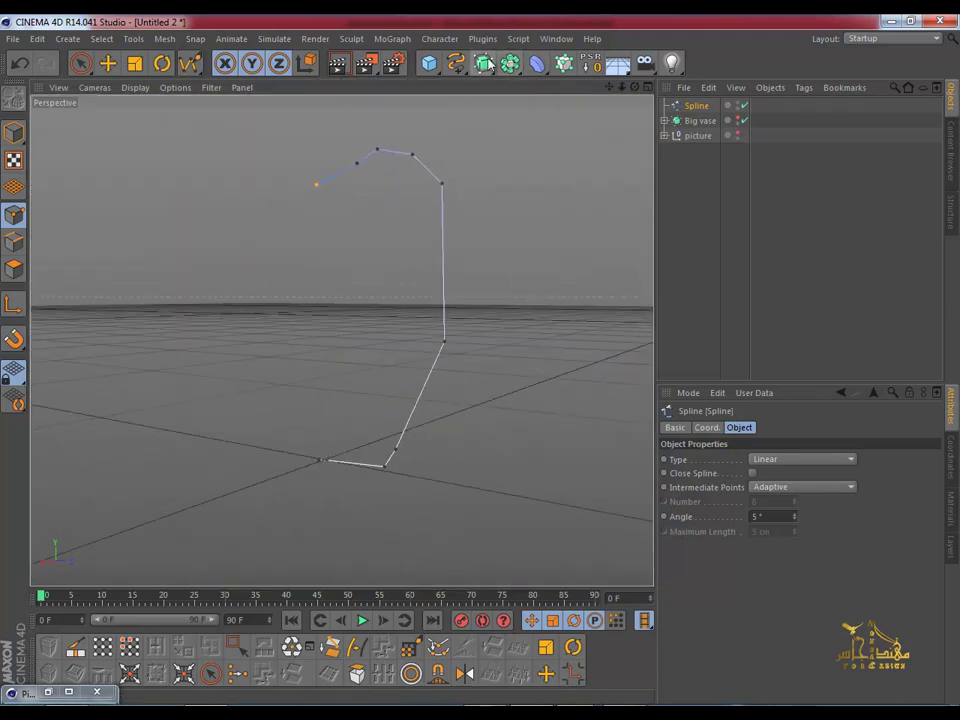
left_click_drag(489, 64, 567, 108)
left_click(546, 119)
mouse_move(692, 121)
left_mouse_down()
mouse_move(698, 107)
mouse_move(712, 120)
left_mouse_up()
left_click_drag(430, 285, 530, 437, "alt")
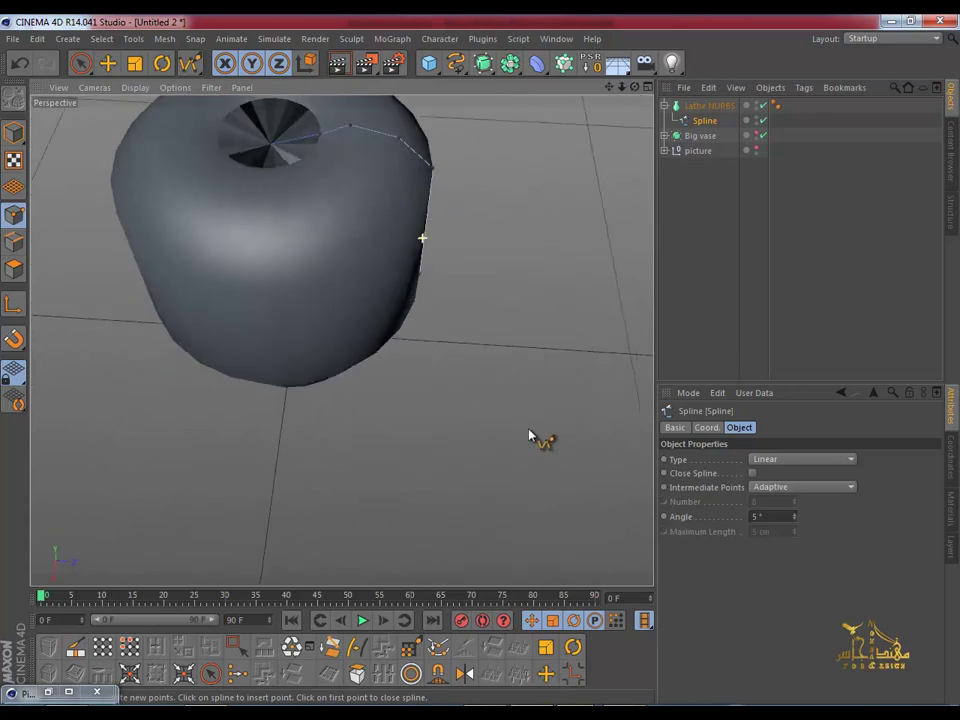
mouse_move(377, 253)
left_mouse_down("alt")
mouse_move(444, 383)
mouse_move(443, 353)
mouse_move(407, 349)
left_mouse_up("alt")
Step: Maximize the Right view showing the reference photo and zoom in on the outline
middle_click(405, 380)
middle_click(224, 472)
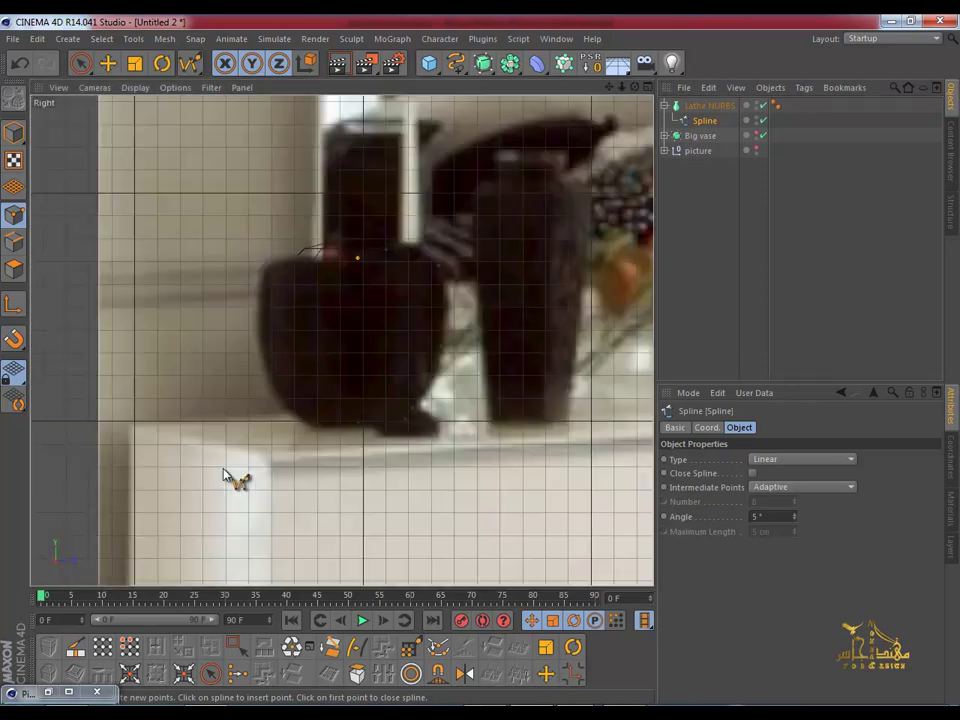
scroll(343, 407, "up", 2)
scroll(332, 441, "up", 2)
scroll(349, 400, "up", 1)
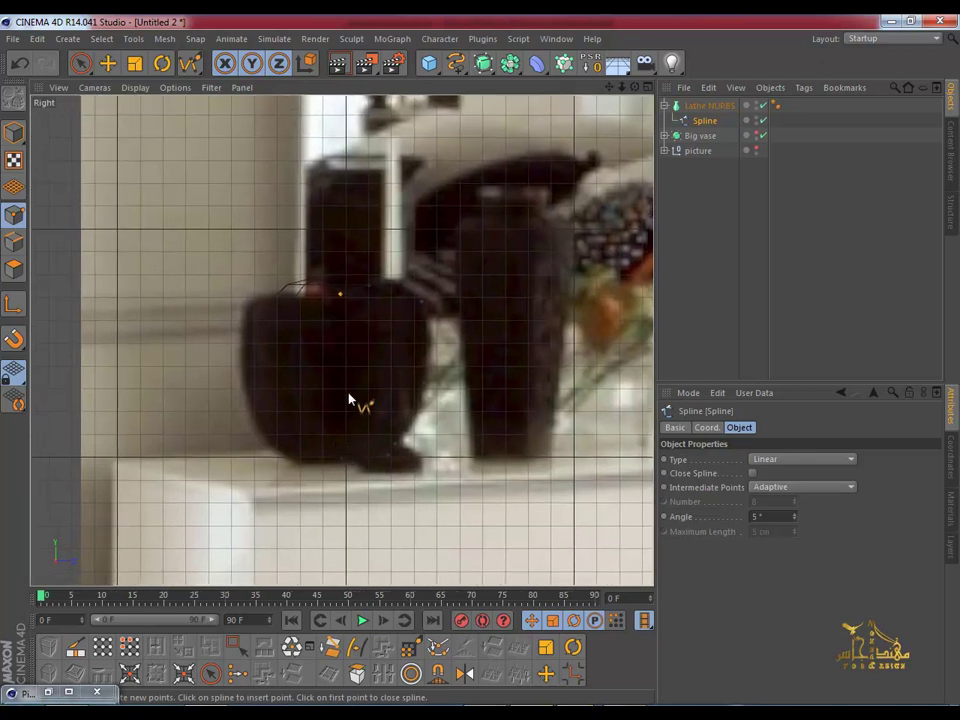
scroll(377, 326, "up", 1)
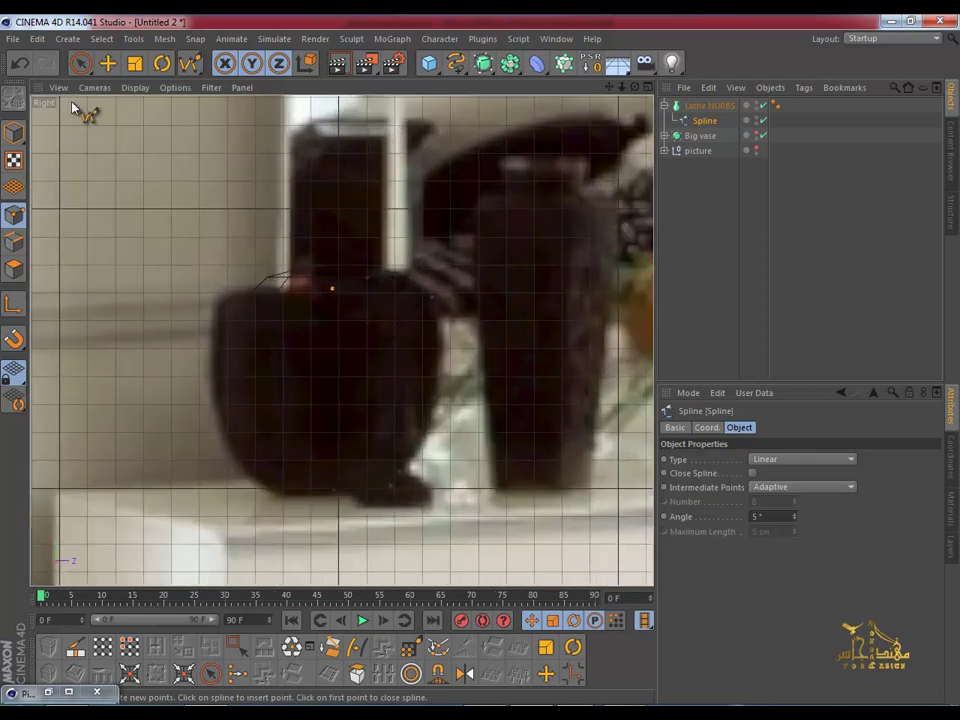
Step: Give the bottom corner points of the profile spline Soft Interpolation
left_click(81, 63)
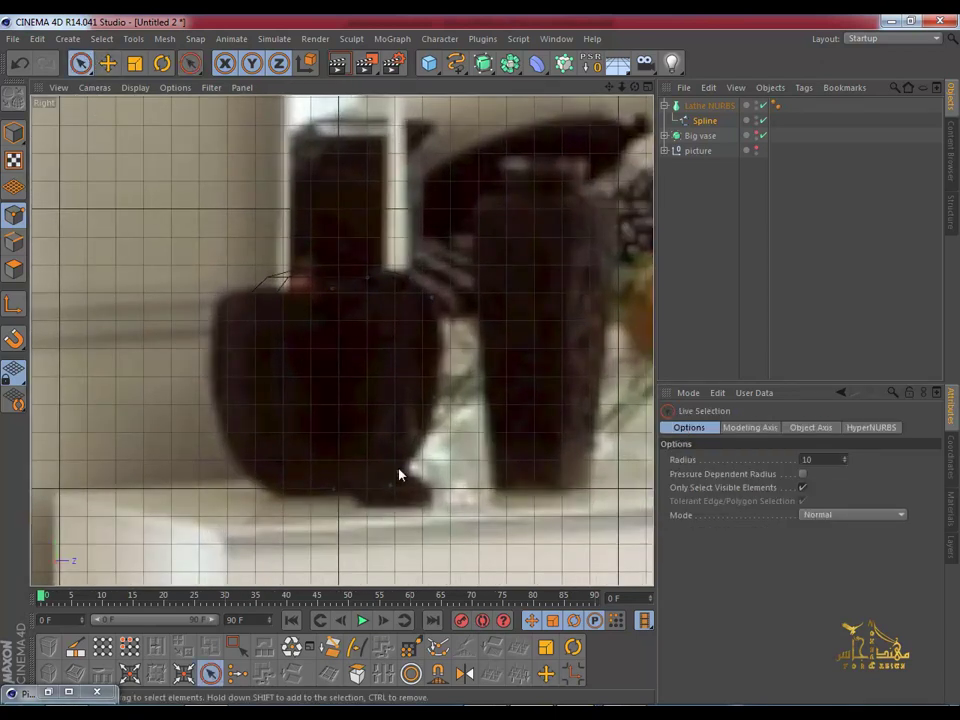
scroll(399, 475, "up", 1)
left_click(437, 647)
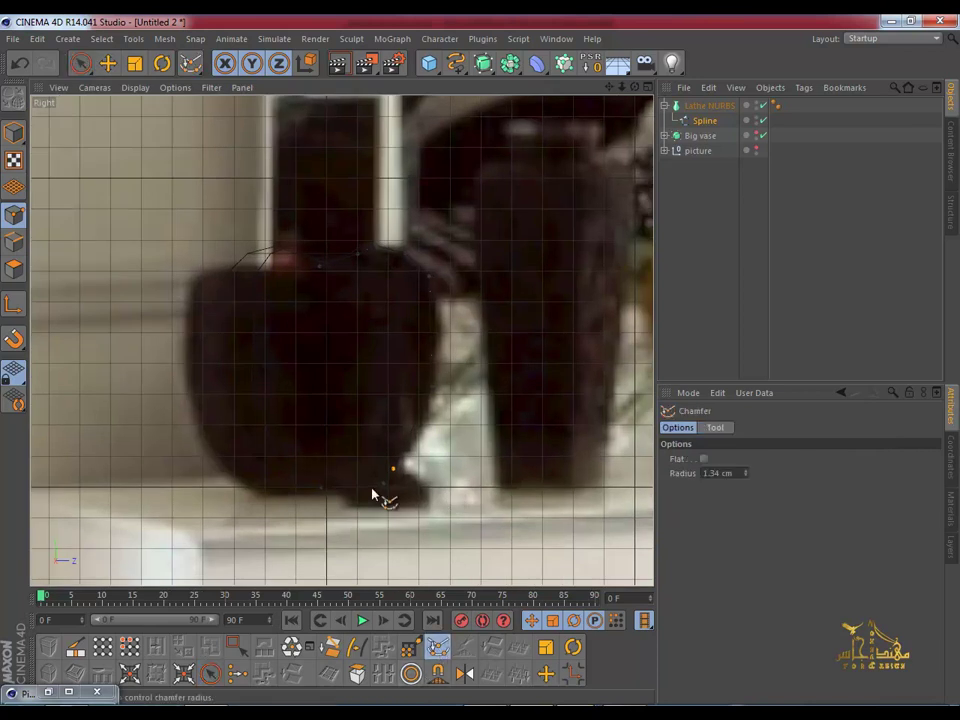
scroll(372, 493, "up", 1)
scroll(377, 493, "up", 1)
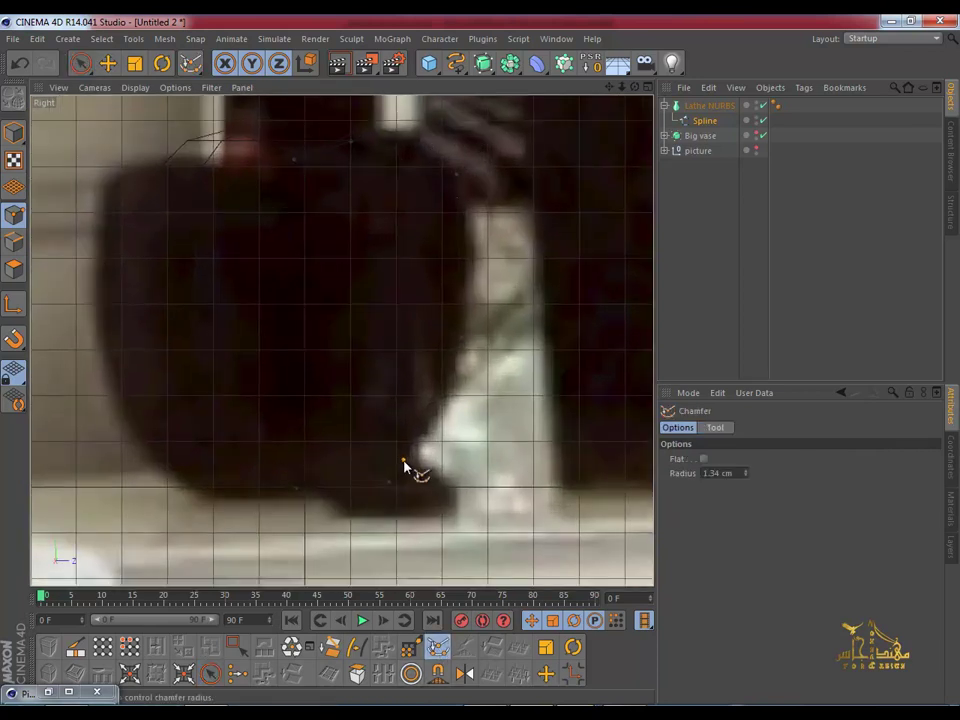
key("e")
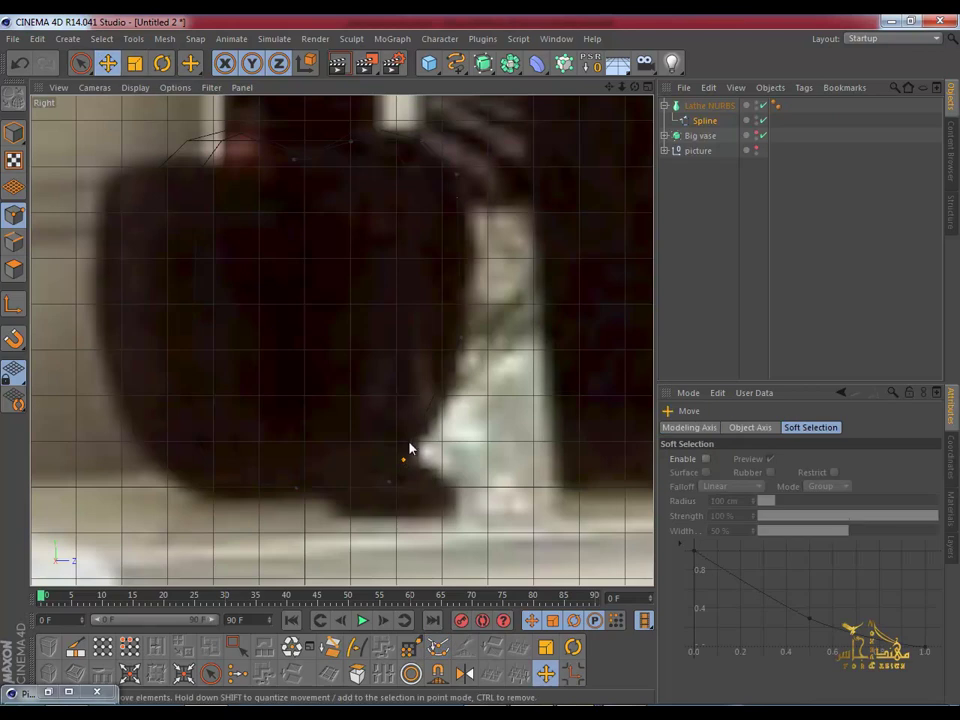
right_click(389, 487)
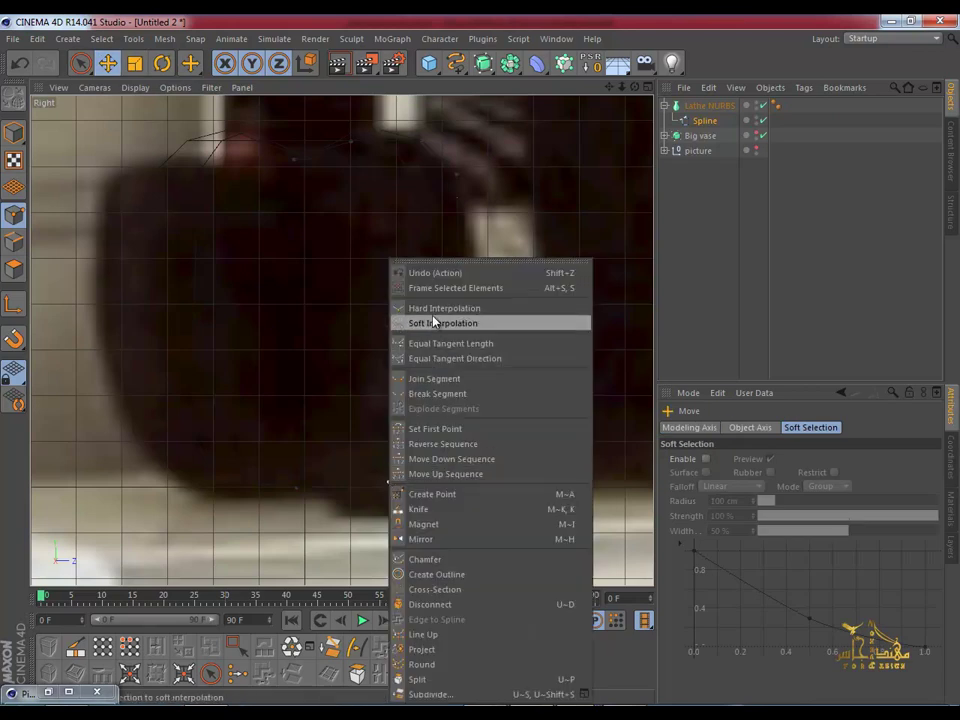
left_click(440, 327)
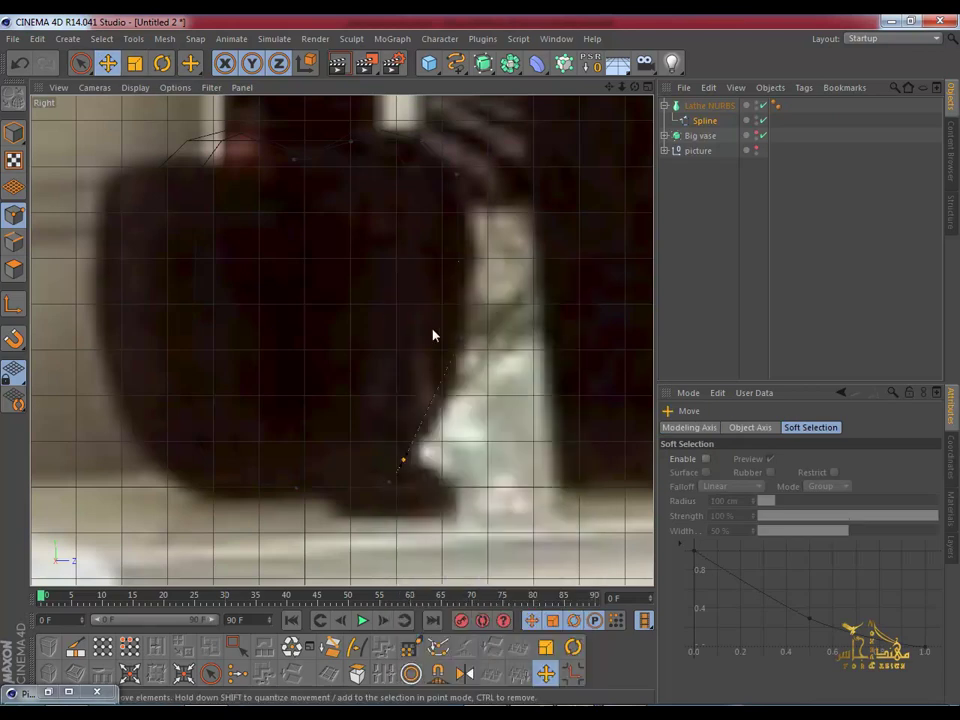
right_click(390, 488)
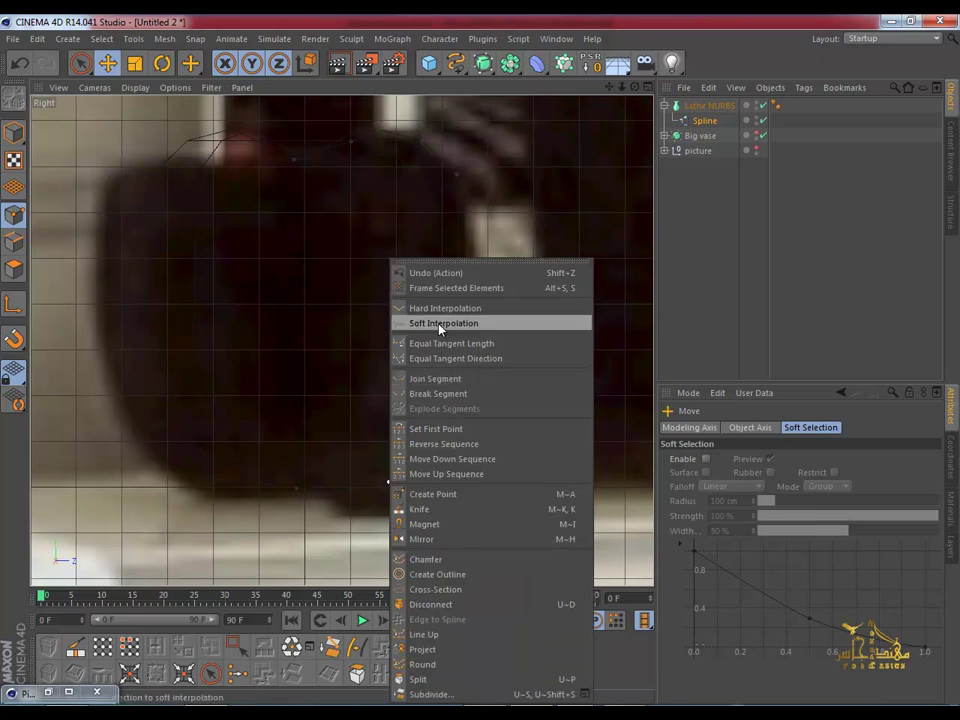
left_click(440, 321)
Step: Hide the reference photo and reshape the lower curve using the point's tangent
scroll(400, 497, "up", 3)
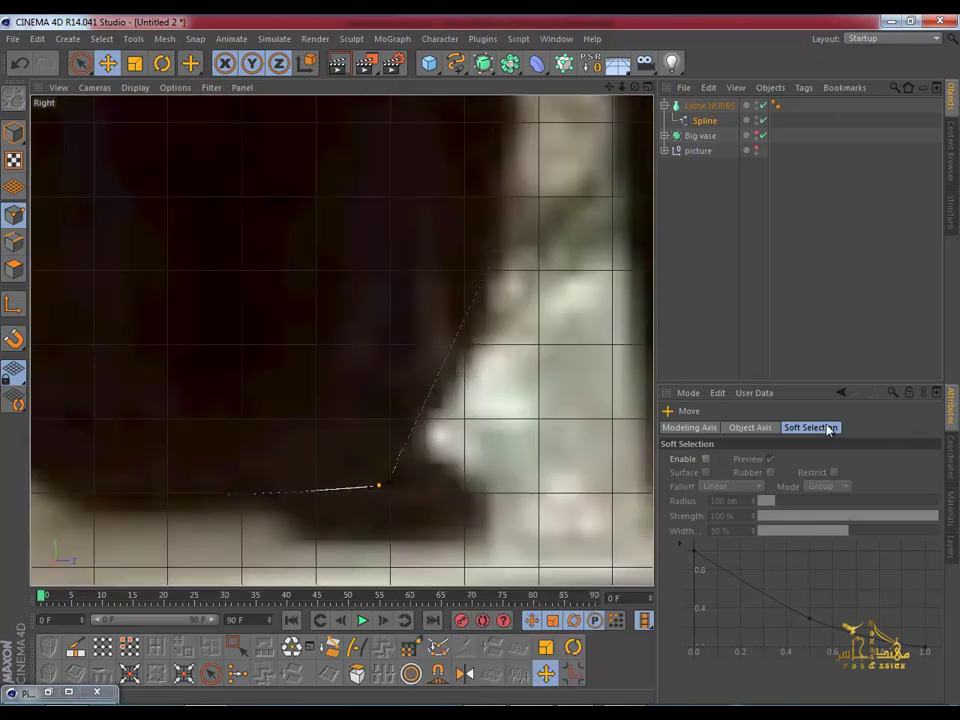
key("shift+v")
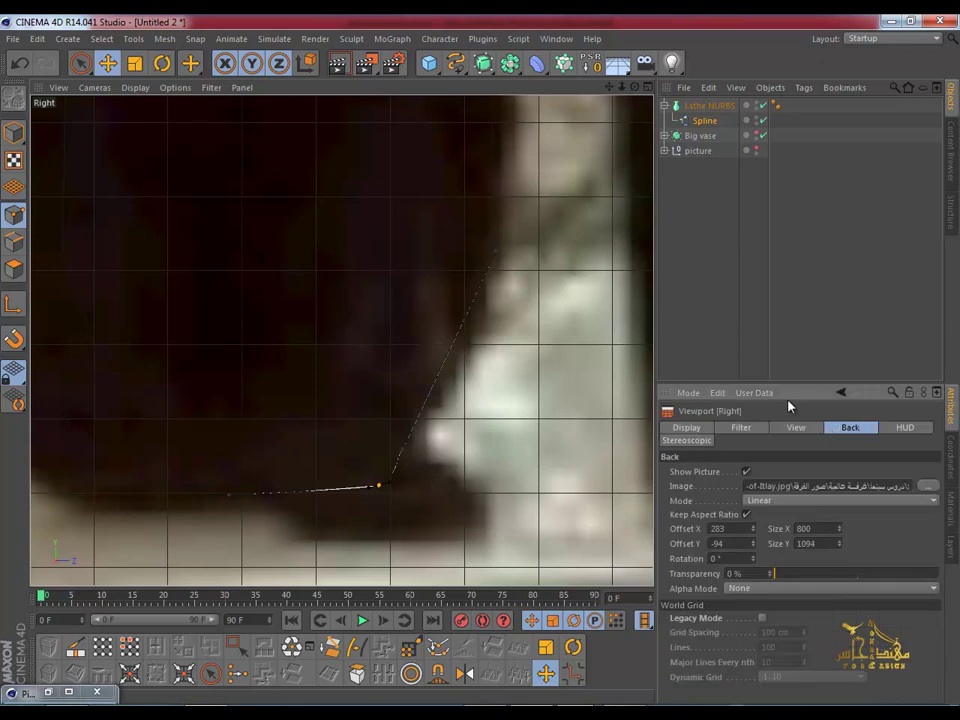
left_click(746, 471)
scroll(395, 491, "up", 1)
scroll(393, 490, "up", 1)
mouse_move(390, 487)
left_mouse_down()
mouse_move(405, 476)
mouse_move(390, 484)
left_mouse_up()
Step: Nudge the next side point outward, set it to Soft Interpolation, and refine its curve
left_click(408, 436)
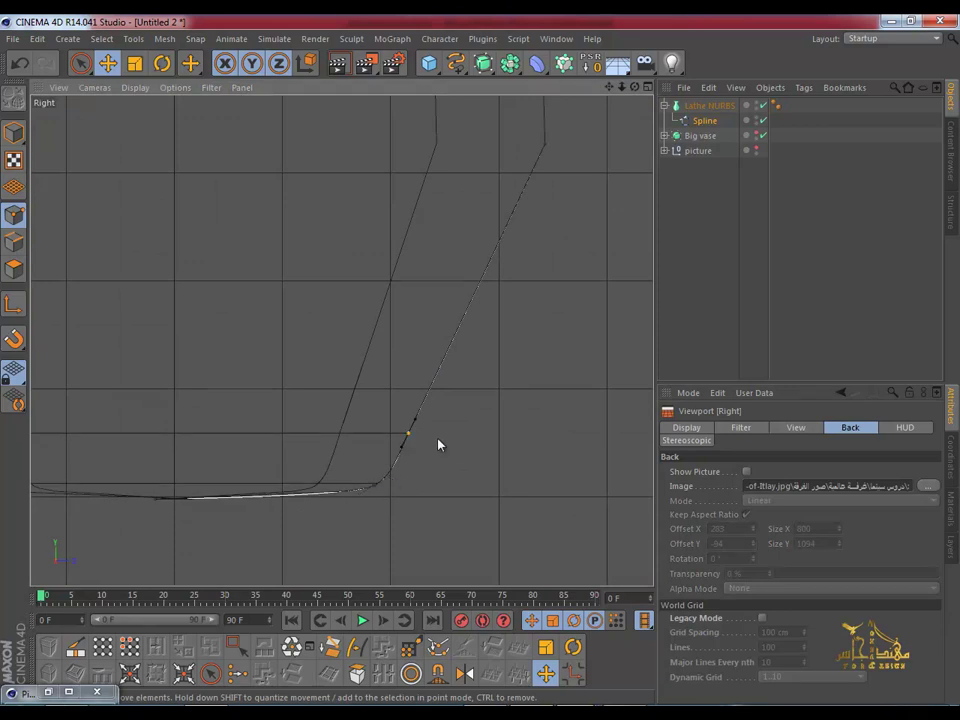
key("e")
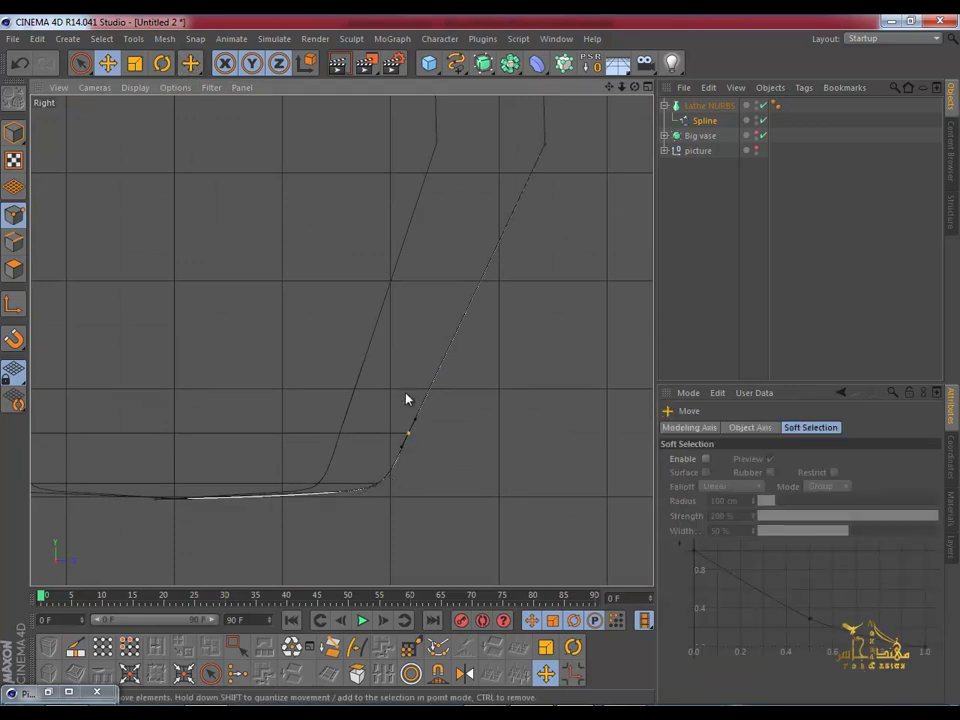
left_click_drag(410, 437, 420, 441)
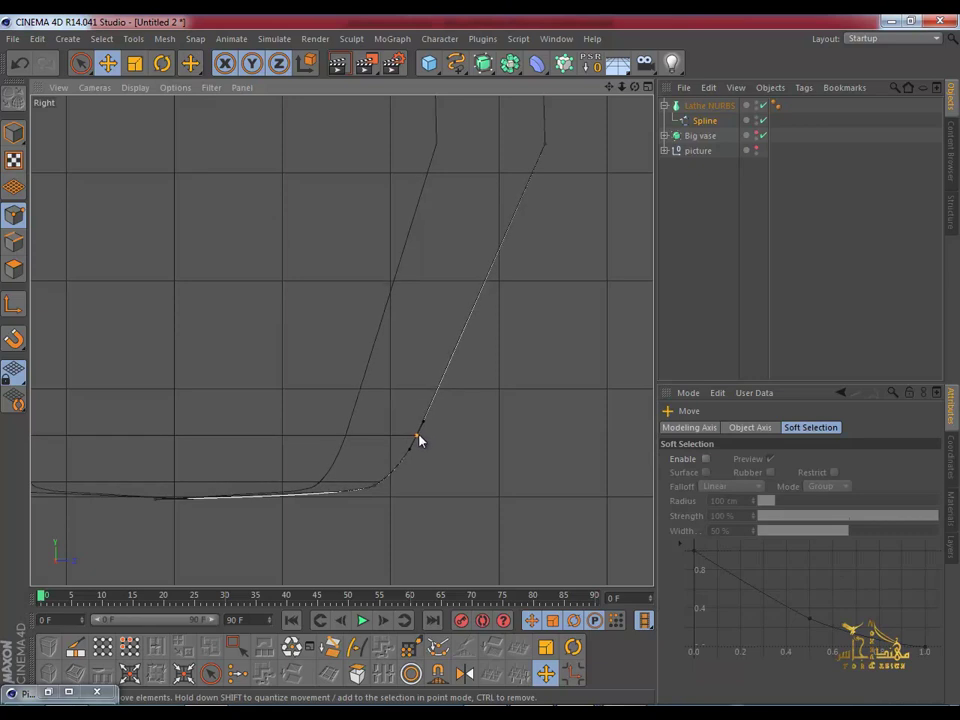
scroll(440, 421, "down", 3)
scroll(454, 392, "up", 2)
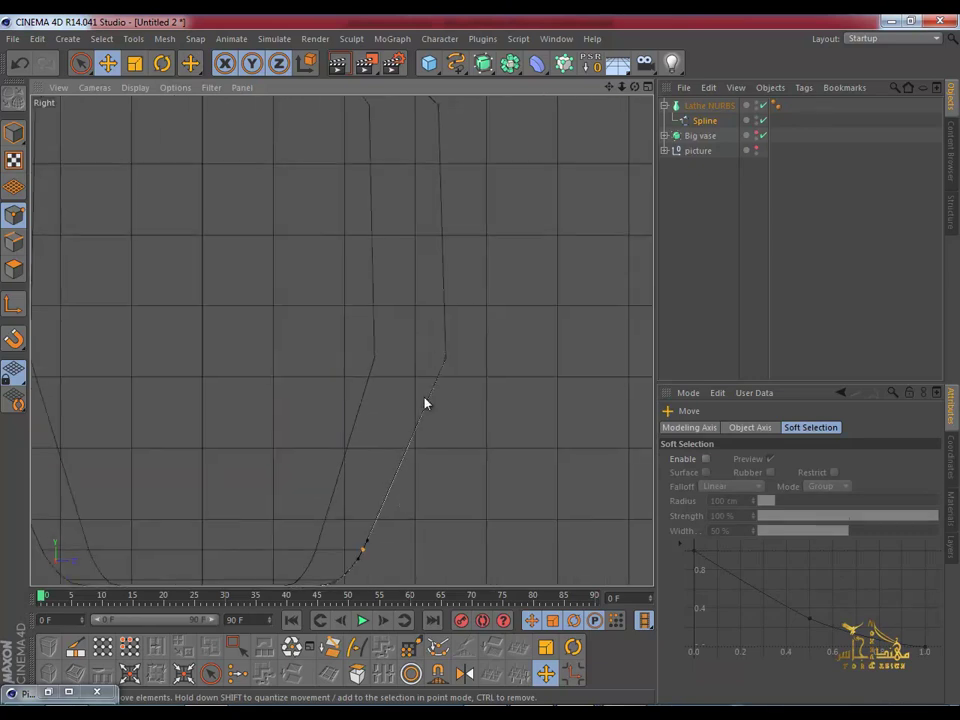
right_click(447, 362)
left_click(484, 322)
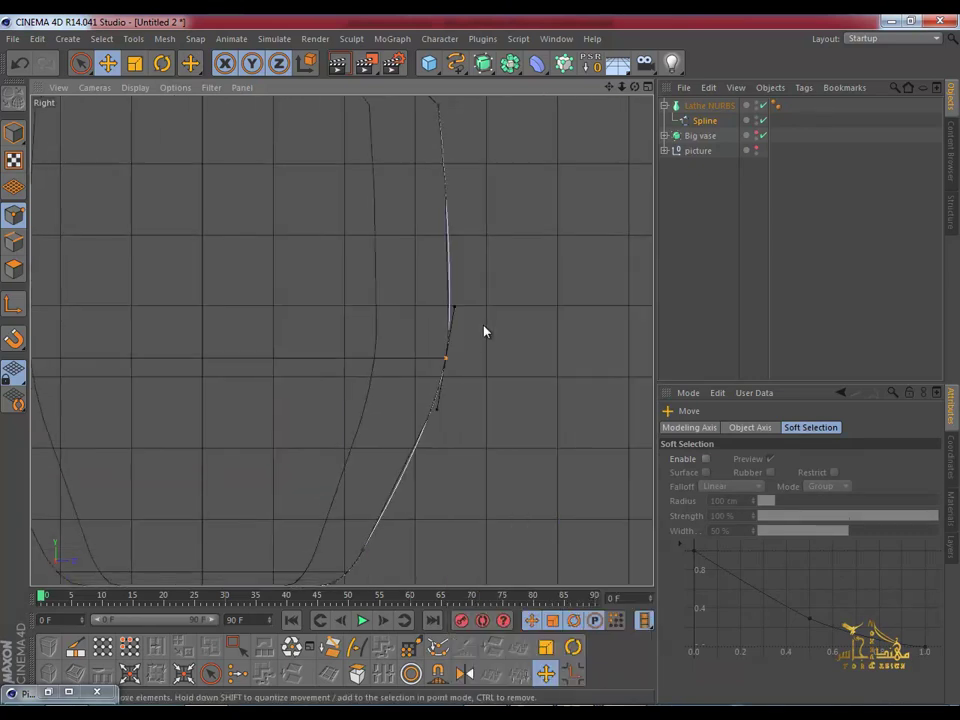
mouse_move(453, 317)
left_mouse_down()
mouse_move(454, 364)
mouse_move(467, 368)
left_mouse_up()
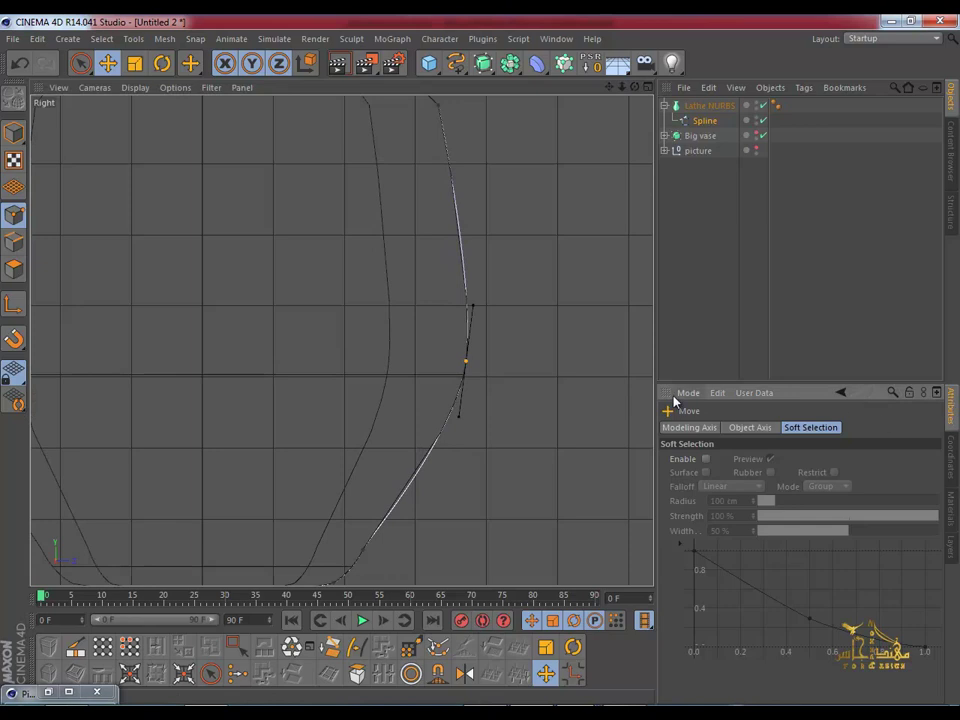
Step: Show the photo again and fit the upper outline point to its edge with Soft Interpolation
key("shift+v")
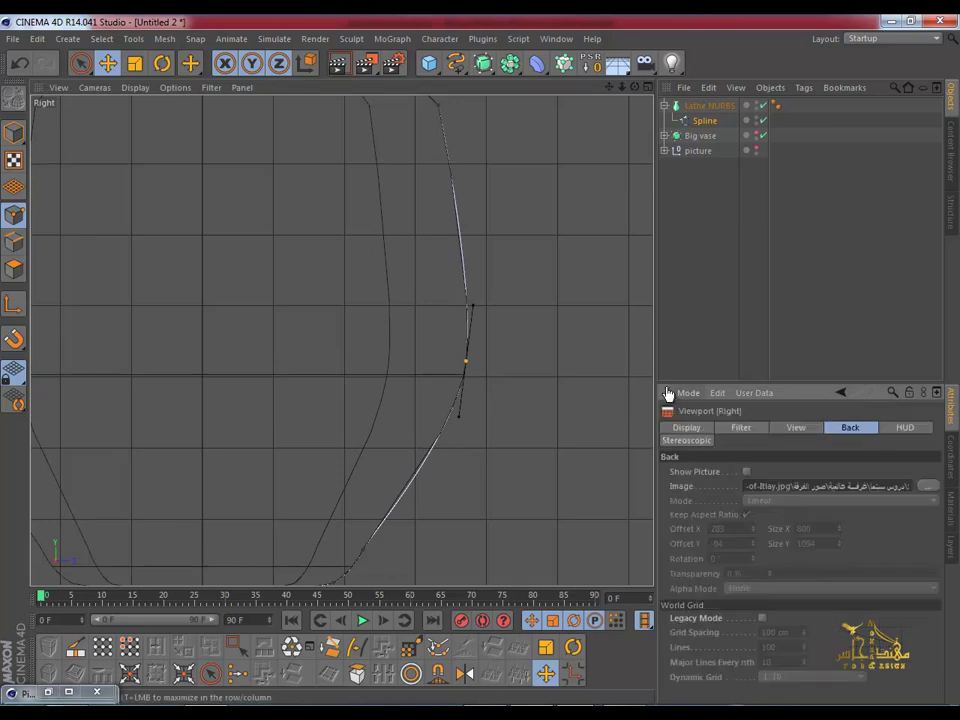
left_click(746, 471)
scroll(281, 366, "down", 1)
scroll(369, 374, "down", 2)
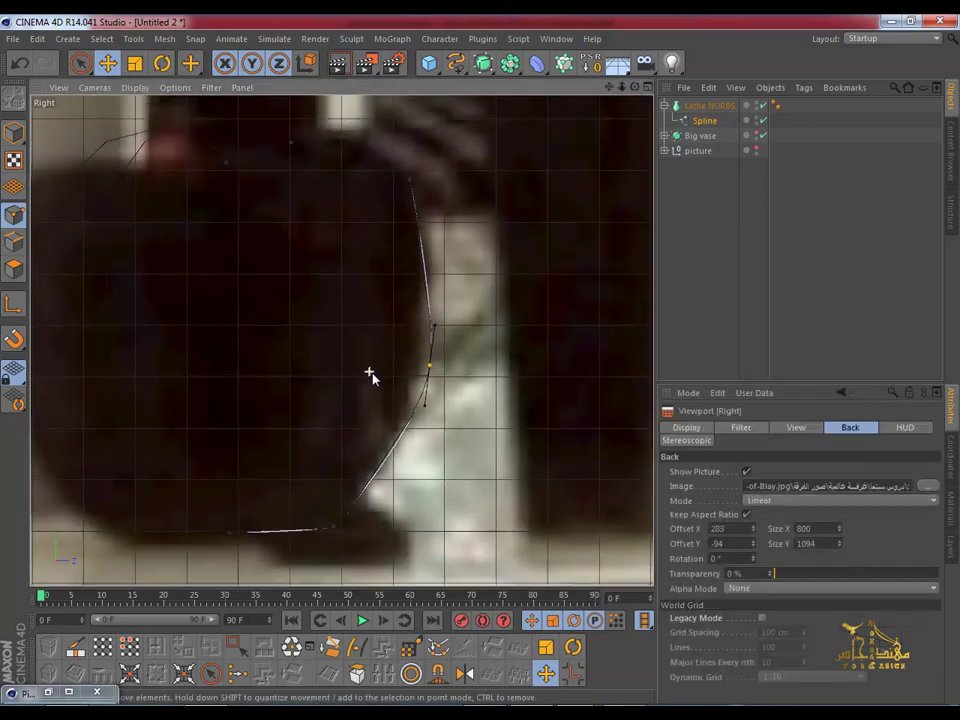
left_click_drag(428, 372, 418, 370)
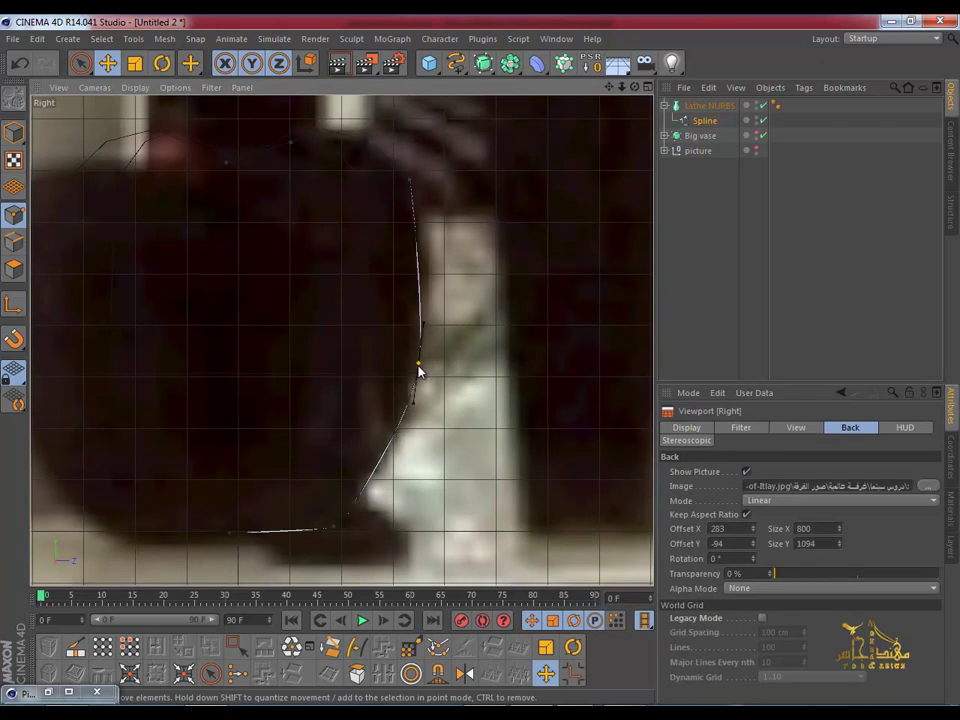
mouse_move(373, 394)
middle_mouse_down("alt")
mouse_move(349, 317)
mouse_move(350, 443)
middle_mouse_up("alt")
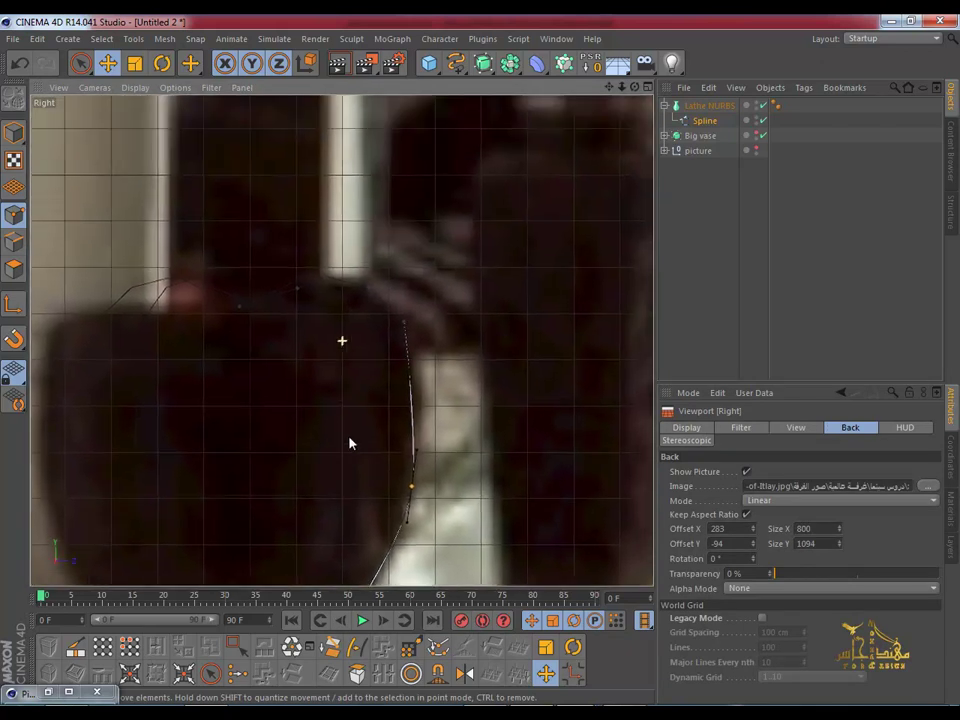
right_click(407, 325)
left_click(440, 322)
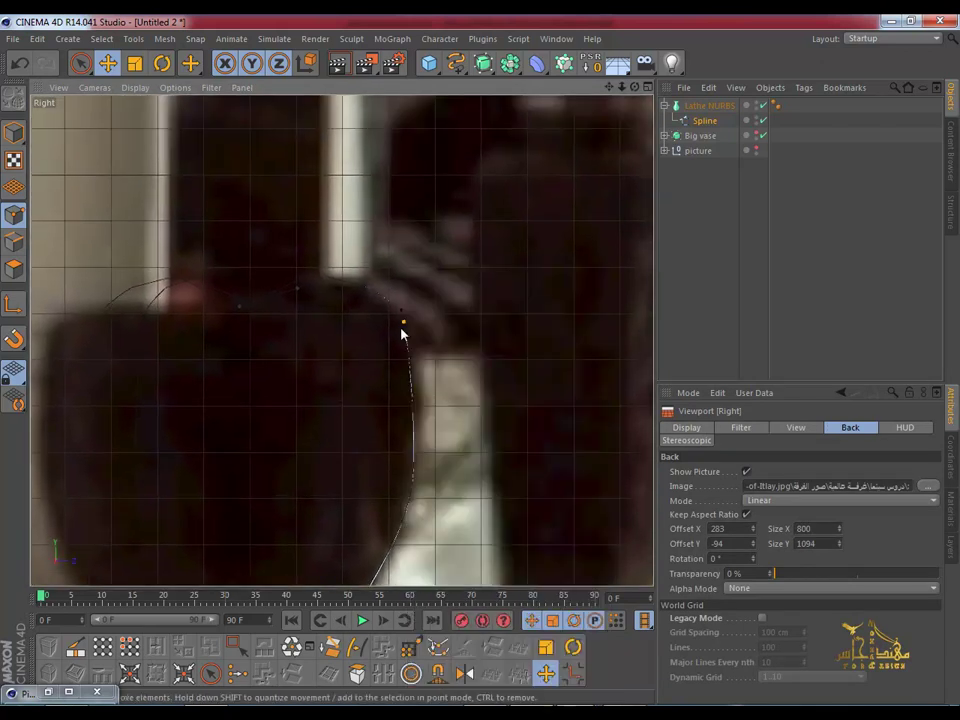
left_click_drag(404, 318, 403, 321)
Step: Soften the rim point, make the top point Hard Interpolation, and return to four views
left_click(368, 289)
right_click(368, 291)
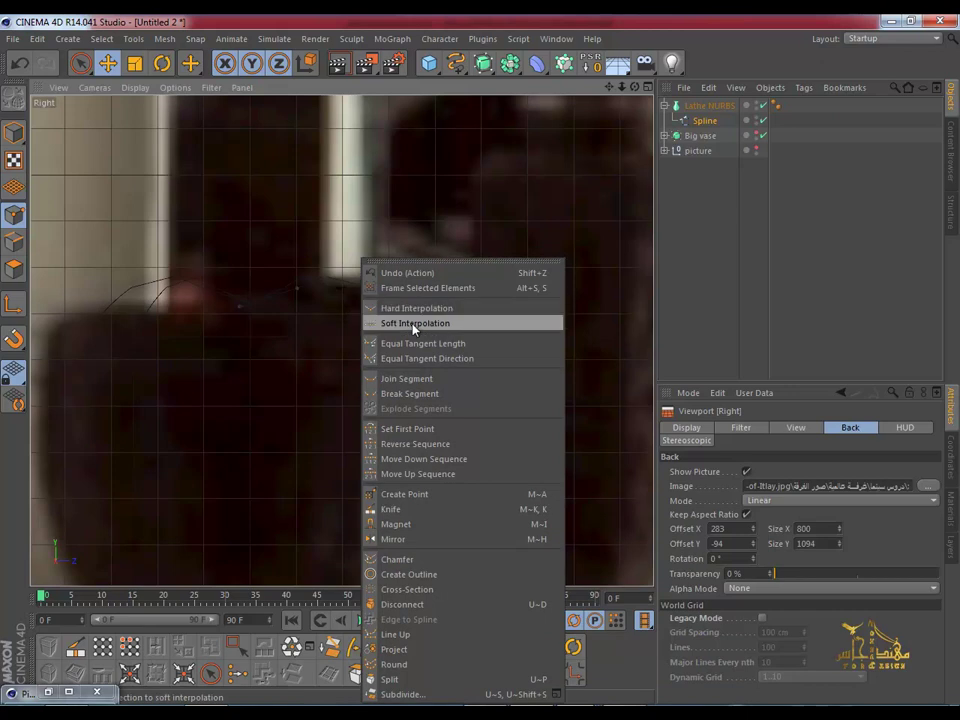
left_click(405, 323)
right_click(324, 280)
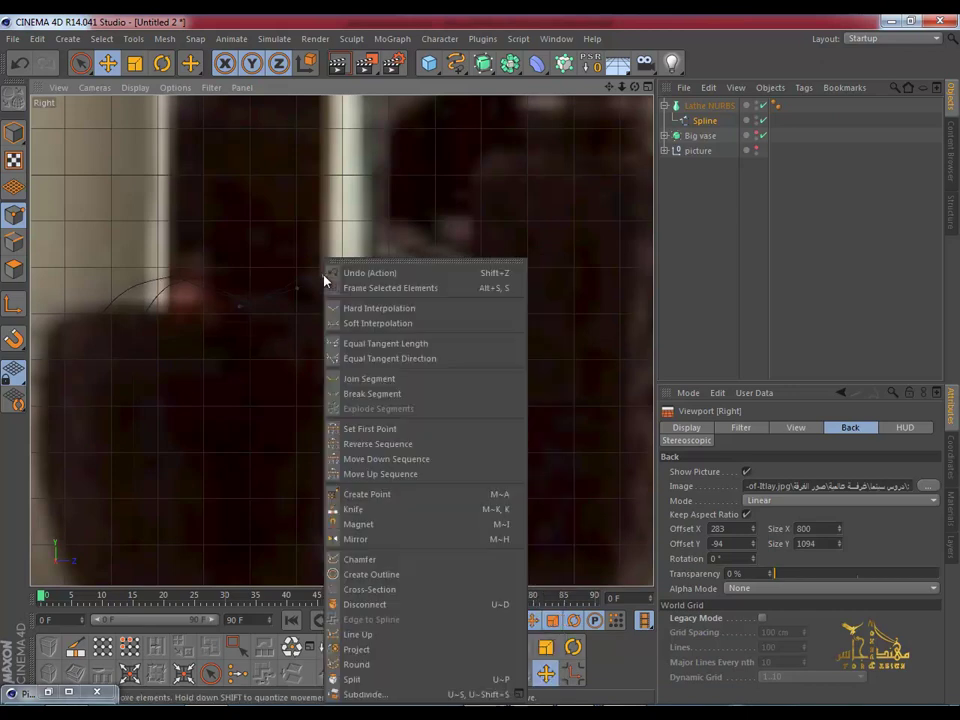
left_click(375, 306)
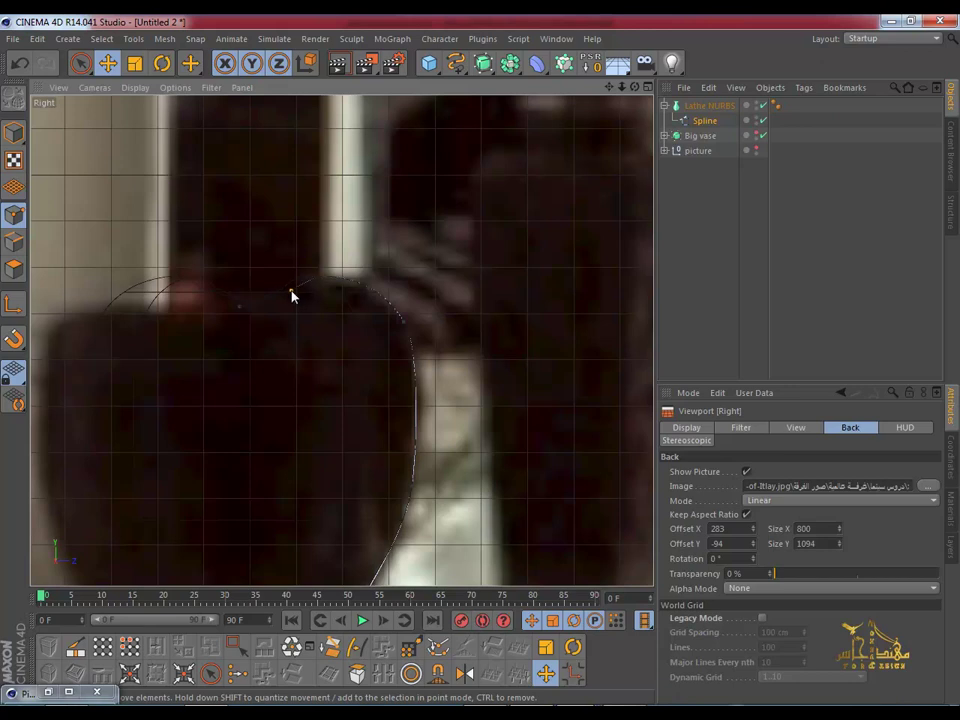
middle_click(239, 312)
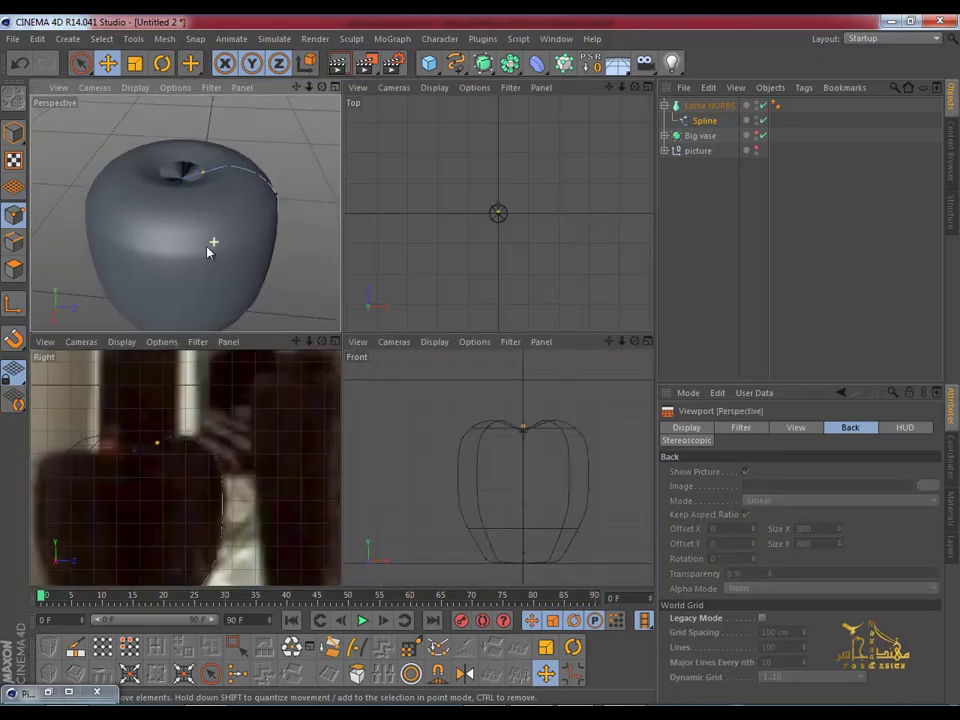
Step: Maximize the Right view and uncheck Show Picture to hide the reference photo
scroll(529, 438, "up", 4)
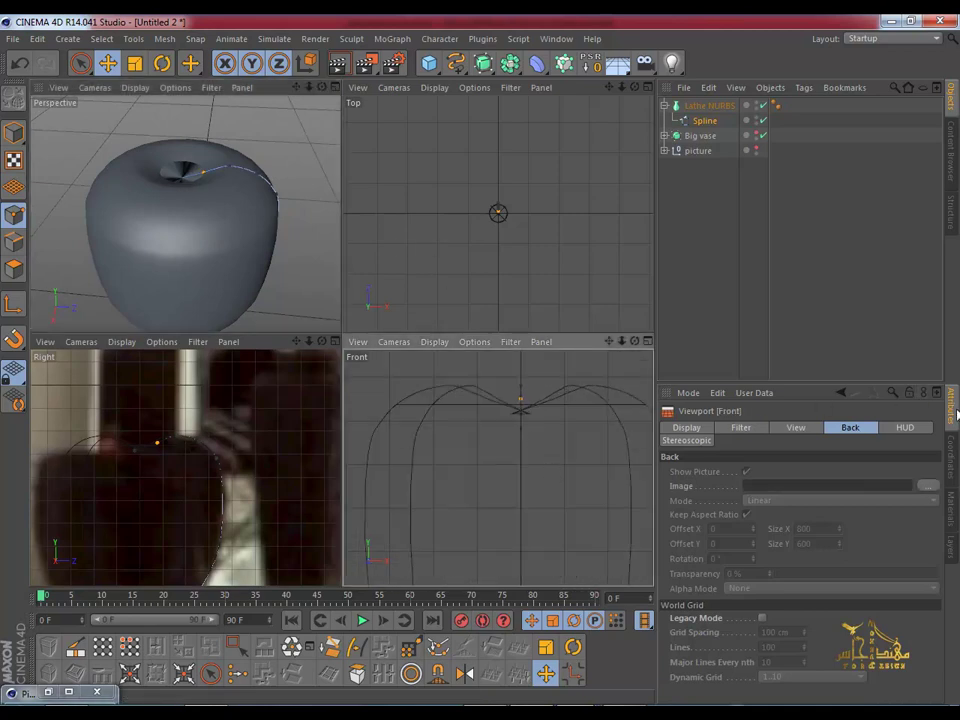
middle_click(243, 463)
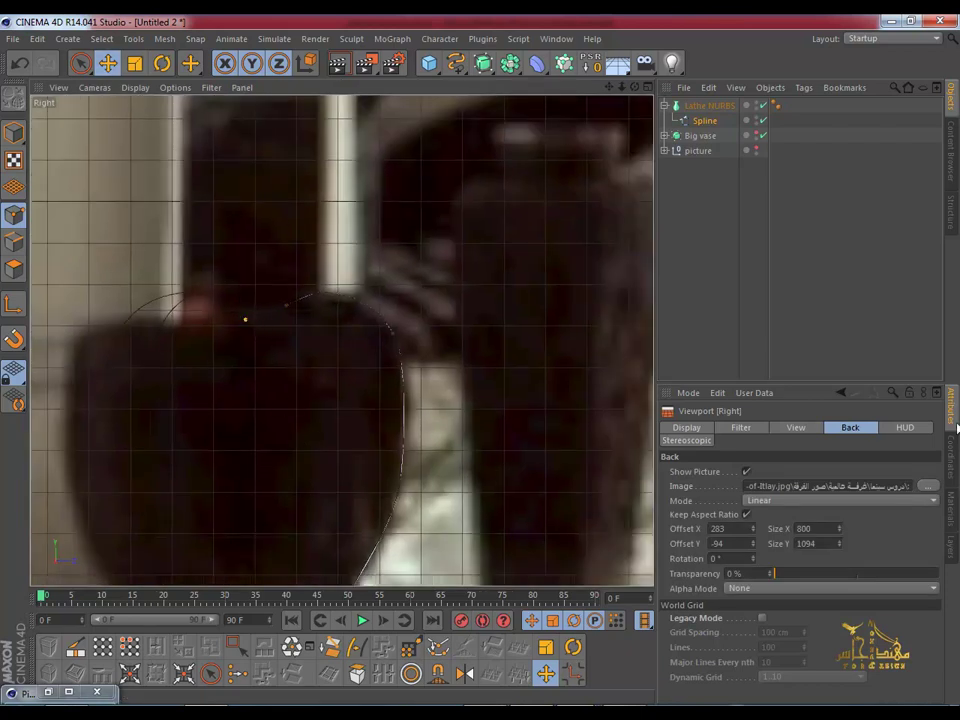
left_click(746, 472)
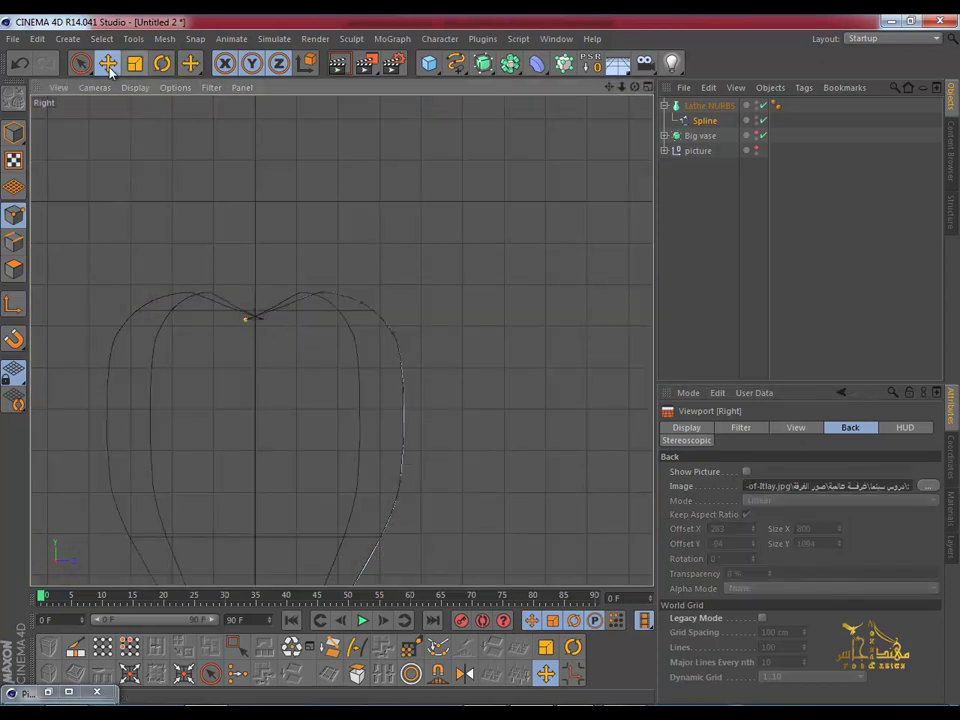
Step: Select the spline's top point and set its Z position to 0 cm
left_click(81, 63)
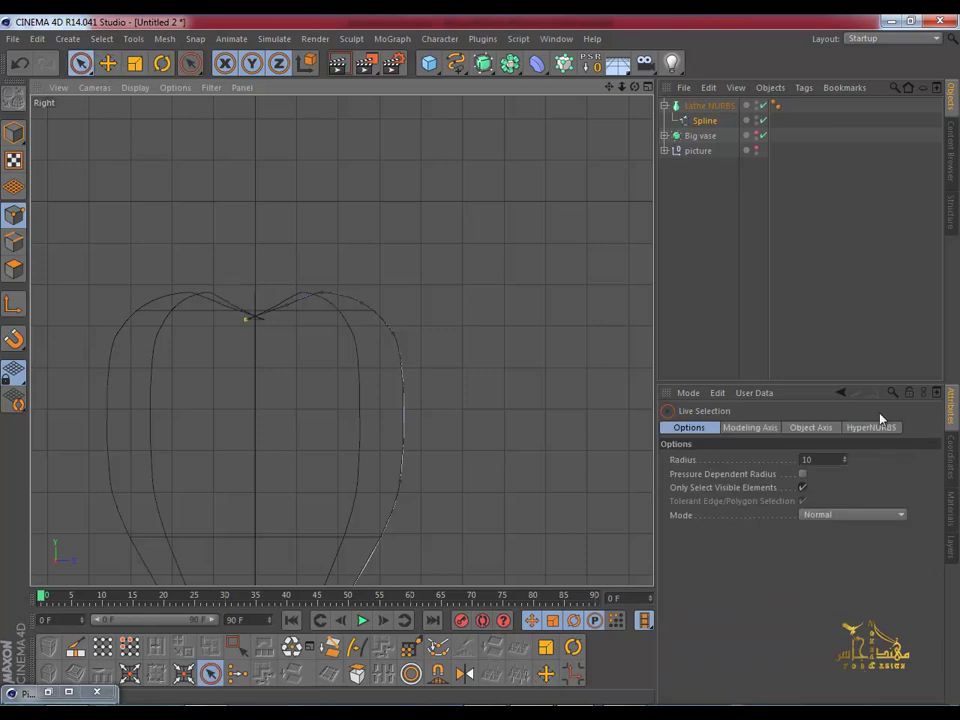
left_click(953, 457)
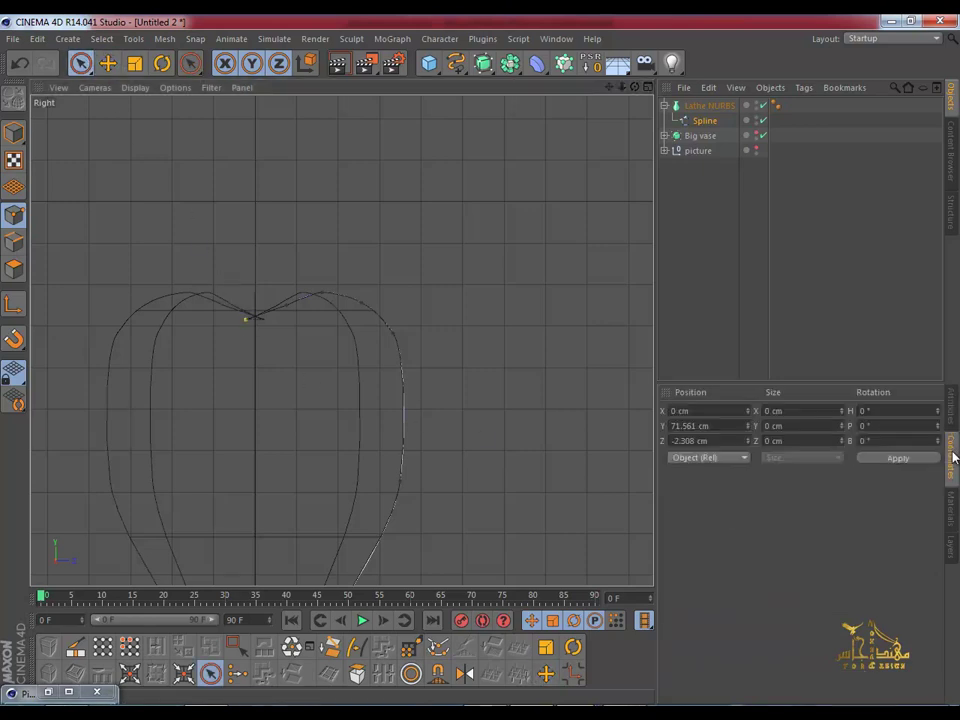
double_click(714, 440)
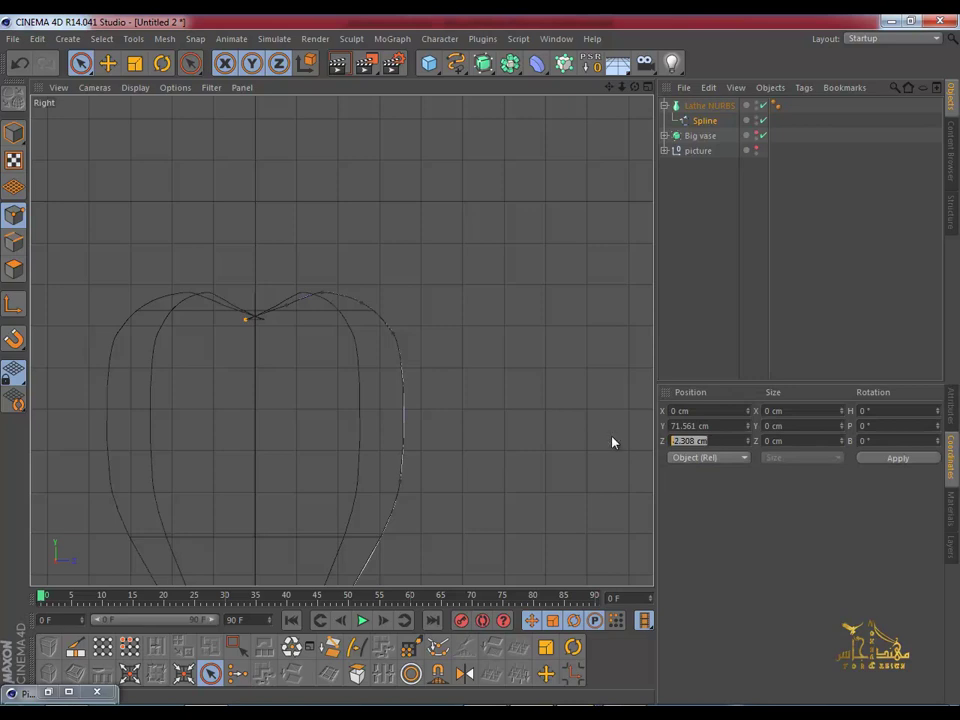
type("0")
key("Return")
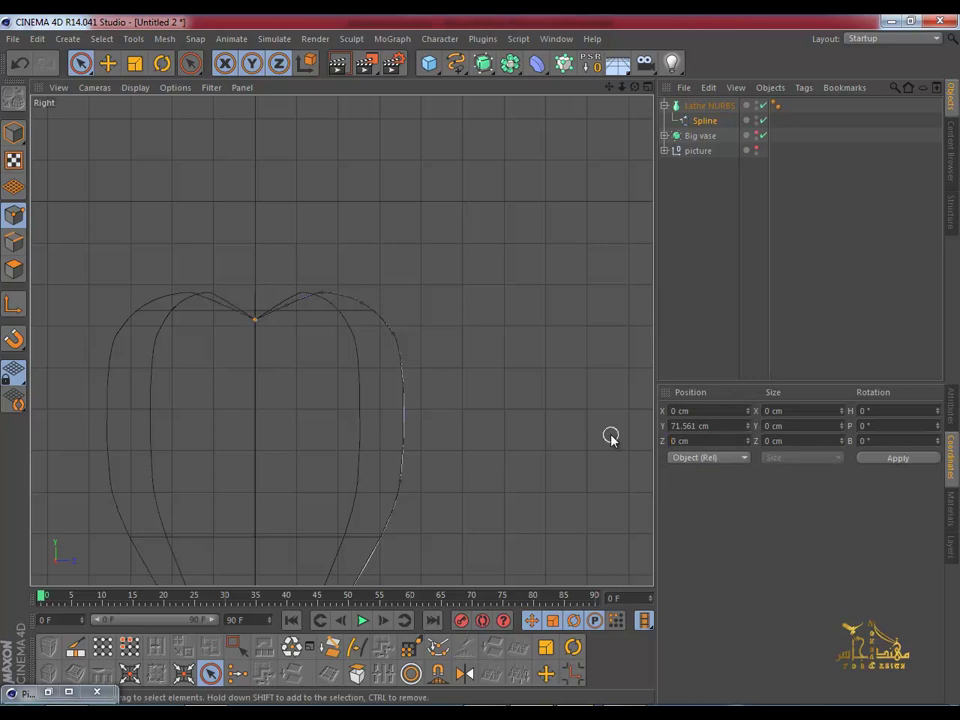
Step: Set the bottom end point's Z position to 0 cm, then clear the selection for the Move tool
scroll(347, 291, "down", 4)
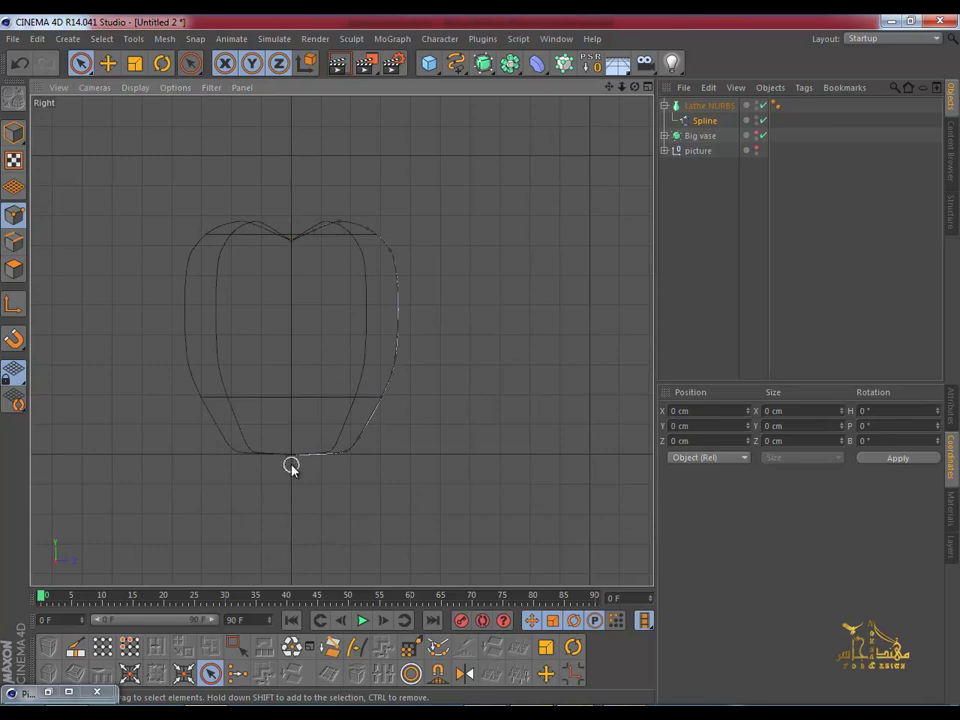
left_click(285, 458)
double_click(700, 440)
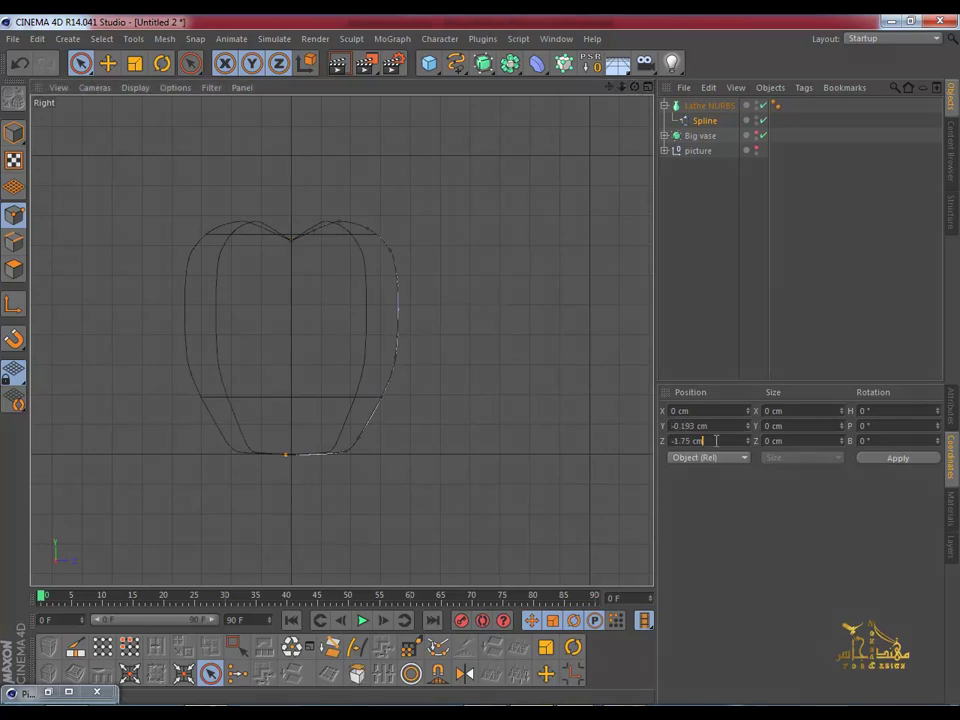
type("0")
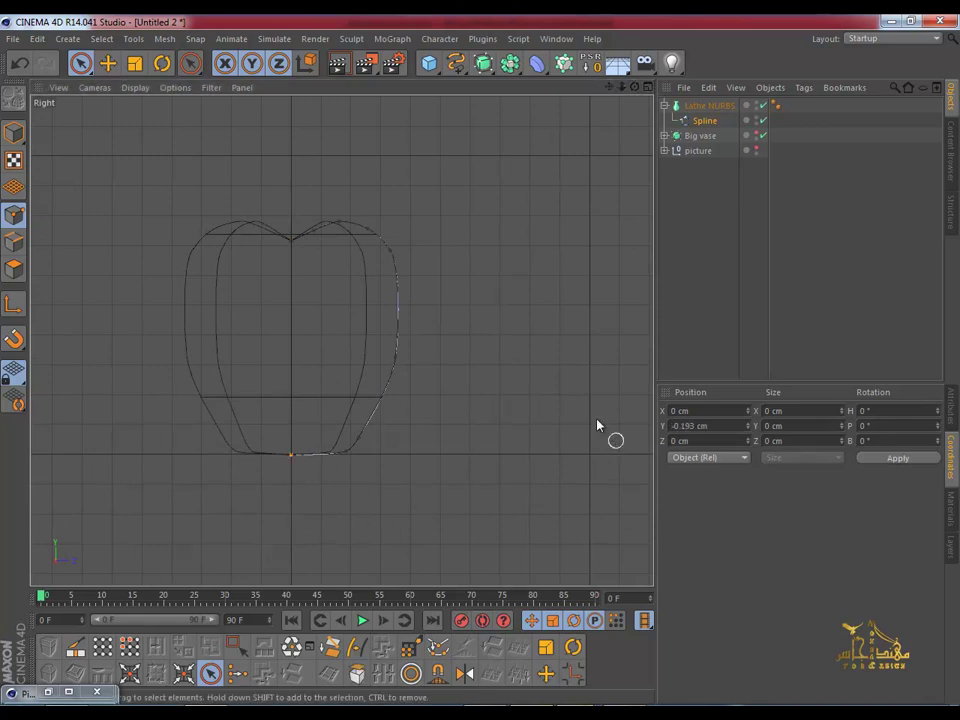
scroll(385, 394, "up", 2)
left_click(390, 407)
left_click(398, 341)
left_click(348, 459)
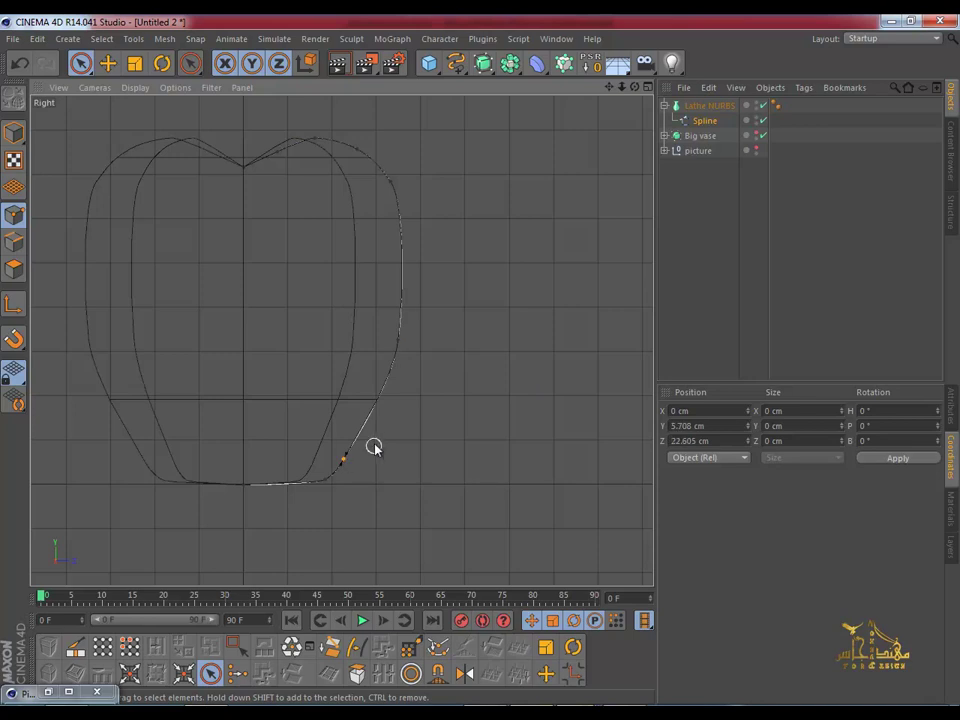
left_click(392, 375)
left_click(108, 63)
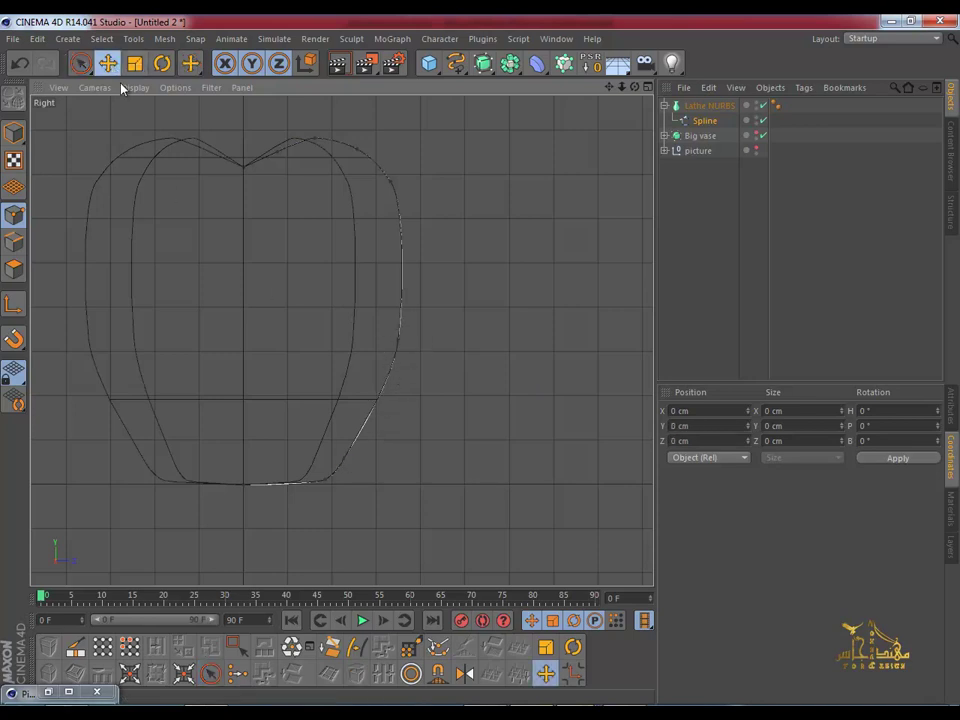
left_click(313, 141)
Step: In the maximized Perspective view, enable Filter > Axis and push the side points outward about 1.5 cm
middle_click(384, 270)
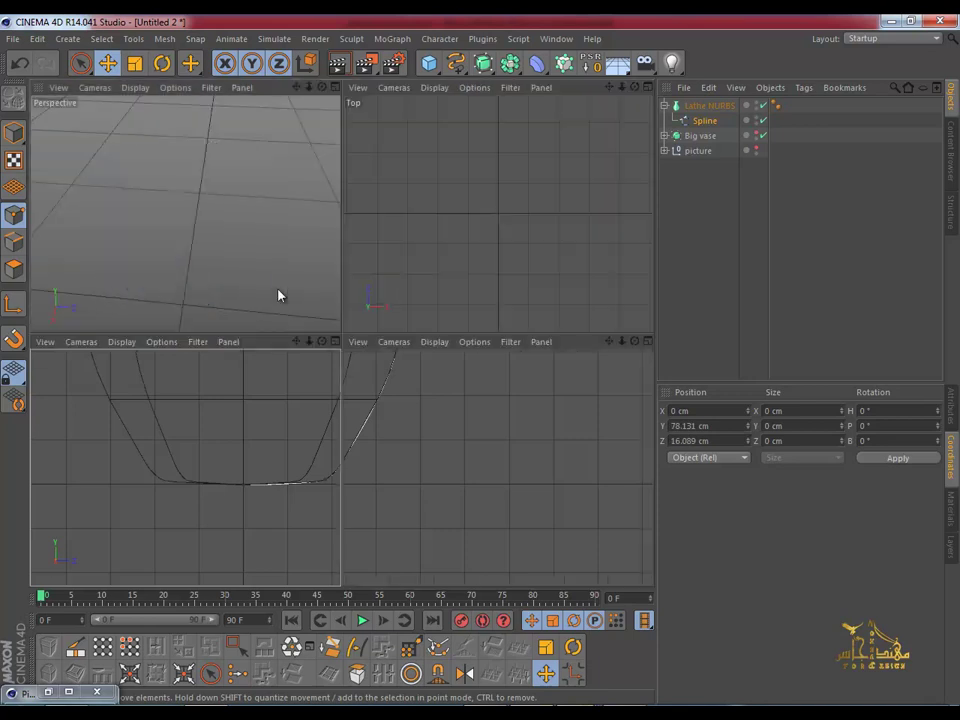
middle_click(279, 296)
left_click(368, 268)
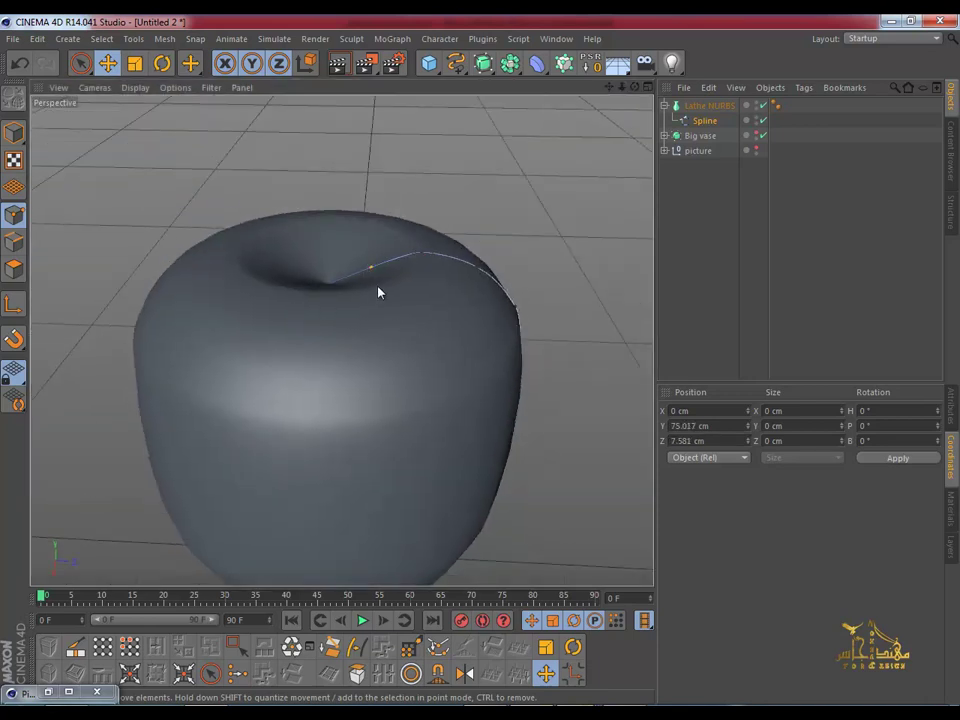
mouse_move(381, 294)
left_mouse_down("alt")
mouse_move(351, 286)
mouse_move(473, 442)
mouse_move(414, 270)
mouse_move(415, 328)
mouse_move(375, 114)
mouse_move(482, 371)
mouse_move(309, 259)
mouse_move(300, 232)
mouse_move(381, 378)
left_mouse_up("alt")
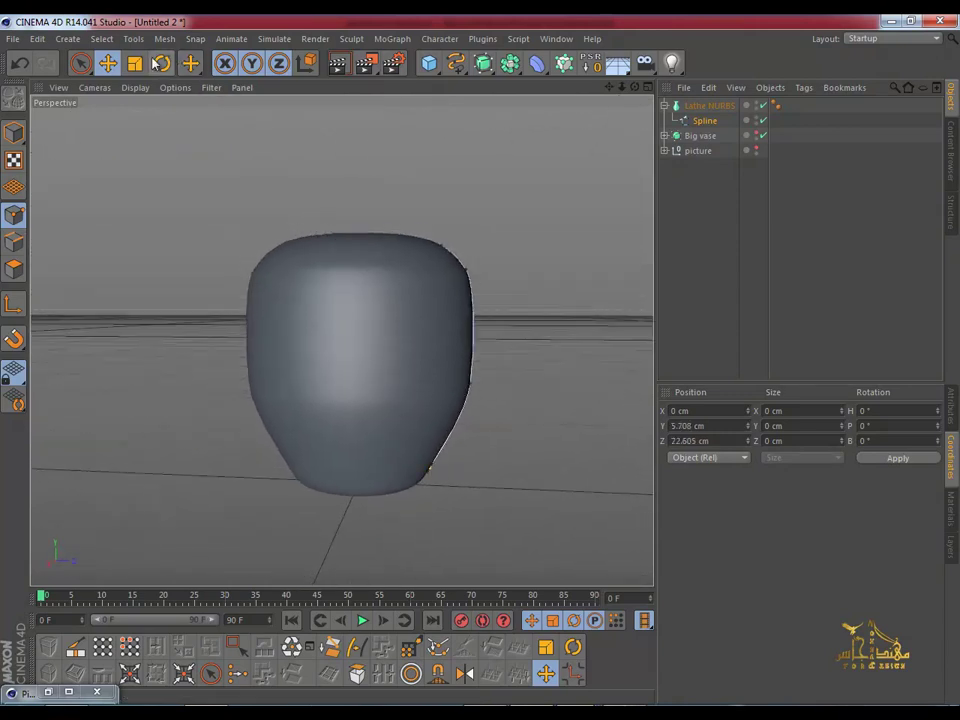
left_click(211, 87)
left_click(214, 430)
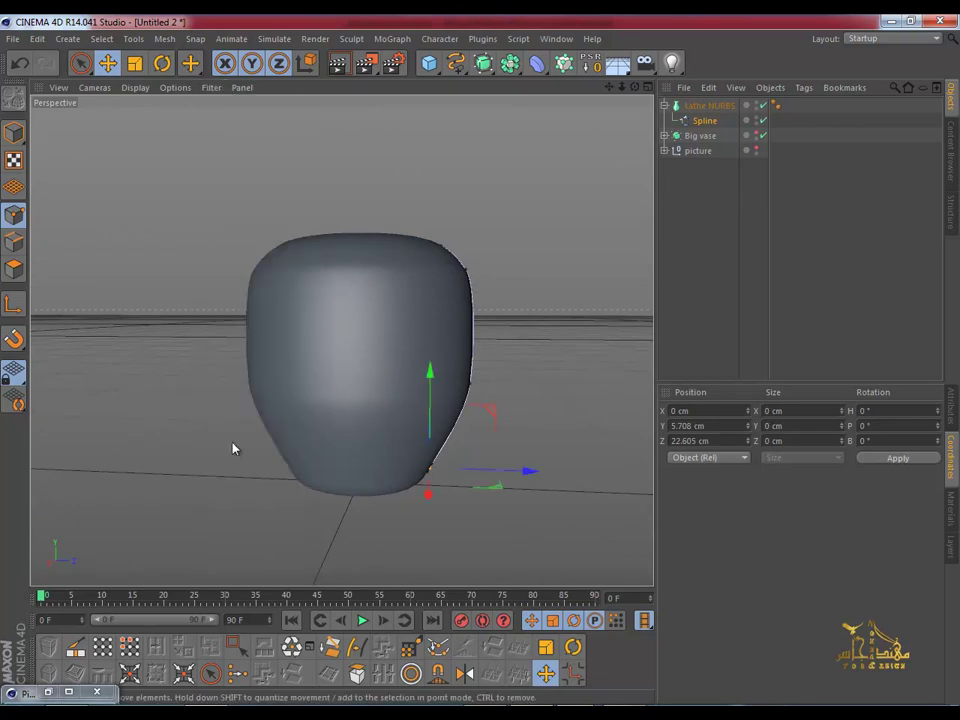
left_click_drag(505, 471, 514, 480)
mouse_move(439, 403)
left_mouse_down("alt")
mouse_move(376, 275)
mouse_move(444, 493)
mouse_move(437, 316)
mouse_move(414, 315)
mouse_move(436, 337)
left_mouse_up("alt")
left_click_drag(438, 340, 441, 341)
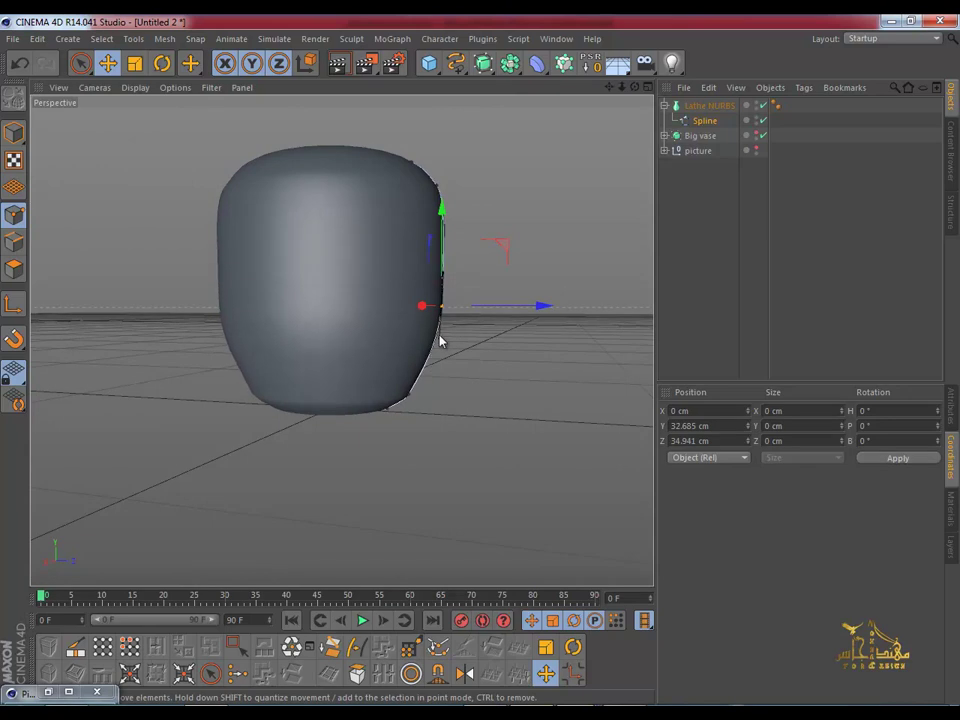
mouse_move(508, 311)
left_mouse_down()
mouse_move(358, 413)
mouse_move(364, 315)
mouse_move(350, 258)
left_mouse_up()
Step: Select the top centre point on the axis and raise it about 3 cm
left_click(364, 302)
left_click(331, 312)
mouse_move(316, 325)
left_mouse_down("alt")
mouse_move(311, 318)
mouse_move(313, 326)
left_mouse_up("alt")
left_click(302, 315)
mouse_move(300, 266)
left_mouse_down()
mouse_move(294, 256)
mouse_move(370, 296)
left_mouse_up()
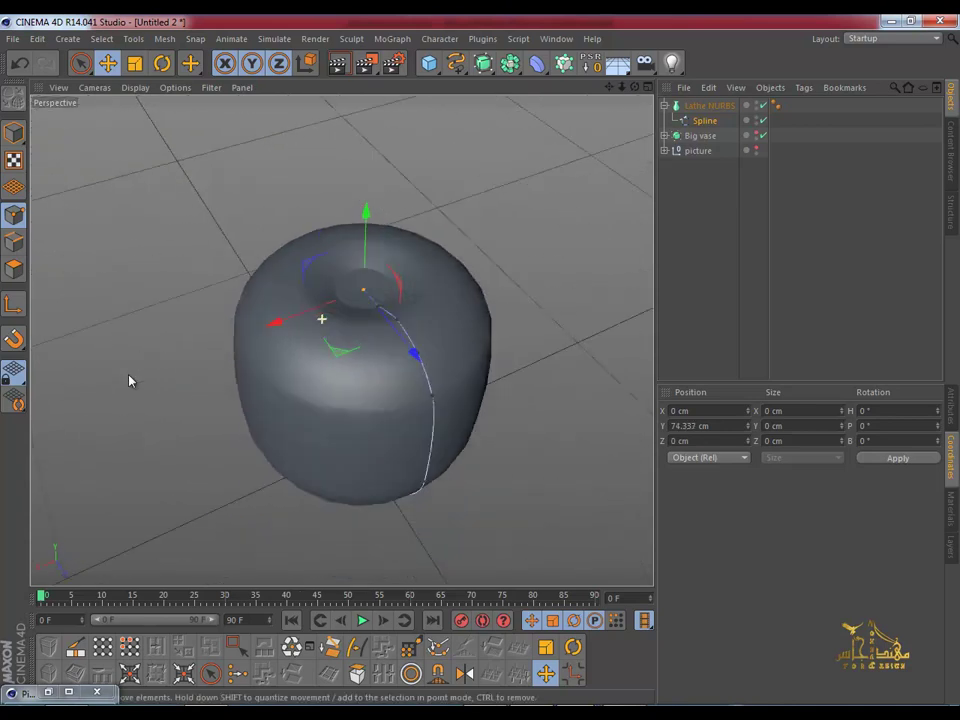
Step: Chamfer the rim corner point at Y 78.131 to round the vase's lip
left_click(377, 289)
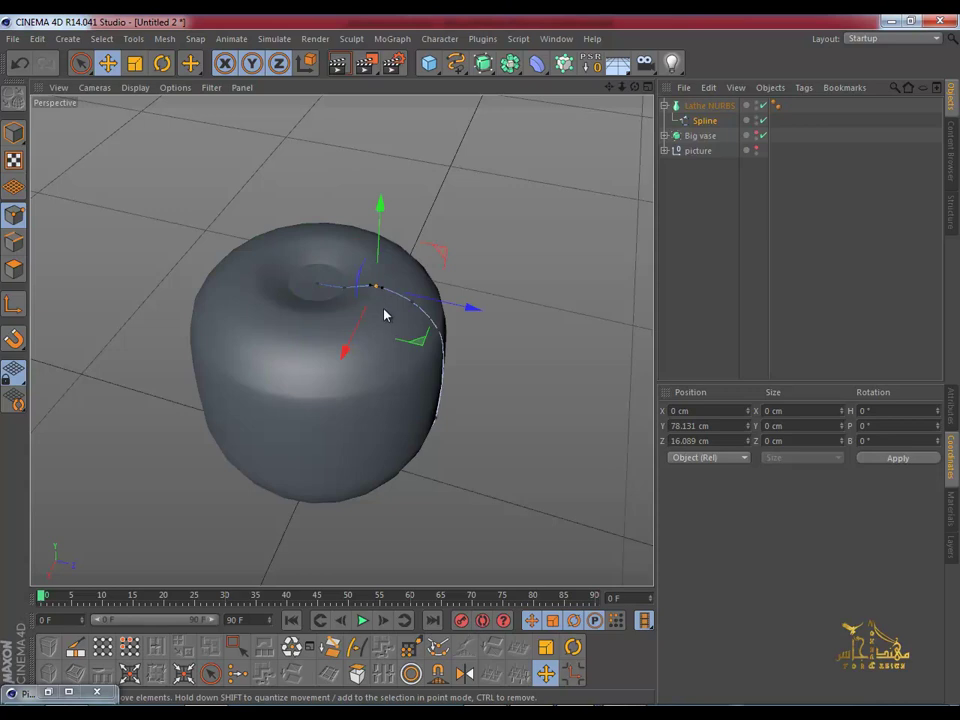
scroll(377, 285, "up", 1)
scroll(377, 285, "up", 2)
scroll(377, 285, "up", 2)
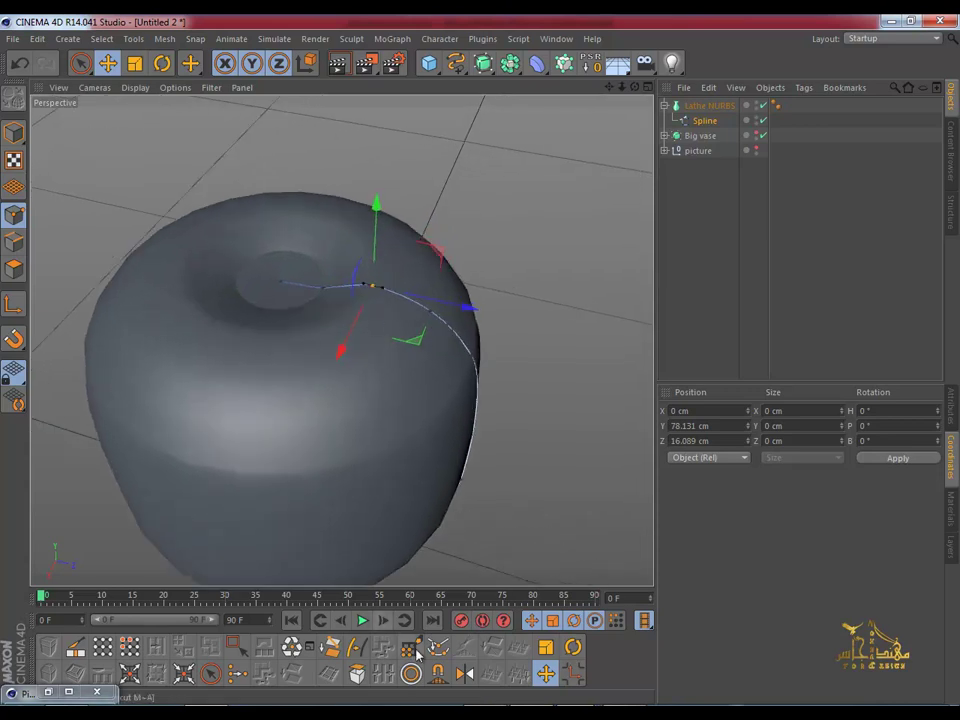
left_click(437, 647)
left_click_drag(375, 289, 484, 367)
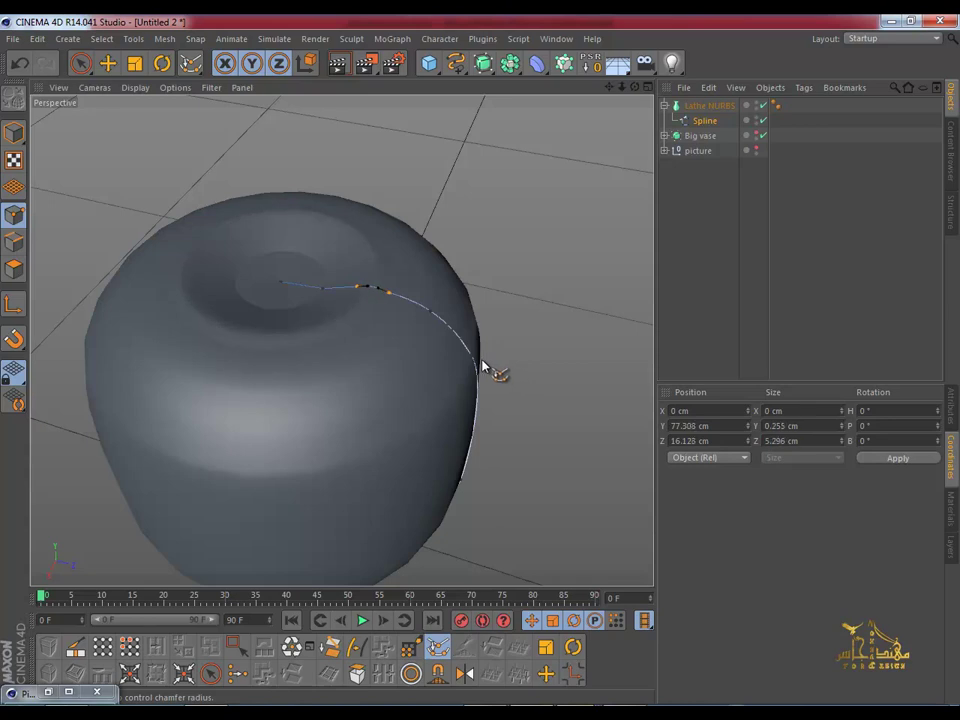
mouse_move(274, 298)
left_mouse_down("alt")
mouse_move(326, 249)
mouse_move(311, 199)
mouse_move(110, 197)
mouse_move(480, 372)
mouse_move(139, 263)
mouse_move(71, 274)
mouse_move(266, 321)
mouse_move(435, 223)
mouse_move(456, 242)
mouse_move(365, 360)
mouse_move(343, 274)
mouse_move(103, 227)
mouse_move(191, 403)
mouse_move(203, 333)
left_mouse_up("alt")
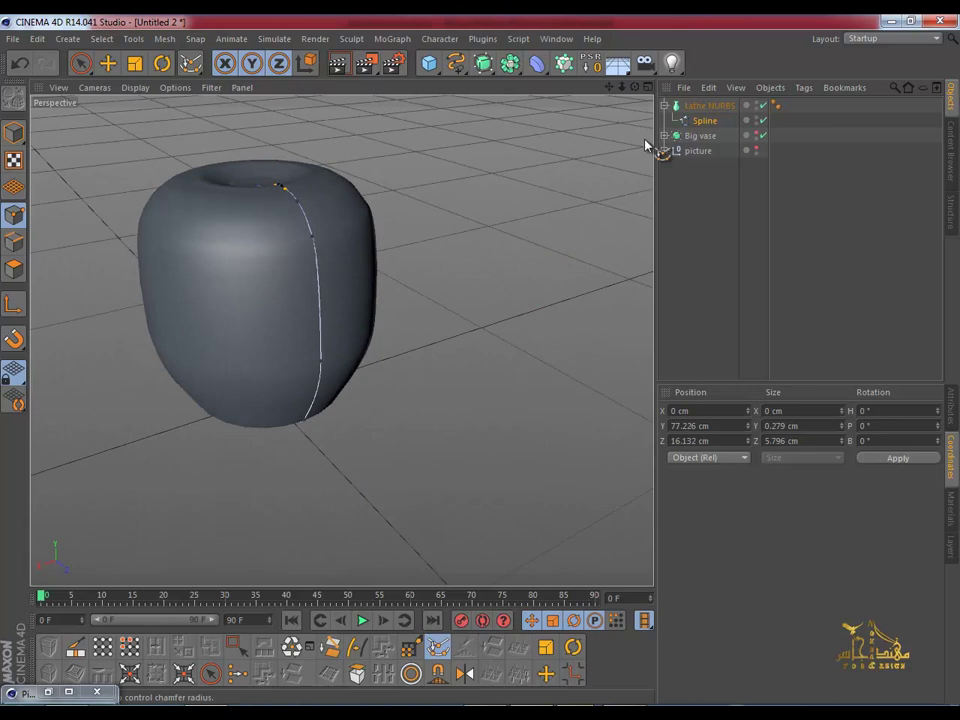
Step: Collapse the Lathe NURBS, rename it 'small vase', and restore the bedroom Picture Viewer
left_click(664, 105)
left_click(692, 105)
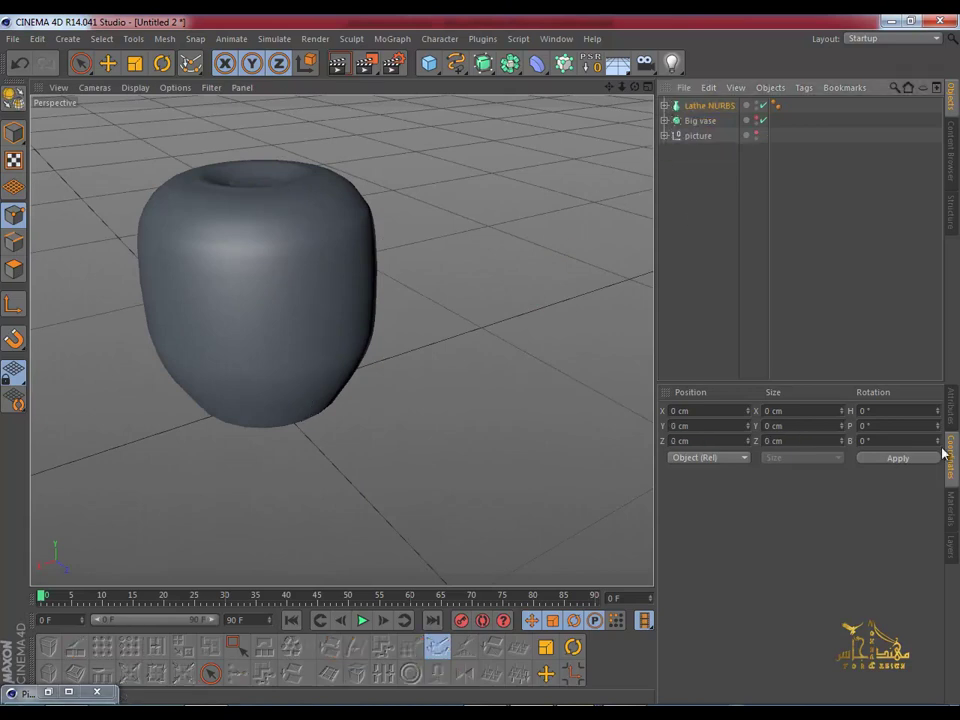
left_click(953, 394)
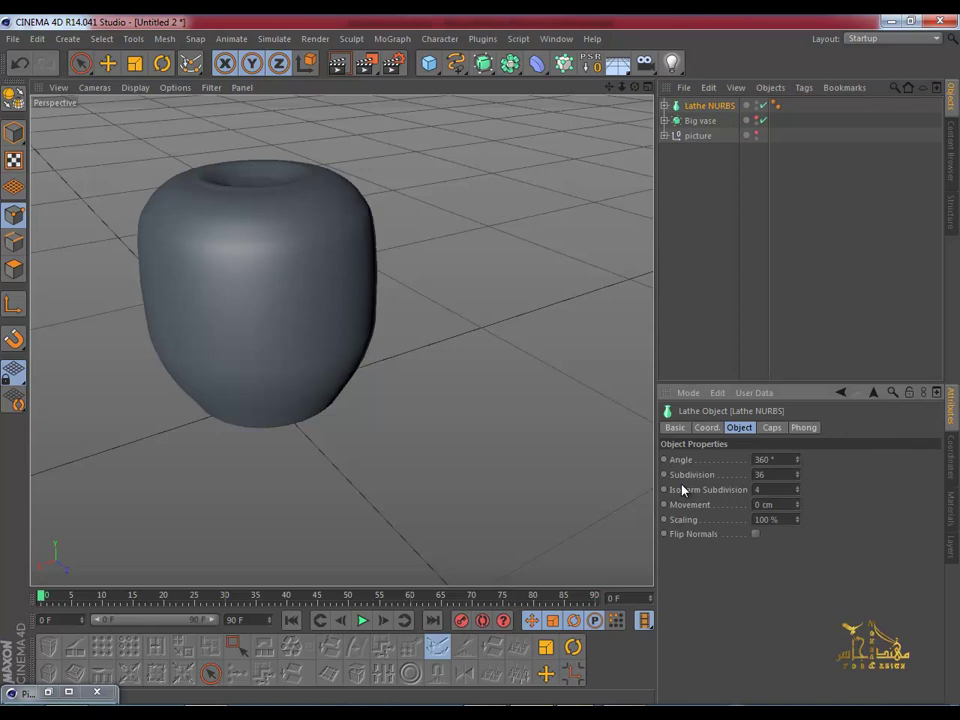
mouse_move(405, 337)
left_mouse_down("alt")
mouse_move(371, 368)
mouse_move(381, 486)
mouse_move(188, 244)
mouse_move(250, 152)
mouse_move(287, 287)
left_mouse_up("alt")
double_click(711, 105)
type("small va")
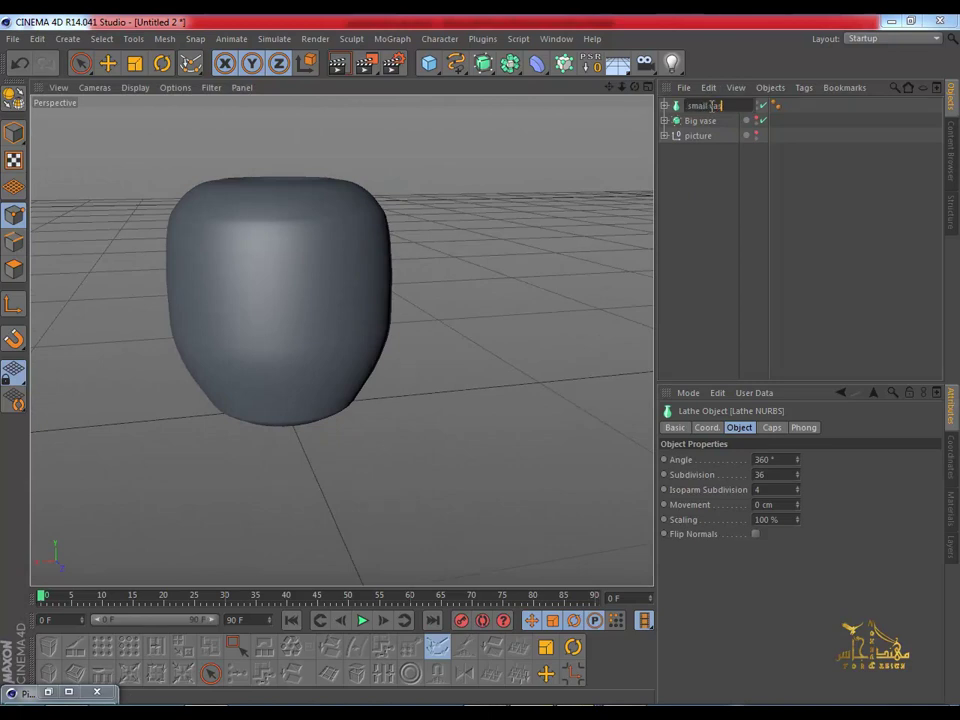
type("e")
key("Return")
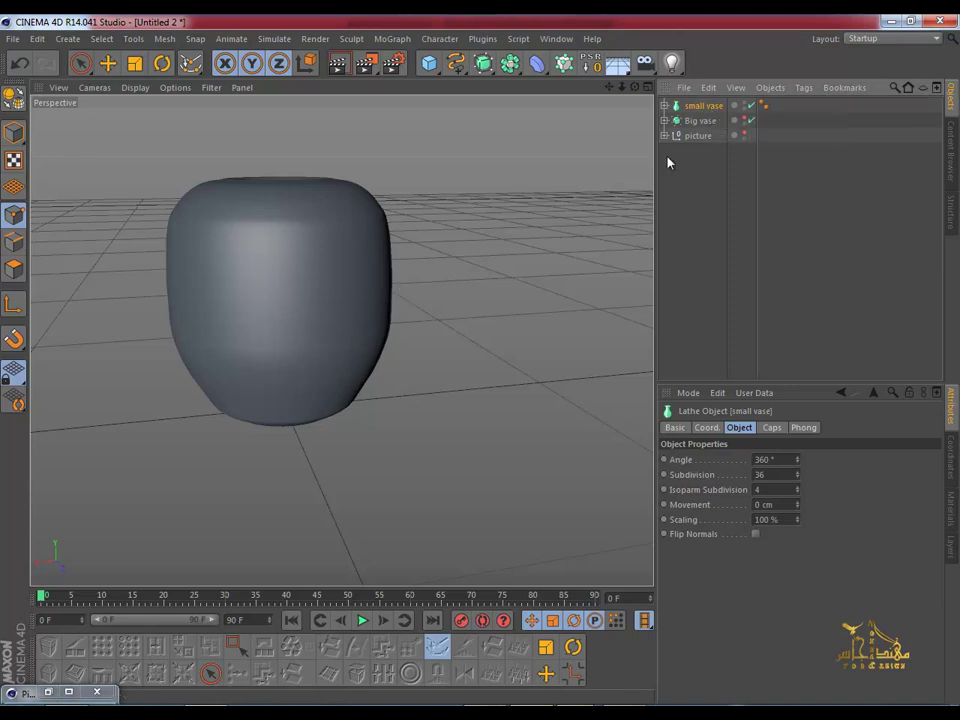
left_click(48, 692)
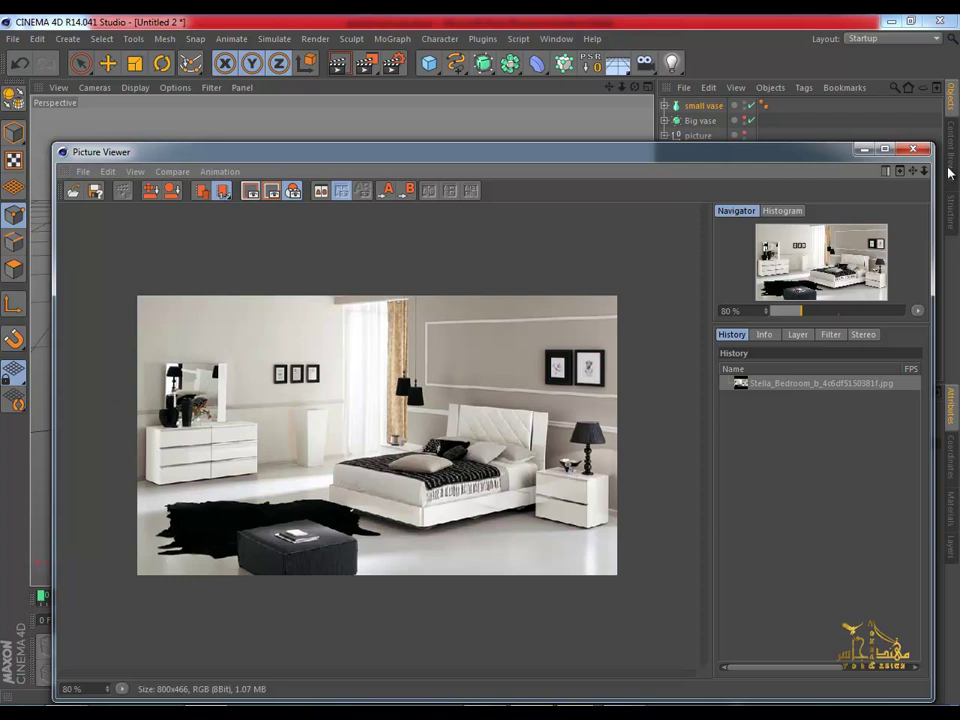
Step: Minimize the Picture Viewer and switch the viewport to the four-view layout
left_click(864, 150)
middle_click(311, 331)
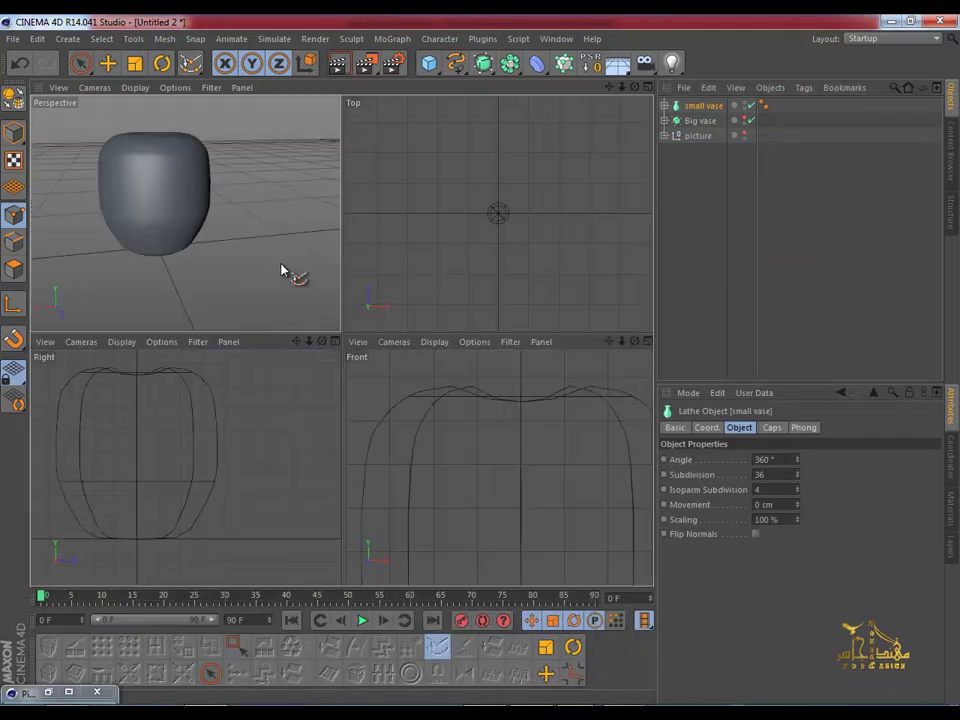
Step: In the maximized Right view, draw a Bezier bowl profile curving up from the origin
middle_click(283, 271)
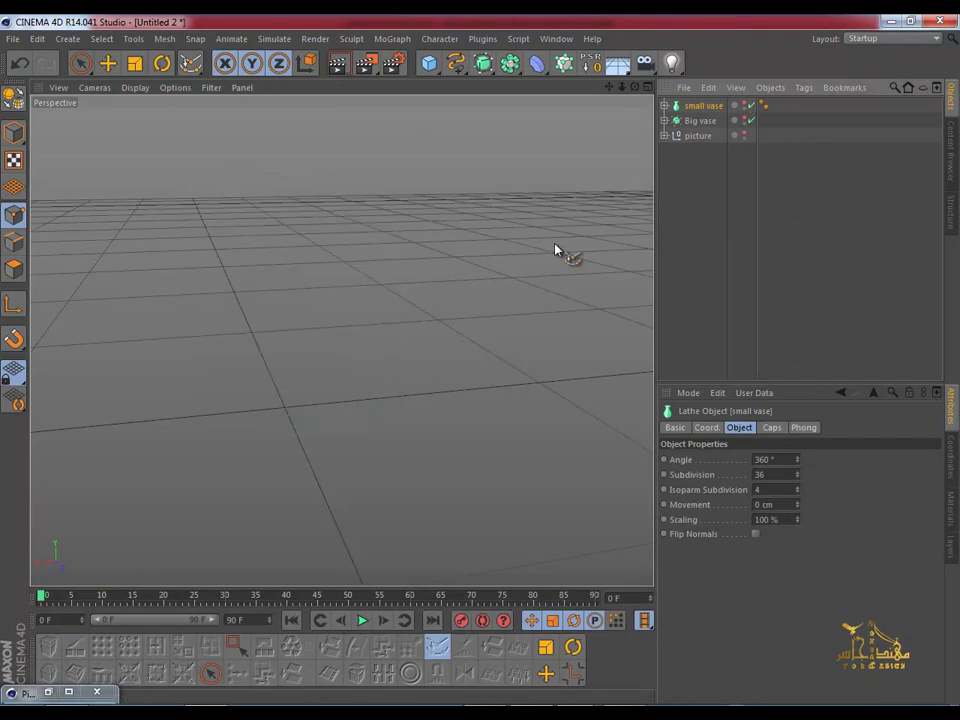
middle_click(360, 285)
middle_click(290, 405)
middle_click_drag(303, 418, 386, 315, "alt")
scroll(386, 315, "down", 1)
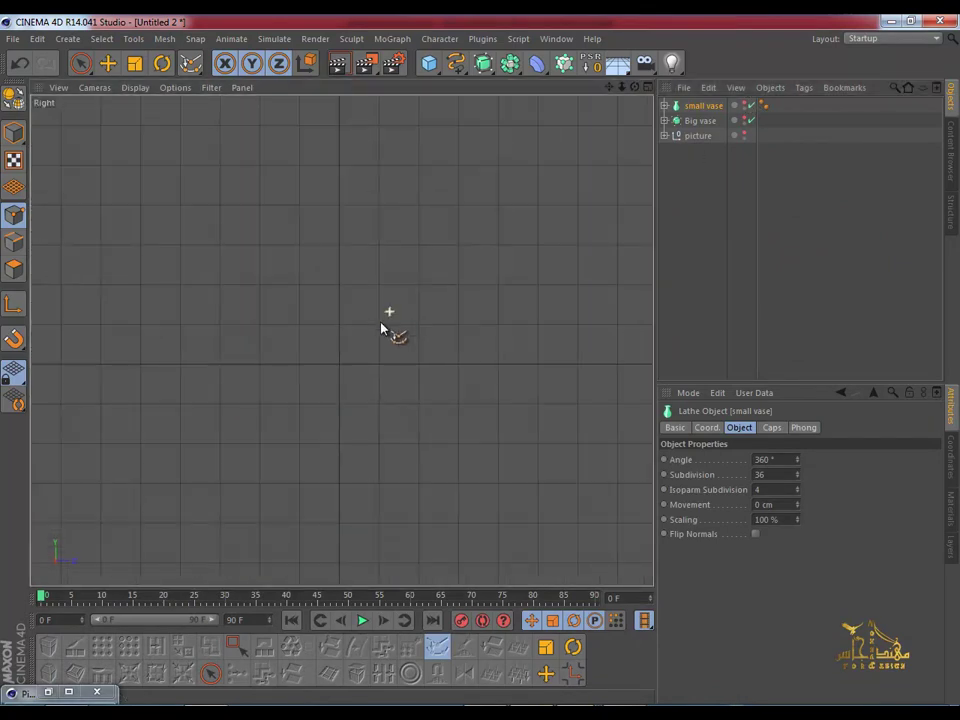
left_click(458, 67)
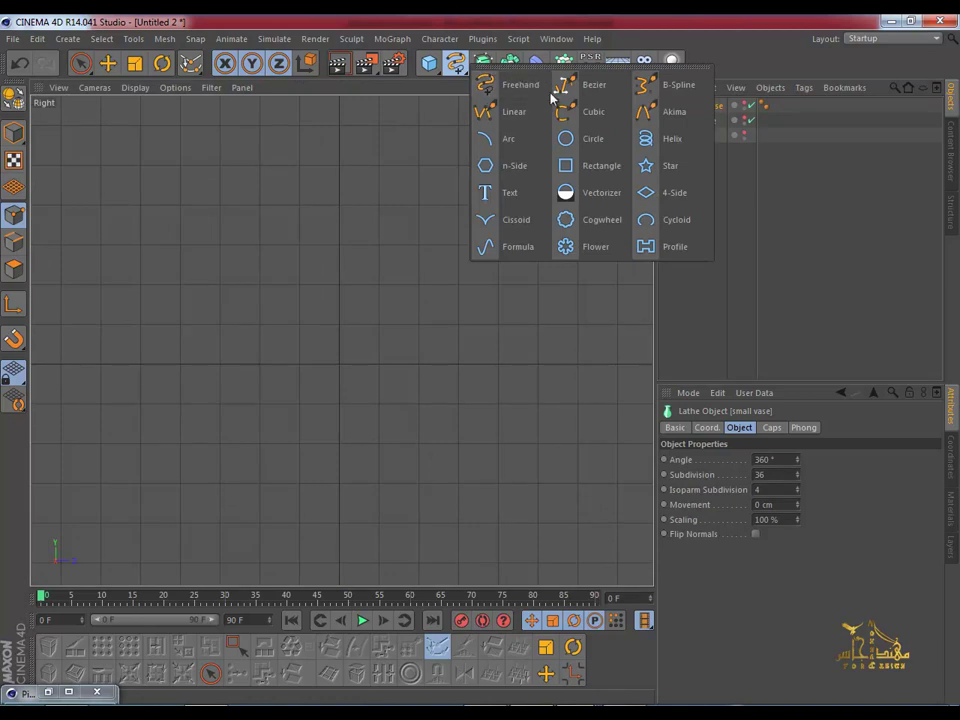
left_click(563, 84)
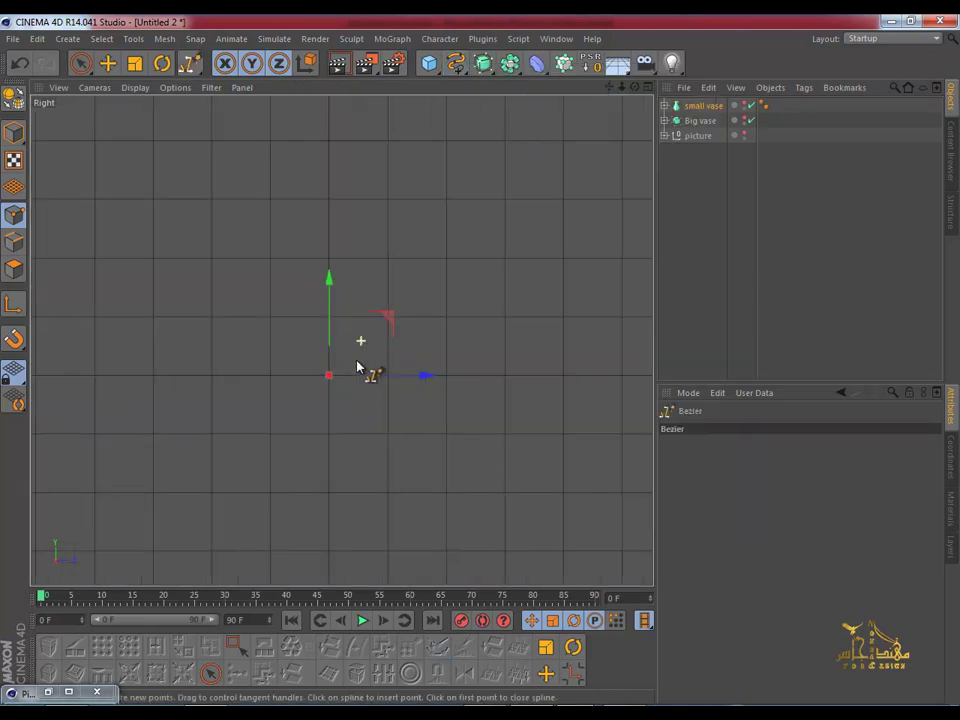
left_click(329, 376)
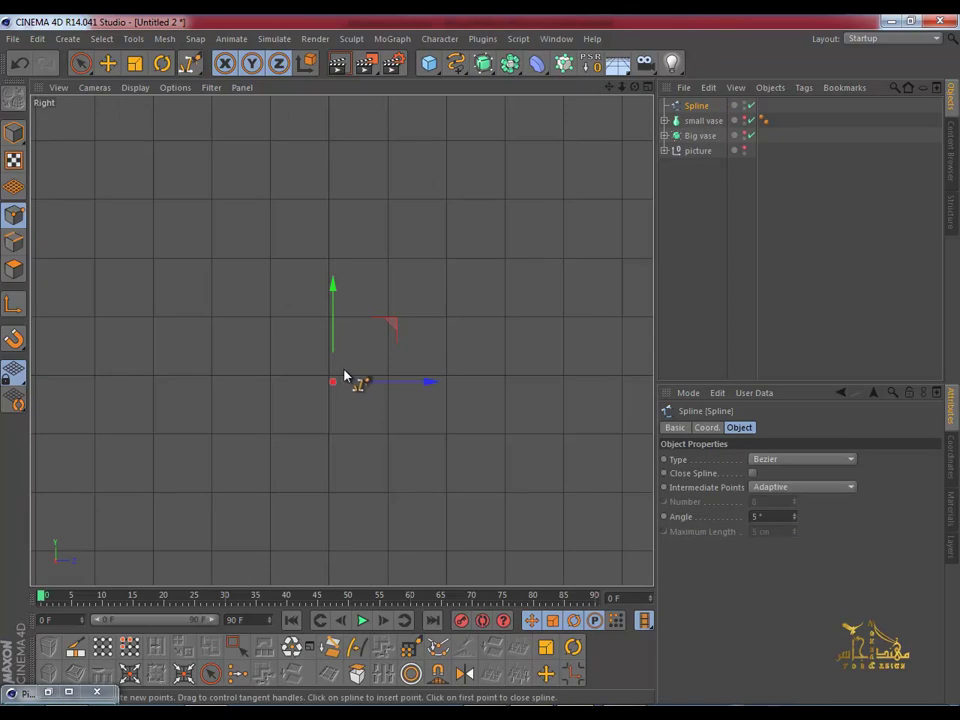
mouse_move(394, 329)
left_mouse_down()
mouse_move(385, 318)
mouse_move(424, 257)
left_mouse_up()
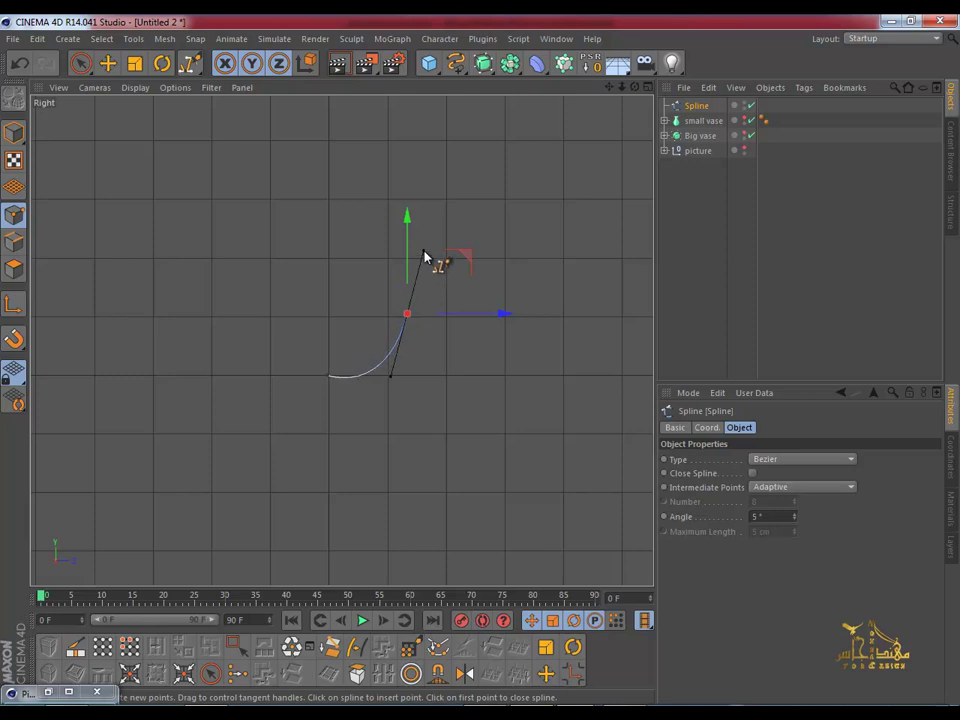
left_click(412, 199)
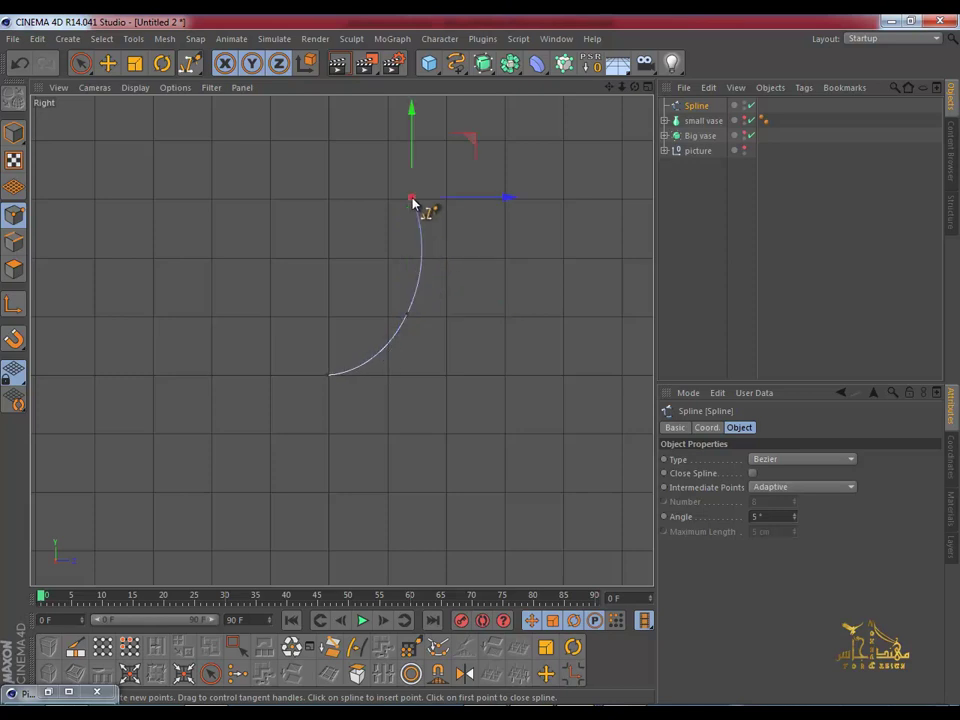
left_click_drag(471, 206, 476, 208)
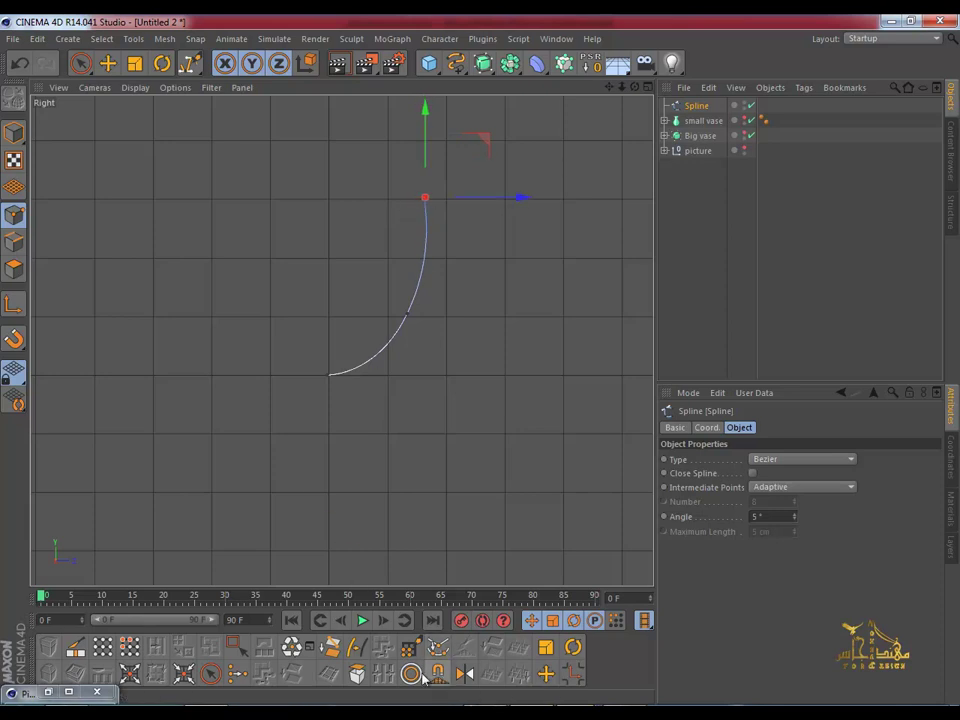
Step: Outline the curve for wall thickness, adjust its top point, and place it in a new Lathe NURBS
left_click(416, 676)
left_click_drag(416, 232, 480, 366)
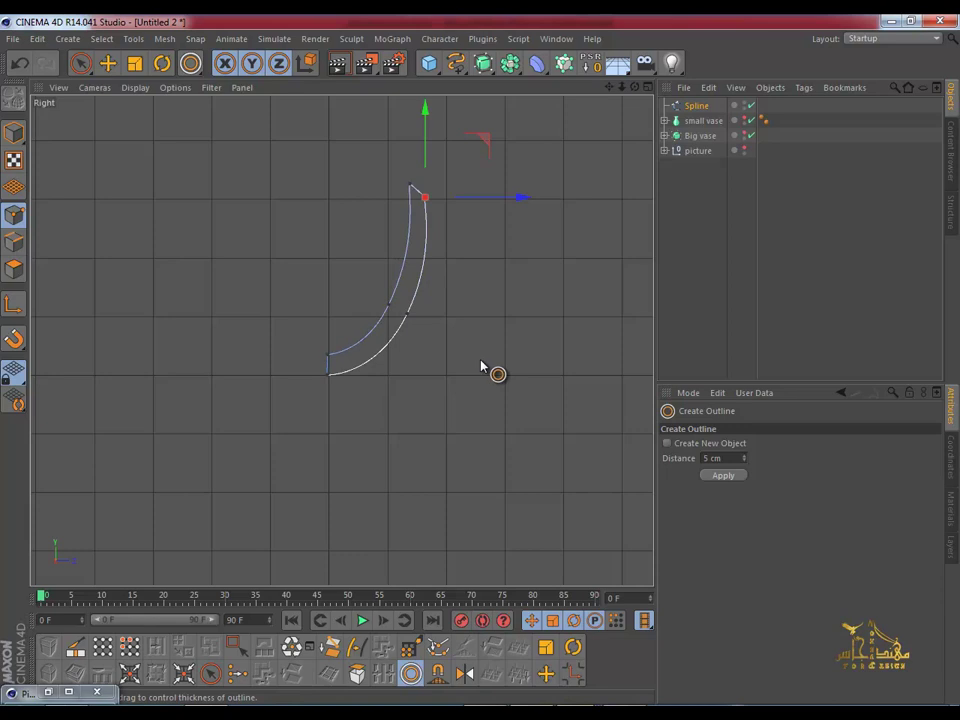
scroll(437, 208, "up", 2)
scroll(437, 208, "up", 1)
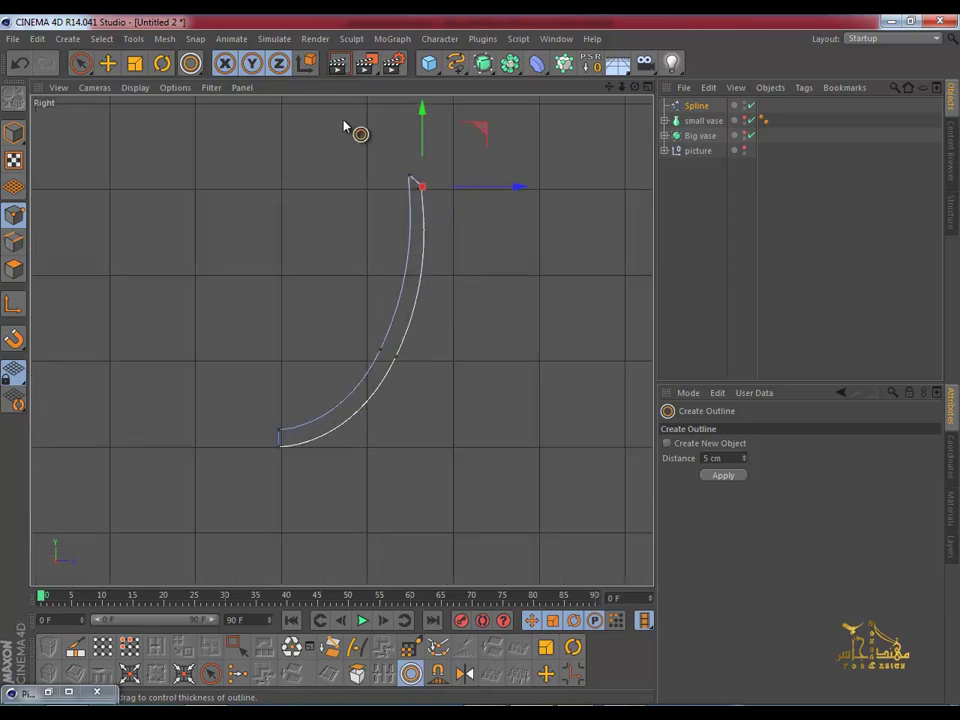
left_click(108, 63)
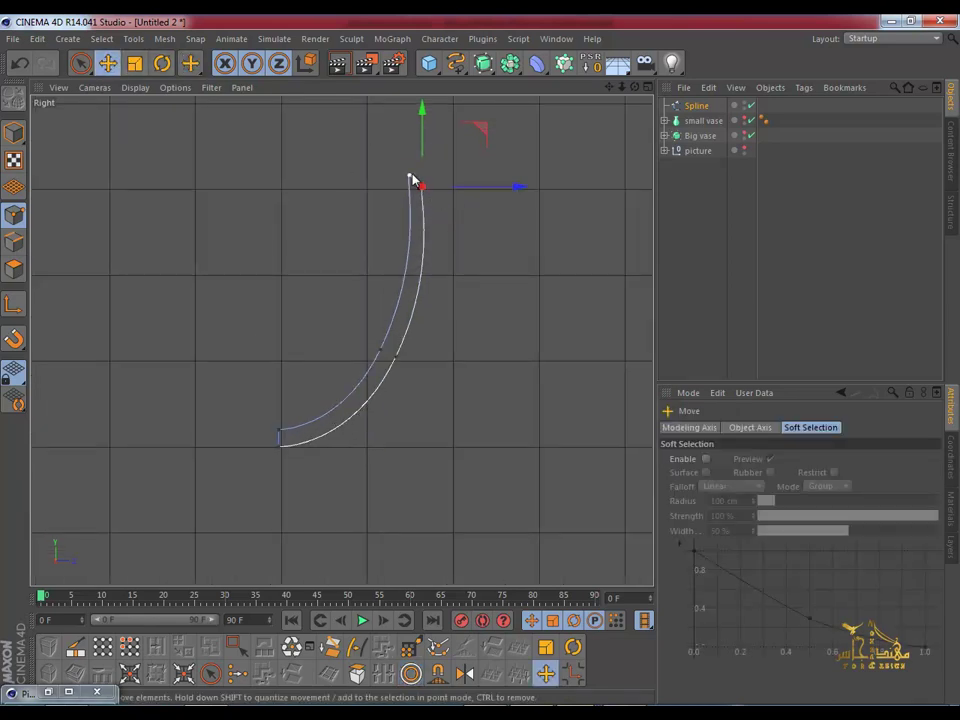
left_click_drag(407, 122, 407, 123)
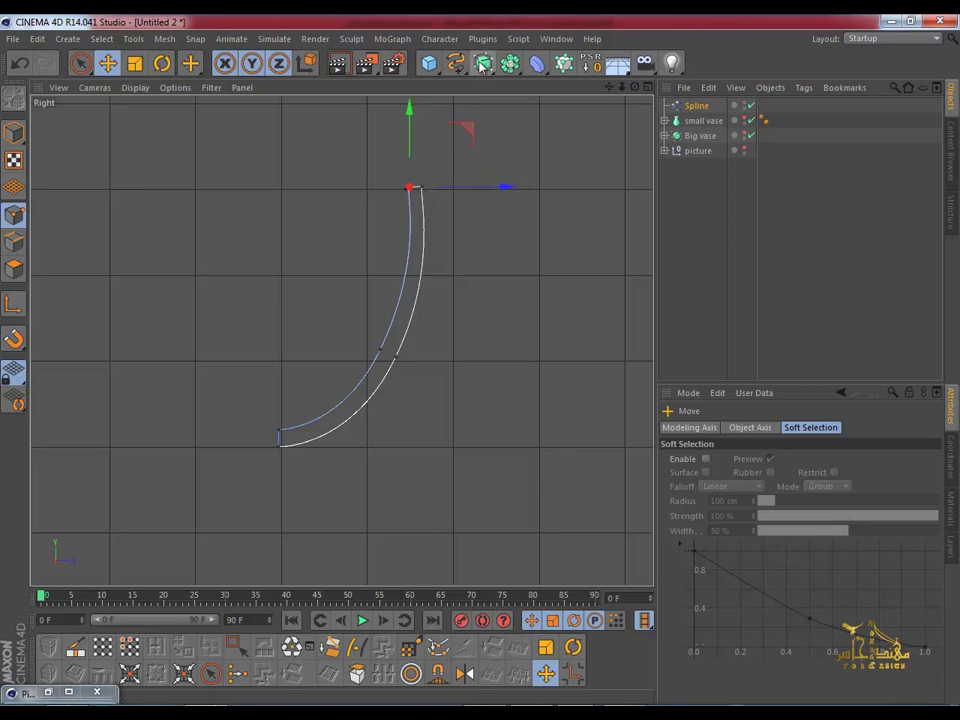
left_click_drag(481, 66, 550, 111)
left_click_drag(697, 121, 700, 108)
Step: Check the lathed bowl, then drag the bottom profile points down in the Right view to reshape the base curve
middle_click(336, 246)
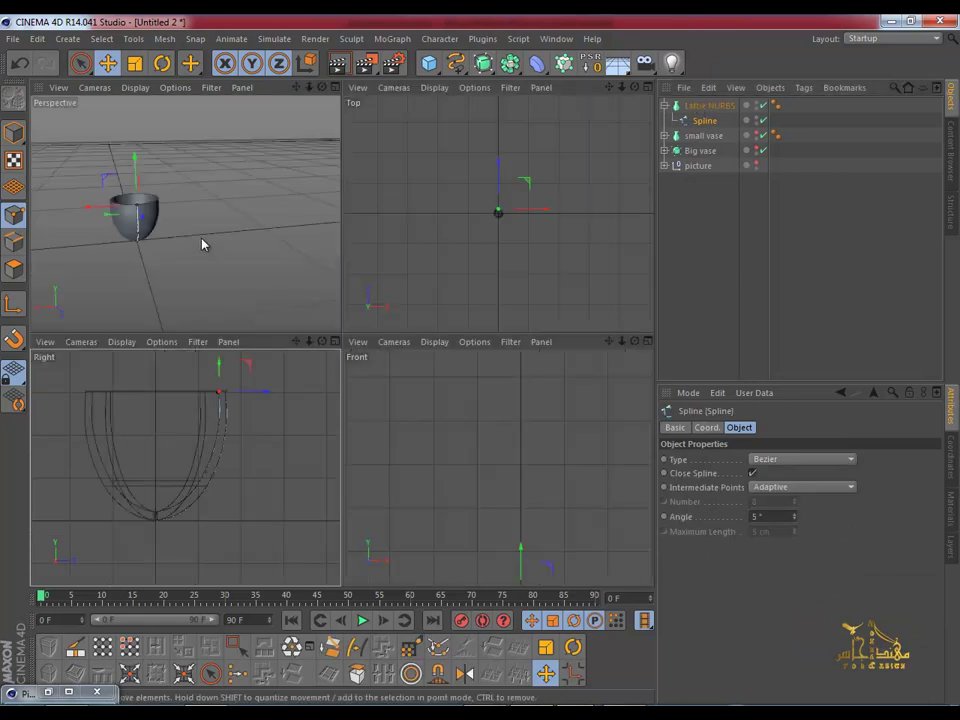
middle_click(202, 243)
mouse_move(285, 317)
left_mouse_down("alt")
mouse_move(291, 529)
mouse_move(289, 302)
left_mouse_up("alt")
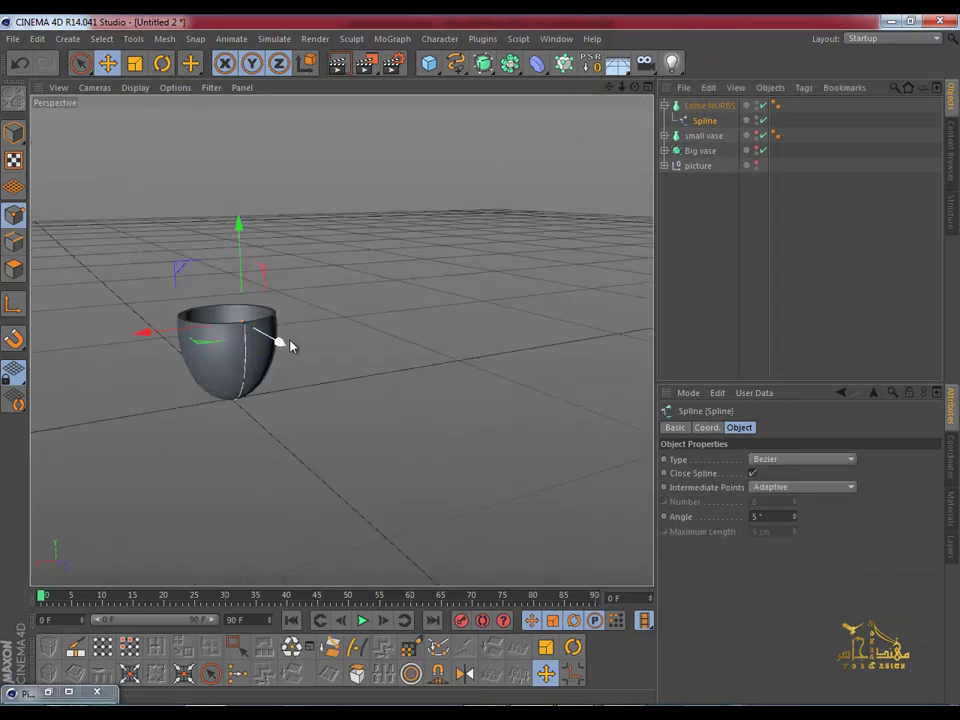
middle_click(290, 344)
middle_click(193, 424)
scroll(289, 429, "up", 2)
scroll(300, 415, "up", 3)
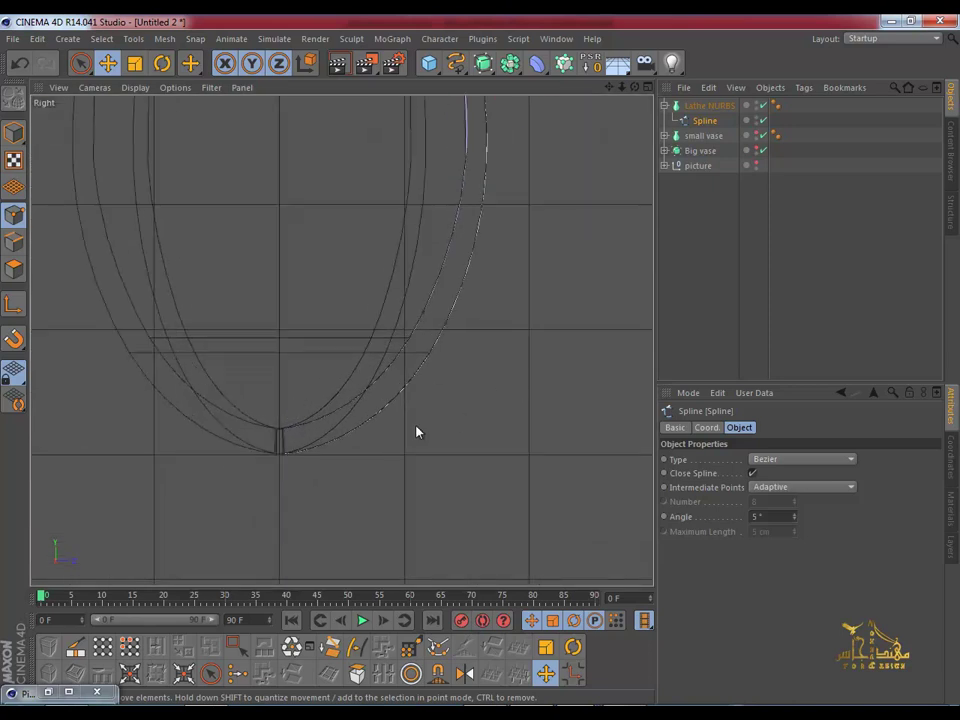
left_click(401, 393)
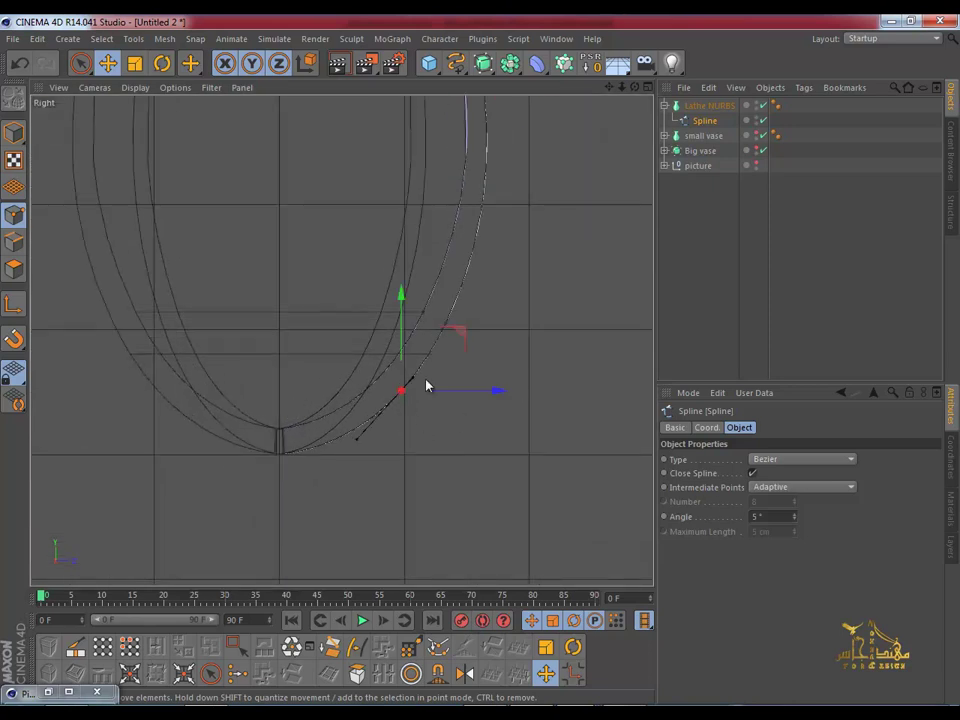
left_click_drag(456, 332, 467, 360)
left_click_drag(343, 465, 326, 453)
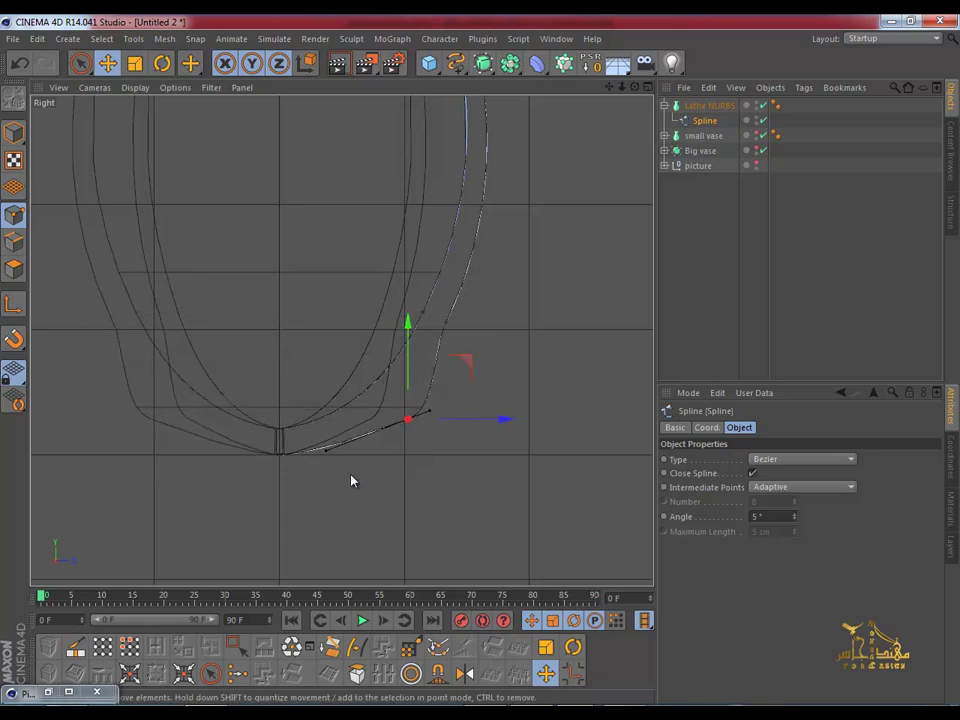
scroll(279, 437, "up", 2)
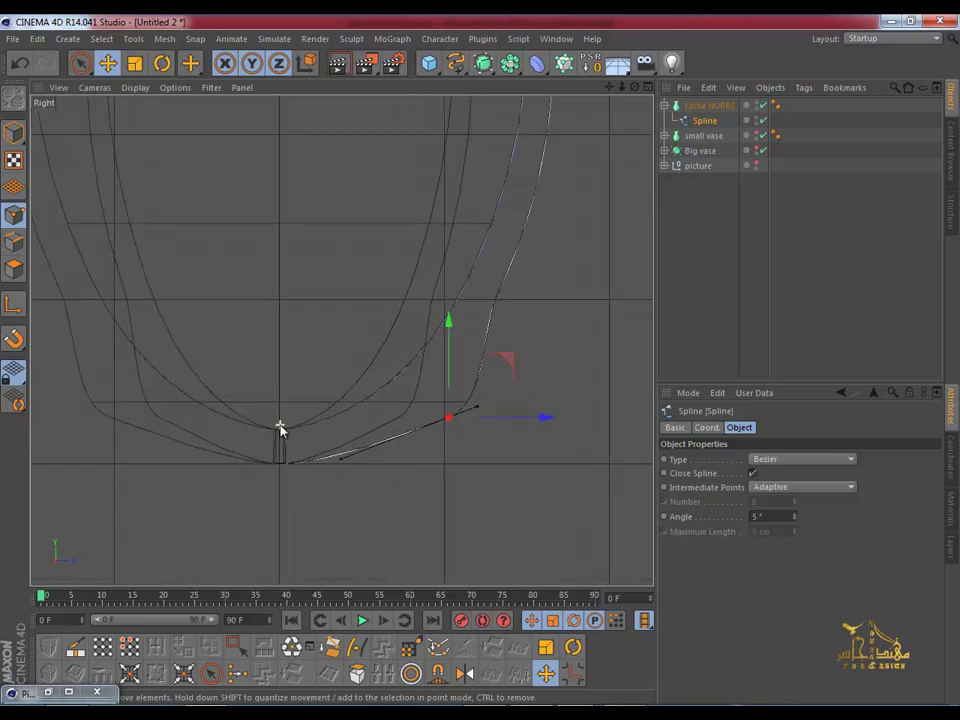
left_click(274, 432)
mouse_move(318, 435)
left_mouse_down()
mouse_move(318, 467)
mouse_move(328, 467)
left_mouse_up()
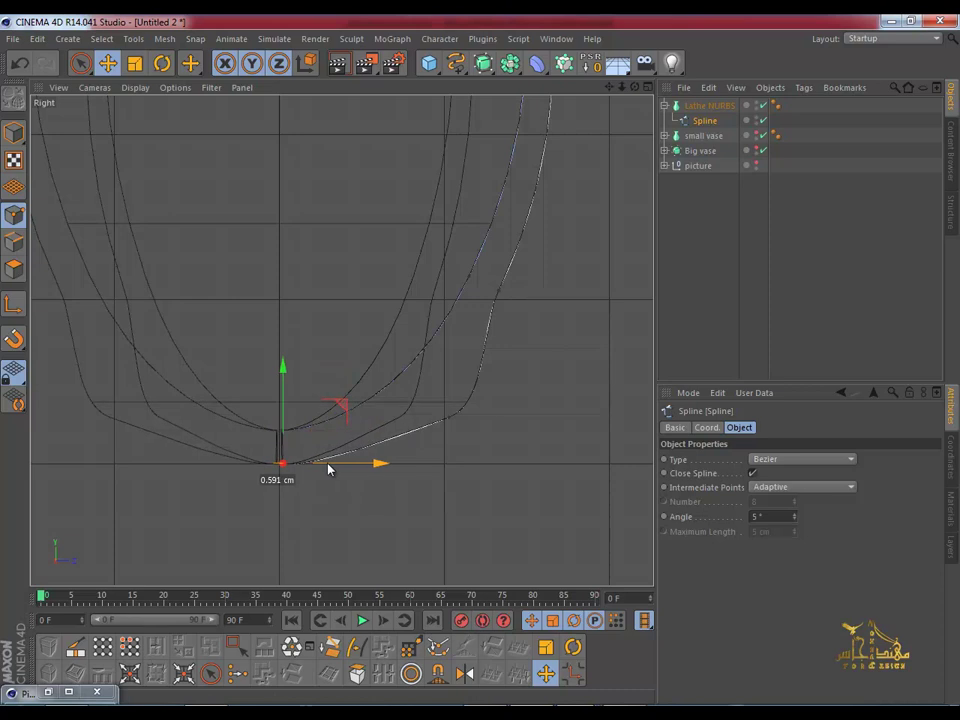
Step: Set the bottom profile points' Z to 0 and pull the next point inward to match the reference
left_click(950, 462)
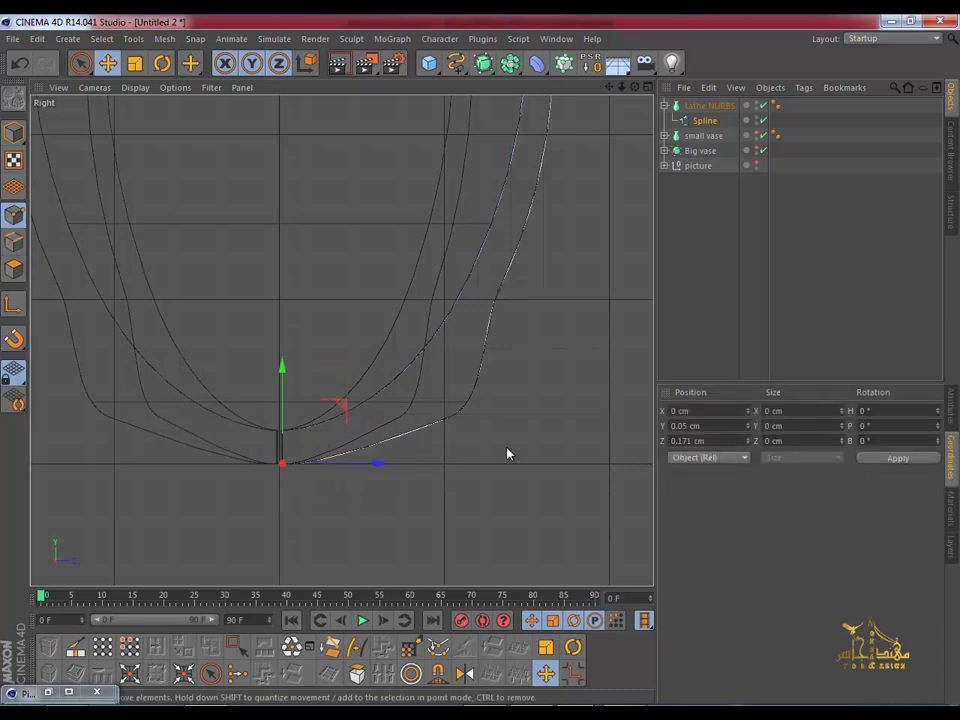
type("0")
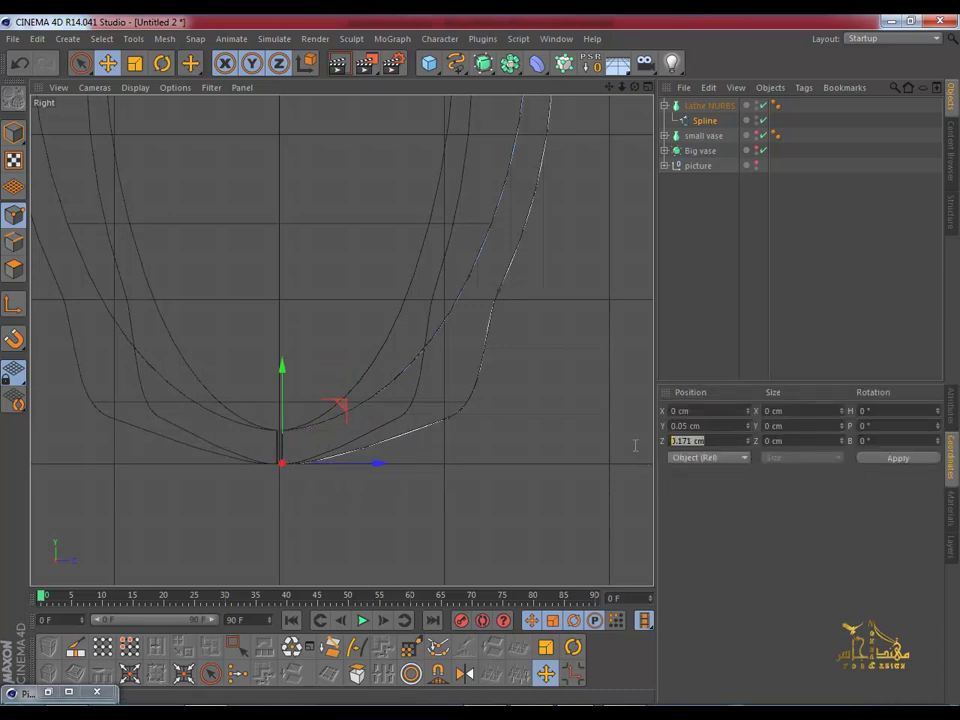
key("Return")
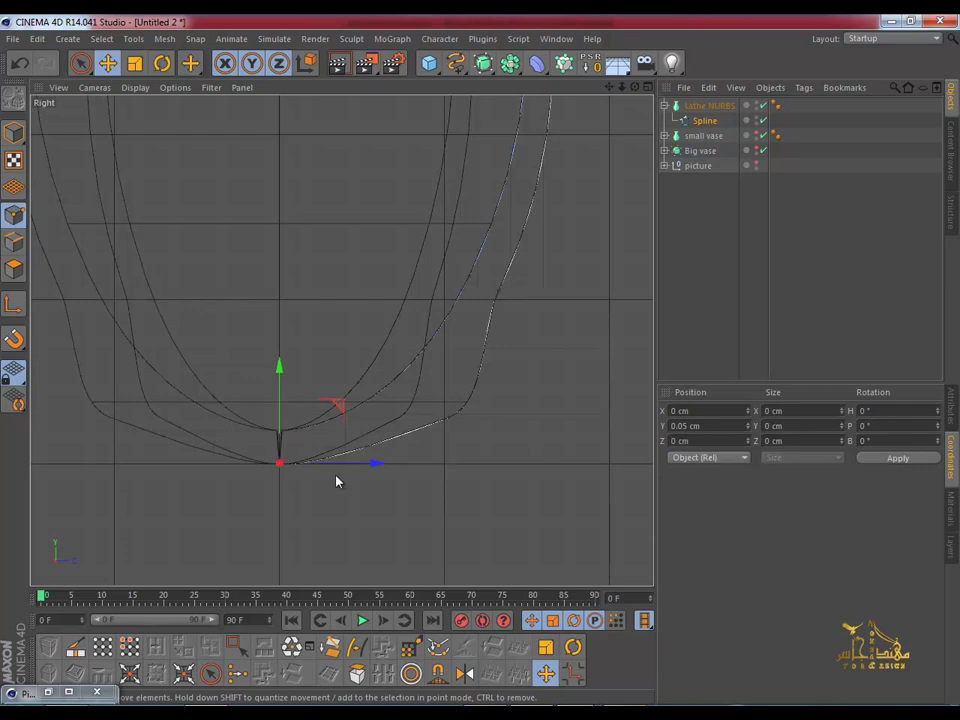
left_click(284, 431)
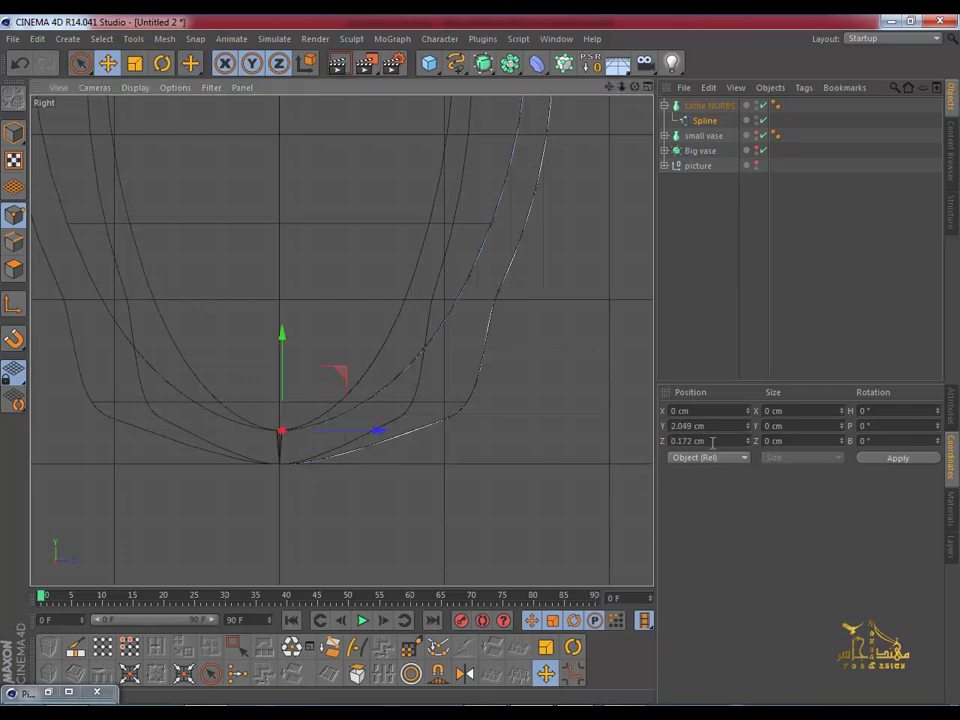
type("0")
key("Return")
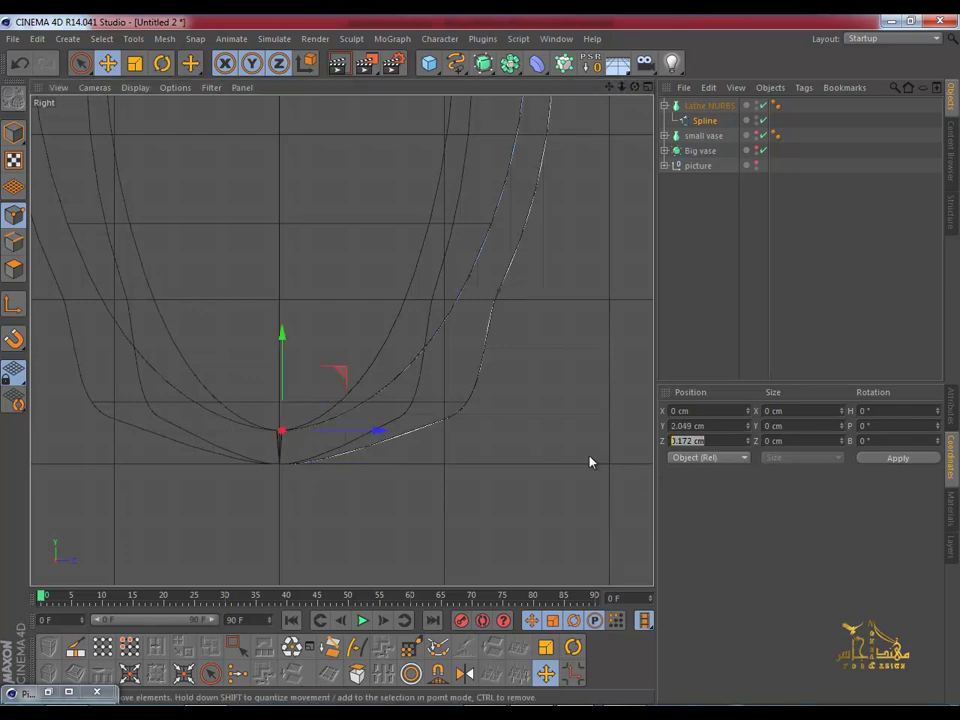
left_click(449, 415)
mouse_move(521, 418)
left_mouse_down()
mouse_move(454, 398)
mouse_move(461, 409)
left_mouse_up()
Step: Set the profile point to Hard, then Soft Interpolation, and adjust its tangent to follow the reference curve
right_click(434, 419)
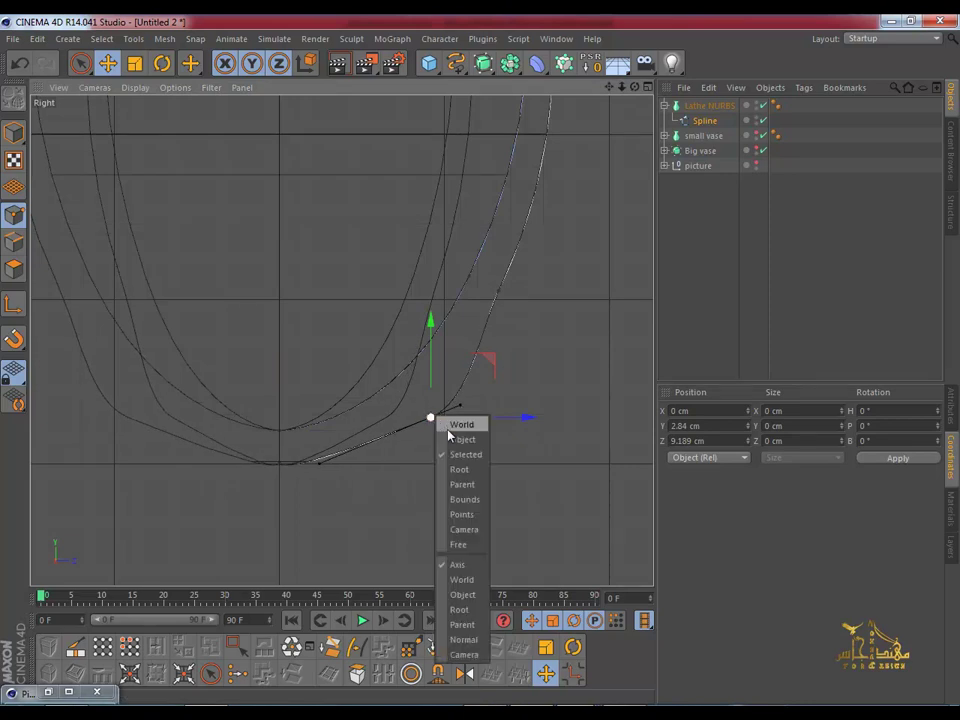
left_click(413, 403)
right_click(424, 408)
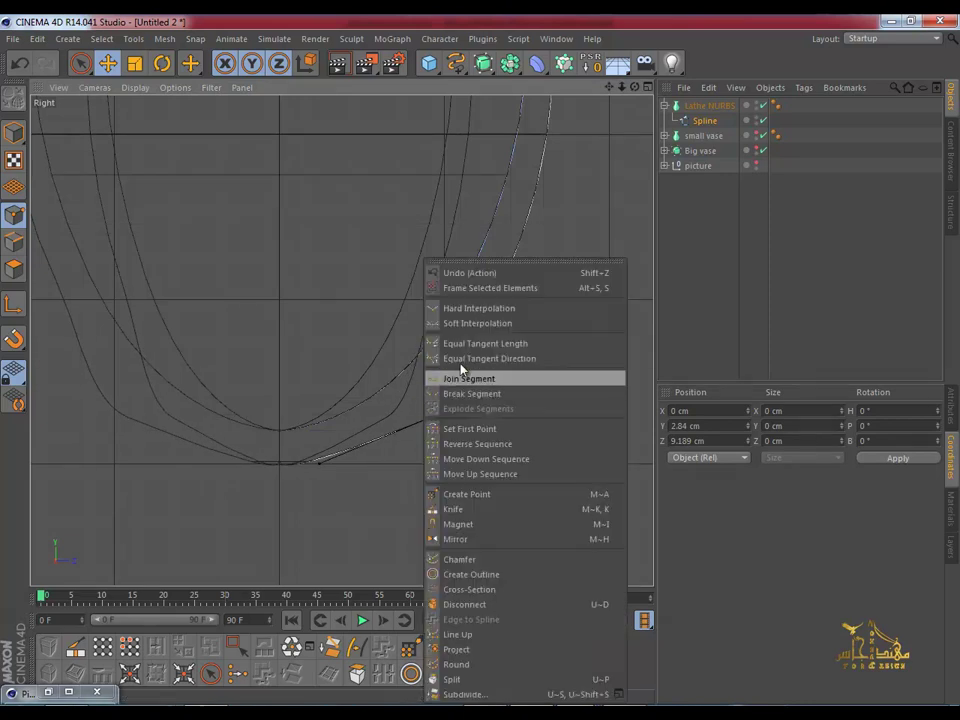
left_click(437, 307)
left_click_drag(488, 364, 489, 353)
right_click(445, 397)
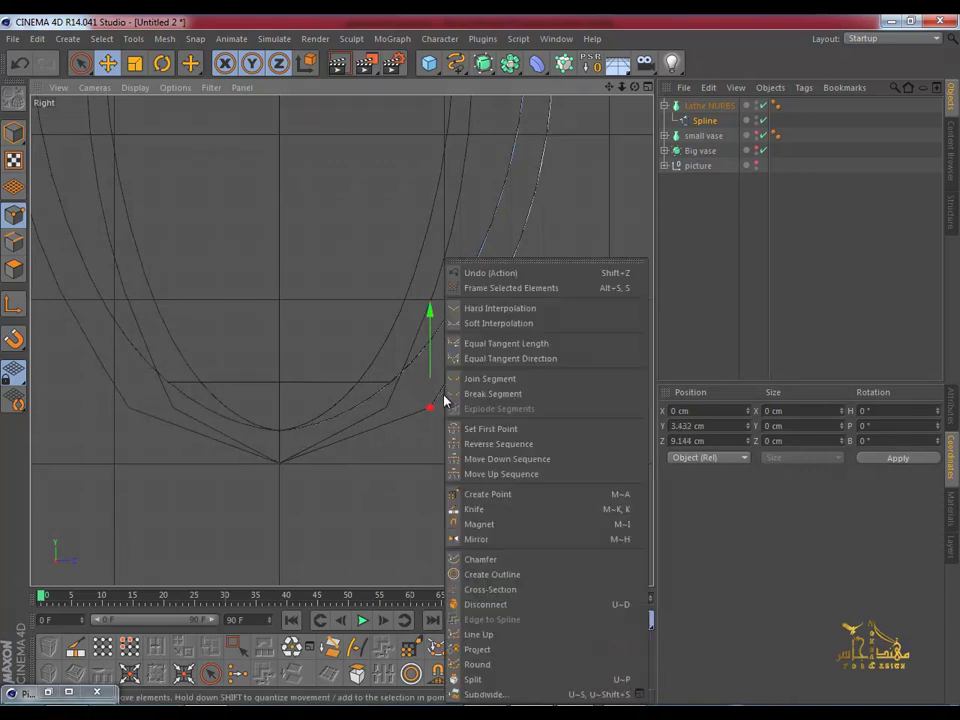
left_click(493, 321)
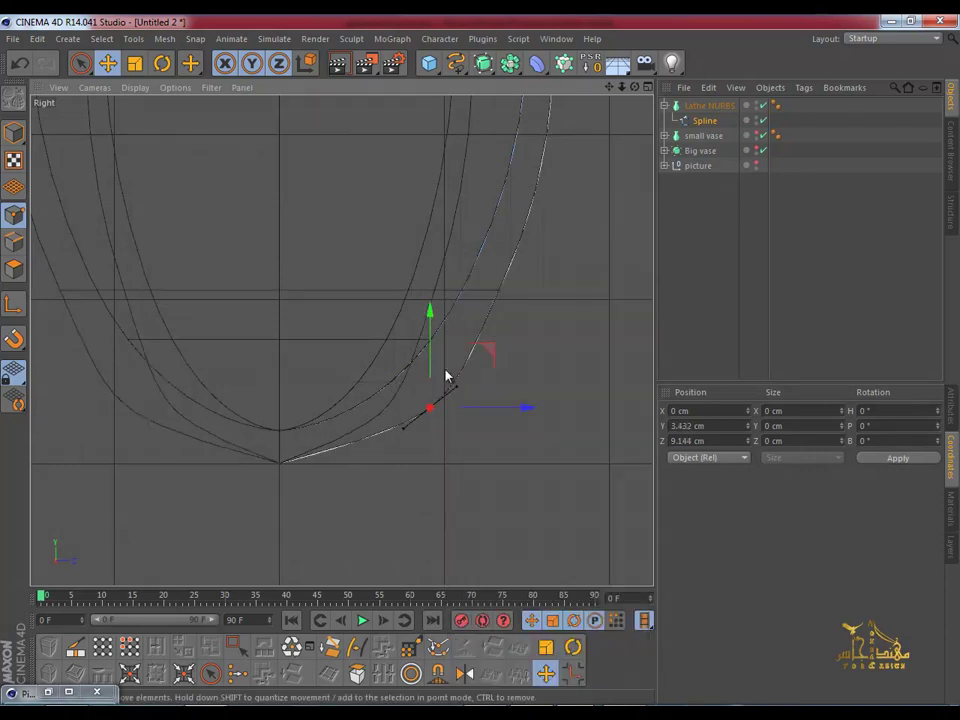
left_click_drag(455, 390, 478, 385)
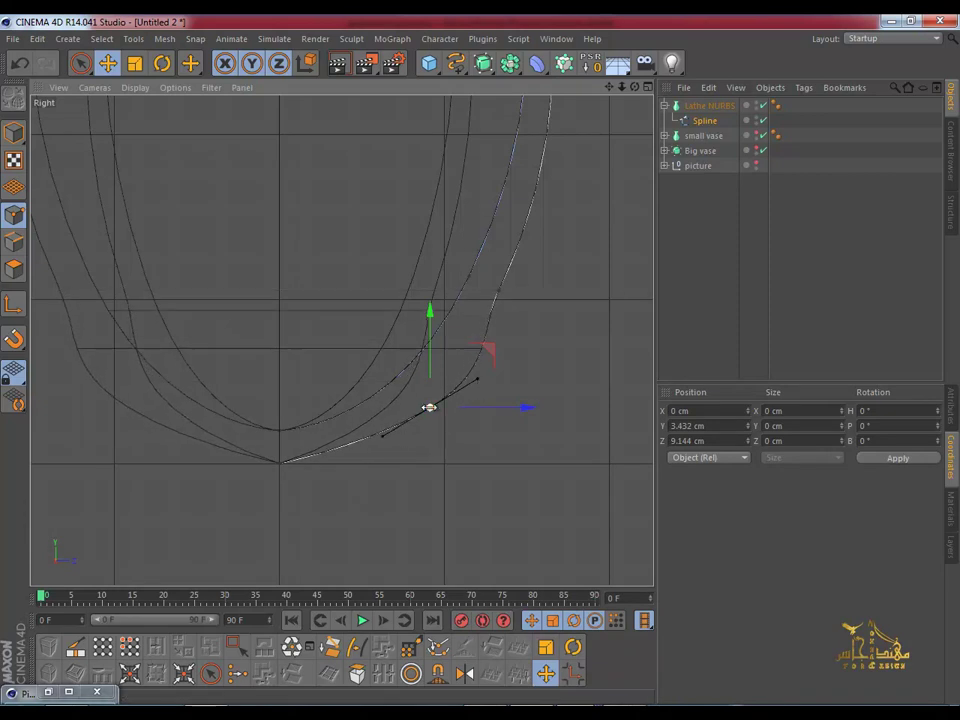
left_click_drag(478, 385, 464, 376)
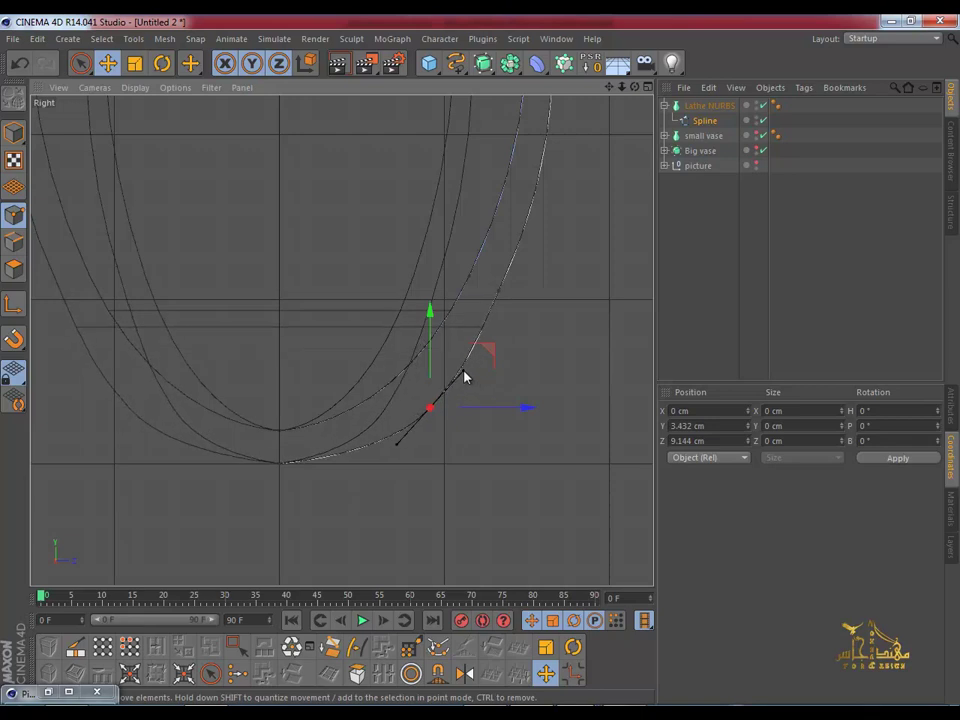
Step: Lower the base point to Y 0.2 cm and shorten its tangent to flatten the base
left_click(387, 440)
mouse_move(388, 366)
left_mouse_down()
mouse_move(367, 459)
mouse_move(336, 465)
left_mouse_up()
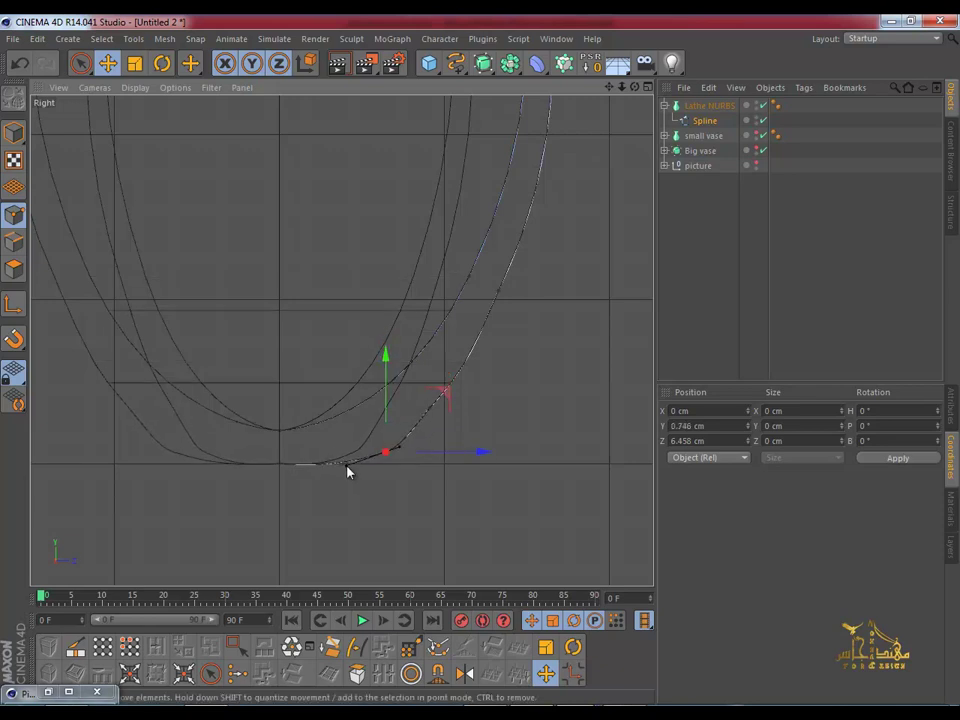
mouse_move(386, 356)
left_mouse_down()
mouse_move(351, 459)
mouse_move(324, 465)
left_mouse_up()
left_click_drag(409, 465, 397, 465)
Step: Give the rim profile point Soft Interpolation in the Perspective view
middle_click(418, 418)
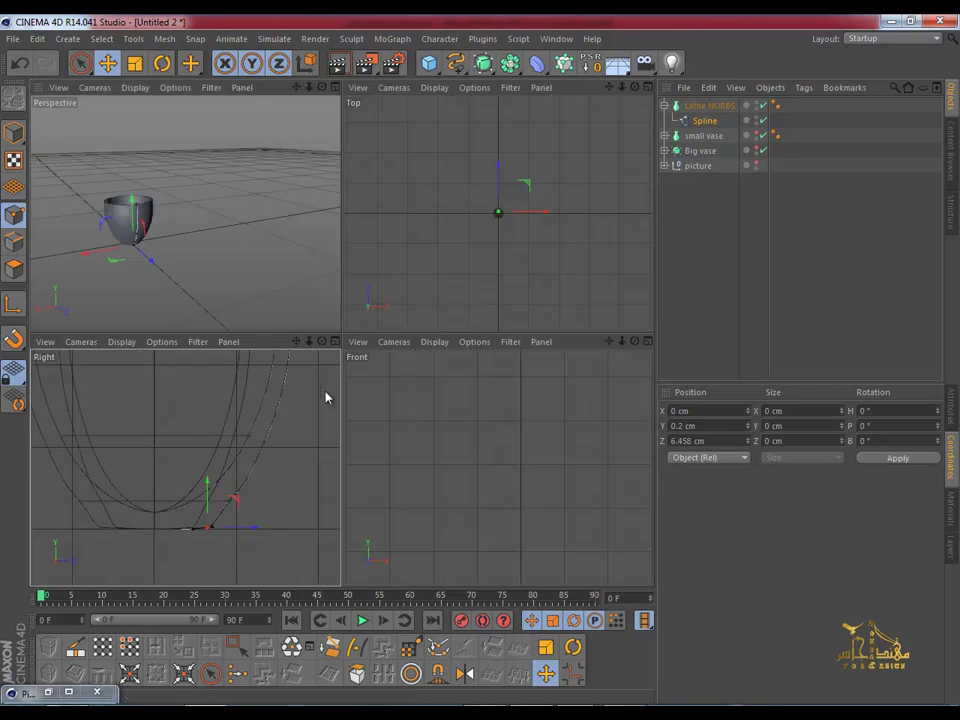
middle_click(289, 317)
mouse_move(289, 317)
left_mouse_down("alt")
mouse_move(319, 394)
mouse_move(332, 566)
mouse_move(227, 358)
mouse_move(444, 204)
mouse_move(435, 470)
mouse_move(210, 375)
mouse_move(375, 366)
mouse_move(521, 448)
left_mouse_up("alt")
scroll(212, 321, "up", 3)
scroll(240, 306, "up", 3)
scroll(512, 414, "up", 3)
scroll(396, 389, "up", 3)
mouse_move(396, 389)
left_mouse_down("alt")
mouse_move(549, 407)
mouse_move(542, 360)
mouse_move(588, 335)
mouse_move(593, 353)
mouse_move(527, 333)
left_mouse_up("alt")
left_click(549, 342)
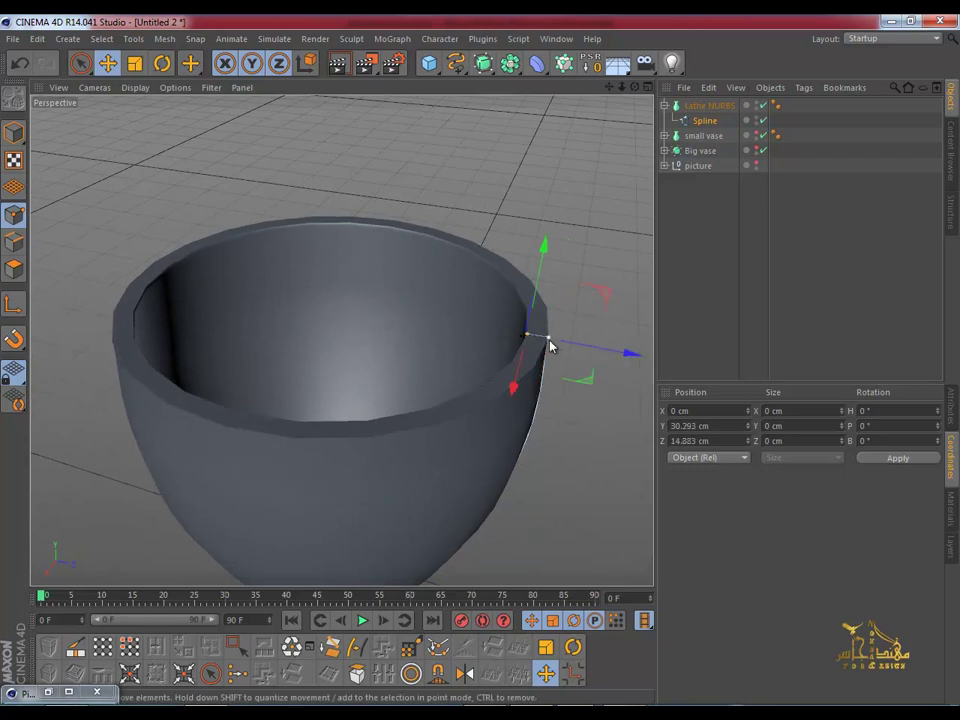
right_click(549, 343)
left_click(643, 323)
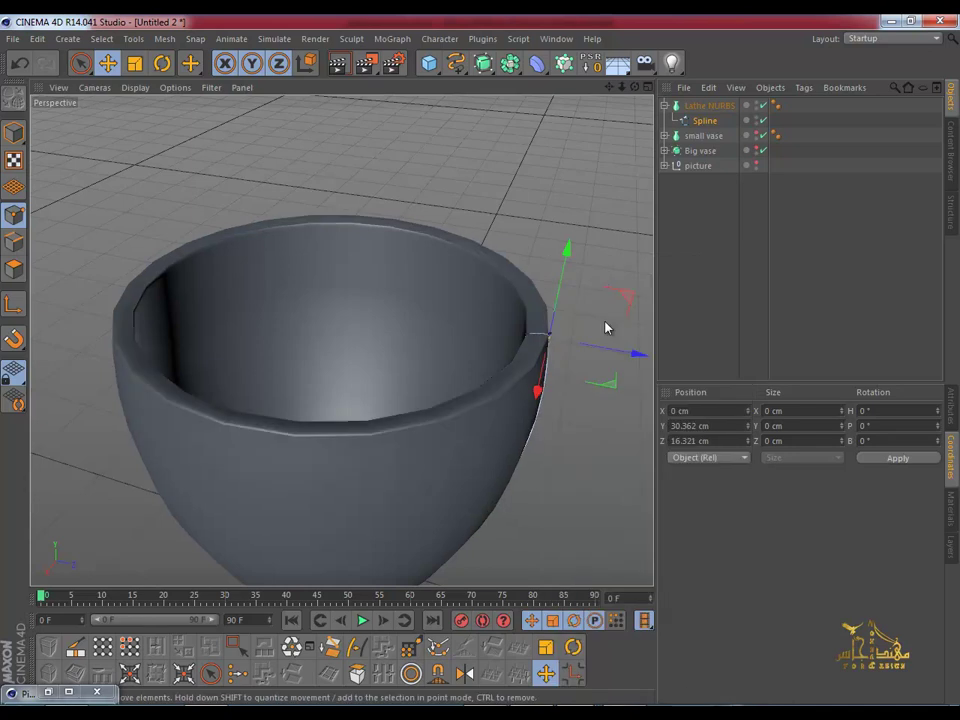
Step: Reshape the upper silhouette by pulling the tangent of a point near the rim
mouse_move(568, 345)
left_mouse_down("alt")
mouse_move(624, 340)
mouse_move(512, 319)
mouse_move(489, 469)
mouse_move(528, 436)
left_mouse_up("alt")
middle_click(505, 421)
middle_click(271, 447)
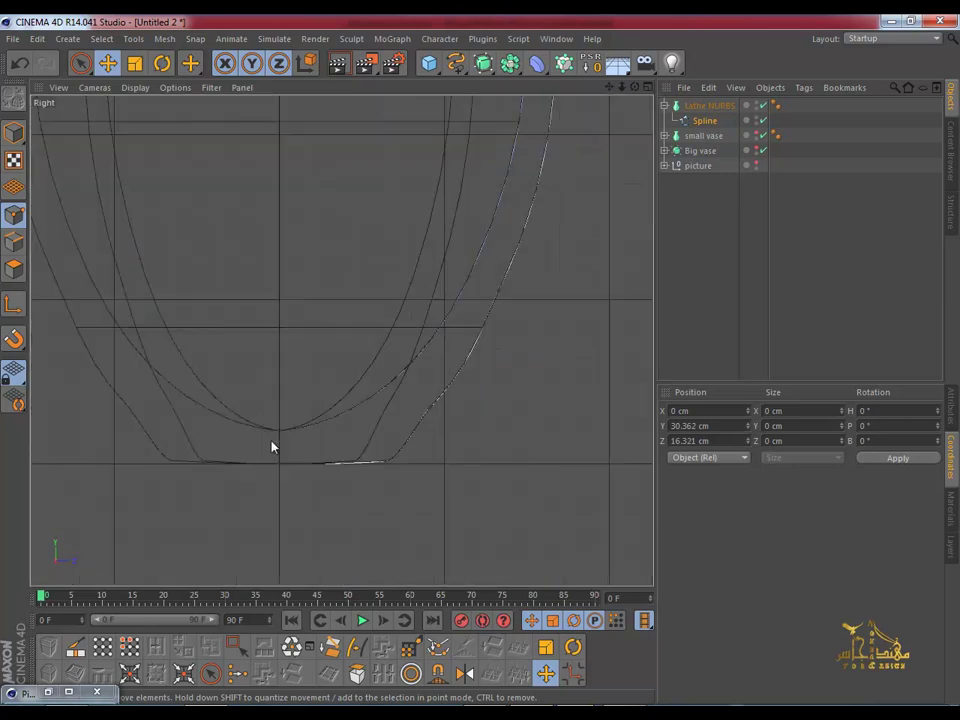
scroll(393, 340, "down", 2)
scroll(395, 350, "down", 2)
middle_click_drag(395, 350, 347, 432)
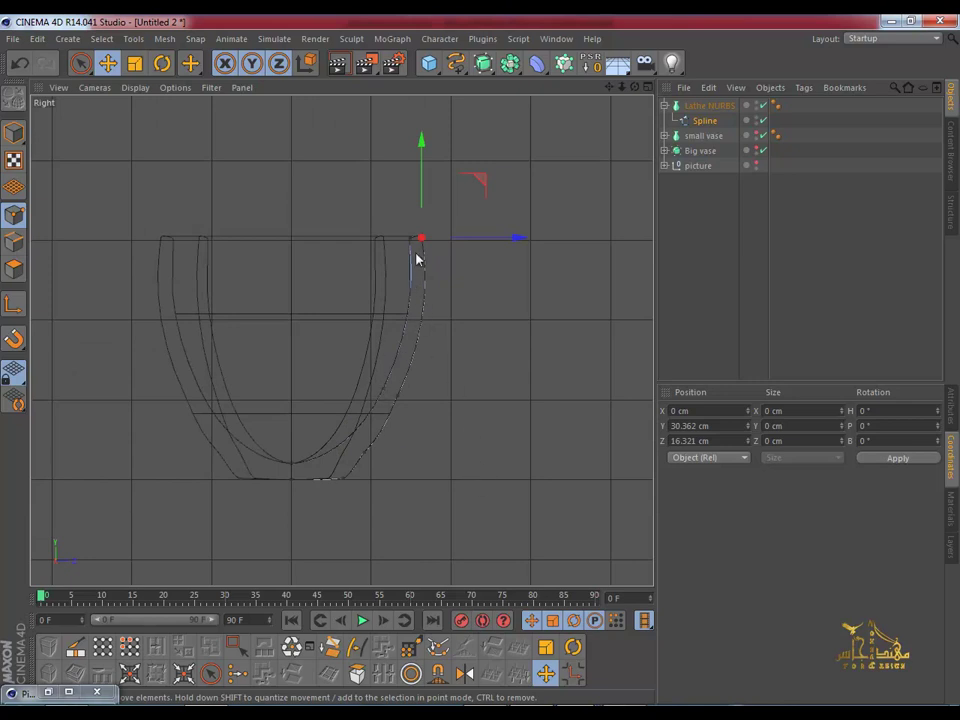
middle_click(362, 258)
middle_click(289, 229)
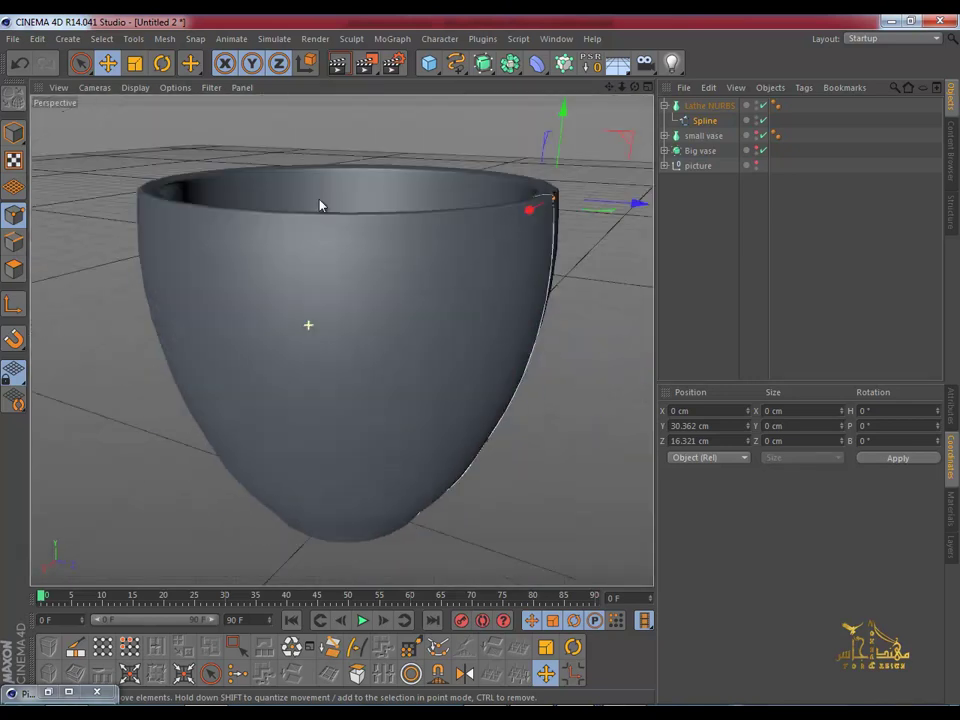
mouse_move(323, 212)
left_mouse_down("alt")
mouse_move(313, 206)
mouse_move(403, 364)
mouse_move(435, 300)
mouse_move(459, 316)
mouse_move(477, 425)
mouse_move(525, 437)
mouse_move(508, 418)
mouse_move(516, 422)
left_mouse_up("alt")
left_click(477, 425)
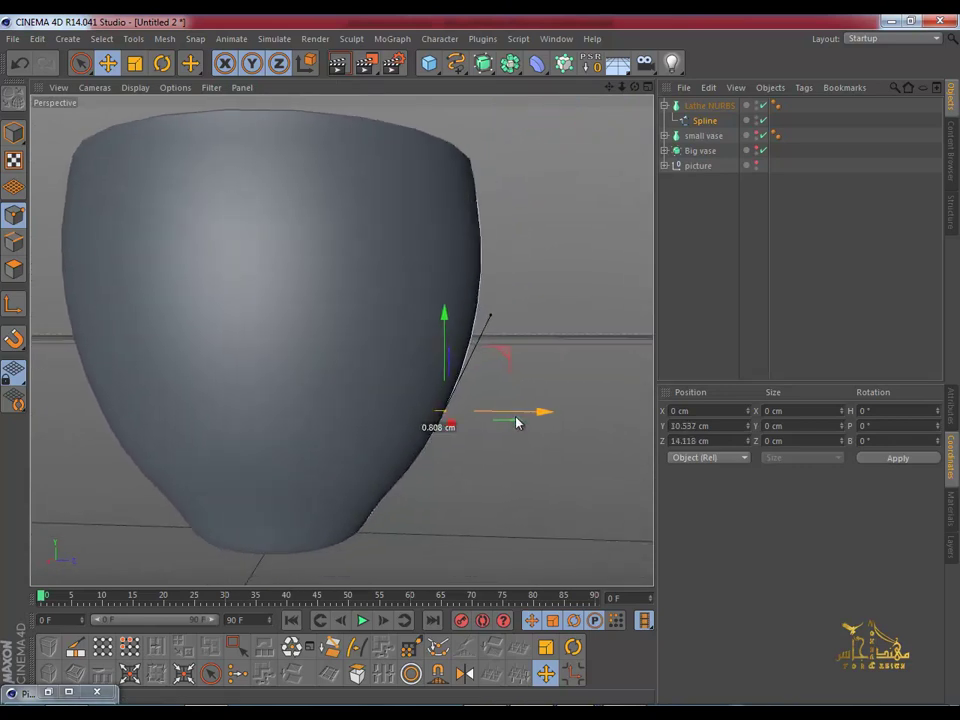
left_click_drag(491, 318, 486, 341)
Step: Push the bottom profile point outward to refine the base curvature
left_click(373, 515)
mouse_move(373, 515)
left_mouse_down("alt")
mouse_move(392, 497)
mouse_move(373, 422)
mouse_move(407, 349)
mouse_move(419, 438)
mouse_move(450, 489)
mouse_move(418, 398)
mouse_move(407, 393)
left_mouse_up("alt")
left_click(413, 437)
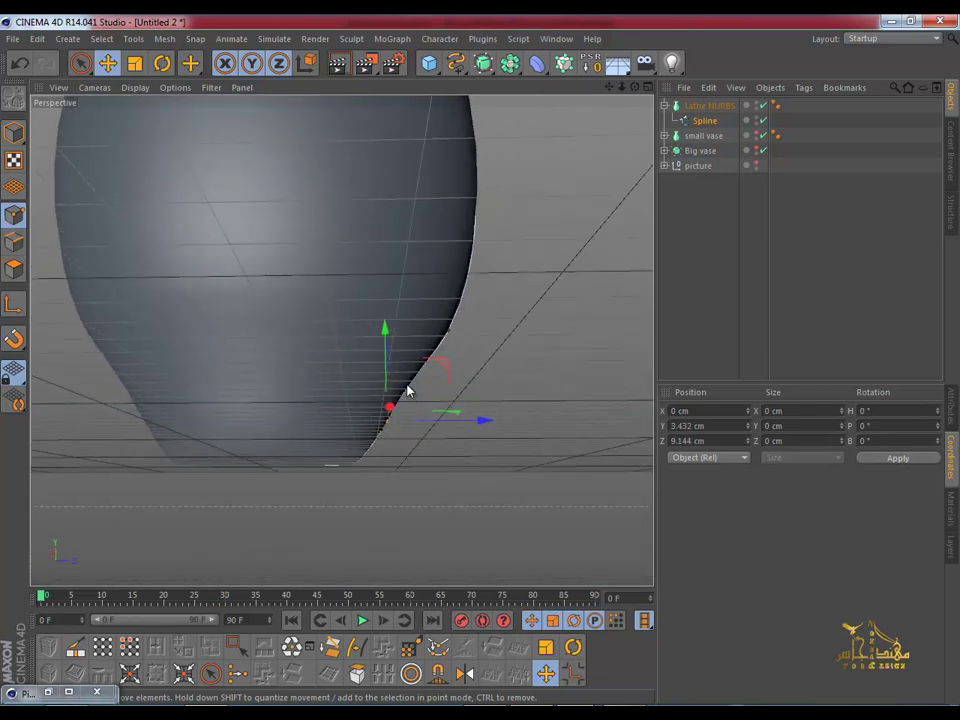
mouse_move(456, 420)
left_mouse_down()
mouse_move(455, 442)
mouse_move(426, 444)
mouse_move(249, 354)
mouse_move(58, 360)
mouse_move(399, 381)
mouse_move(281, 276)
mouse_move(310, 407)
mouse_move(338, 368)
mouse_move(364, 527)
left_mouse_up()
Step: Switch the viewport to Gouraud Shading (Lines) and select the Lathe NURBS
left_click(135, 87)
left_click(160, 126)
left_click(709, 105)
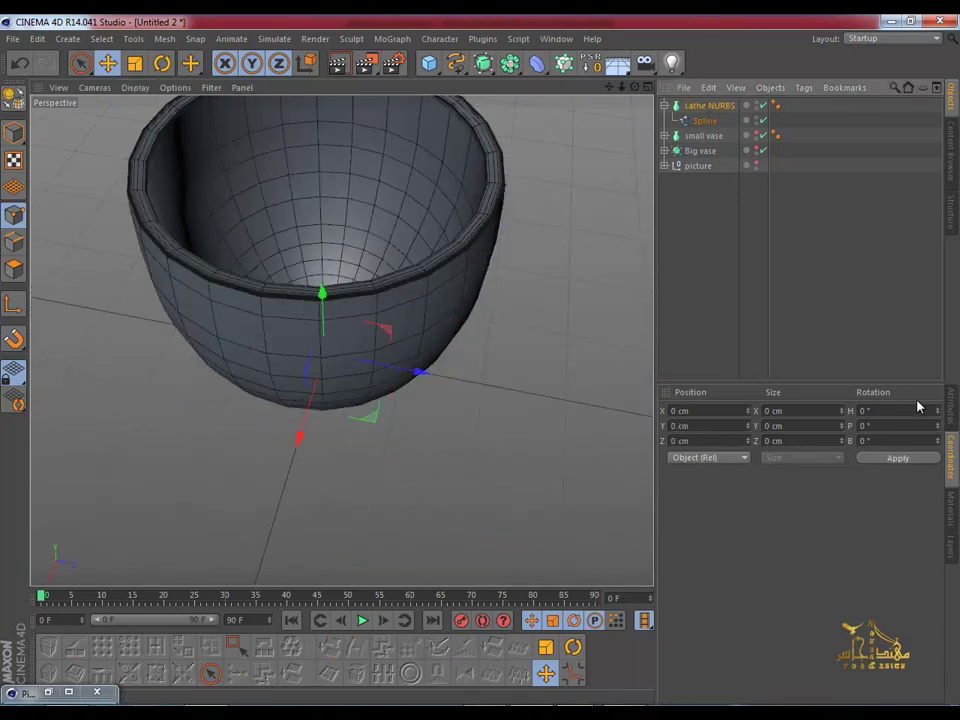
Step: Set the Lathe NURBS subdivision to 18
left_click(954, 415)
type("36")
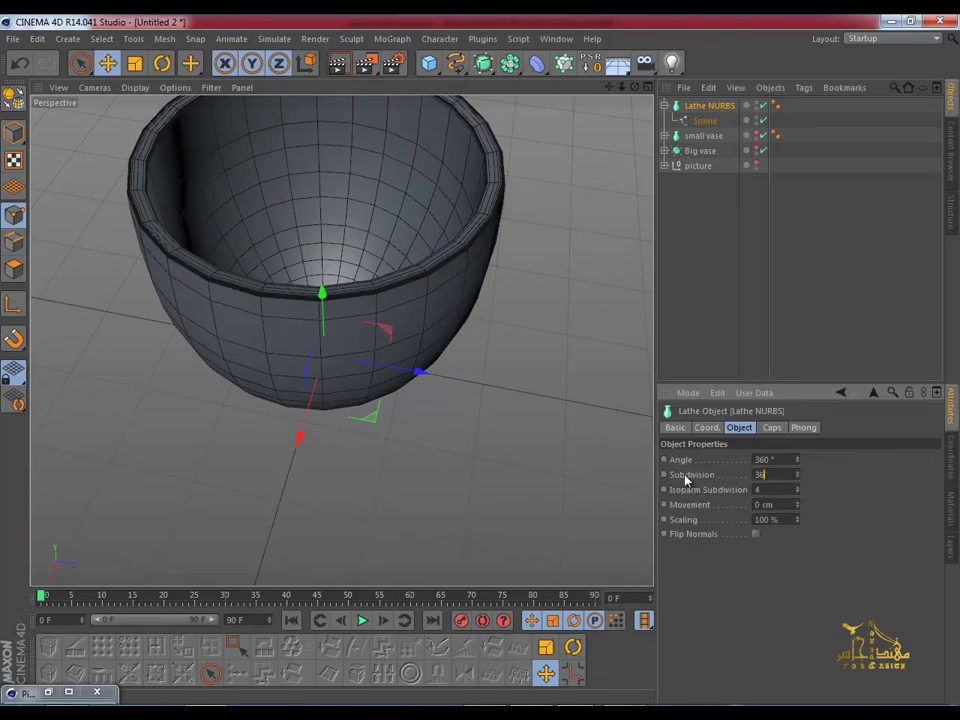
key("Return")
mouse_move(459, 255)
left_mouse_down("alt")
mouse_move(477, 325)
mouse_move(469, 231)
left_mouse_up("alt")
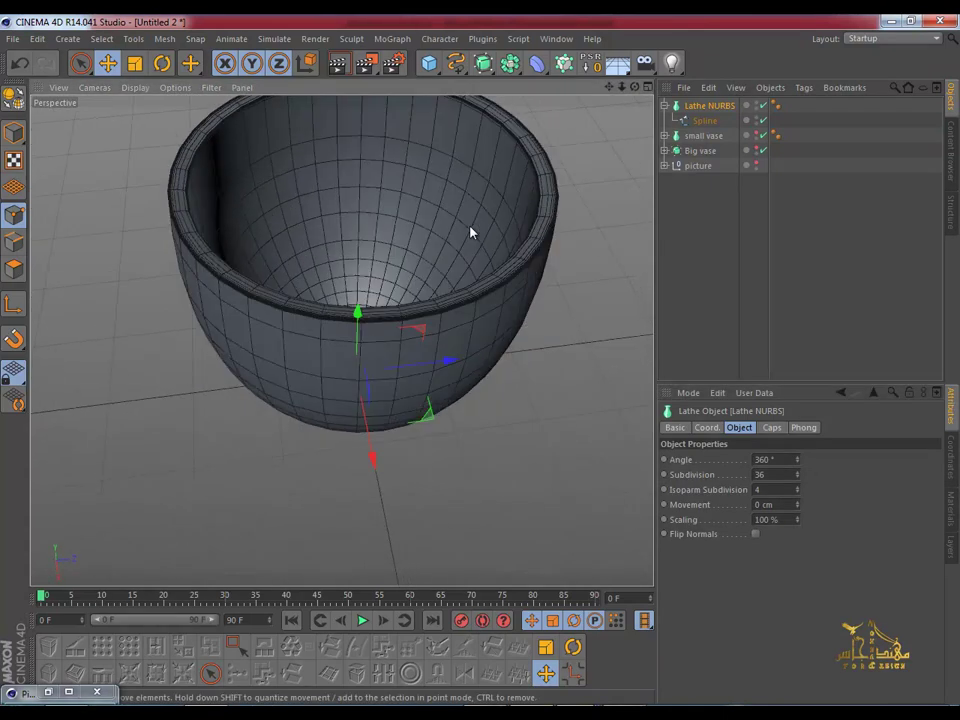
left_click(760, 475)
type("1")
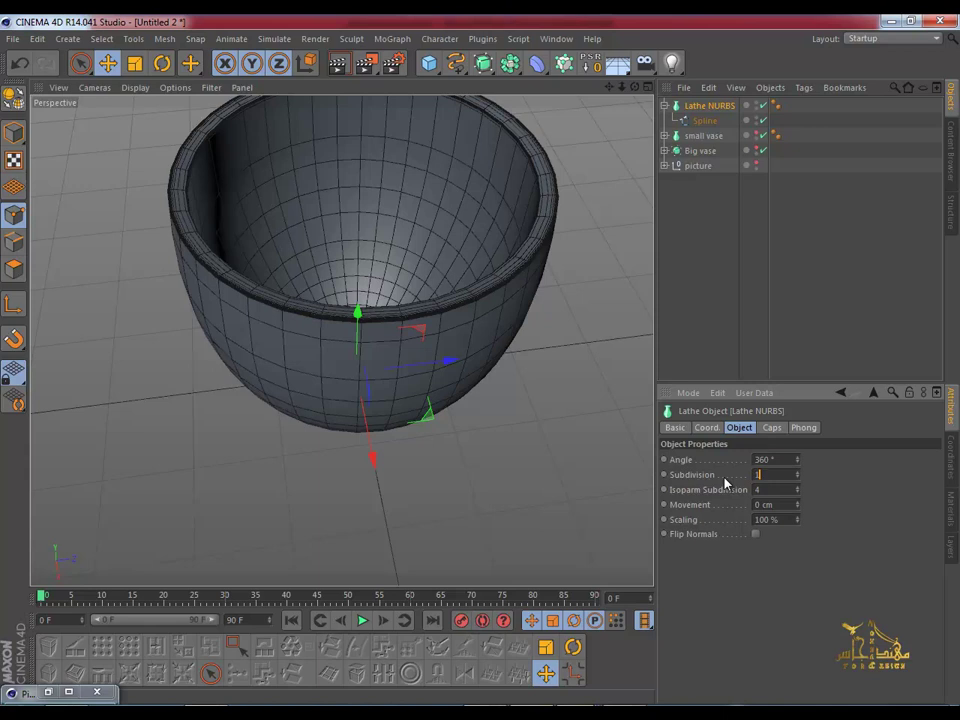
type("8")
key("Return")
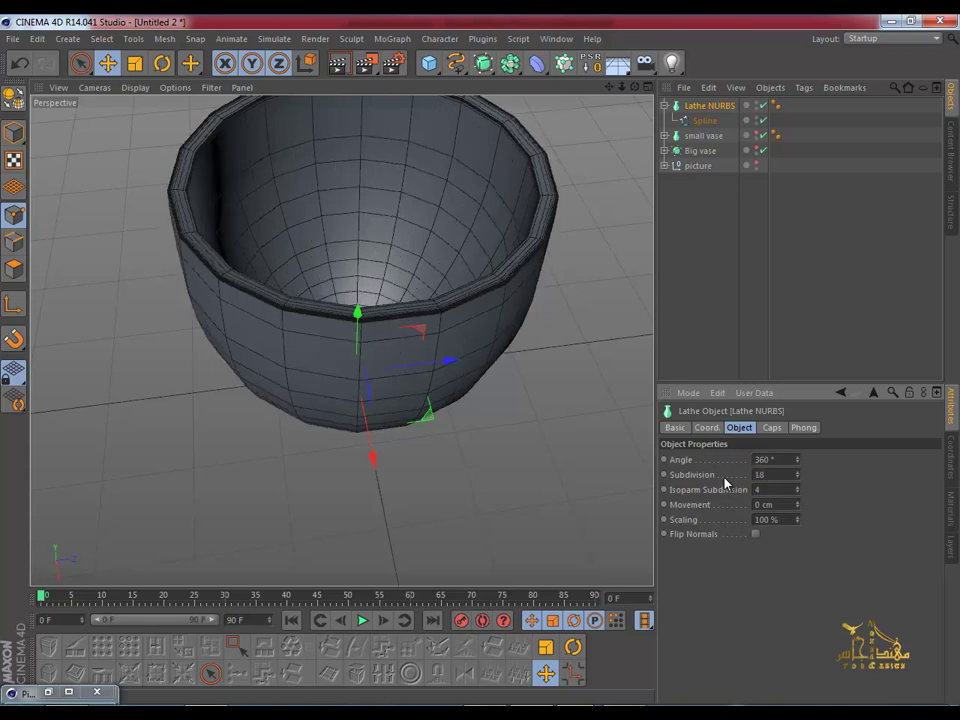
Step: Collapse the lathe hierarchy and bring up the NURBS generators list
left_click(664, 105)
mouse_move(517, 264)
left_mouse_down("alt")
mouse_move(456, 212)
mouse_move(467, 178)
mouse_move(429, 281)
left_mouse_up("alt")
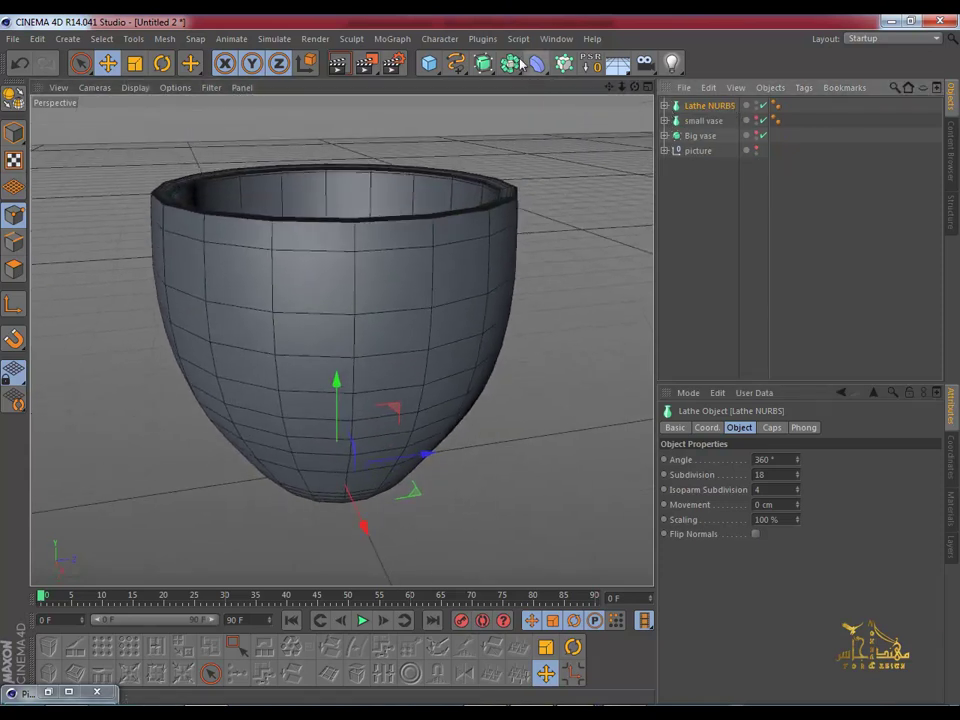
left_click(483, 63)
Step: Wrap the vase in a HyperNURBS and switch the viewport to plain Gouraud Shading
left_click(548, 85)
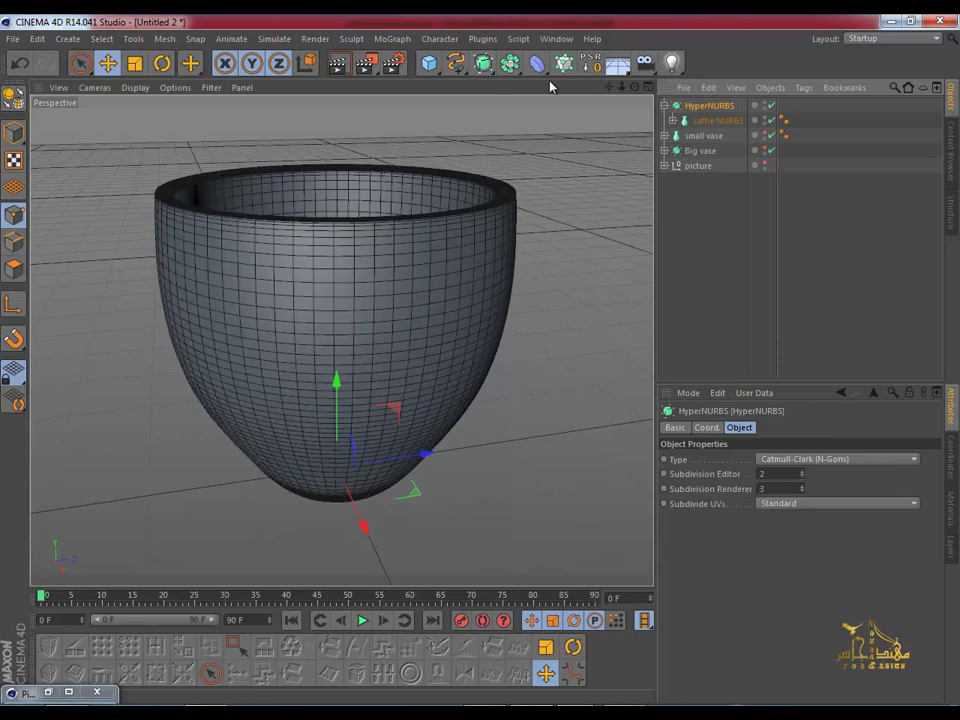
mouse_move(542, 212)
left_mouse_down("alt")
mouse_move(399, 407)
mouse_move(381, 300)
mouse_move(360, 328)
mouse_move(236, 146)
left_mouse_up("alt")
left_click(175, 87)
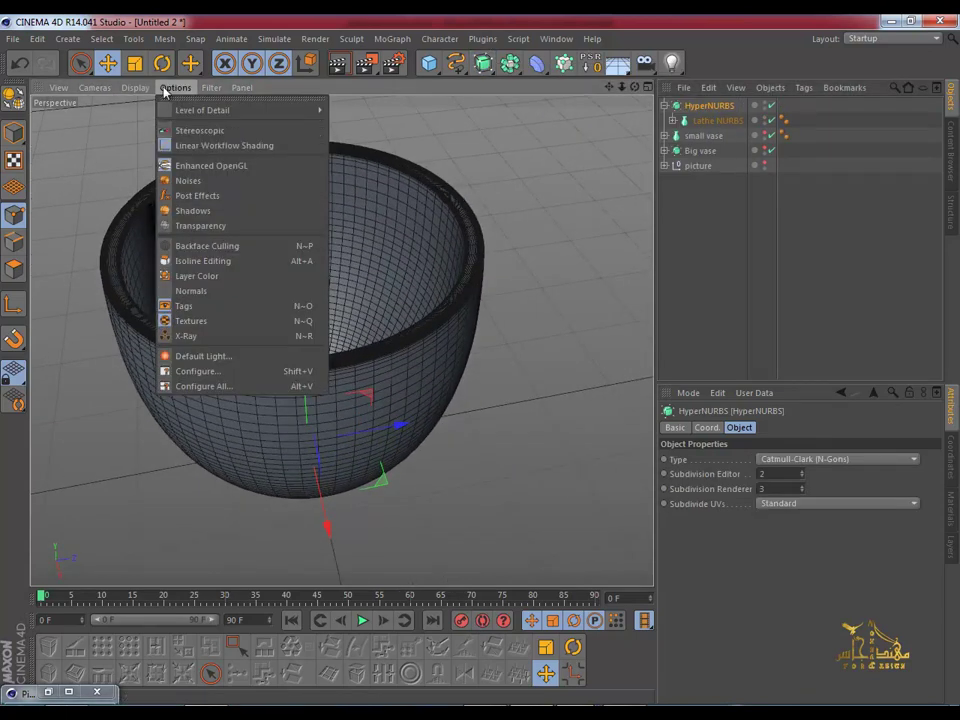
left_click(155, 107)
Step: Start renaming the HyperNURBS object in the Object Manager
mouse_move(396, 249)
left_mouse_down("alt")
mouse_move(476, 124)
mouse_move(435, 253)
mouse_move(315, 448)
mouse_move(330, 205)
left_mouse_up("alt")
double_click(702, 108)
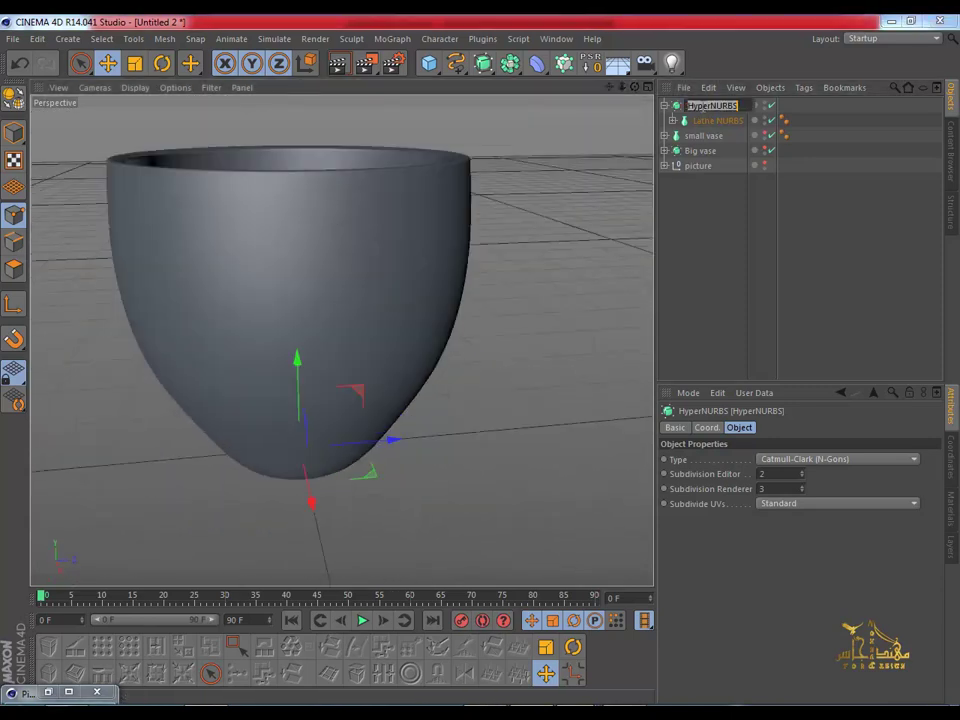
type("Glass")
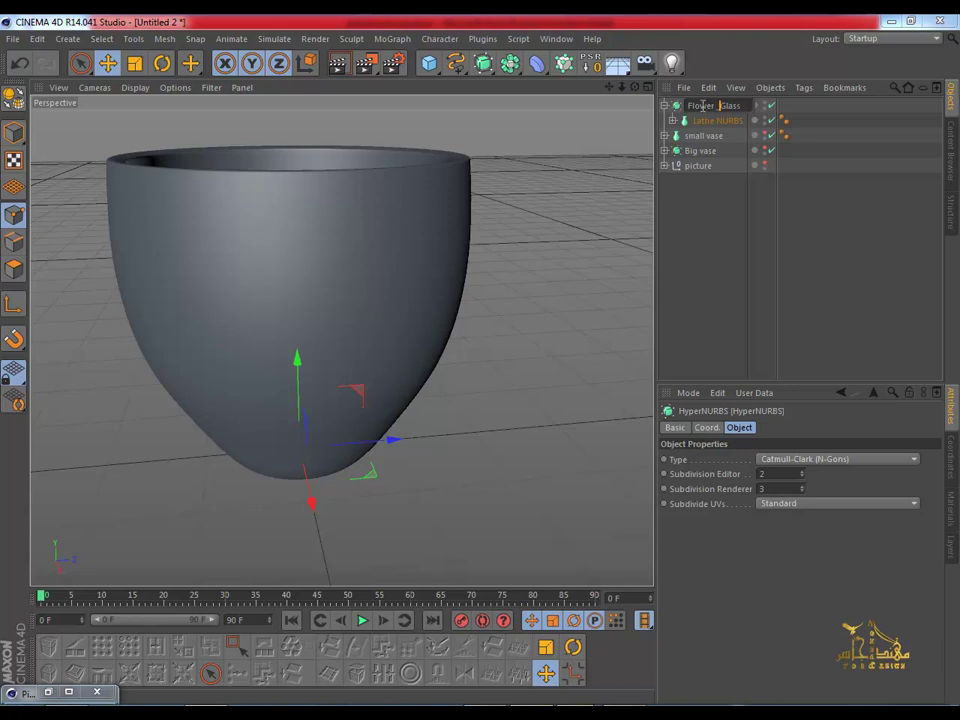
Step: Rename the HyperNURBS vase group to 'Flower _Glass'
type("_")
key("Return")
scroll(268, 240, "down", 2)
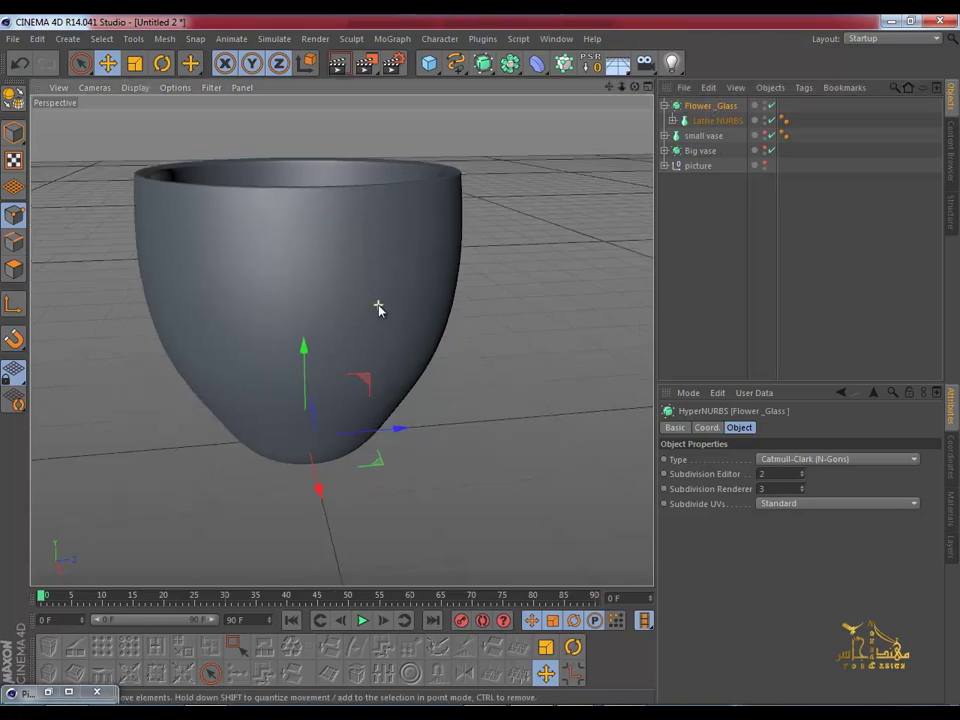
scroll(379, 306, "down", 2)
middle_click_drag(379, 321, 335, 313, "alt")
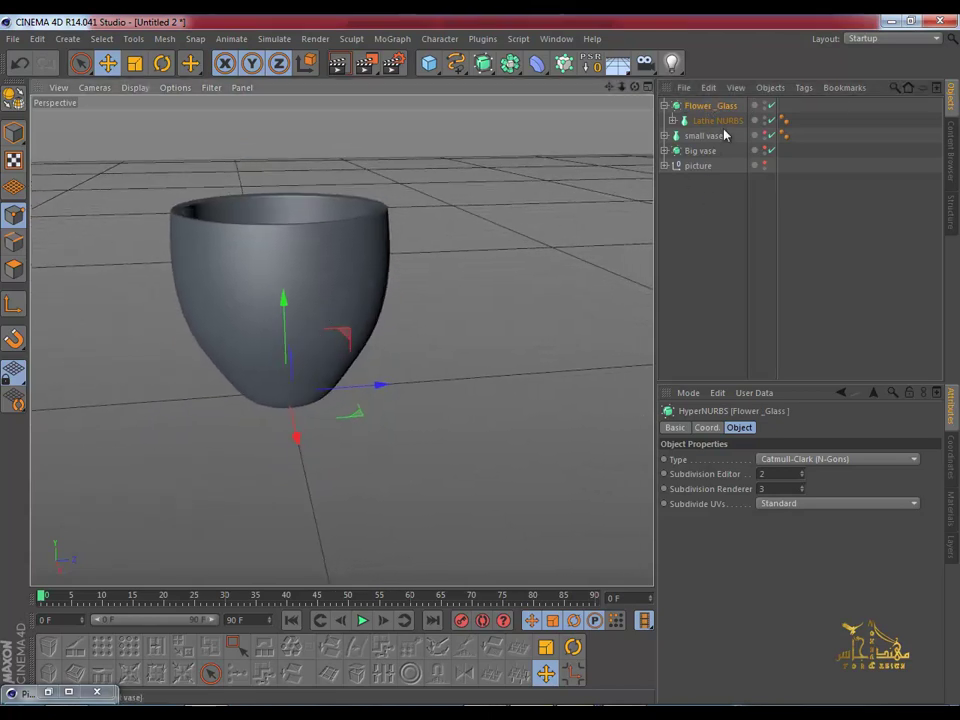
Step: Select all five scene objects and copy them with Edit > Copy
left_click_drag(700, 213, 677, 106)
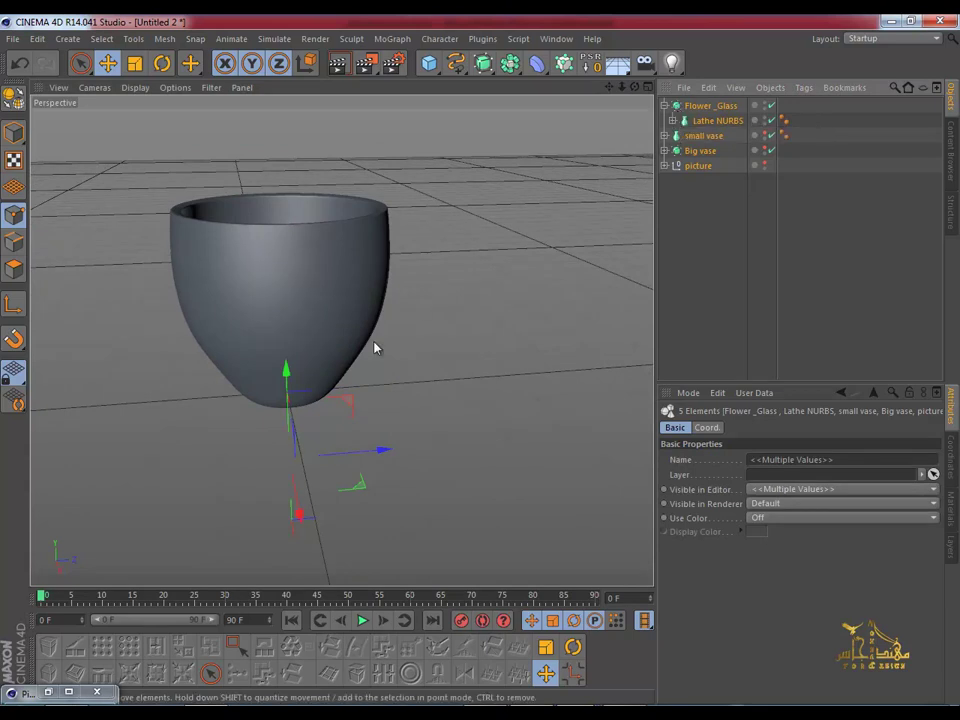
left_click(707, 88)
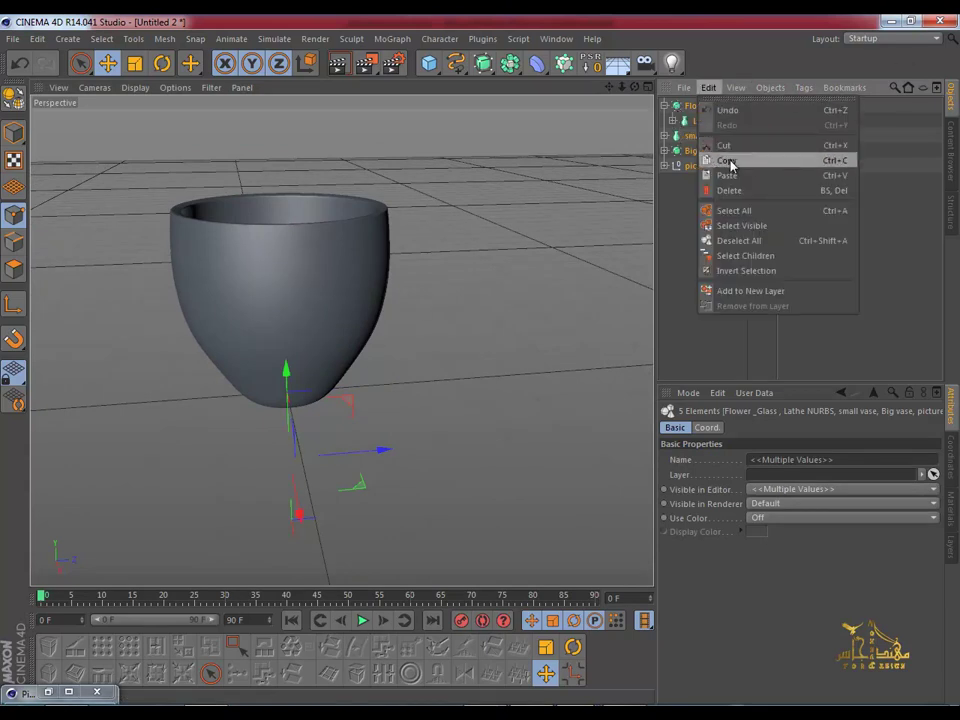
left_click(729, 161)
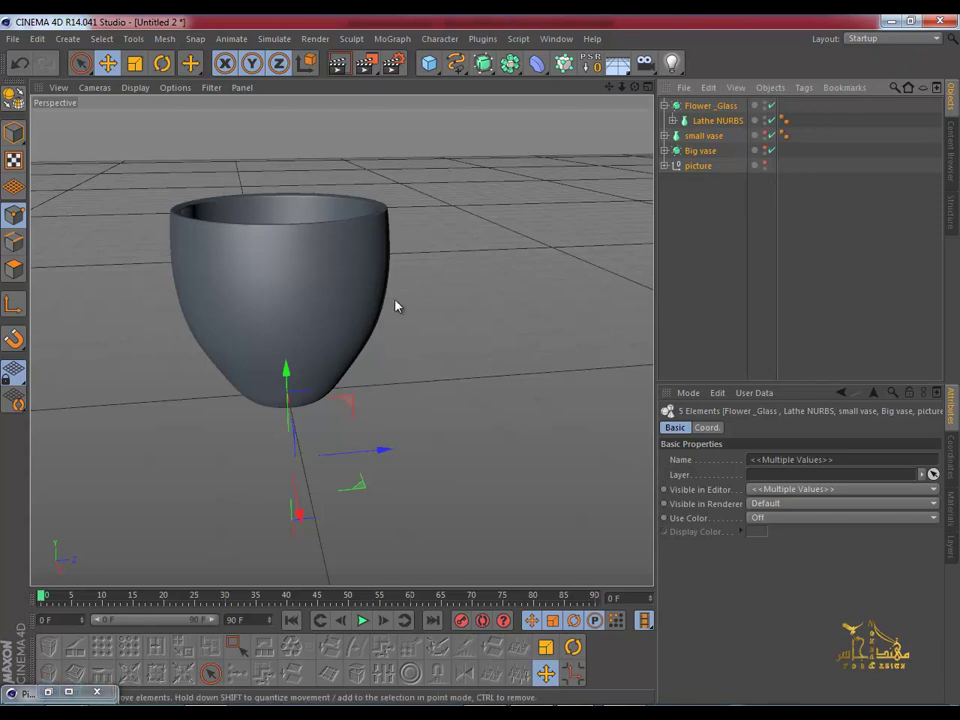
key("v")
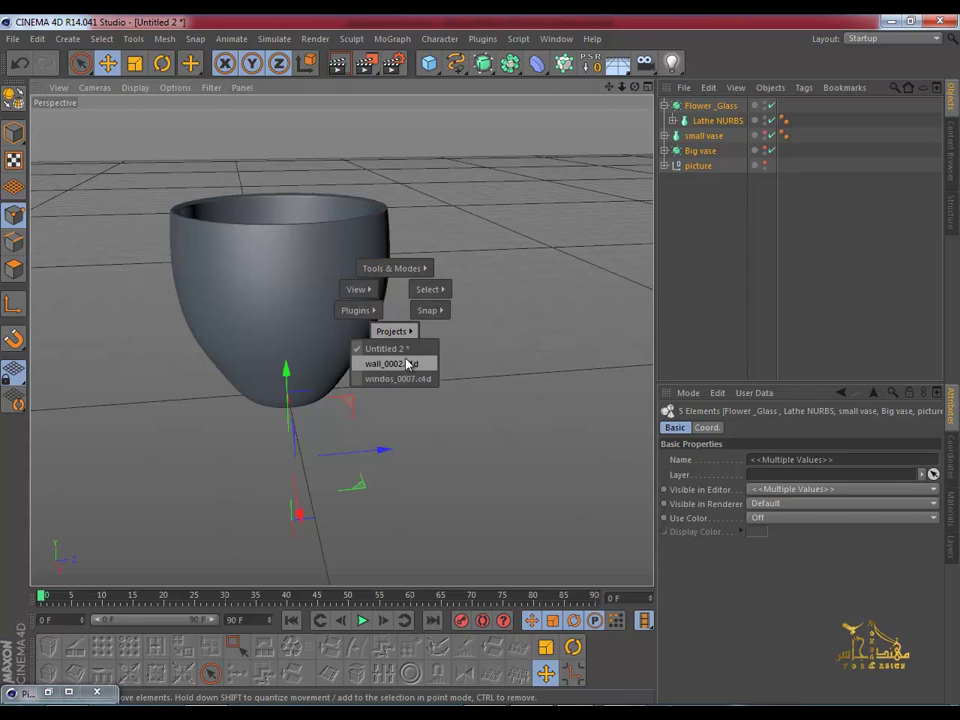
Step: Paste the copied vases and picture into wall_0002.c4d and collapse Flower_Glass
left_click(406, 365)
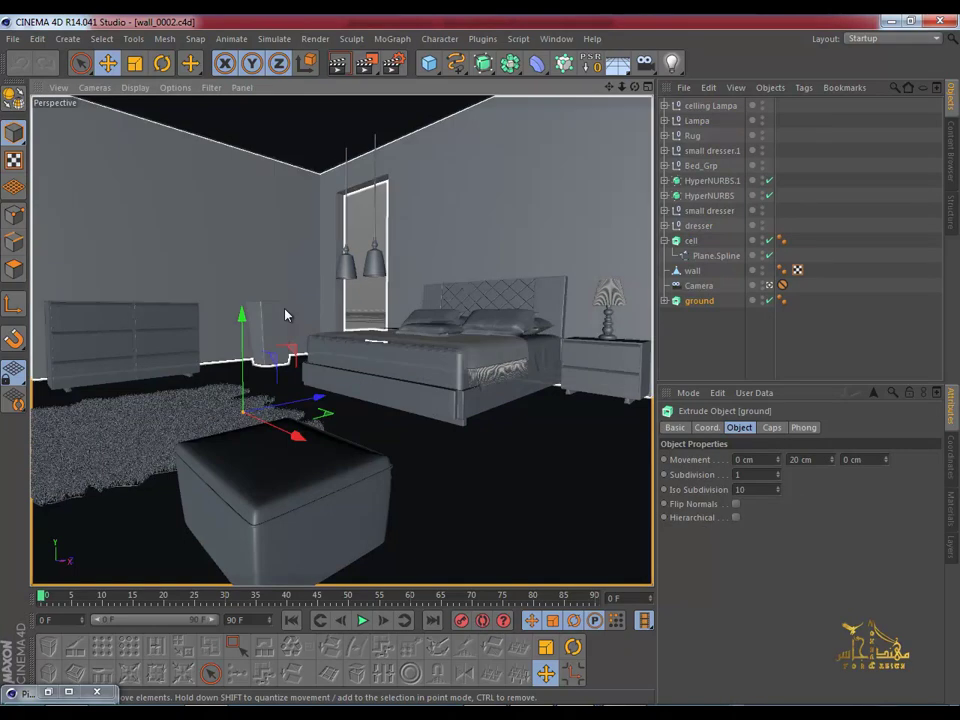
key("ctrl+v")
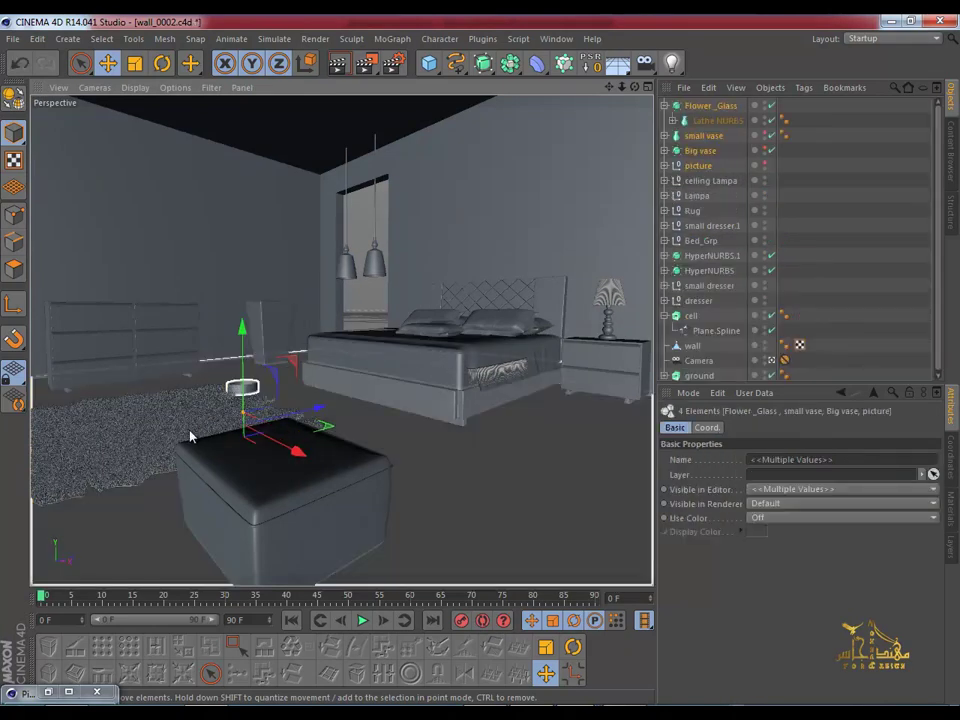
left_click(664, 106)
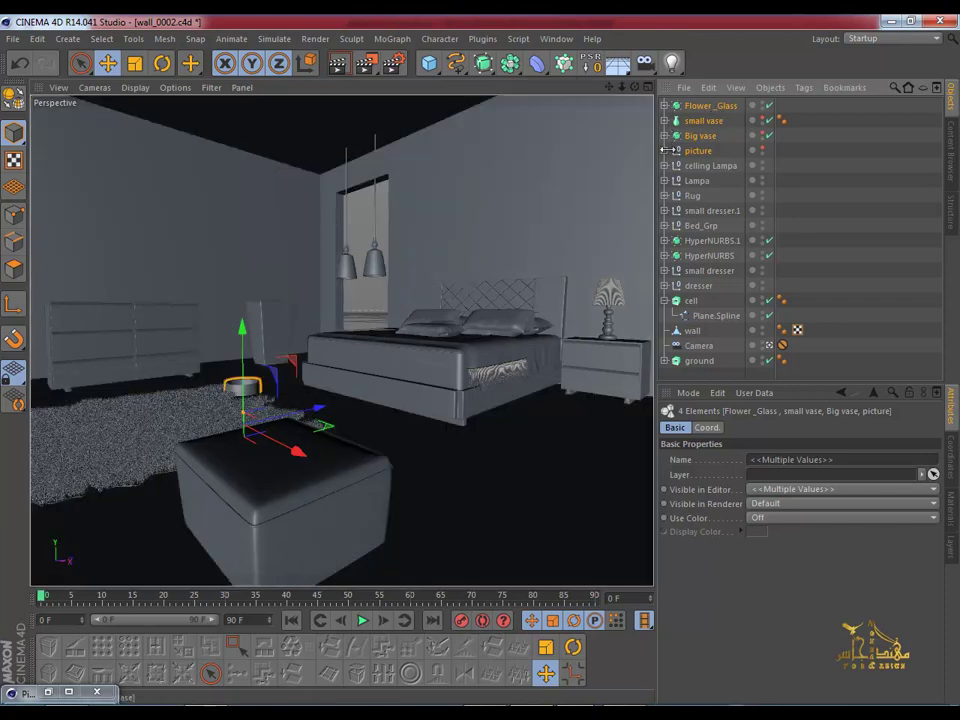
Step: Select the picture object and lift it up off the floor
left_click(763, 120)
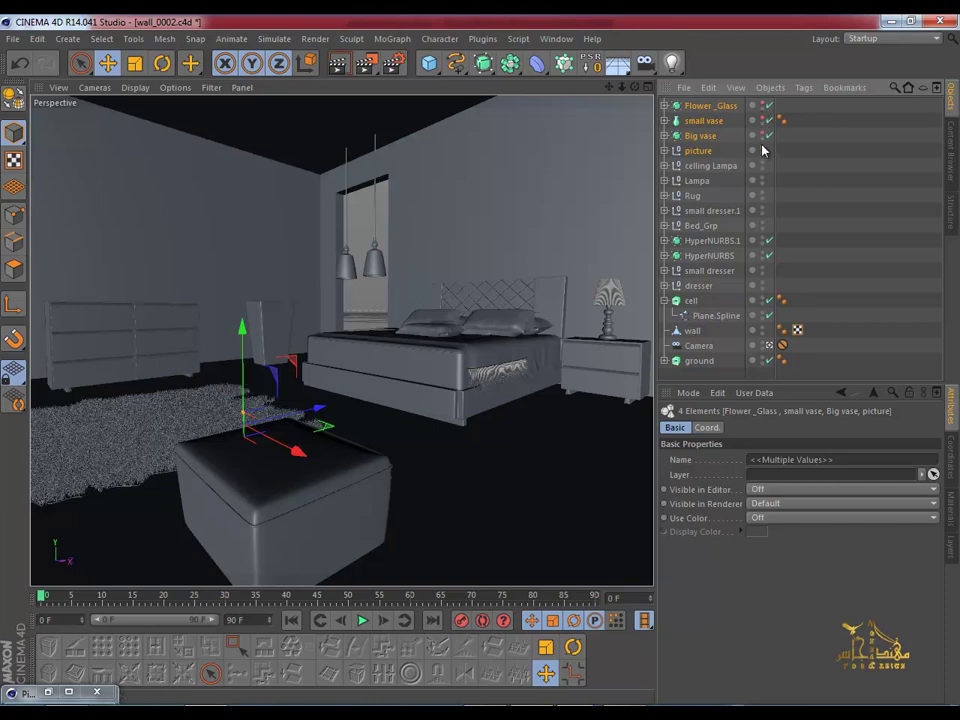
left_click(763, 150)
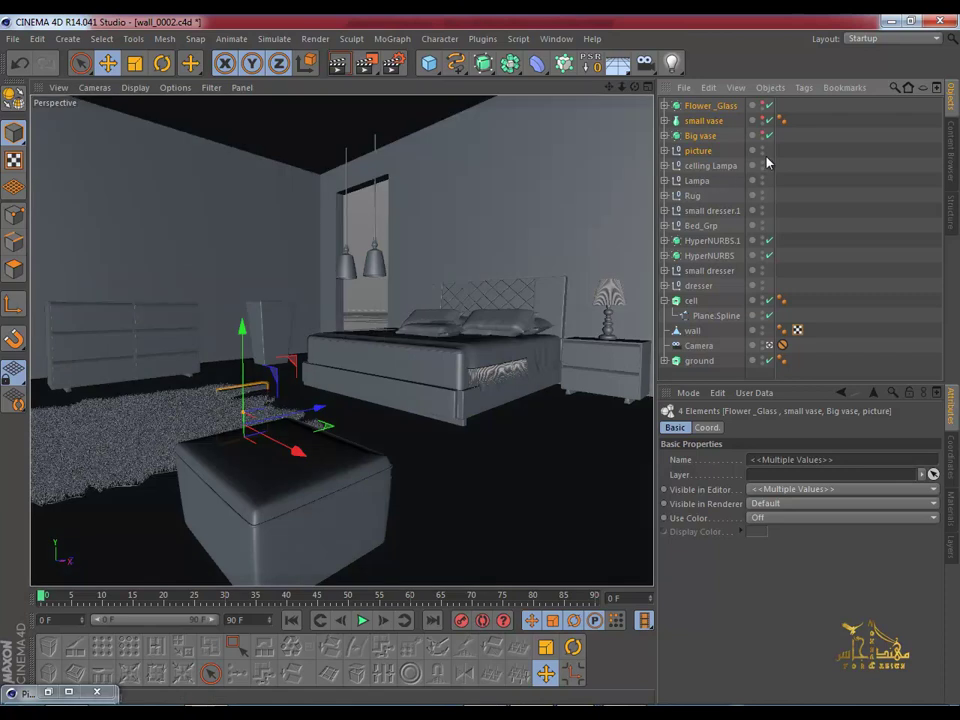
left_click(740, 151)
left_click_drag(245, 345, 246, 251)
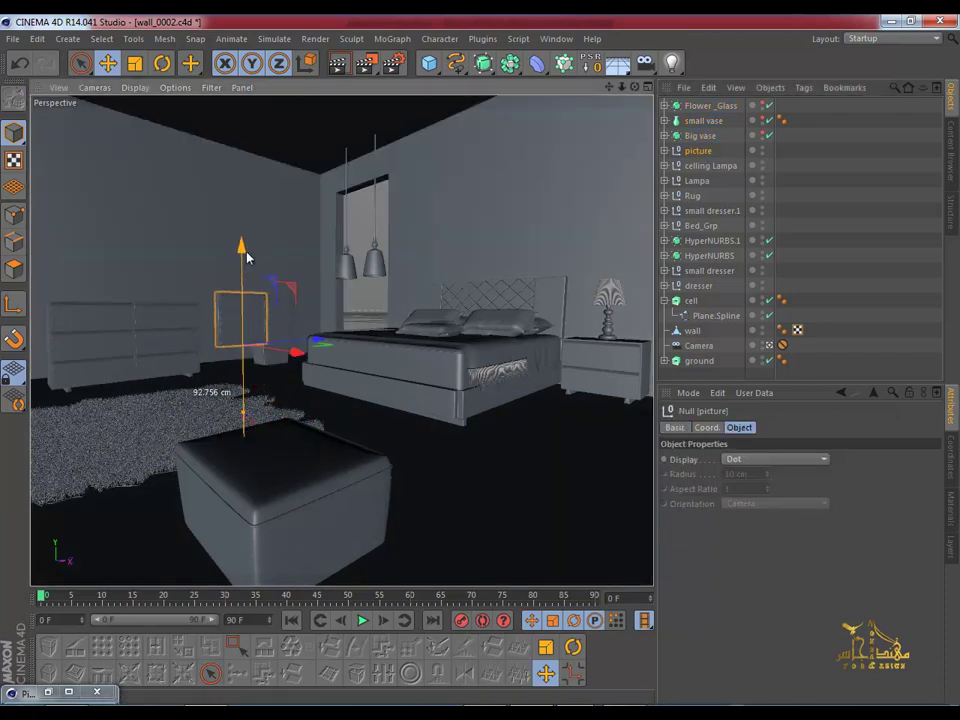
Step: Look through the scene camera and turn off the ceiling object 'cell'
left_click(782, 345)
scroll(407, 392, "down", 3)
scroll(507, 413, "down", 3)
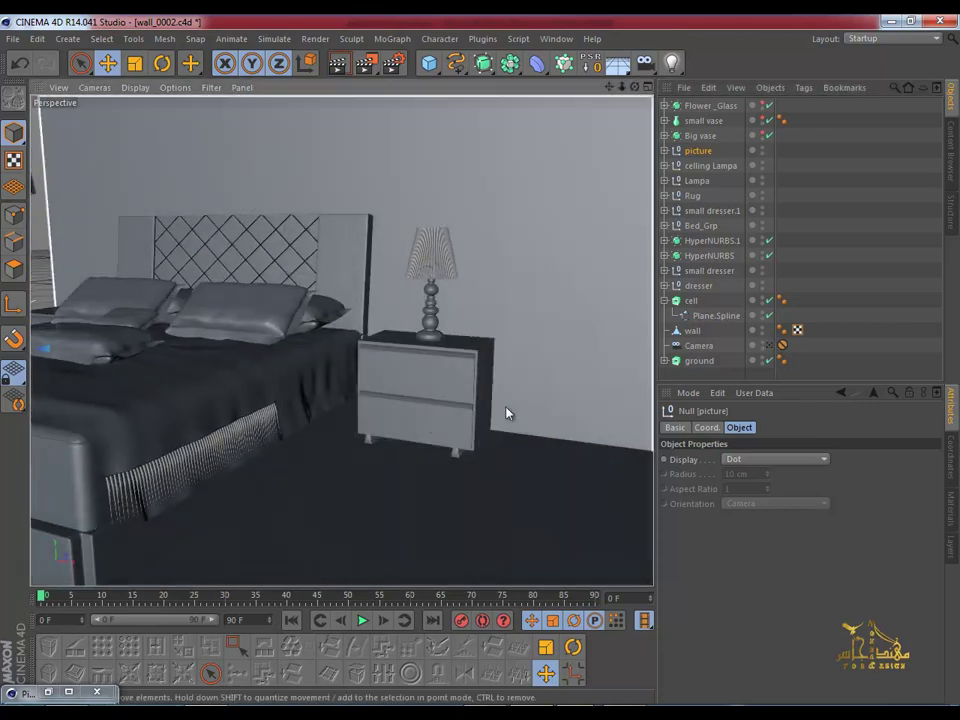
scroll(507, 413, "up", 2)
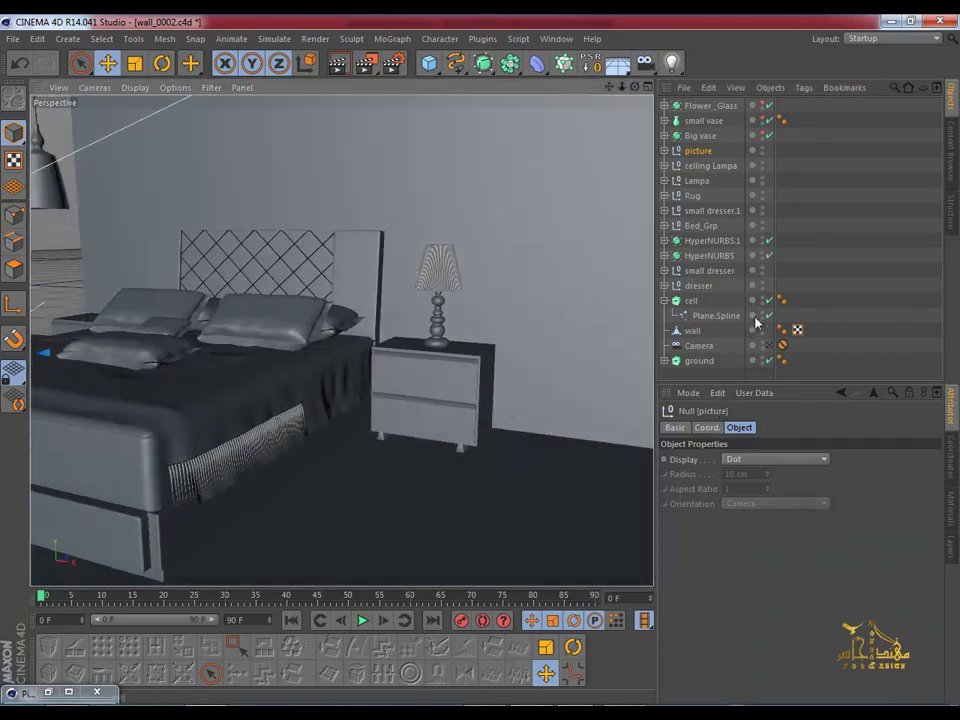
left_click(212, 386)
mouse_move(212, 386)
left_mouse_down("alt")
mouse_move(407, 349)
mouse_move(392, 375)
left_mouse_up("alt")
mouse_move(281, 420)
left_mouse_down("alt")
mouse_move(233, 446)
mouse_move(345, 401)
left_mouse_up("alt")
left_click(135, 87)
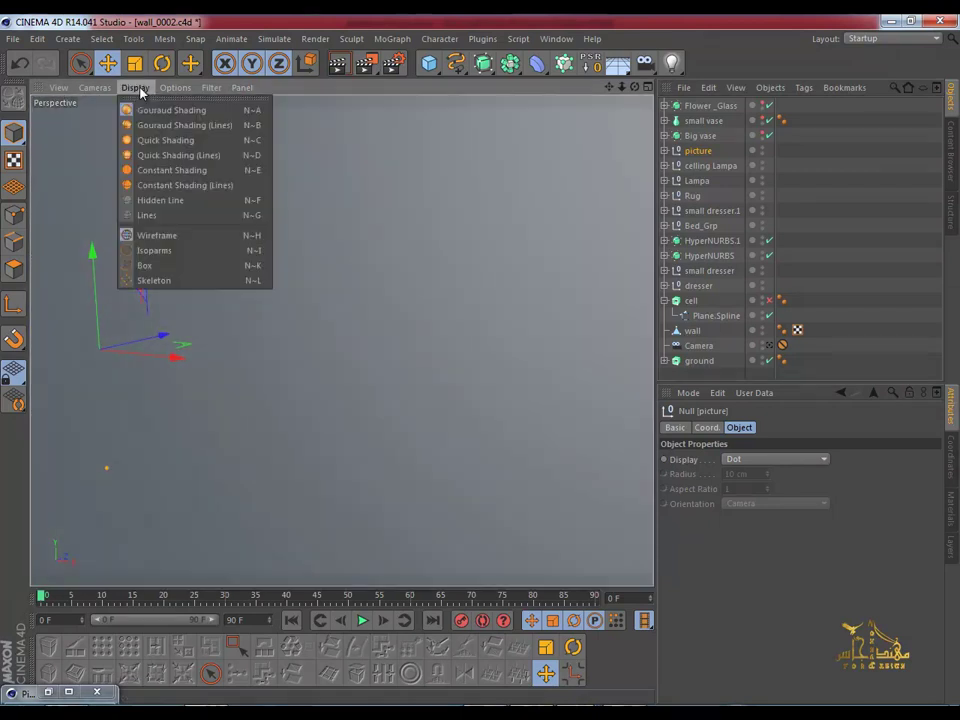
Step: Switch to Hidden Line display, slide the picture toward the bed, and maximise the Top view
left_click(160, 200)
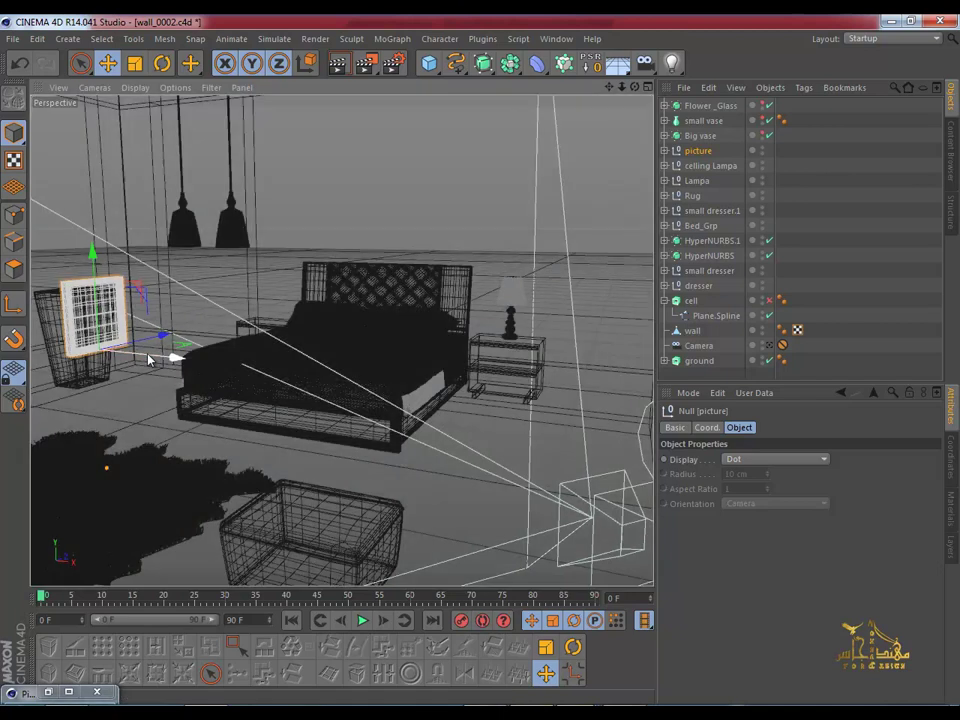
left_click_drag(150, 356, 258, 360)
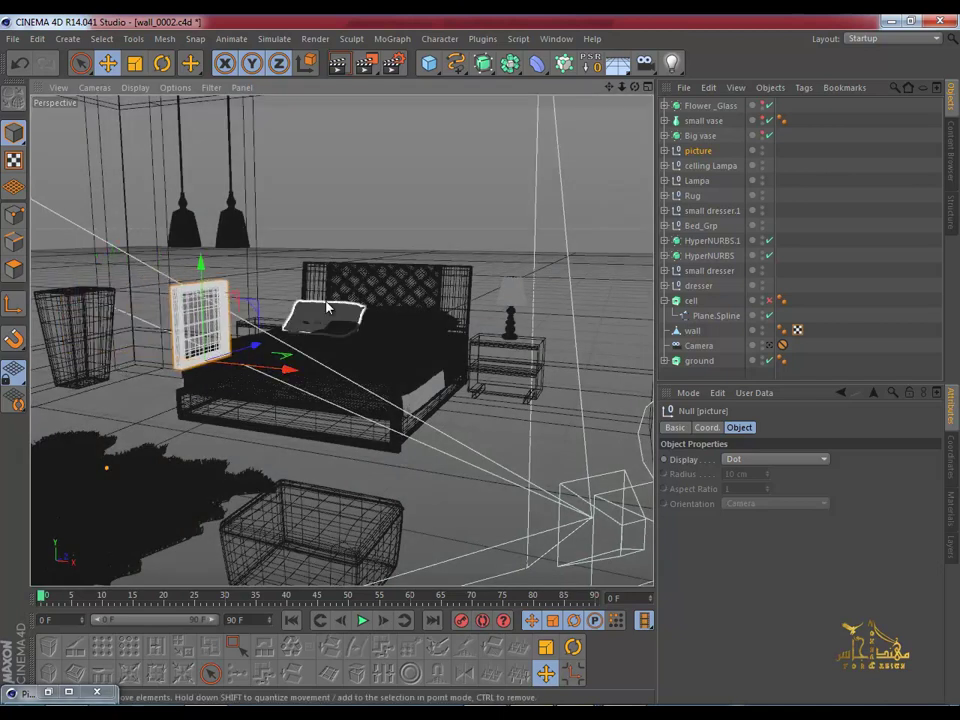
mouse_move(326, 311)
left_mouse_down("alt")
mouse_move(197, 415)
mouse_move(506, 273)
left_mouse_up("alt")
middle_click(506, 273)
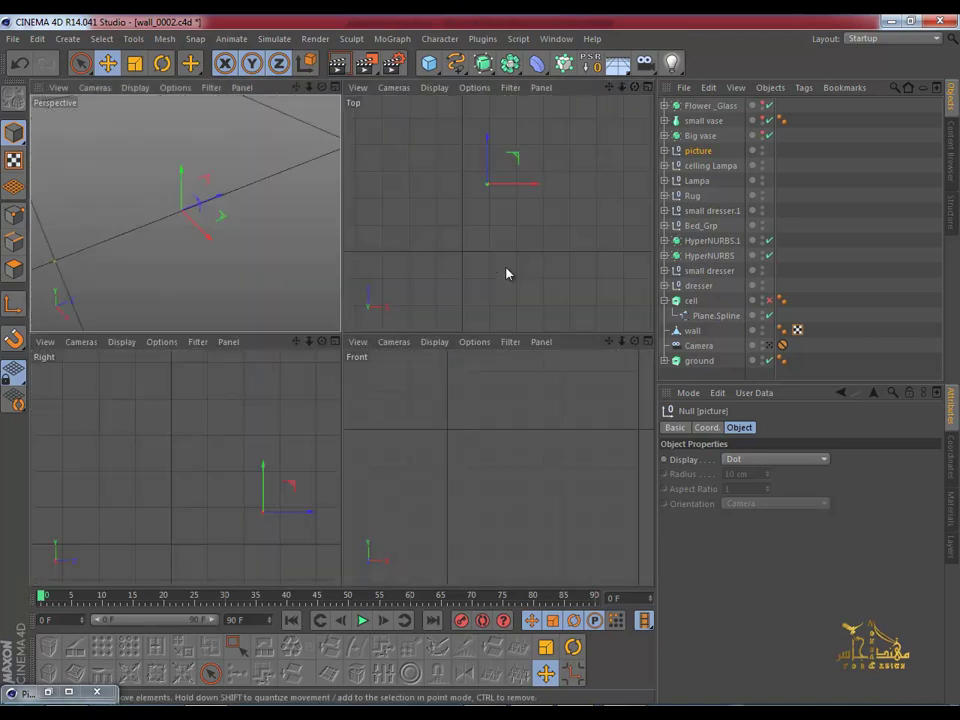
middle_click(530, 233)
scroll(515, 240, "down", 3)
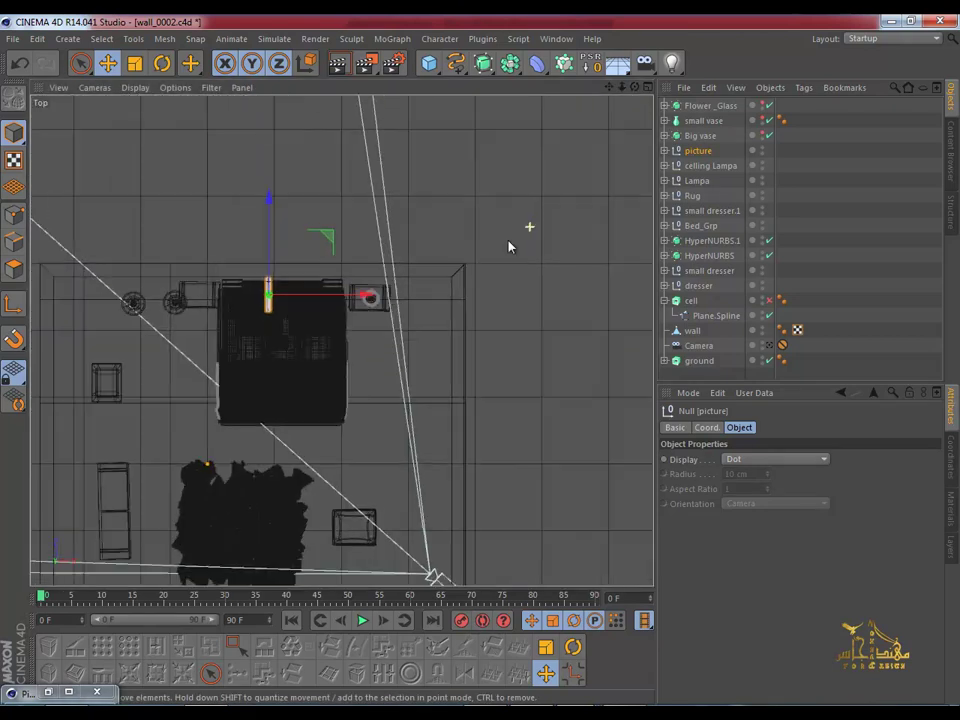
scroll(345, 330, "up", 1)
scroll(360, 305, "up", 2)
scroll(363, 310, "up", 2)
scroll(362, 309, "up", 1)
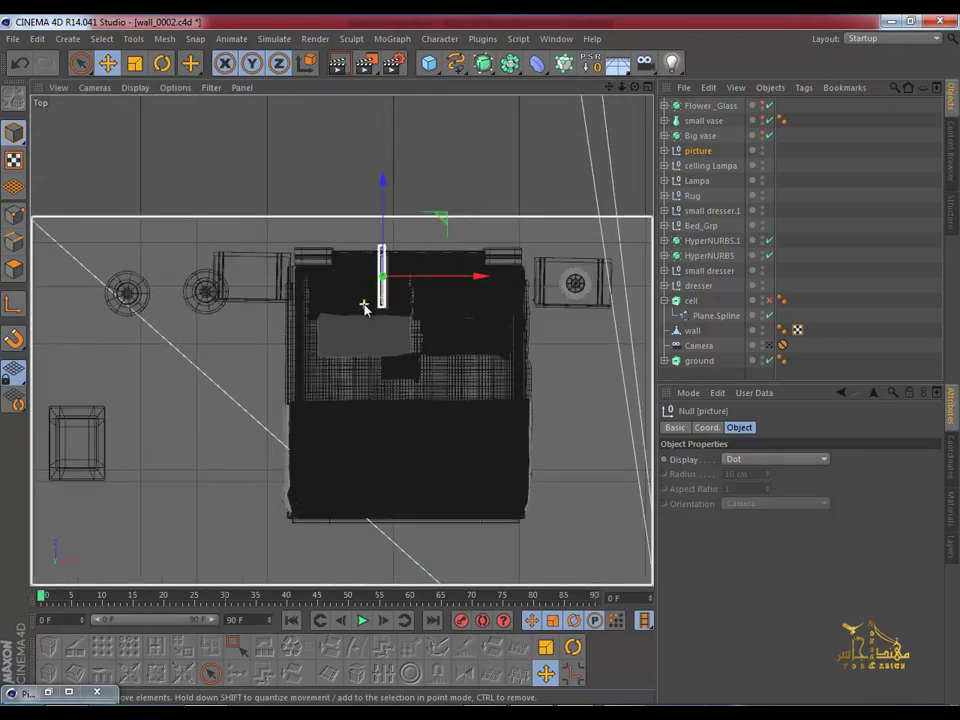
scroll(364, 309, "up", 2)
scroll(364, 309, "up", 2)
scroll(366, 307, "up", 2)
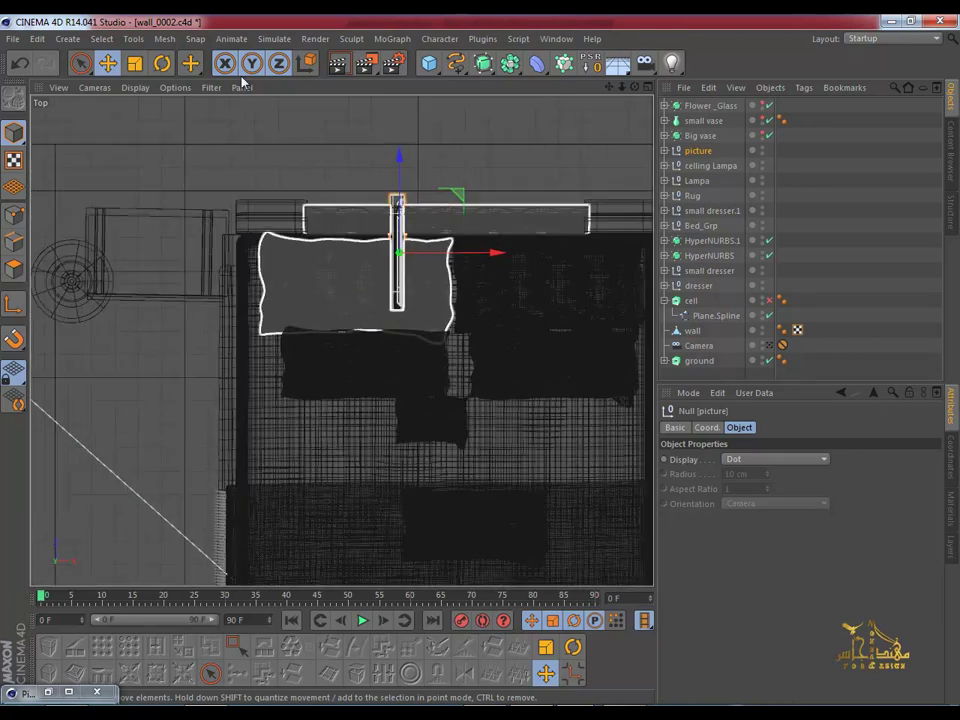
Step: Rotate the picture 90° and push it about 24 cm back against the wall behind the bed
left_click(161, 63)
left_click(344, 279)
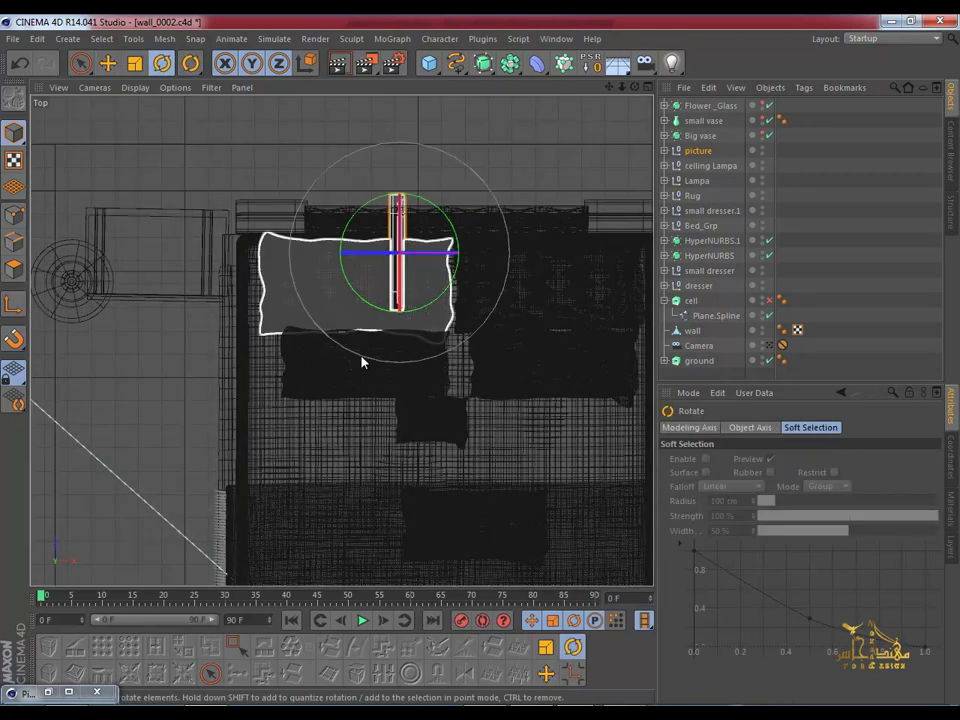
left_click(489, 364)
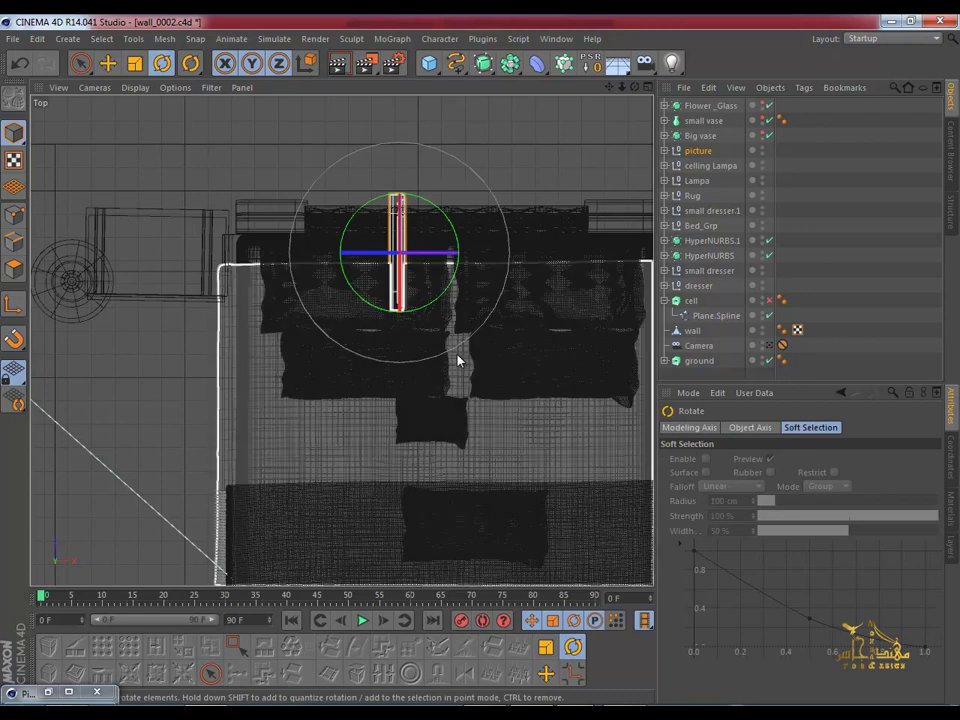
left_click(418, 349)
left_click(381, 317)
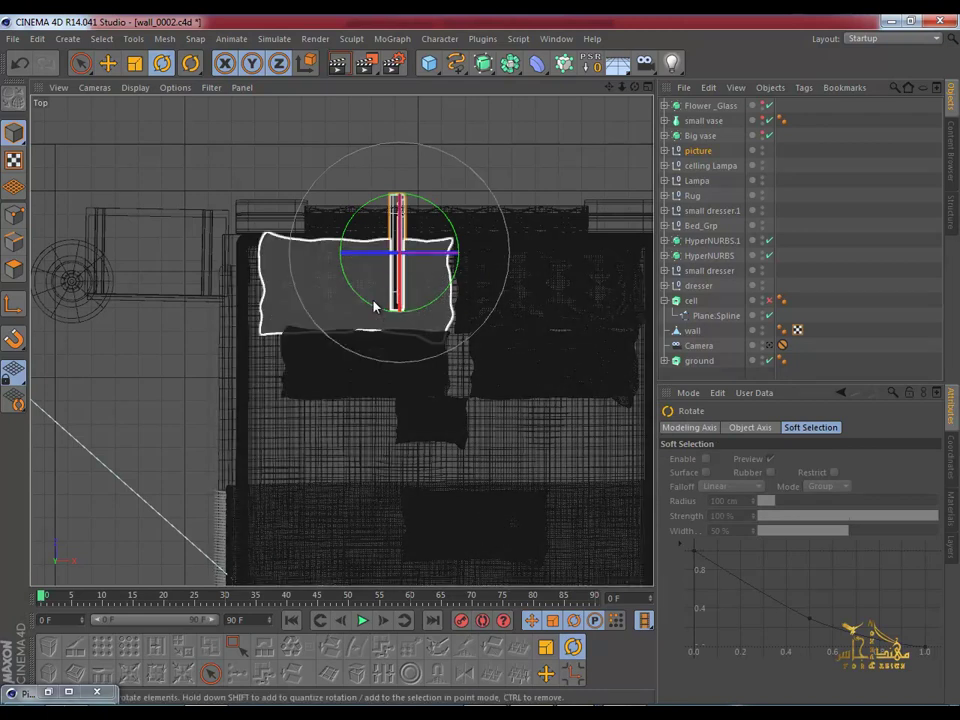
left_click_drag(371, 305, 461, 300)
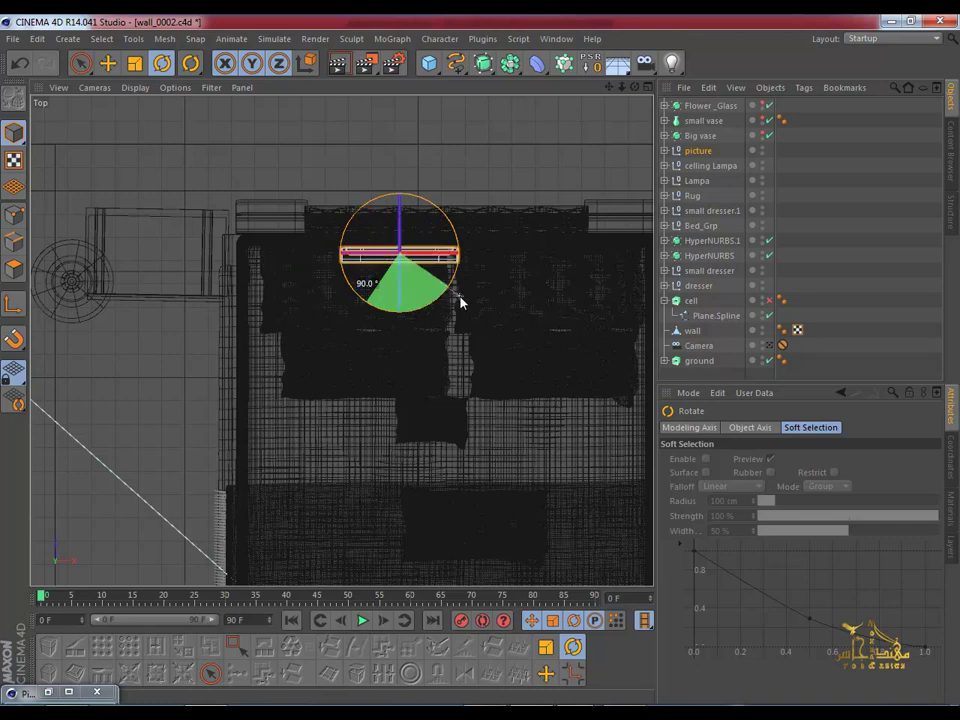
left_click(107, 63)
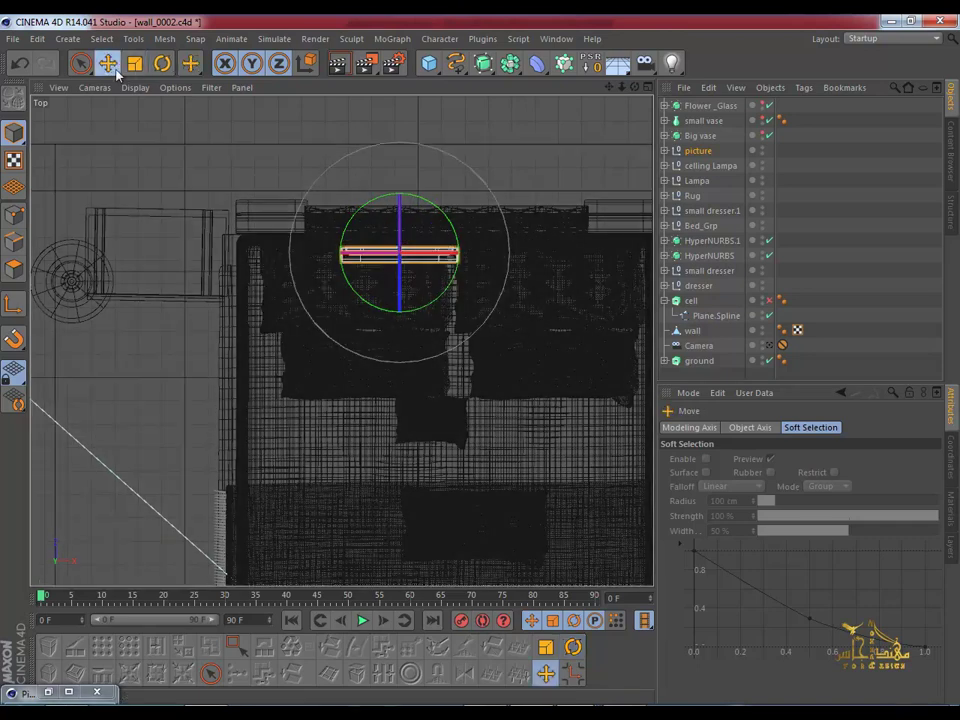
left_click_drag(399, 175, 399, 118)
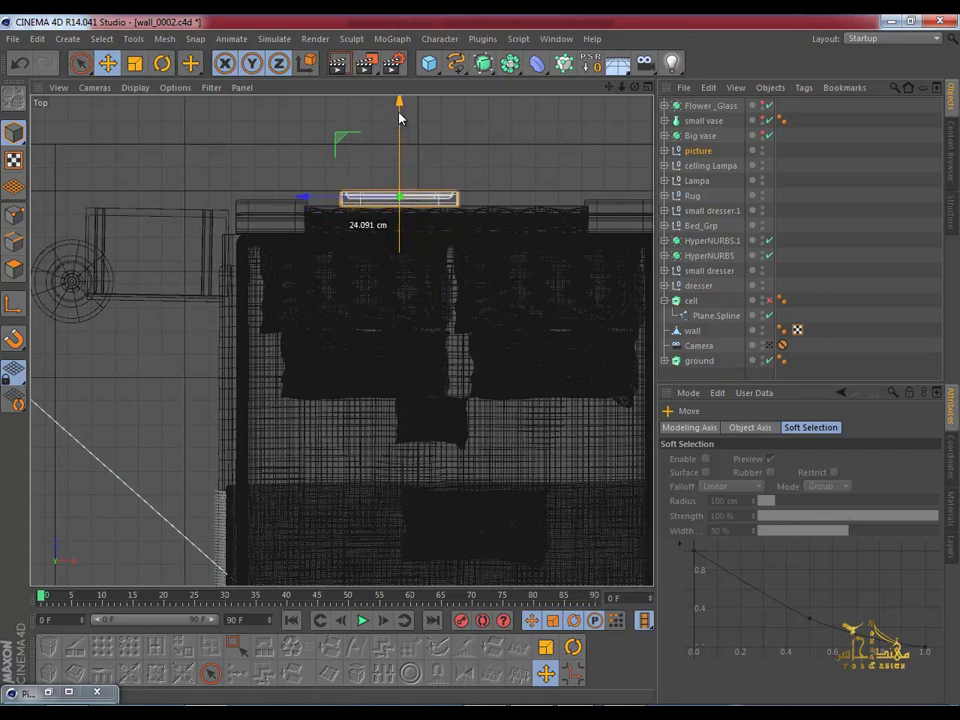
Step: Return to a single shaded perspective view and raise the picture higher on the wall
middle_click(369, 227)
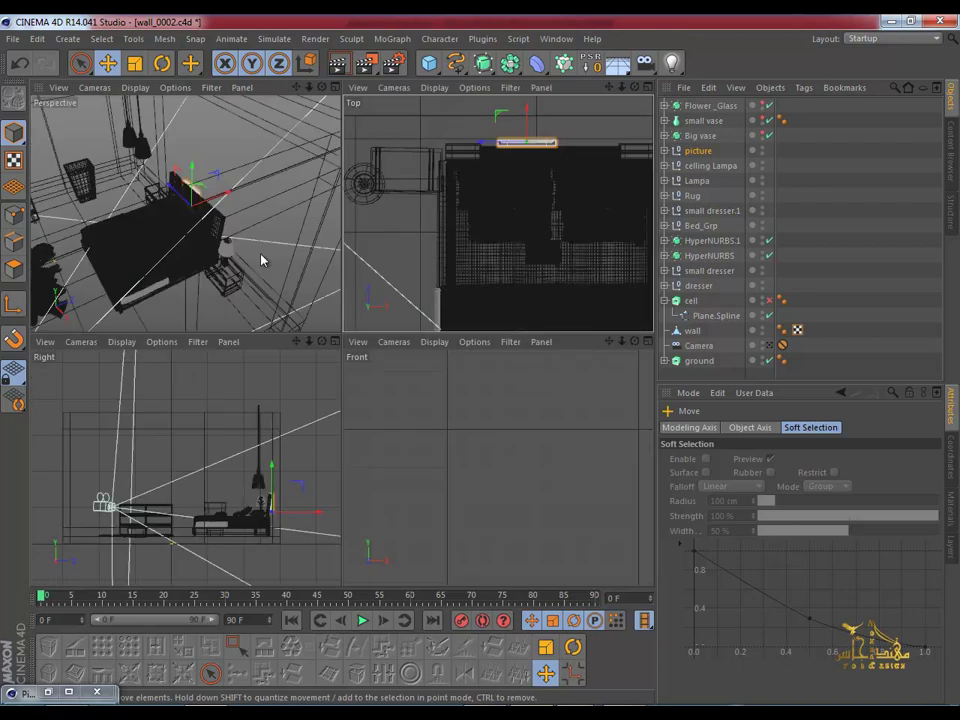
middle_click(200, 265)
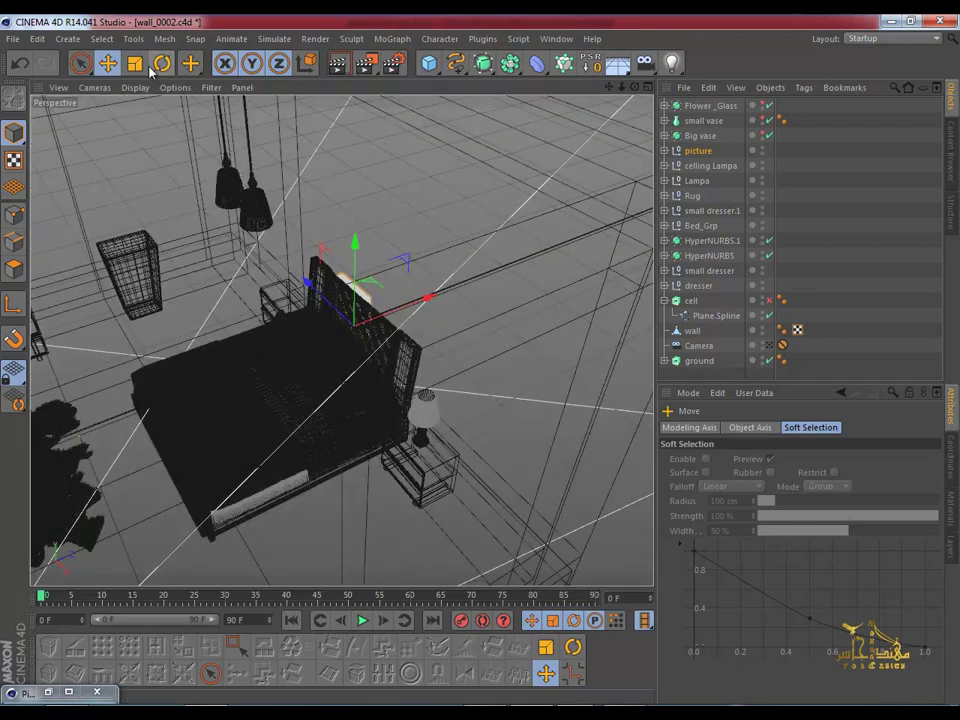
left_click(135, 87)
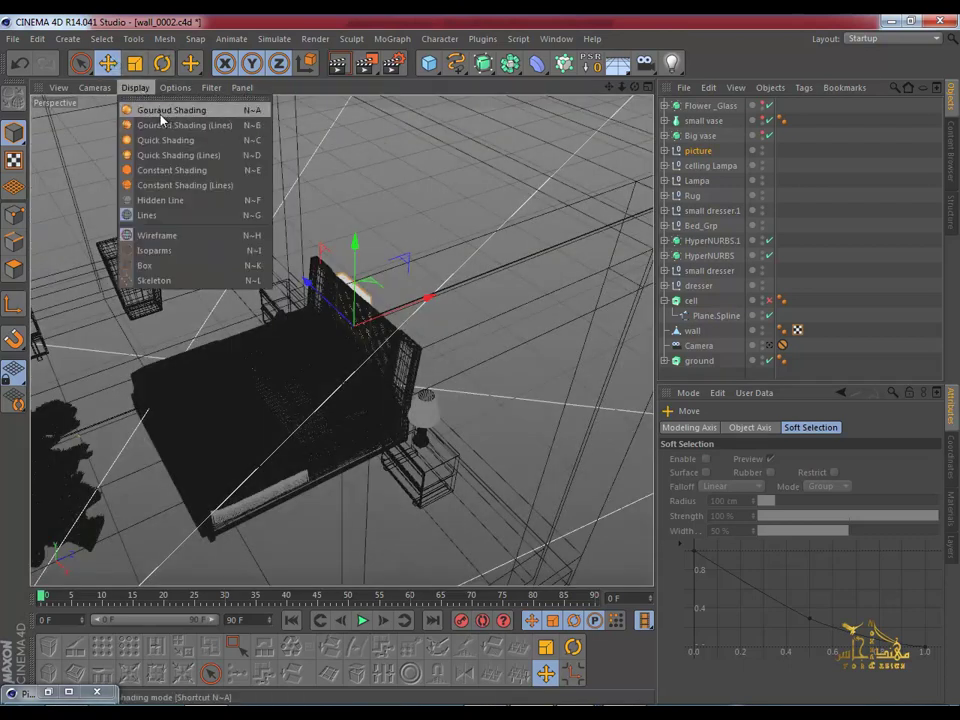
left_click(160, 107)
mouse_move(355, 250)
left_mouse_down()
mouse_move(355, 188)
mouse_move(388, 288)
left_mouse_up()
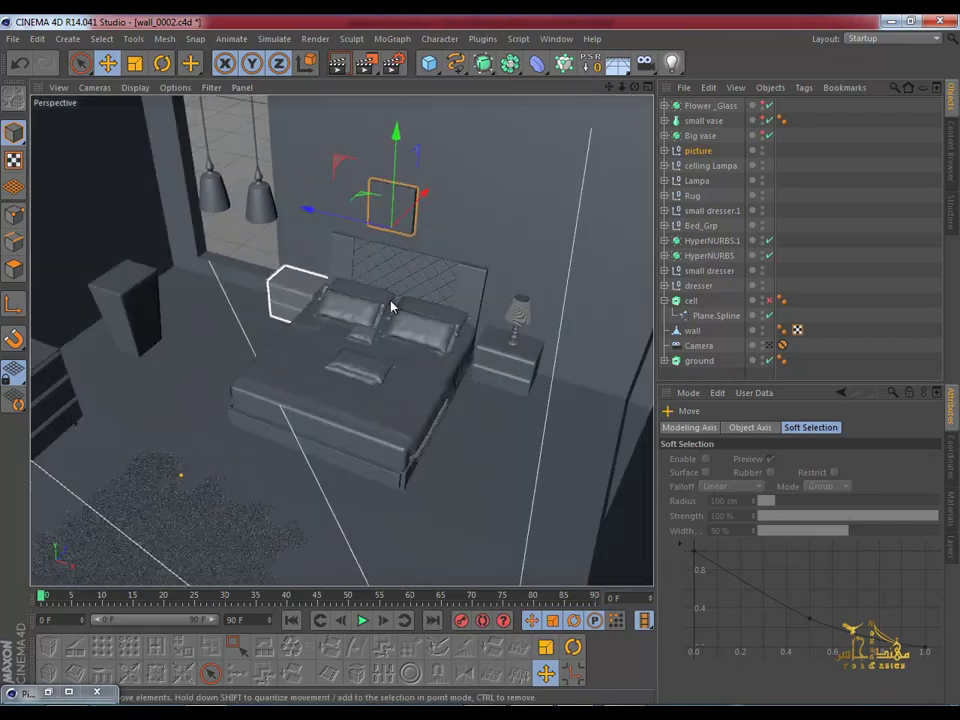
Step: Rotate the picture frame about its vertical axis until it faces out into the room
scroll(388, 288, "up", 3)
scroll(371, 388, "up", 6)
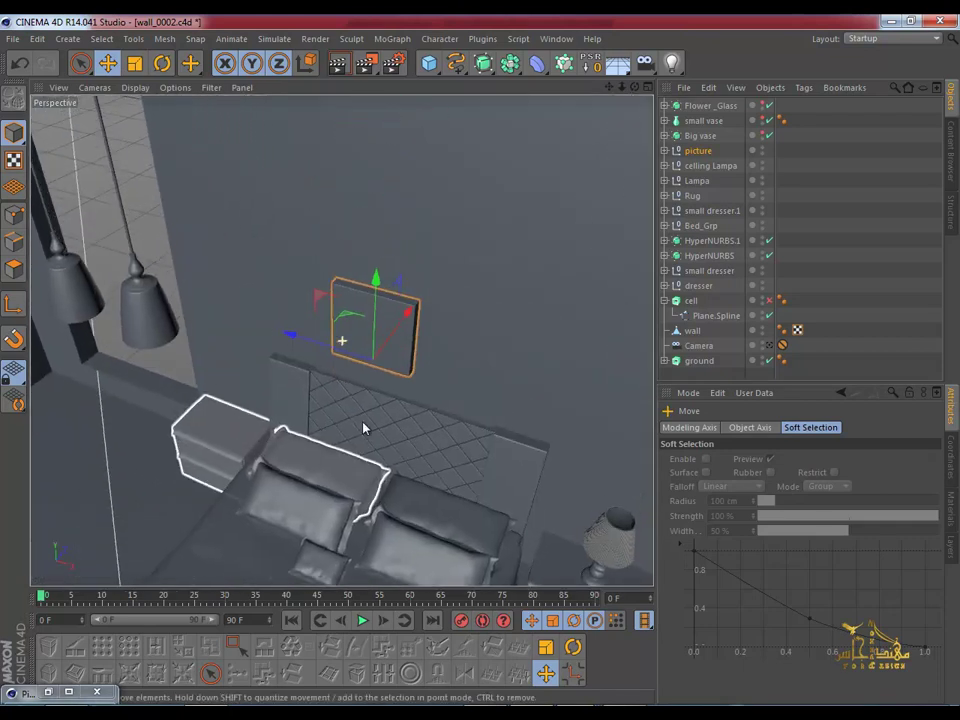
left_click(161, 63)
left_click_drag(337, 385, 455, 389)
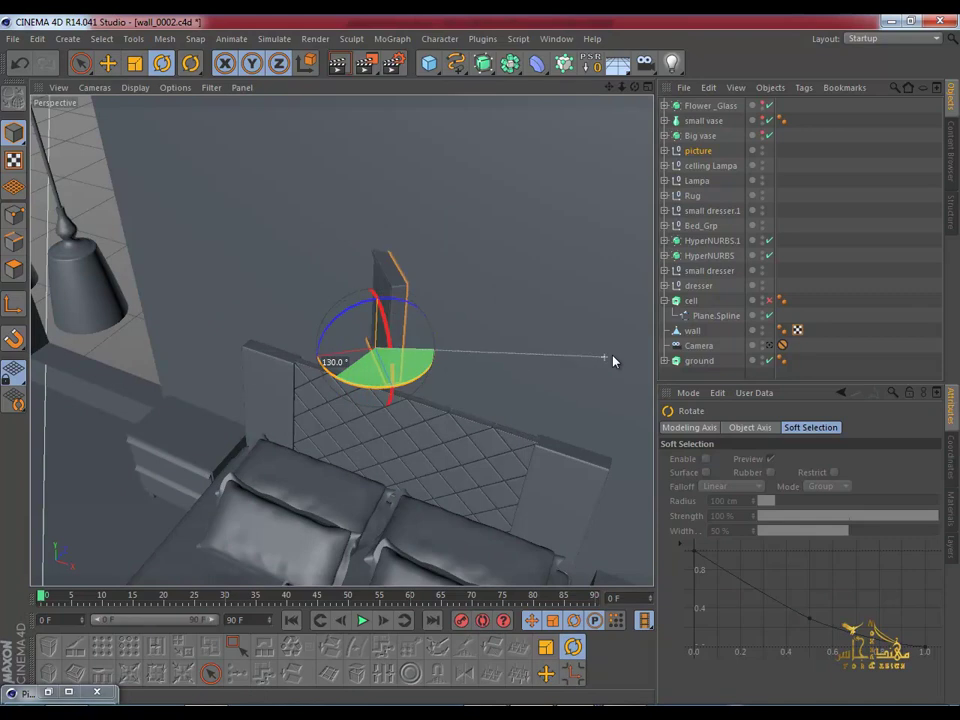
left_click_drag(514, 384, 437, 343)
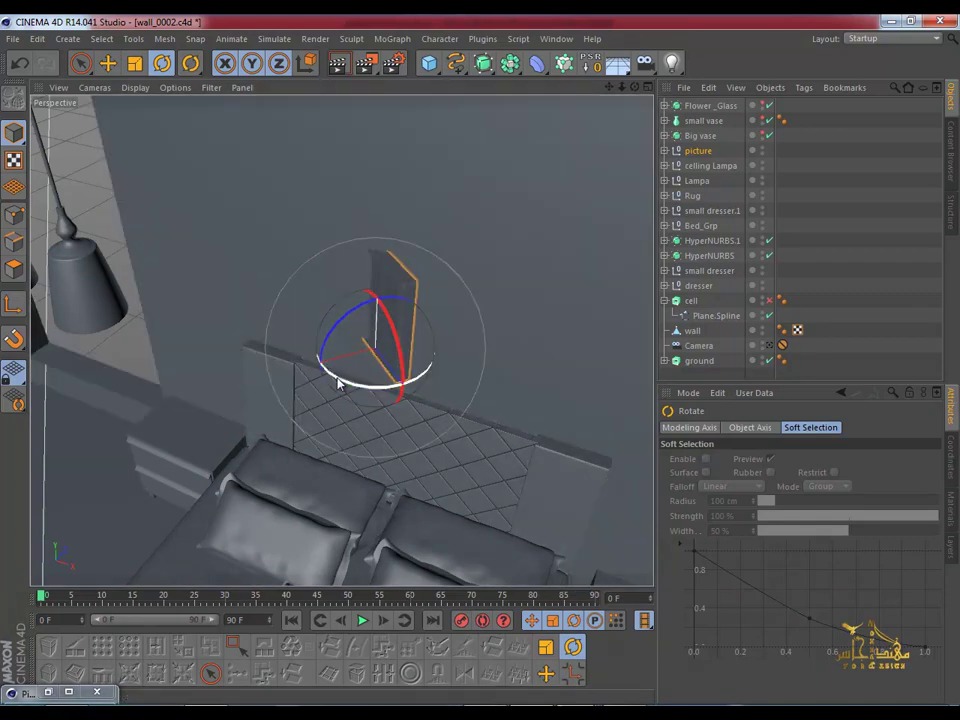
mouse_move(300, 370)
left_mouse_down()
mouse_move(614, 370)
mouse_move(478, 365)
left_mouse_up()
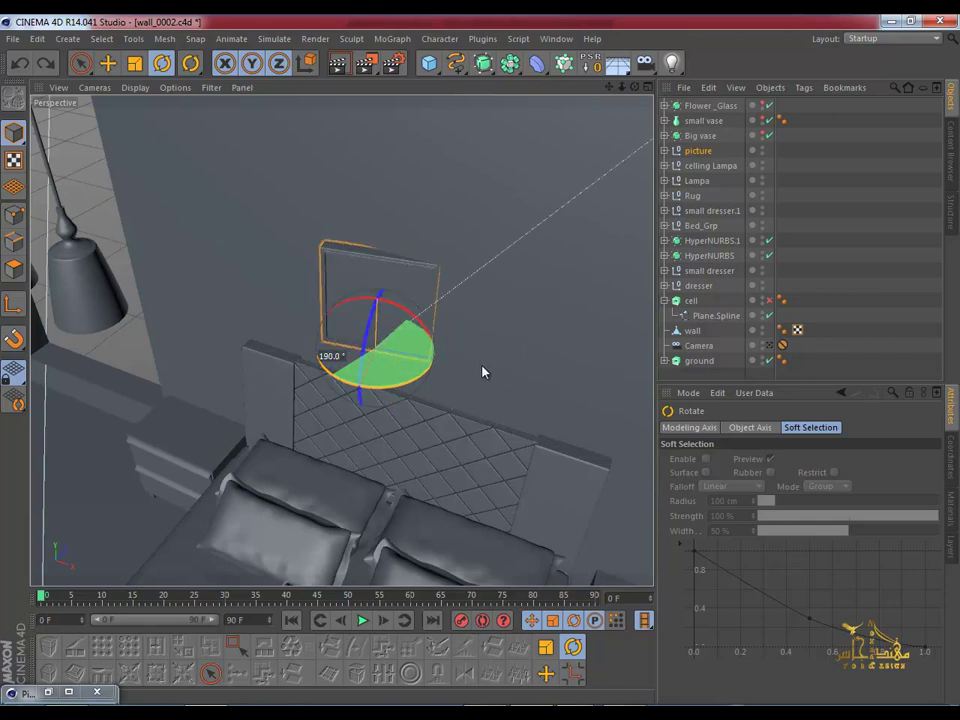
mouse_move(483, 372)
left_mouse_down()
mouse_move(420, 370)
mouse_move(507, 218)
left_mouse_up()
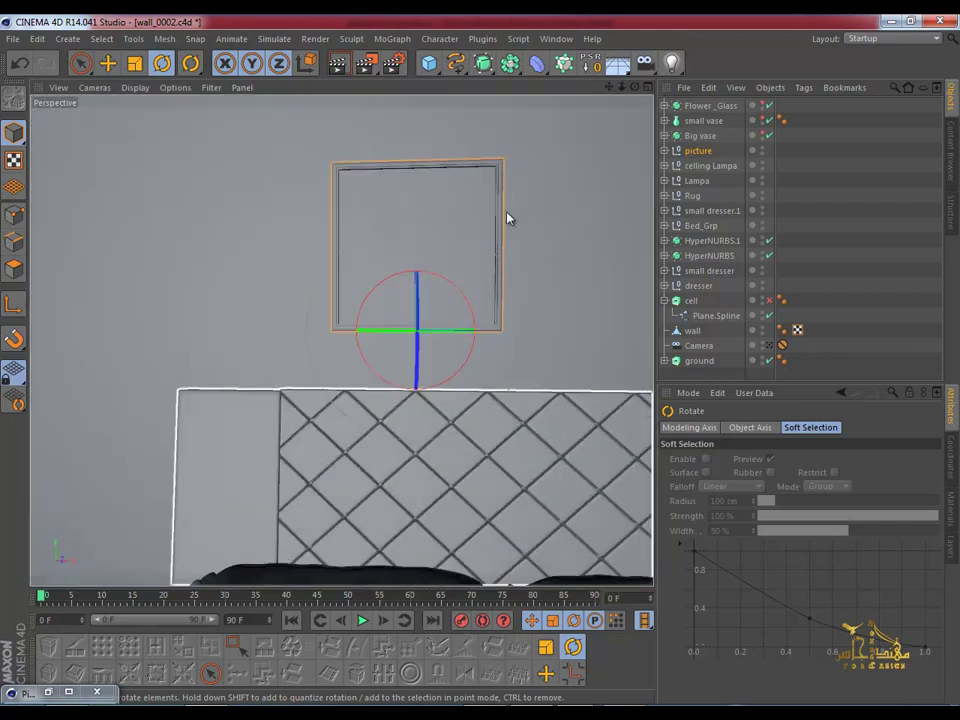
middle_click_drag(507, 218, 375, 264, "alt")
Step: Move the picture frame up the Y axis to hang above the headboard
key("e")
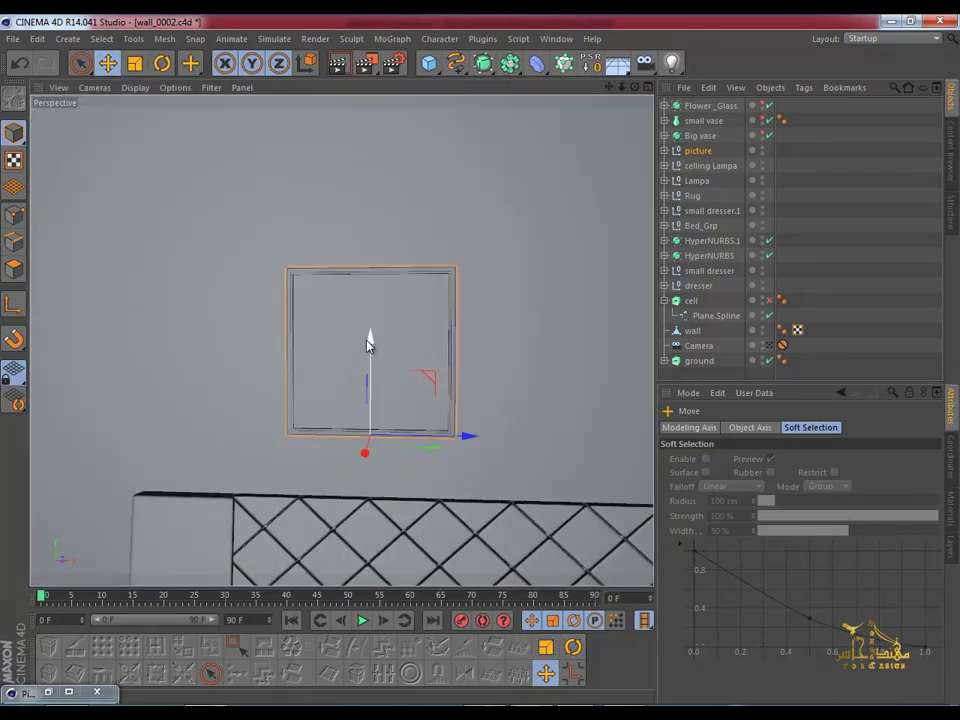
left_click_drag(369, 344, 369, 206)
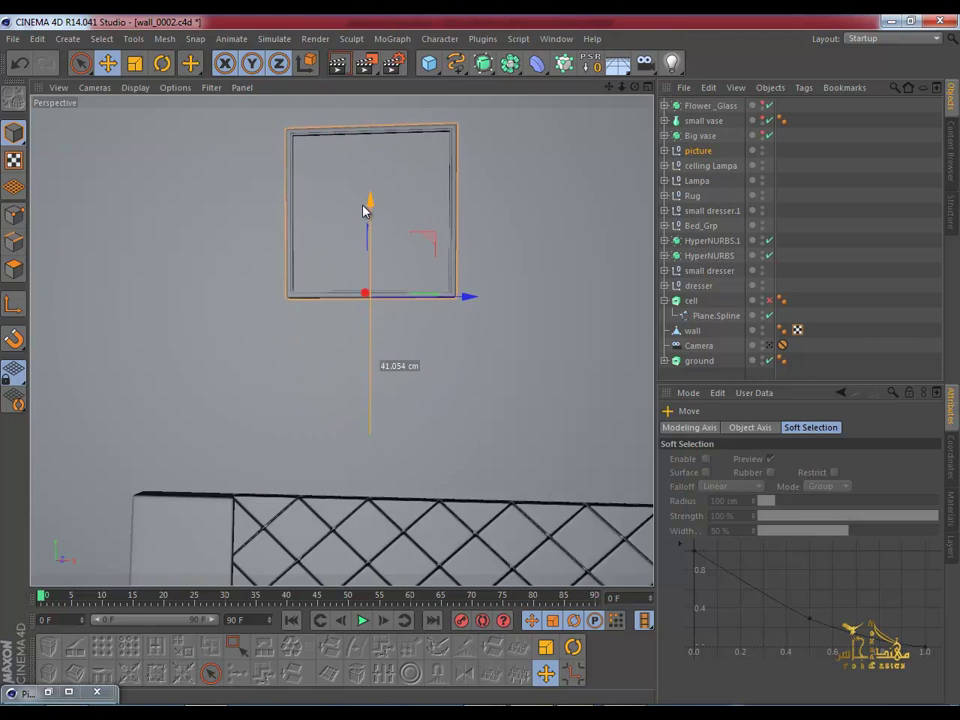
scroll(362, 250, "down", 2)
mouse_move(362, 250)
left_mouse_down("alt")
mouse_move(371, 294)
mouse_move(336, 360)
mouse_move(391, 383)
mouse_move(394, 396)
left_mouse_up("alt")
Step: Ctrl-drag a copy of the picture frame beside the original and adjust its height
left_click_drag(404, 345, 565, 347, "ctrl")
left_click_drag(485, 272, 482, 220)
mouse_move(379, 344)
left_mouse_down("alt")
mouse_move(553, 319)
mouse_move(528, 318)
left_mouse_up("alt")
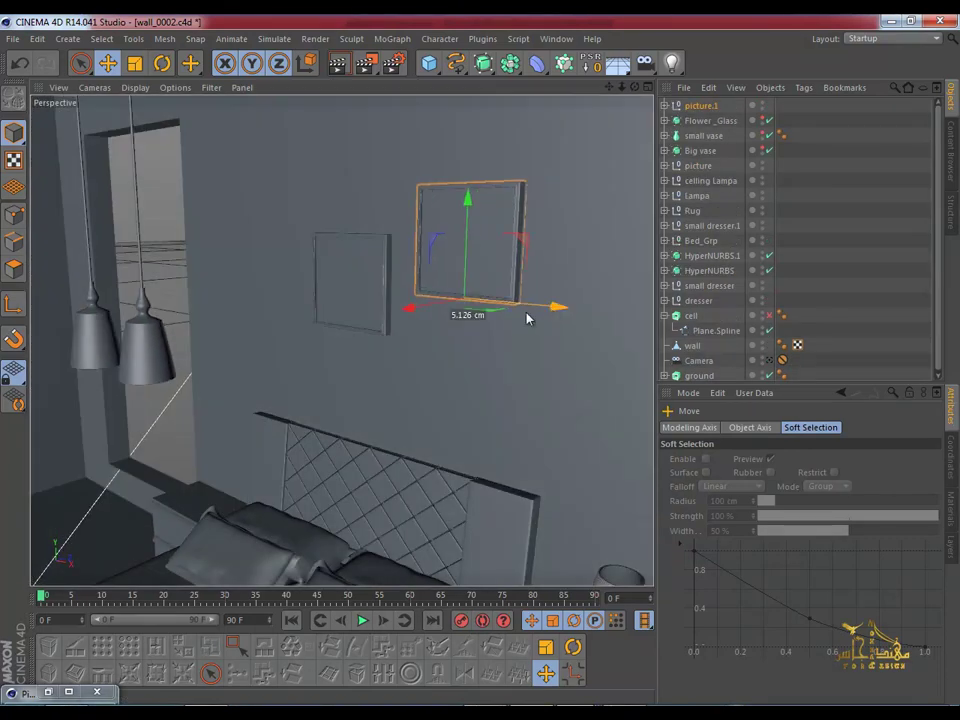
Step: In the maximised Top view, make another copy, picture.2, and move it against the left wall
middle_click(528, 318)
middle_click(482, 253)
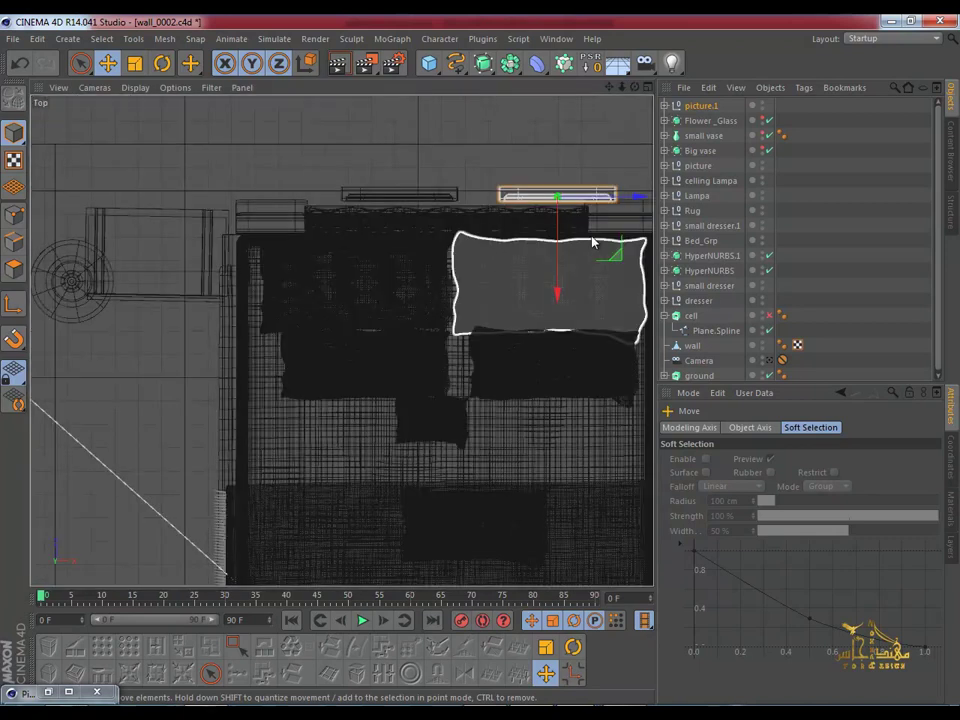
mouse_move(634, 199)
left_mouse_down()
mouse_move(243, 272)
mouse_move(178, 300)
left_mouse_up()
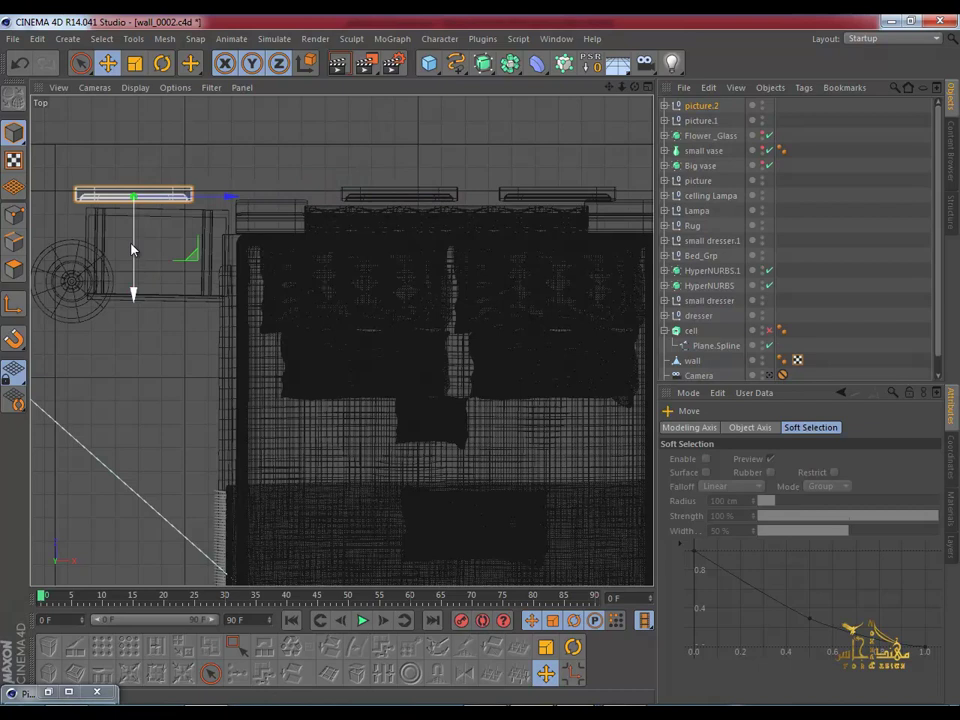
left_click_drag(136, 247, 118, 332)
scroll(237, 420, "down", 4)
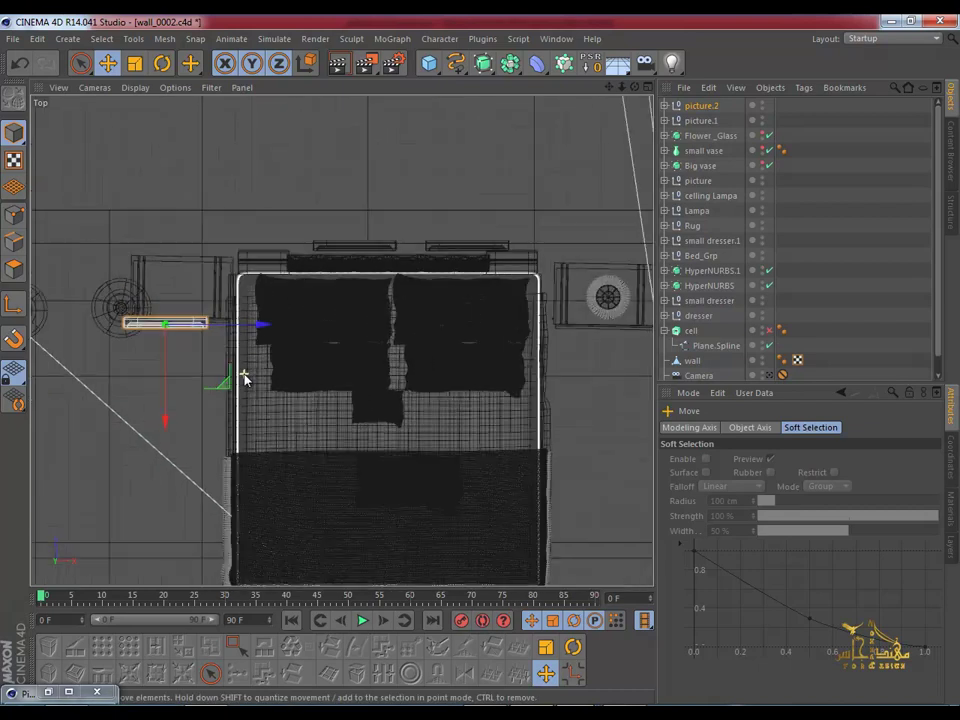
middle_click_drag(237, 420, 341, 339, "alt")
scroll(341, 339, "up", 1)
left_click_drag(442, 272, 183, 304)
Step: Rotate picture.2 by 90° so it lies flat along the left wall
left_click(162, 63)
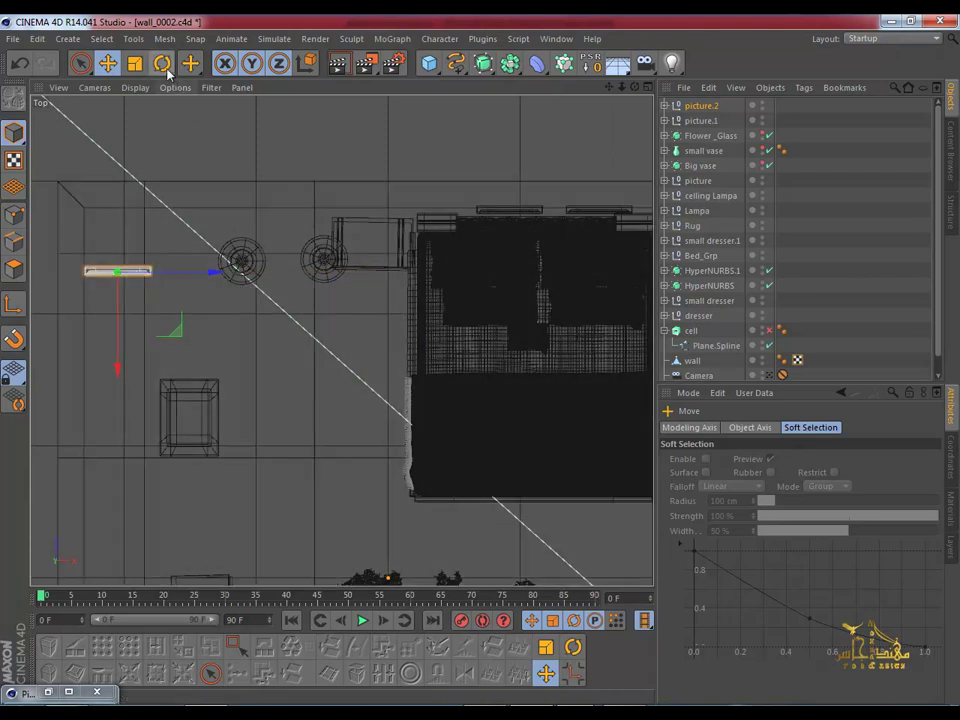
mouse_move(139, 328)
left_mouse_down()
mouse_move(173, 308)
mouse_move(179, 271)
left_mouse_up()
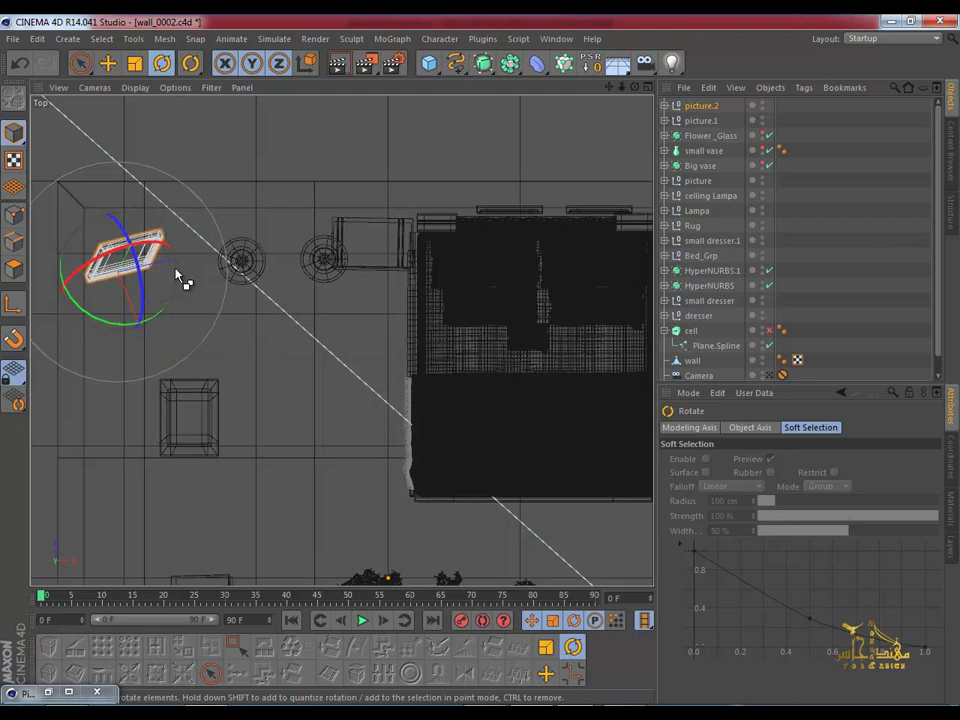
key("ctrl+z")
mouse_move(134, 333)
left_mouse_down()
mouse_move(149, 330)
mouse_move(225, 252)
mouse_move(229, 222)
mouse_move(229, 261)
mouse_move(225, 247)
mouse_move(215, 253)
left_mouse_up()
left_click(107, 63)
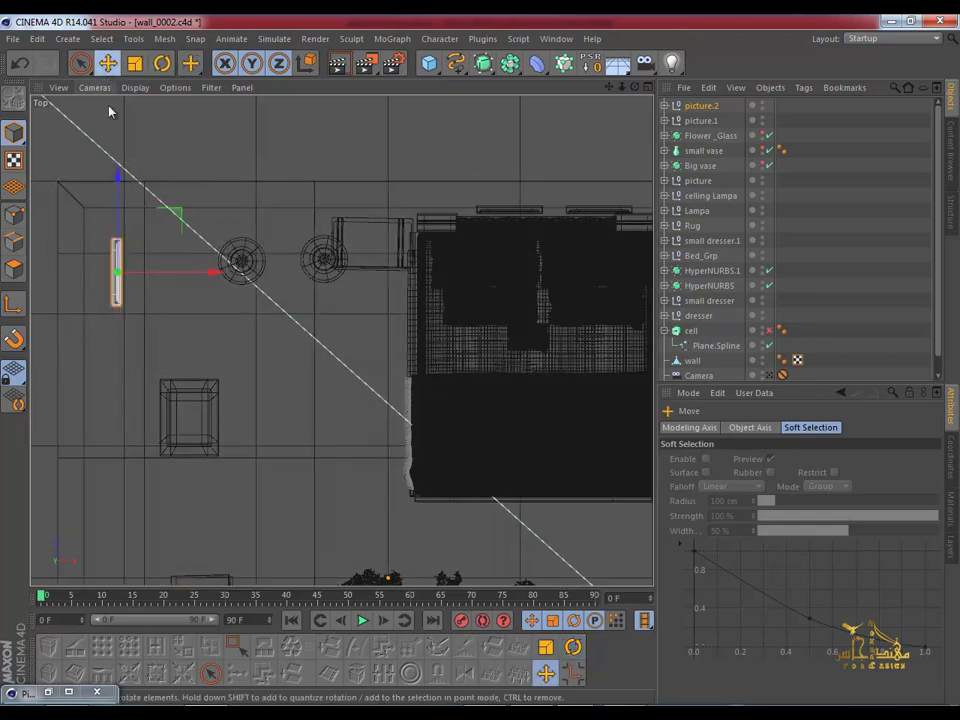
left_click_drag(160, 272, 137, 280)
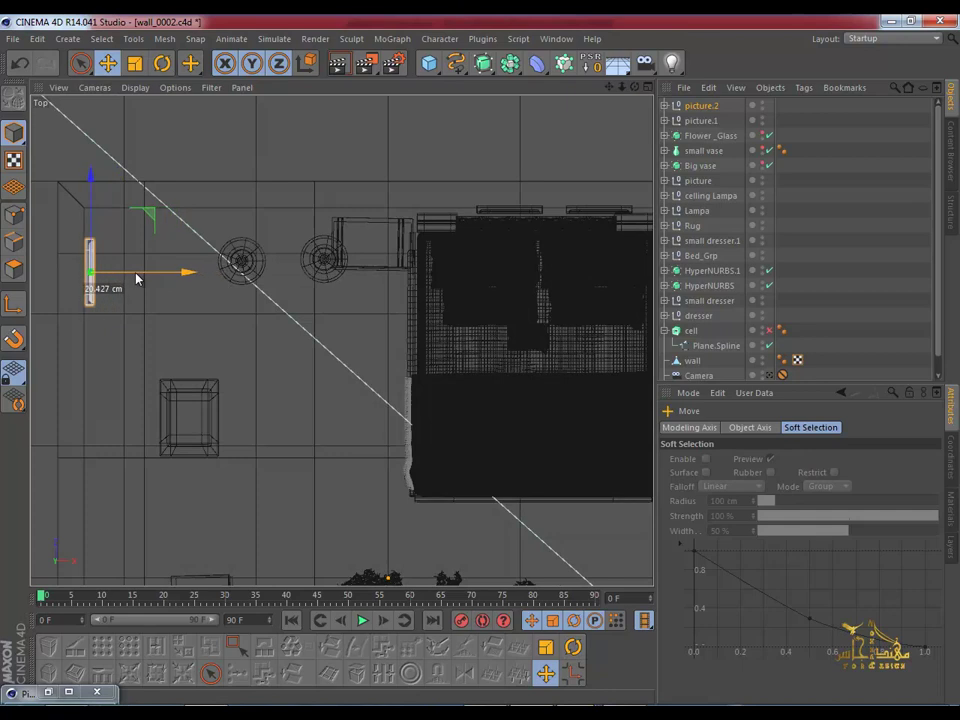
key("ctrl+z")
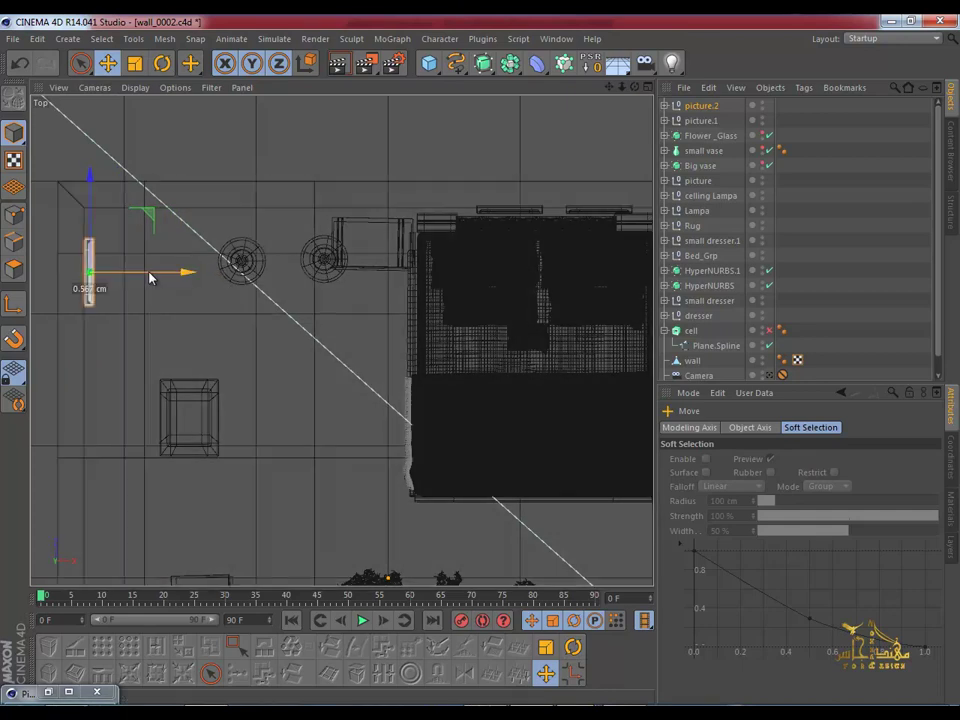
middle_click(150, 278)
middle_click(137, 242)
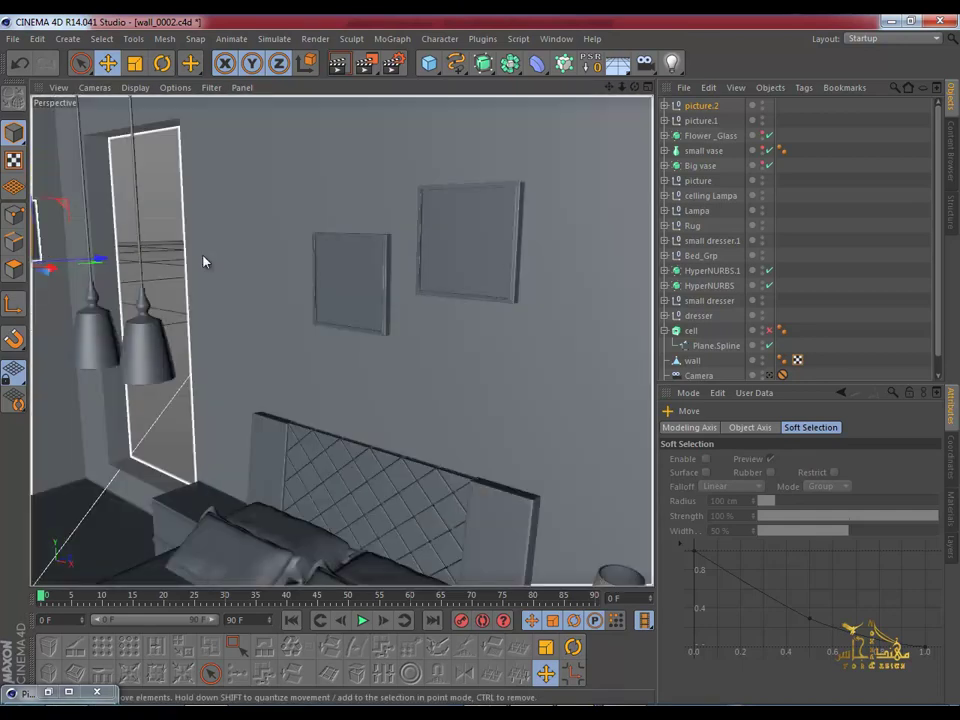
Step: Select picture.2 on the left wall and raise it higher
left_click_drag(203, 262, 255, 347, "alt")
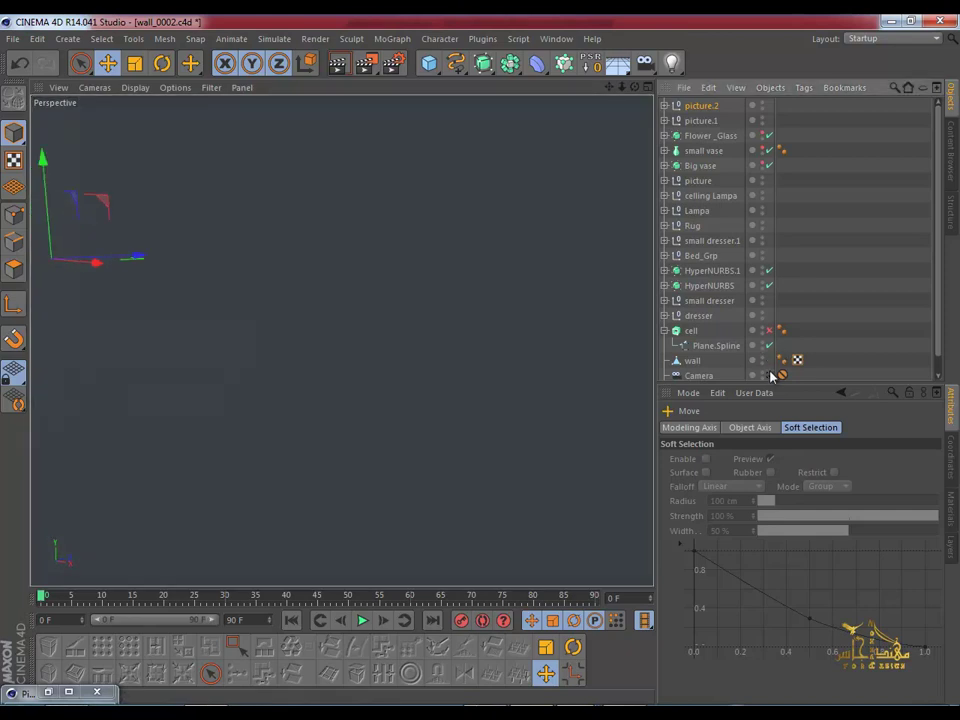
left_click(769, 375)
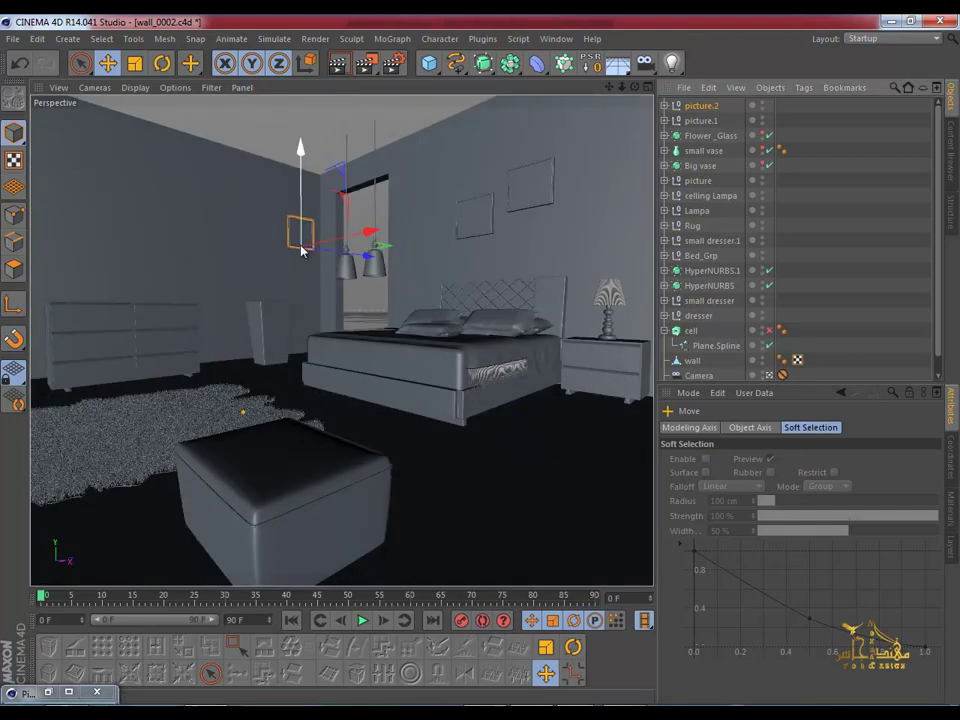
left_click(578, 227)
left_click(300, 207)
left_click_drag(300, 200, 300, 164)
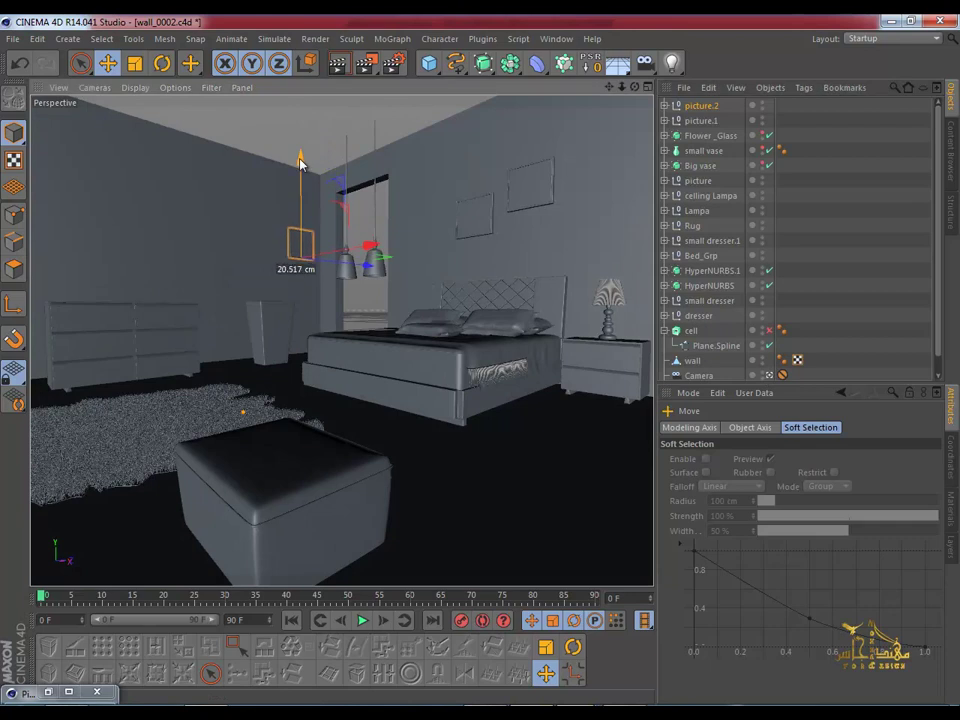
Step: Scale picture.2 down to about 71%, checking it in Lines display
left_click(134, 63)
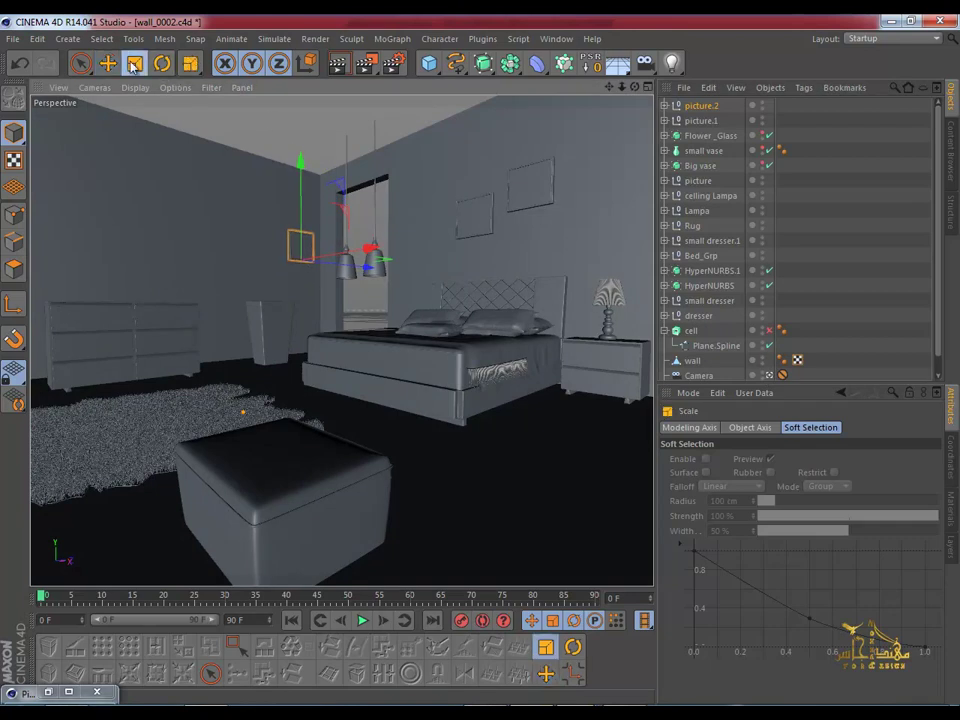
left_click_drag(580, 285, 240, 275, "alt")
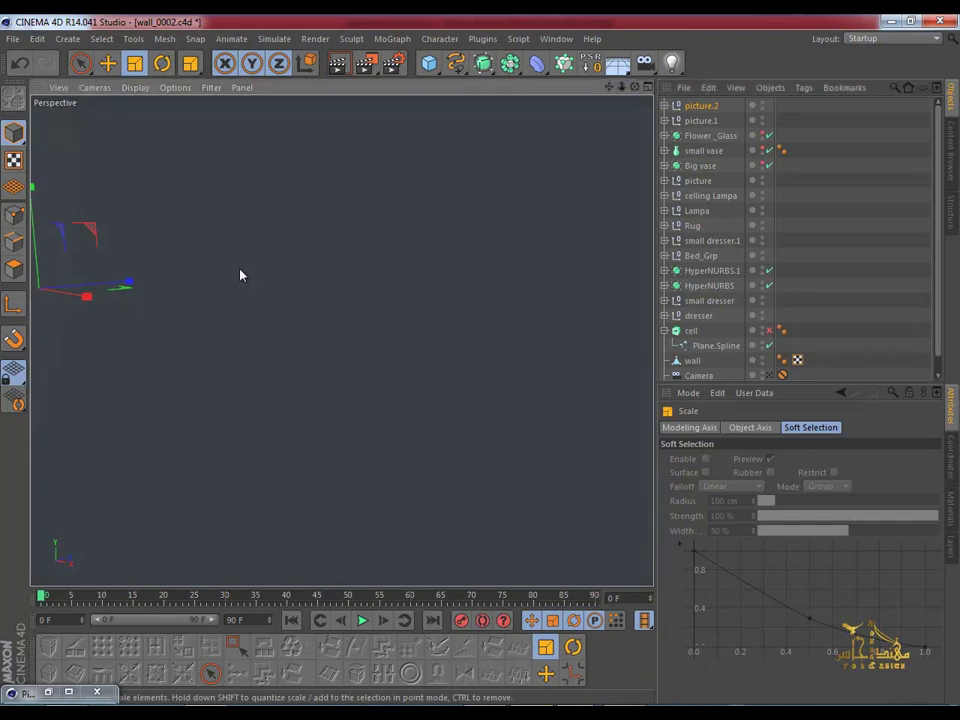
left_click_drag(240, 275, 291, 253, "alt")
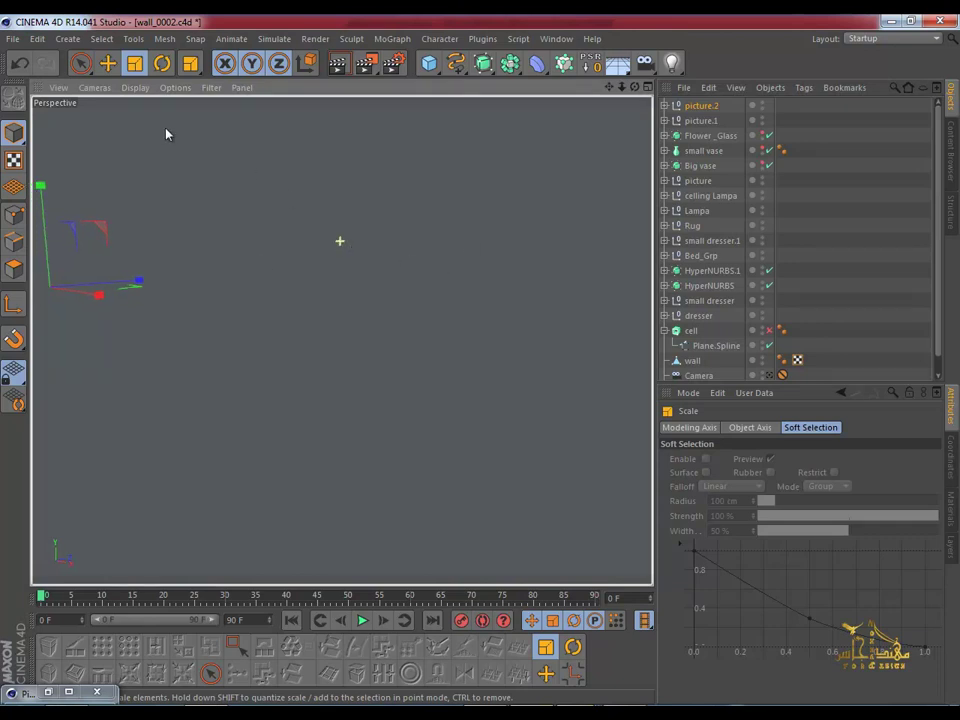
left_click(137, 88)
left_click(151, 215)
mouse_move(222, 254)
left_mouse_down("alt")
mouse_move(388, 261)
mouse_move(435, 304)
mouse_move(333, 294)
mouse_move(193, 317)
mouse_move(231, 330)
mouse_move(242, 311)
mouse_move(310, 357)
mouse_move(300, 343)
mouse_move(282, 349)
left_mouse_up("alt")
Step: View the bedroom through the scene camera with Gouraud Shading restored
middle_click(248, 262)
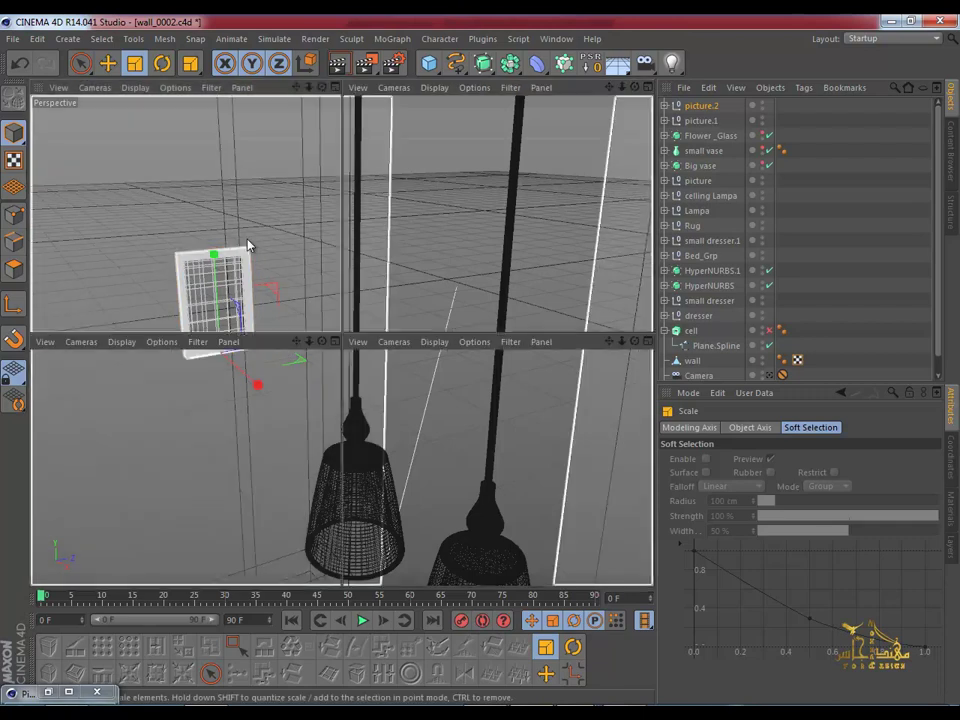
middle_click(178, 218)
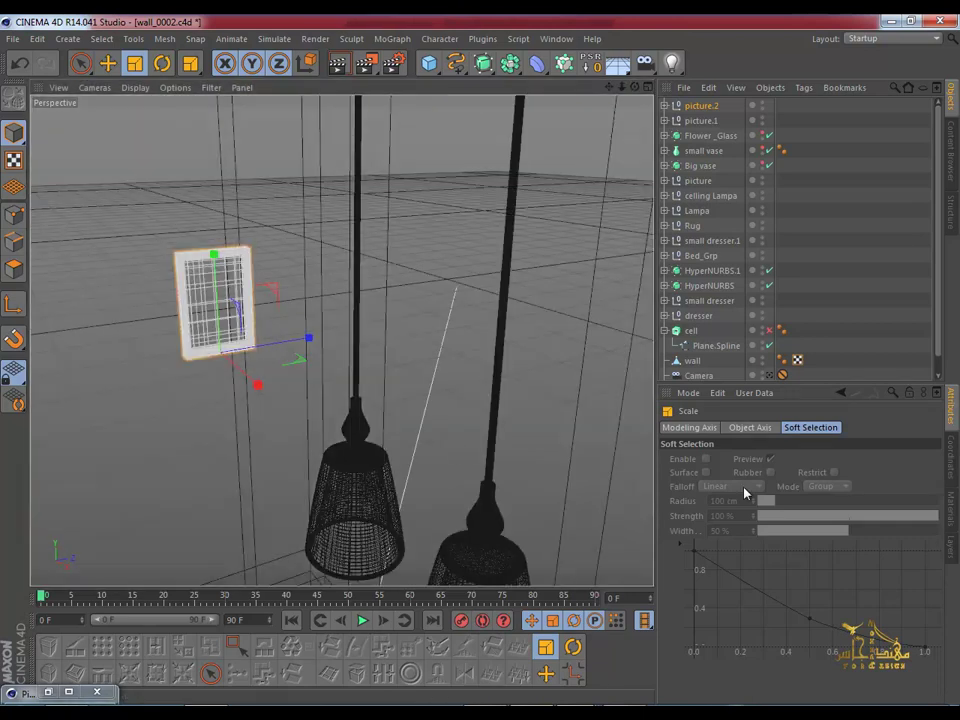
left_click(768, 376)
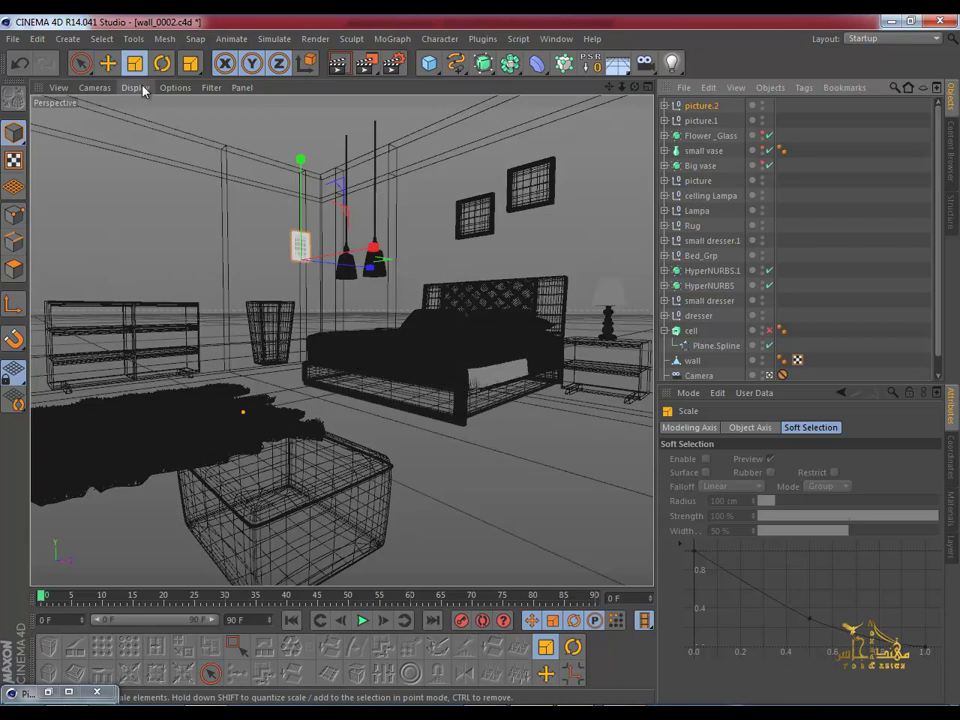
left_click(135, 87)
left_click(180, 107)
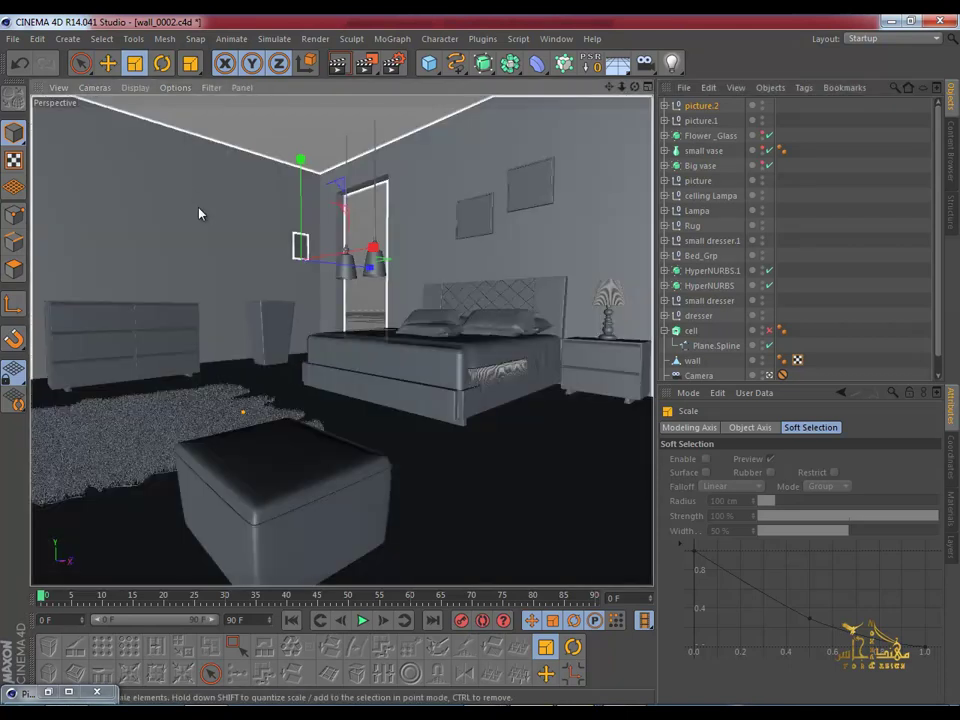
left_click(105, 64)
Step: Shift the selected frame left along the wall and reorder the picture objects in the list
mouse_move(368, 270)
left_mouse_down()
mouse_move(344, 282)
mouse_move(320, 268)
left_mouse_up()
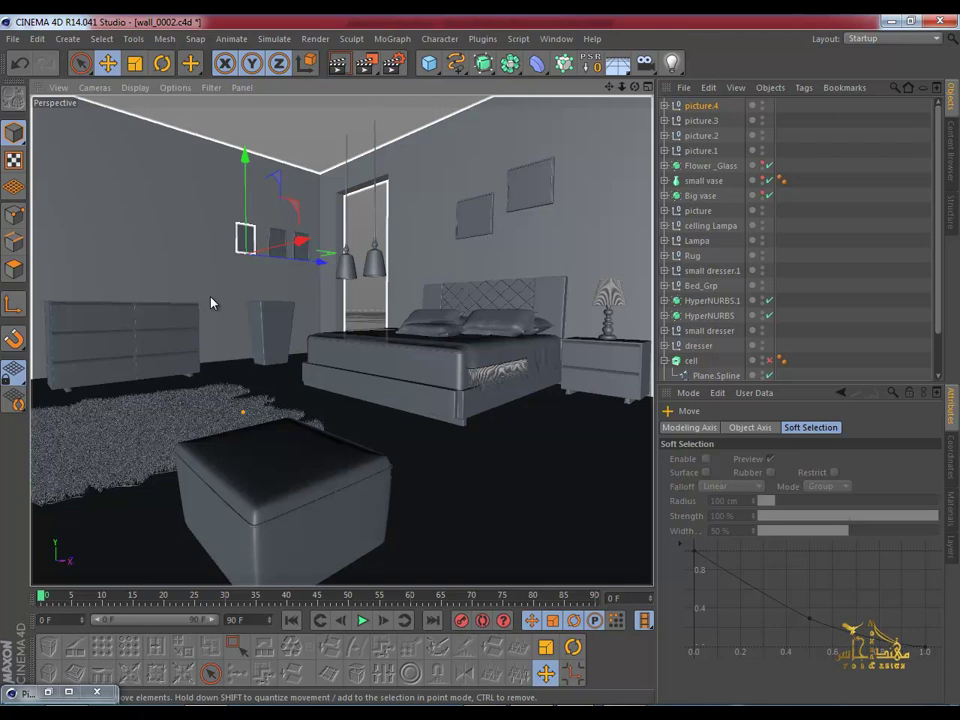
left_click(712, 106)
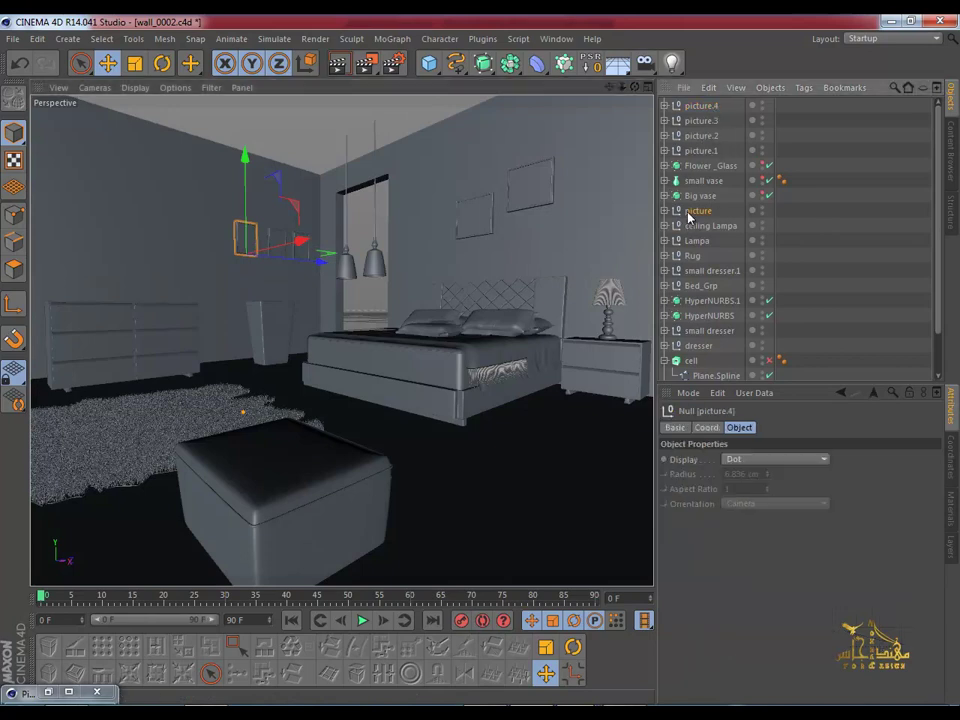
left_click_drag(700, 163, 741, 132)
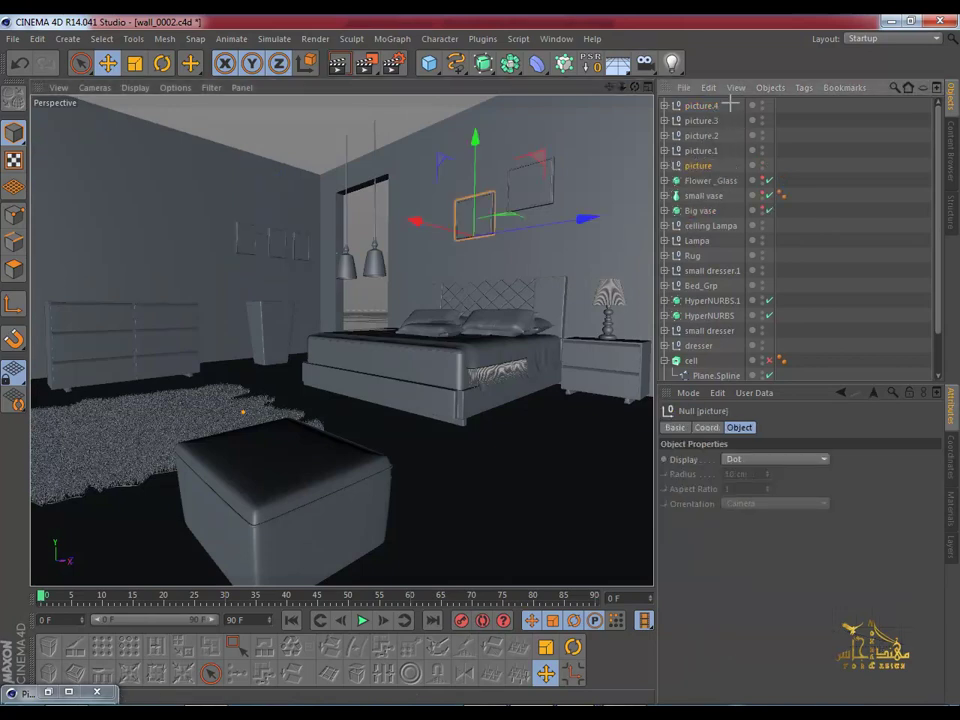
Step: Group all five picture objects into a Null with Alt+G and name it 'picture'
left_click_drag(681, 165, 681, 171)
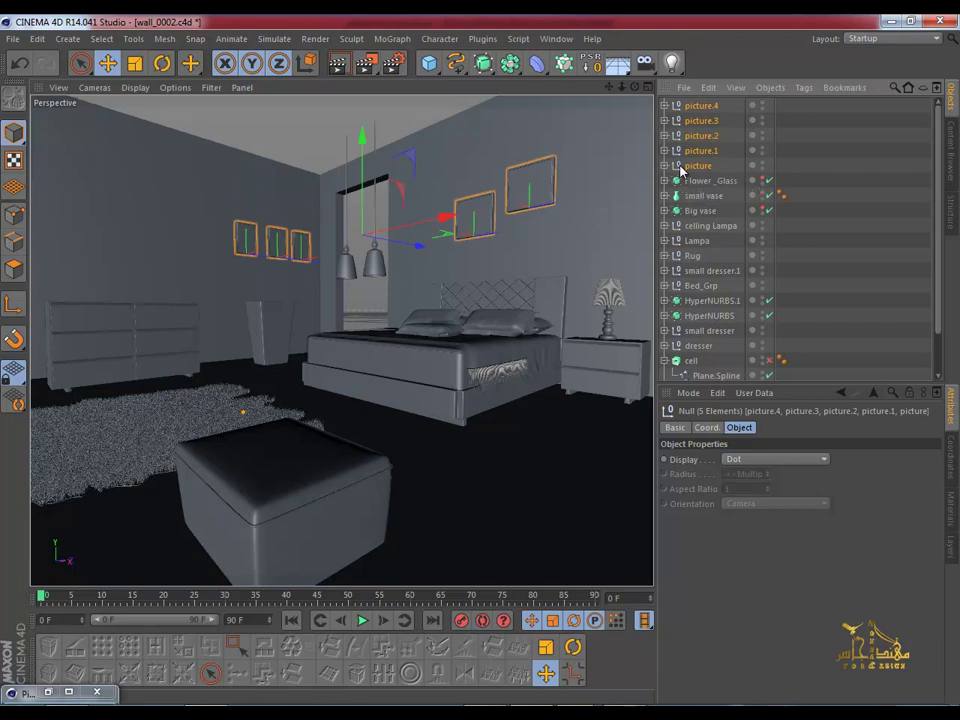
key("alt+g")
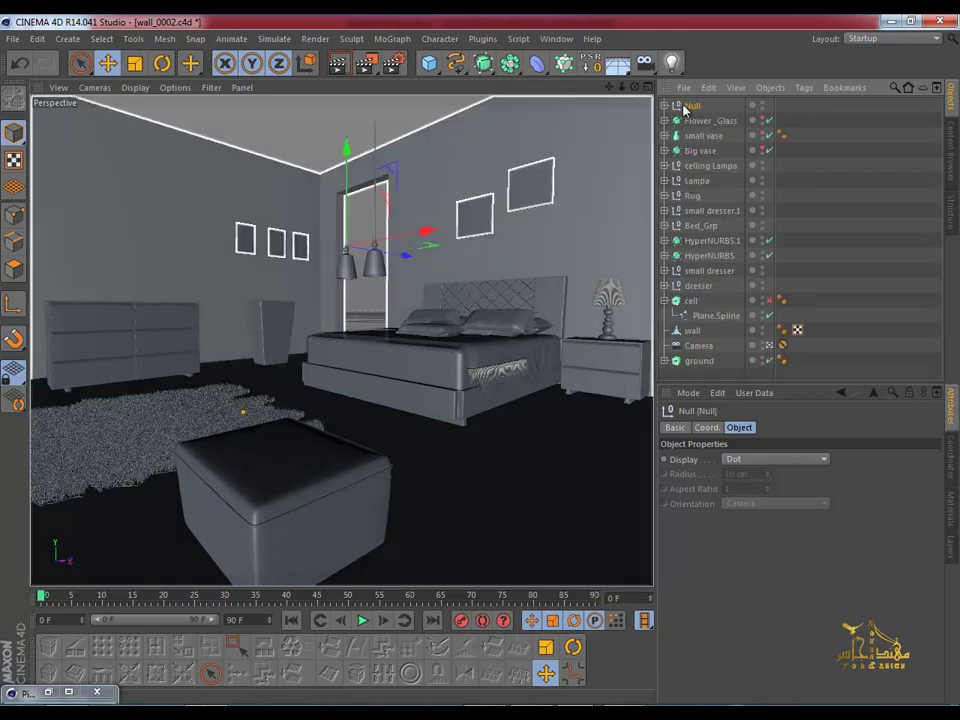
double_click(694, 105)
type("picture")
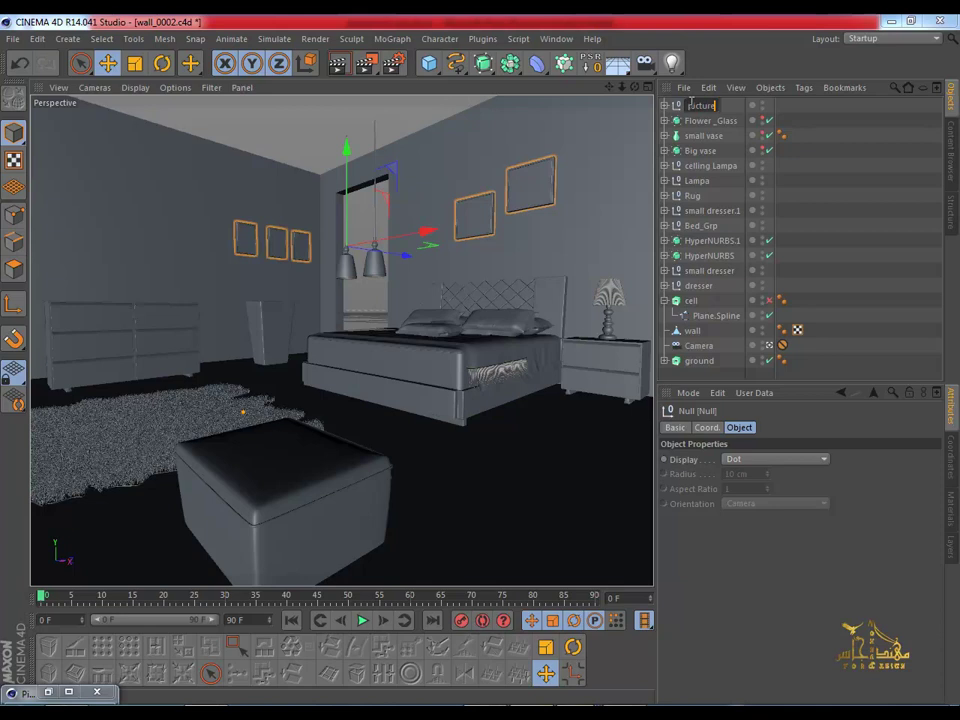
key("Return")
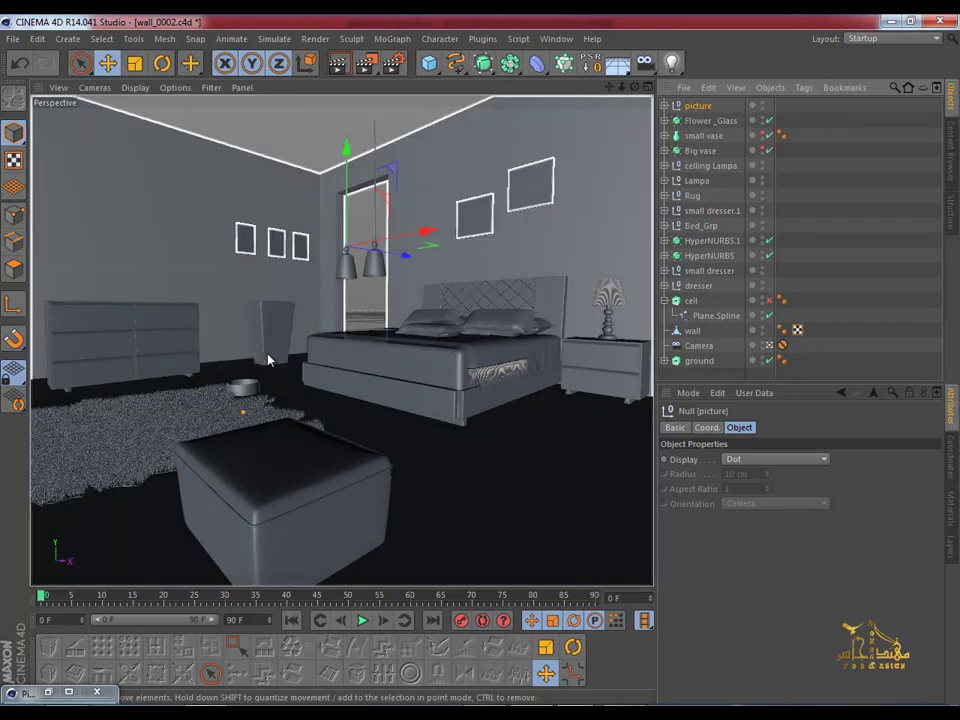
Step: Raise Flower_Glass off the floor and slide it toward the dresser
left_click(243, 386)
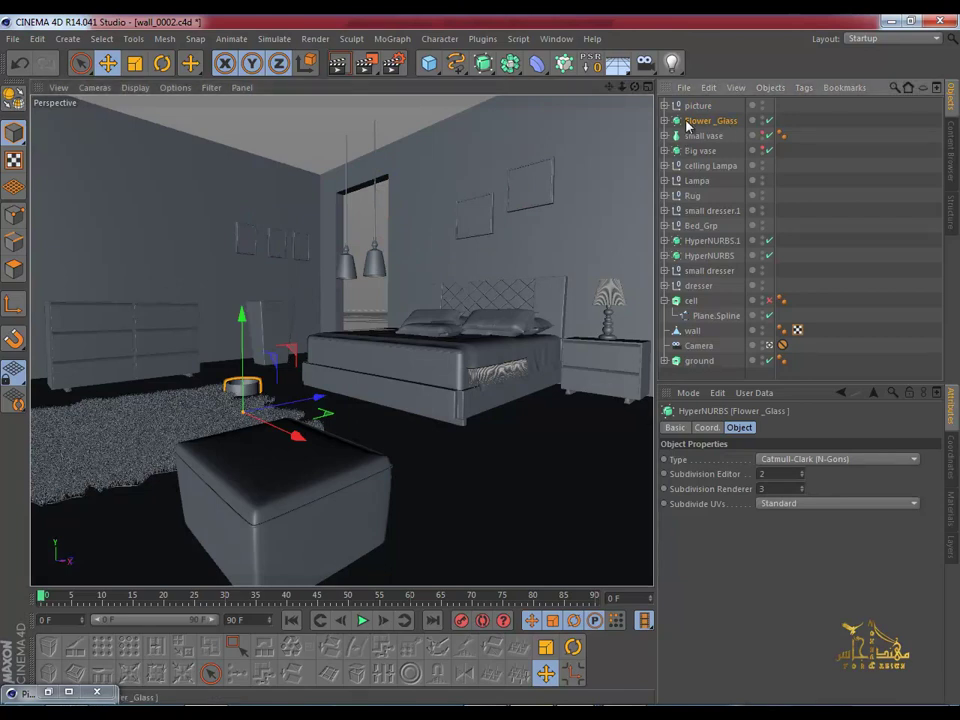
mouse_move(243, 425)
left_mouse_down()
mouse_move(271, 373)
mouse_move(195, 352)
left_mouse_up()
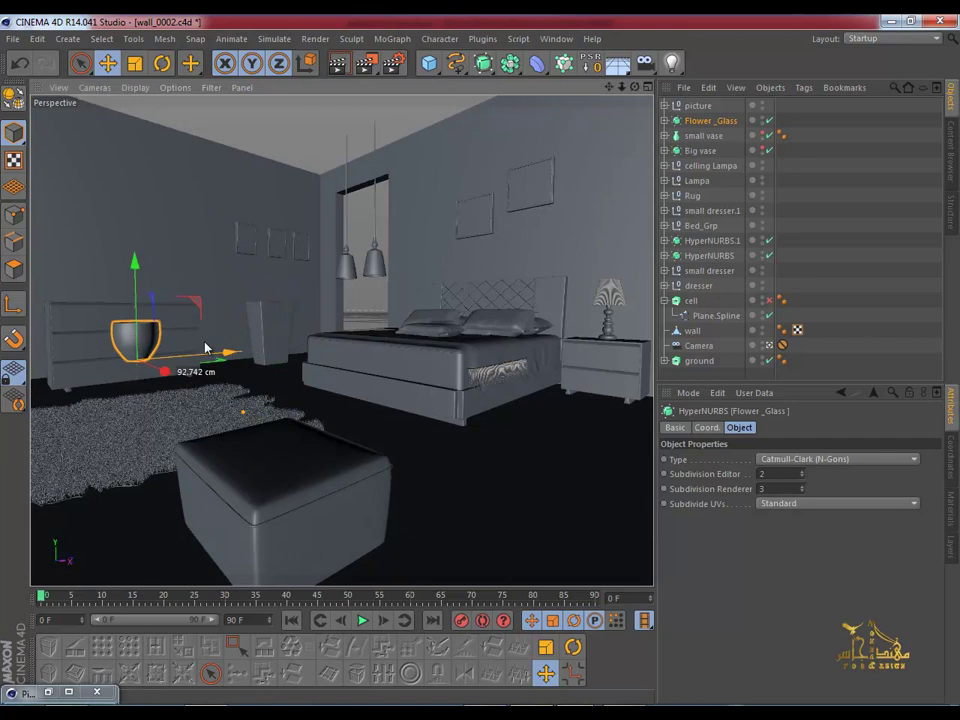
left_click_drag(138, 258, 138, 213)
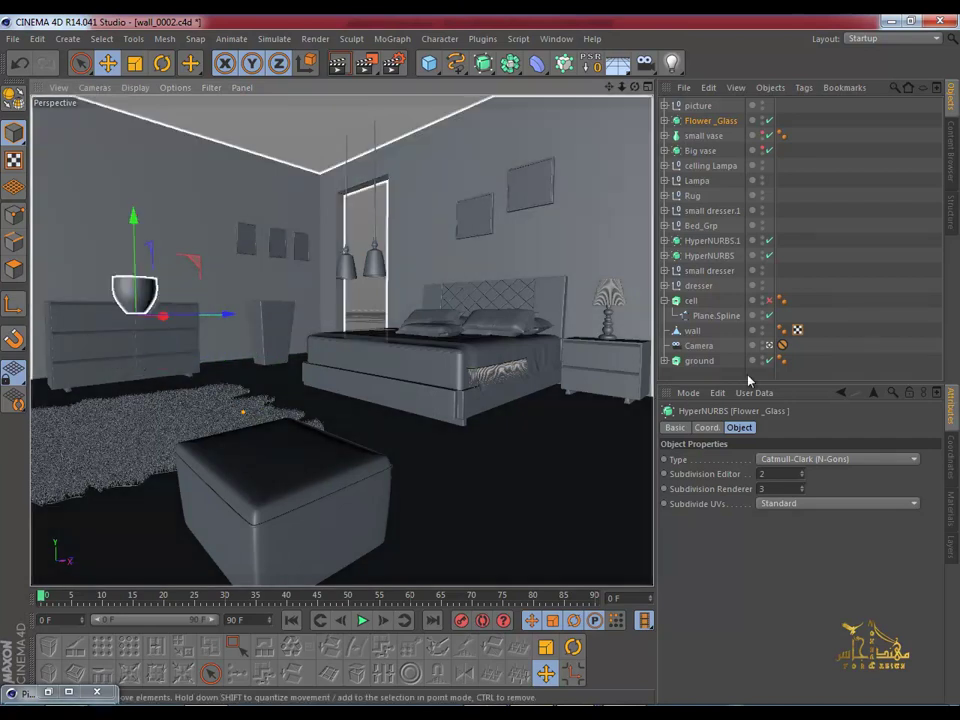
left_click(782, 345)
mouse_move(482, 368)
left_mouse_down("alt")
mouse_move(505, 341)
mouse_move(446, 386)
mouse_move(534, 319)
mouse_move(463, 435)
left_mouse_up("alt")
mouse_move(439, 497)
left_mouse_down("alt")
mouse_move(431, 579)
mouse_move(482, 364)
mouse_move(333, 468)
mouse_move(365, 430)
left_mouse_up("alt")
middle_click(369, 422)
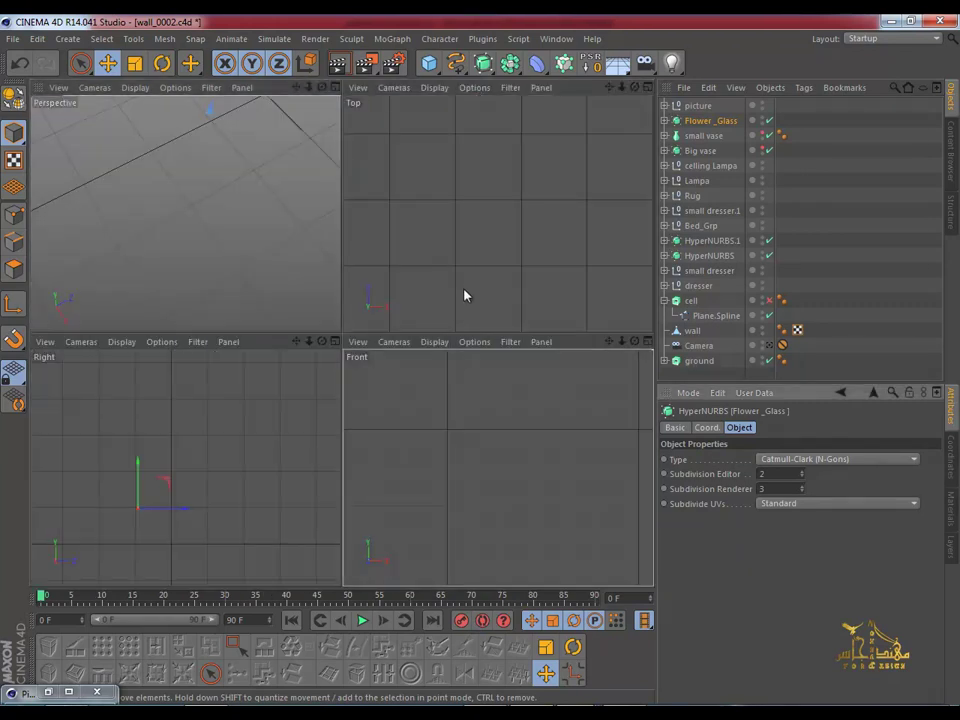
mouse_move(467, 285)
middle_mouse_down("alt")
mouse_move(480, 206)
mouse_move(494, 231)
middle_mouse_up("alt")
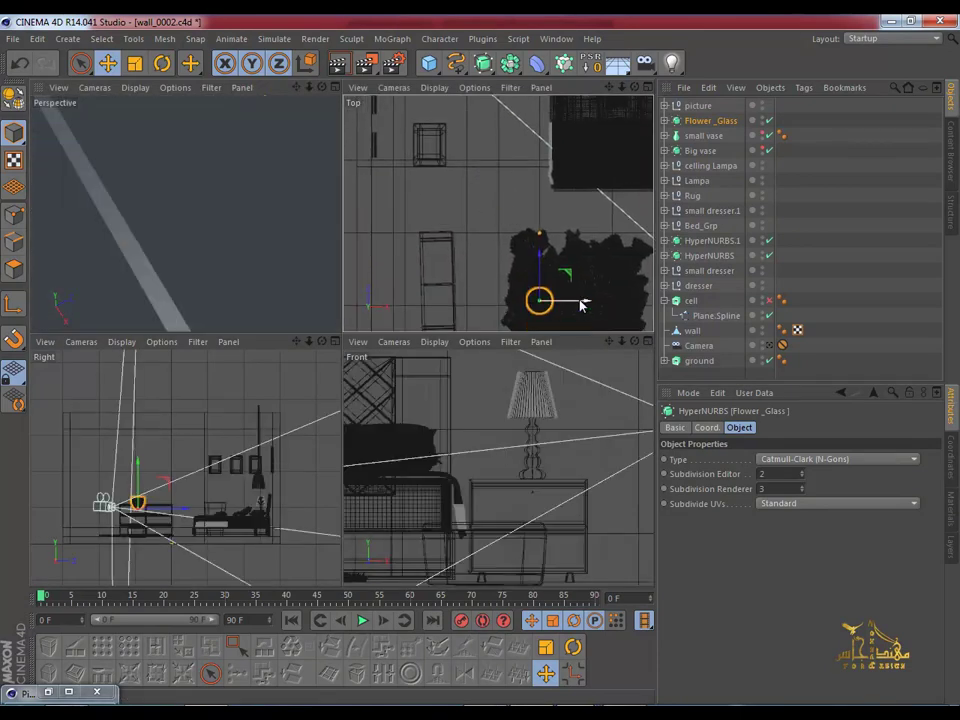
mouse_move(519, 311)
left_mouse_down()
mouse_move(462, 312)
mouse_move(476, 318)
left_mouse_up()
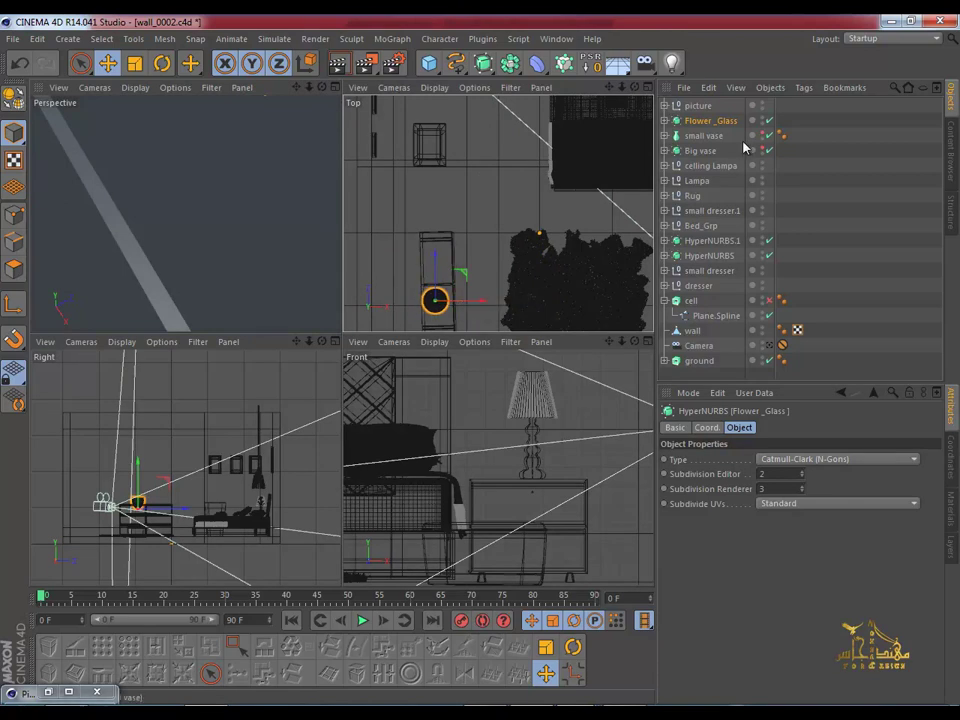
Step: Move the small vase up and over the dresser
left_click(562, 233)
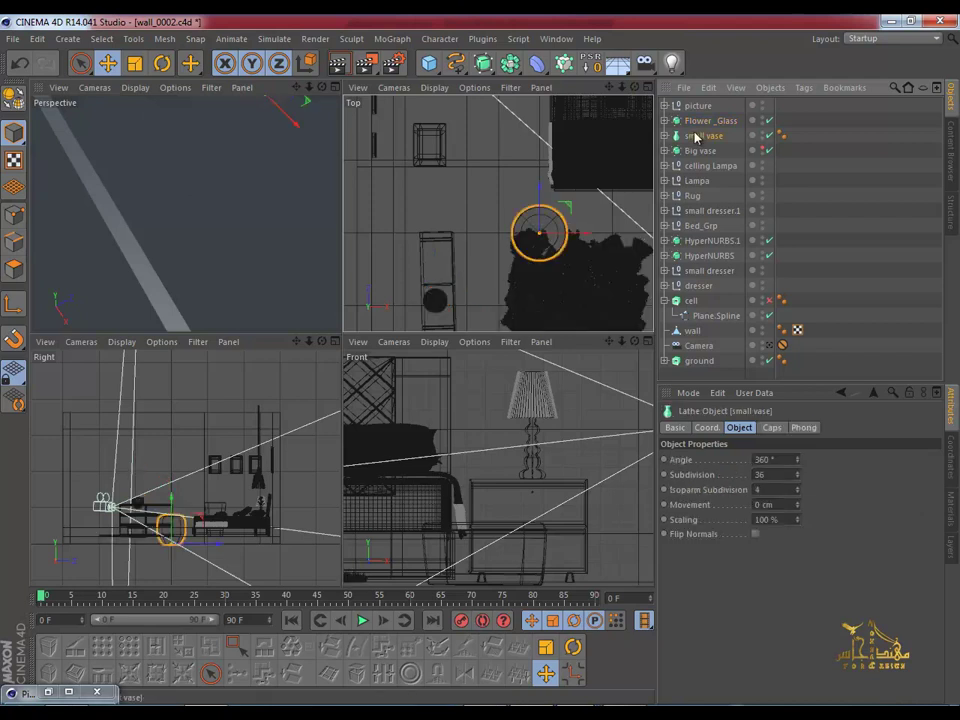
left_click_drag(575, 237, 493, 243)
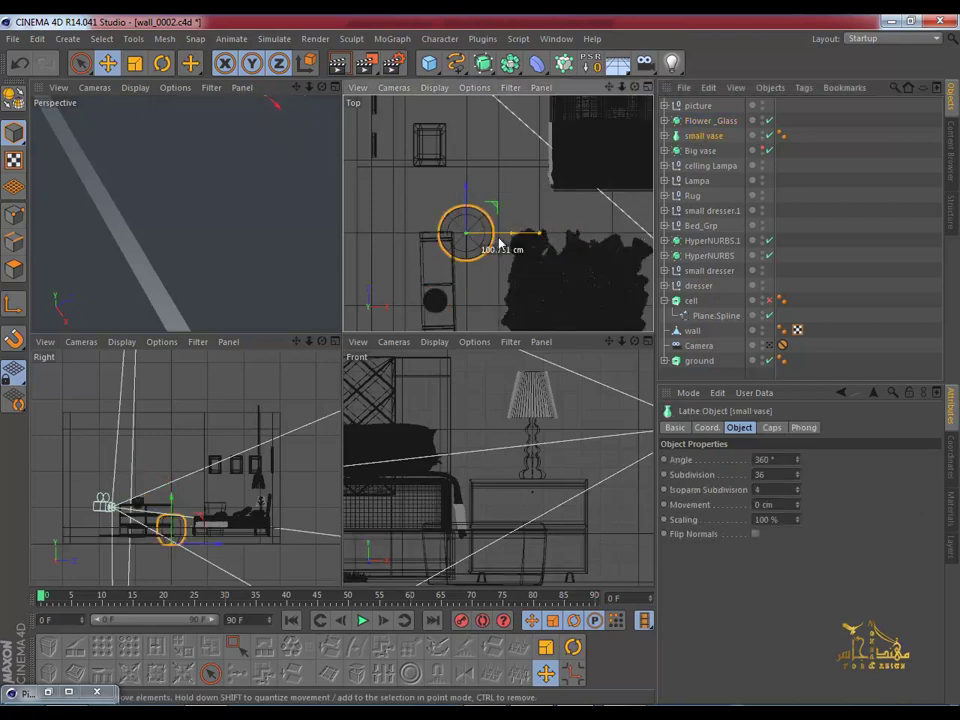
left_click_drag(176, 507, 166, 474)
left_click_drag(200, 511, 197, 511)
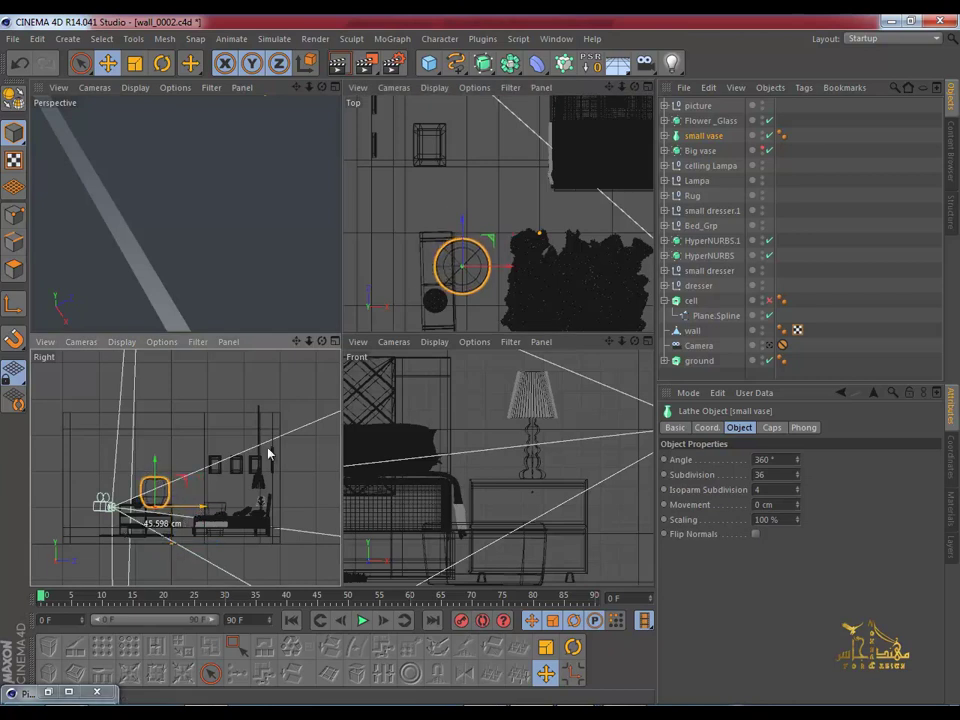
left_click_drag(268, 455, 268, 455)
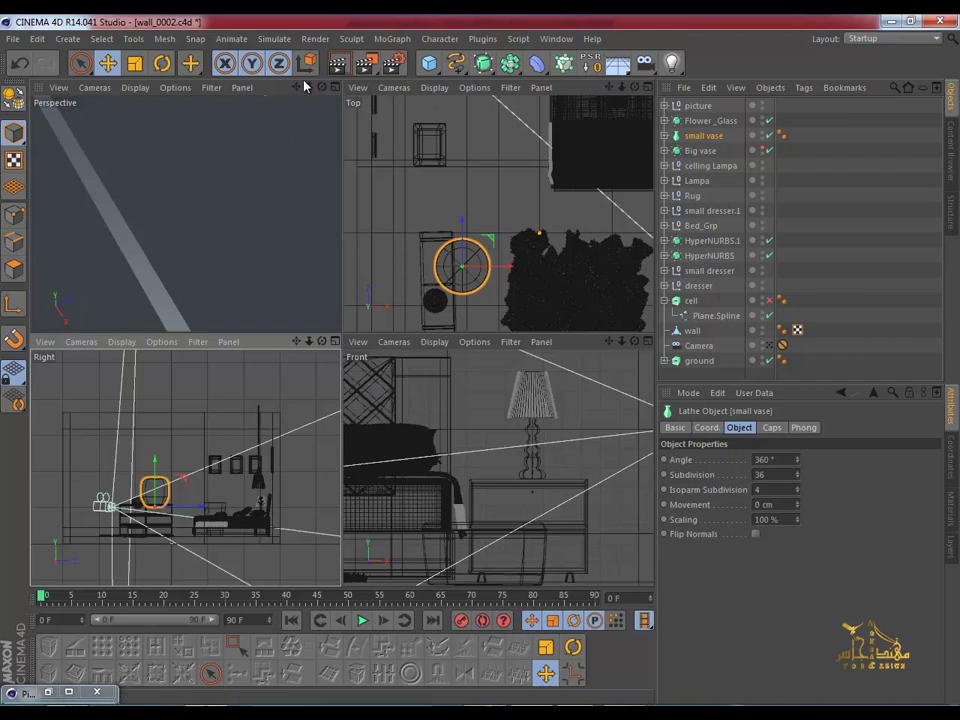
Step: Scale the small vase down to about 33%
left_click(136, 64)
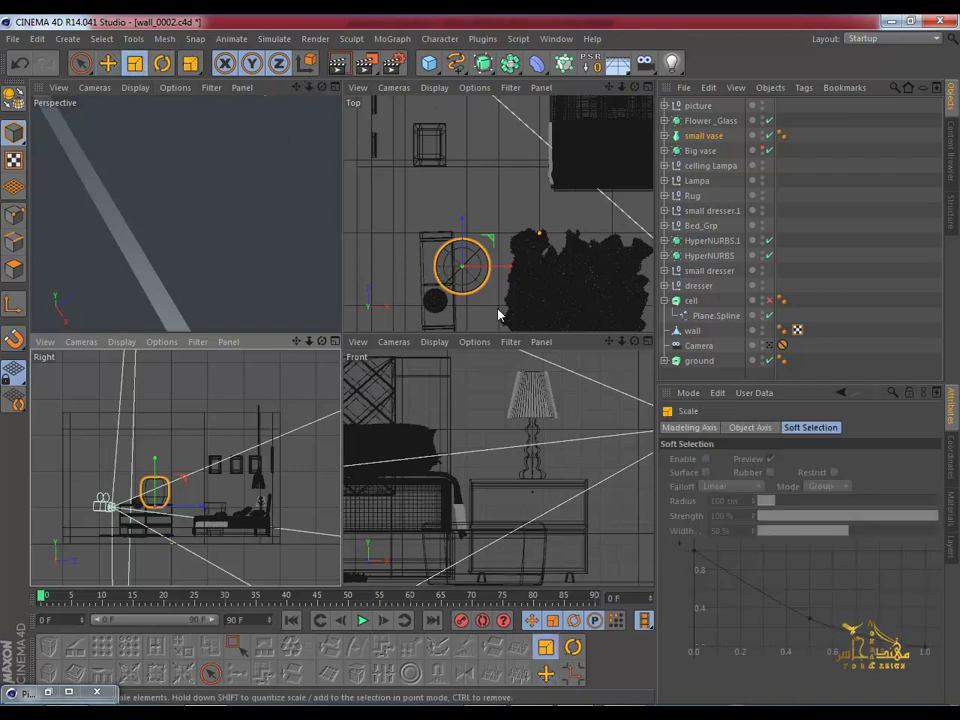
mouse_move(502, 314)
left_mouse_down()
mouse_move(380, 322)
mouse_move(357, 270)
left_mouse_up()
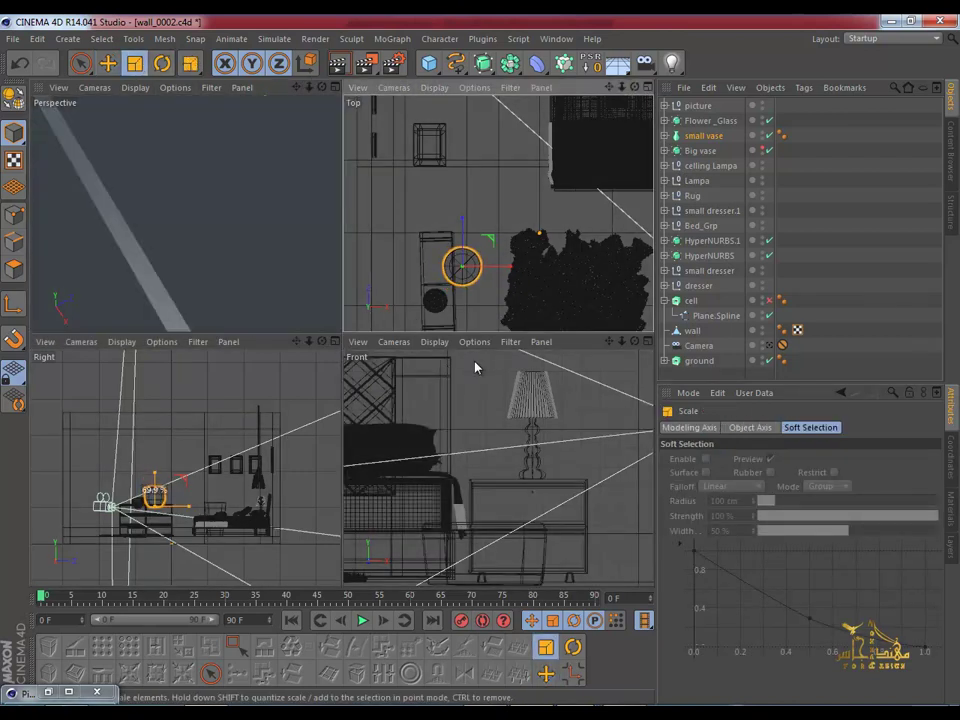
left_click_drag(418, 383, 495, 360)
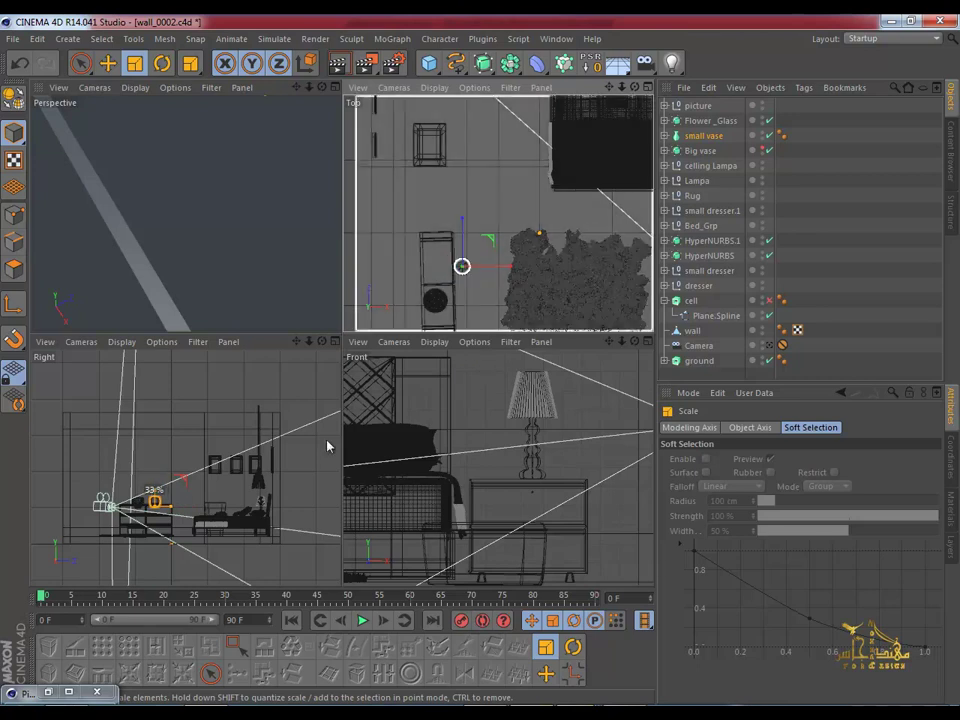
Step: Maximize the perspective view over the dresser and shrink the Flower_Glass bowl slightly
middle_click(255, 236)
right_click_drag(253, 249, 357, 354, "alt")
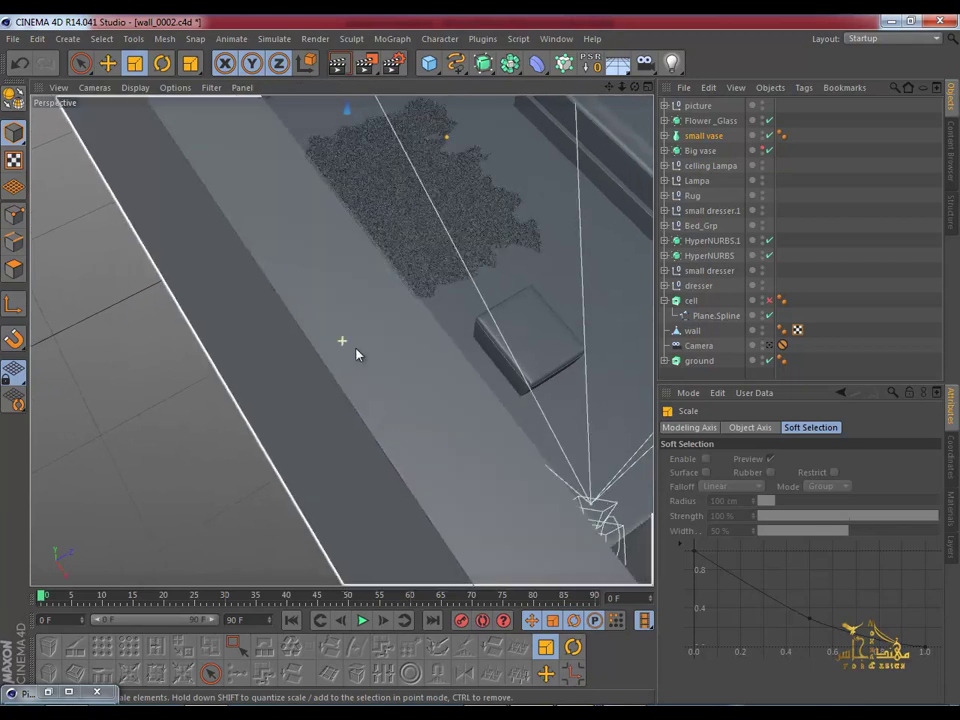
left_click_drag(357, 354, 374, 481, "alt")
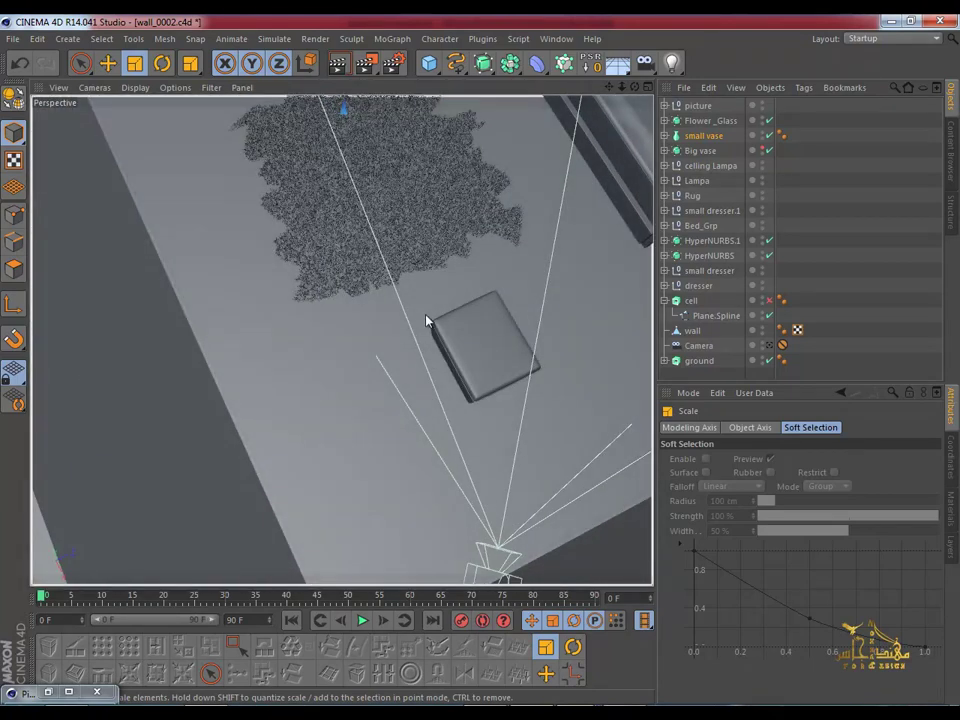
mouse_move(374, 481)
left_mouse_down("alt")
mouse_move(389, 210)
mouse_move(388, 240)
mouse_move(368, 178)
mouse_move(309, 99)
mouse_move(481, 365)
left_mouse_up("alt")
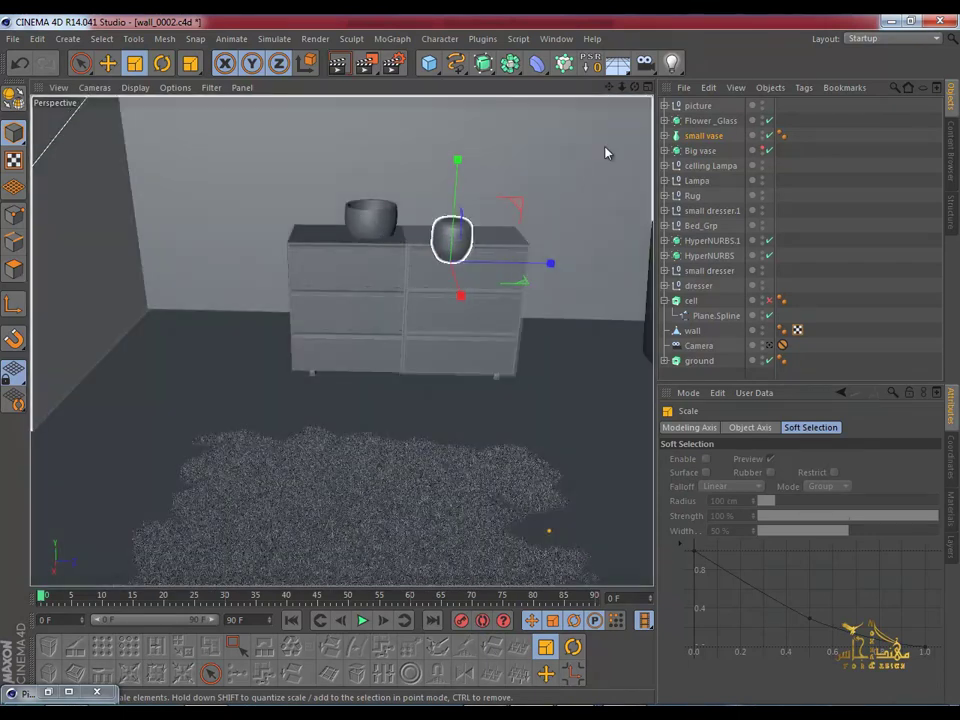
left_click(708, 121)
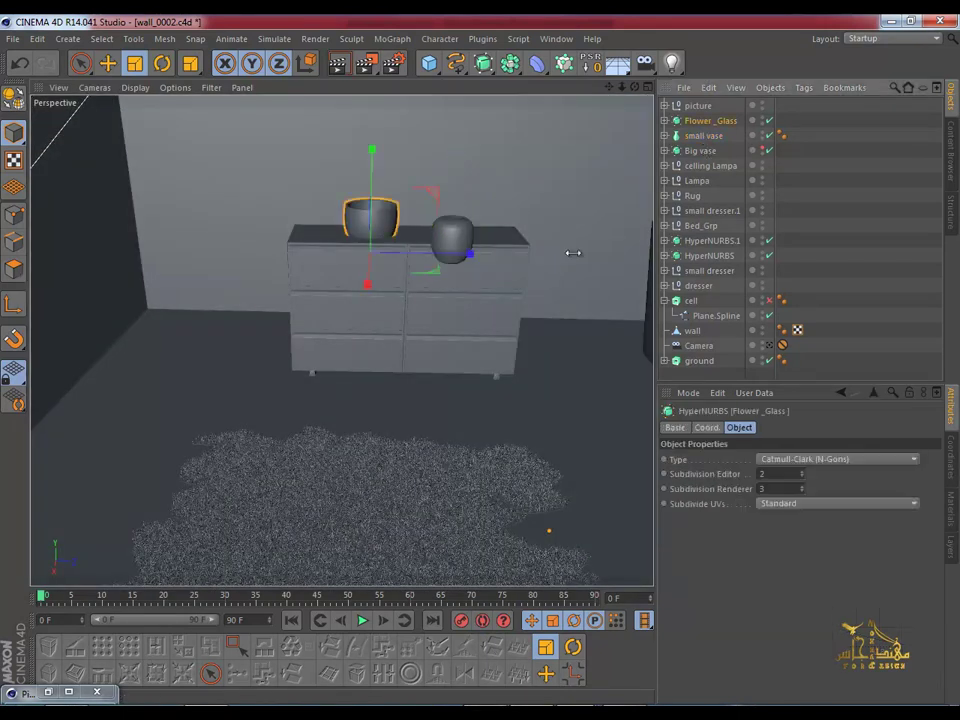
left_click_drag(375, 304, 352, 307)
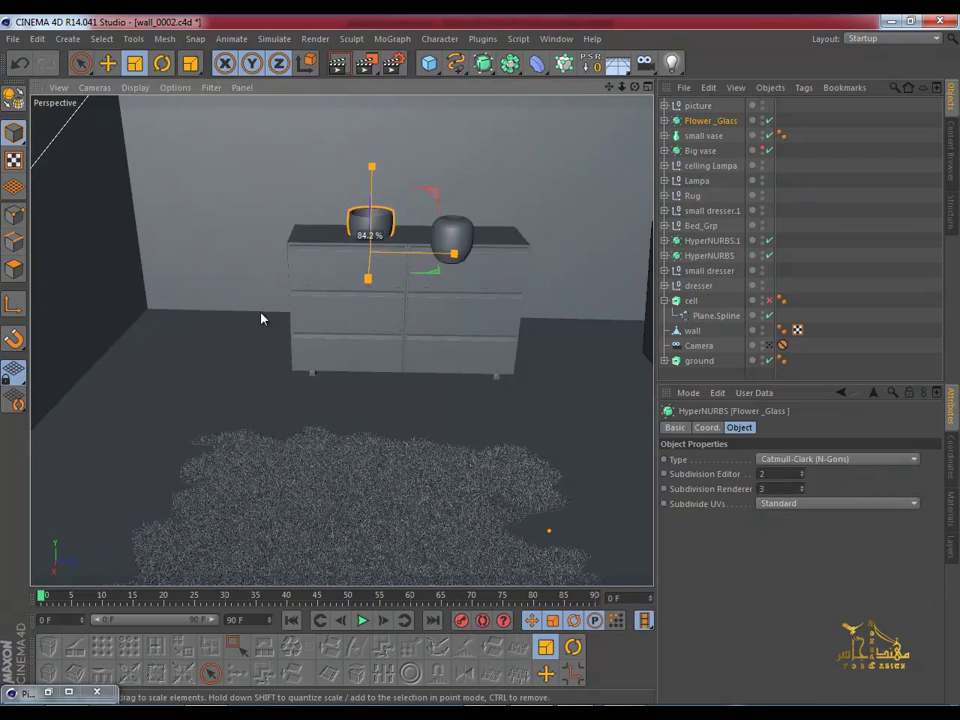
left_click_drag(153, 348, 138, 354)
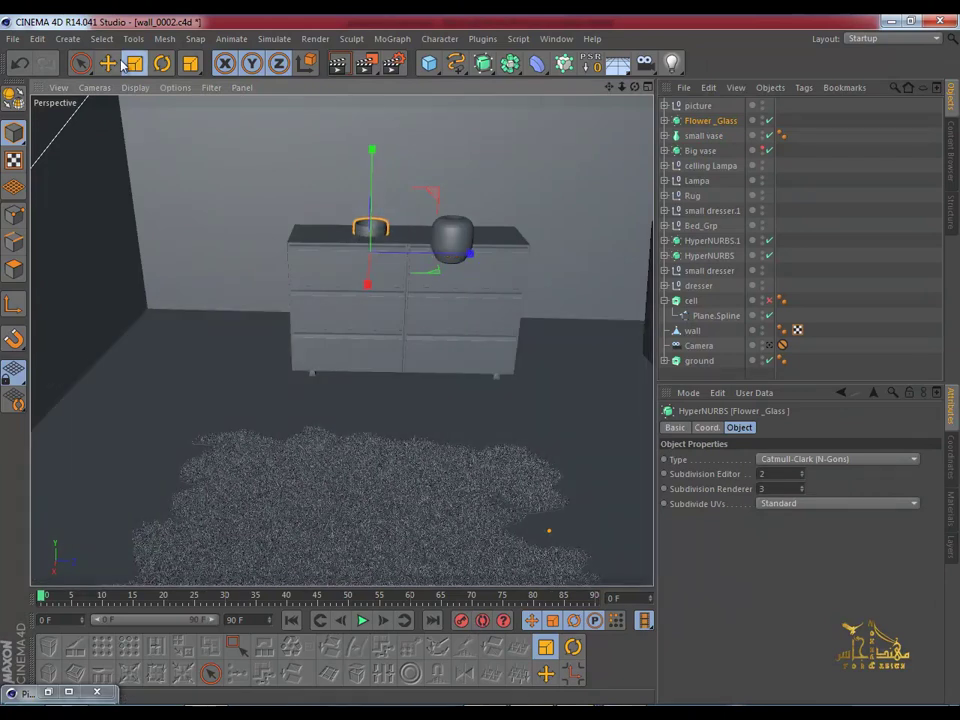
Step: Nudge the dresser sideways, then shift the Flower_Glass bowl and small vase together
left_click(107, 63)
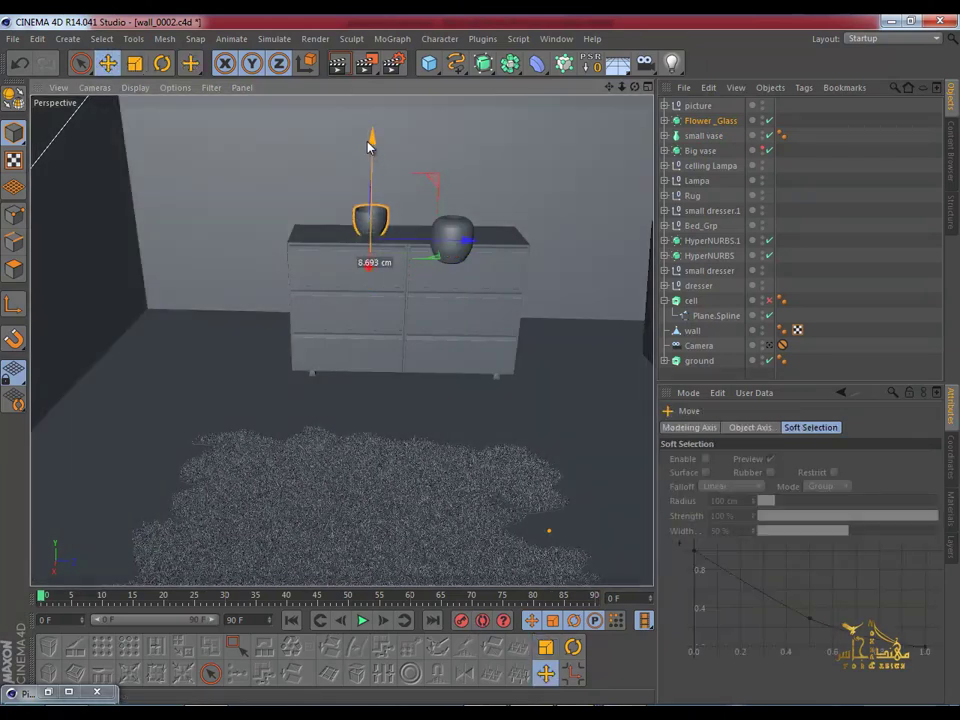
mouse_move(365, 157)
left_mouse_down("alt")
mouse_move(623, 289)
mouse_move(618, 376)
left_mouse_up("alt")
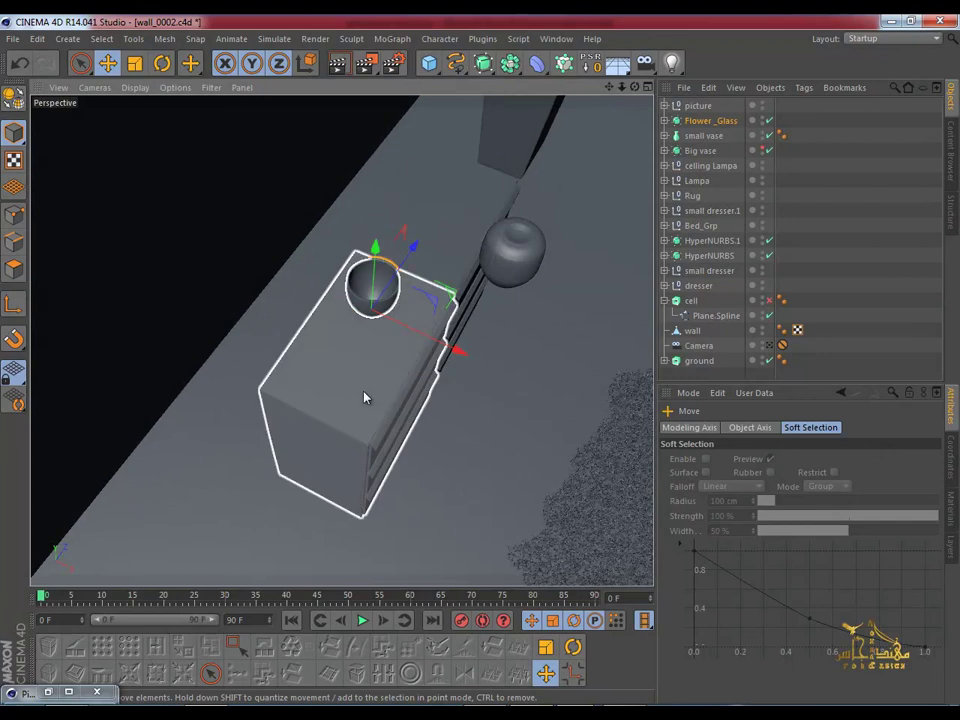
left_click(664, 300)
left_click(470, 400)
mouse_move(450, 443)
left_mouse_down()
mouse_move(352, 427)
mouse_move(289, 406)
mouse_move(285, 390)
mouse_move(306, 410)
left_mouse_up()
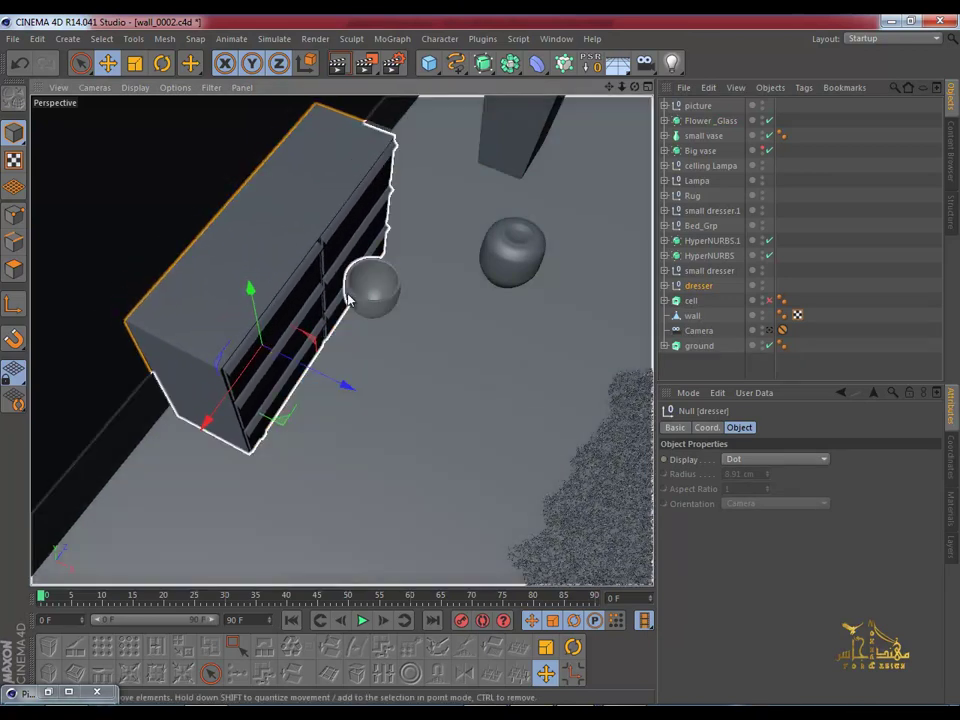
left_click(349, 297)
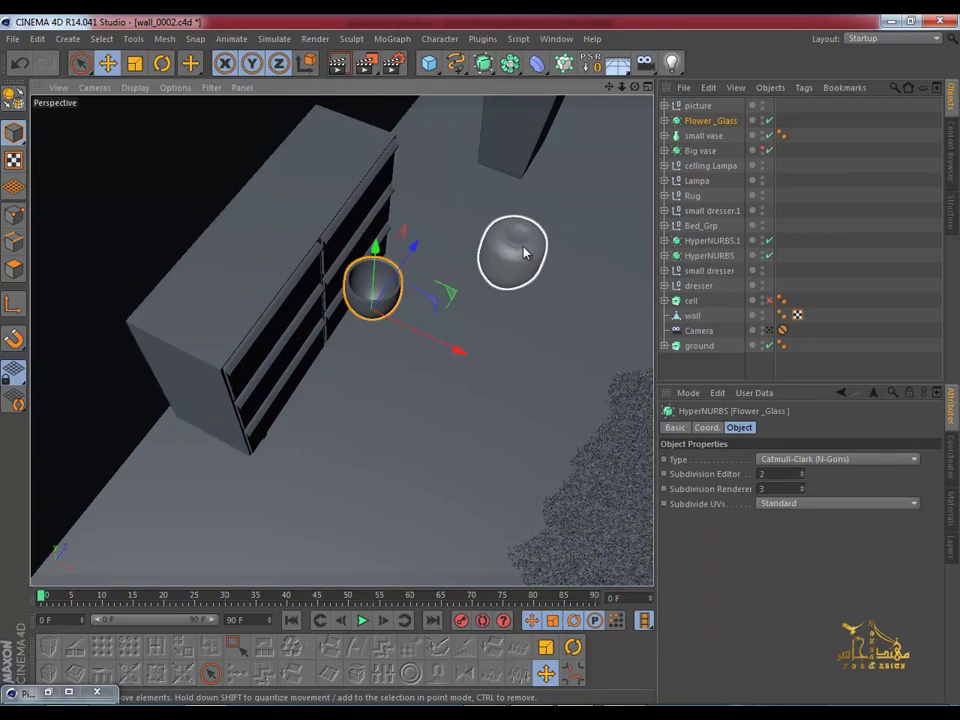
left_click(525, 252, "shift")
mouse_move(489, 321)
left_mouse_down()
mouse_move(349, 289)
mouse_move(190, 277)
left_mouse_up()
Step: Place the small vase on the dresser top and shrink both vase and bowl slightly
left_click(405, 230)
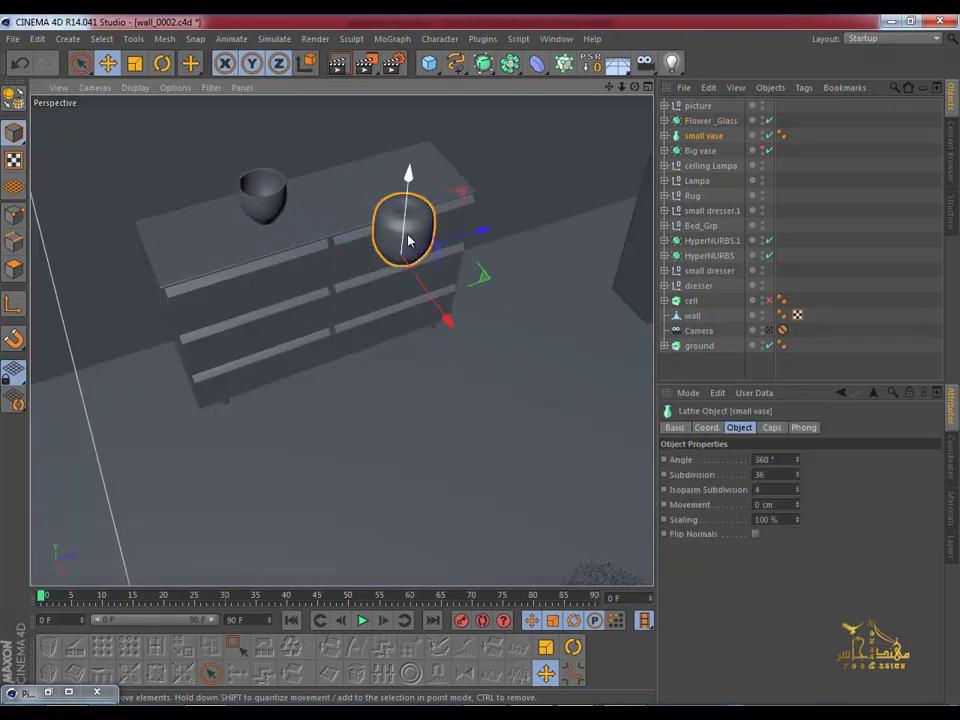
left_click_drag(400, 272, 382, 200)
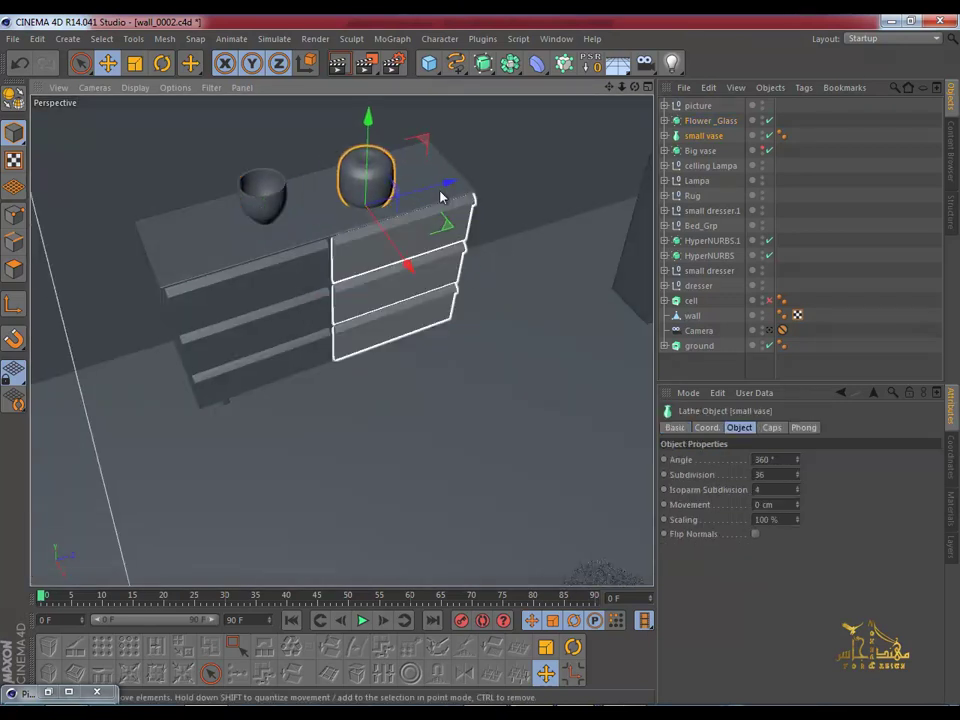
mouse_move(446, 188)
left_mouse_down()
mouse_move(226, 231)
mouse_move(190, 133)
left_mouse_up()
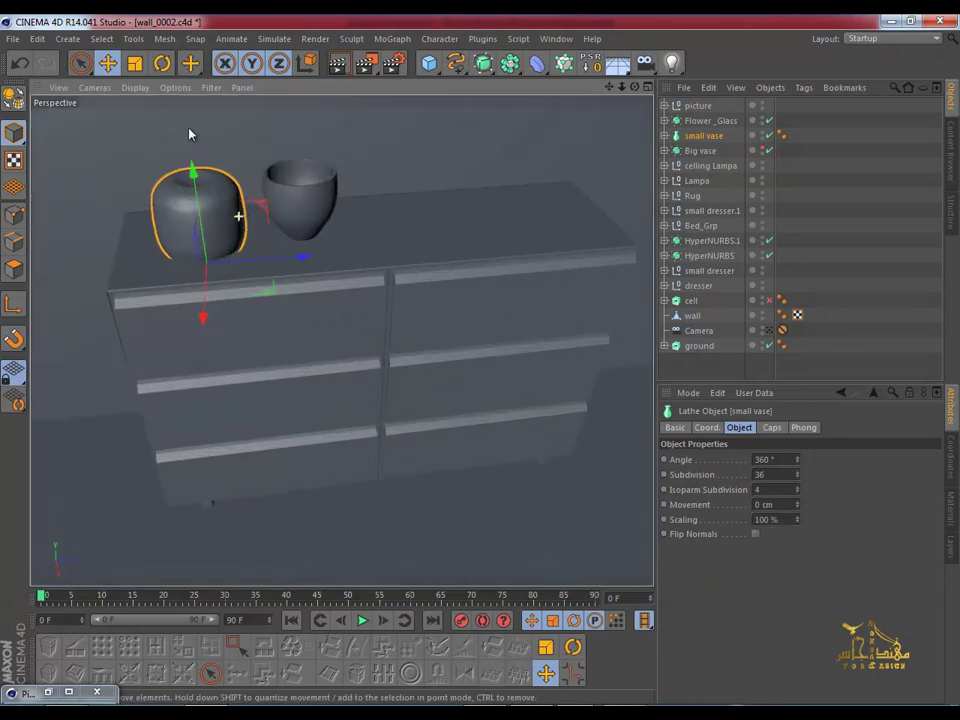
left_click(134, 63)
left_click_drag(255, 300, 191, 345)
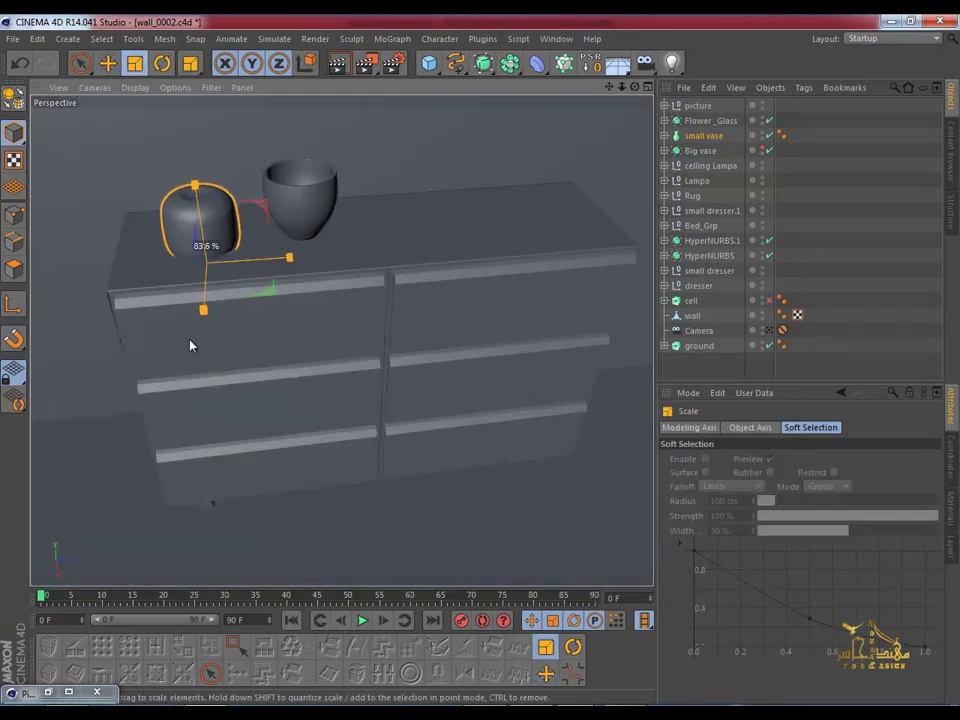
left_click_drag(258, 290, 300, 204, "alt")
left_click(300, 204)
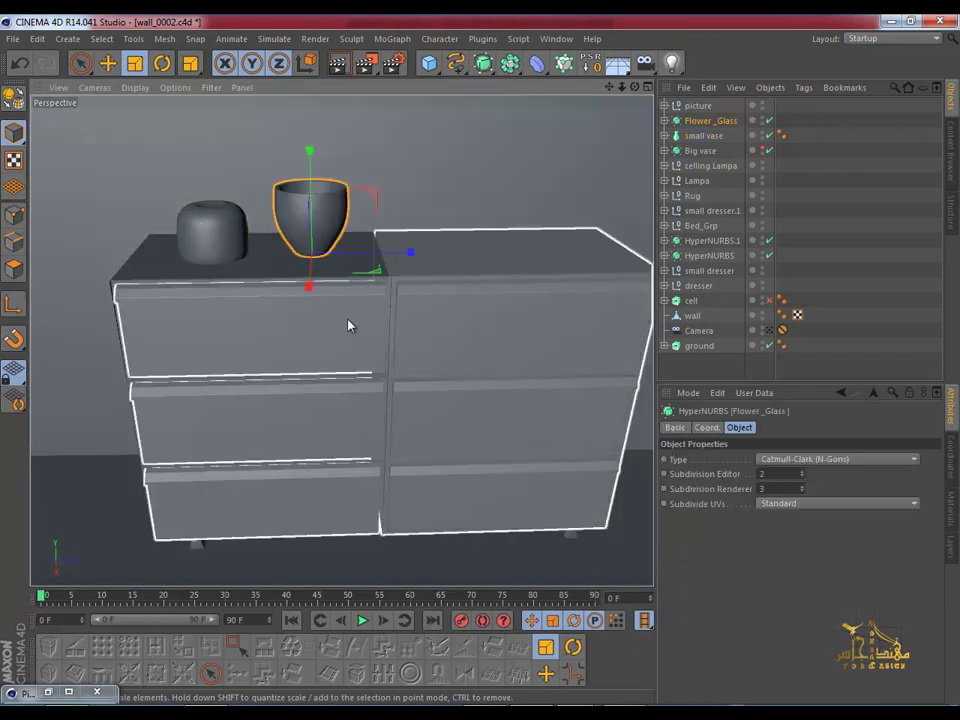
left_click_drag(347, 326, 272, 348)
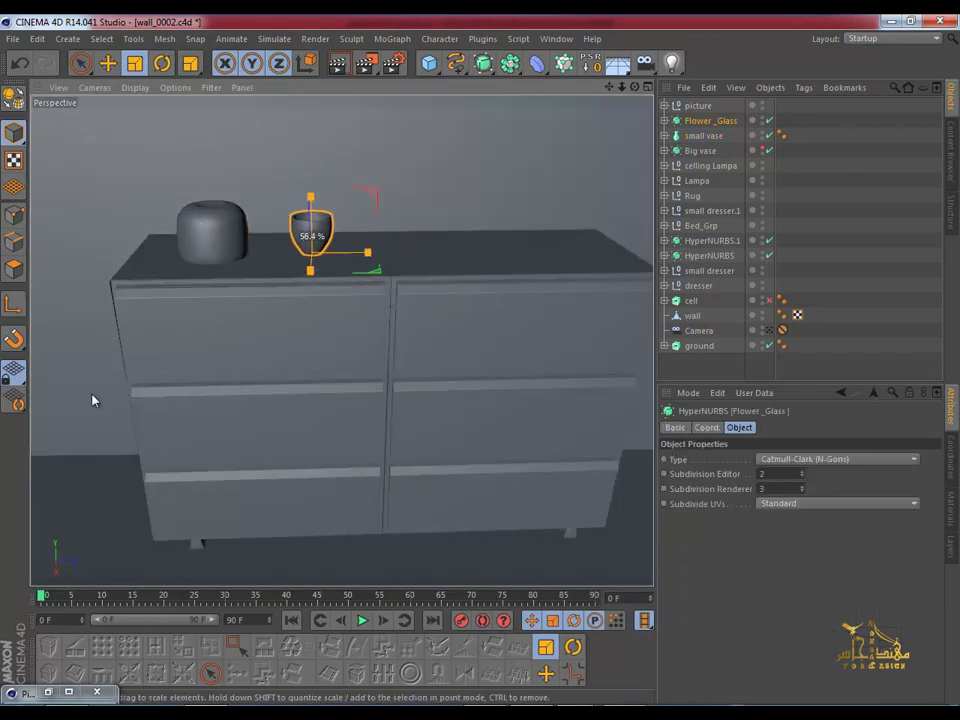
Step: Raise the small vase on Y so it sits on the dresser
left_click(212, 228)
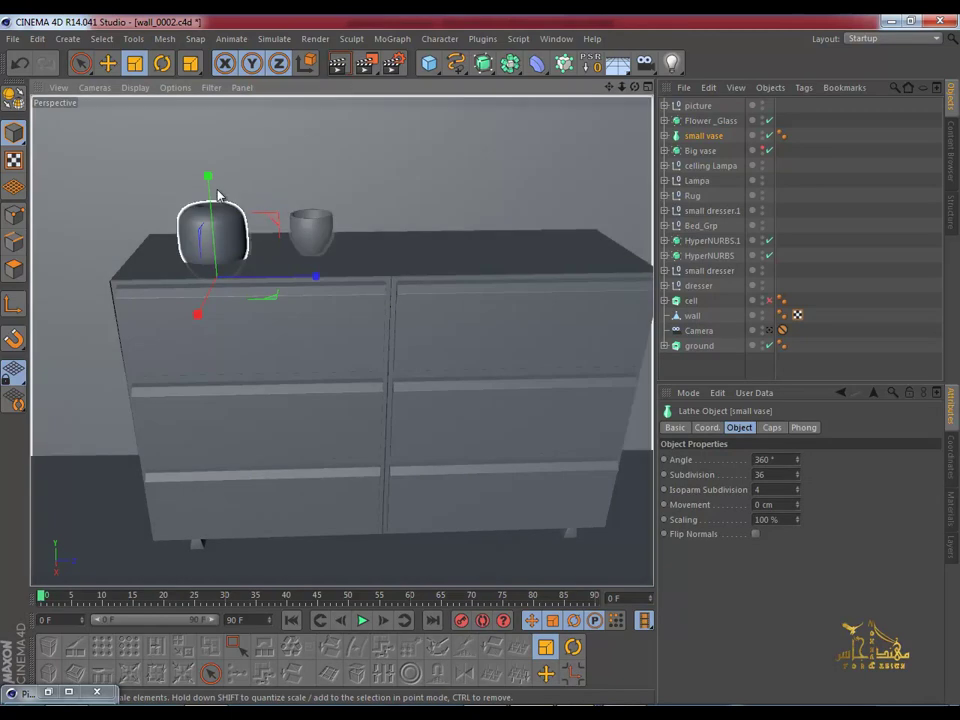
left_click(107, 63)
left_click_drag(208, 180, 200, 160)
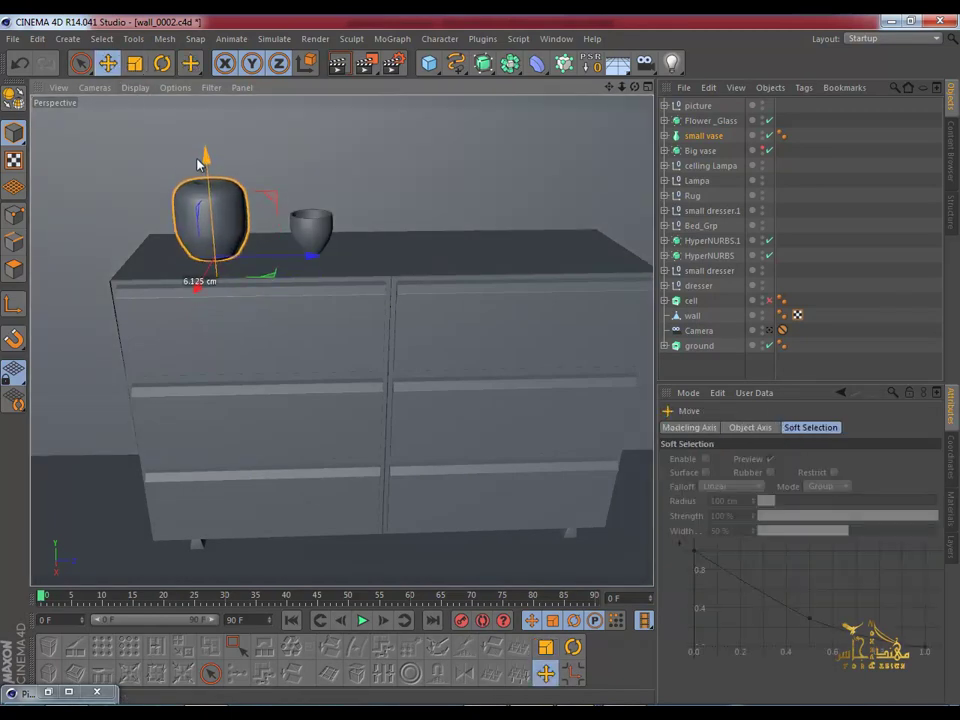
left_click_drag(205, 175, 206, 178)
Step: Enlarge the Flower_Glass bowl to about 120% beside the small vase
left_click(314, 228)
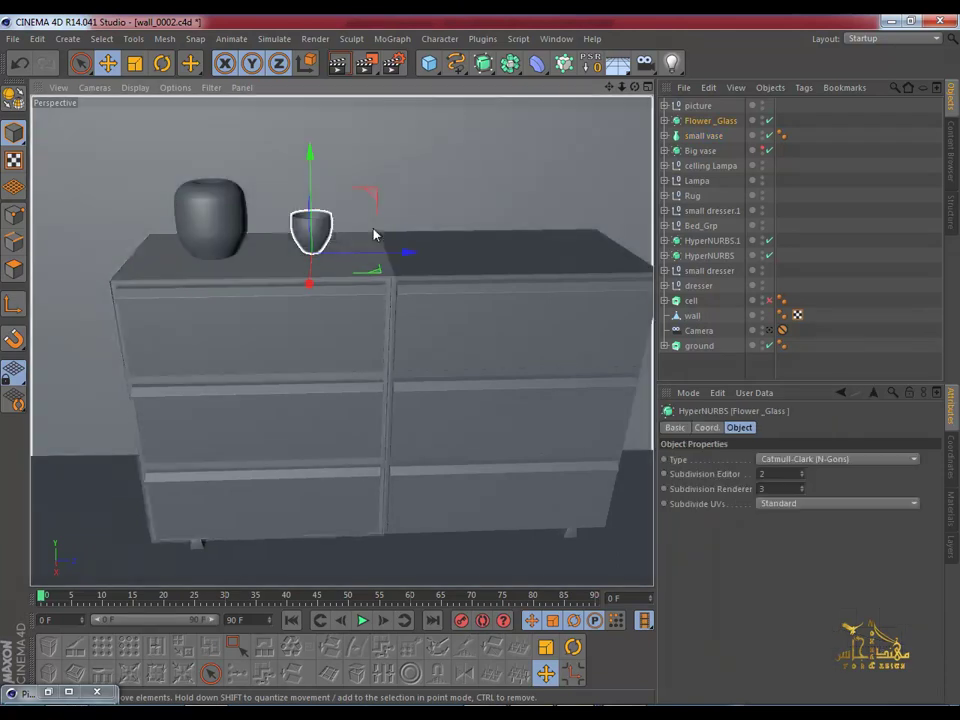
left_click(135, 63)
mouse_move(311, 289)
left_mouse_down()
mouse_move(463, 293)
mouse_move(371, 287)
mouse_move(409, 244)
left_mouse_up()
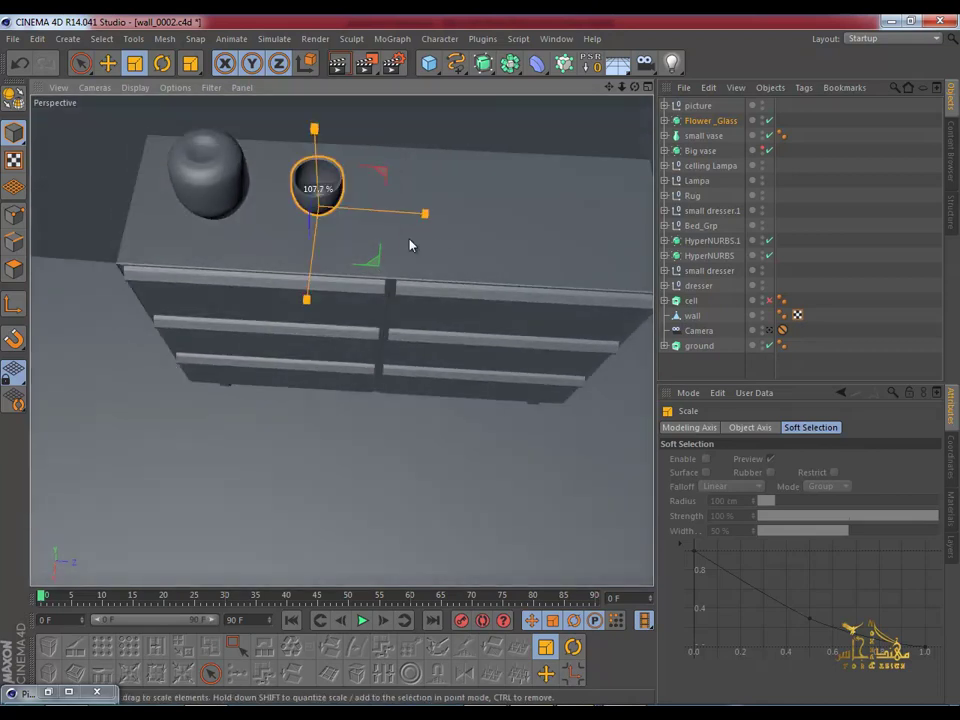
mouse_move(506, 249)
left_mouse_down()
mouse_move(471, 214)
mouse_move(415, 247)
mouse_move(514, 111)
mouse_move(480, 364)
mouse_move(290, 135)
mouse_move(380, 240)
mouse_move(420, 220)
left_mouse_up()
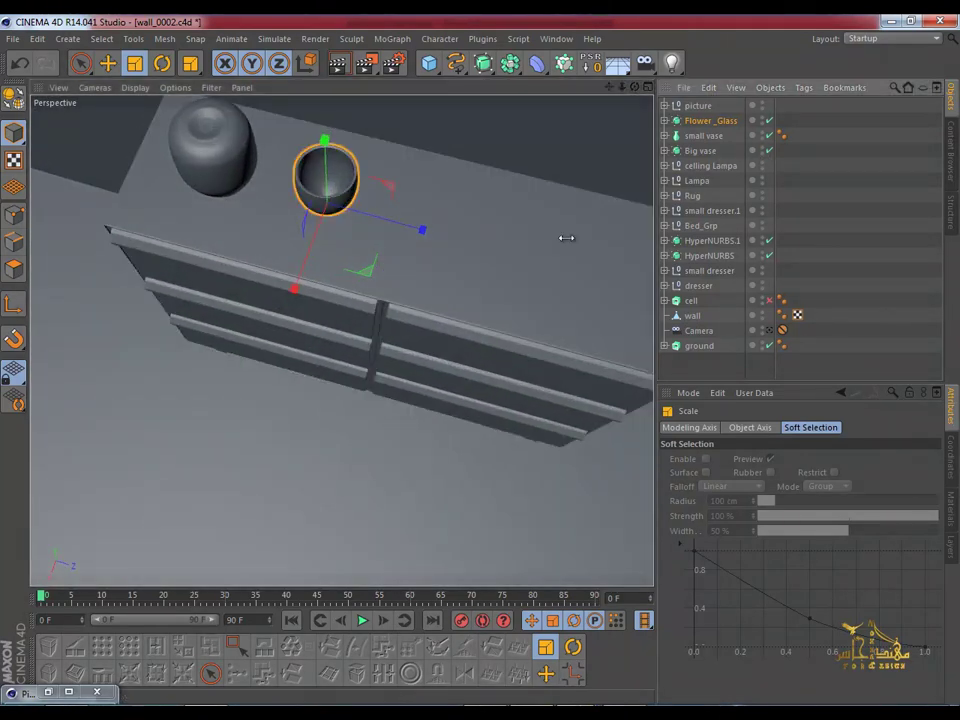
scroll(480, 274, "down", 3)
scroll(480, 278, "down", 3)
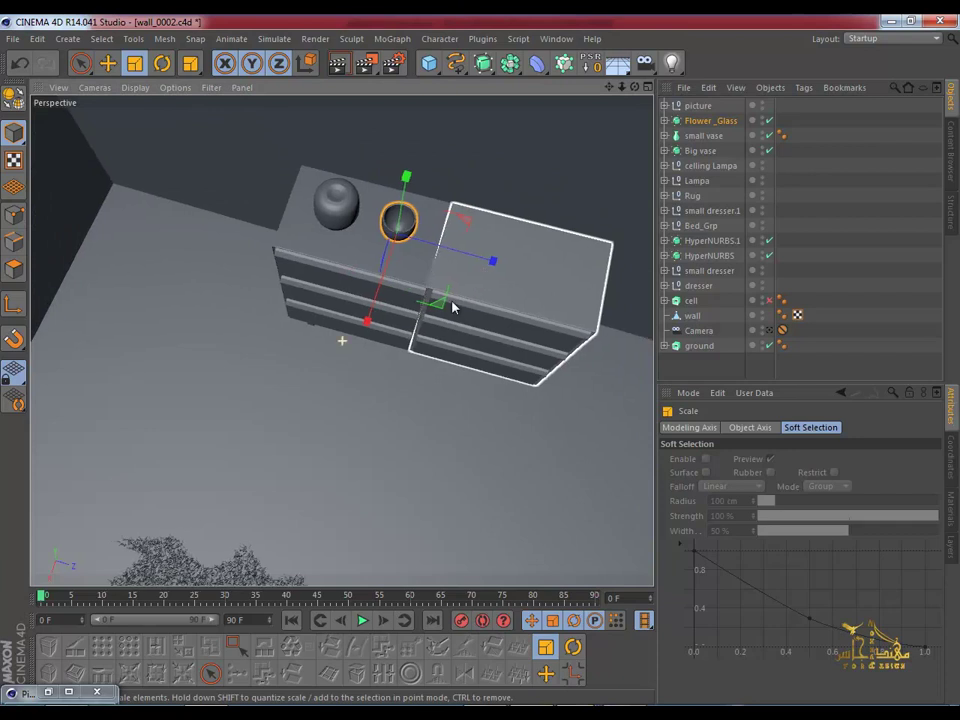
mouse_move(453, 307)
left_mouse_down("alt")
mouse_move(471, 225)
mouse_move(463, 345)
mouse_move(514, 364)
mouse_move(514, 251)
mouse_move(572, 358)
mouse_move(618, 246)
left_mouse_up("alt")
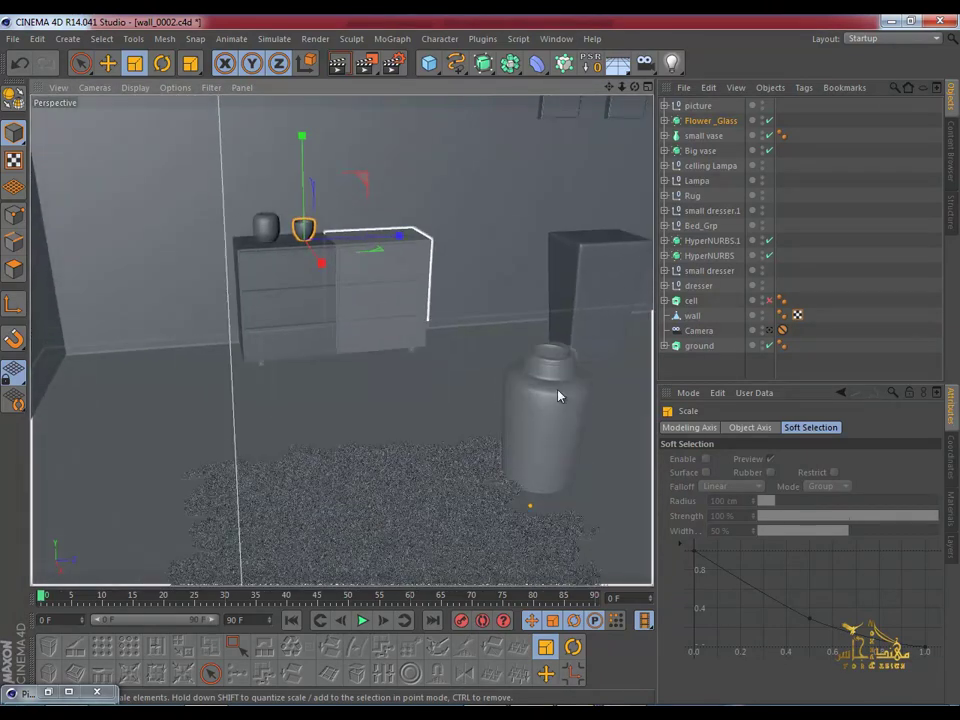
Step: Shrink the Big vase to about 58% and lift it onto the dresser top
left_click(545, 415)
mouse_move(443, 495)
left_mouse_down()
mouse_move(240, 499)
mouse_move(100, 516)
mouse_move(150, 255)
left_mouse_up()
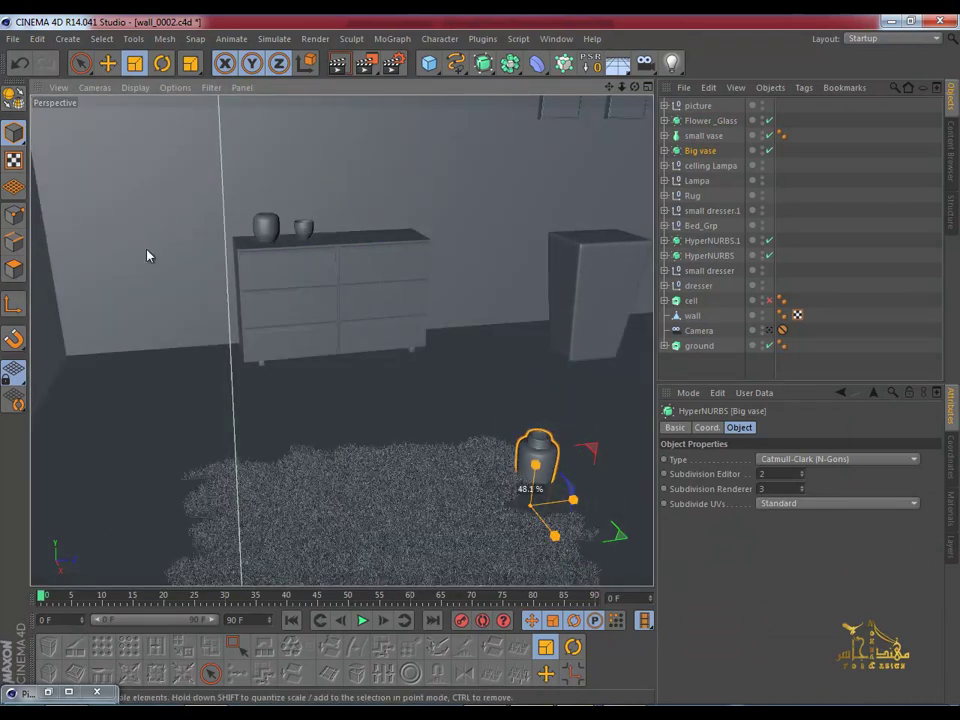
key("e")
left_click_drag(541, 437, 525, 298)
mouse_move(583, 421)
left_mouse_down()
mouse_move(400, 342)
mouse_move(423, 389)
mouse_move(424, 424)
left_mouse_up()
scroll(428, 410, "up", 5)
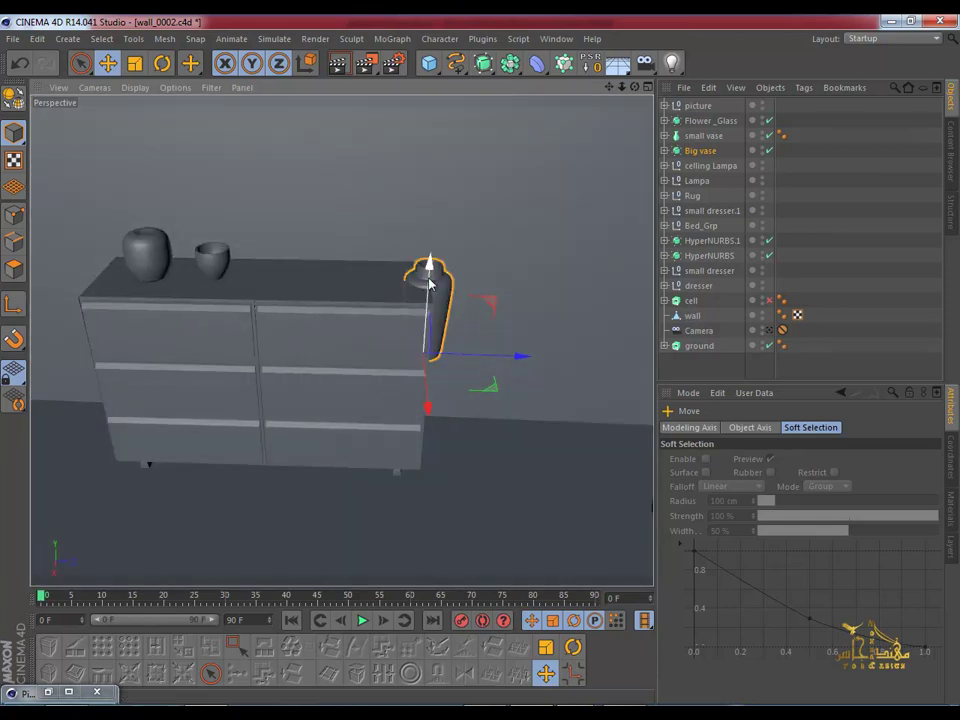
mouse_move(490, 338)
left_mouse_down()
mouse_move(495, 284)
mouse_move(382, 297)
mouse_move(340, 288)
left_mouse_up()
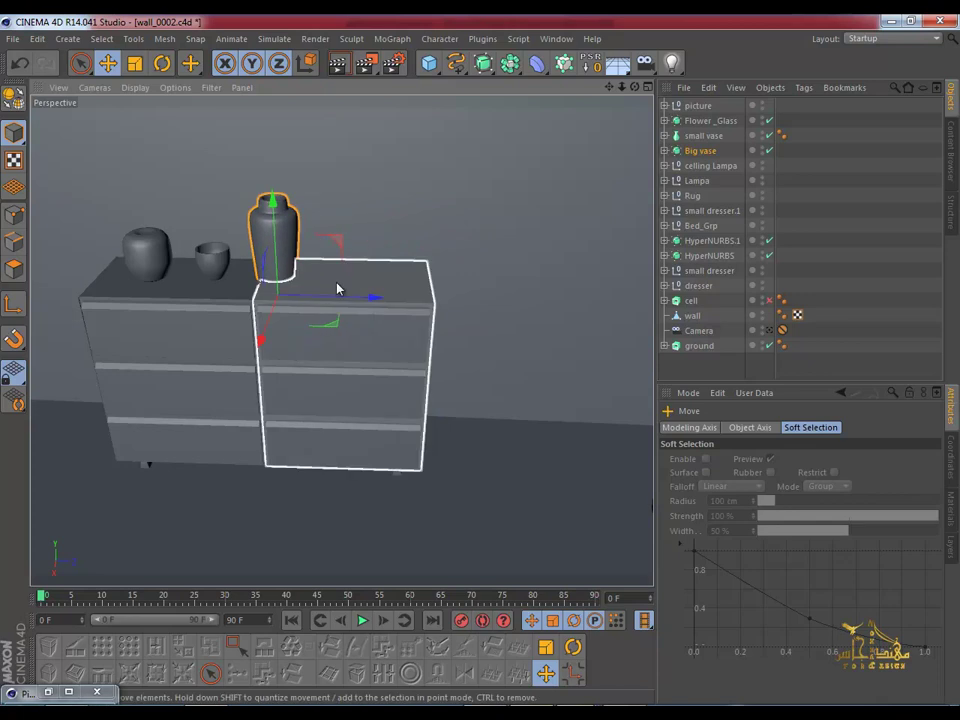
Step: Slide the Big vase left between the small vase and bowl, scaling it to about 88%
left_click(212, 258)
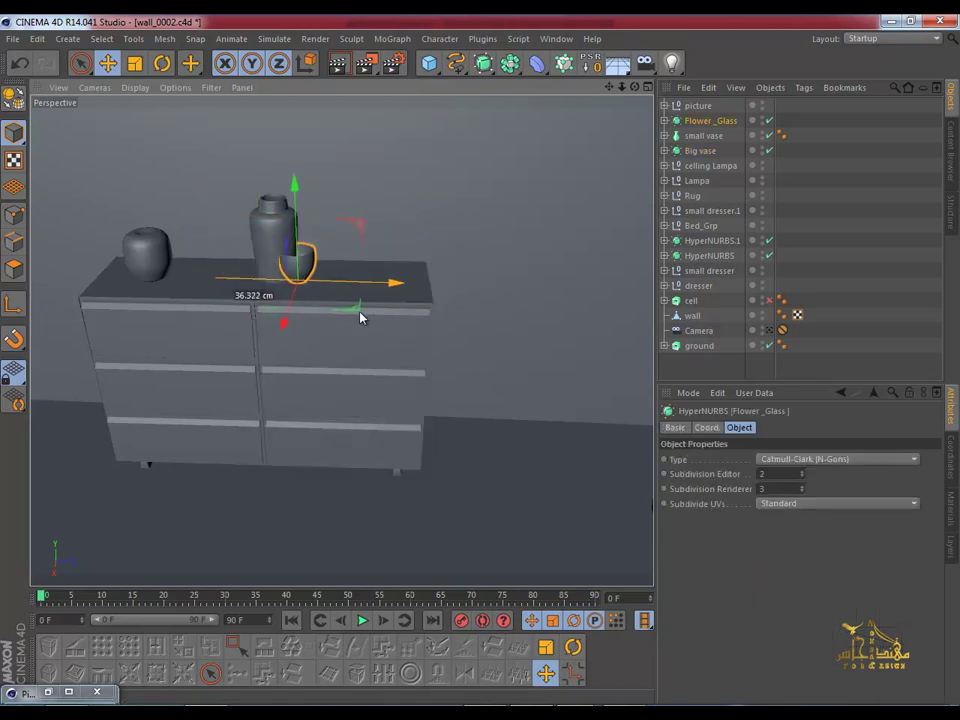
left_click(272, 232)
left_click_drag(338, 300, 263, 297)
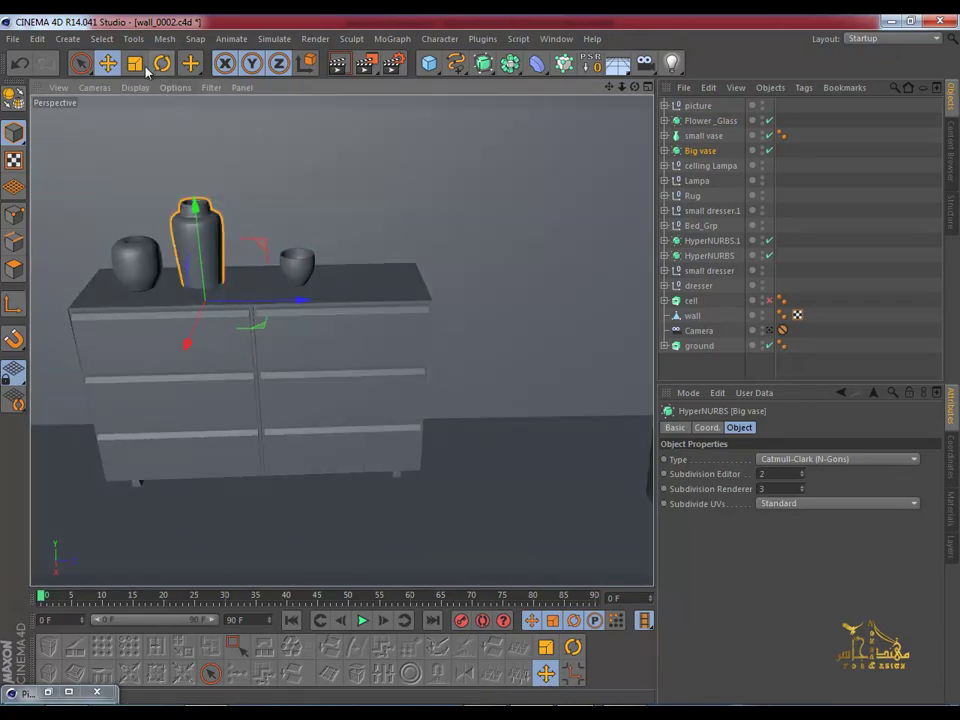
left_click(138, 64)
left_click_drag(146, 306, 75, 328)
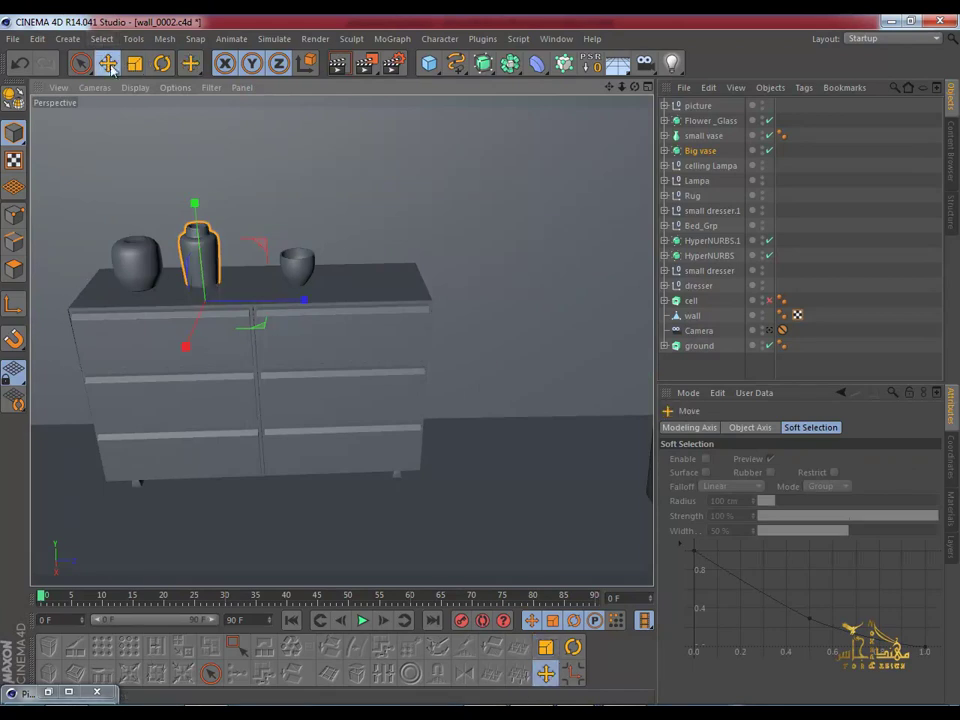
left_click_drag(190, 201, 199, 317, "alt")
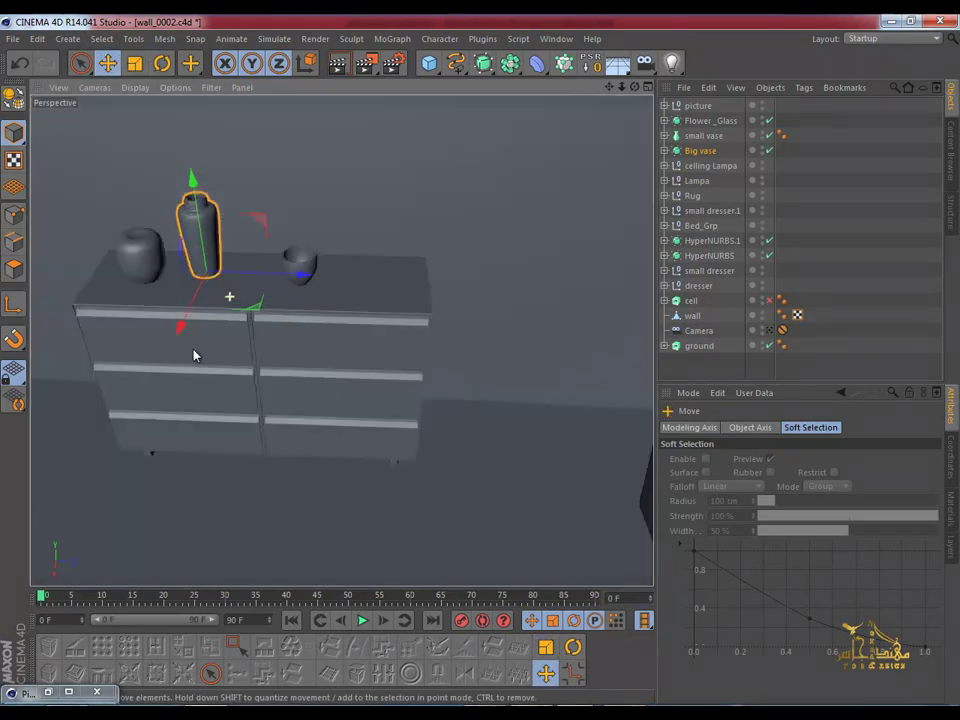
scroll(210, 283, "up", 4)
mouse_move(220, 255)
left_mouse_down("alt")
mouse_move(209, 298)
mouse_move(163, 297)
left_mouse_up("alt")
Step: Slide the Flower_Glass bowl left along the dresser top
left_click(377, 266)
left_click_drag(458, 310, 414, 302)
scroll(469, 347, "down", 3)
scroll(469, 347, "down", 2)
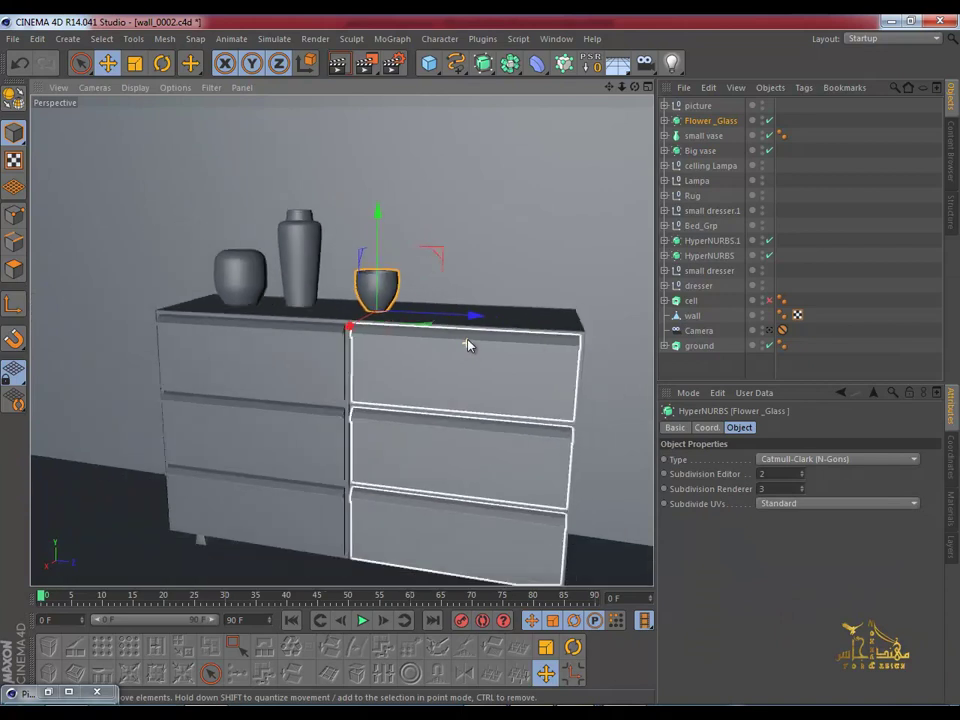
scroll(469, 345, "down", 2)
Step: Move the tall box HyperNURBS.1 along Z and restore the Stella_Bedroom reference image
mouse_move(456, 377)
left_mouse_down("alt")
mouse_move(317, 309)
mouse_move(465, 363)
mouse_move(283, 366)
mouse_move(304, 525)
mouse_move(274, 521)
left_mouse_up("alt")
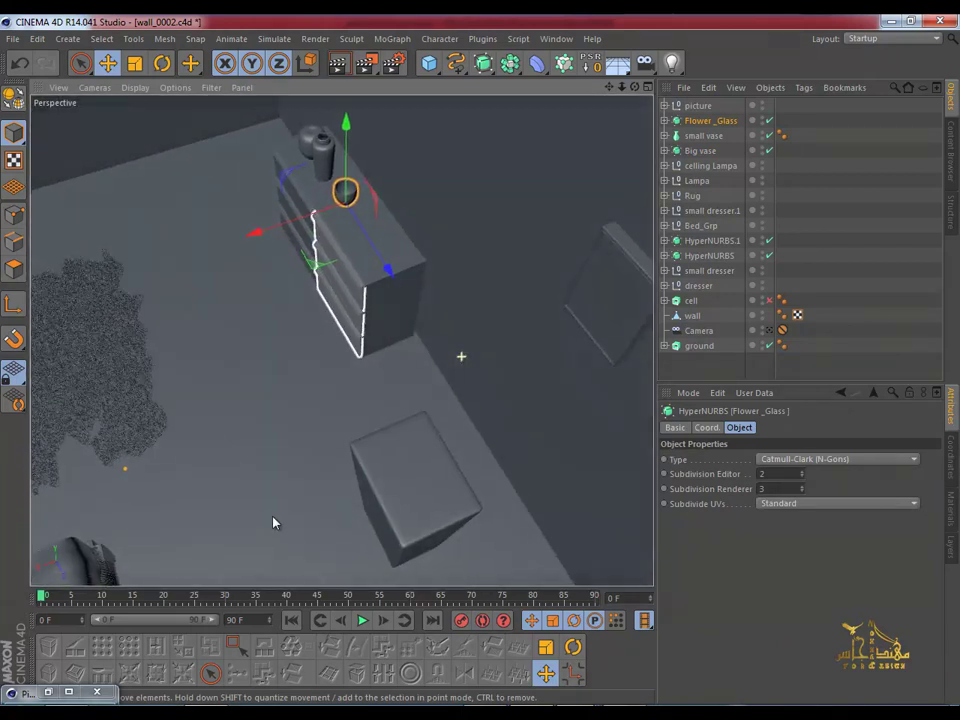
left_click(418, 485)
mouse_move(368, 533)
left_mouse_down()
mouse_move(420, 527)
mouse_move(437, 392)
mouse_move(360, 326)
mouse_move(536, 318)
mouse_move(602, 302)
mouse_move(638, 268)
mouse_move(642, 248)
mouse_move(626, 232)
left_mouse_up()
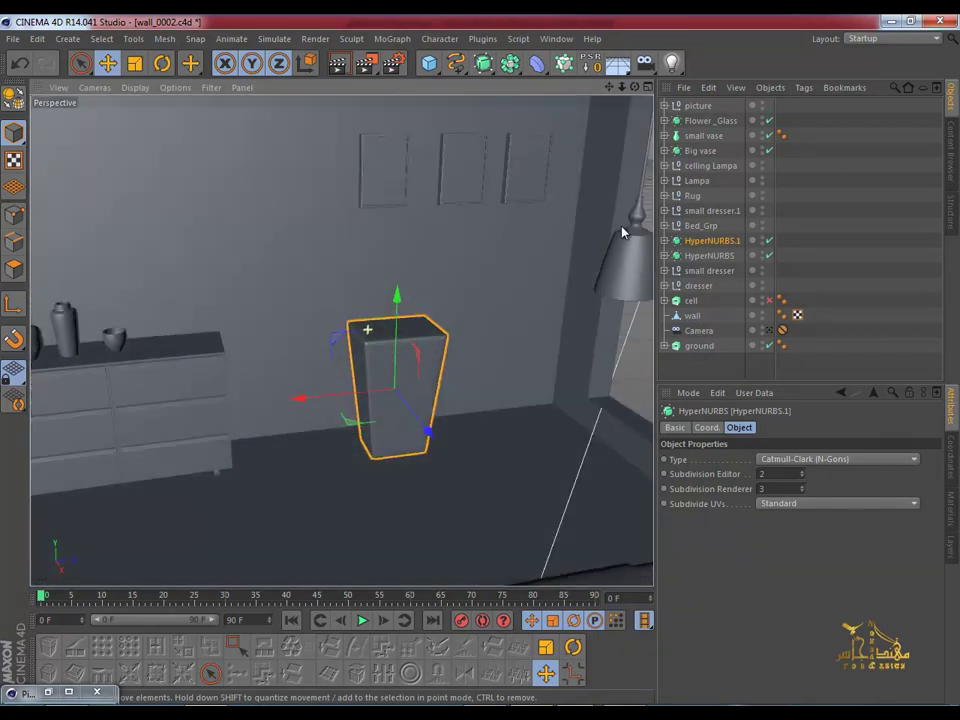
mouse_move(369, 328)
left_mouse_down("alt")
mouse_move(437, 328)
mouse_move(264, 238)
mouse_move(221, 345)
left_mouse_up("alt")
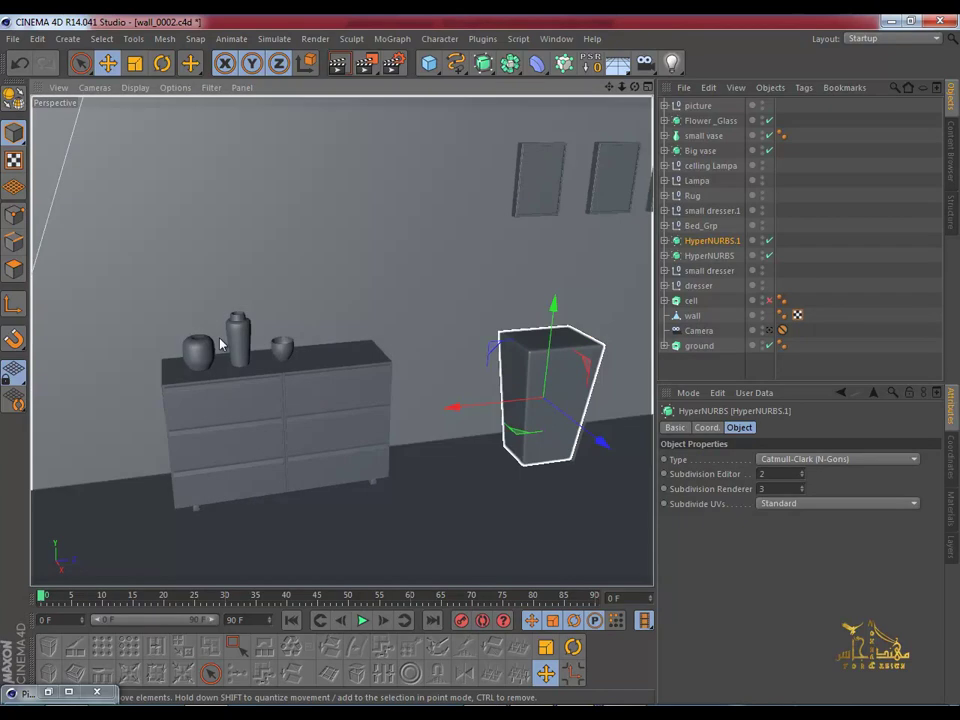
left_click(48, 692)
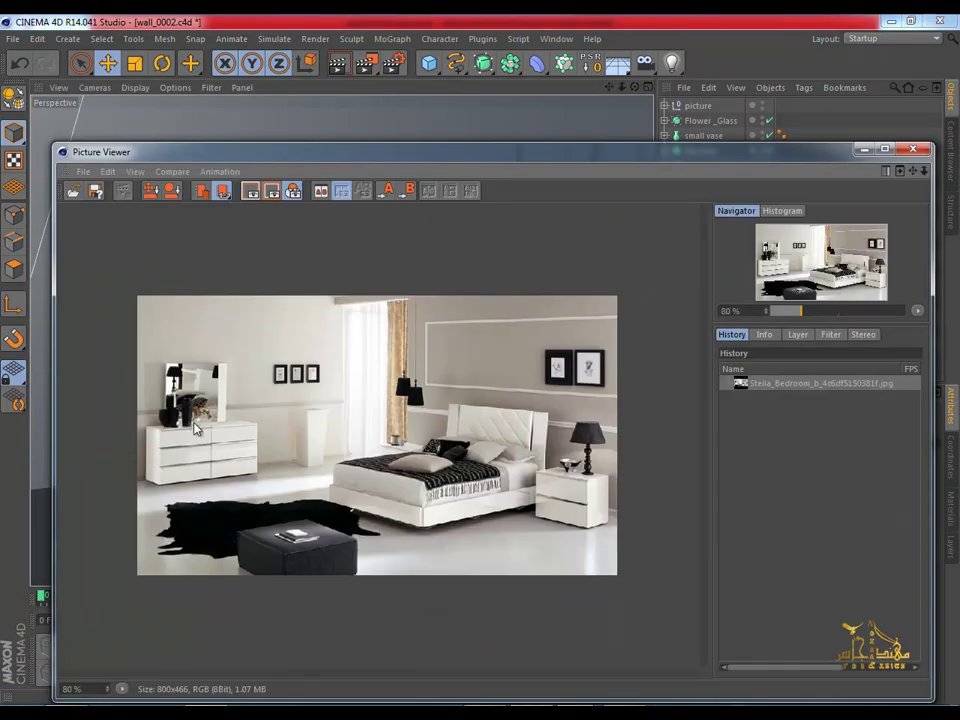
Step: Hide the reference photo, enlarge the Flower_Glass bowl to about 105%, and view through the Camera
left_click(864, 150)
left_click(240, 340)
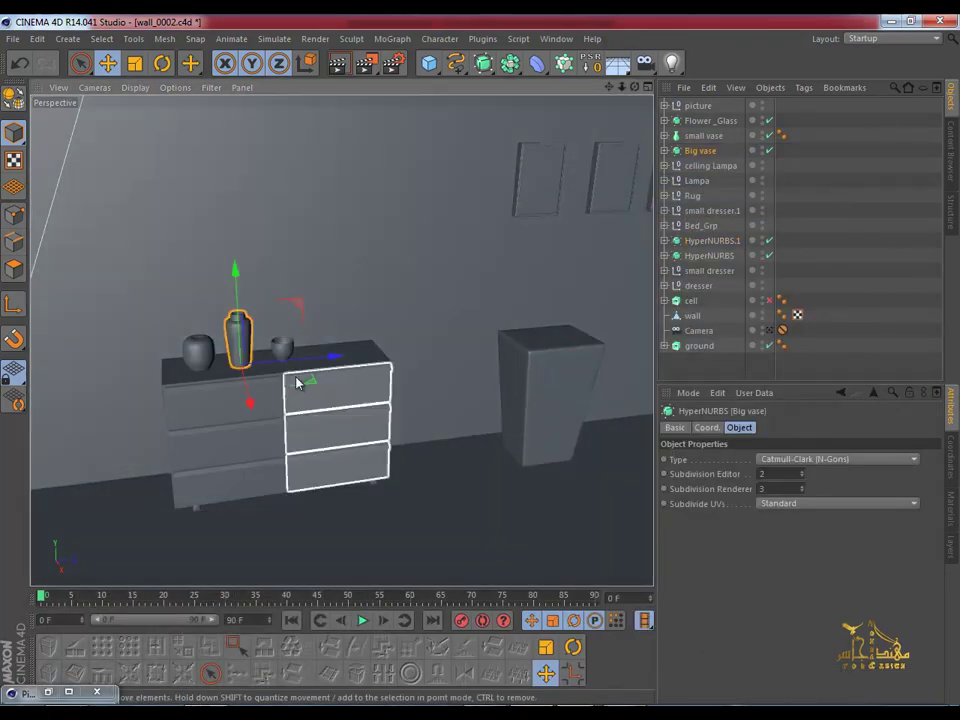
left_click(281, 350)
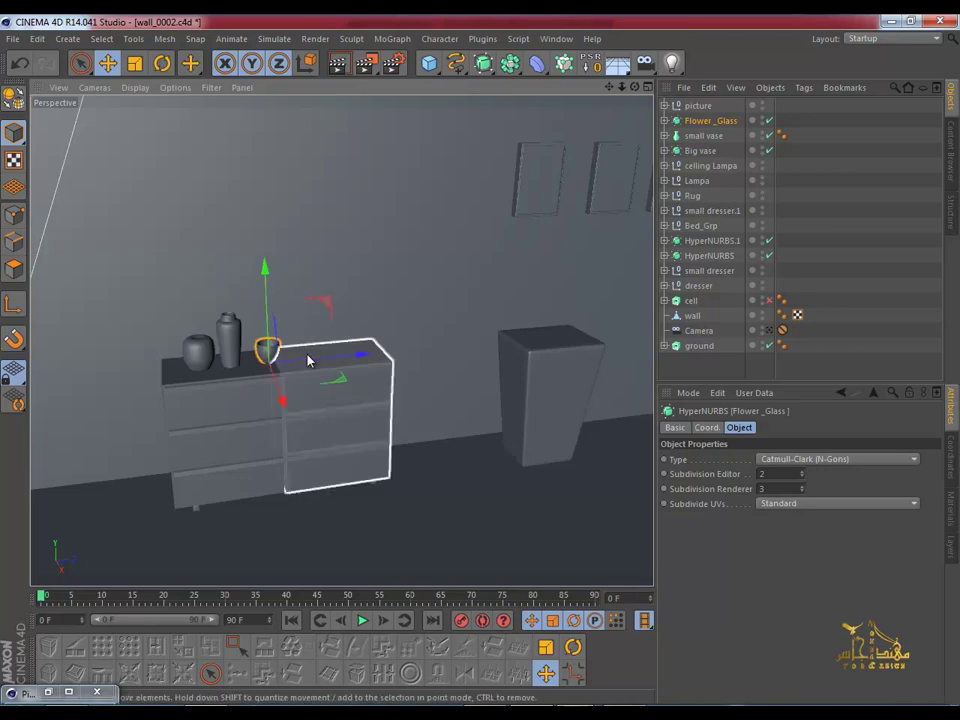
left_click(135, 63)
mouse_move(285, 396)
left_mouse_down()
mouse_move(350, 390)
mouse_move(450, 422)
left_mouse_up()
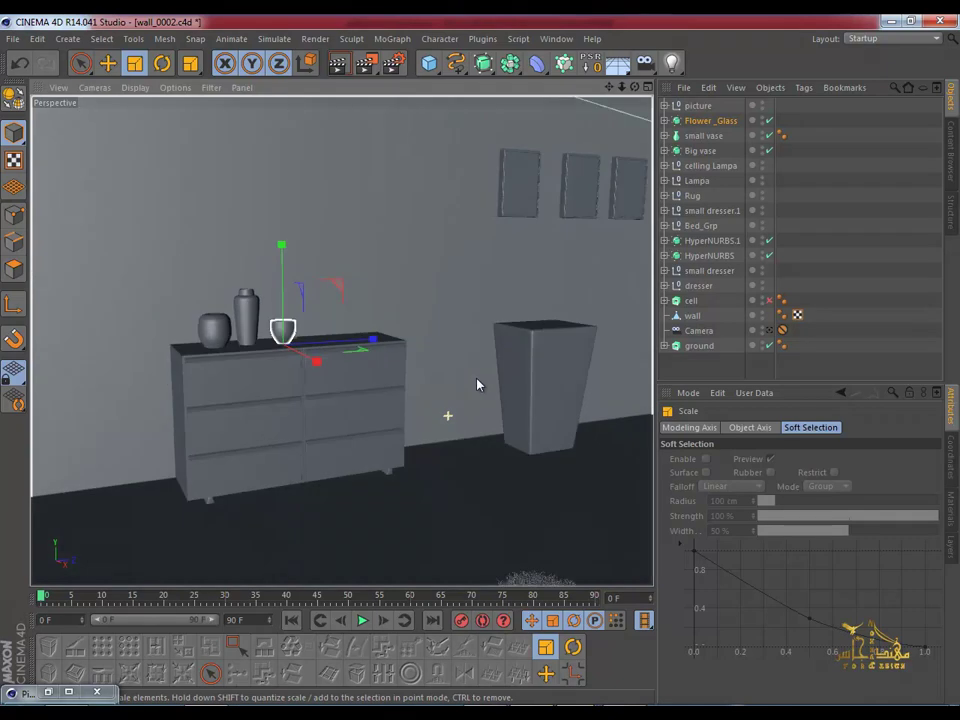
left_click(767, 330)
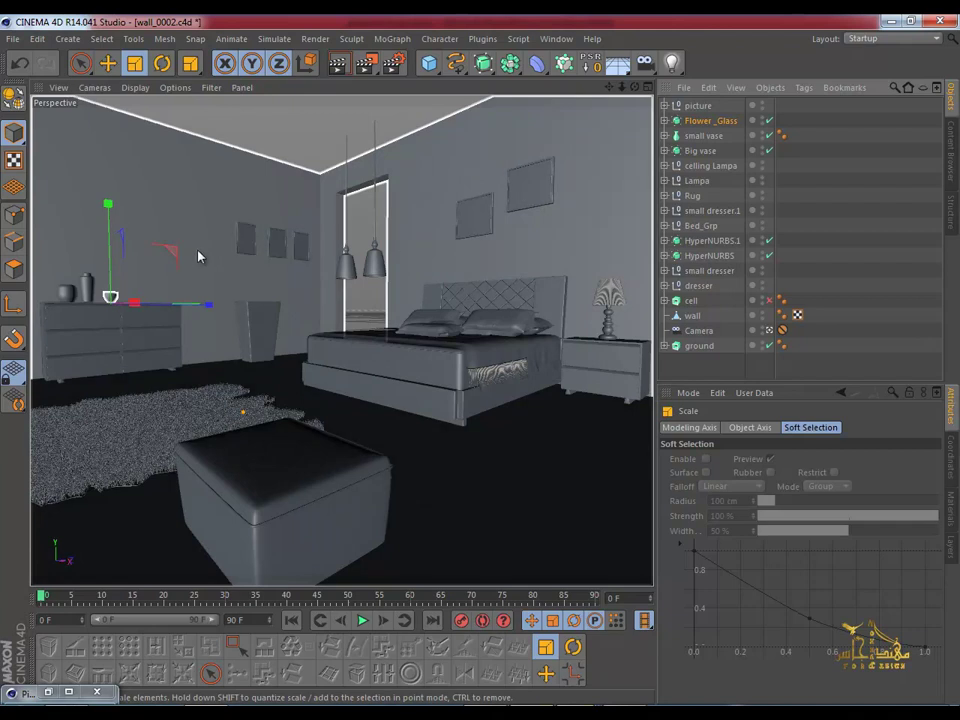
Step: Nudge the picture group, then shift picture.4 and picture.3 individually along X
left_click(268, 250)
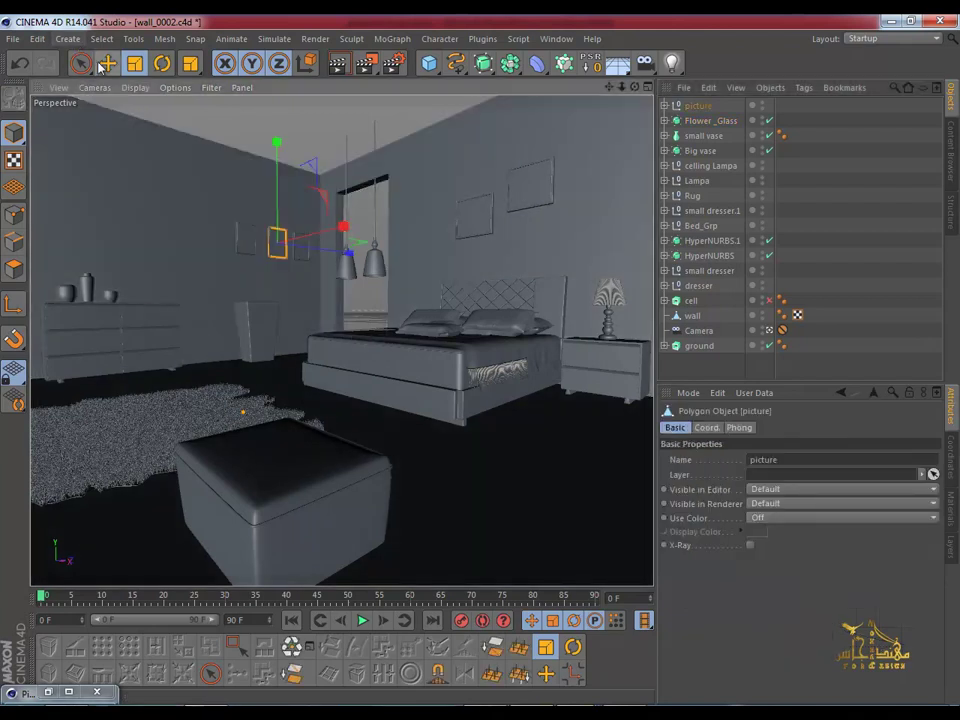
left_click(104, 64)
left_click_drag(336, 252, 305, 290)
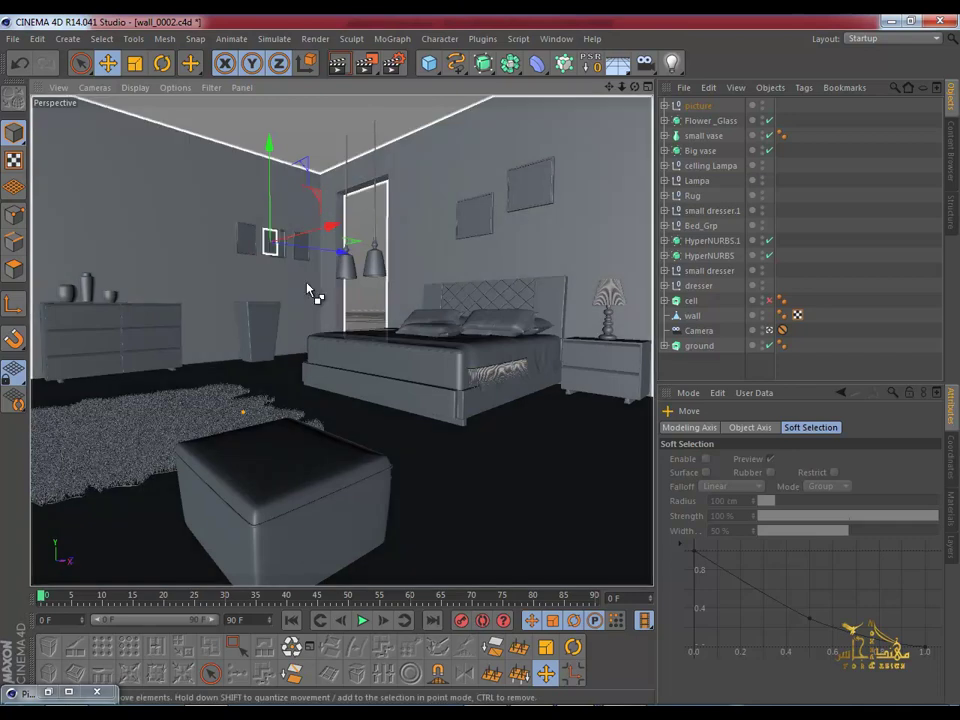
left_click(665, 106)
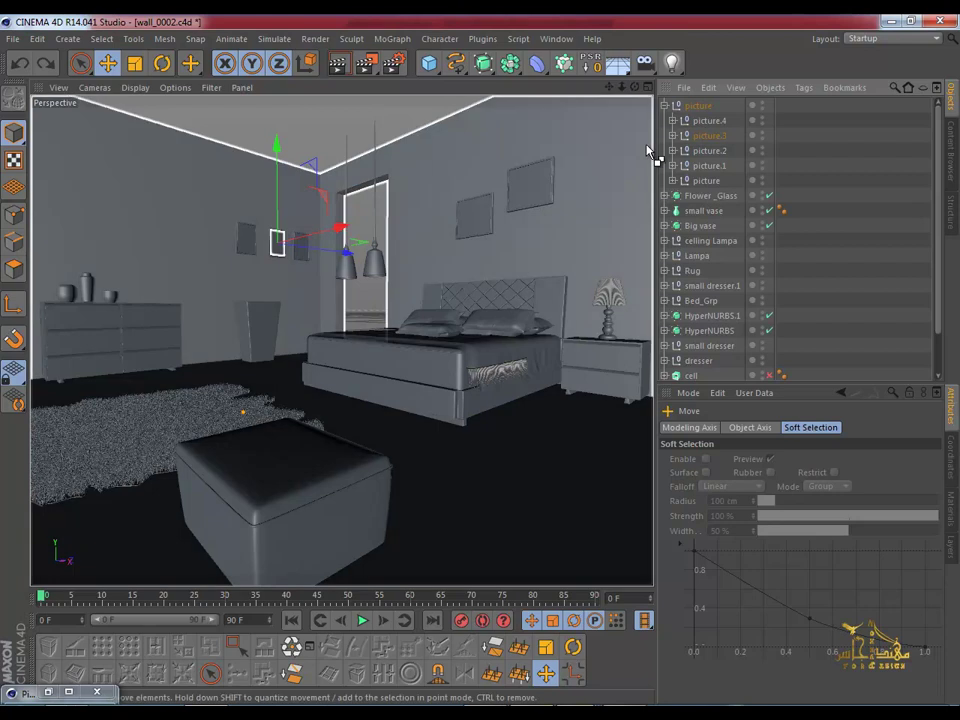
left_click(710, 122)
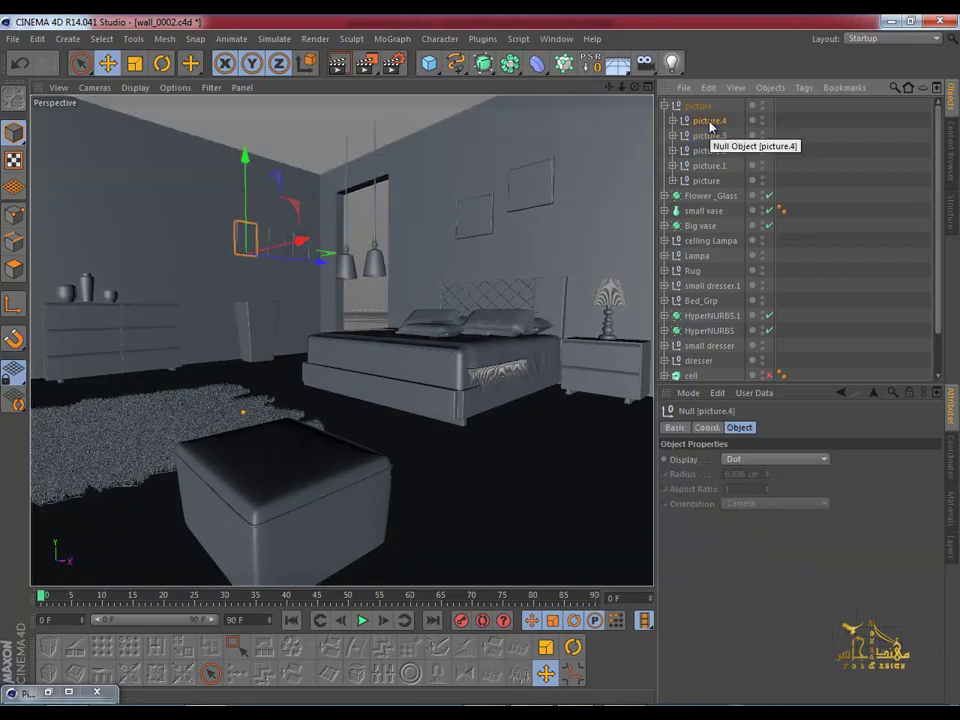
left_click_drag(321, 261, 299, 263)
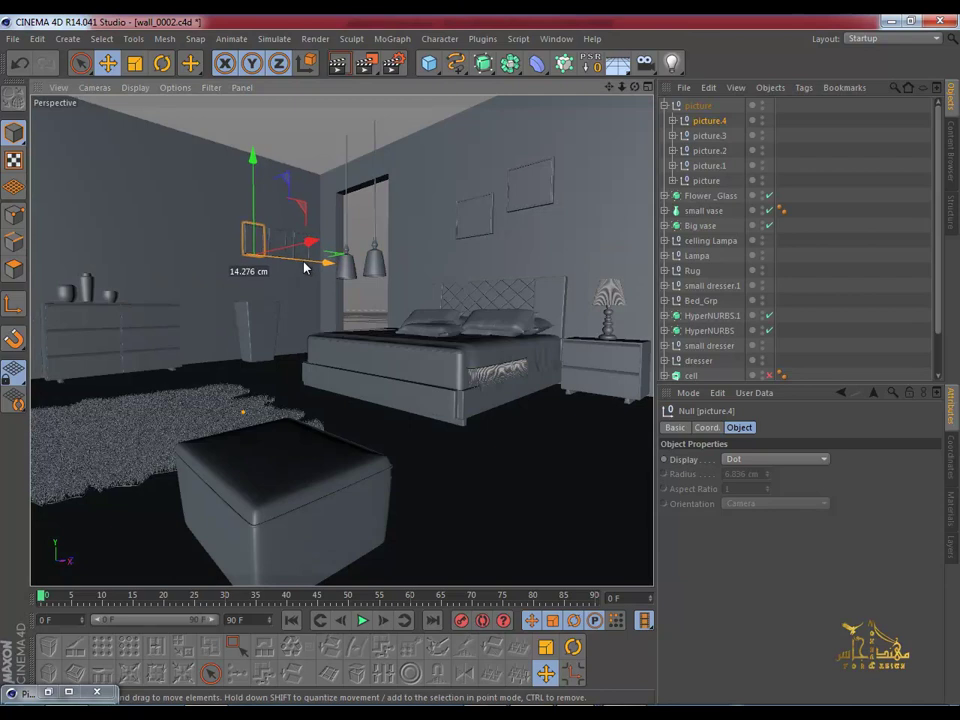
left_click(708, 136)
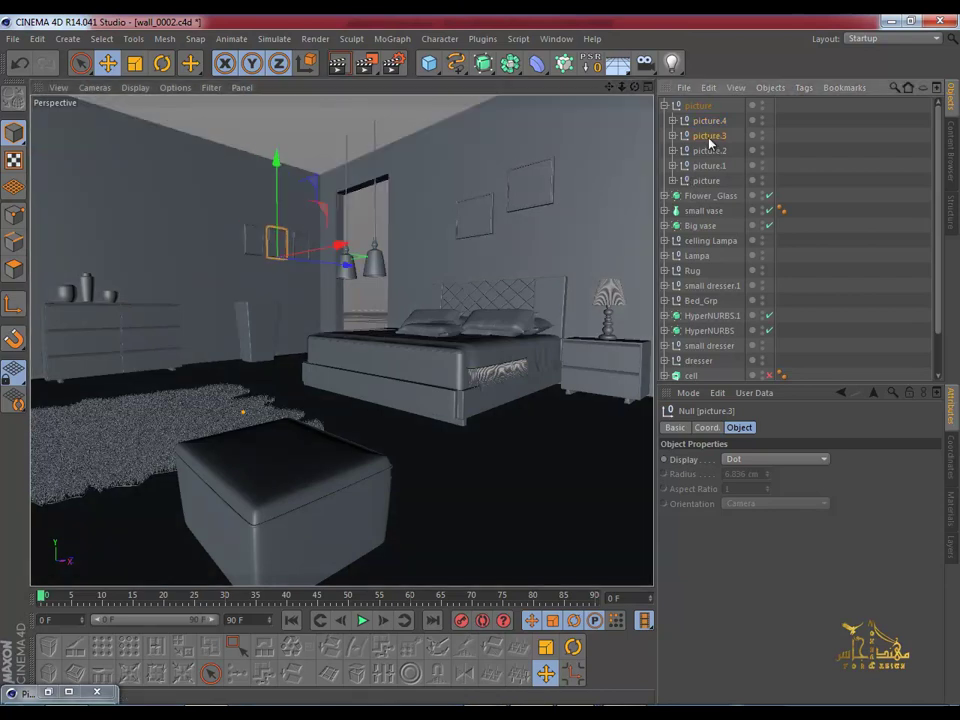
left_click_drag(337, 270, 337, 270)
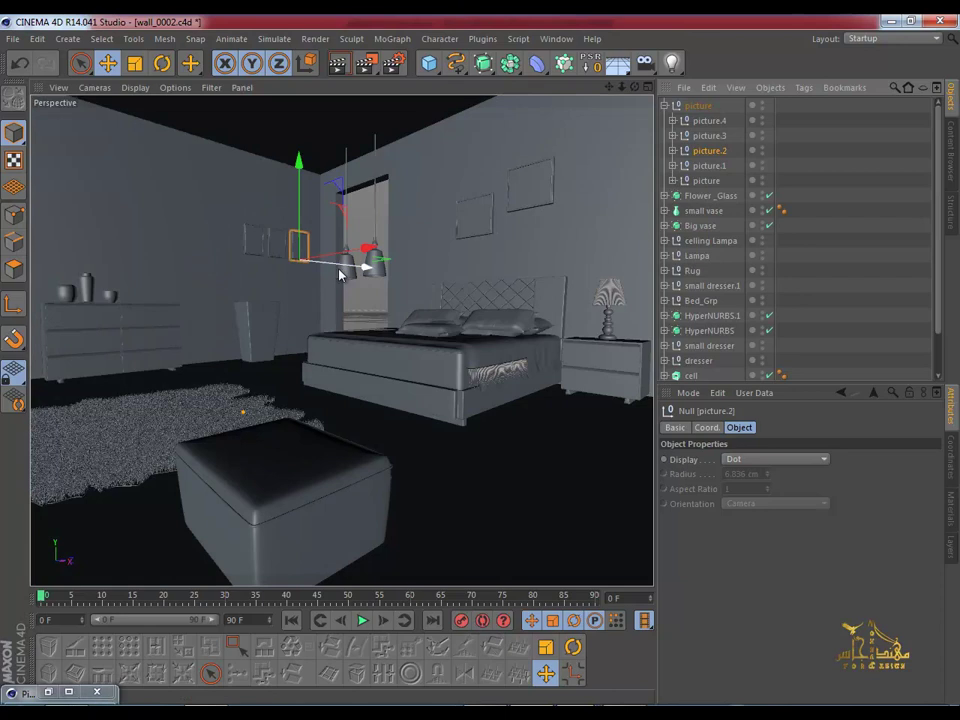
Step: Switch to the Untitled 2 project and hide the Flower_Glass vase
key("v")
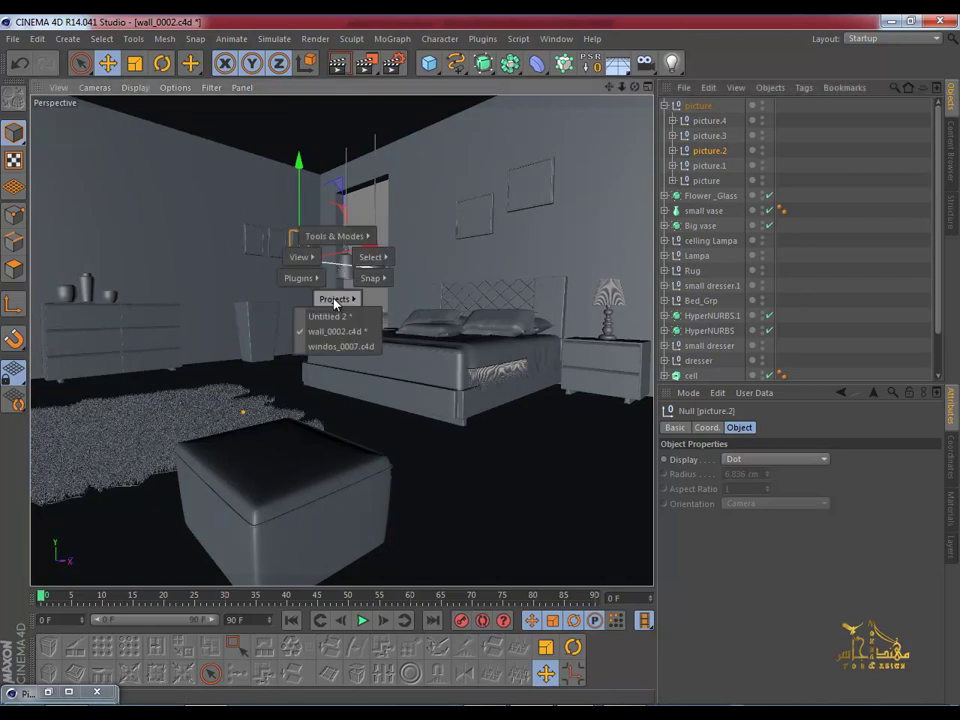
left_click(336, 317)
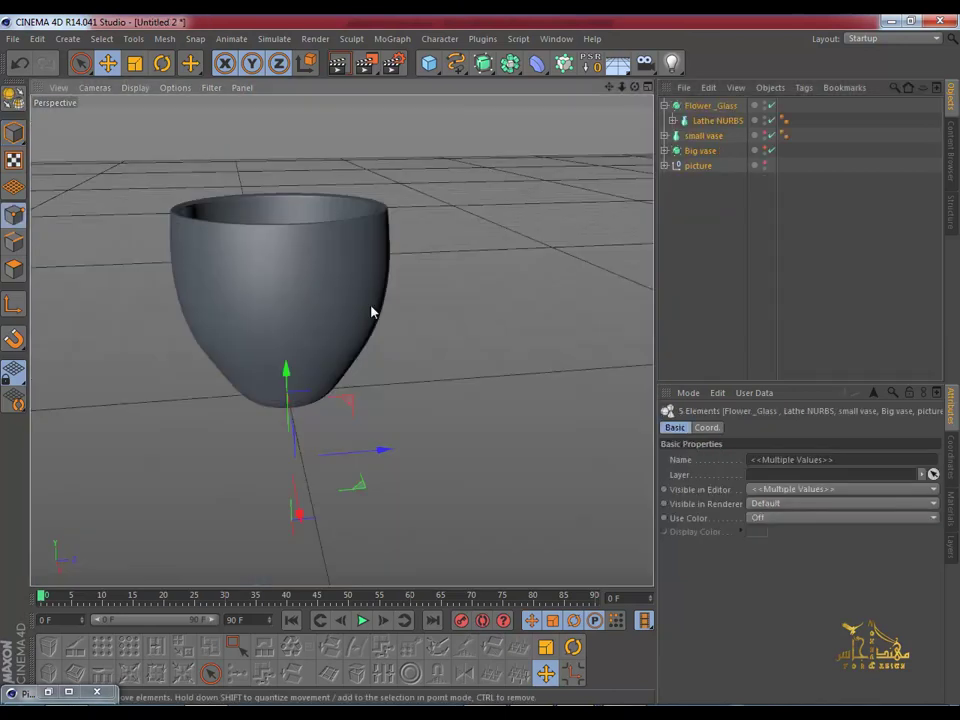
left_click(765, 107)
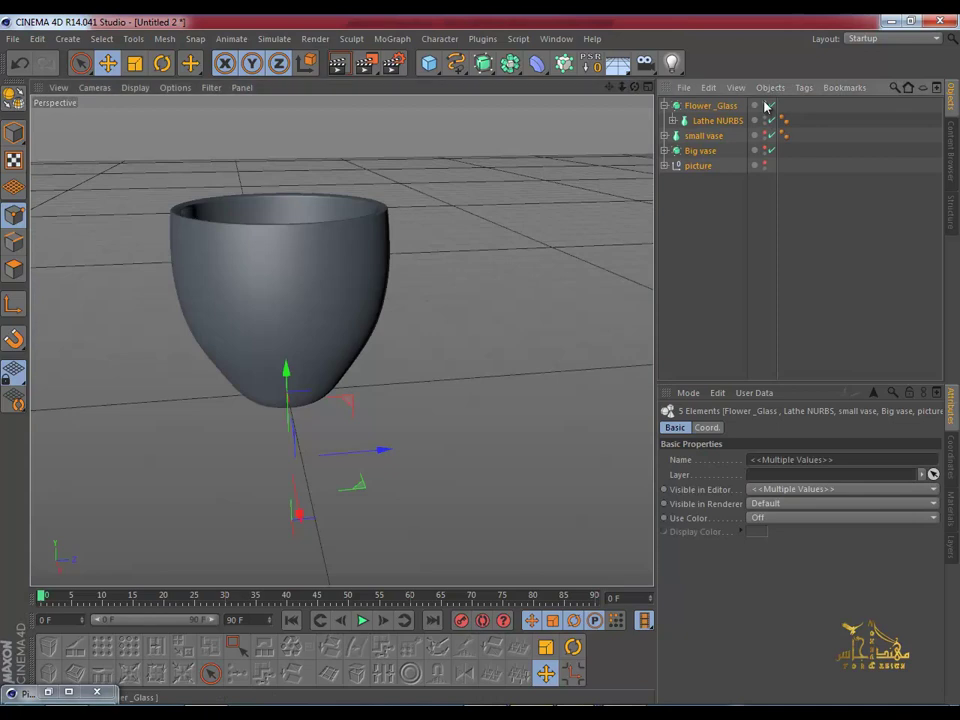
Step: Add a Cube primitive and scale it down to about 62% in Model mode
left_click(432, 64)
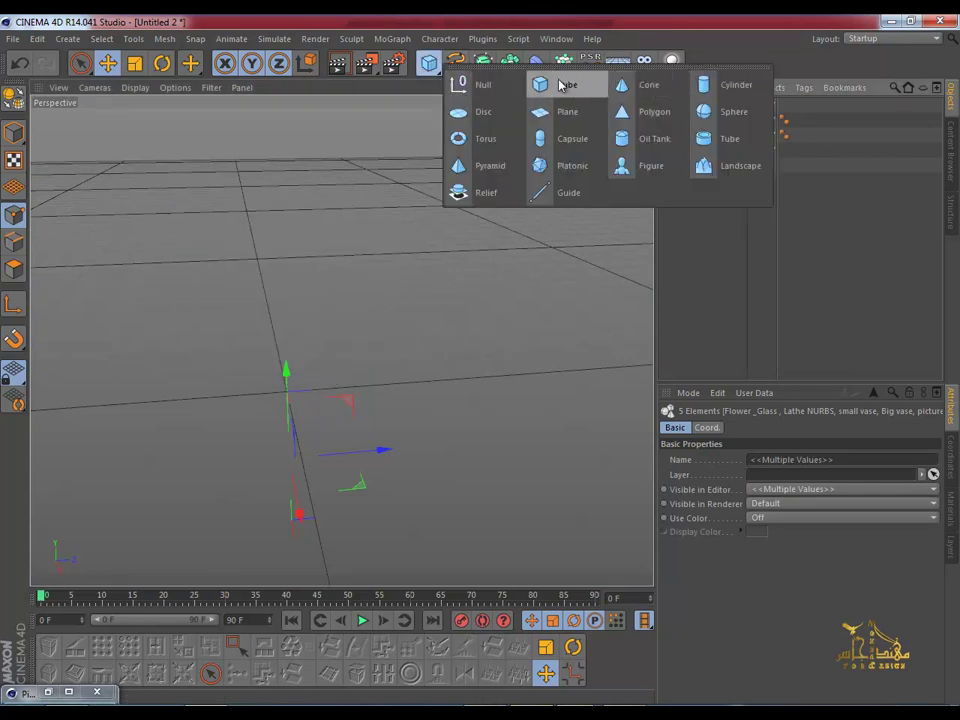
left_click(562, 86)
scroll(385, 270, "down", 5)
mouse_move(385, 280)
left_mouse_down("alt")
mouse_move(493, 289)
mouse_move(211, 45)
left_mouse_up("alt")
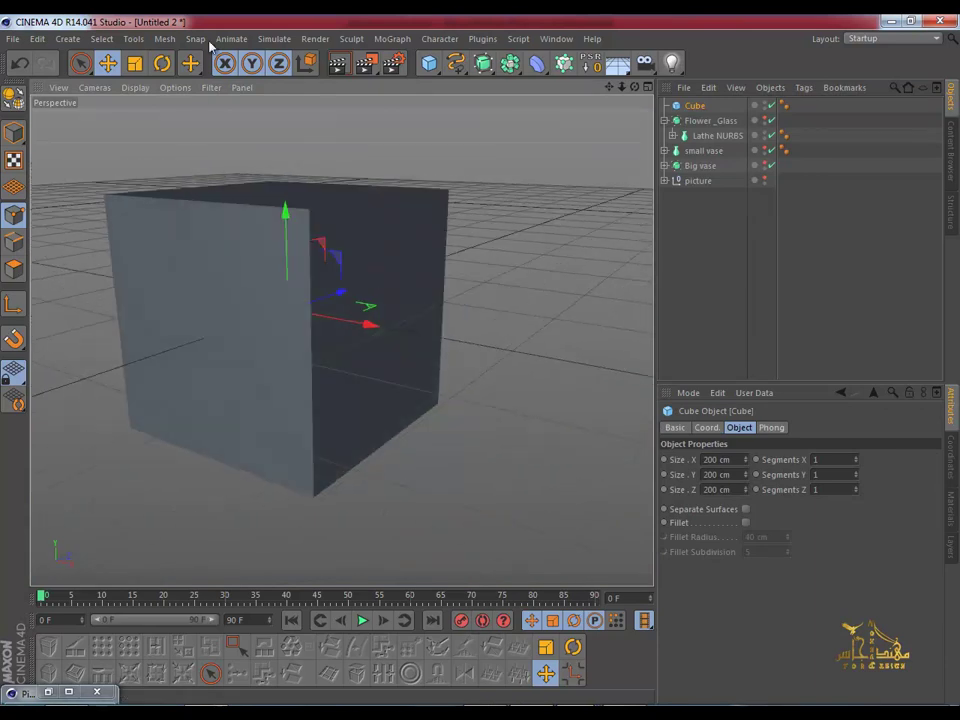
left_click(136, 64)
left_click(11, 136)
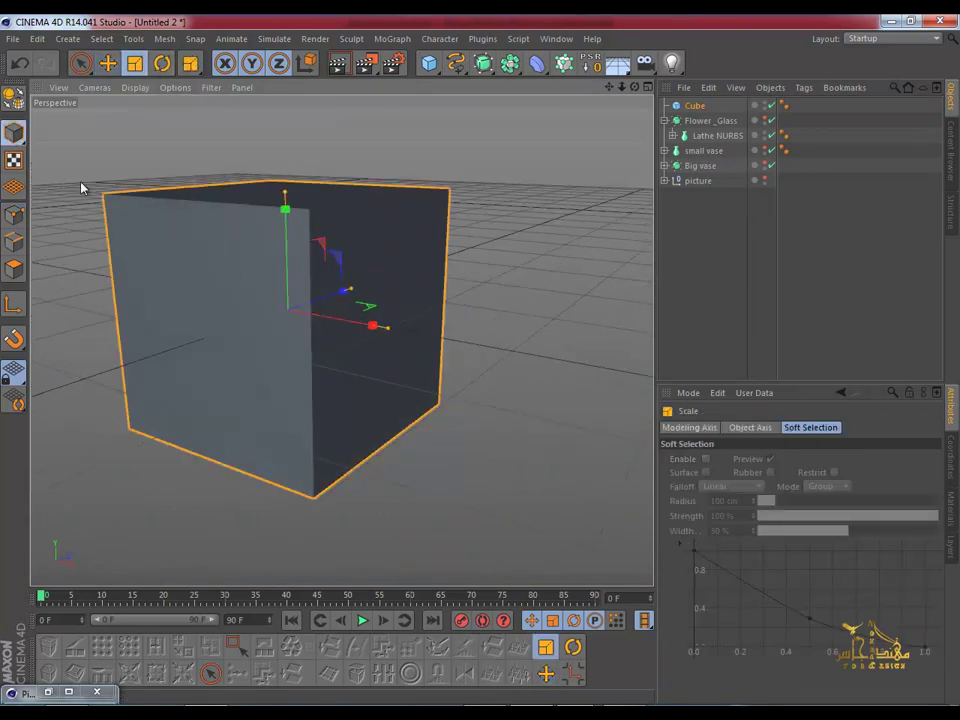
left_click_drag(385, 330, 232, 292)
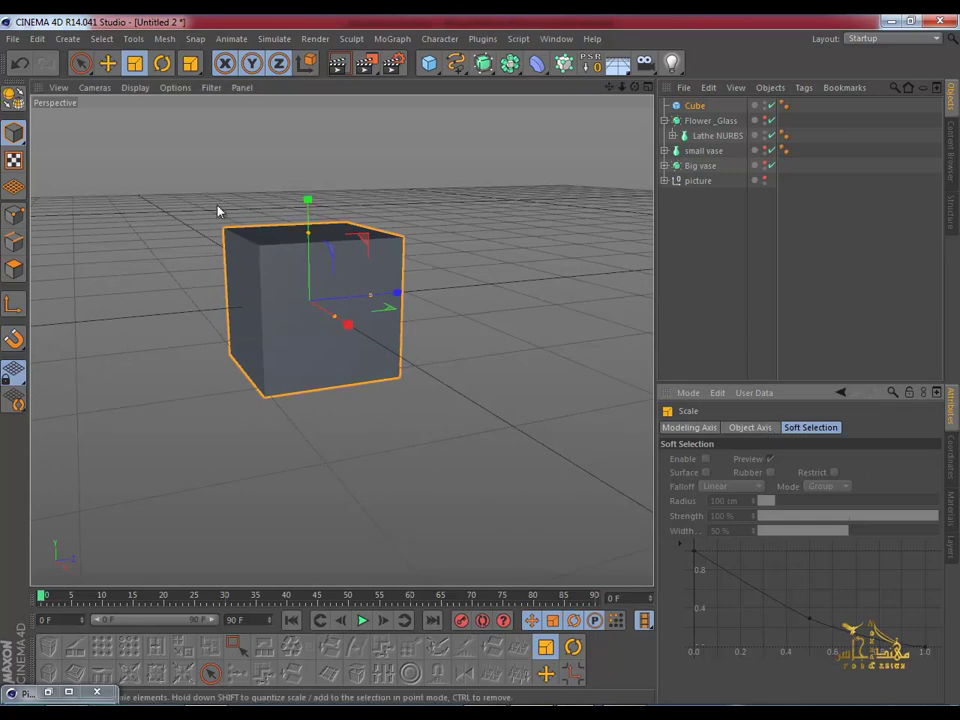
Step: Thin the cube along X to a 6.524 cm panel and change the viewport shading
left_click(680, 107)
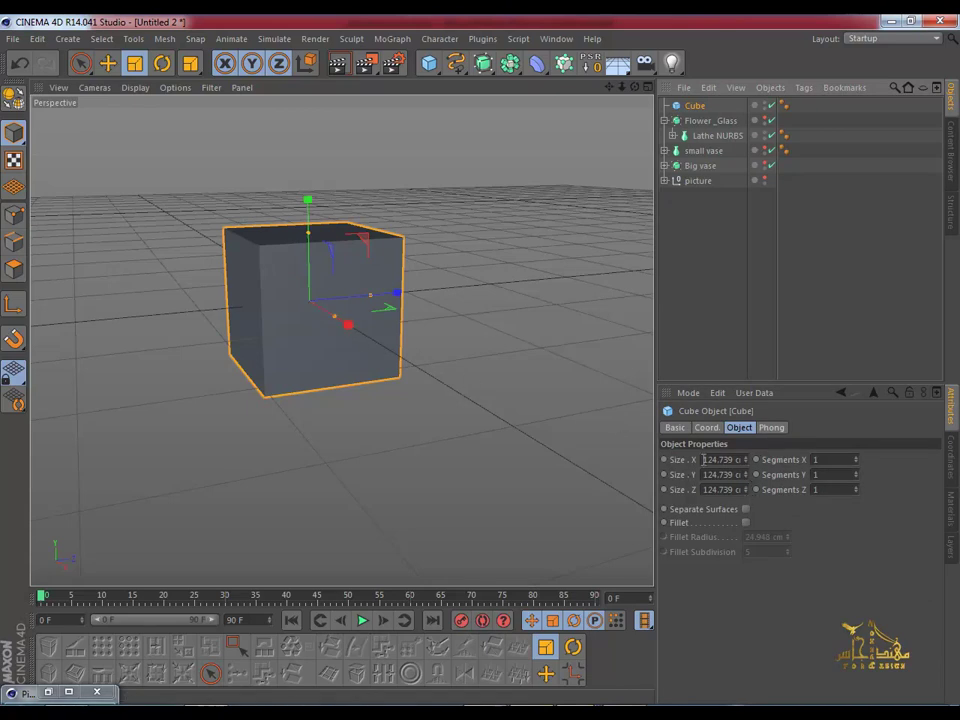
mouse_move(336, 321)
left_mouse_down()
mouse_move(312, 305)
mouse_move(336, 279)
mouse_move(424, 354)
mouse_move(596, 317)
left_mouse_up()
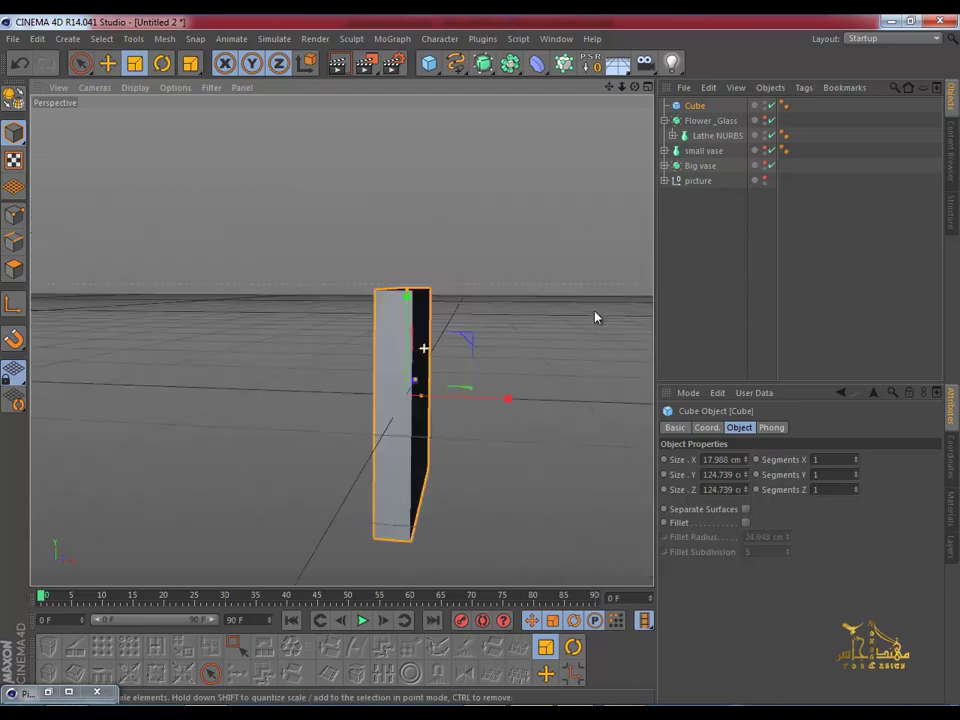
mouse_move(421, 400)
left_mouse_down()
mouse_move(343, 338)
mouse_move(294, 364)
mouse_move(325, 328)
mouse_move(287, 302)
mouse_move(336, 229)
left_mouse_up()
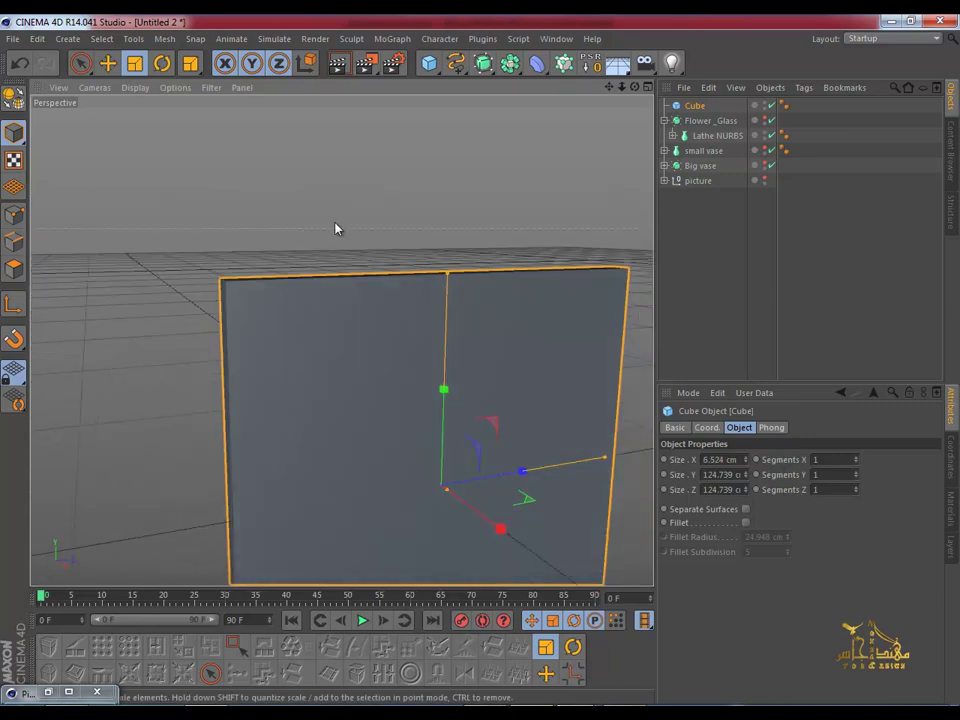
left_click(128, 93)
left_click(150, 122)
mouse_move(340, 280)
left_mouse_down("alt")
mouse_move(395, 323)
mouse_move(410, 300)
left_mouse_up("alt")
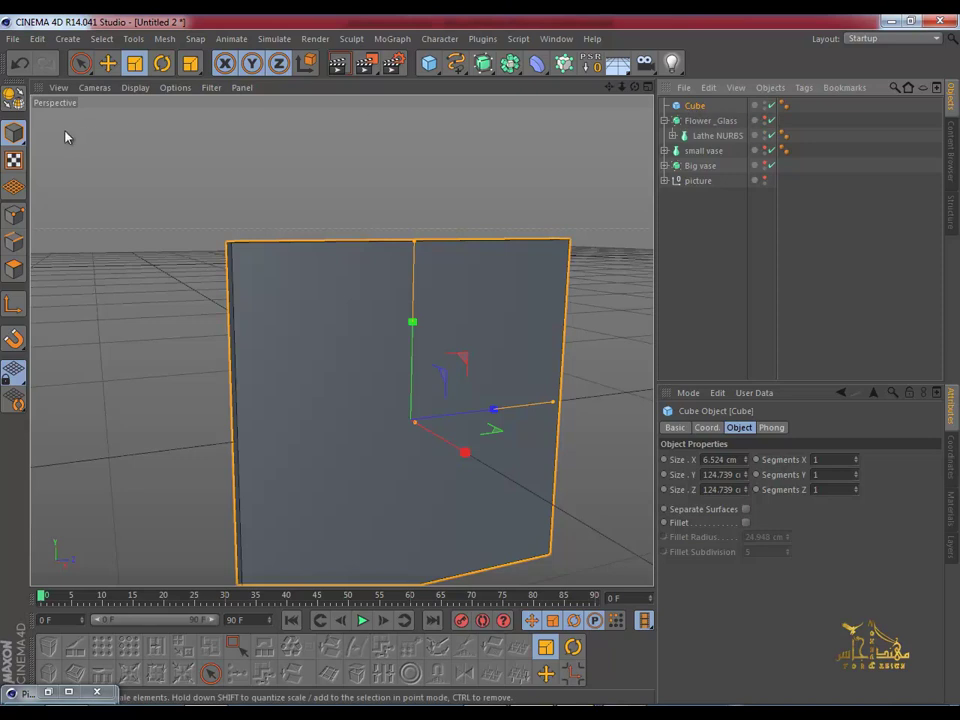
Step: Make the cube editable with C and add a HyperNURBS object
key("c")
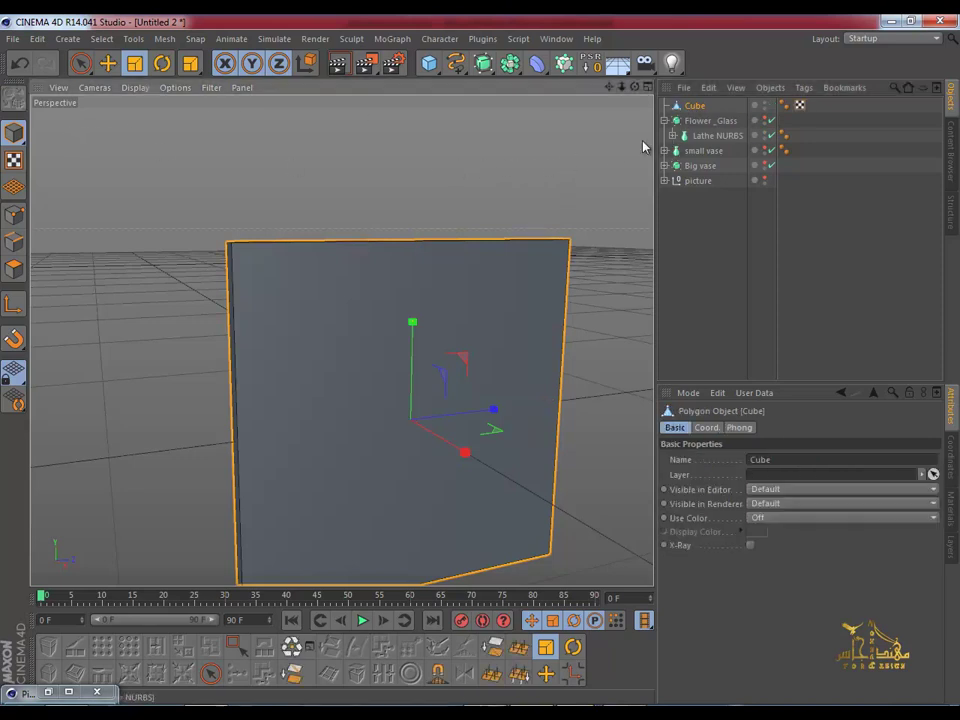
left_click_drag(458, 305, 448, 223, "alt")
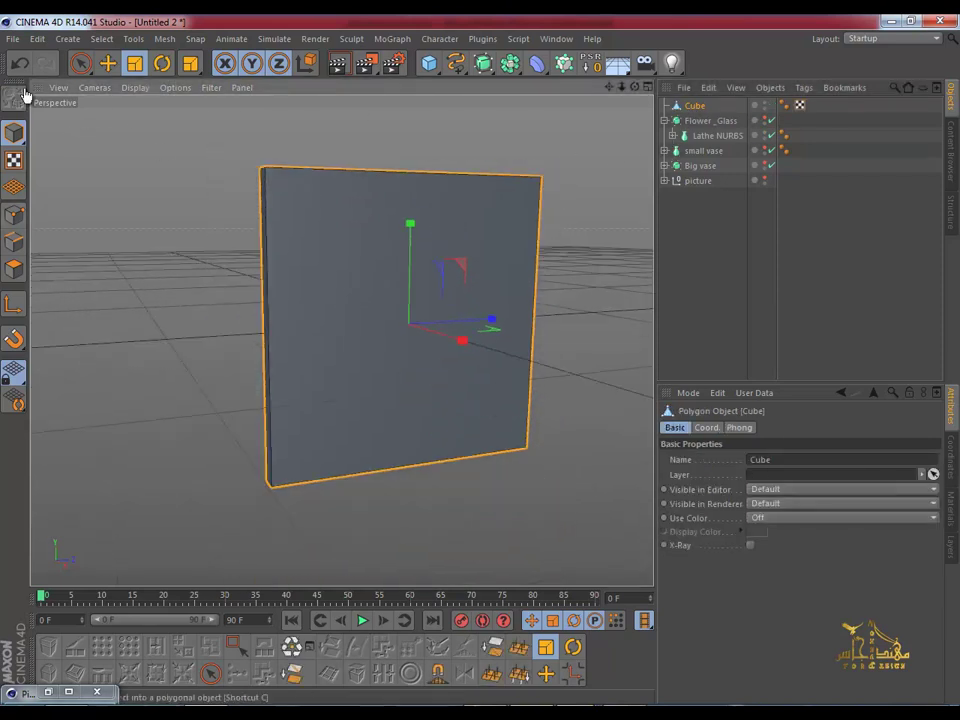
mouse_move(360, 302)
left_mouse_down("alt")
mouse_move(544, 336)
mouse_move(480, 373)
mouse_move(331, 252)
left_mouse_up("alt")
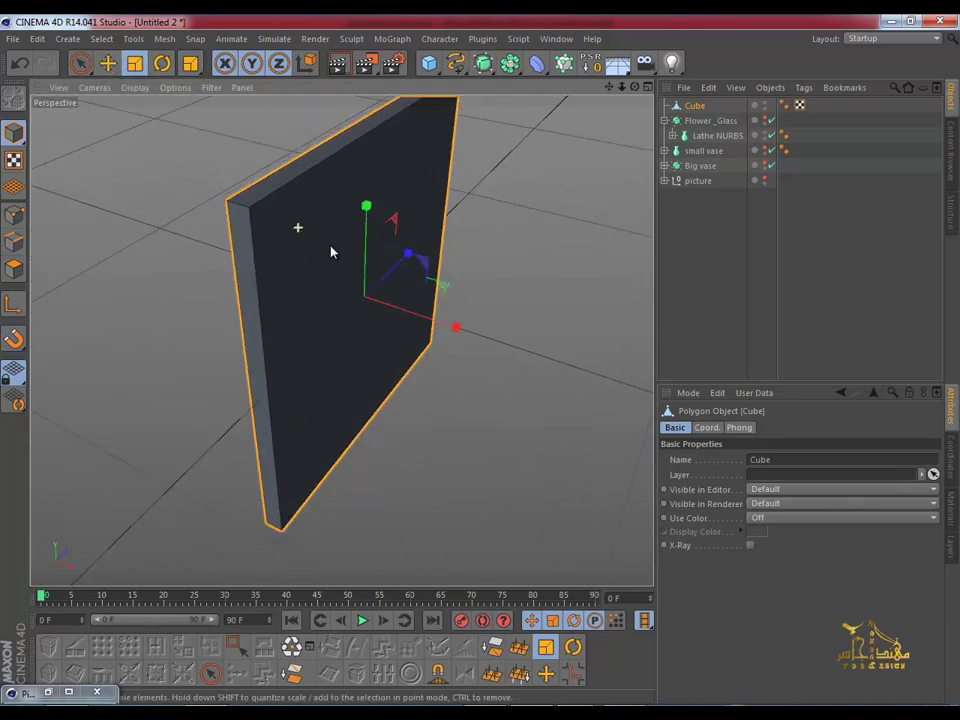
mouse_move(390, 297)
left_mouse_down("alt")
mouse_move(343, 339)
mouse_move(443, 299)
left_mouse_up("alt")
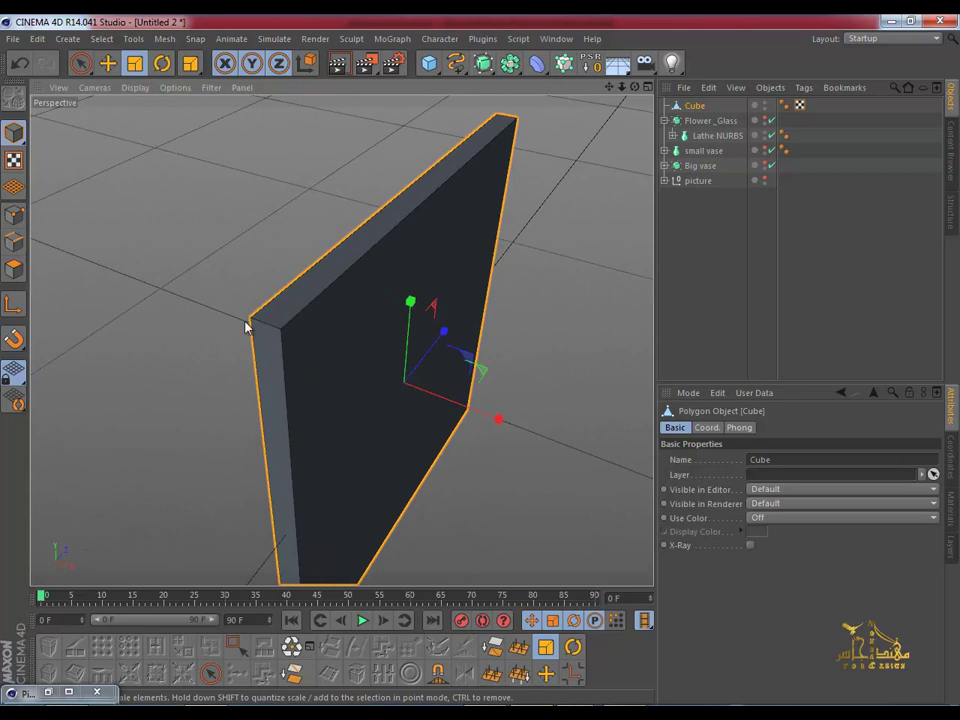
mouse_move(337, 337)
left_mouse_down("alt")
mouse_move(341, 285)
mouse_move(360, 240)
left_mouse_up("alt")
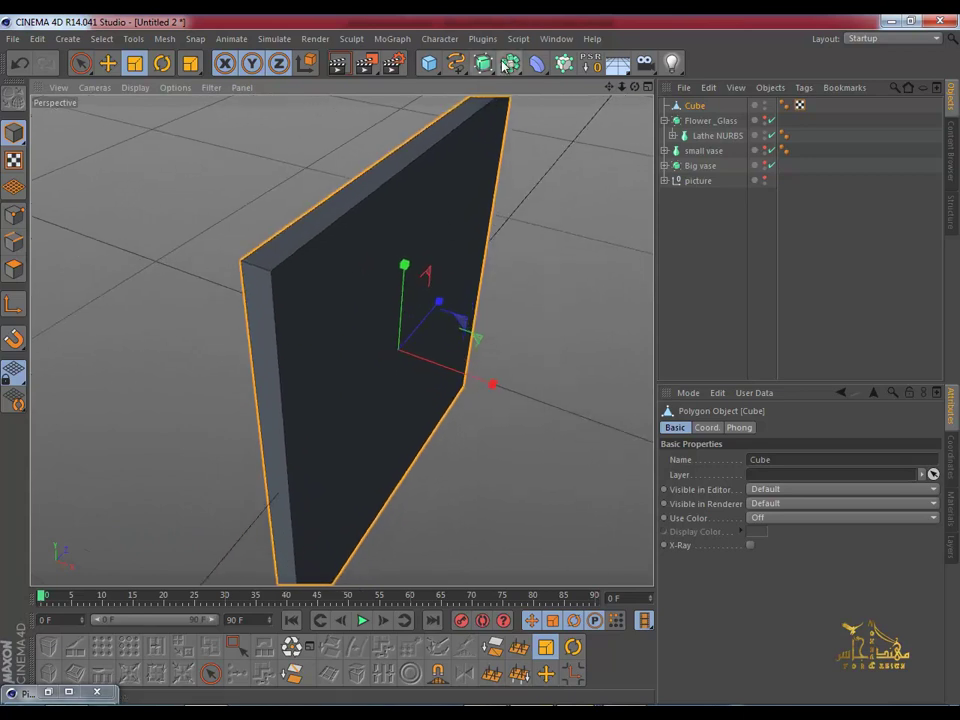
left_click_drag(483, 63, 568, 98)
left_click(555, 86)
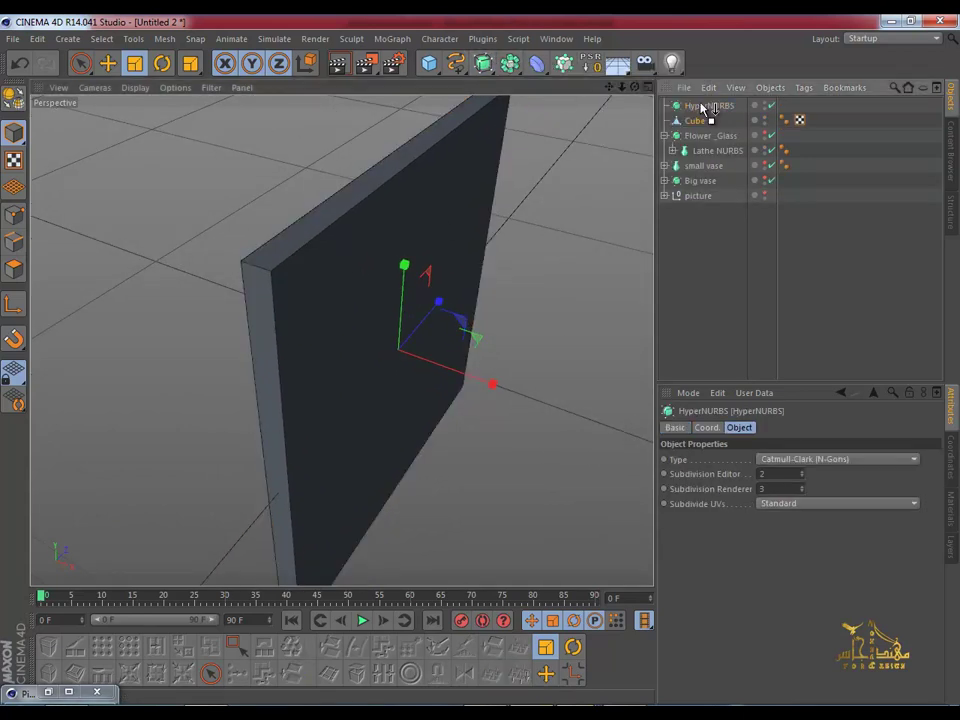
Step: Nest the Cube panel inside the HyperNURBS to smooth it
left_click_drag(700, 121, 702, 106)
left_click_drag(446, 200, 480, 190, "alt")
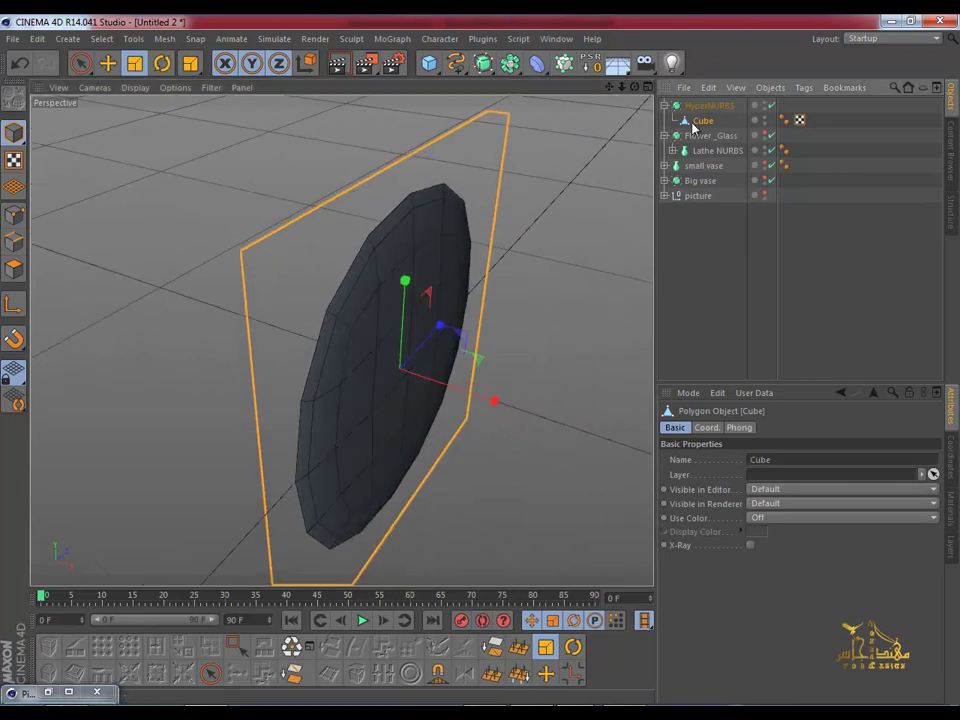
left_click_drag(642, 152, 386, 214, "alt")
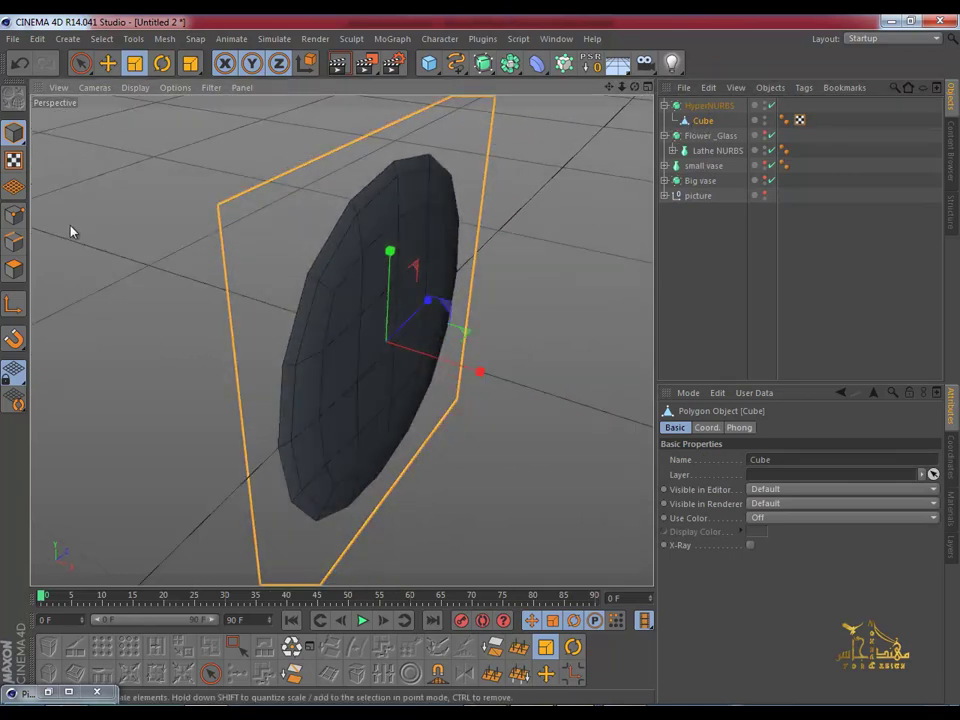
left_click(14, 214)
mouse_move(230, 256)
left_mouse_down("alt")
mouse_move(317, 261)
mouse_move(317, 201)
left_mouse_up("alt")
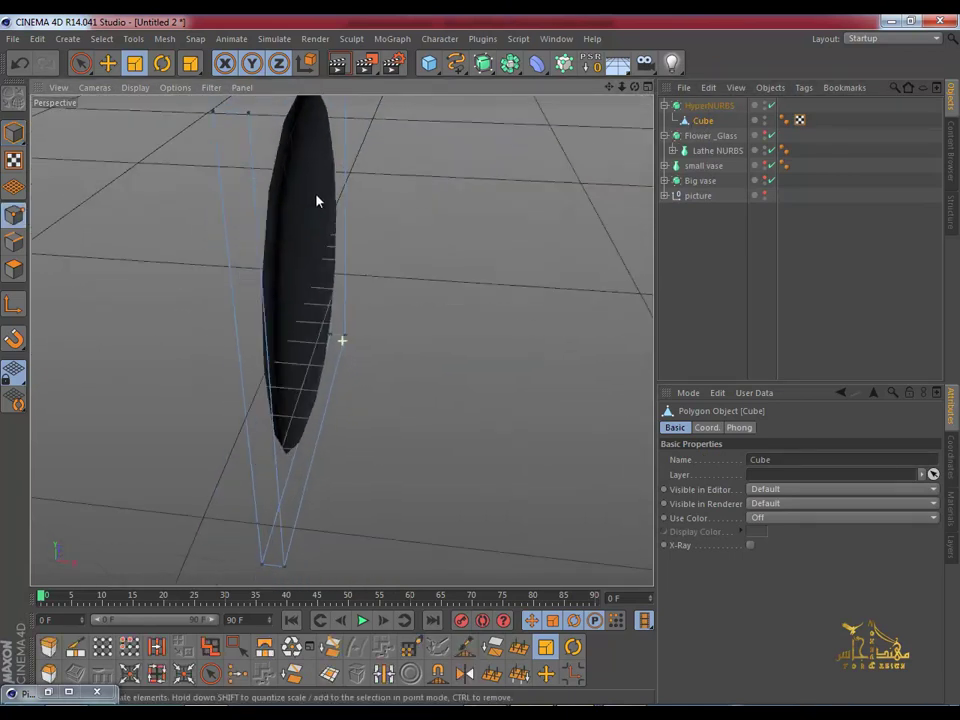
Step: Edge-cut the ring across the panel's thickness, spreading the new loops toward its faces
left_click(155, 648)
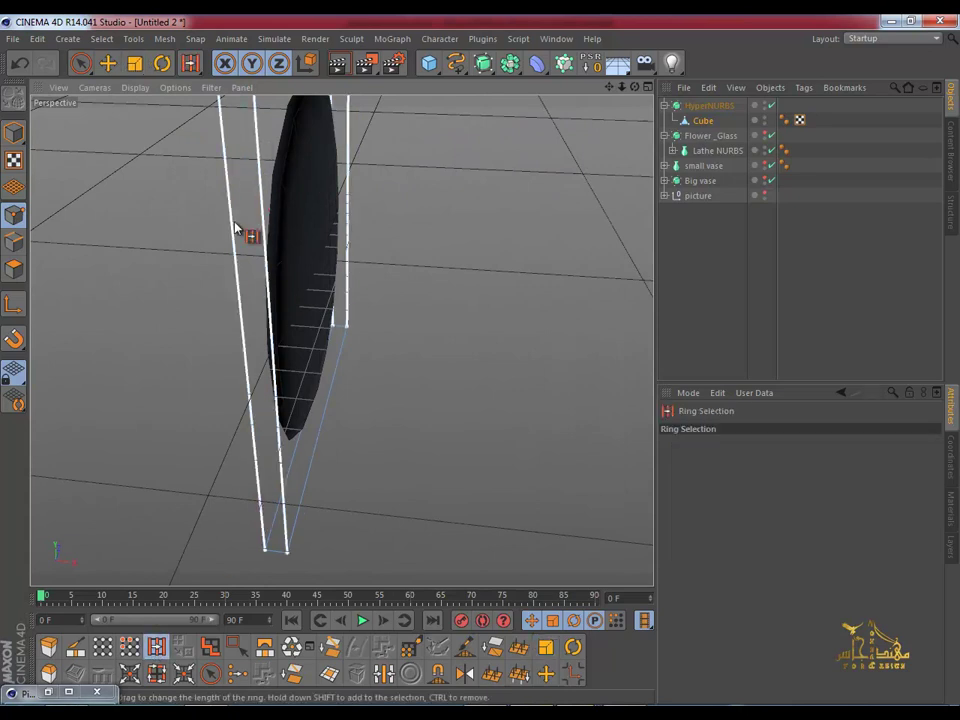
left_click_drag(236, 228, 171, 317, "alt")
left_click(14, 241)
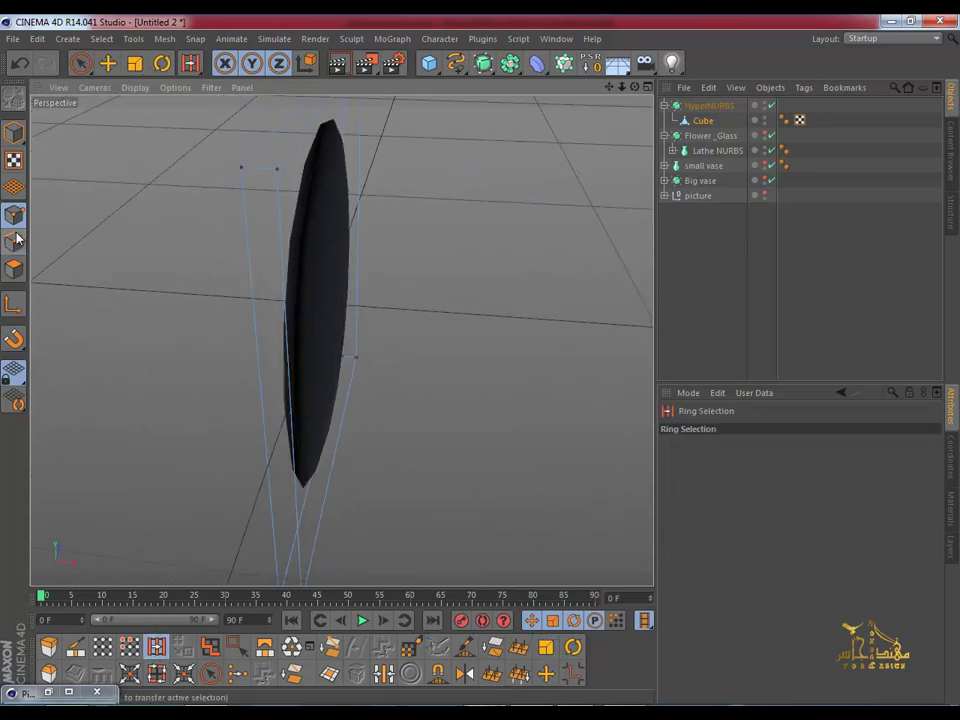
left_click(256, 170)
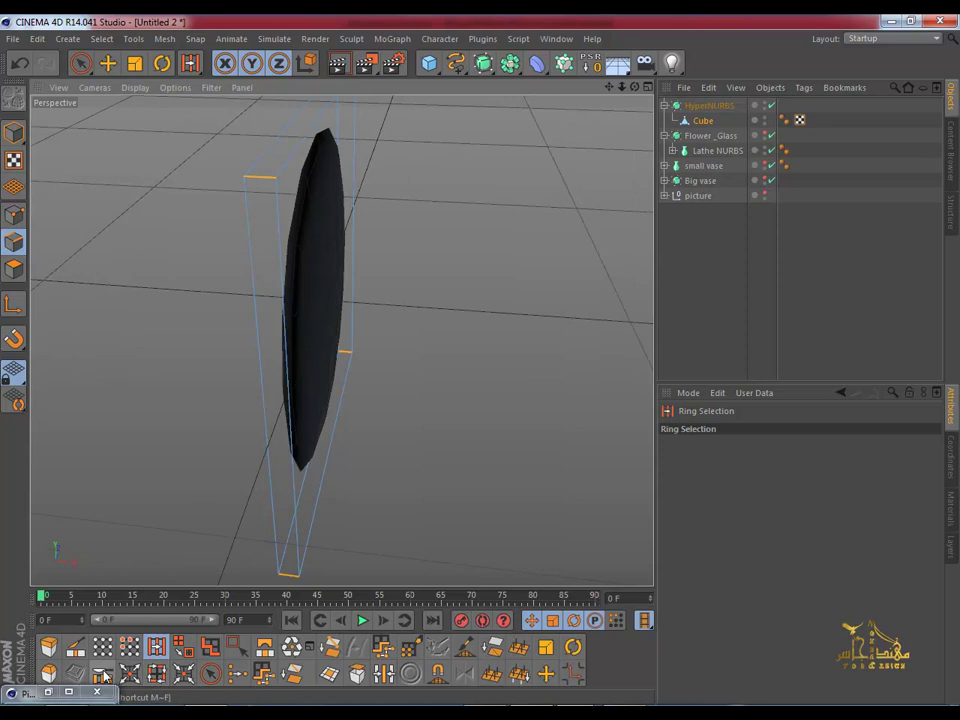
left_click(103, 675)
left_click(260, 181)
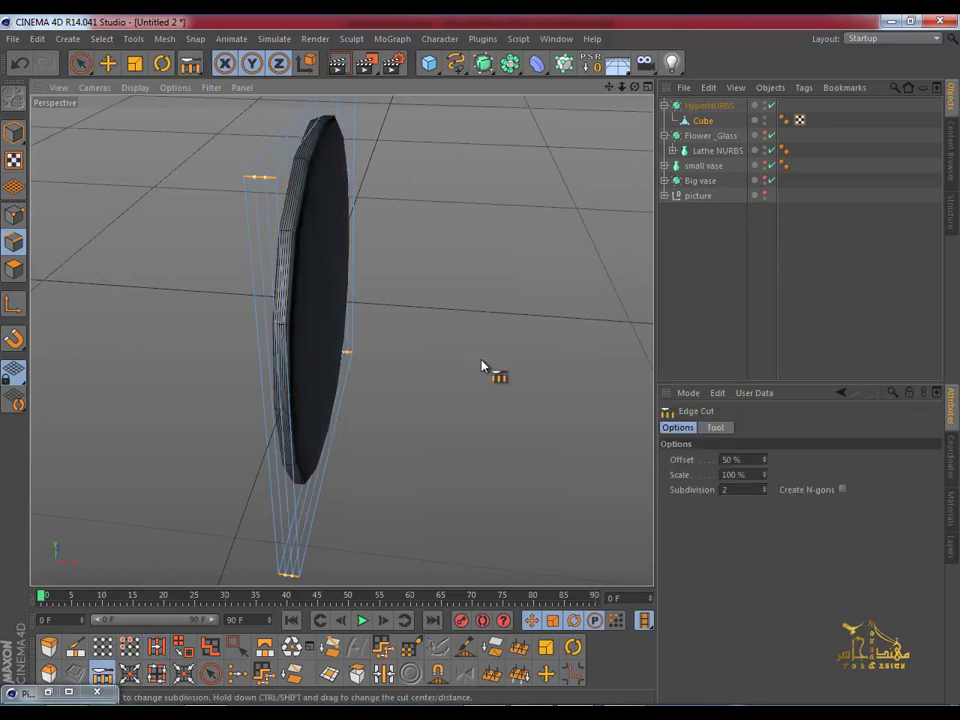
left_click_drag(481, 366, 480, 366, "shift")
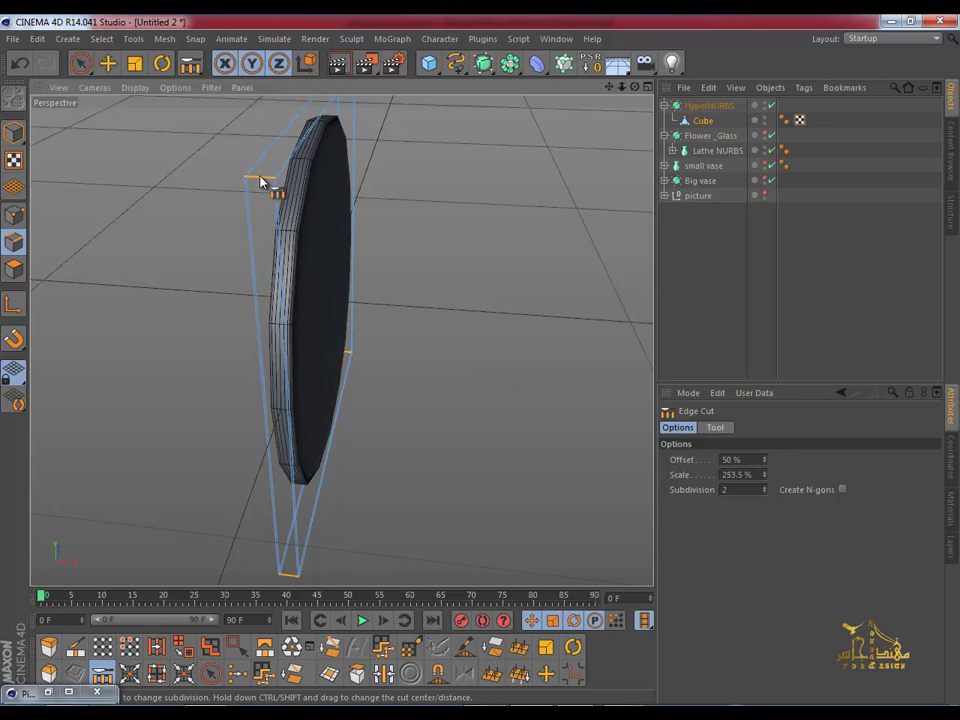
left_click_drag(268, 186, 236, 289, "alt")
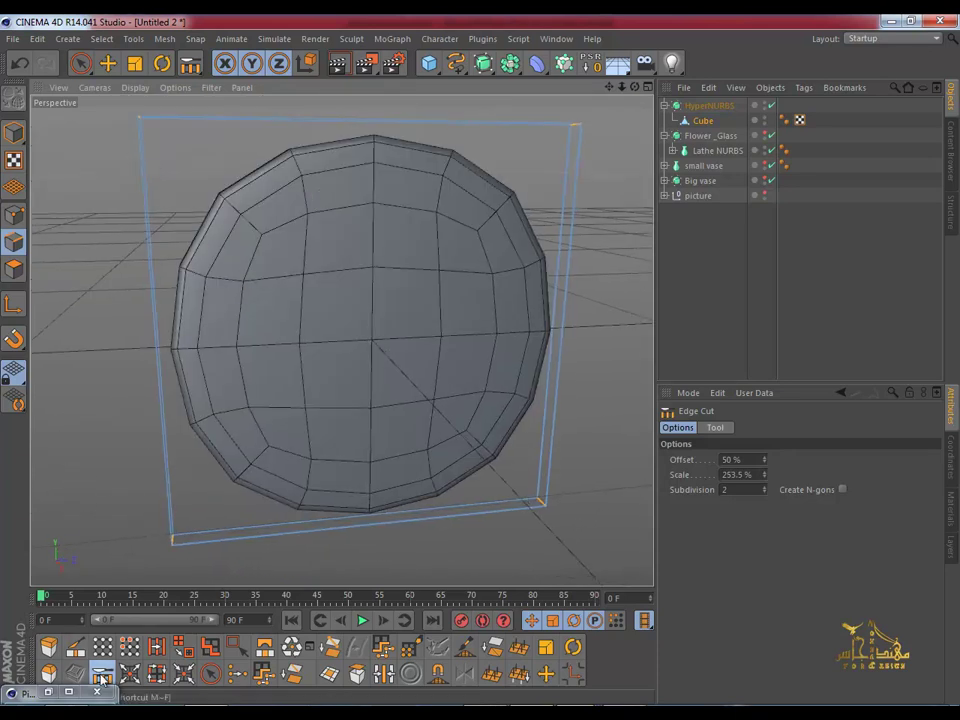
Step: Edge-cut the horizontal edge ring, pushing the new loops out toward the panel's edges
left_click(156, 646)
left_click(350, 527)
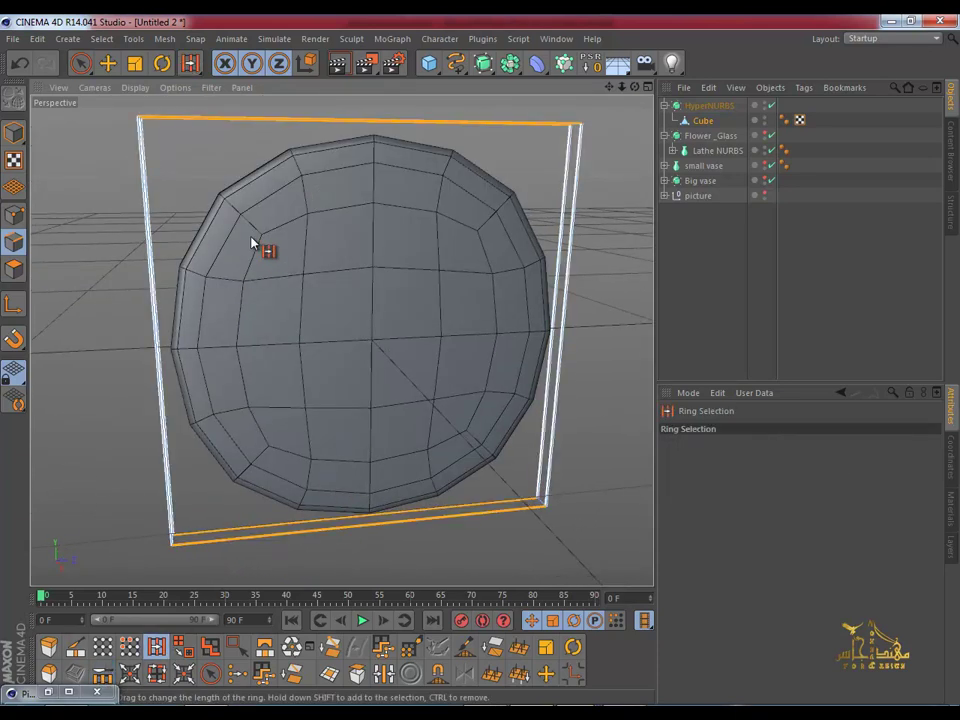
left_click(74, 650)
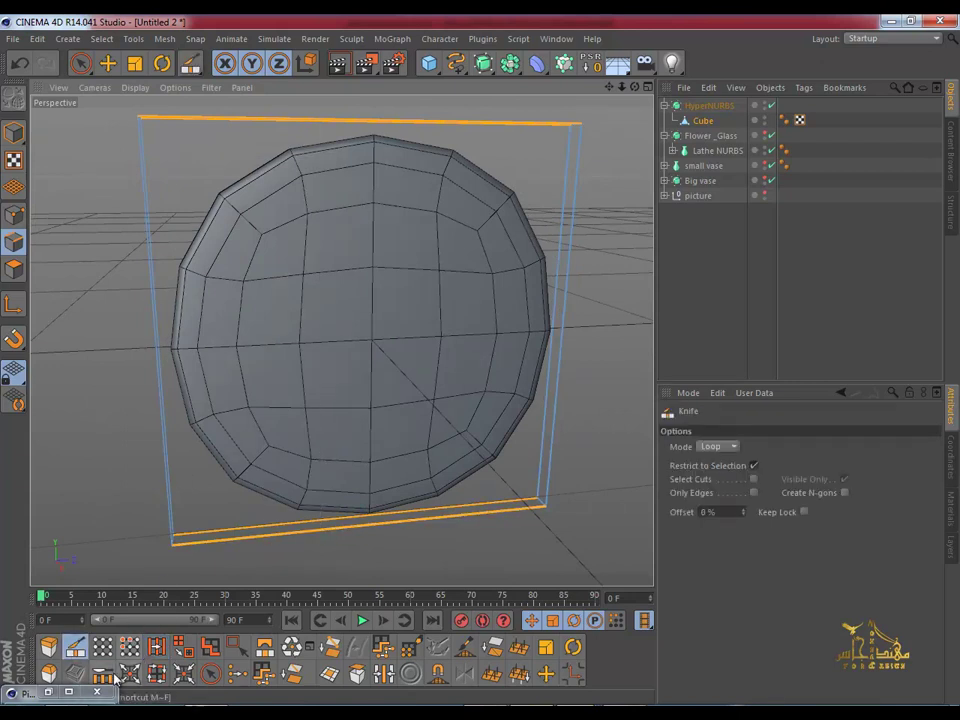
left_click(112, 676)
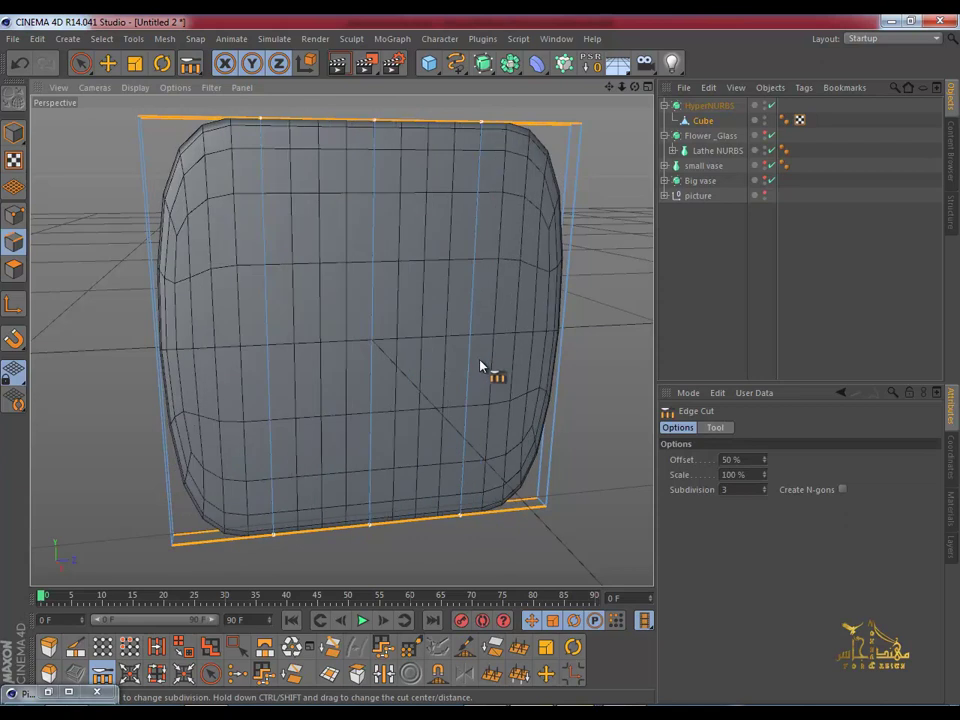
scroll(480, 366, "down", 1)
left_click_drag(480, 366, 480, 368, "shift")
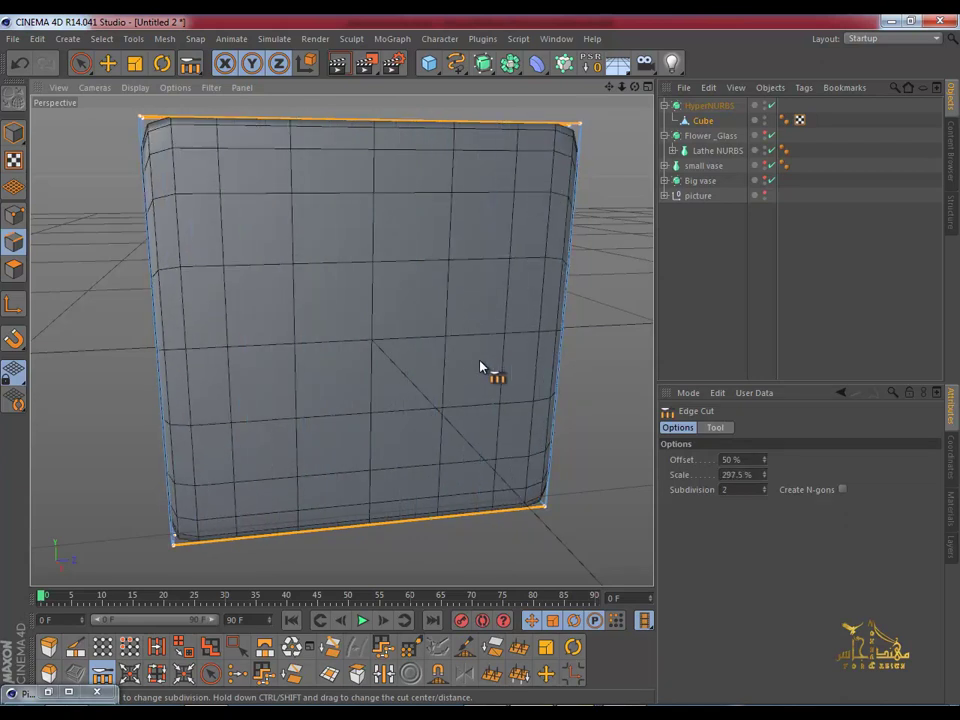
Step: Edge-cut the side edge ring, then undo the dense 10-subdivision cut
left_click(163, 650)
left_click(174, 362)
left_click(103, 675)
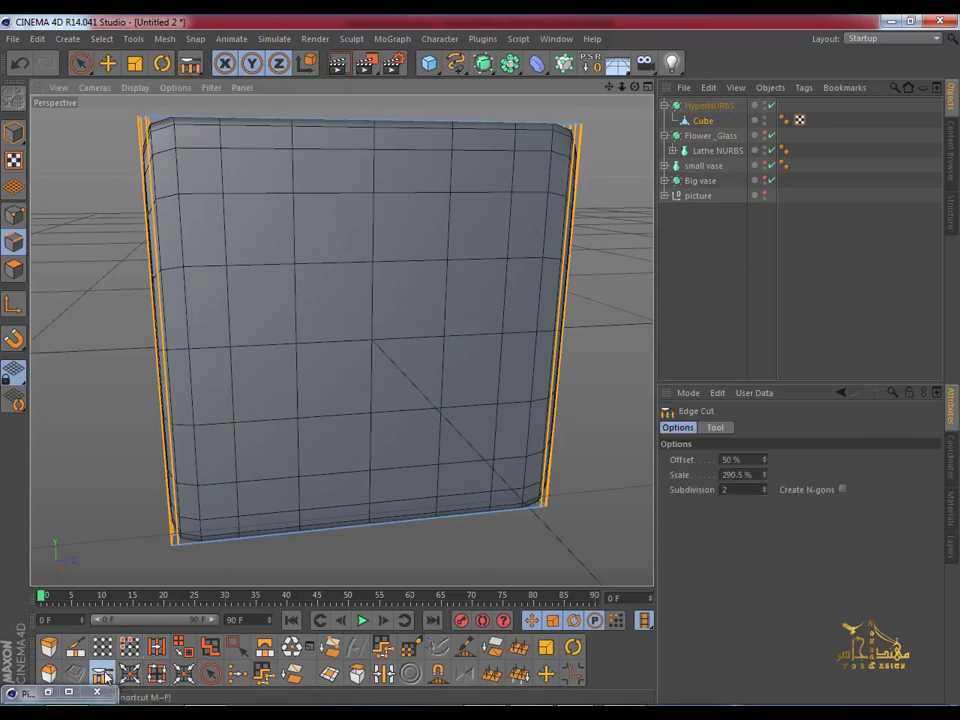
scroll(489, 366, "up", 1)
scroll(480, 367, "down", 1)
left_click_drag(480, 367, 482, 368, "shift")
scroll(482, 367, "up", 4)
scroll(482, 367, "up", 4)
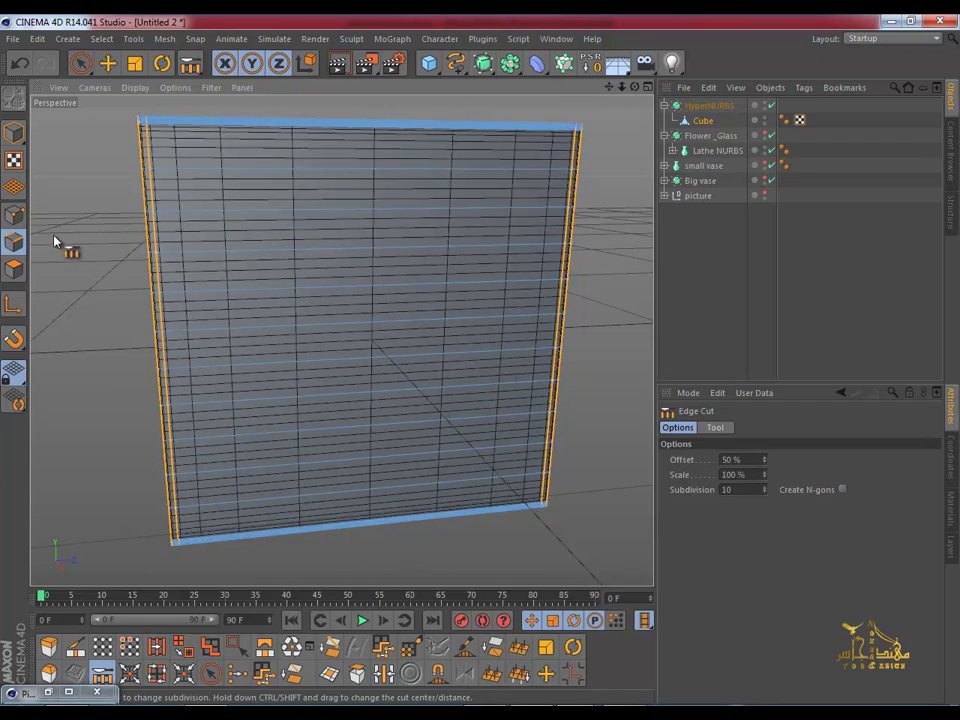
key("ctrl+z")
Step: Select the HyperNURBS and view the smoothed panel head-on
mouse_move(66, 223)
left_mouse_down("alt")
mouse_move(474, 206)
mouse_move(281, 227)
left_mouse_up("alt")
left_click(712, 105)
mouse_move(458, 222)
left_mouse_down("alt")
mouse_move(364, 195)
mouse_move(373, 199)
left_mouse_up("alt")
mouse_move(580, 268)
left_mouse_down("alt")
mouse_move(456, 336)
mouse_move(375, 332)
mouse_move(253, 300)
mouse_move(389, 337)
mouse_move(510, 133)
left_mouse_up("alt")
left_click(140, 88)
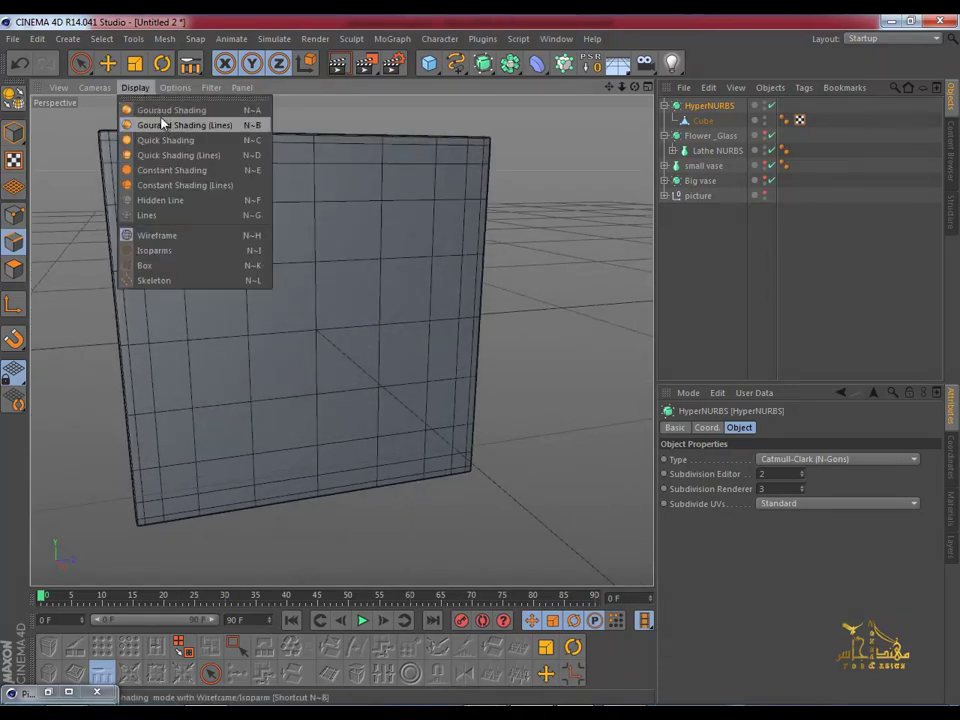
Step: Switch to Gouraud Shading and disable the HyperNURBS smoothing on the Cube panel
left_click(160, 112)
mouse_move(231, 240)
left_mouse_down("alt")
mouse_move(446, 225)
mouse_move(459, 279)
mouse_move(356, 261)
mouse_move(629, 143)
left_mouse_up("alt")
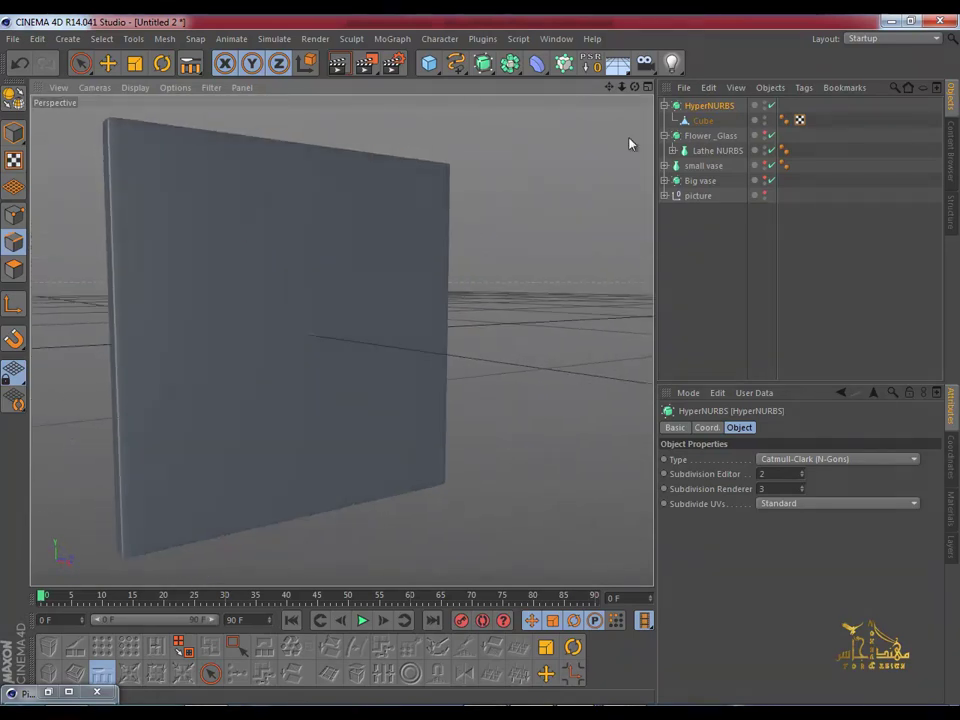
left_click(701, 121)
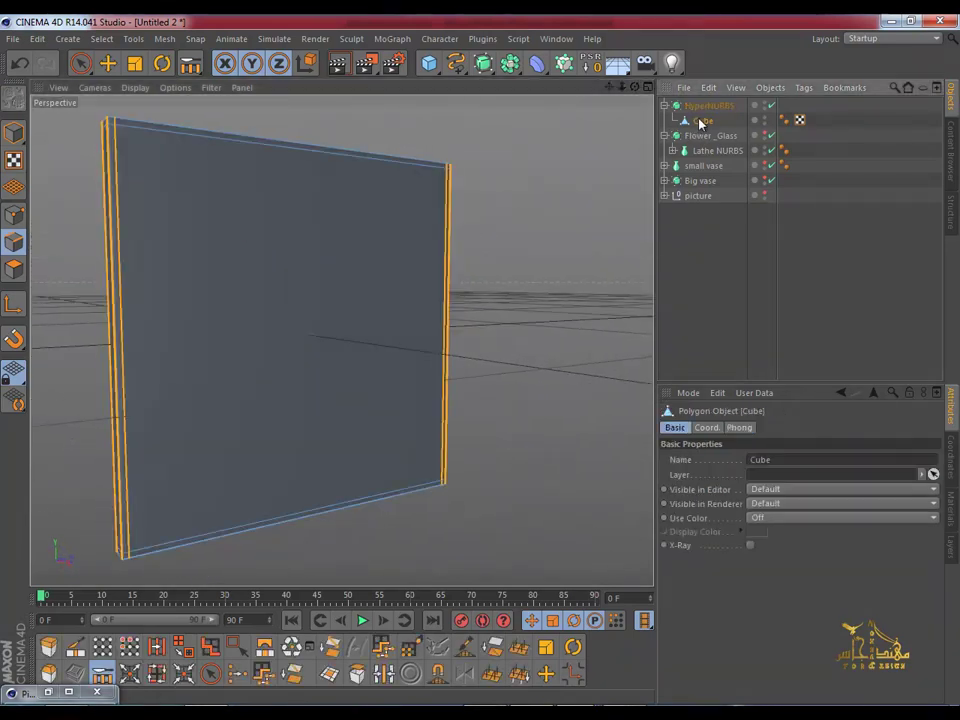
left_click(771, 105)
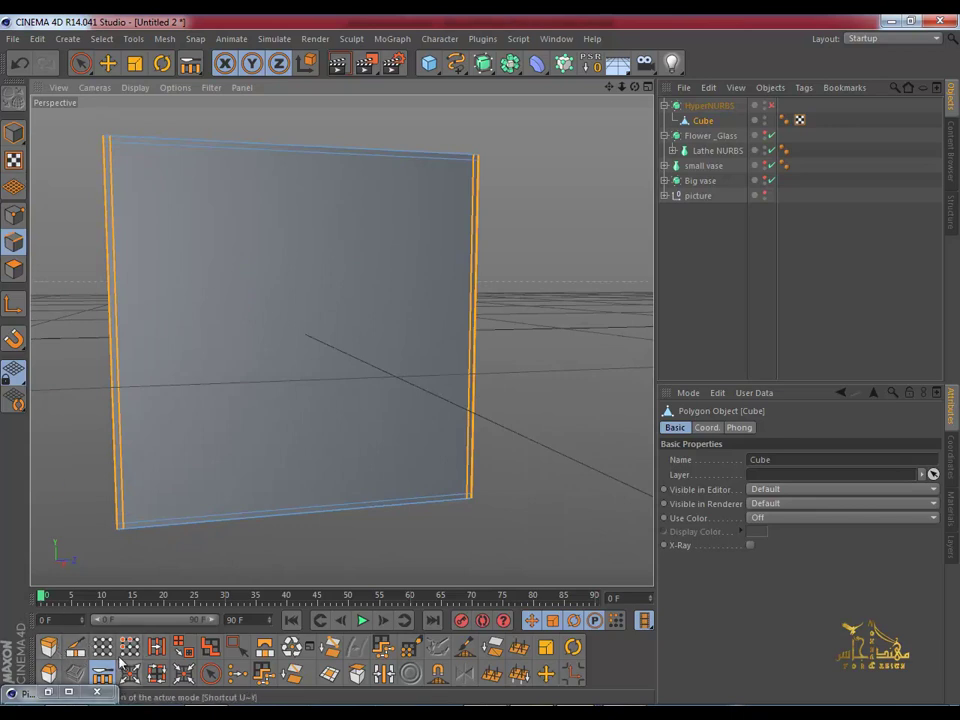
Step: Select the panel's front polygon in Polygon mode and grow the selection onto the sides
left_click(14, 269)
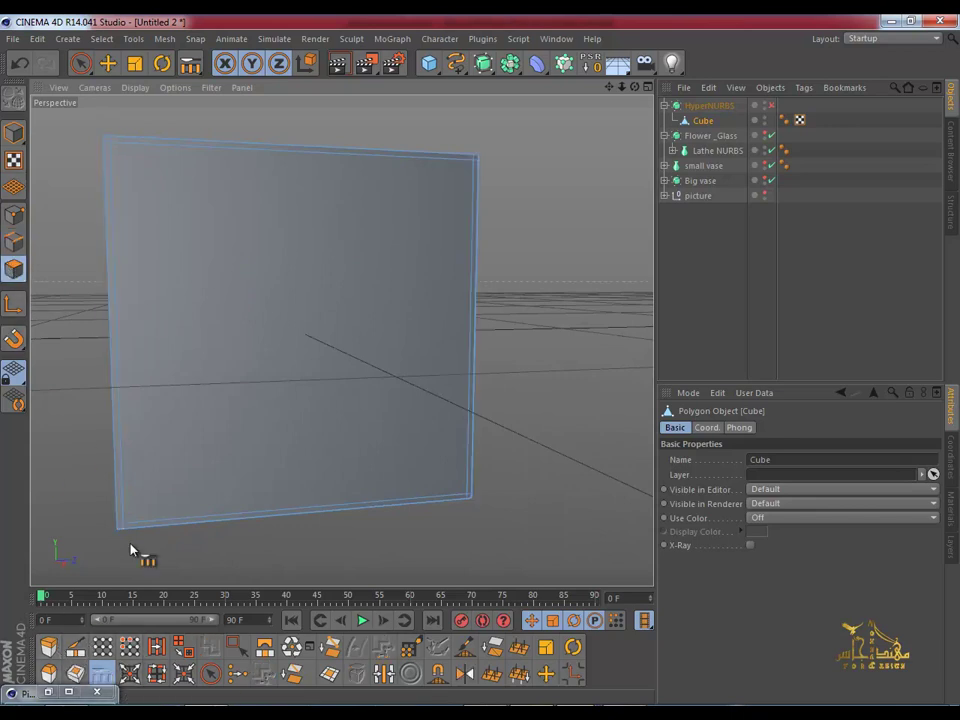
left_click(108, 63)
left_click(289, 347)
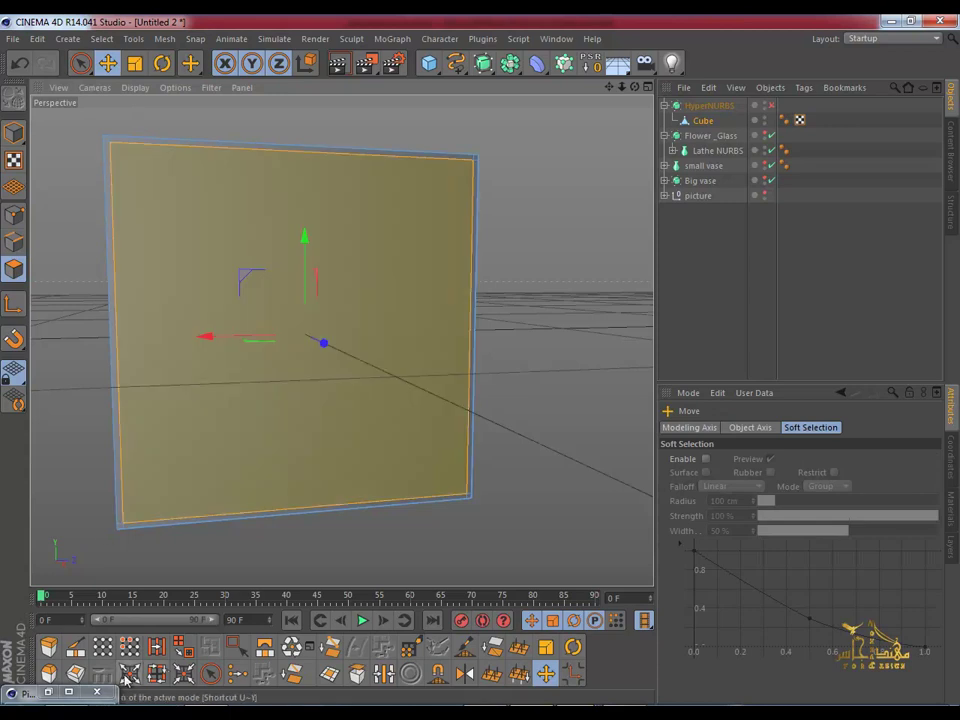
left_click(128, 674)
mouse_move(261, 379)
left_mouse_down("alt")
mouse_move(452, 386)
mouse_move(229, 373)
mouse_move(317, 274)
mouse_move(360, 300)
mouse_move(553, 330)
mouse_move(527, 330)
left_mouse_up("alt")
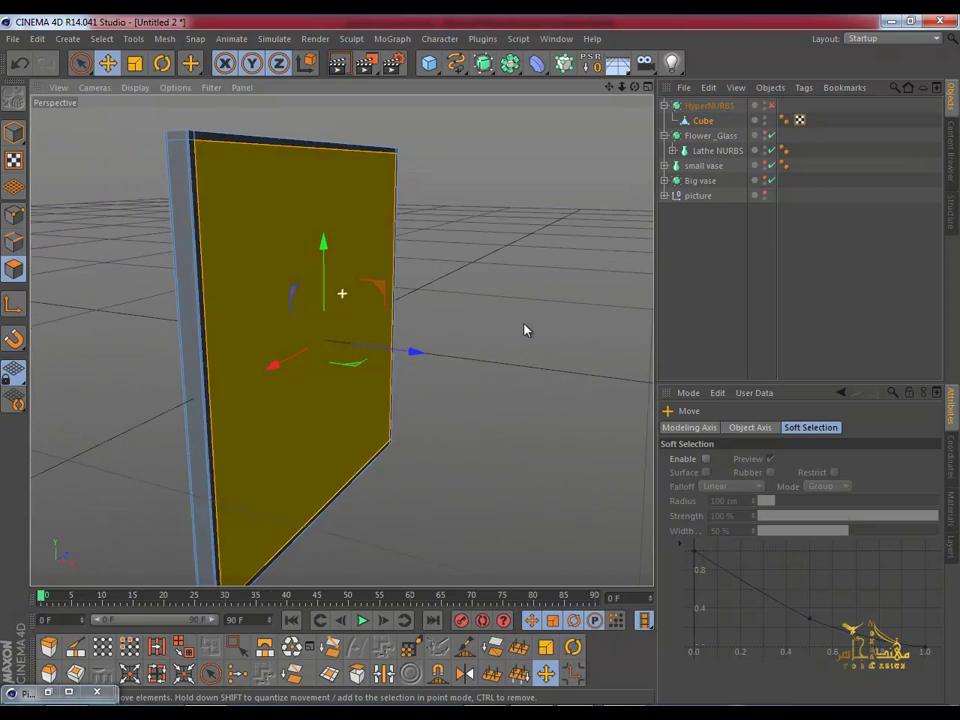
Step: Split the selected faces into a new object and name it mirror
key("ctrl+c")
key("ctrl+v")
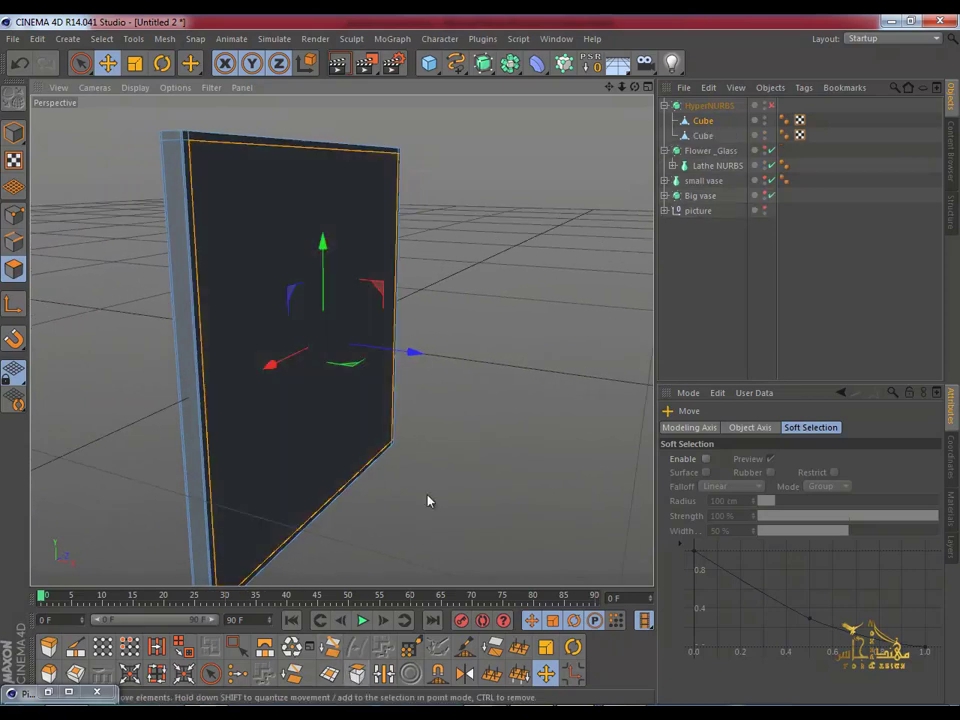
left_click(701, 121)
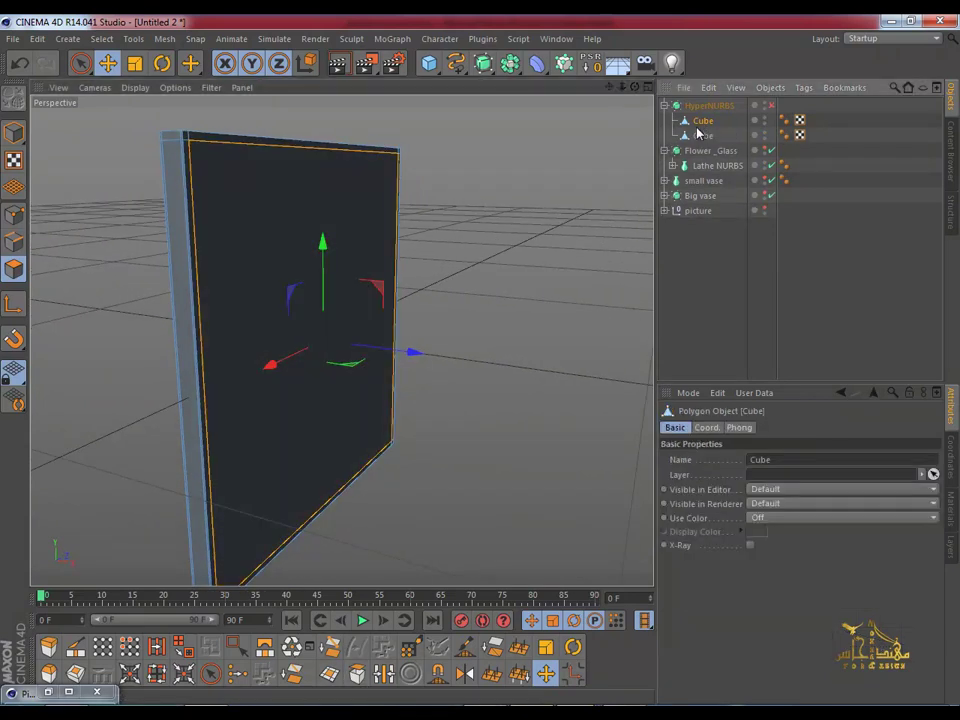
double_click(703, 135)
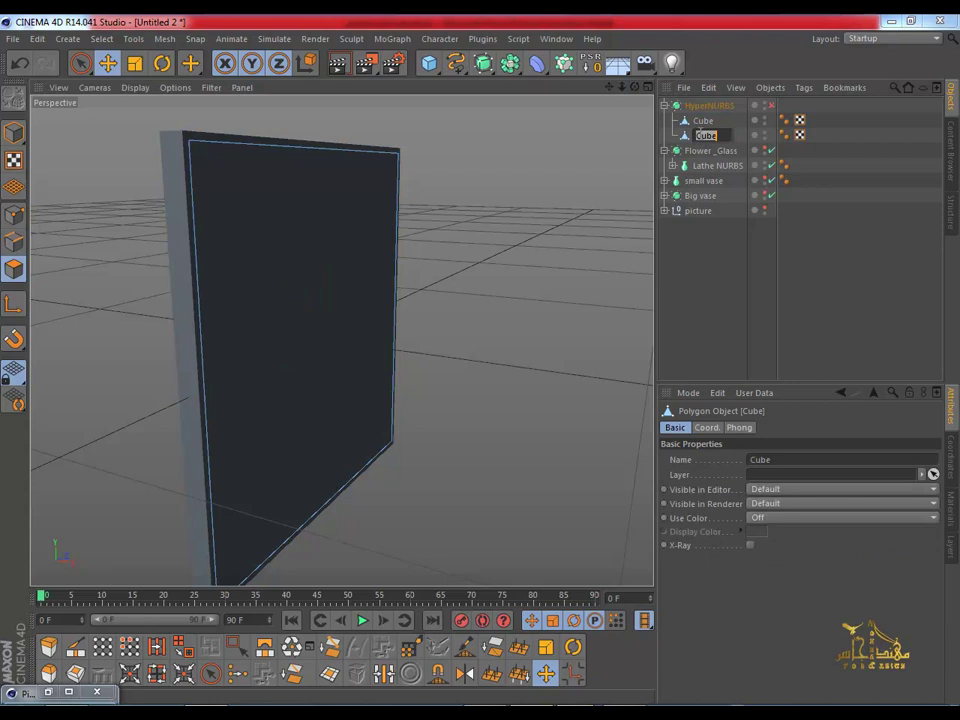
type("mi")
type("rror")
key("Return")
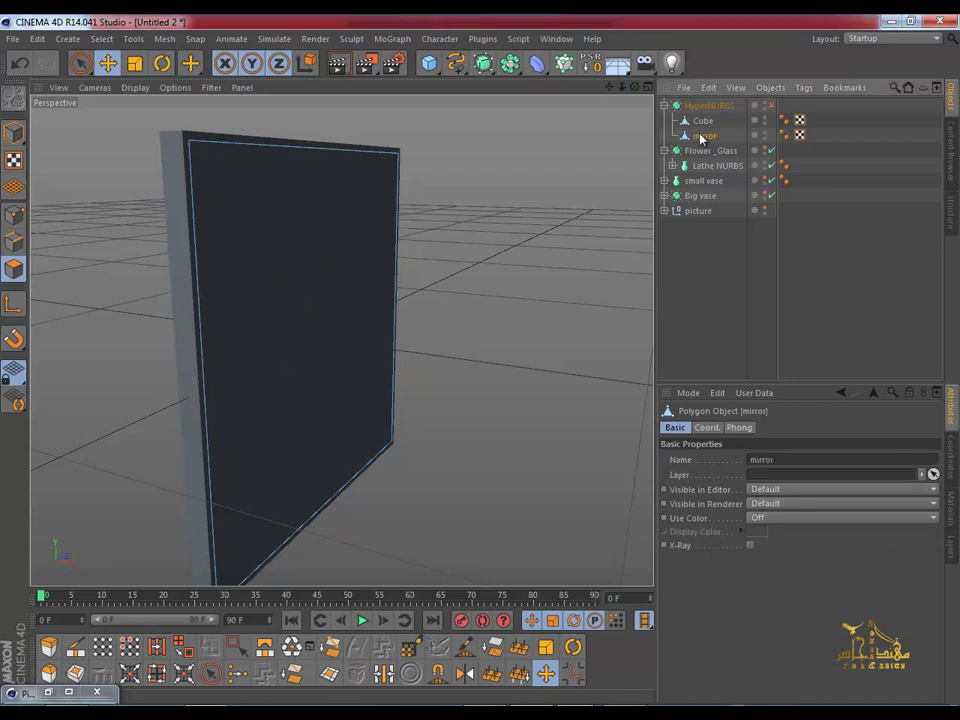
Step: Rename the original Cube to frame and the HyperNURBS group to mirror, collapse it, and open the reference photo
mouse_move(369, 259)
left_mouse_down("alt")
mouse_move(386, 240)
mouse_move(165, 249)
mouse_move(210, 297)
mouse_move(456, 240)
mouse_move(498, 98)
left_mouse_up("alt")
double_click(703, 120)
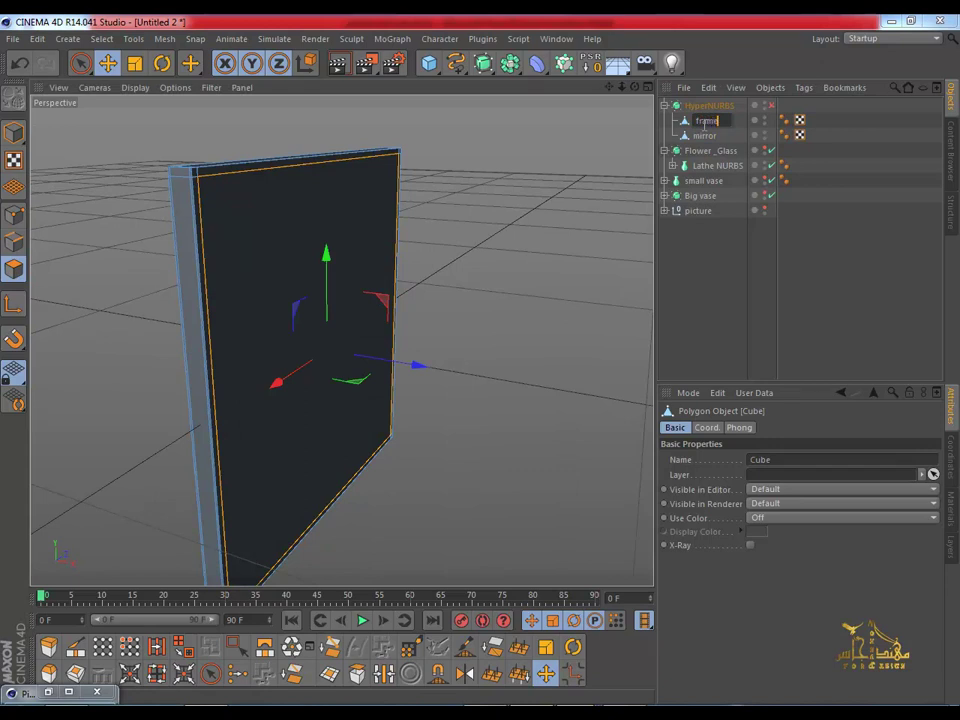
key("Return")
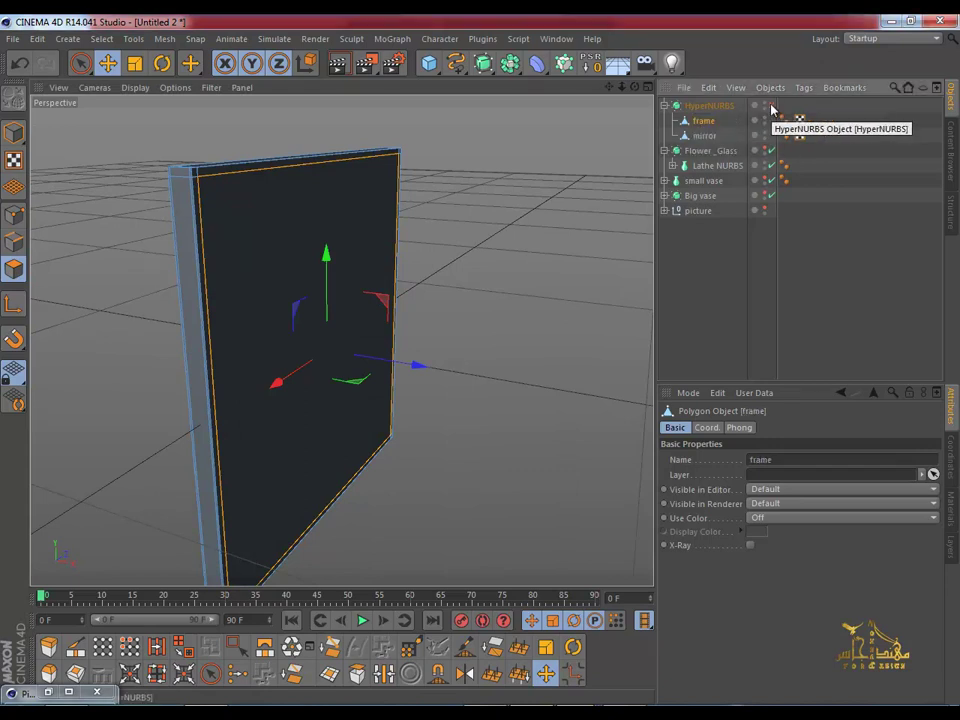
mouse_move(446, 223)
left_mouse_down("alt")
mouse_move(240, 201)
mouse_move(89, 208)
mouse_move(144, 195)
mouse_move(467, 182)
mouse_move(495, 227)
mouse_move(159, 199)
mouse_move(66, 204)
mouse_move(253, 212)
left_mouse_up("alt")
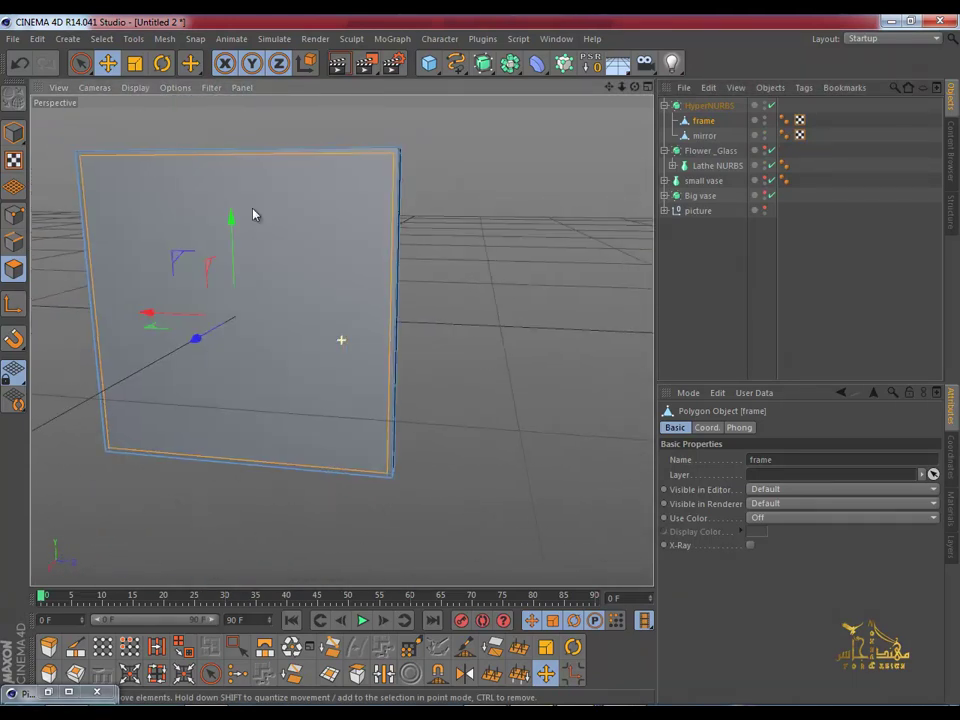
double_click(709, 105)
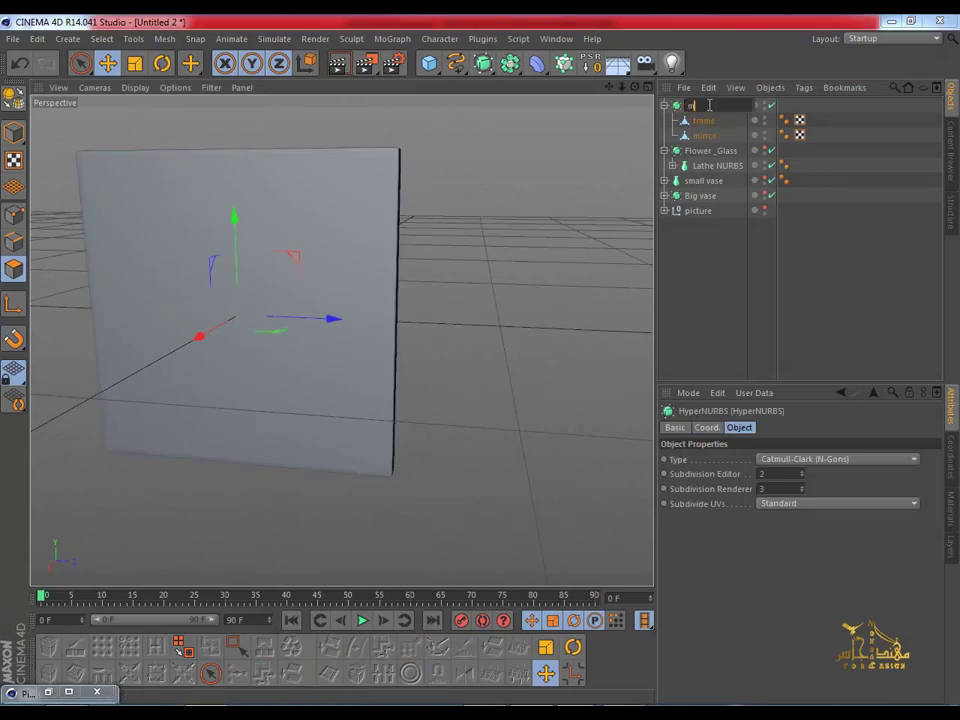
type("mirro")
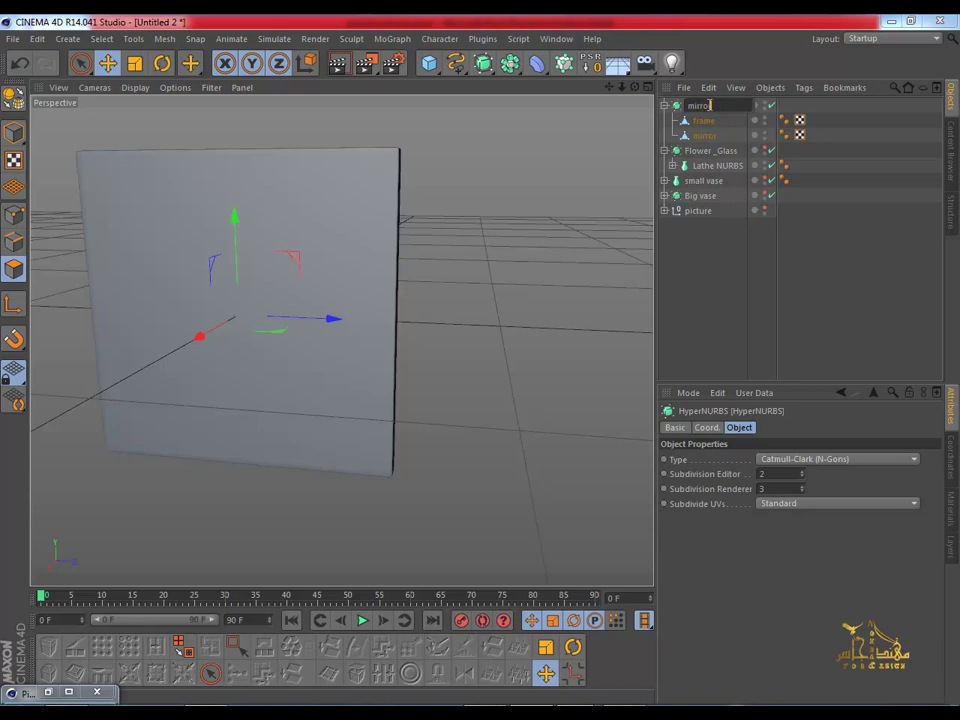
type("r")
key("Return")
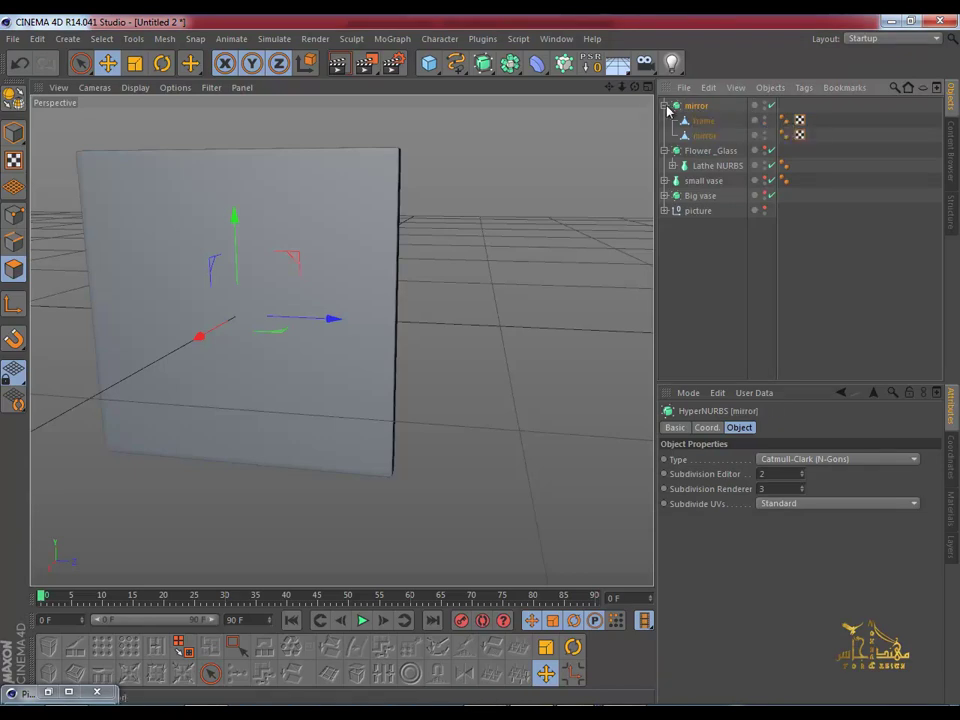
left_click(665, 105)
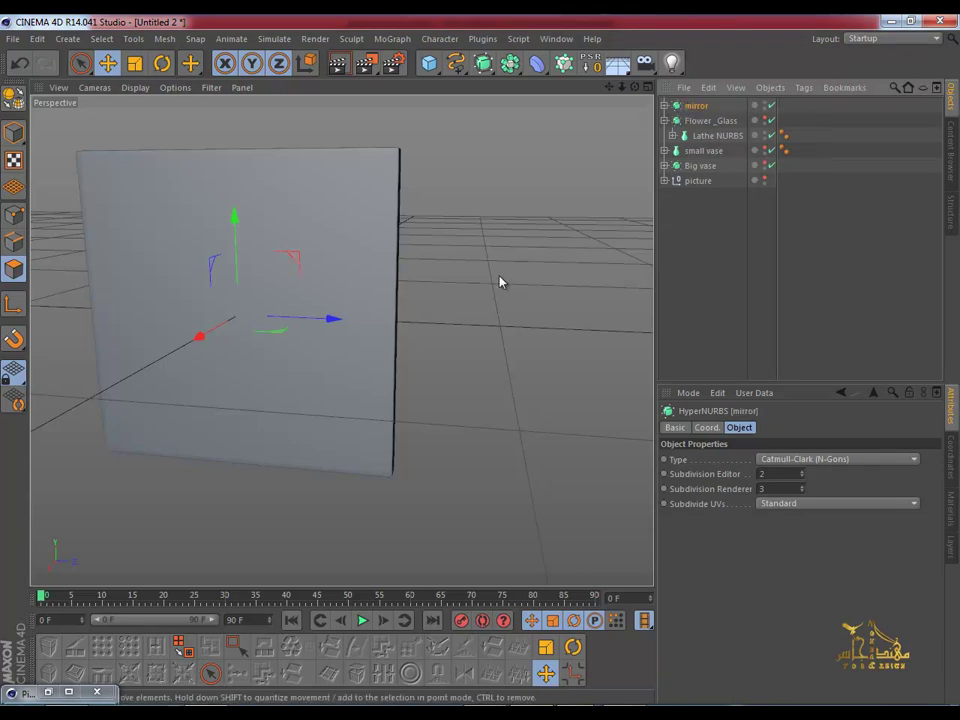
left_click(47, 691)
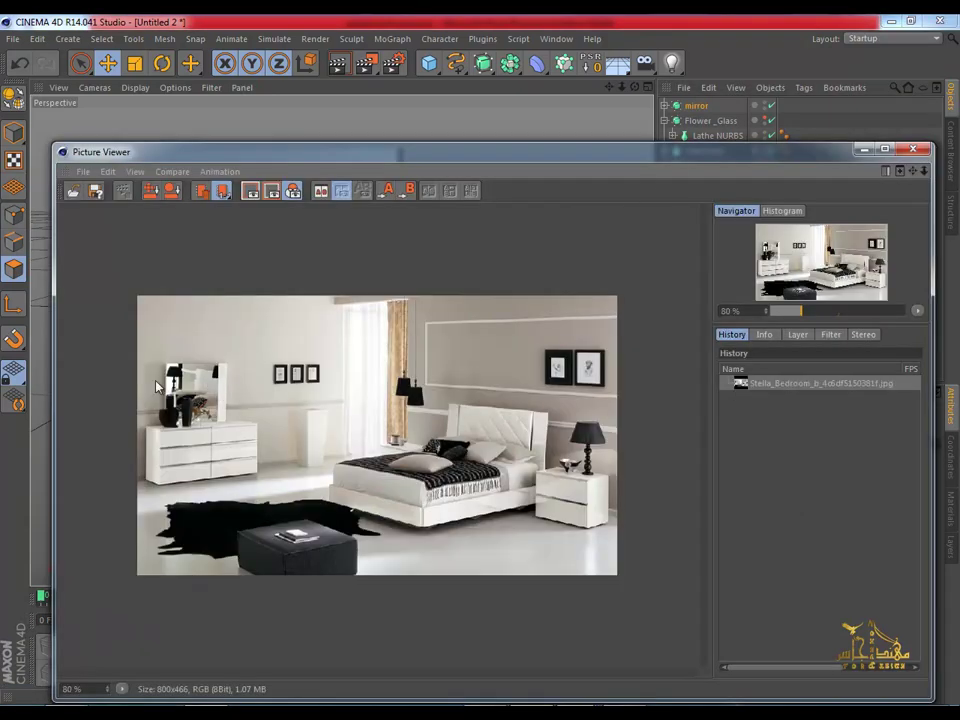
Step: Put away the bedroom reference photo and switch to the wall_0002.c4d project
left_click(864, 150)
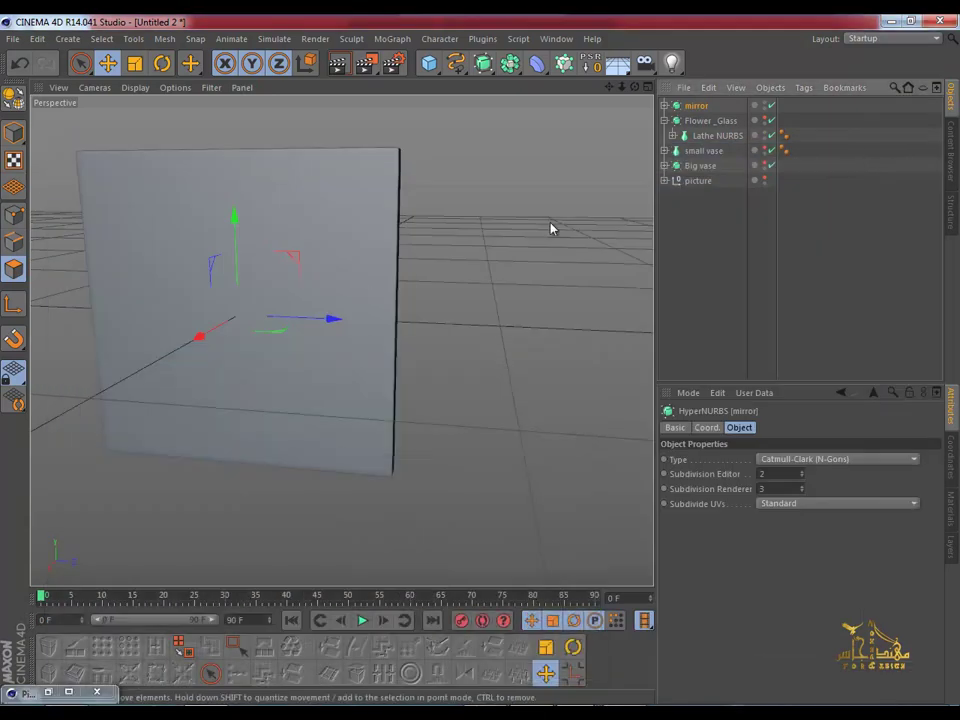
mouse_move(452, 283)
left_mouse_down("alt")
mouse_move(225, 300)
mouse_move(497, 364)
mouse_move(141, 268)
mouse_move(482, 364)
left_mouse_up("alt")
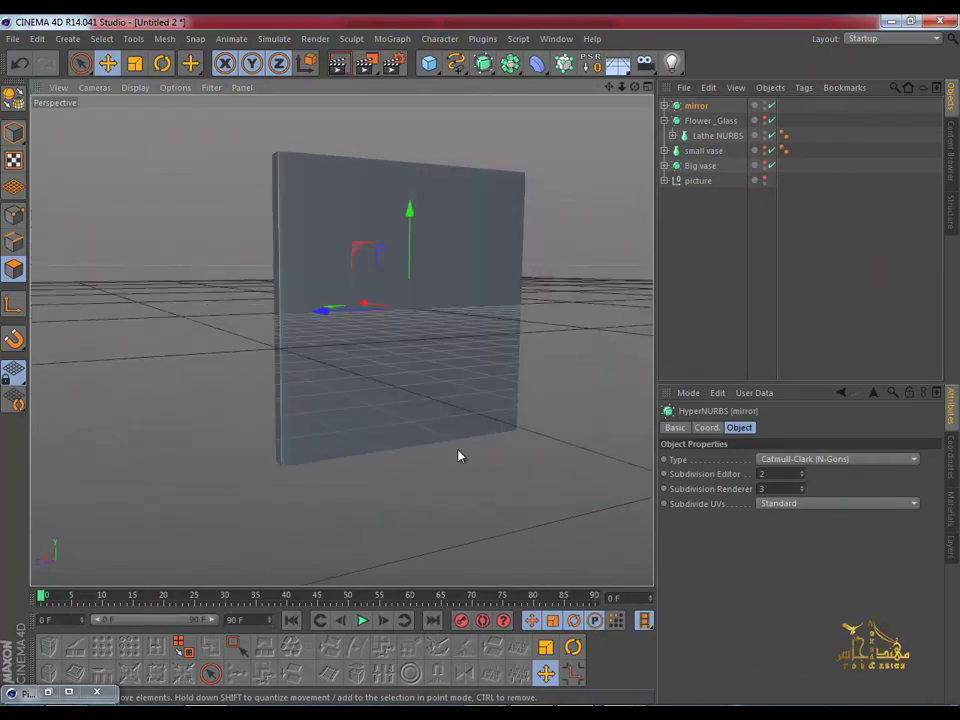
key("v")
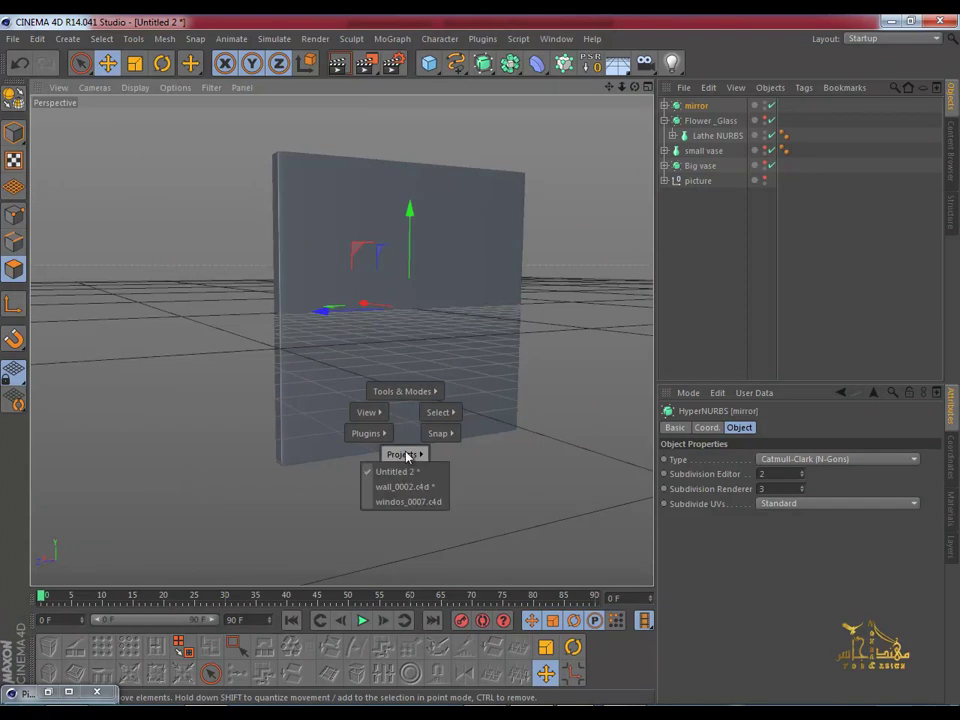
left_click(408, 487)
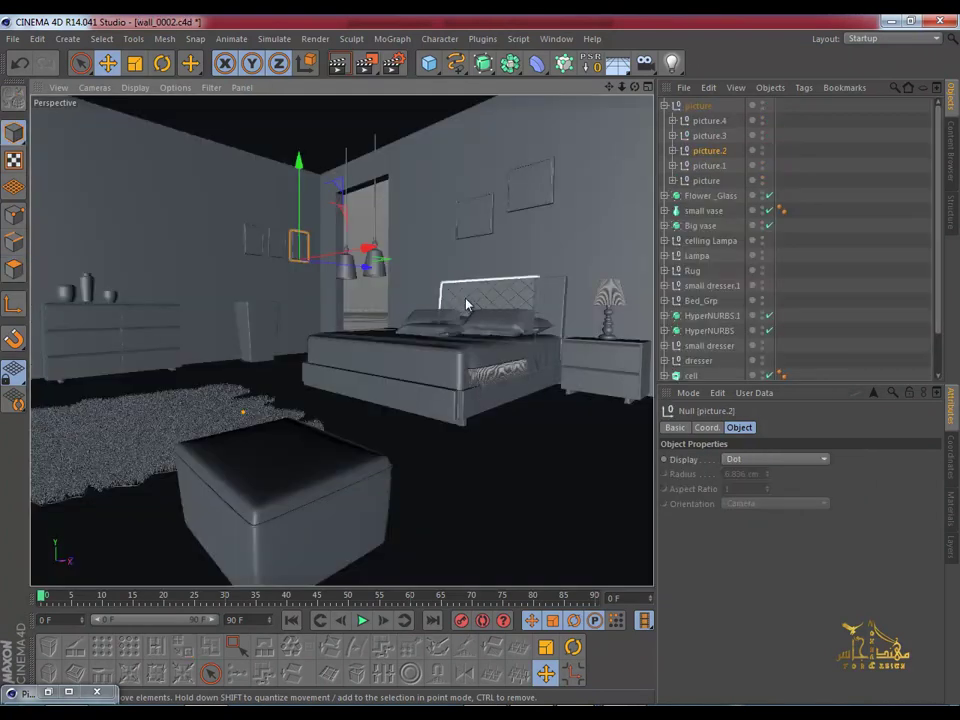
Step: Paste the mirror group into the bedroom, raise it, and slide it about 140 cm toward the dresser
key("ctrl+v")
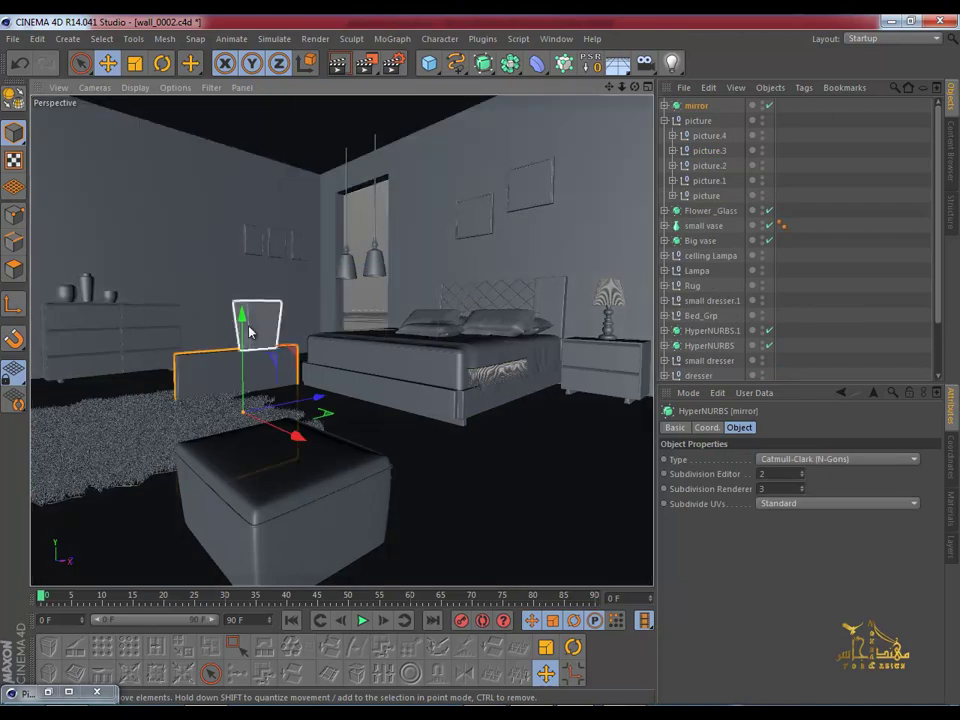
left_click_drag(241, 318, 236, 224)
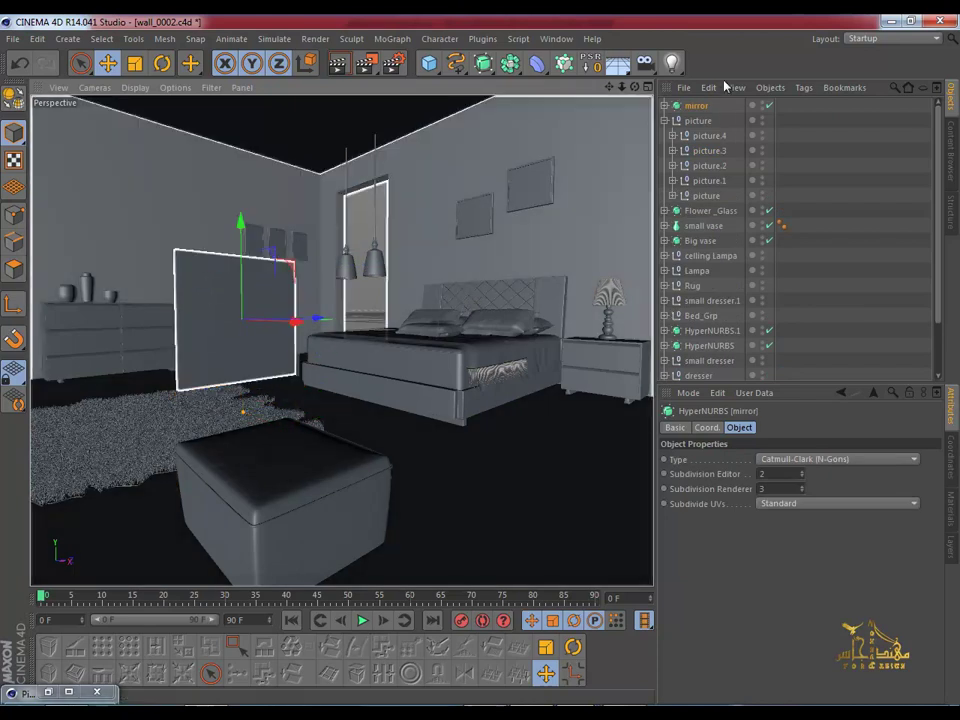
left_click(664, 105)
left_click(703, 137)
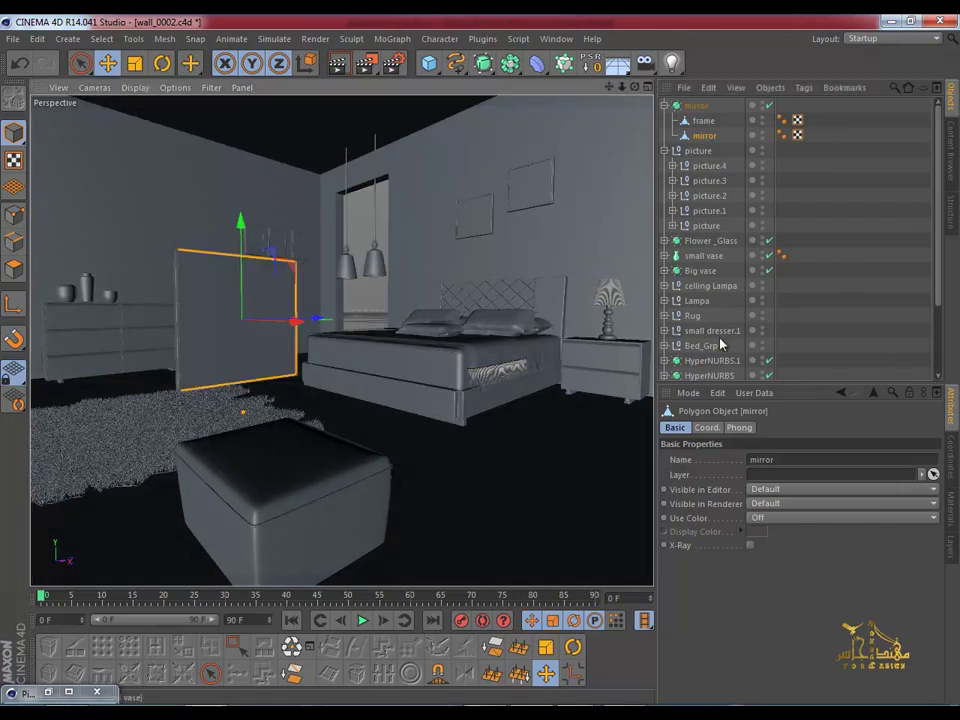
scroll(900, 300, "down", 4)
scroll(848, 358, "down", 1)
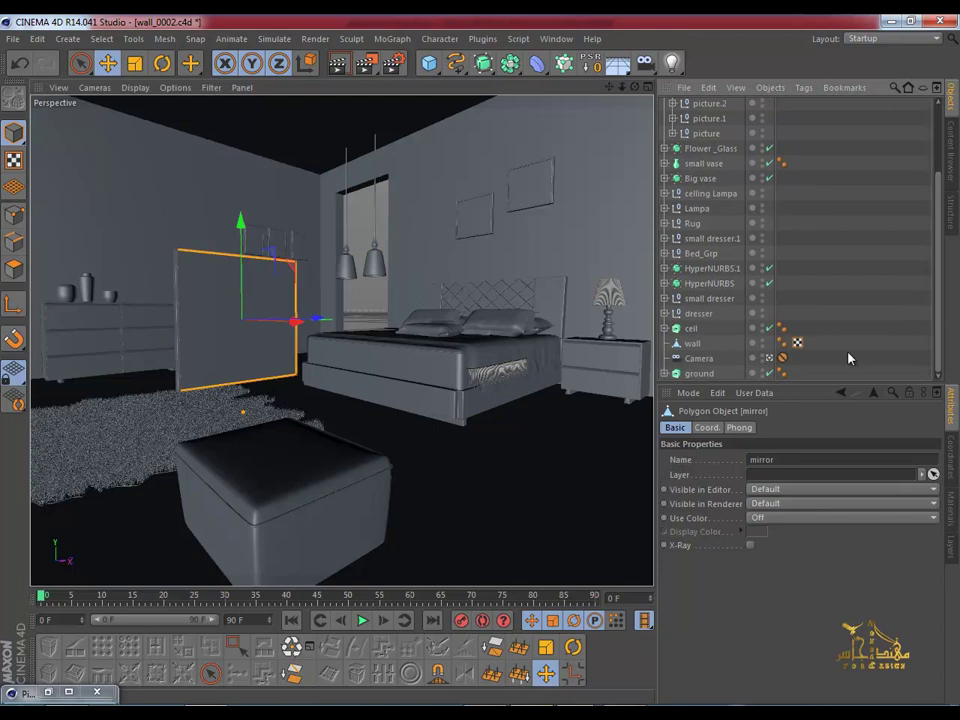
left_click(769, 358)
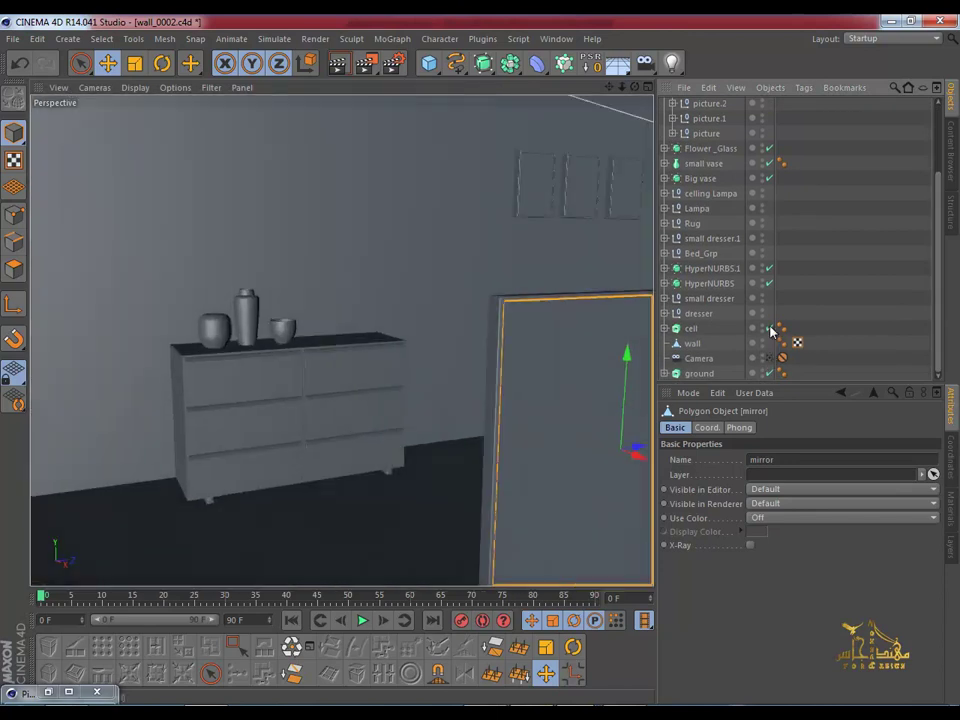
left_click_drag(587, 369, 420, 330, "alt")
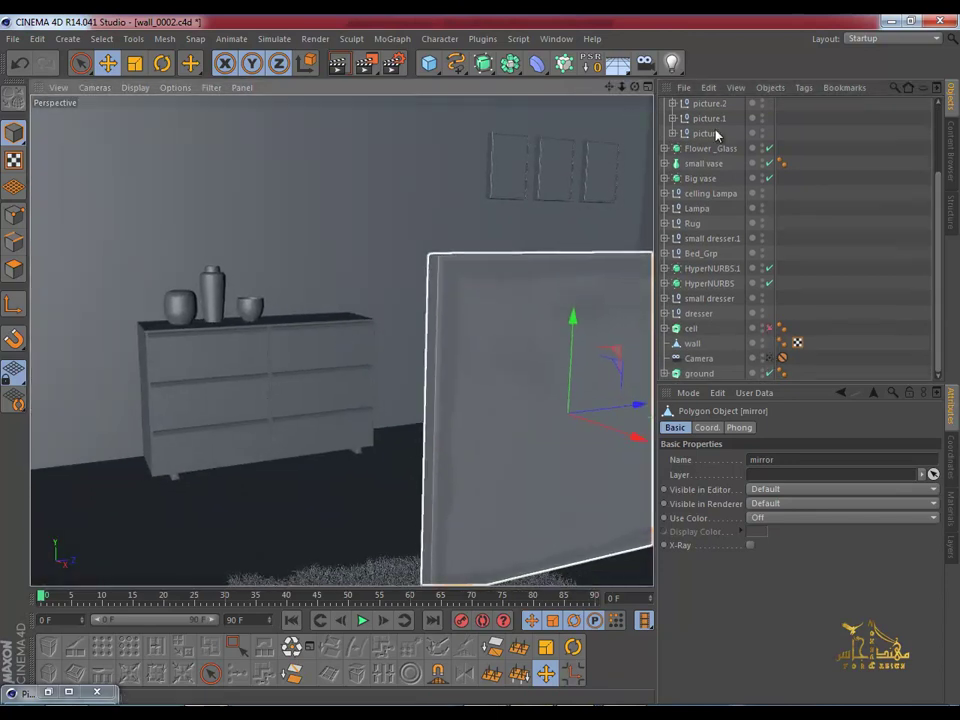
scroll(931, 263, "up", 5)
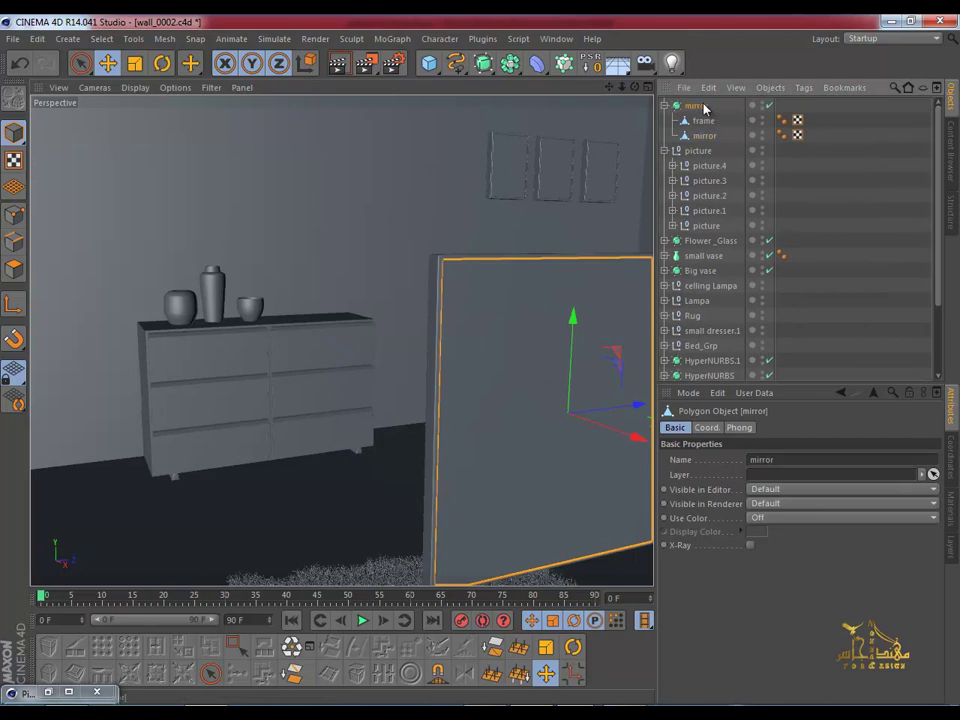
left_click(695, 105)
left_click_drag(611, 433, 336, 332)
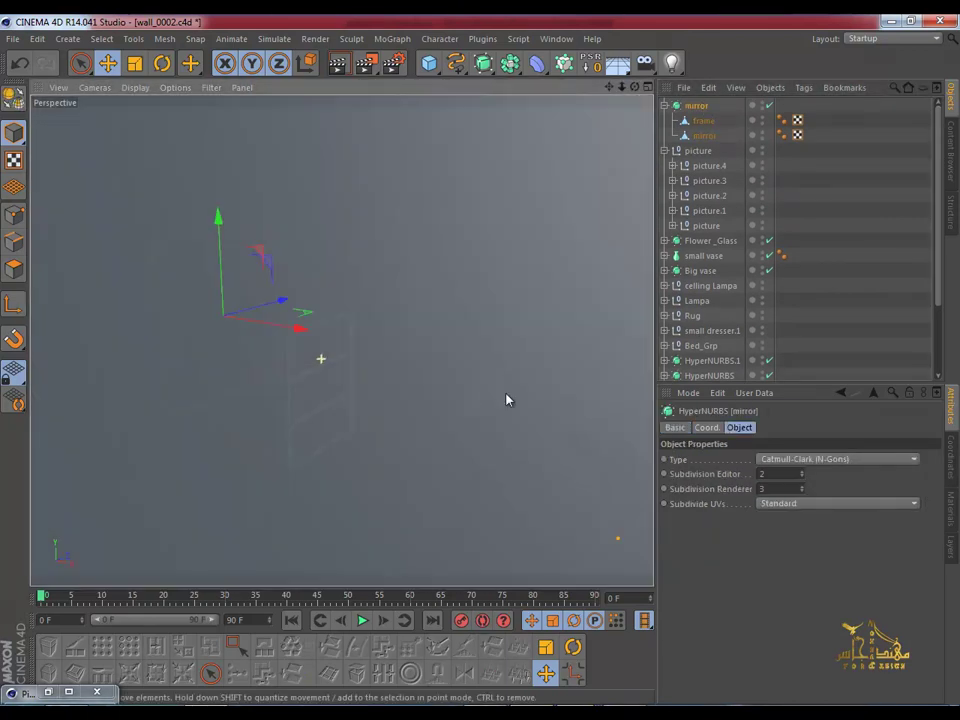
Step: Move the mirror about 74 cm onto the dresser and shrink it to about 87%
left_click_drag(502, 421, 533, 524, "alt")
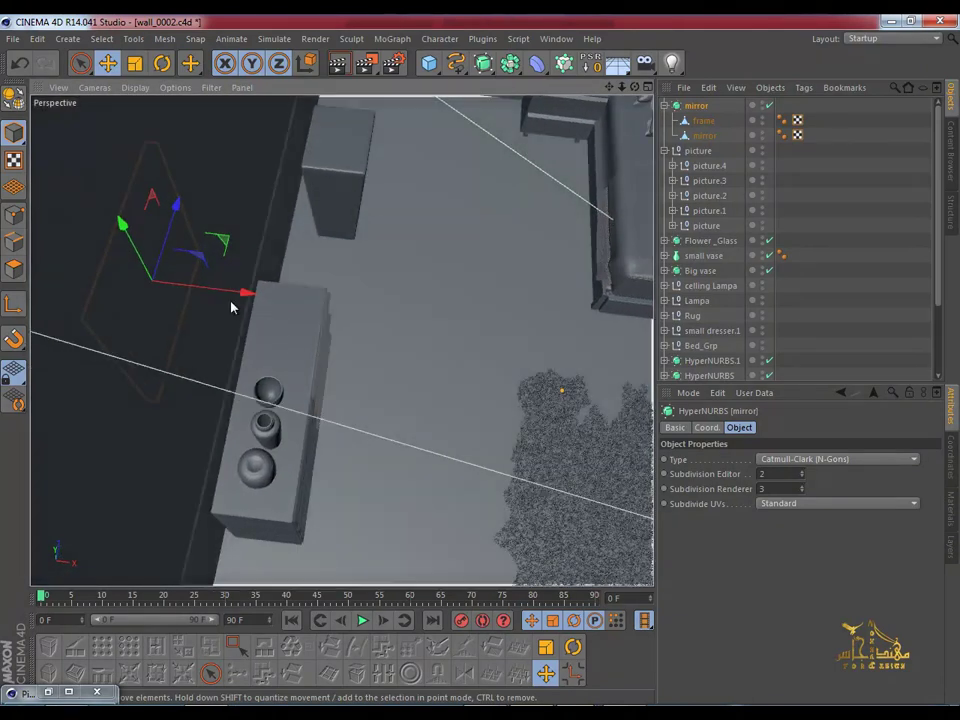
mouse_move(236, 293)
left_mouse_down()
mouse_move(328, 323)
mouse_move(253, 297)
mouse_move(379, 312)
left_mouse_up()
mouse_move(287, 256)
left_mouse_down()
mouse_move(324, 243)
mouse_move(195, 263)
mouse_move(176, 257)
mouse_move(246, 296)
mouse_move(229, 300)
mouse_move(128, 236)
mouse_move(300, 266)
left_mouse_up()
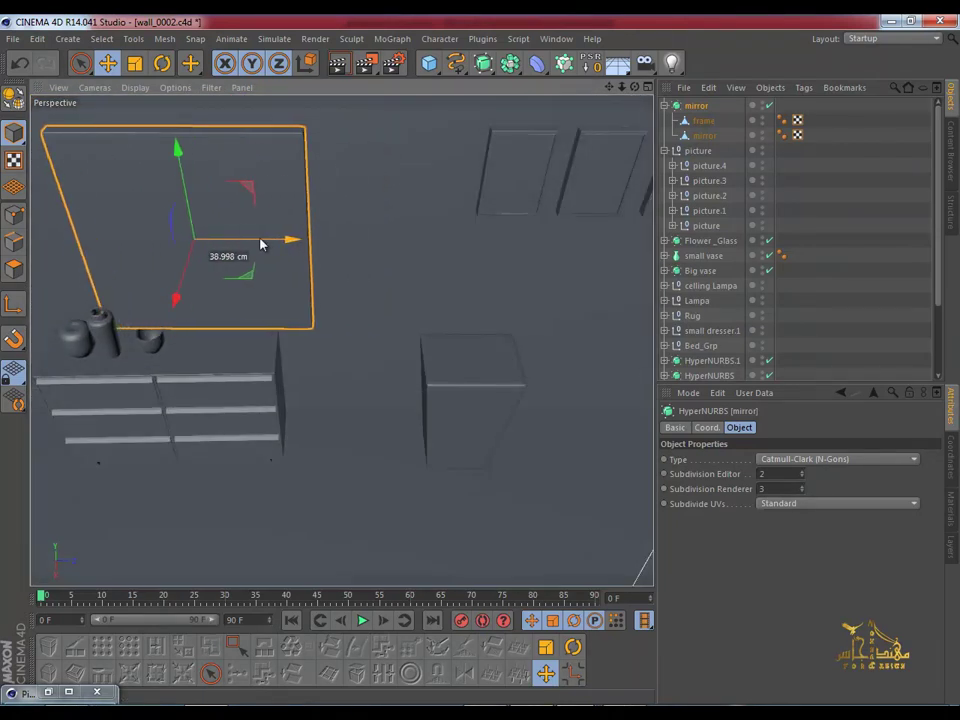
mouse_move(222, 251)
left_mouse_down("alt")
mouse_move(539, 320)
mouse_move(553, 345)
mouse_move(570, 315)
mouse_move(388, 296)
left_mouse_up("alt")
left_click_drag(291, 296, 285, 298)
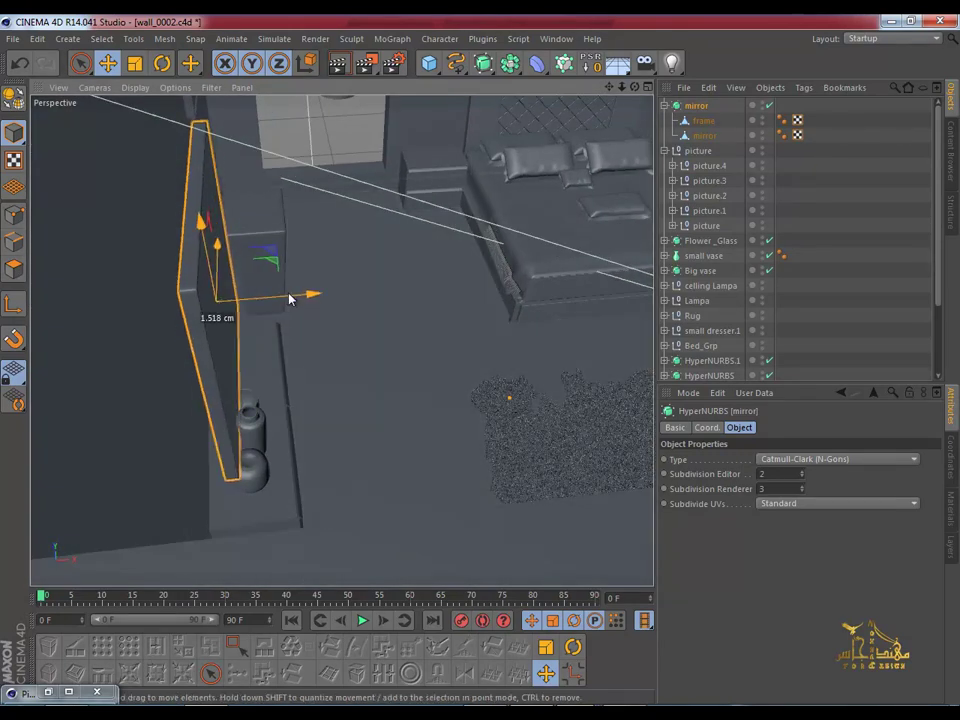
left_click(135, 63)
mouse_move(262, 268)
left_mouse_down()
mouse_move(233, 384)
mouse_move(259, 379)
mouse_move(176, 377)
left_mouse_up()
Step: Shift the Flower_Glass, small vase and Big vase about 8 cm sideways
mouse_move(394, 314)
left_mouse_down("alt")
mouse_move(394, 354)
mouse_move(266, 146)
mouse_move(200, 110)
left_mouse_up("alt")
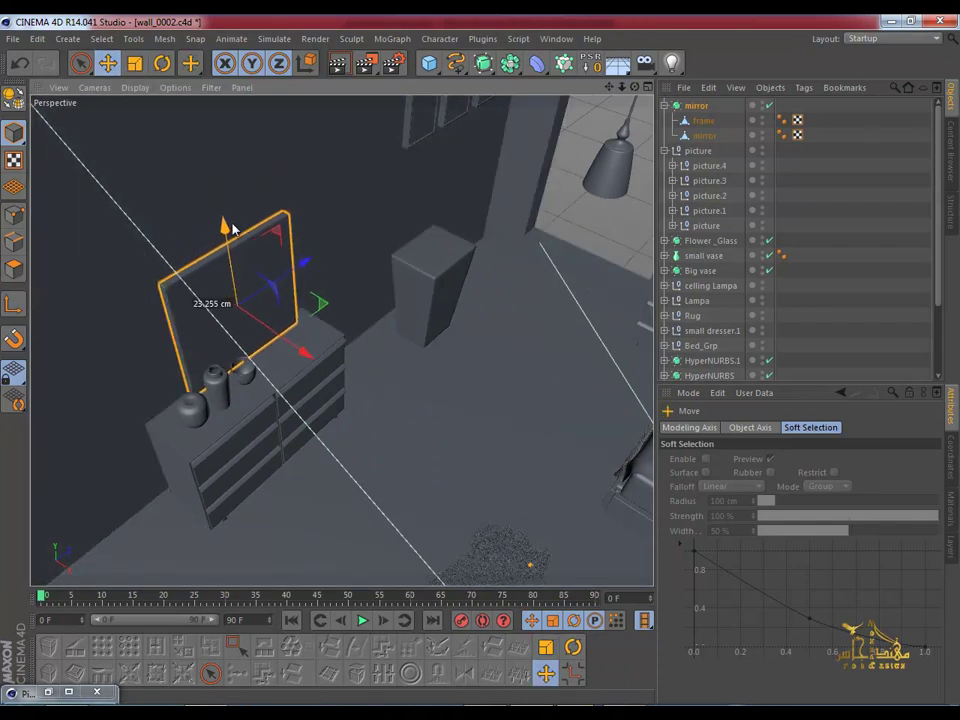
mouse_move(233, 231)
left_mouse_down("alt")
mouse_move(293, 304)
mouse_move(285, 306)
mouse_move(360, 276)
mouse_move(299, 342)
mouse_move(336, 364)
mouse_move(418, 343)
mouse_move(420, 429)
mouse_move(430, 436)
left_mouse_up("alt")
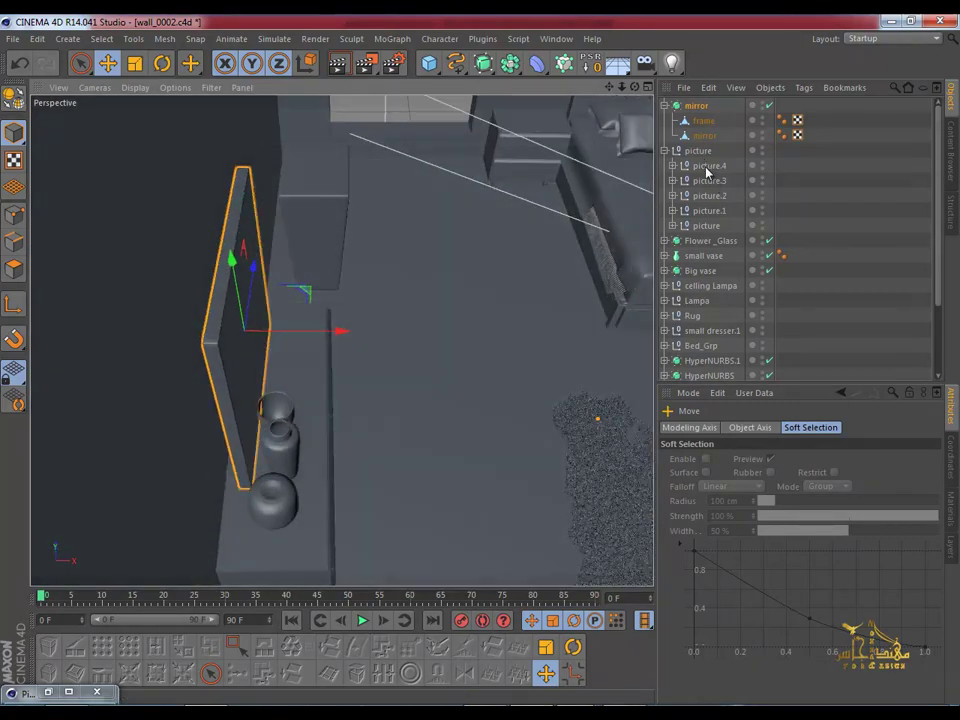
left_click(700, 241)
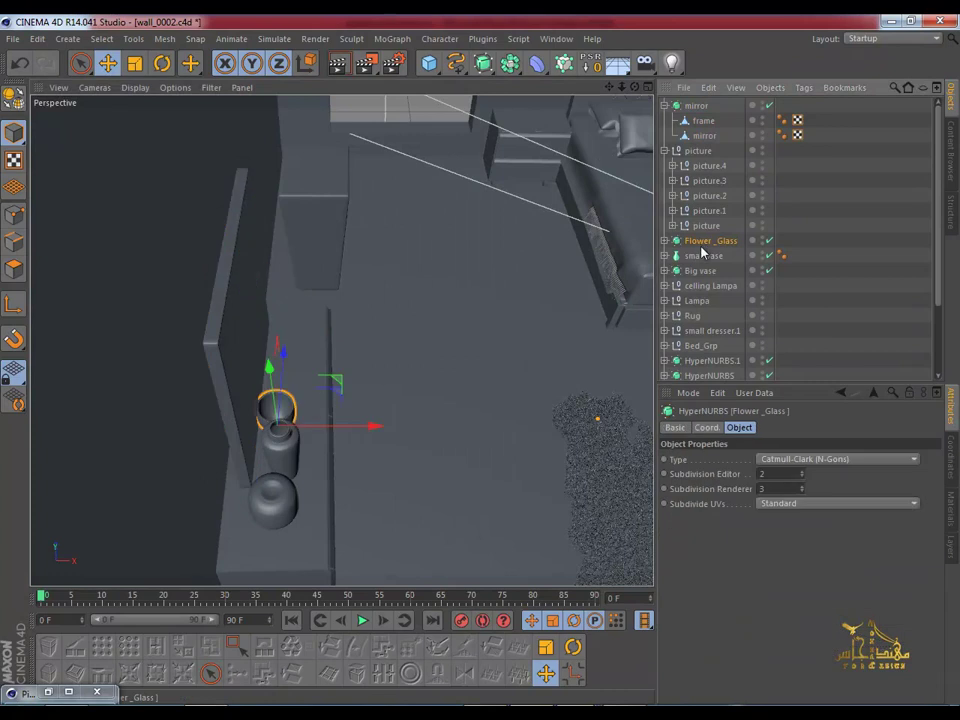
left_click(700, 256, "shift")
left_click(700, 270, "shift")
left_click_drag(373, 467, 387, 472)
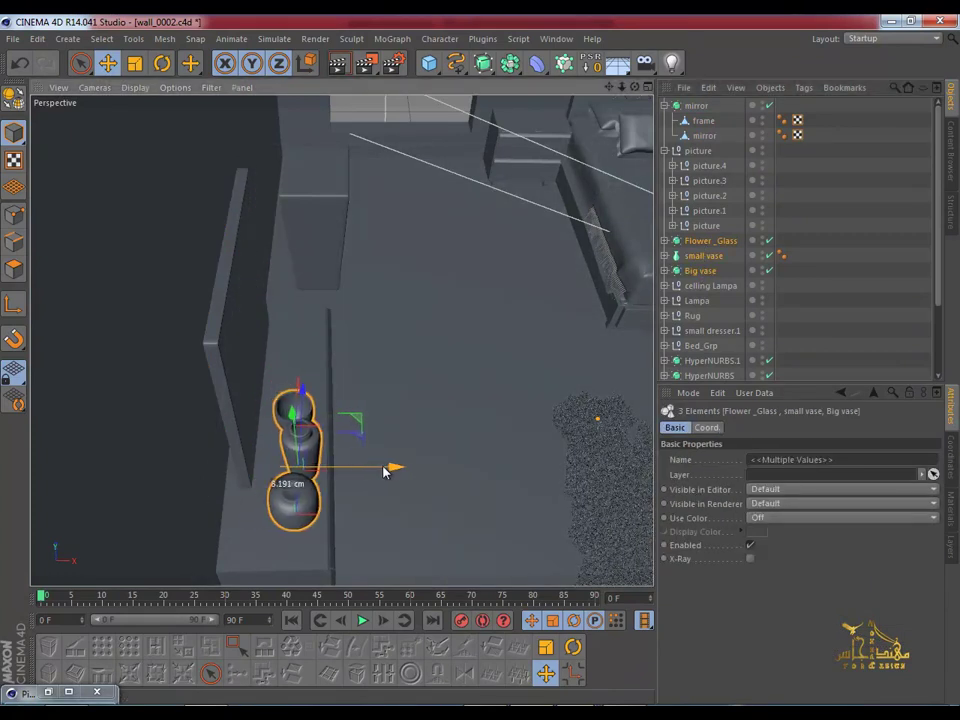
Step: Select the inner mirror panel and get a close view of it
left_click(697, 108)
mouse_move(566, 189)
left_mouse_down("alt")
mouse_move(303, 255)
mouse_move(208, 311)
left_mouse_up("alt")
left_click(704, 135)
mouse_move(575, 178)
left_mouse_down("alt")
mouse_move(450, 251)
mouse_move(506, 270)
mouse_move(439, 386)
mouse_move(393, 240)
mouse_move(433, 341)
mouse_move(347, 364)
mouse_move(289, 336)
mouse_move(321, 293)
left_mouse_up("alt")
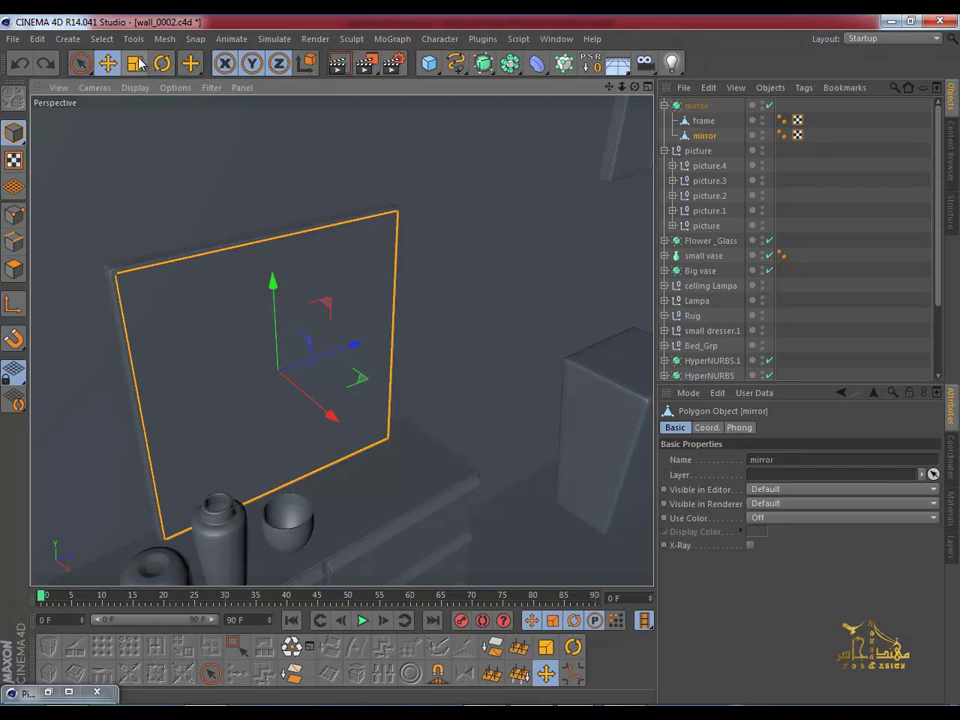
Step: Enlarge the mirror panel by about 1%
left_click(137, 67)
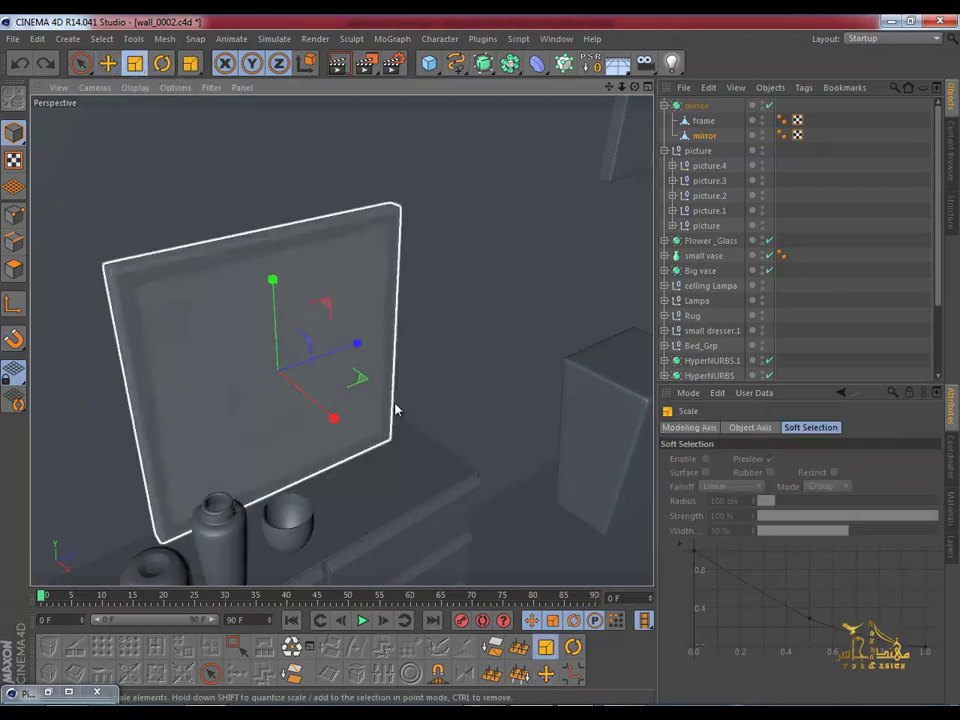
left_click_drag(397, 394, 402, 392)
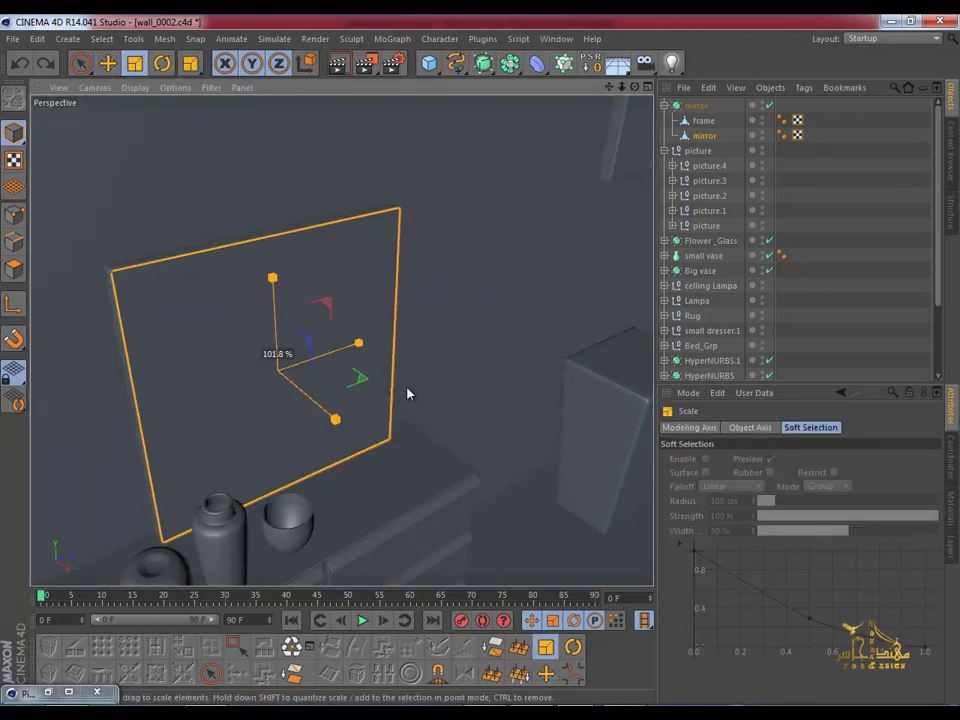
mouse_move(275, 287)
left_mouse_down("alt")
mouse_move(279, 305)
mouse_move(103, 241)
mouse_move(82, 243)
left_mouse_up("alt")
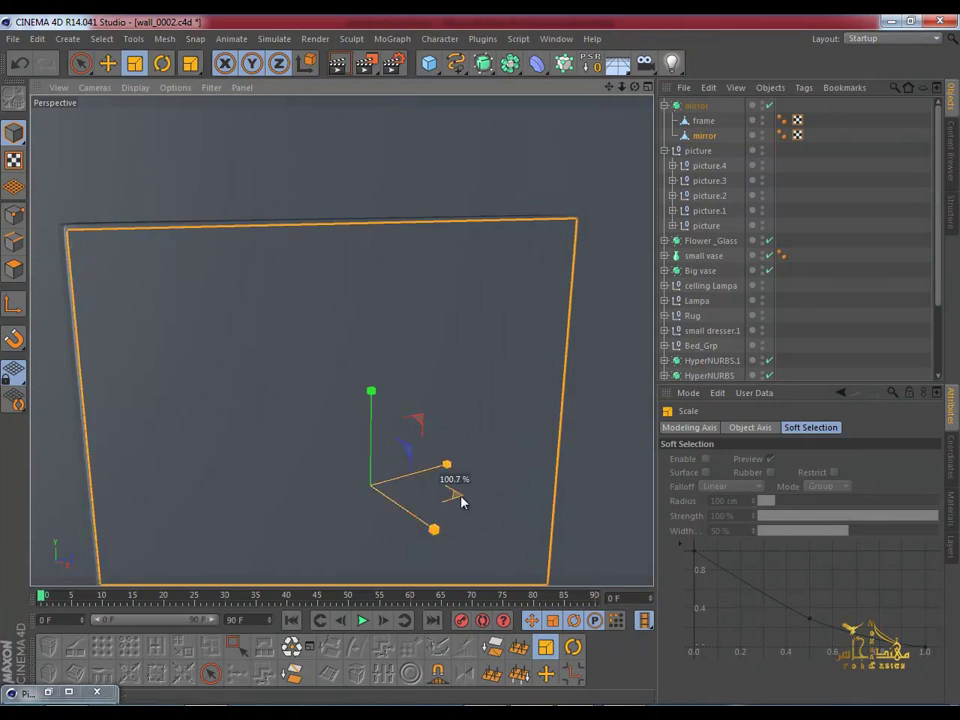
left_click_drag(464, 503, 450, 495)
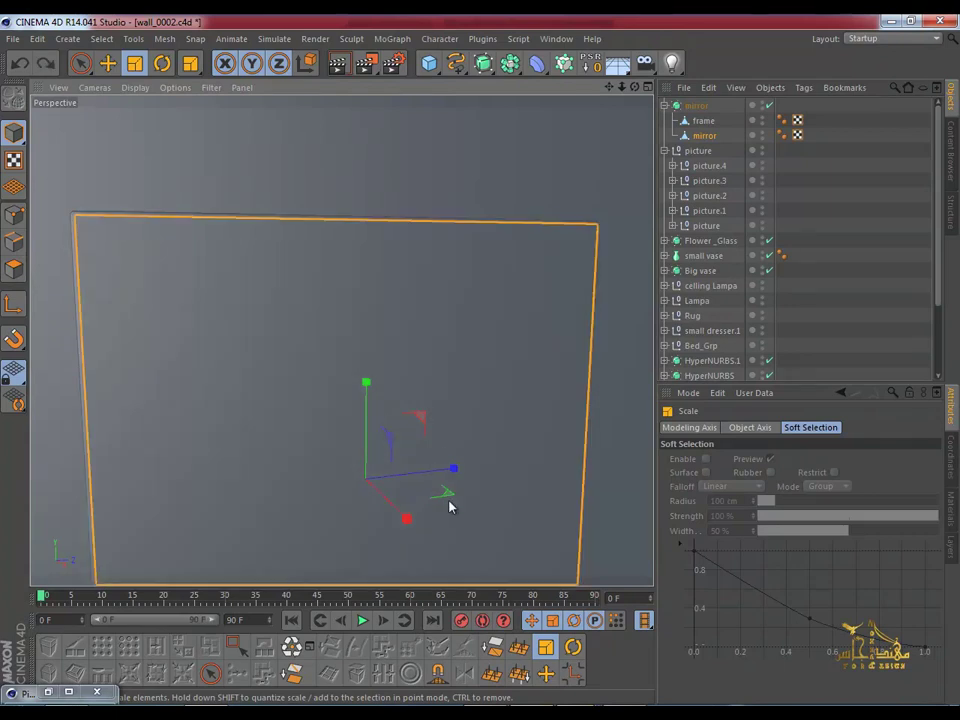
left_click_drag(450, 503, 380, 491, "alt")
mouse_move(458, 575)
left_mouse_down()
mouse_move(470, 560)
mouse_move(639, 489)
mouse_move(523, 431)
mouse_move(521, 379)
mouse_move(451, 377)
mouse_move(240, 189)
left_mouse_up()
Step: Rotate the mirror back to upright and raise it slightly above the dresser
key("r")
mouse_move(347, 317)
left_mouse_down("alt")
mouse_move(369, 274)
mouse_move(390, 343)
mouse_move(484, 364)
mouse_move(474, 330)
left_mouse_up("alt")
mouse_move(440, 276)
left_mouse_down()
mouse_move(409, 288)
mouse_move(402, 317)
left_mouse_up()
mouse_move(371, 224)
left_mouse_down()
mouse_move(386, 274)
mouse_move(315, 266)
mouse_move(367, 283)
mouse_move(331, 219)
left_mouse_up()
left_click(108, 63)
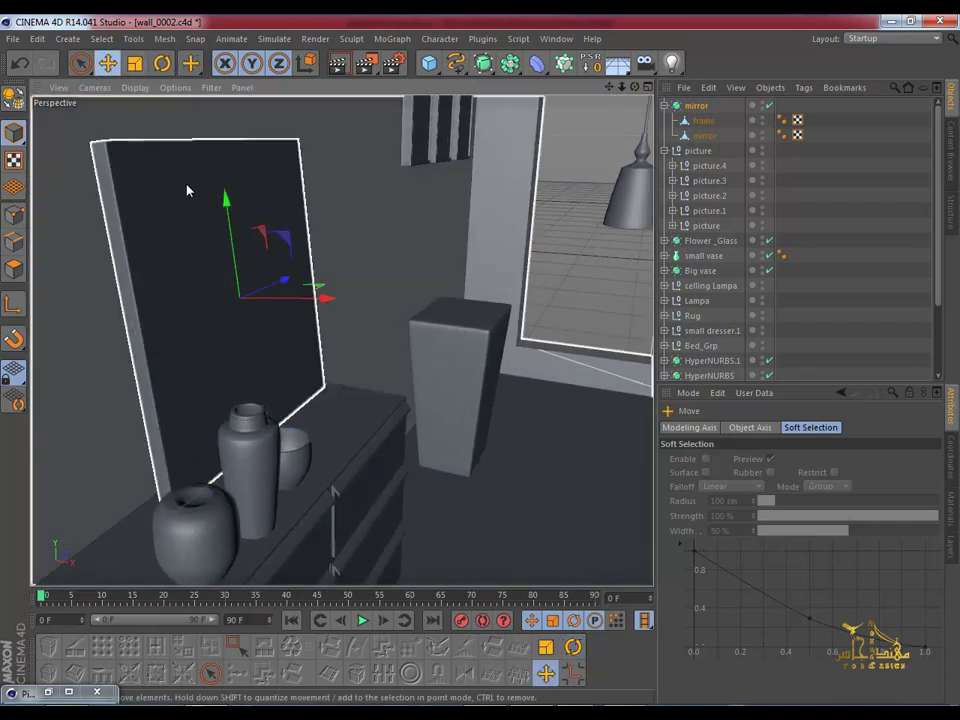
left_click_drag(231, 218, 229, 210)
mouse_move(268, 345)
left_mouse_down("alt")
mouse_move(386, 227)
mouse_move(282, 216)
mouse_move(244, 259)
mouse_move(240, 294)
mouse_move(308, 285)
mouse_move(289, 332)
mouse_move(290, 390)
mouse_move(267, 480)
mouse_move(285, 300)
mouse_move(332, 266)
mouse_move(336, 354)
left_mouse_up("alt")
Step: In the Top view, rotate the mirror -2° to match the dresser
middle_click(423, 259)
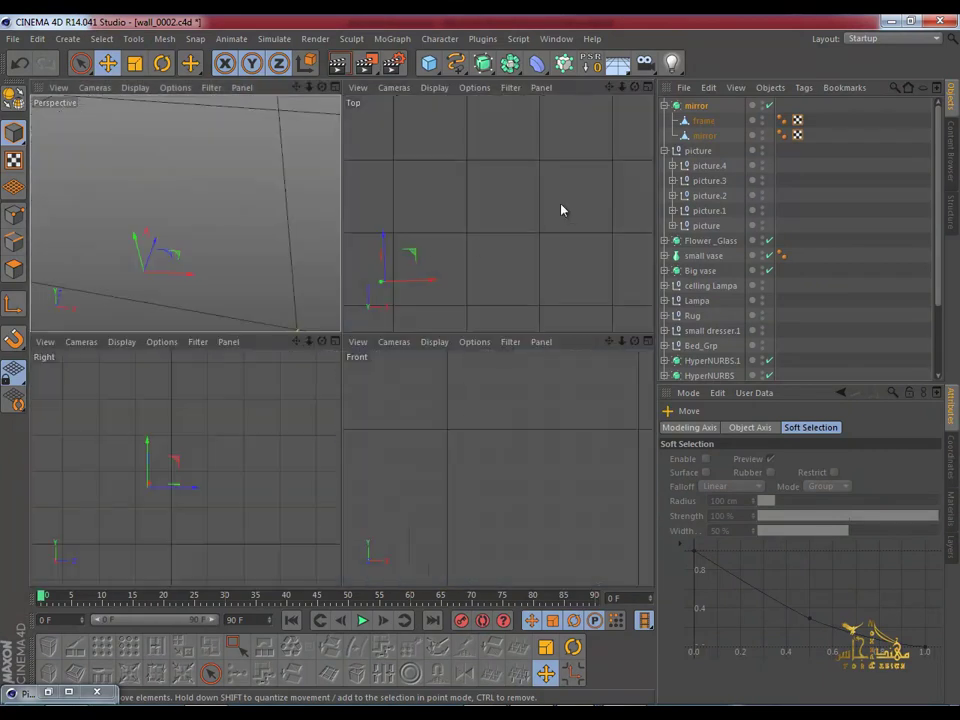
middle_click(560, 205)
scroll(400, 270, "up", 3)
mouse_move(281, 321)
middle_mouse_down("alt")
mouse_move(346, 272)
mouse_move(444, 223)
middle_mouse_up("alt")
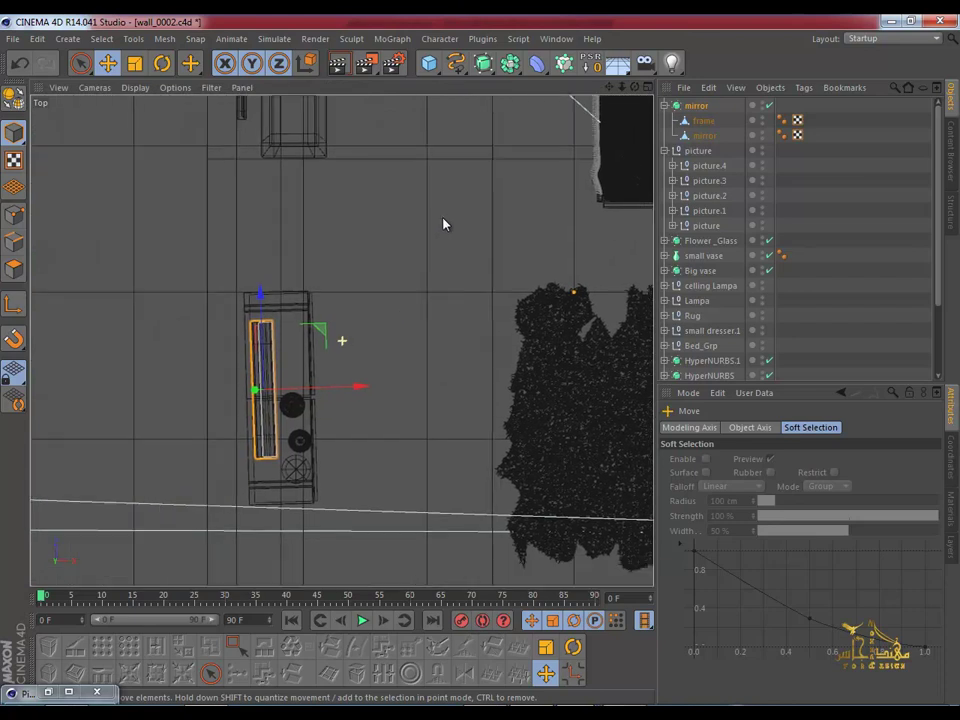
scroll(390, 315, "up", 2)
scroll(403, 278, "up", 1)
middle_click_drag(403, 278, 460, 195, "alt")
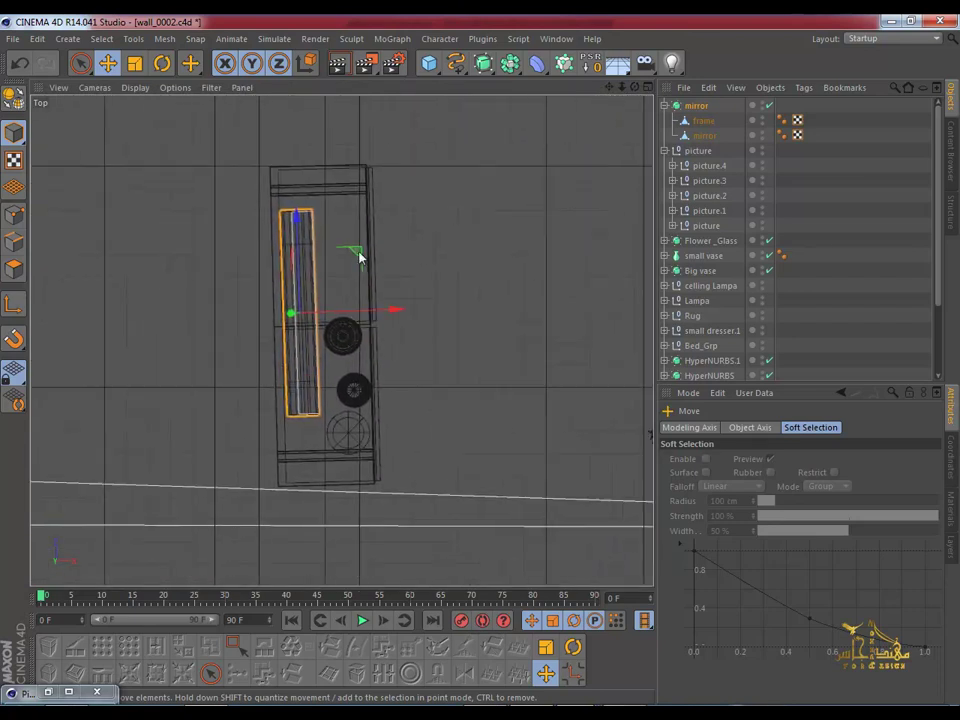
left_click(170, 63)
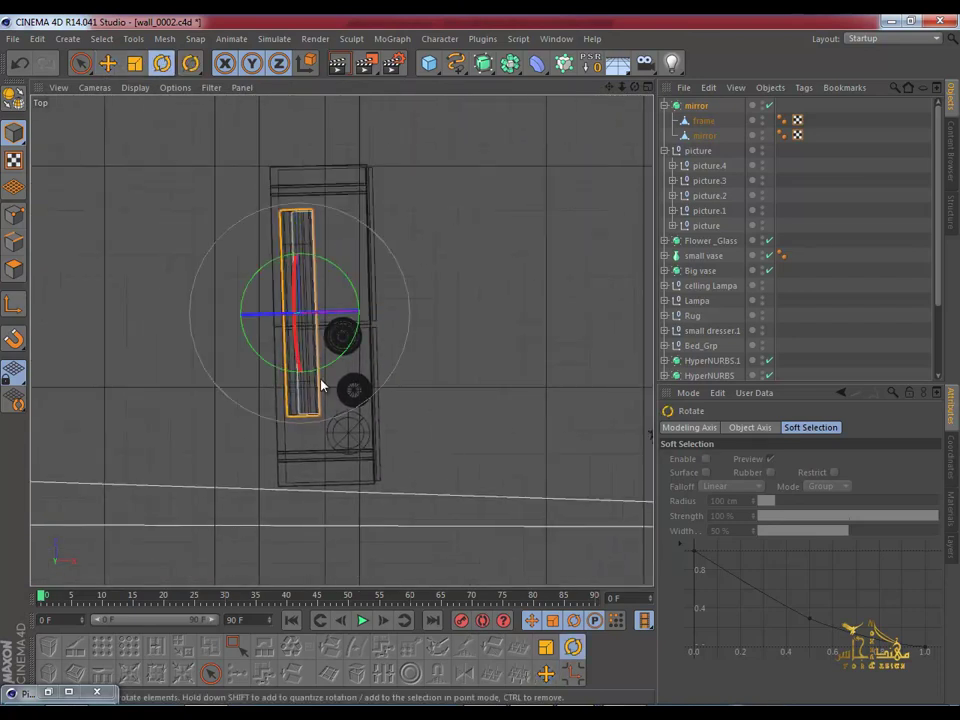
left_click_drag(334, 427, 307, 428)
key("ctrl+z")
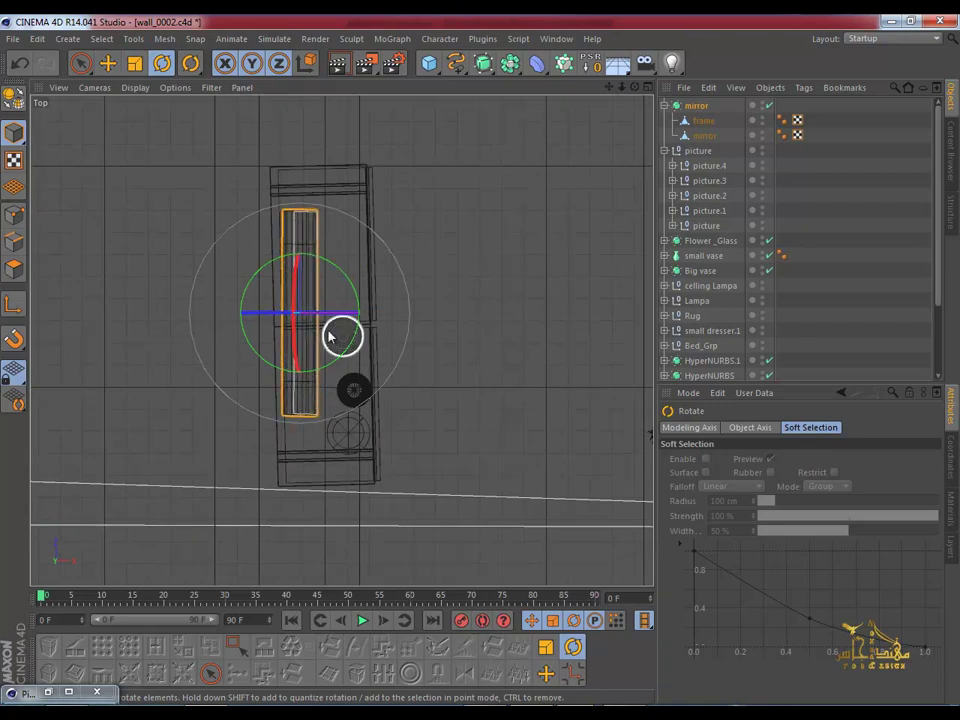
left_click_drag(322, 313, 315, 312)
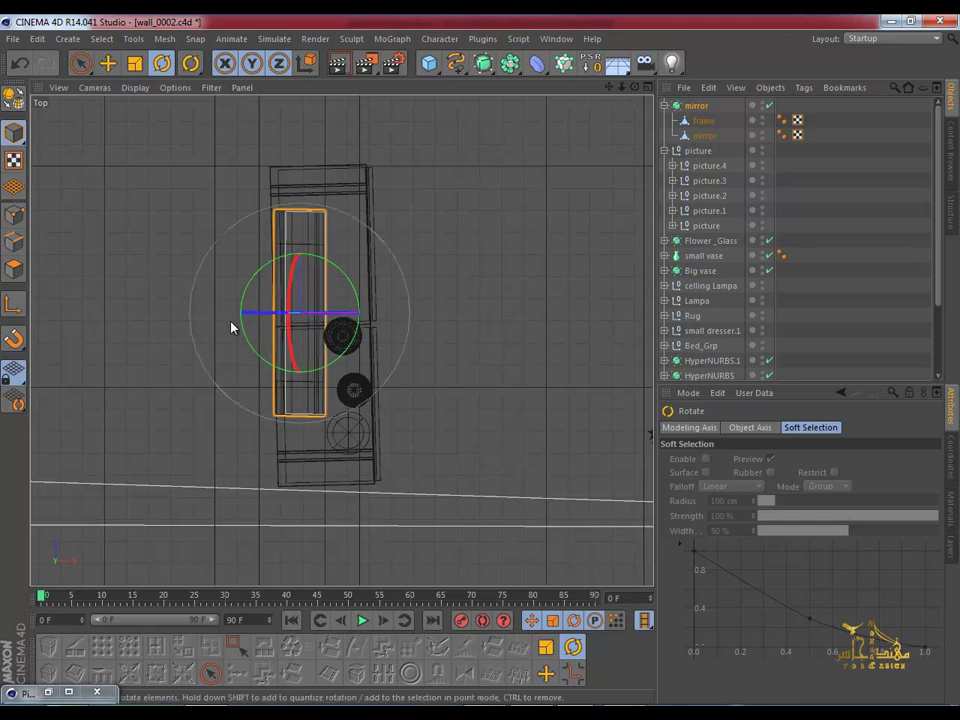
Step: In the Perspective view, fine-tune the mirror's rotation by about -1° and a few more degrees
middle_click(231, 327)
middle_click(184, 294)
mouse_move(295, 287)
left_mouse_down("alt")
mouse_move(401, 295)
mouse_move(394, 312)
left_mouse_up("alt")
left_click(399, 413)
mouse_move(399, 413)
left_mouse_down()
mouse_move(408, 408)
mouse_move(396, 410)
left_mouse_up()
left_click(107, 62)
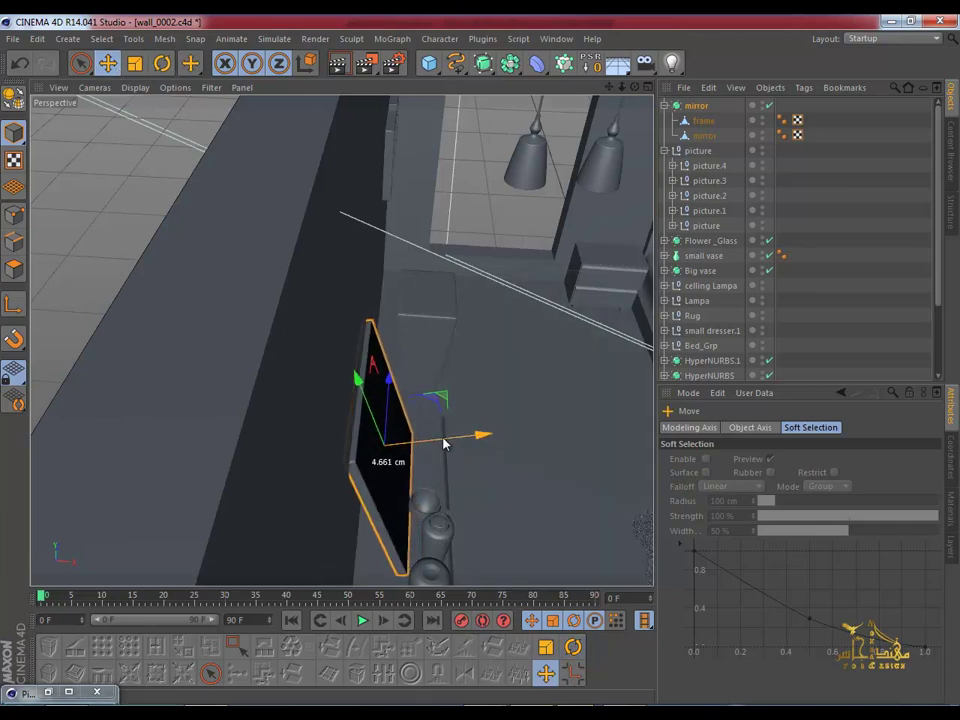
key("r")
mouse_move(360, 332)
left_mouse_down()
mouse_move(434, 455)
mouse_move(407, 415)
left_mouse_up()
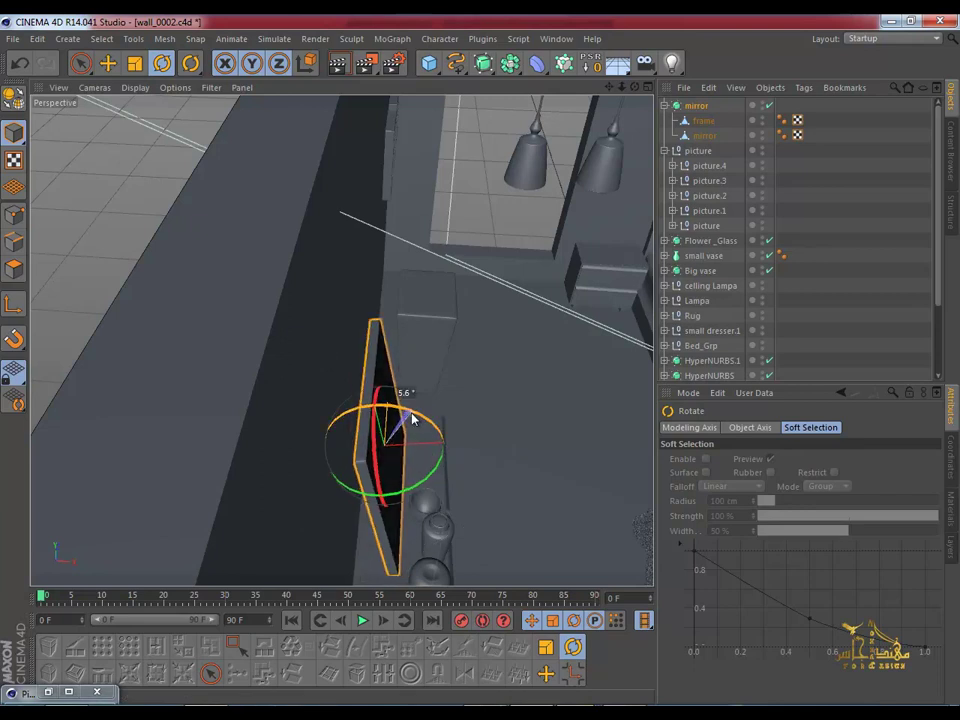
left_click_drag(413, 420, 395, 440)
key("e")
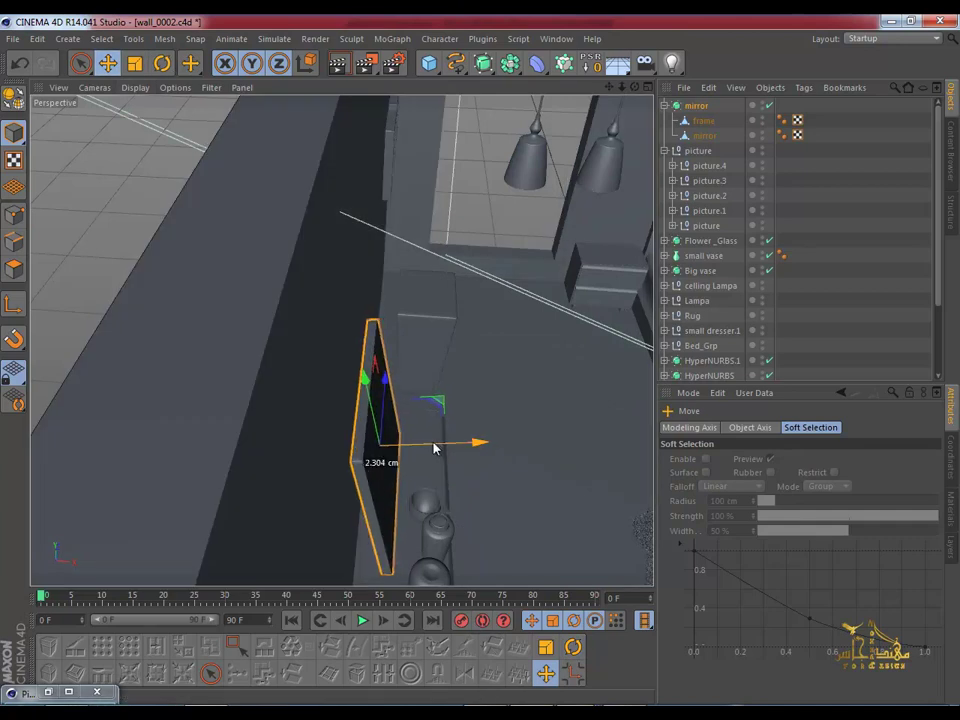
Step: View the bedroom through the scene camera and select the wall and the mirror
mouse_move(428, 446)
left_mouse_down("alt")
mouse_move(148, 316)
mouse_move(154, 296)
left_mouse_up("alt")
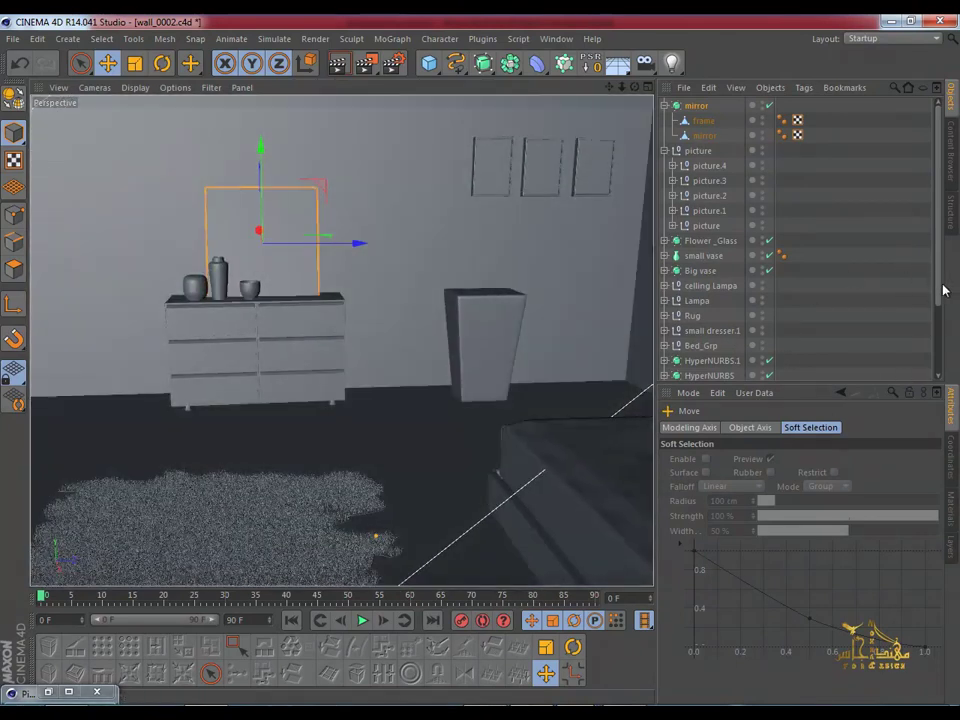
left_click_drag(943, 290, 938, 360)
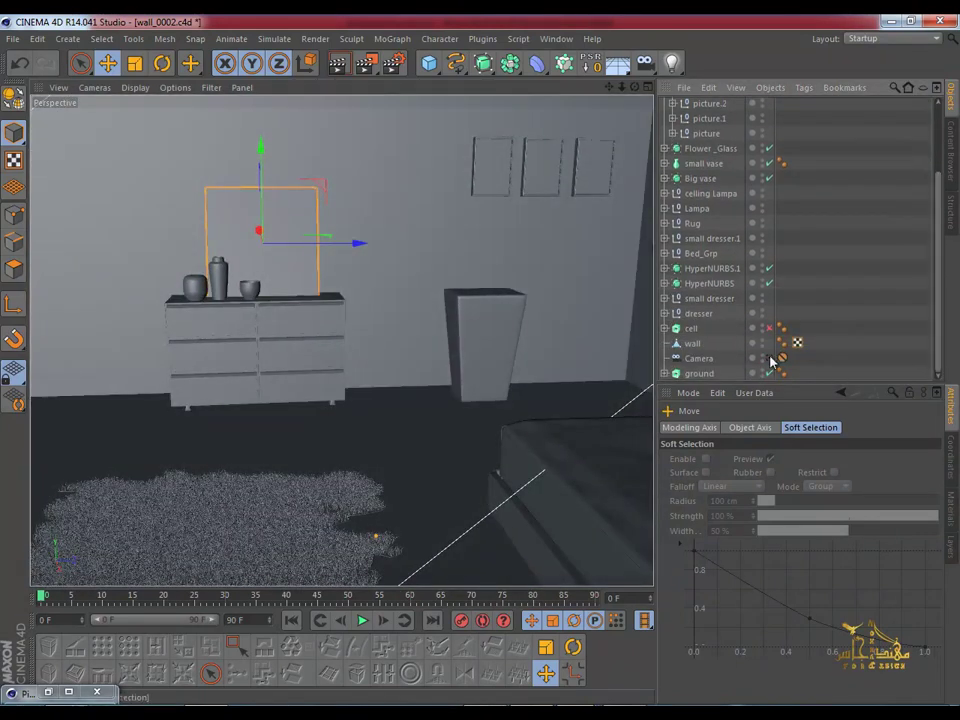
left_click(770, 359)
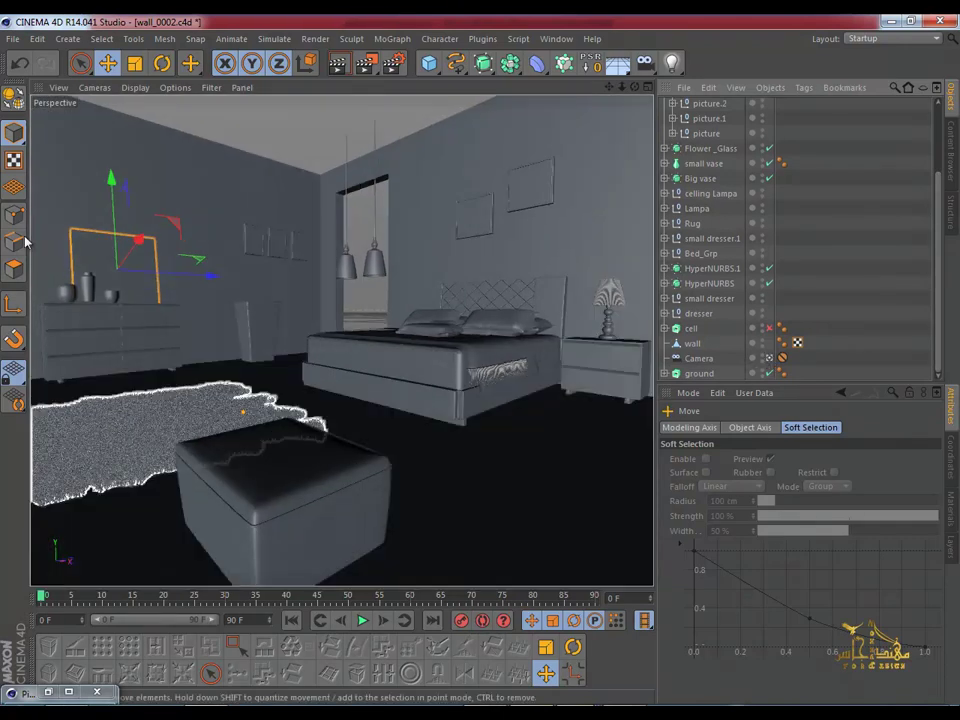
left_click(155, 215)
left_click(110, 293)
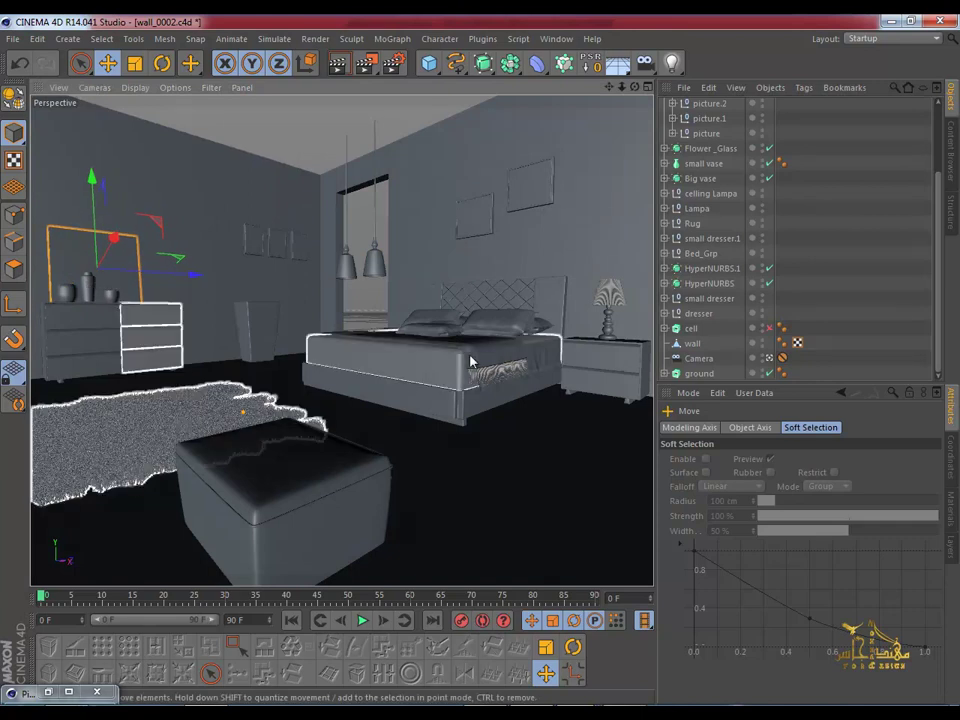
left_click(405, 621)
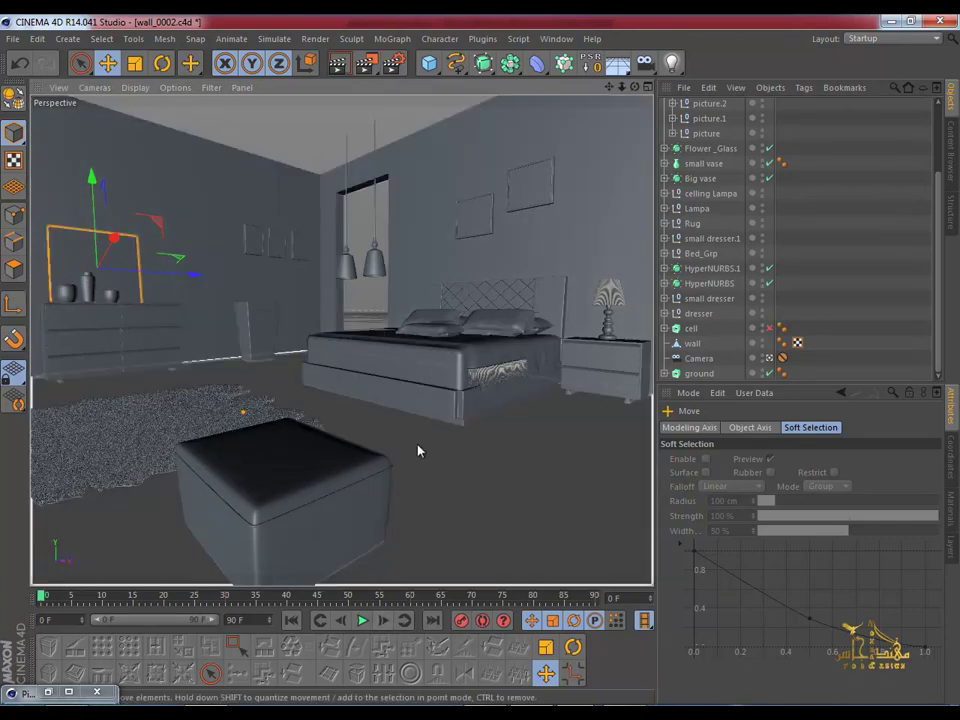